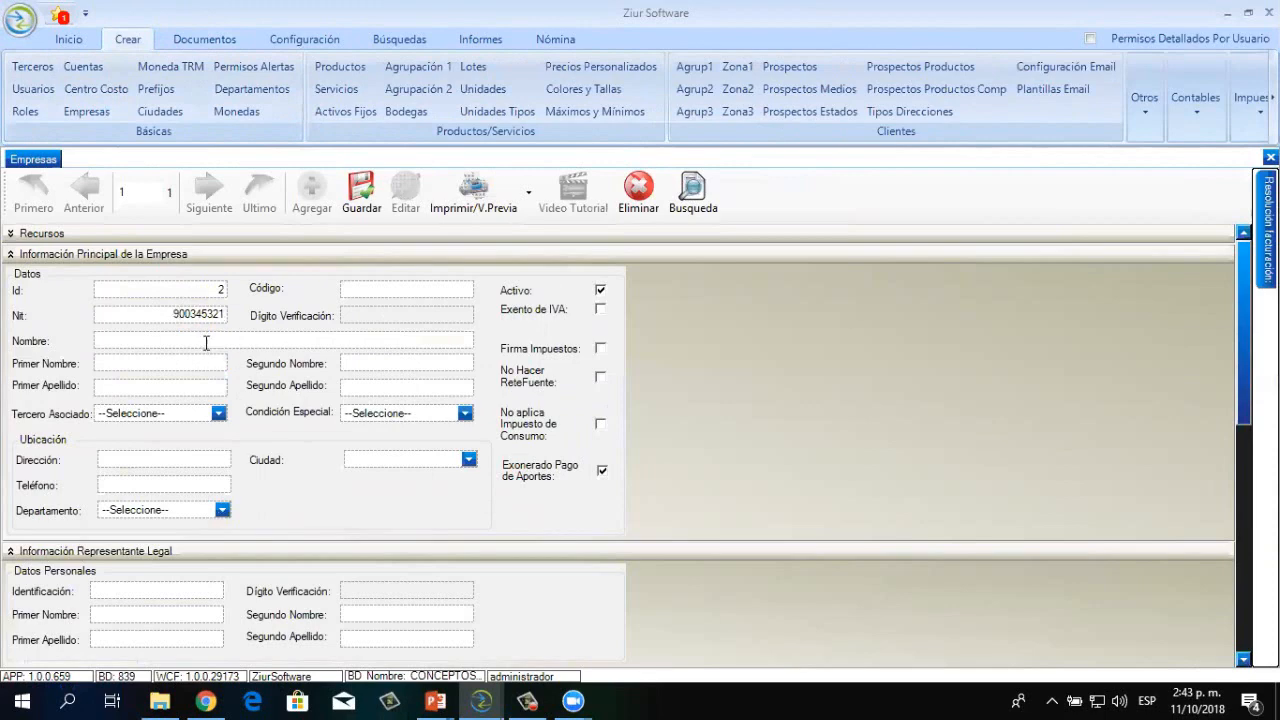
Enter company name ZIUR SOFTWARE SAS, code 1, and the company's address and phone number
click(206, 342)
text(ZIUR SOFTWARE )
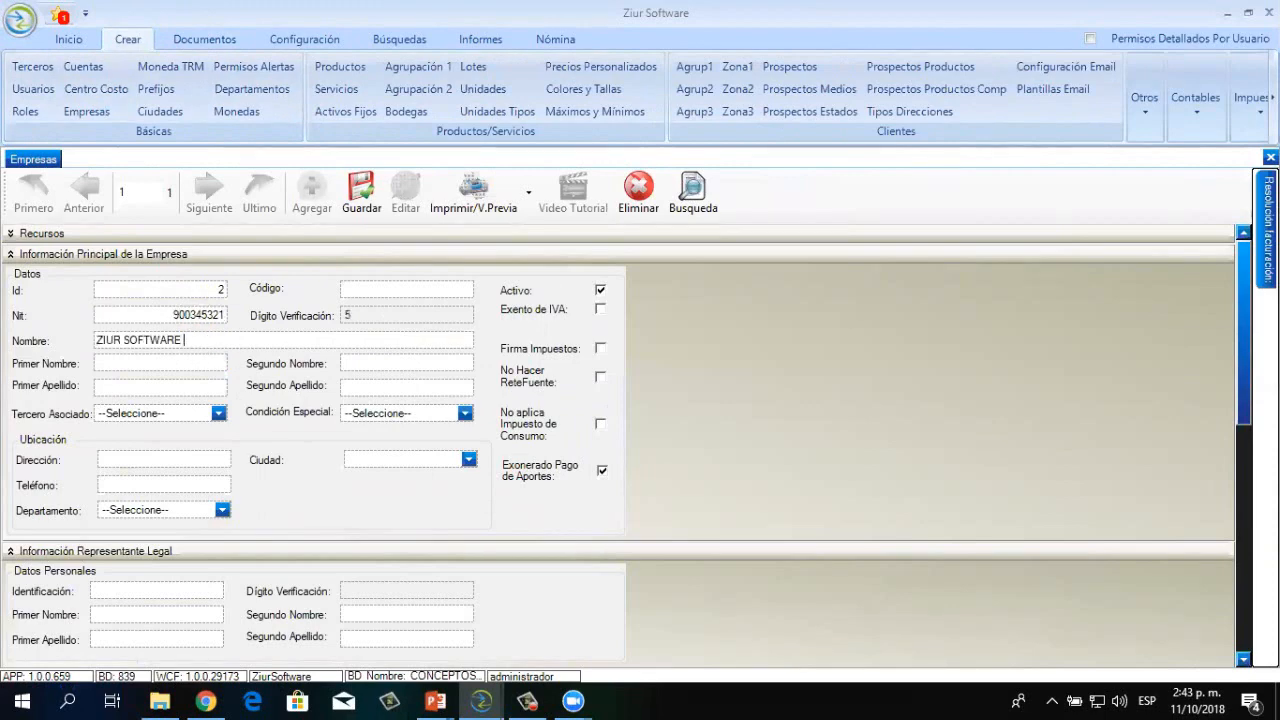
text(SAAS)
key(BackSpace)
text(SAS)
click(346, 295)
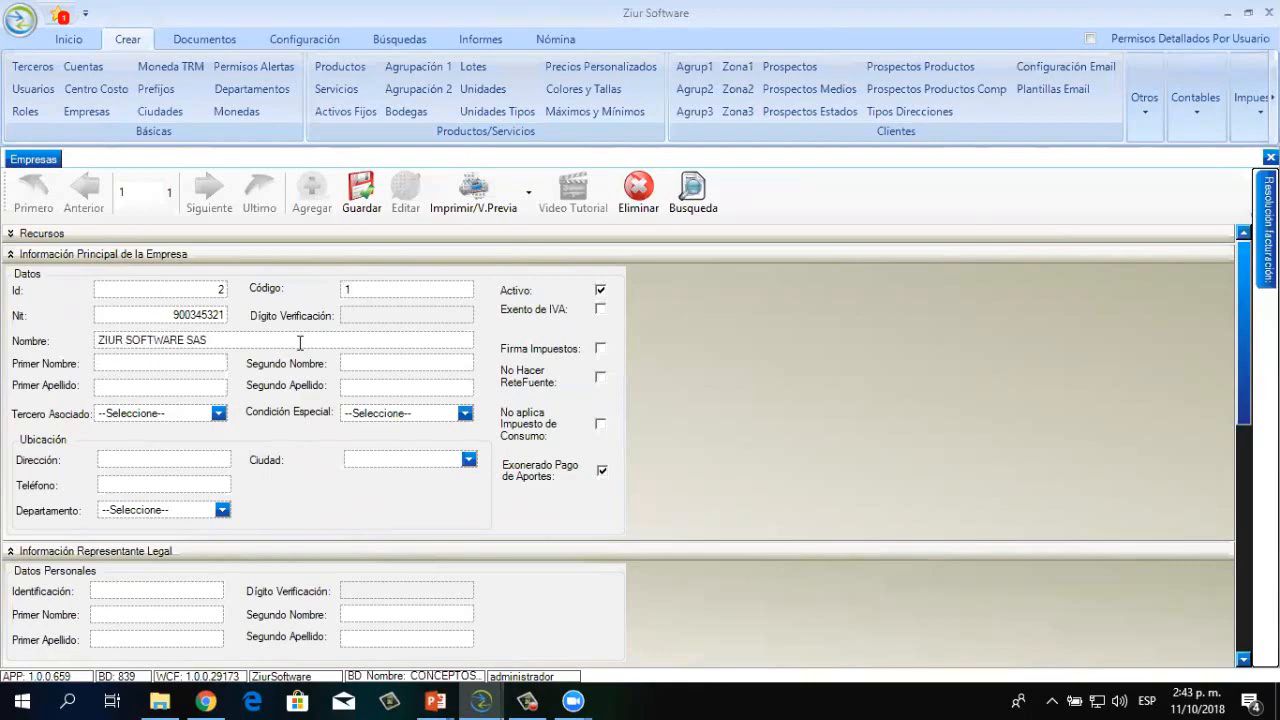
click(118, 466)
click(125, 482)
text(1235356)
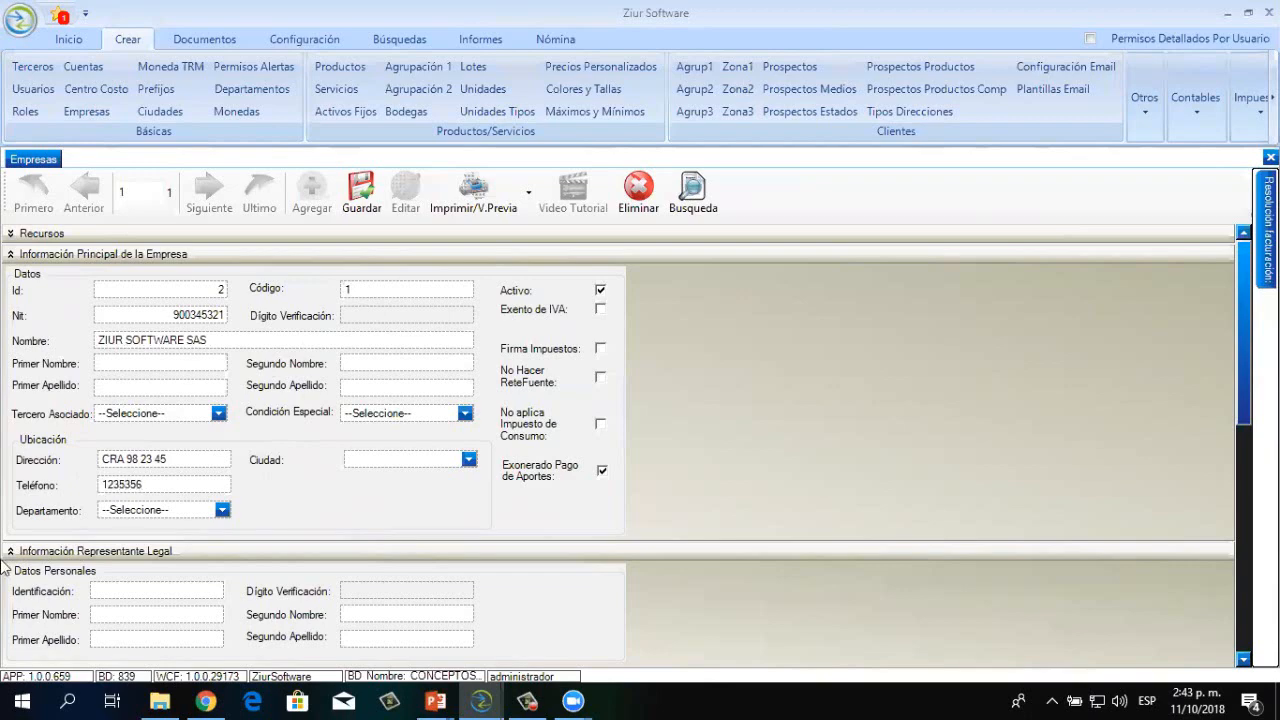
Set department and city to Bogota D.C. and save the company record
click(222, 510)
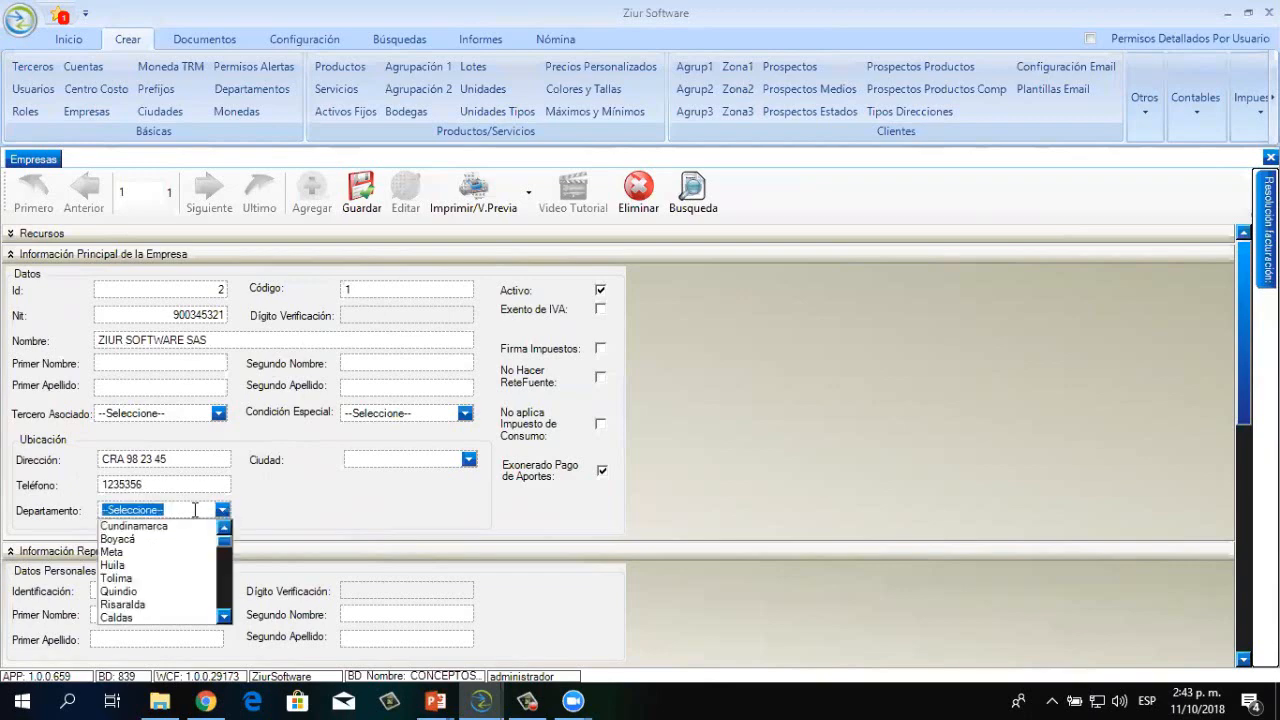
text(BOGO)
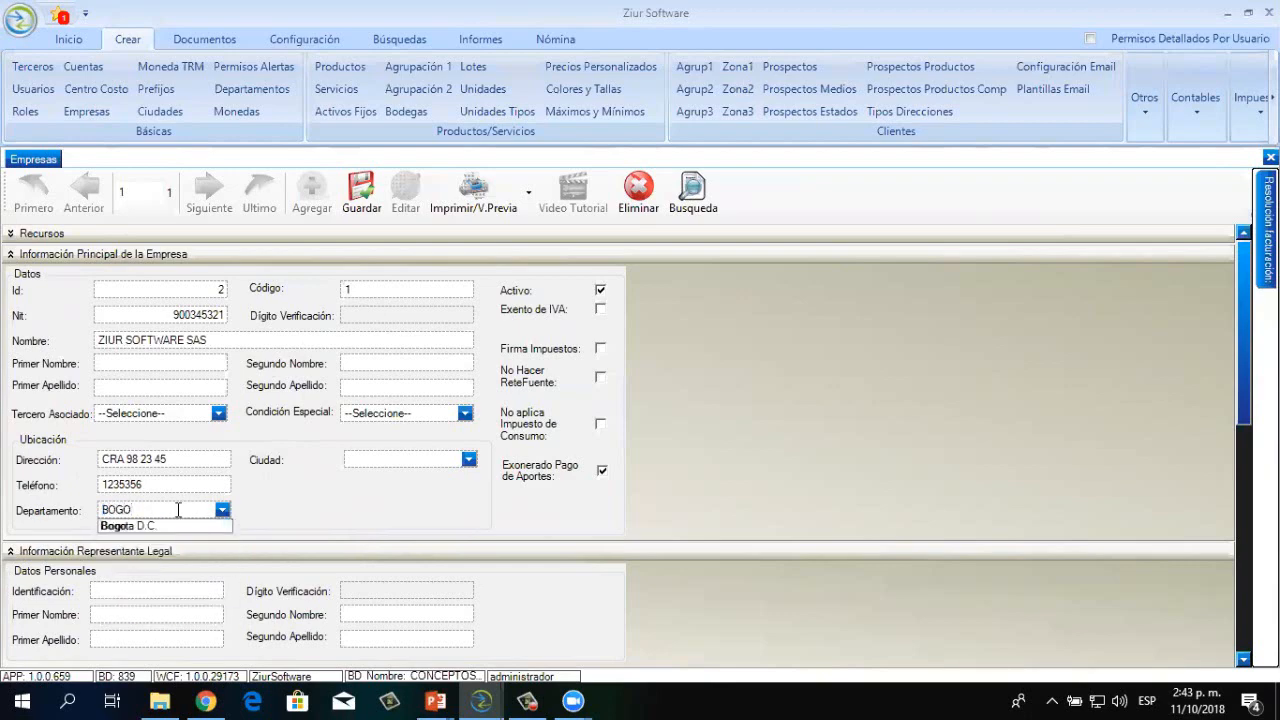
click(190, 525)
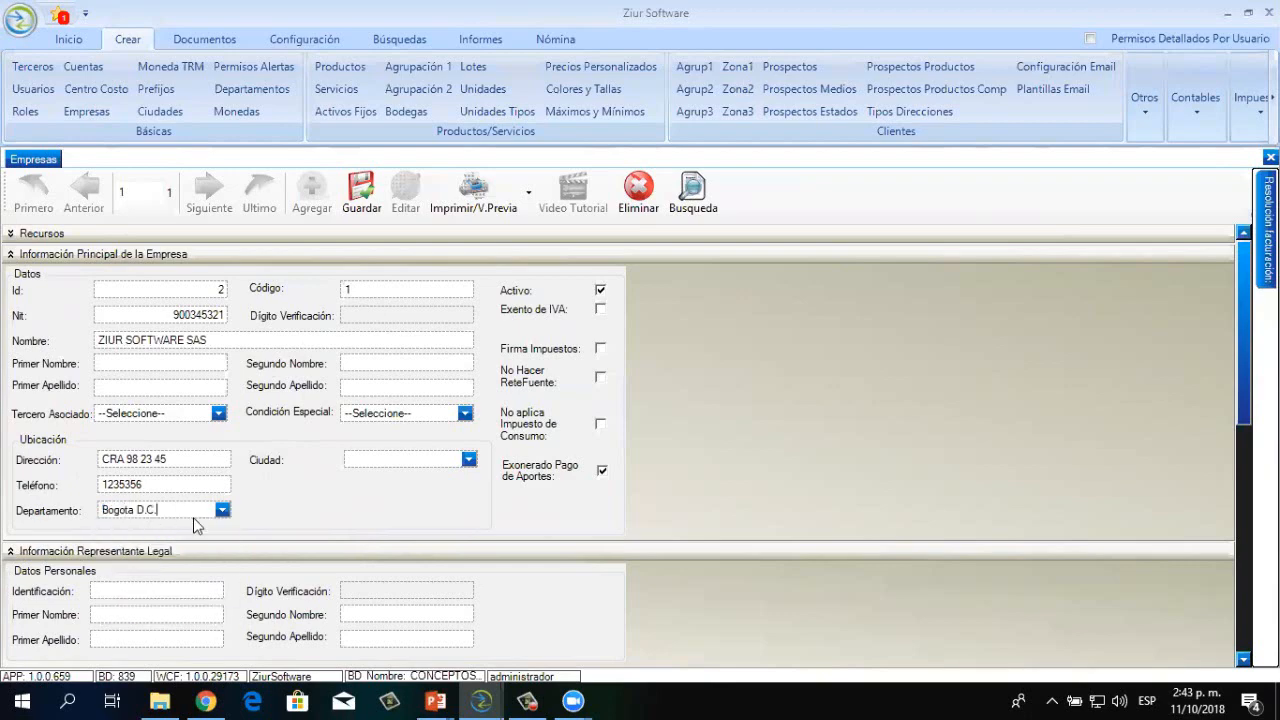
click(469, 460)
text(BOGO)
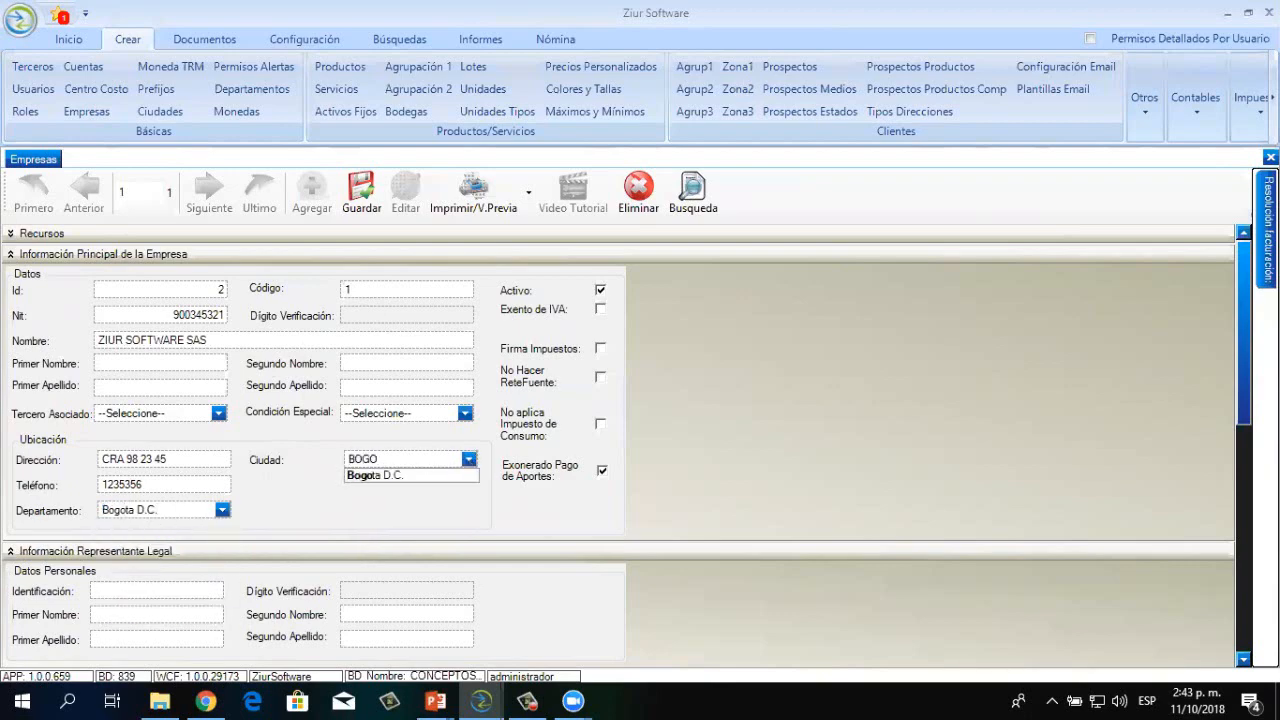
click(407, 474)
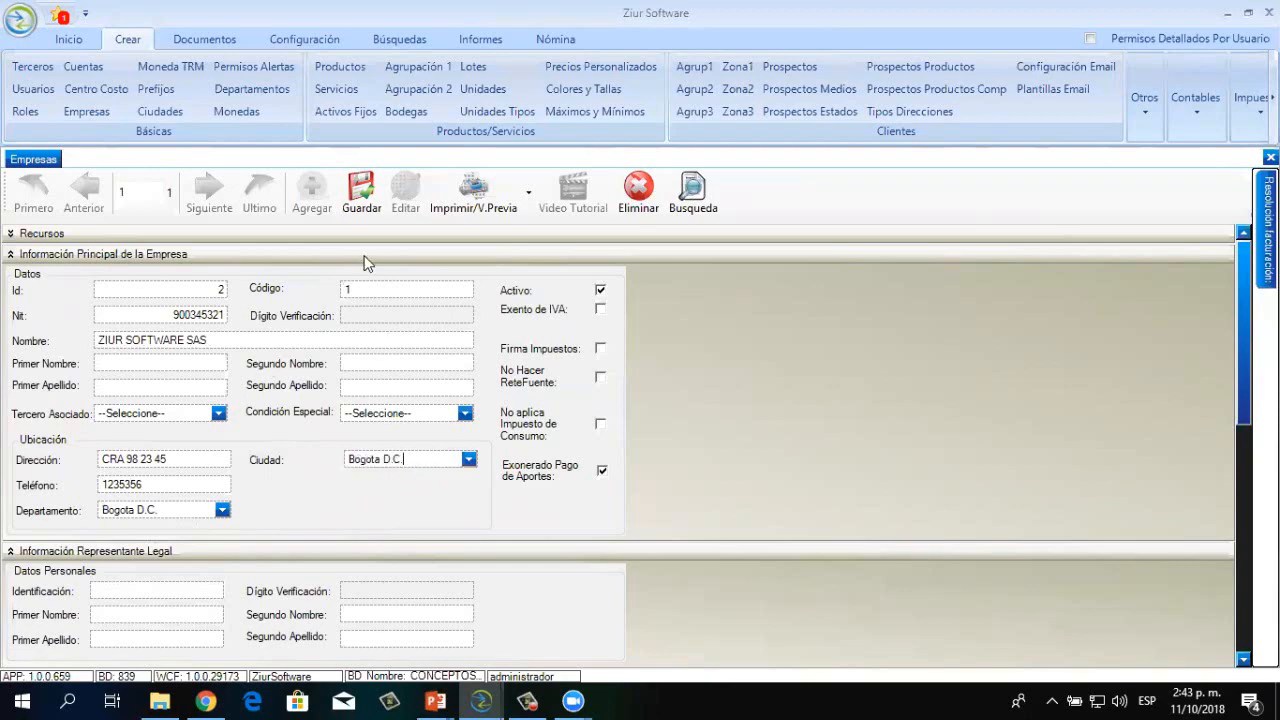
click(361, 188)
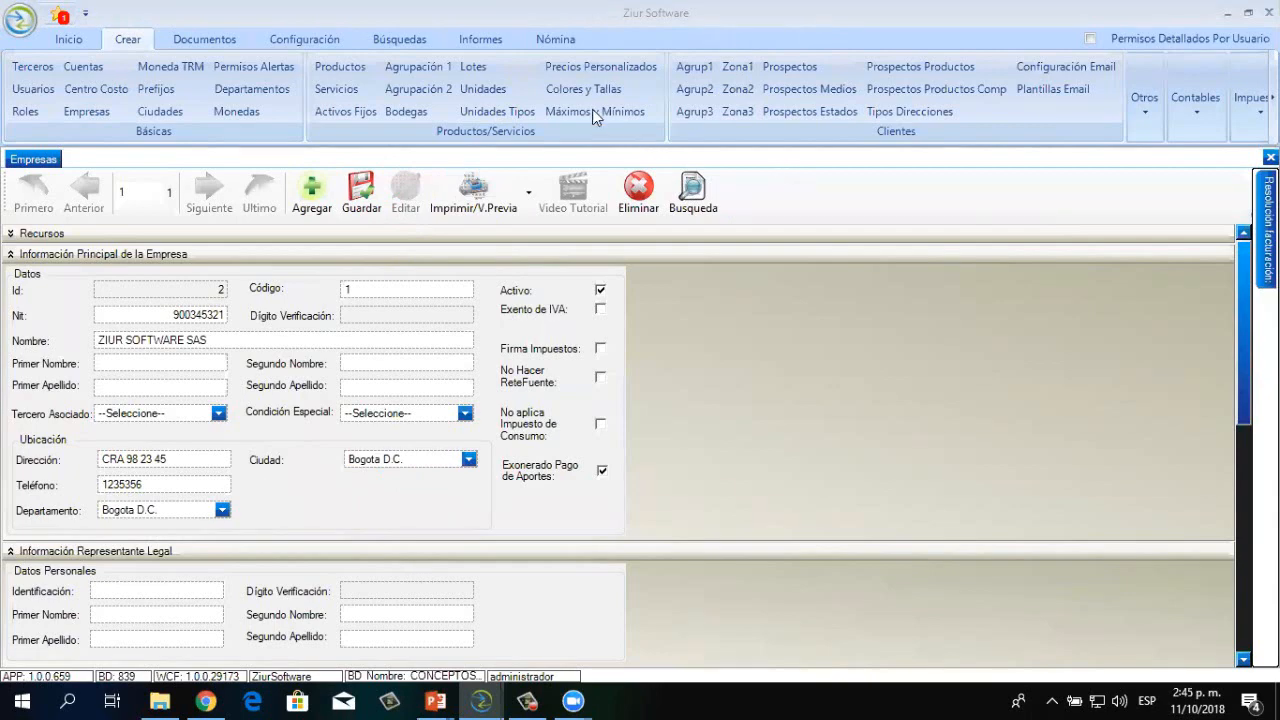
click(39, 65)
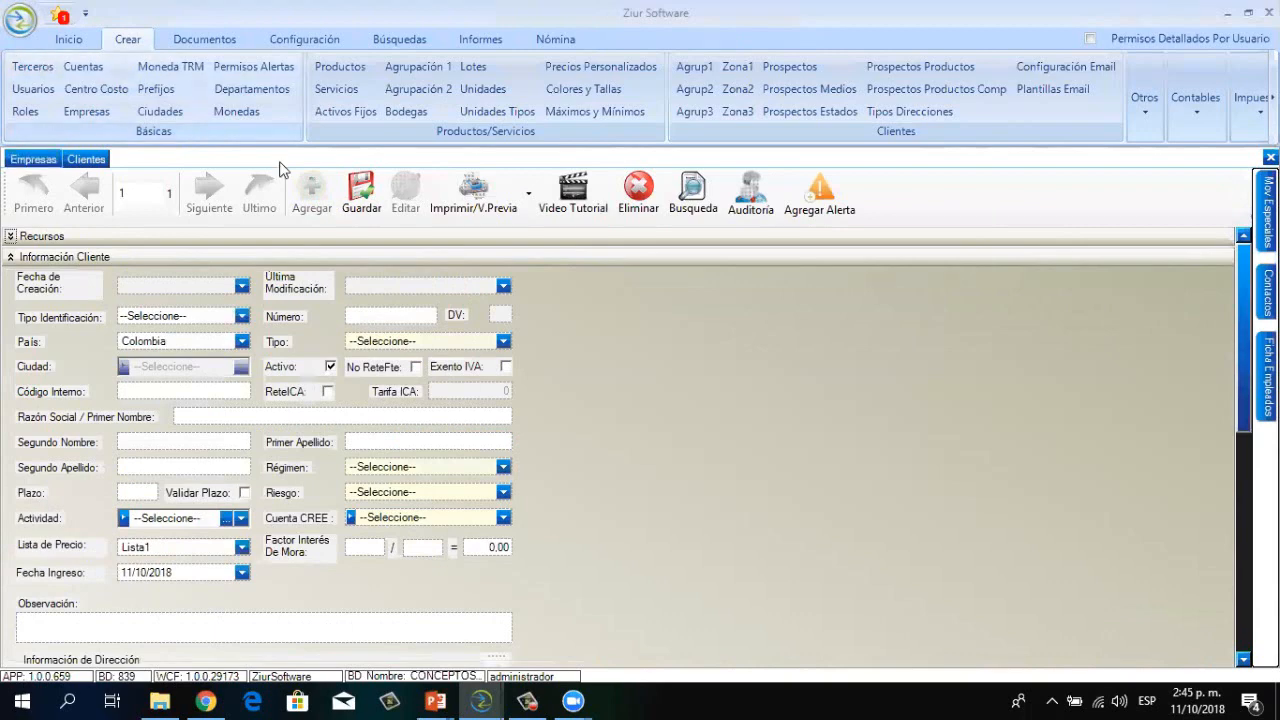
Set identification type CC, enter the ID number, and mark the third party as Empleado
click(243, 316)
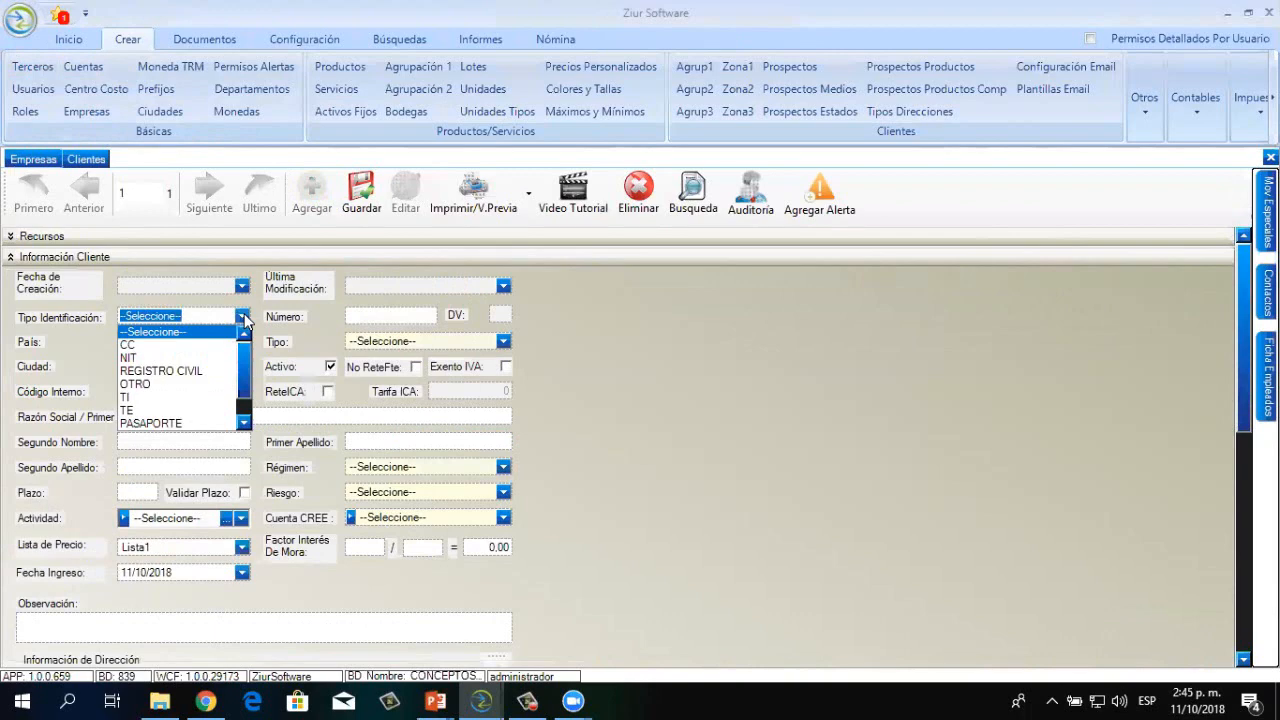
click(167, 343)
key(Tab)
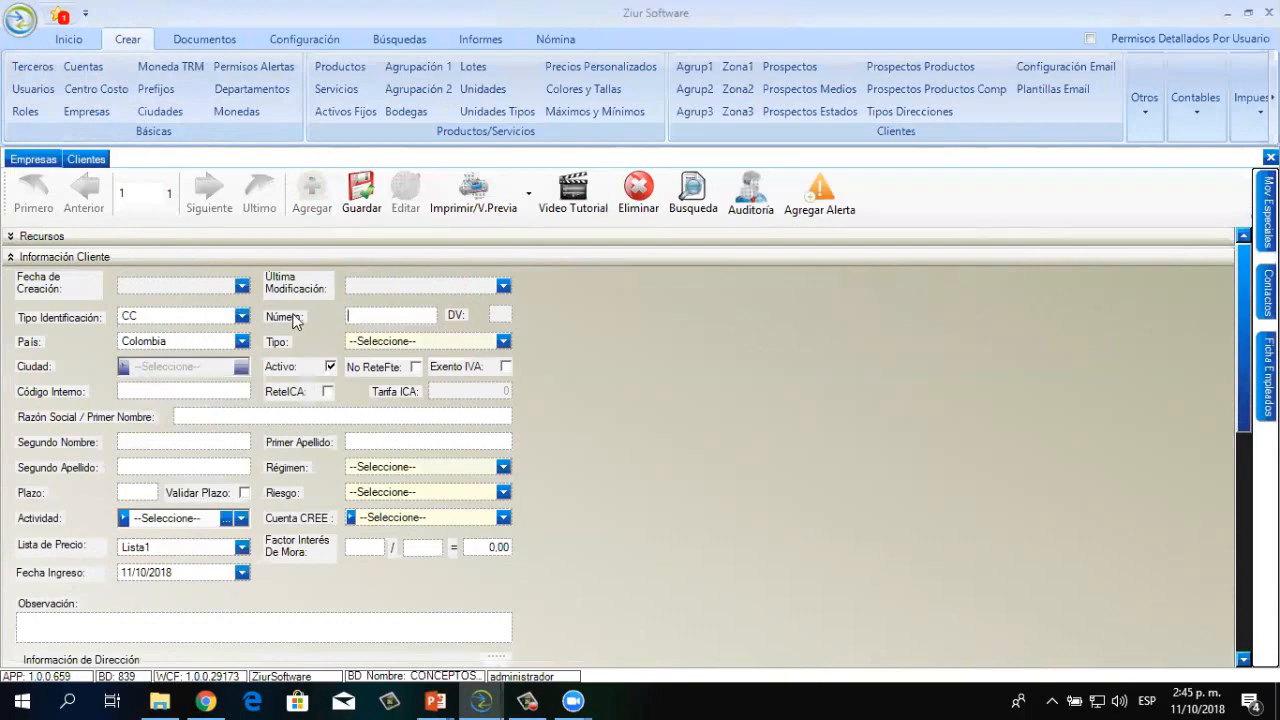
click(505, 345)
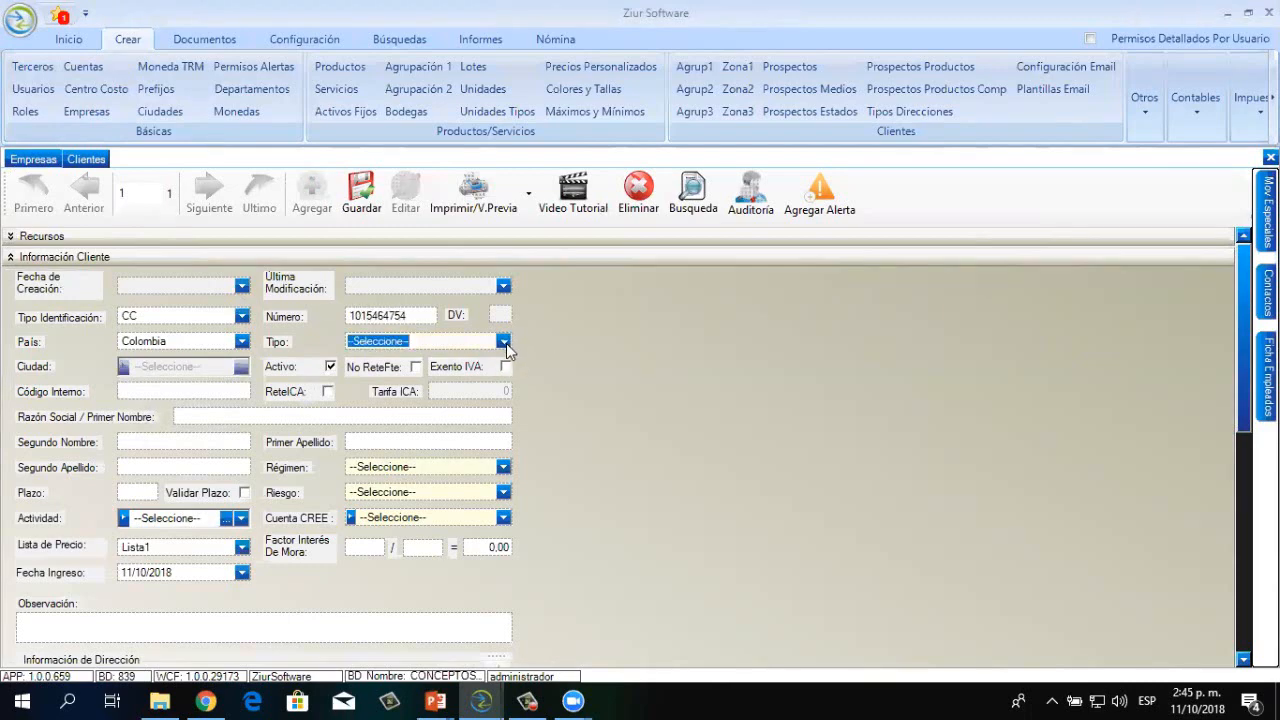
click(505, 345)
click(378, 375)
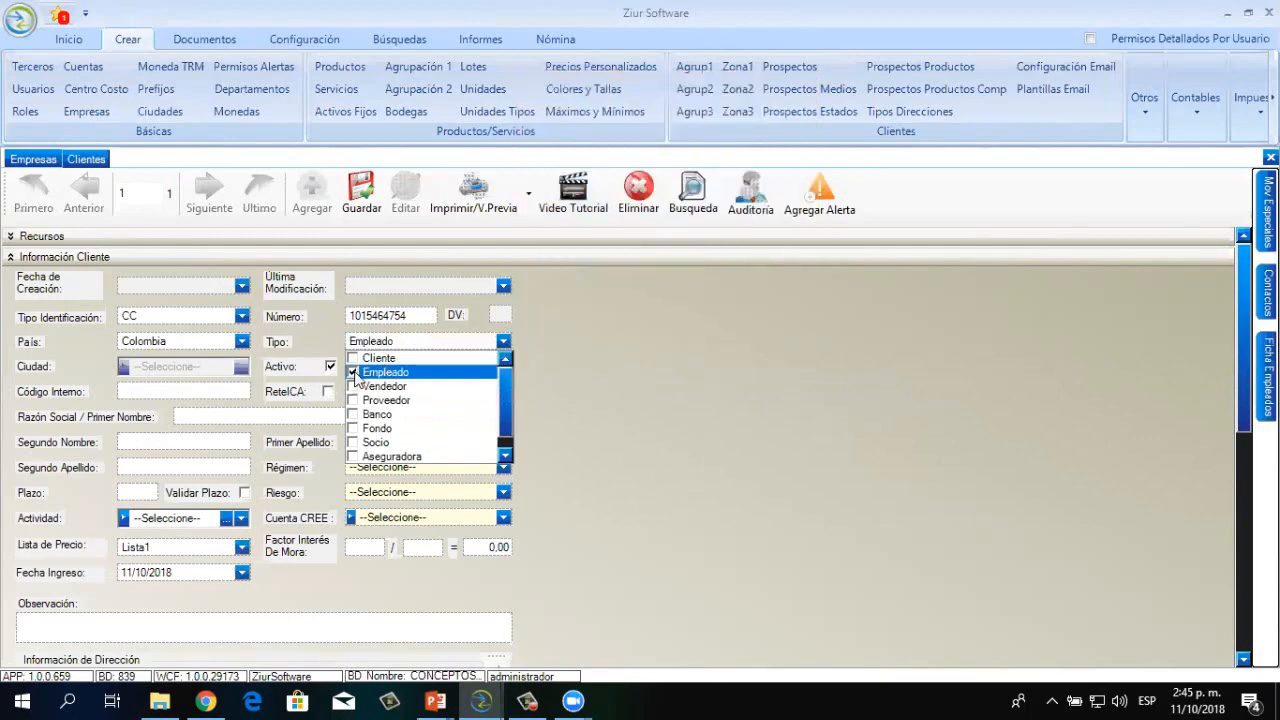
click(222, 395)
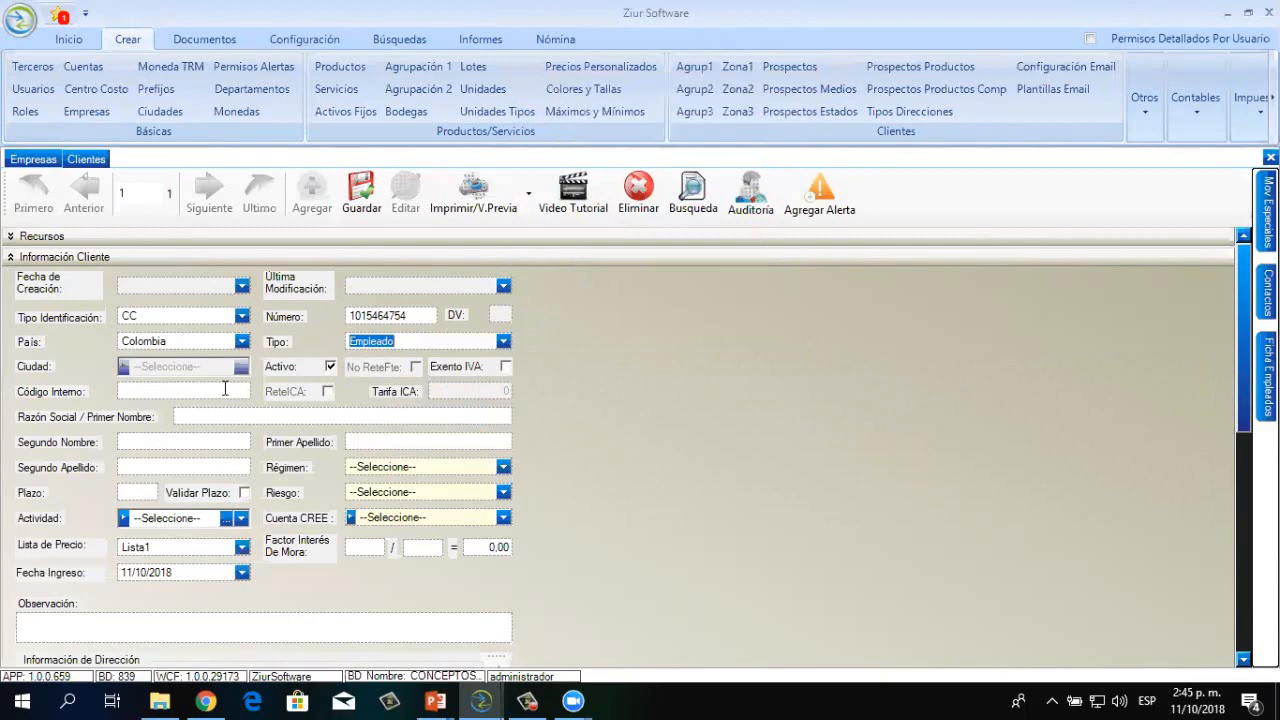
click(225, 388)
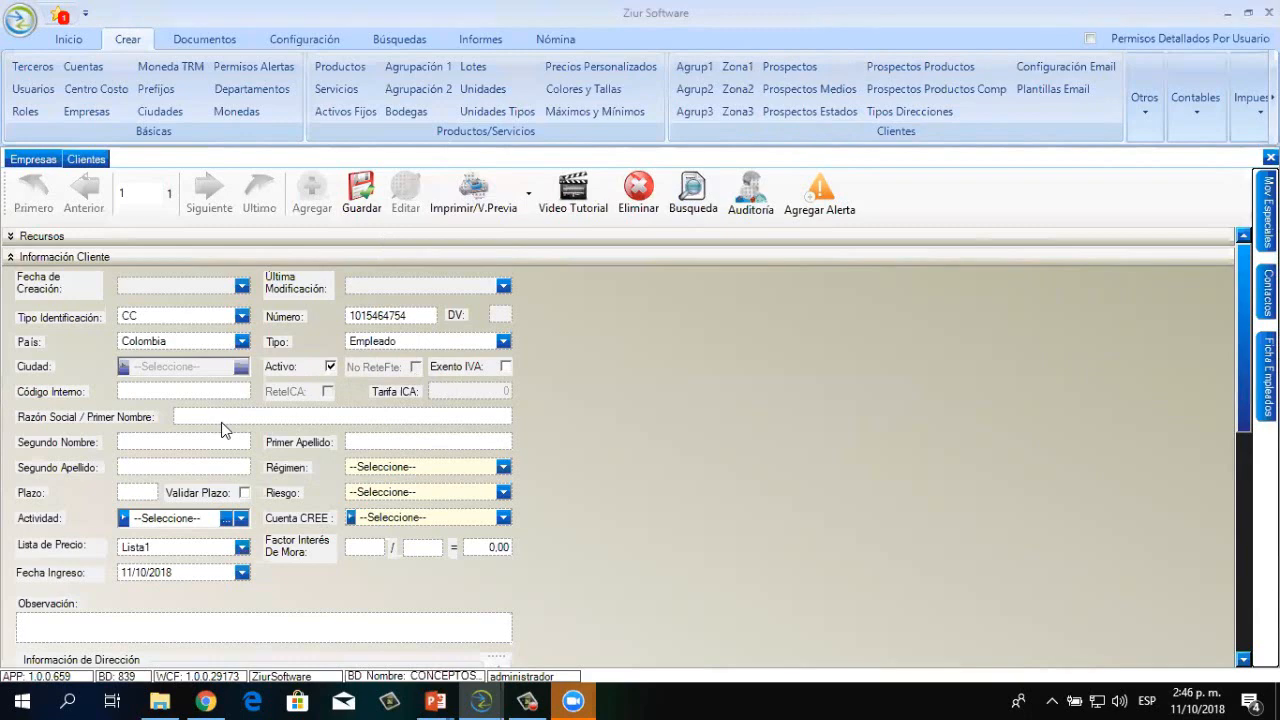
Enter the employee's first names and surnames and choose Régimen Simplificado
key(Tab)
key(Tab)
key(Tab)
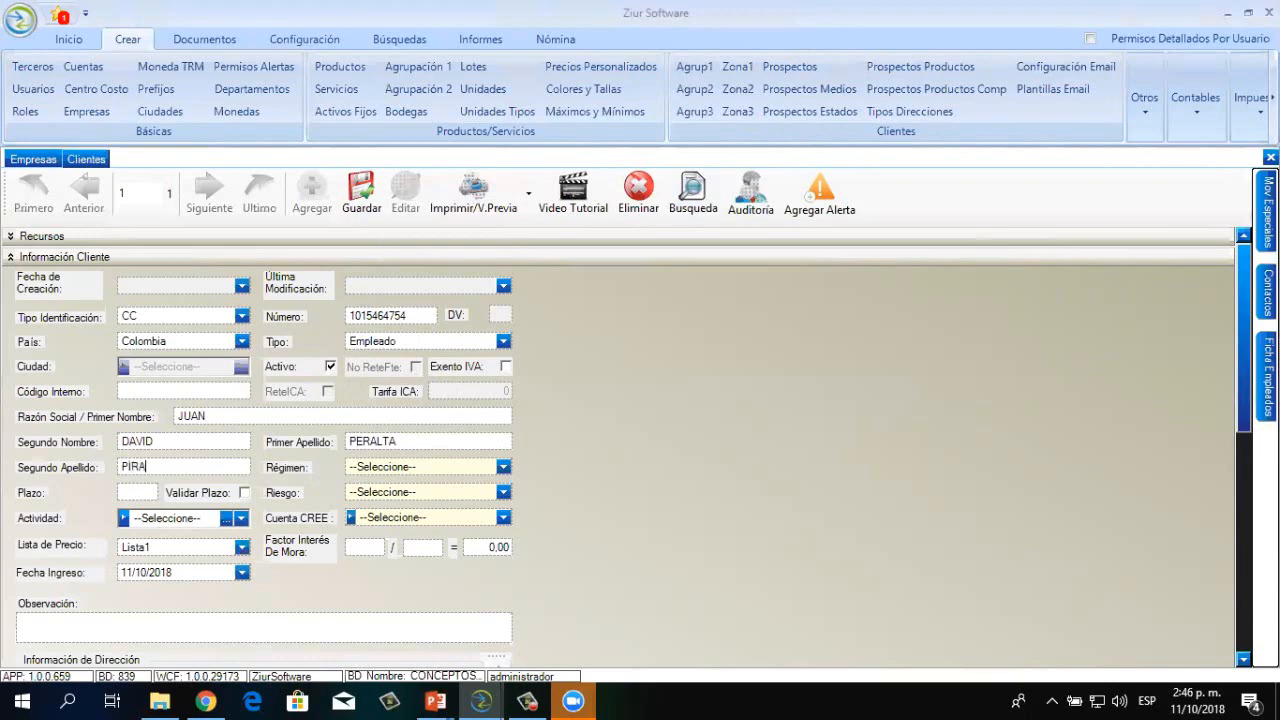
click(503, 470)
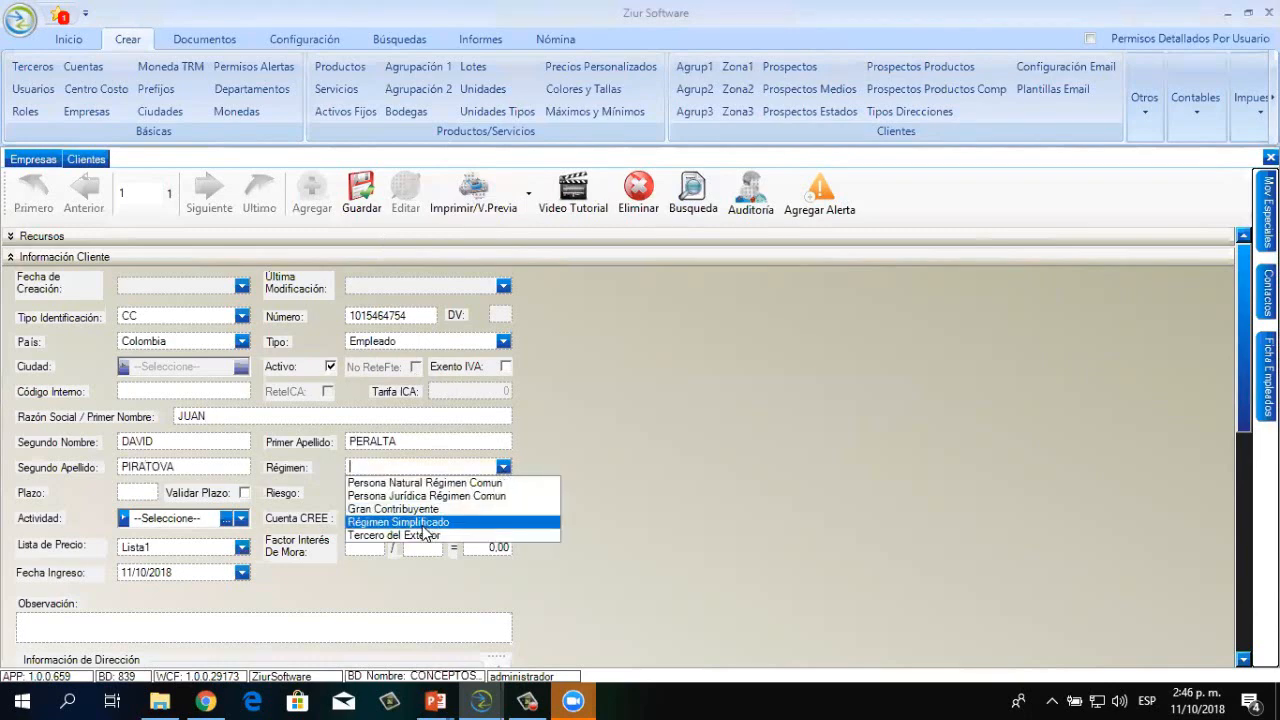
click(422, 524)
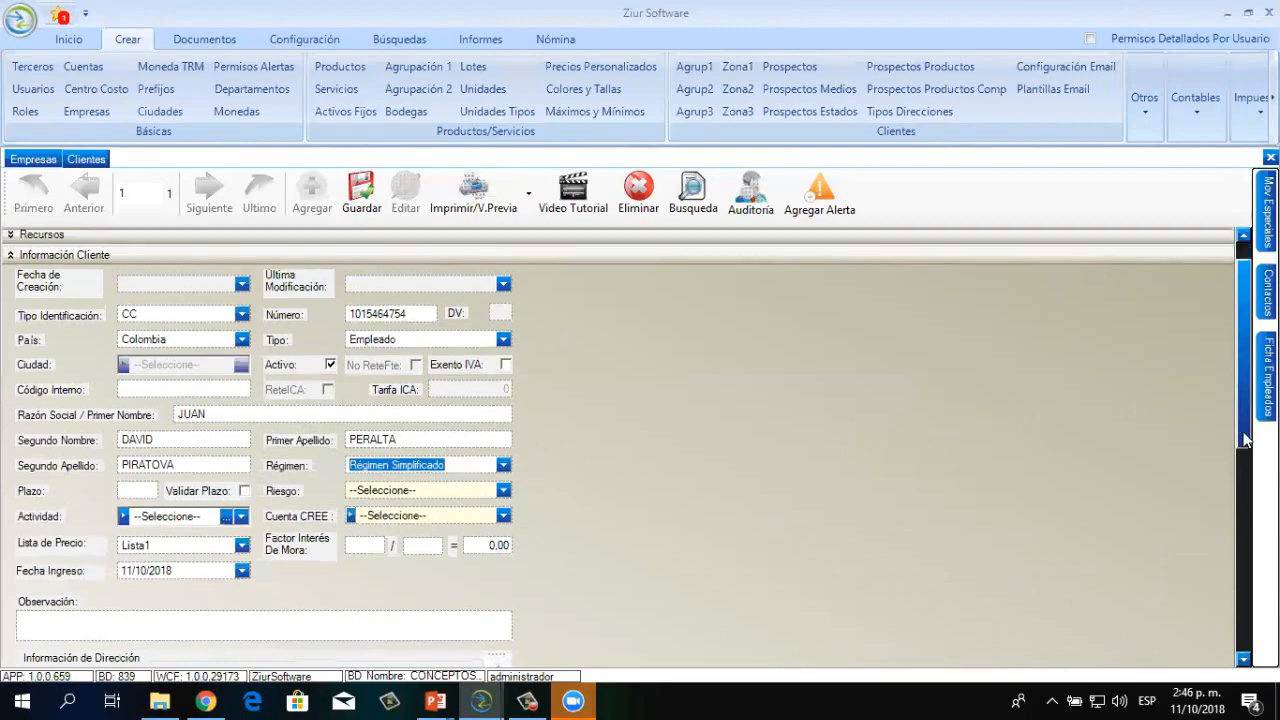
Add a Principal address type with Bogota D.C. as its city
scroll(1236, 502, down, 5)
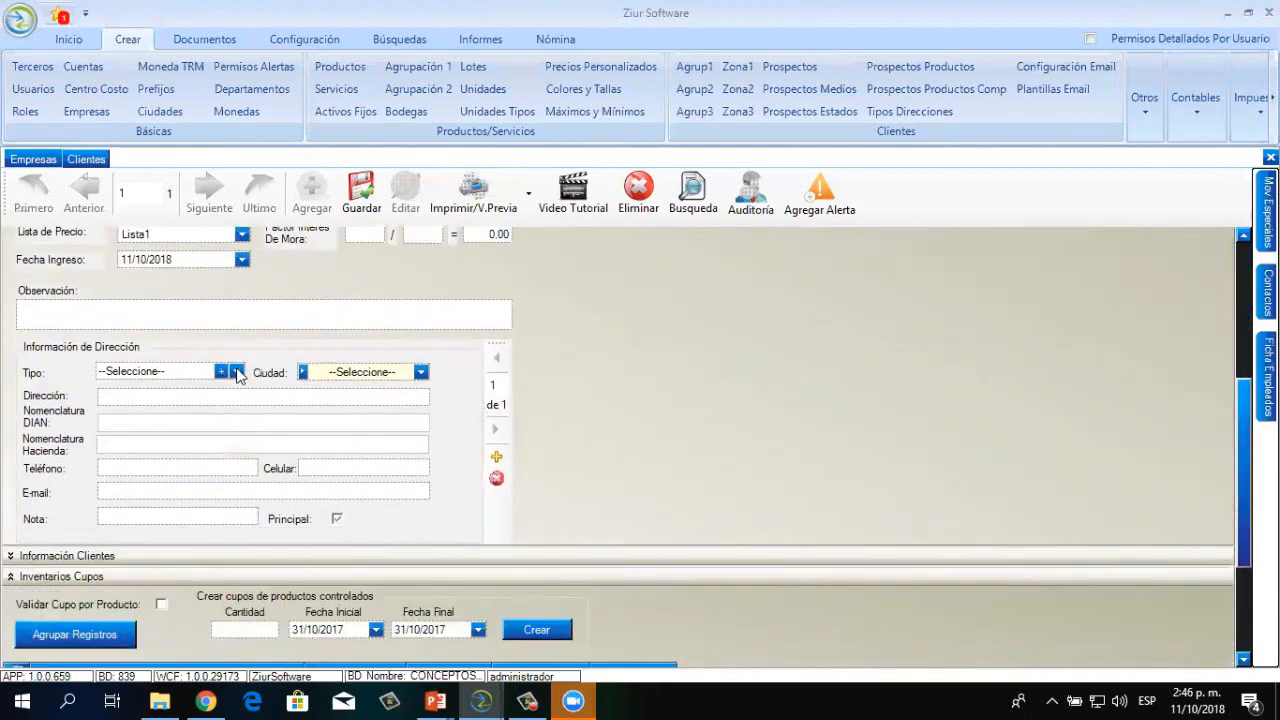
click(236, 372)
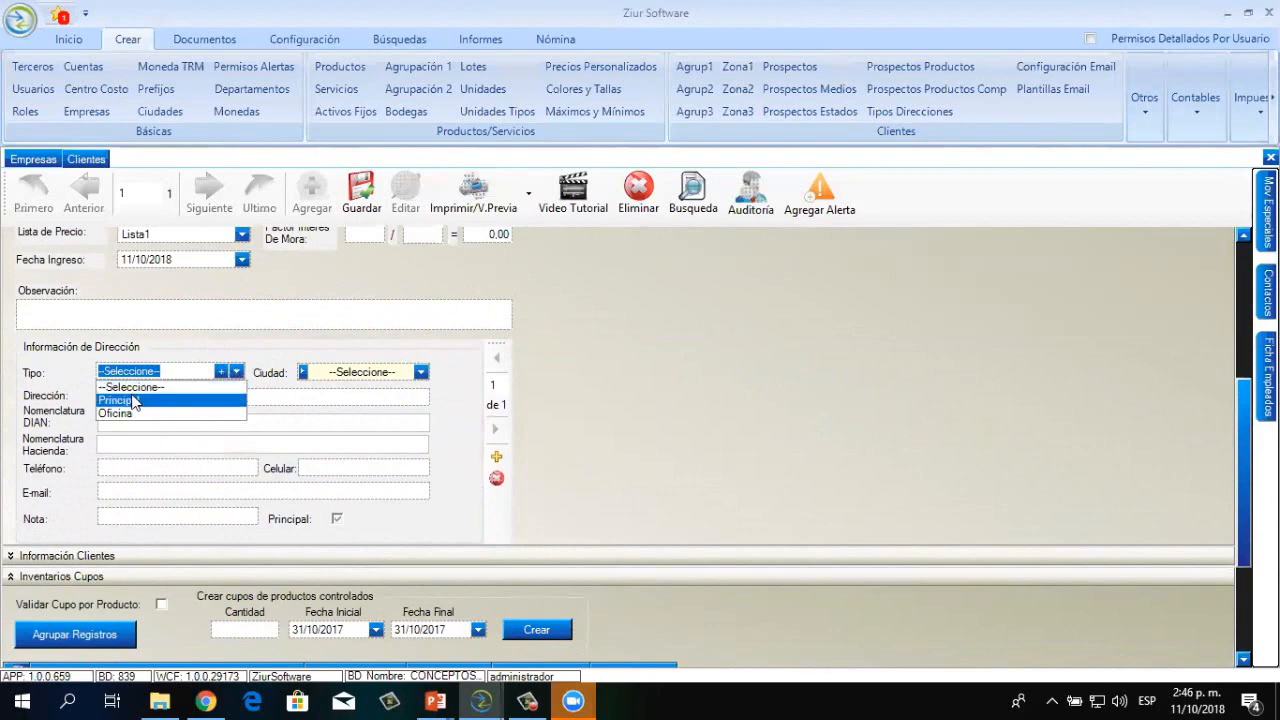
click(133, 401)
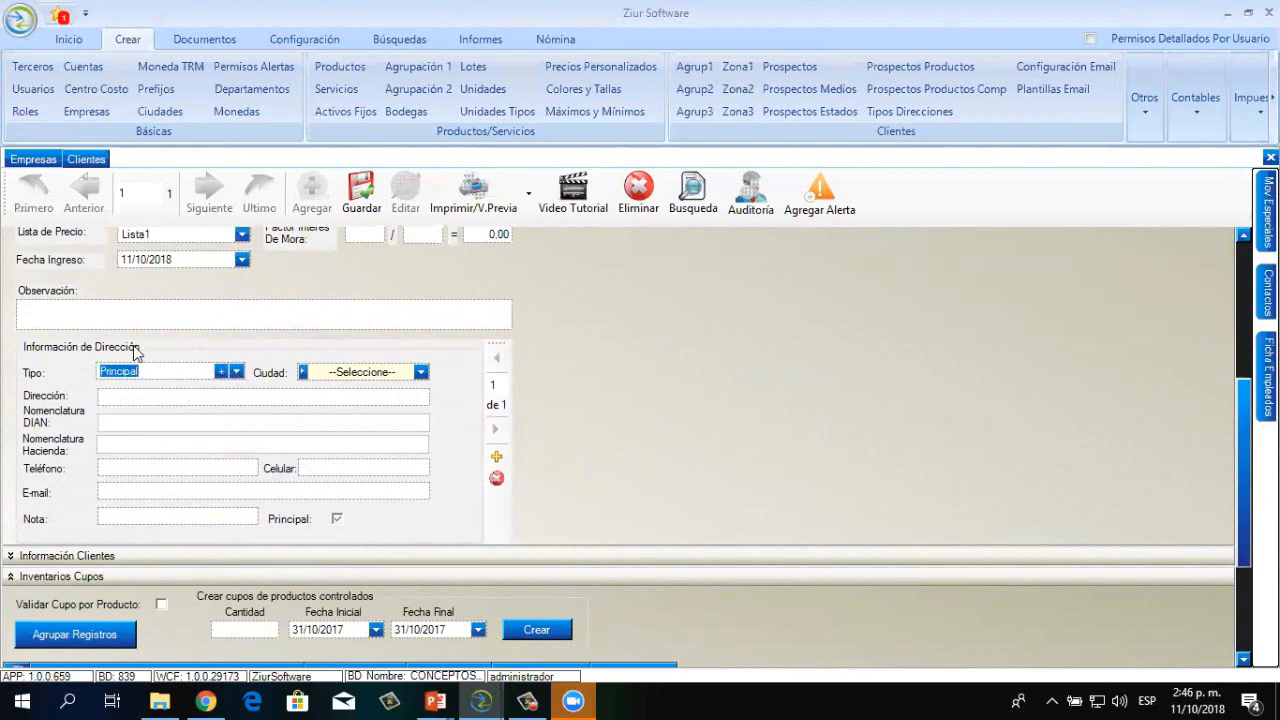
click(421, 372)
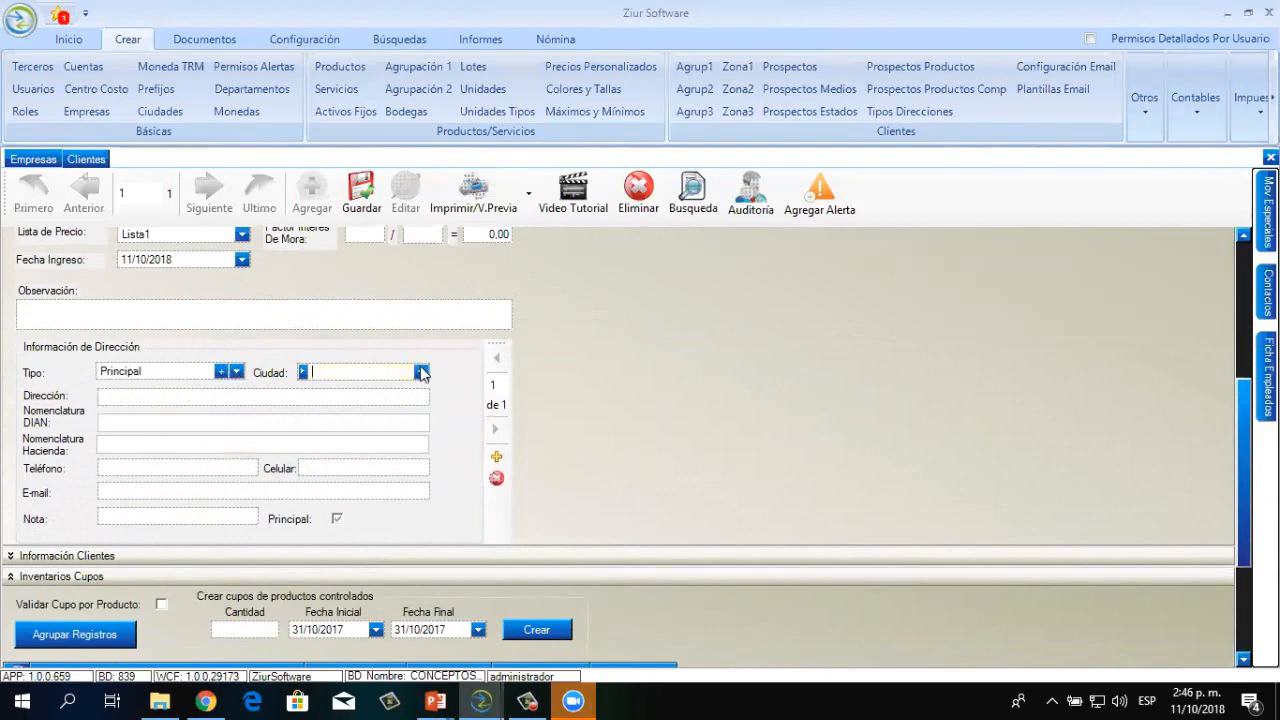
click(421, 372)
text(BOGO)
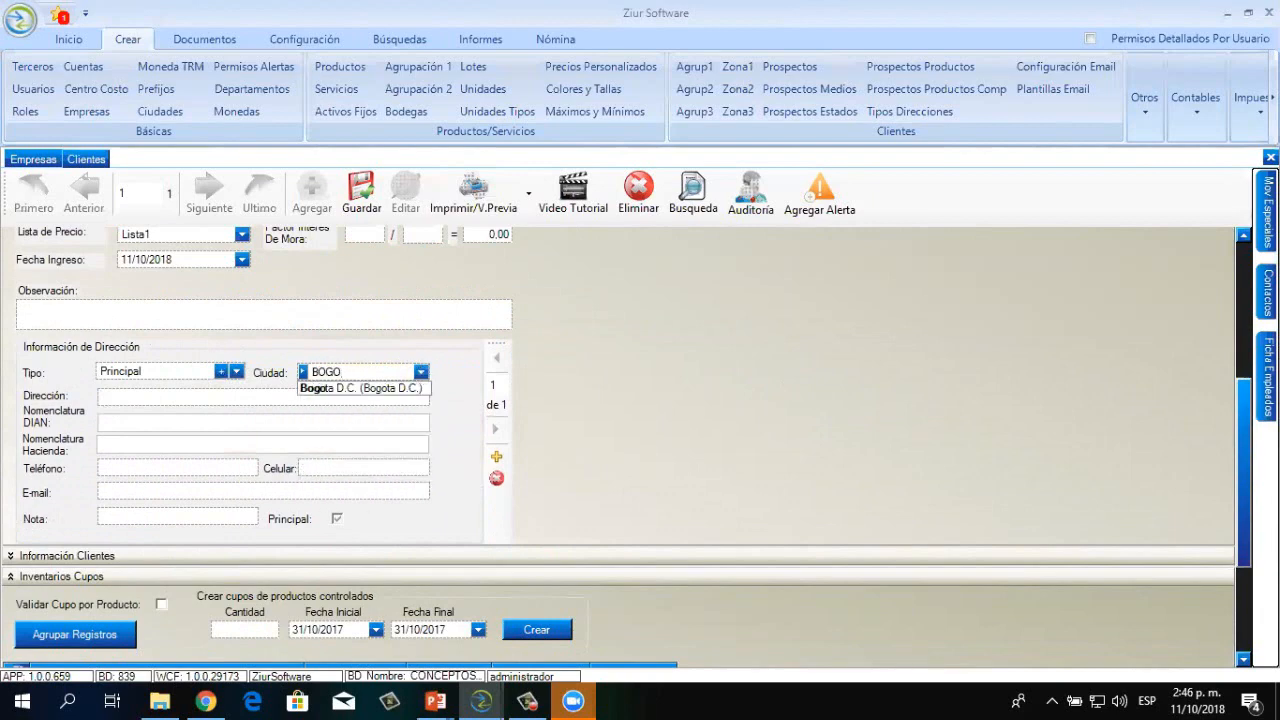
click(346, 390)
Enter the employee's street address and phone number, then save the third-party record
click(301, 395)
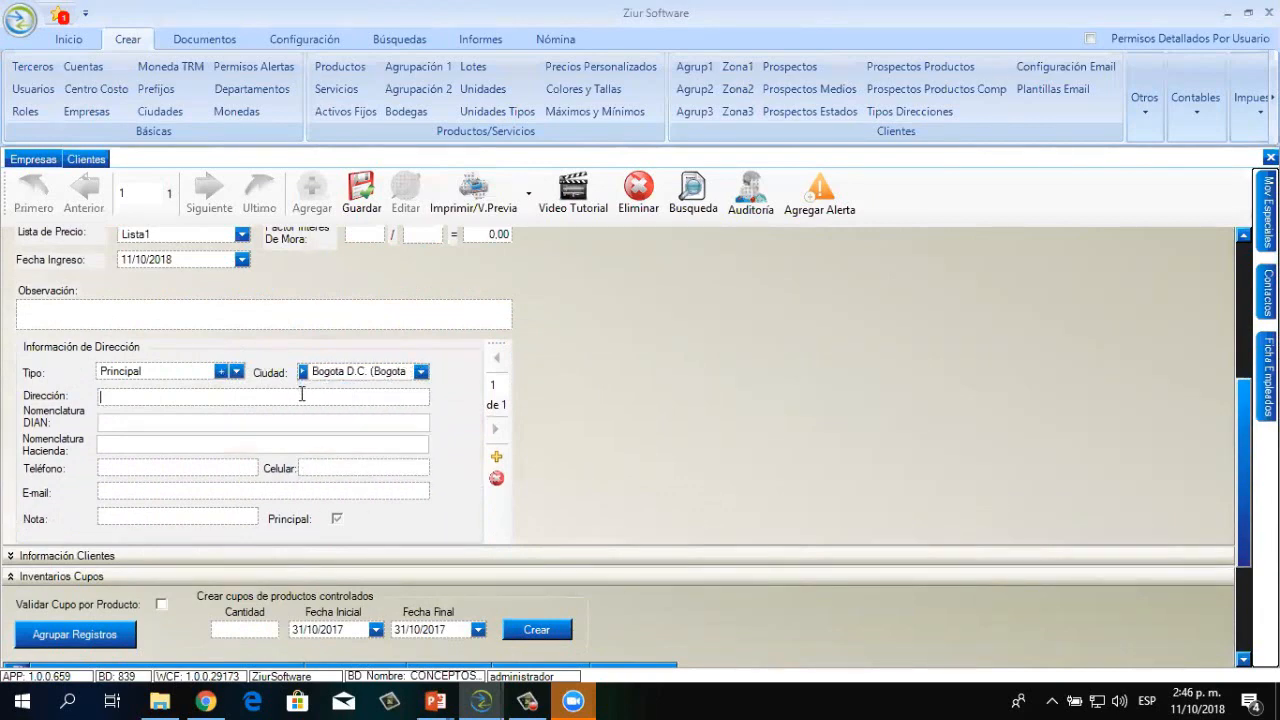
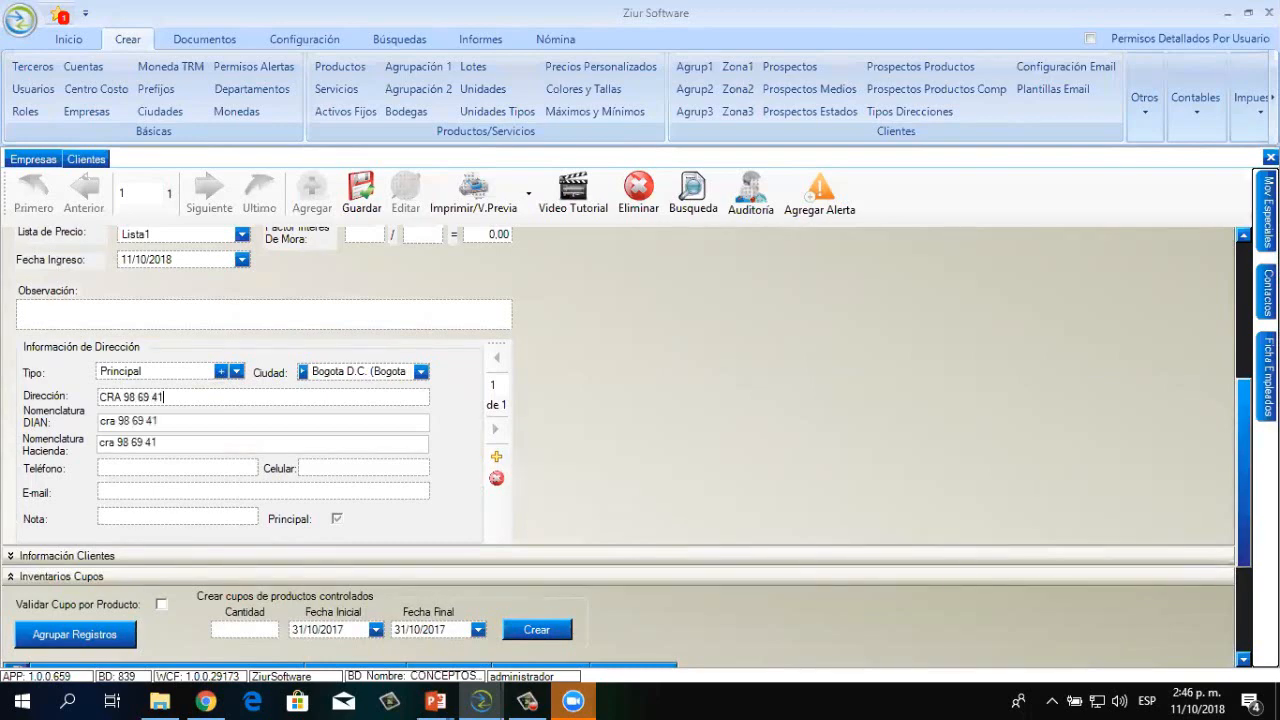
click(139, 467)
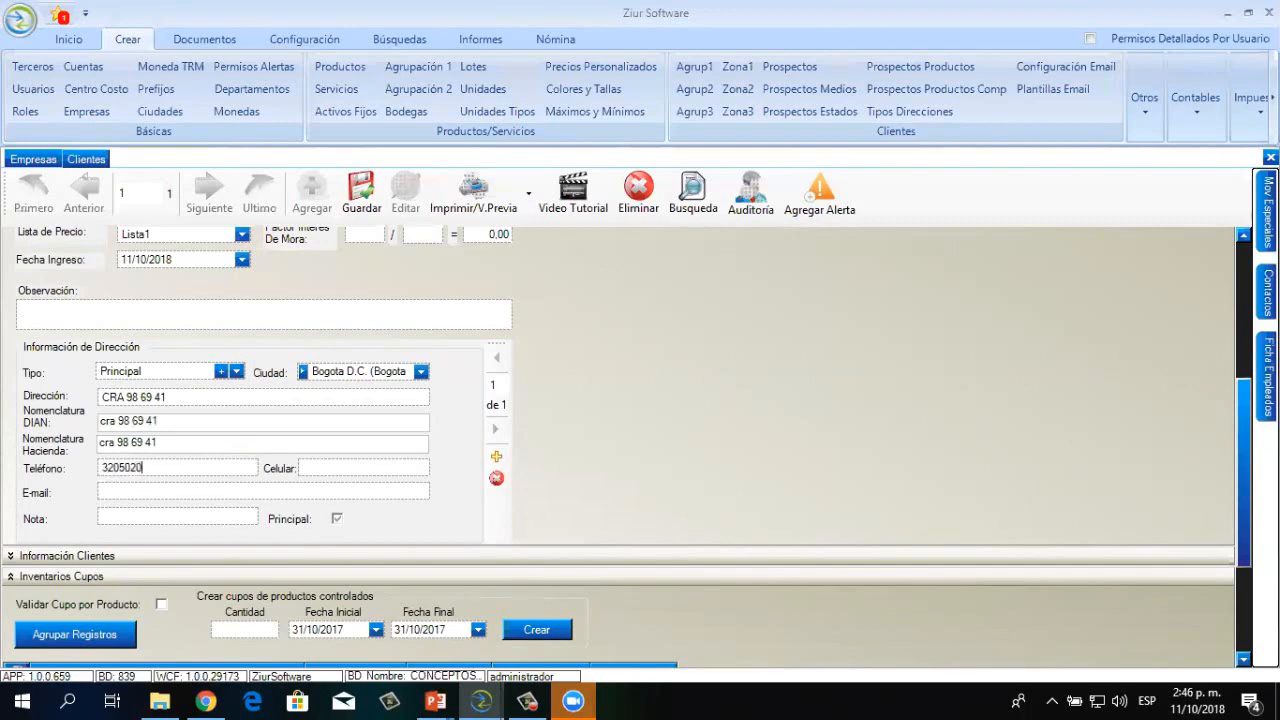
drag(1244, 493, 1235, 244)
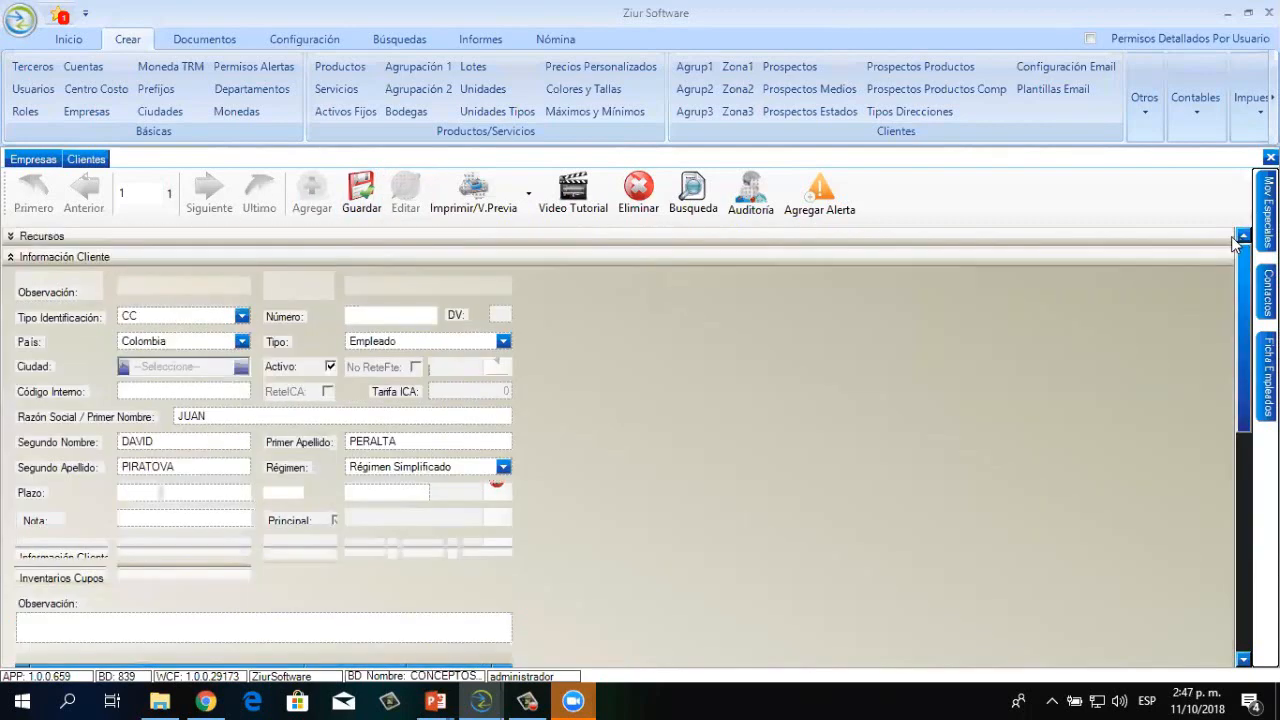
click(361, 192)
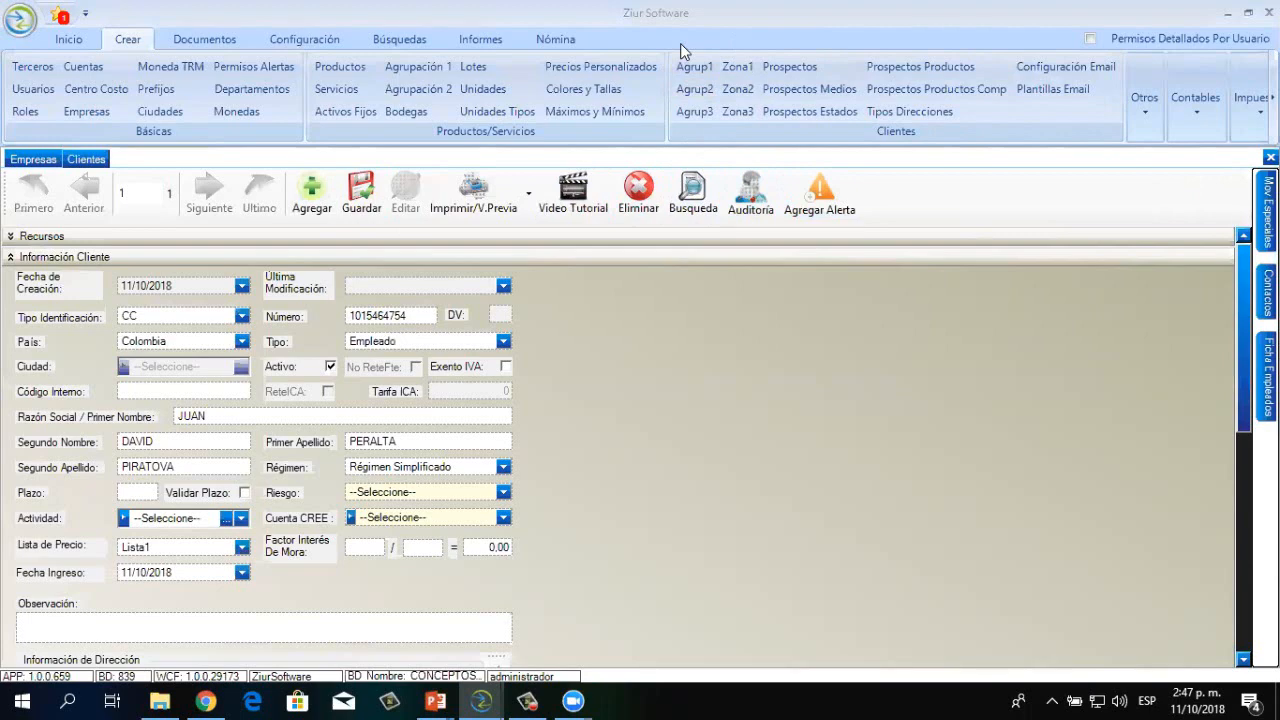
Open the Ficha Empleados sheet and scroll down to Seguridad Social and Información Bancaria
scroll(618, 447, down, 1)
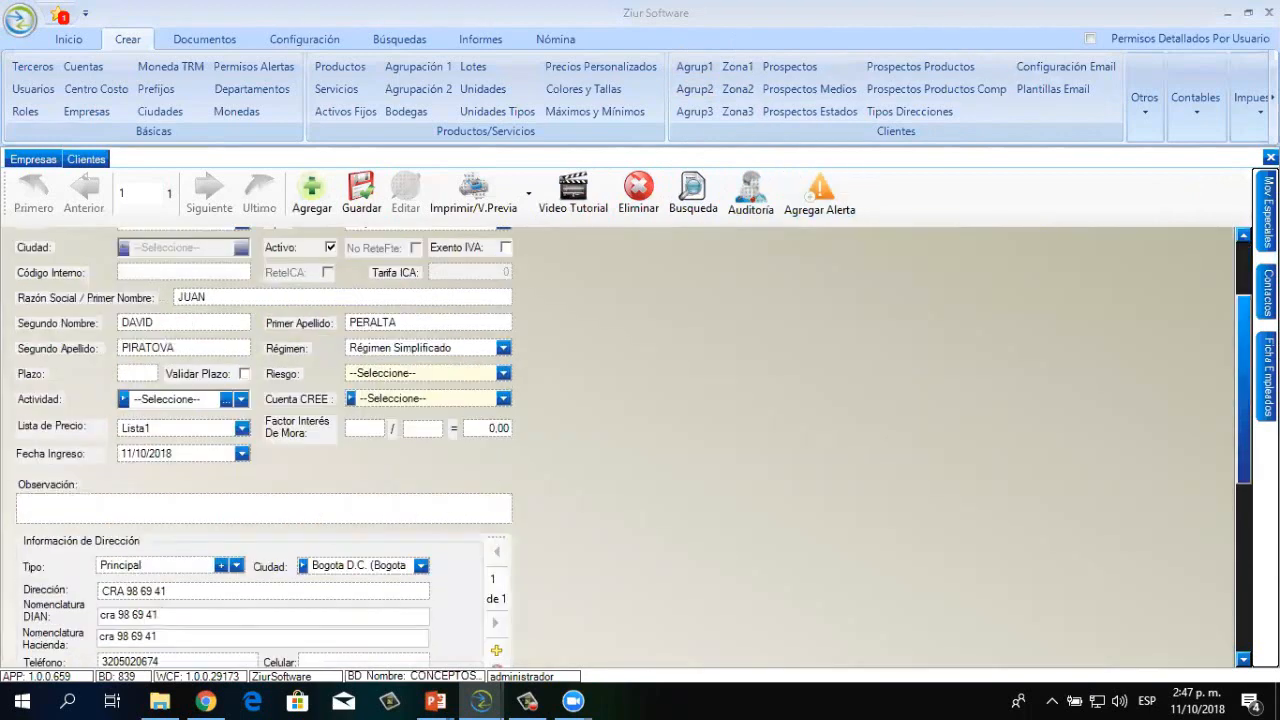
click(1268, 377)
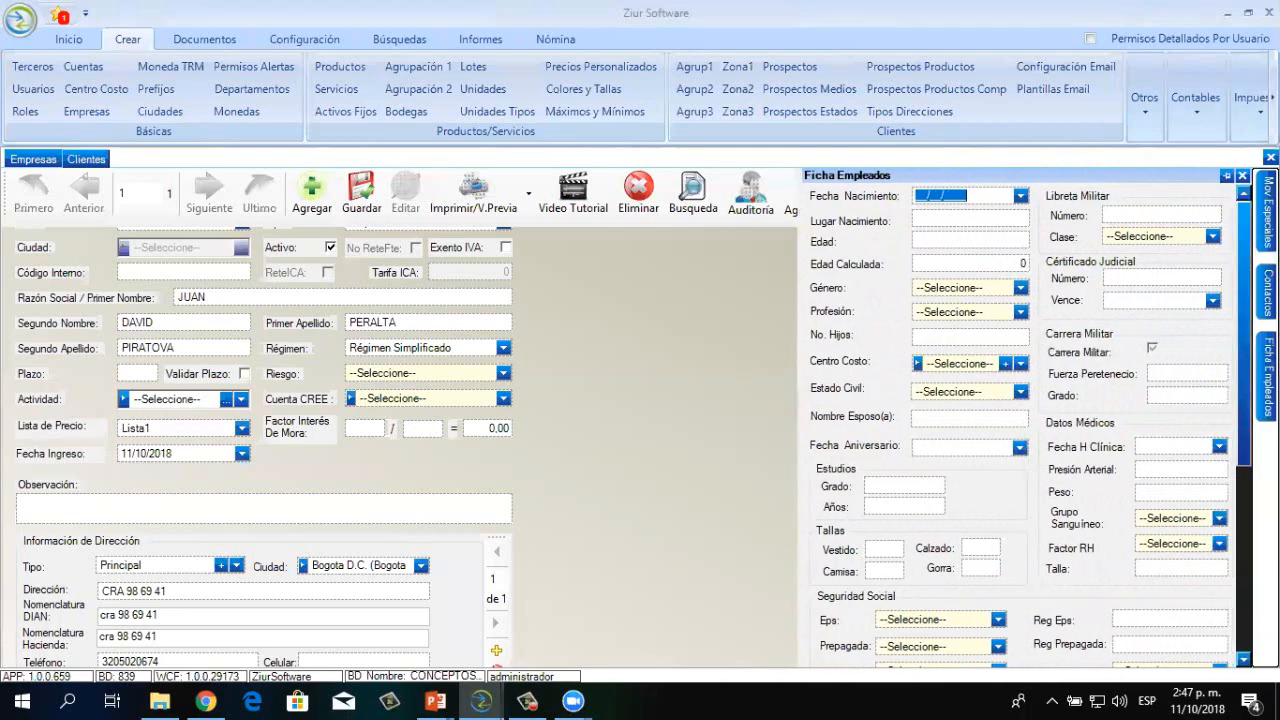
scroll(1022, 426, down, 3)
scroll(1022, 426, up, 3)
click(1020, 312)
drag(1020, 340, 1020, 387)
click(1065, 323)
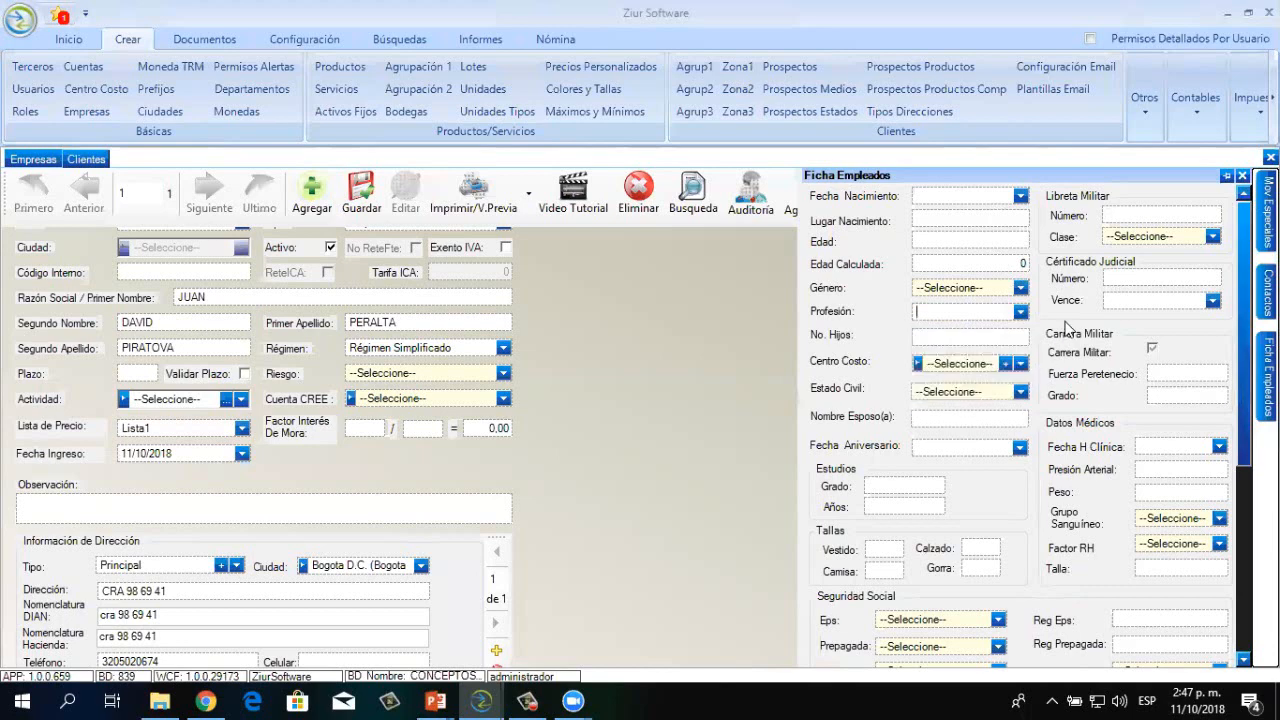
click(1138, 280)
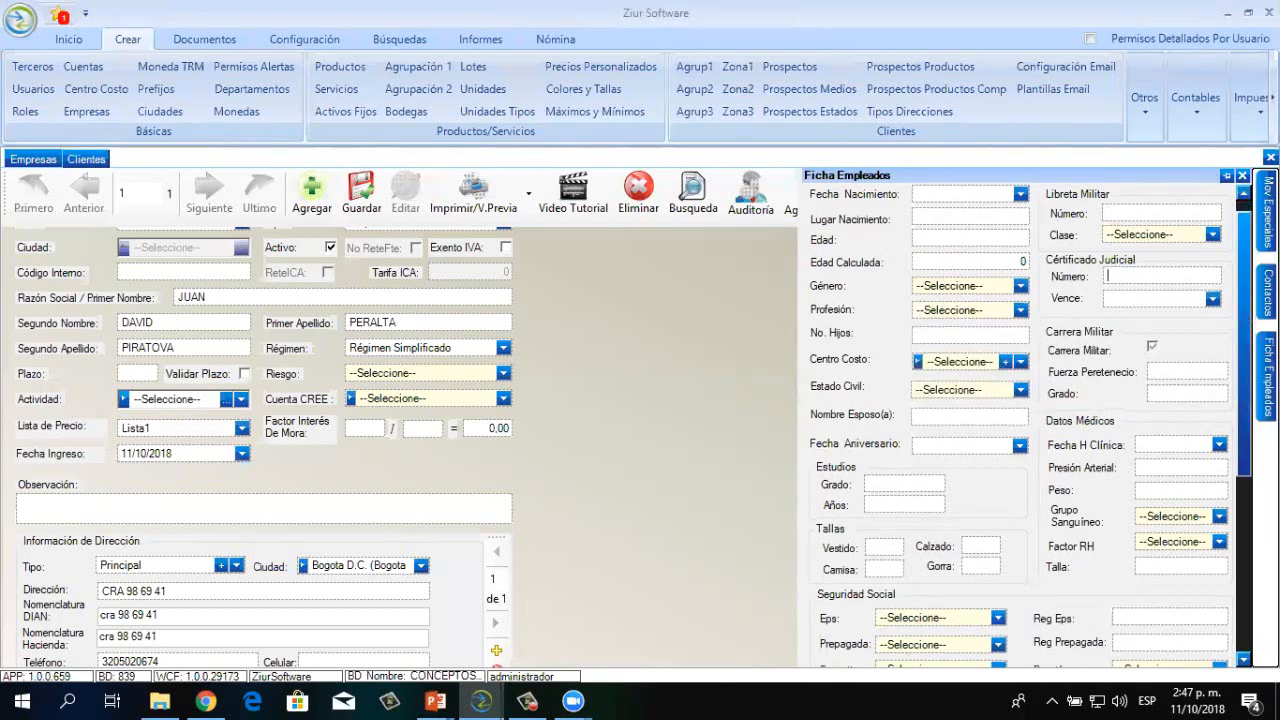
scroll(960, 242, down, 2)
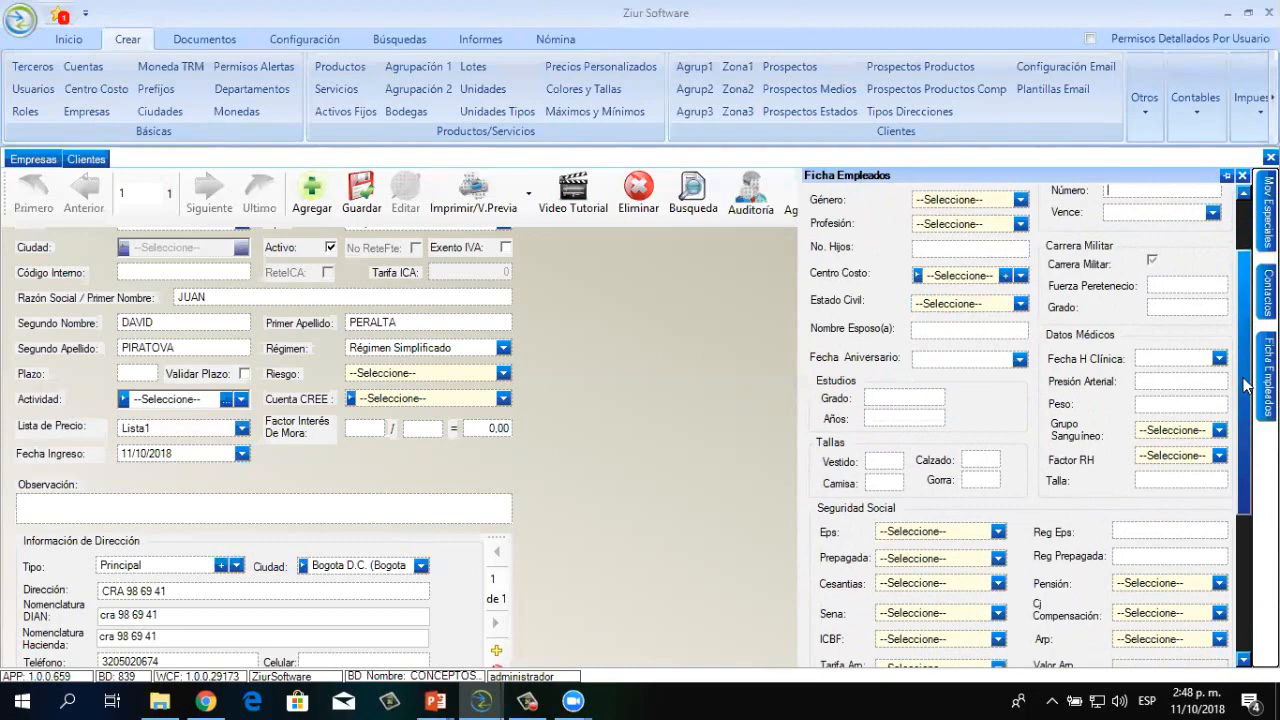
drag(1247, 385, 1247, 437)
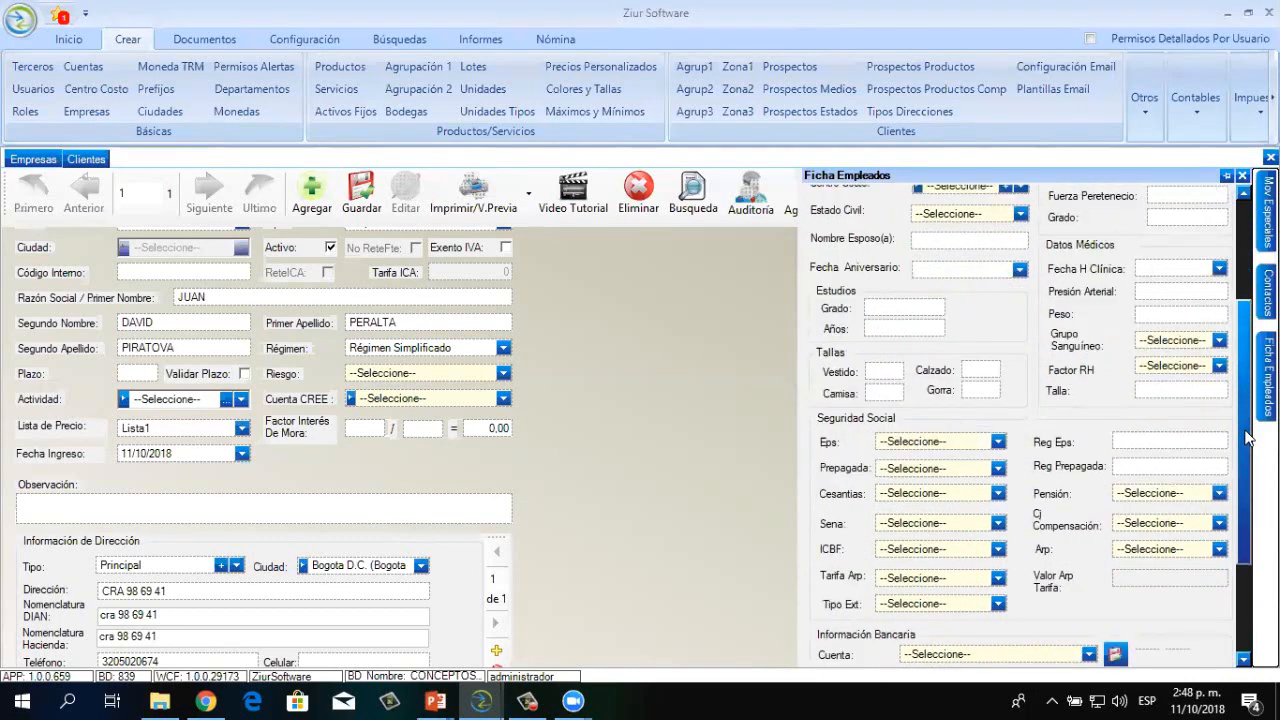
scroll(1247, 437, down, 1)
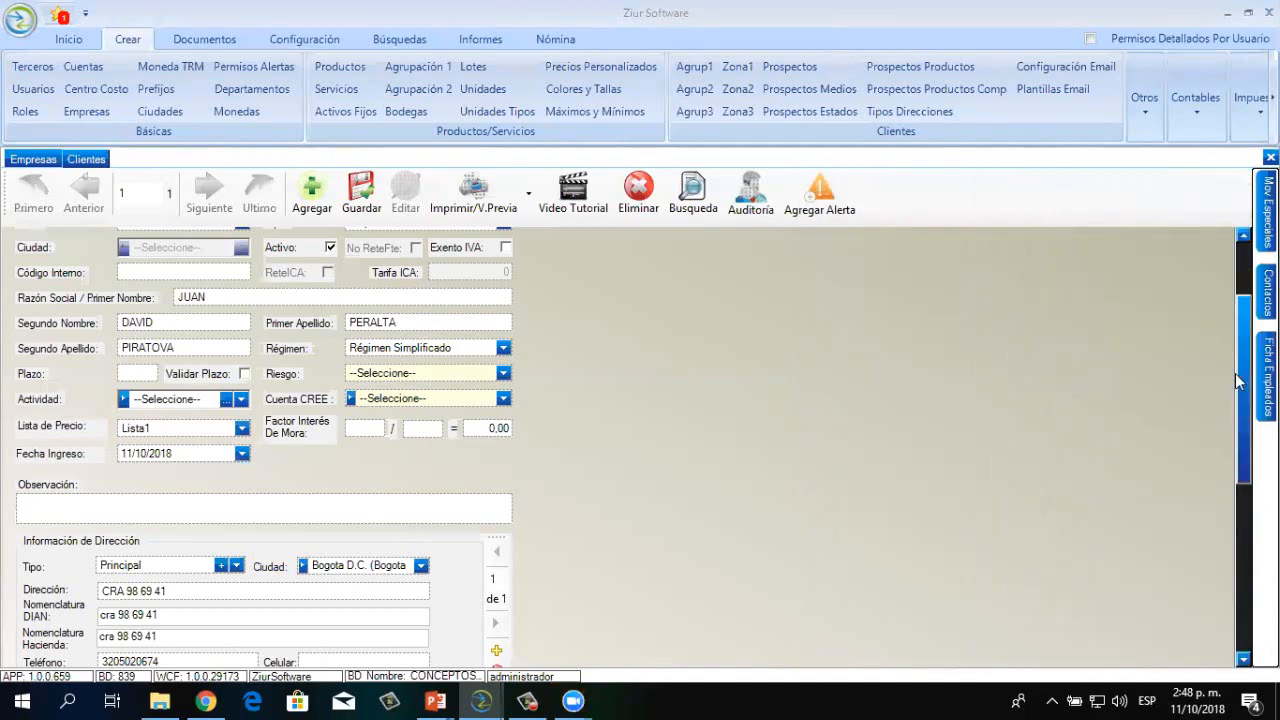
mouse_move(1266, 378)
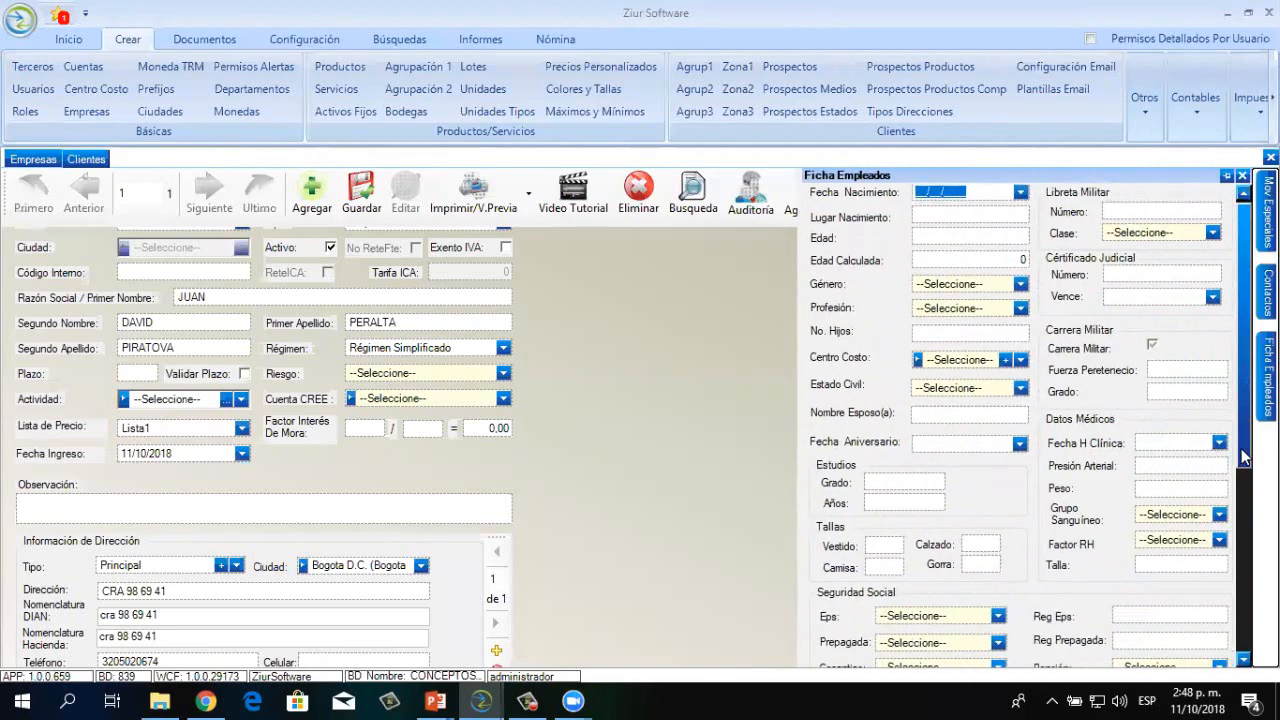
scroll(1245, 456, down, 5)
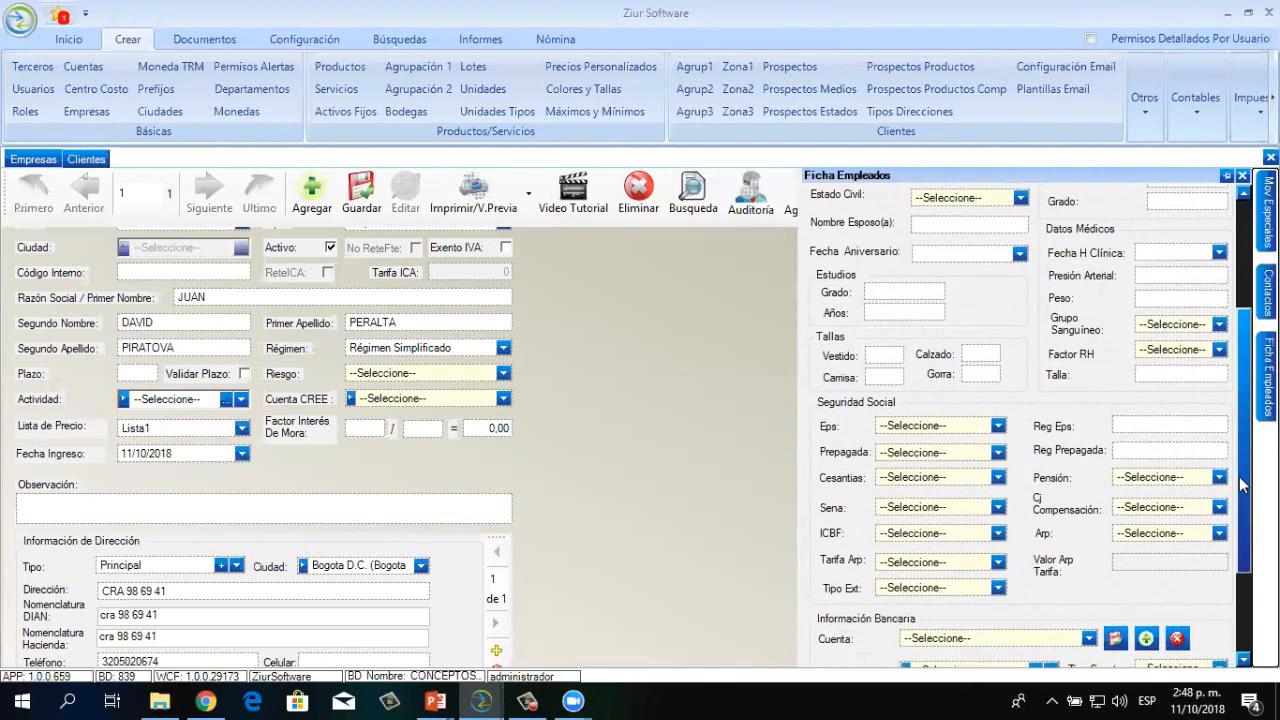
Set Eps to COMPENSAR and Cesantías to PORVENIR S.A
click(998, 426)
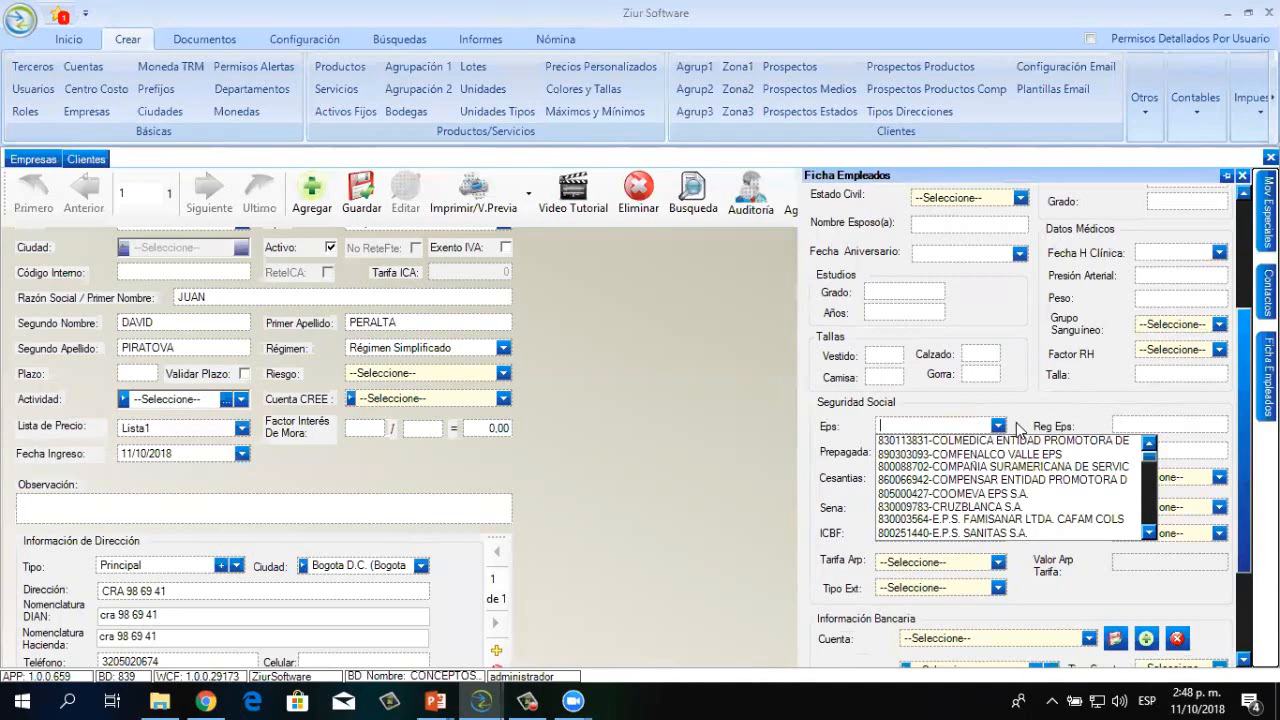
text(COMPEN)
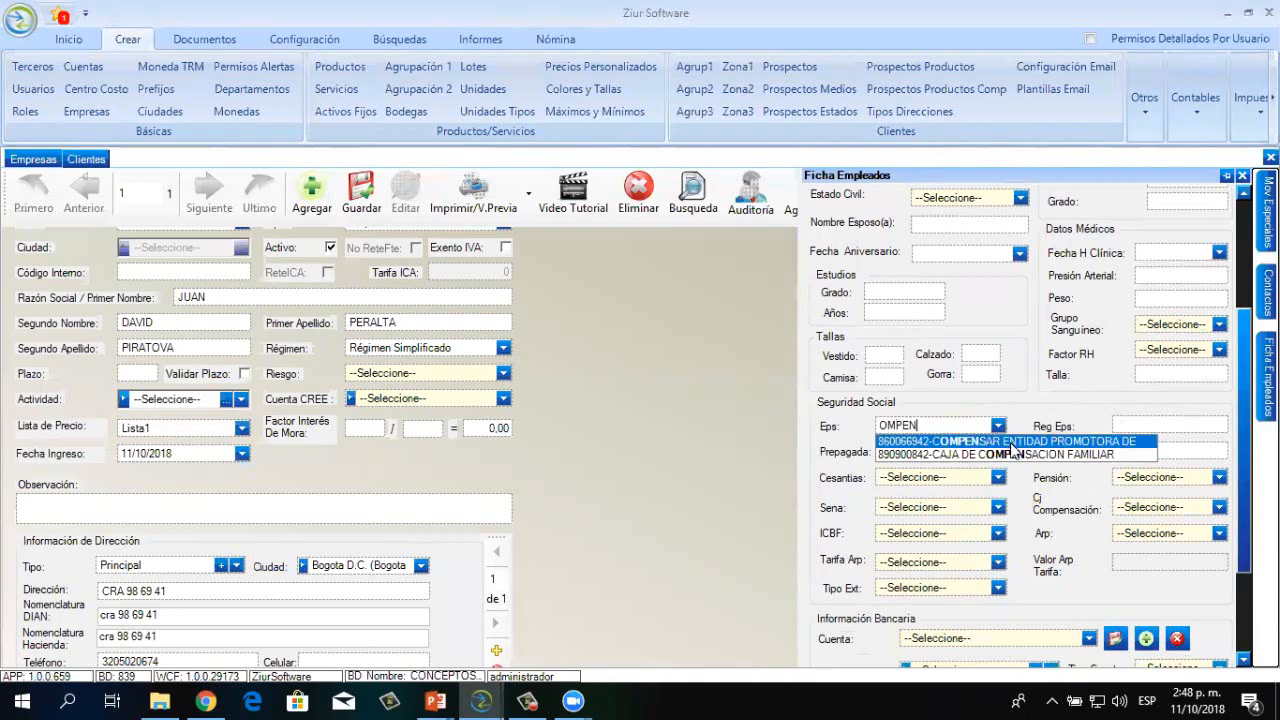
click(1012, 442)
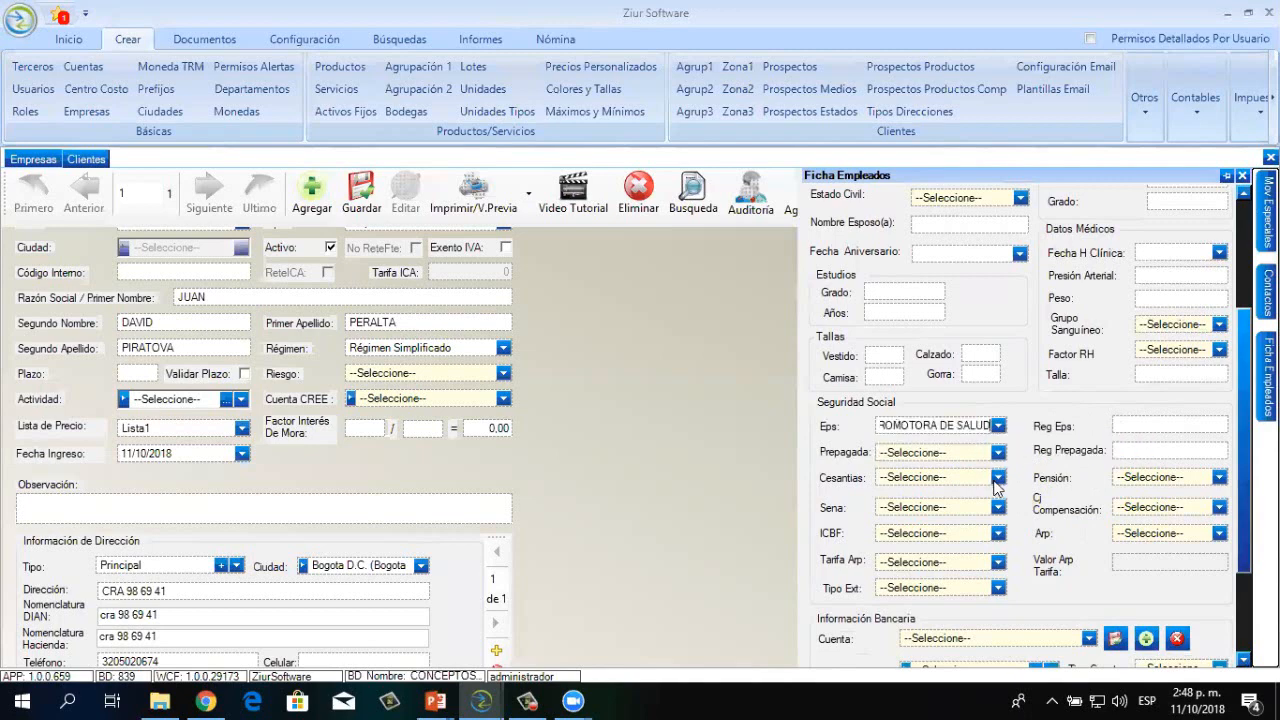
click(996, 478)
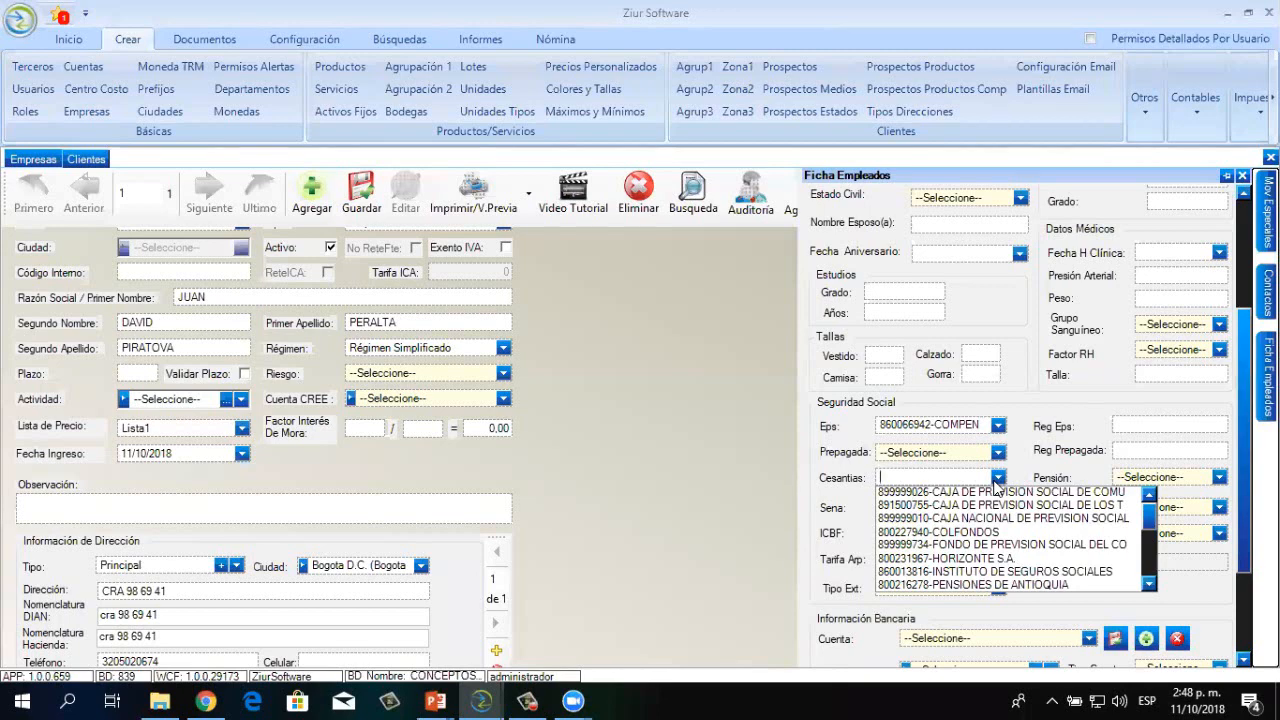
text(PRO)
key(BackSpace)
key(BackSpace)
text(O)
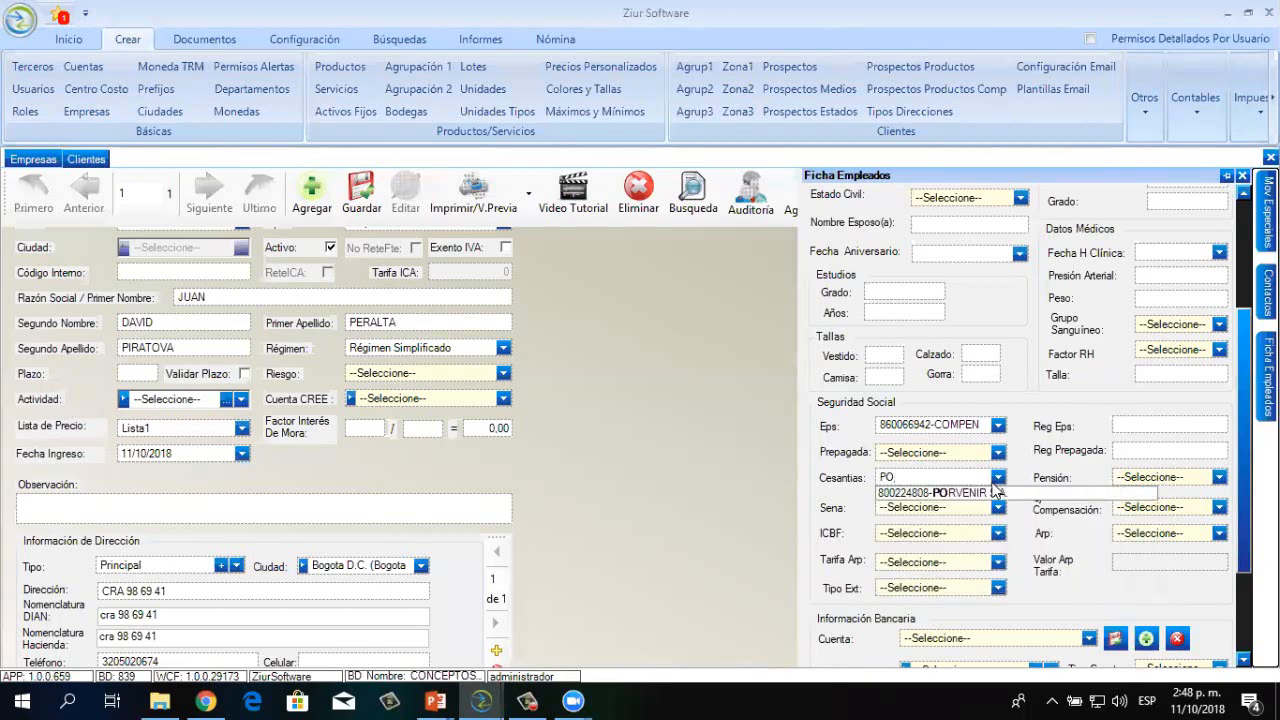
click(967, 490)
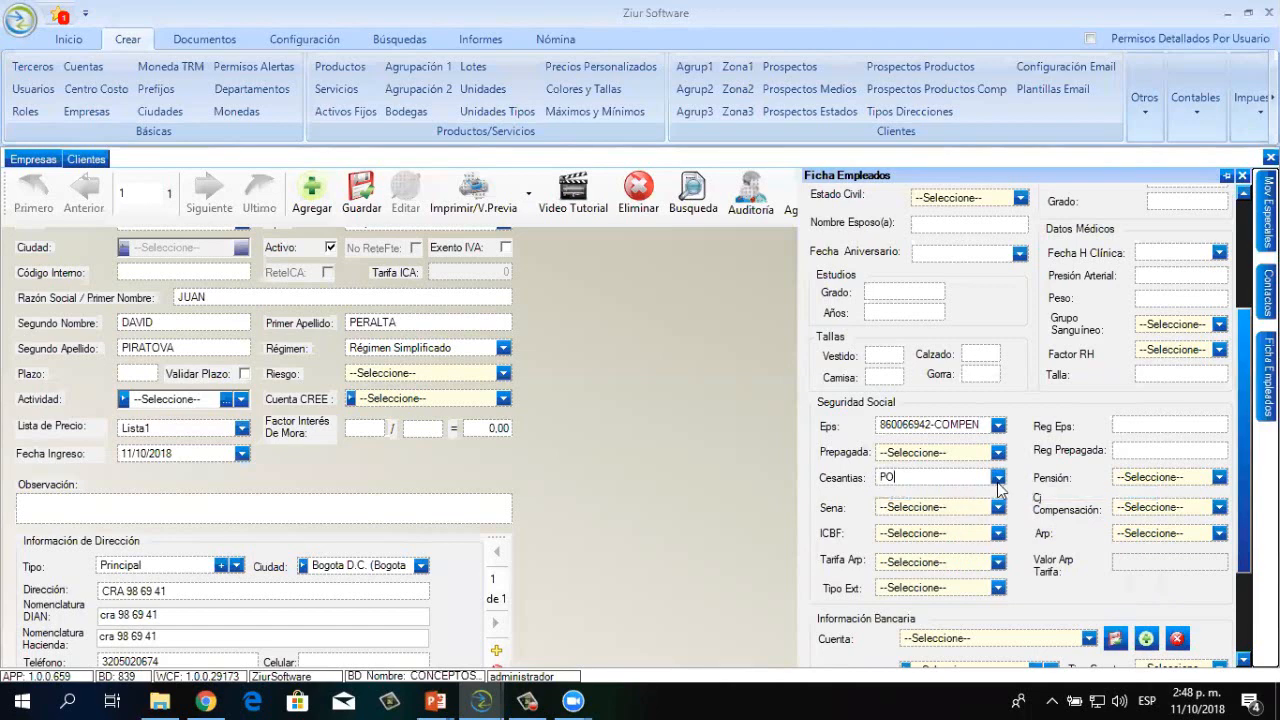
click(998, 478)
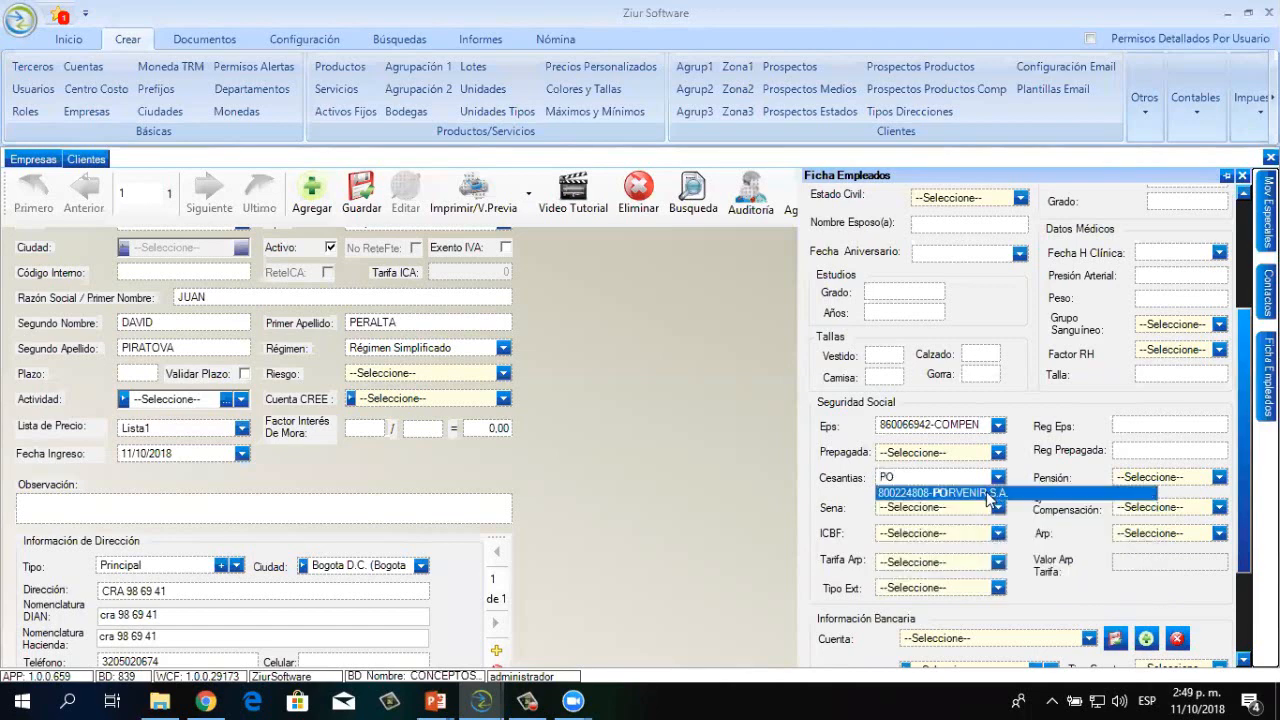
click(975, 492)
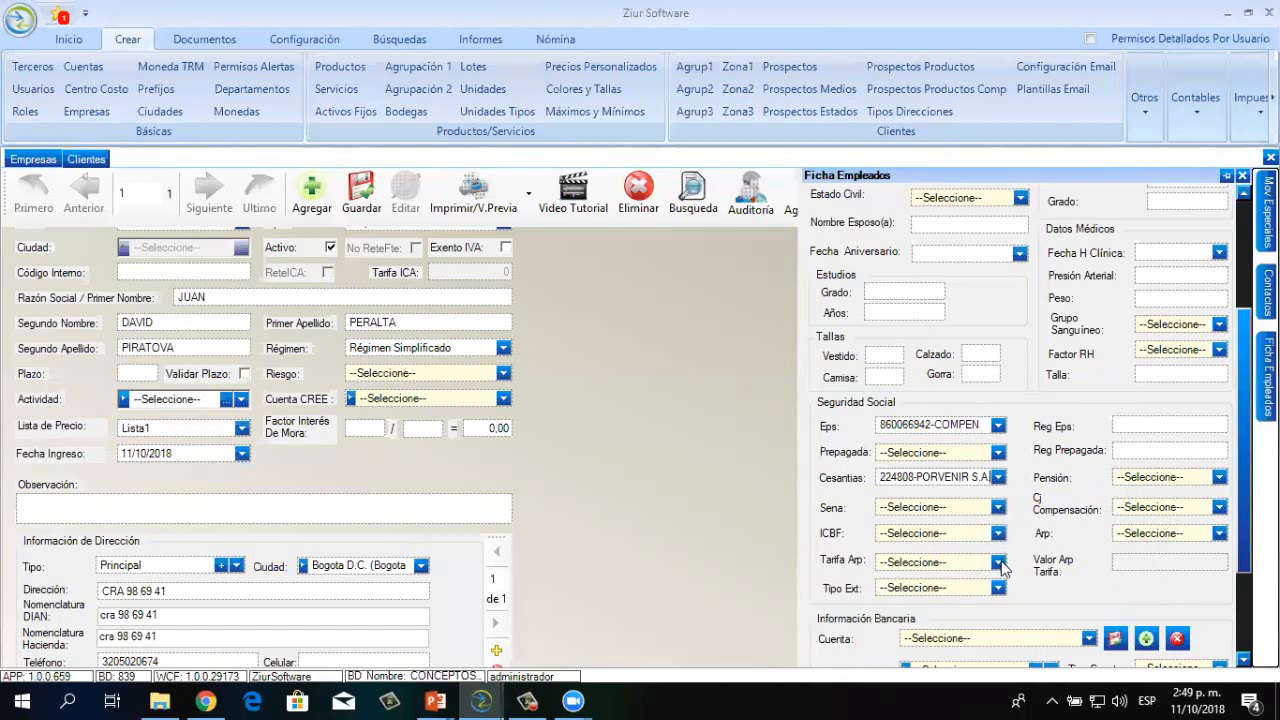
Set Tarifa Arp to Clase I 0,522% and start searching POR for the pension fund
click(998, 563)
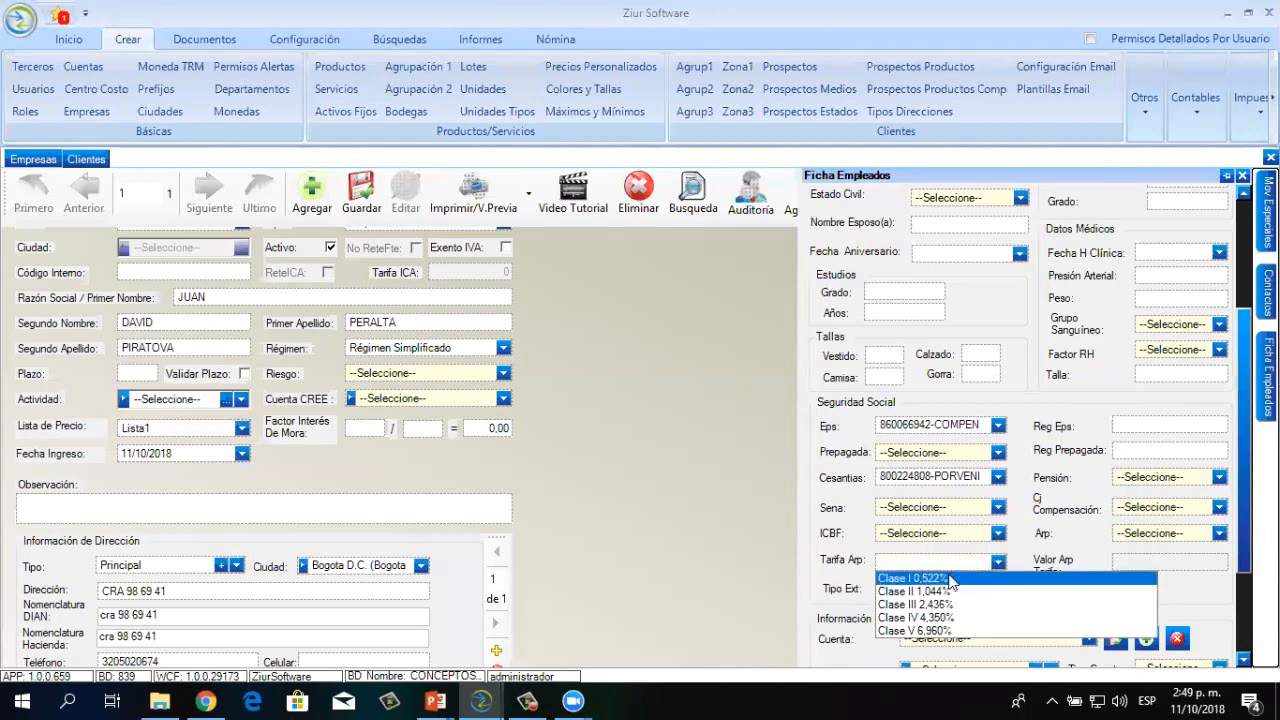
click(966, 578)
click(998, 588)
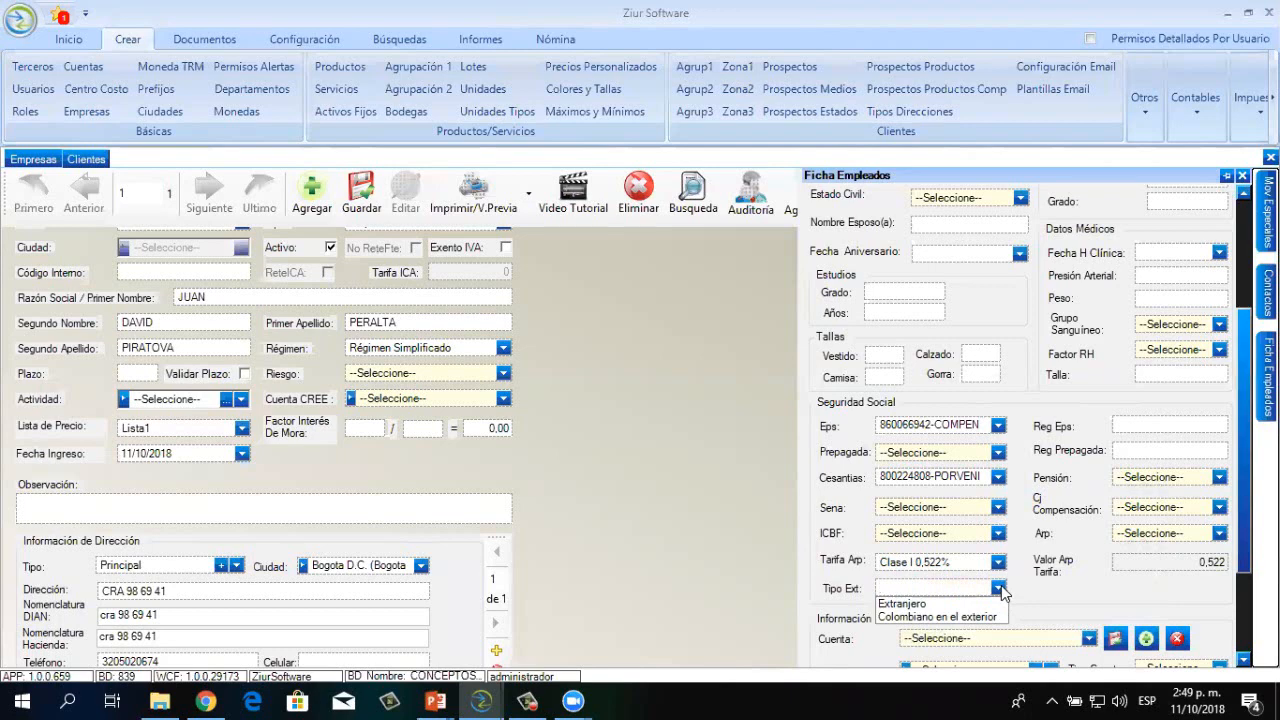
click(882, 66)
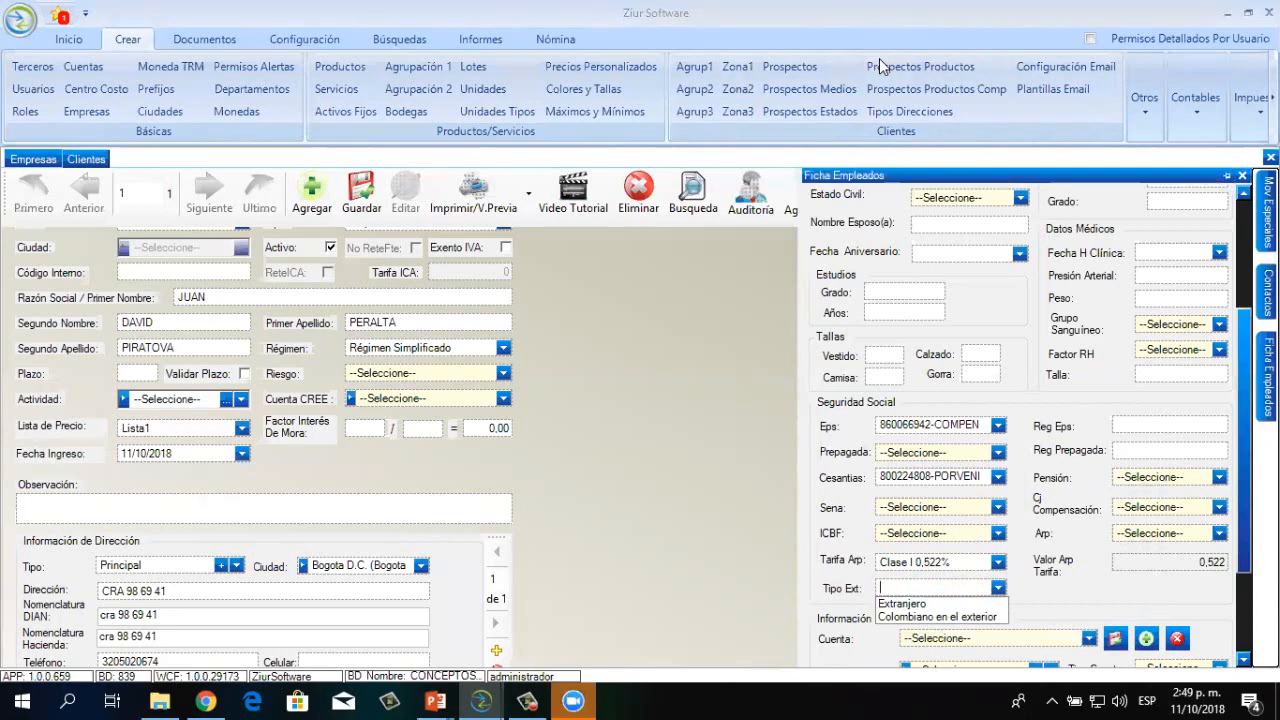
click(1219, 477)
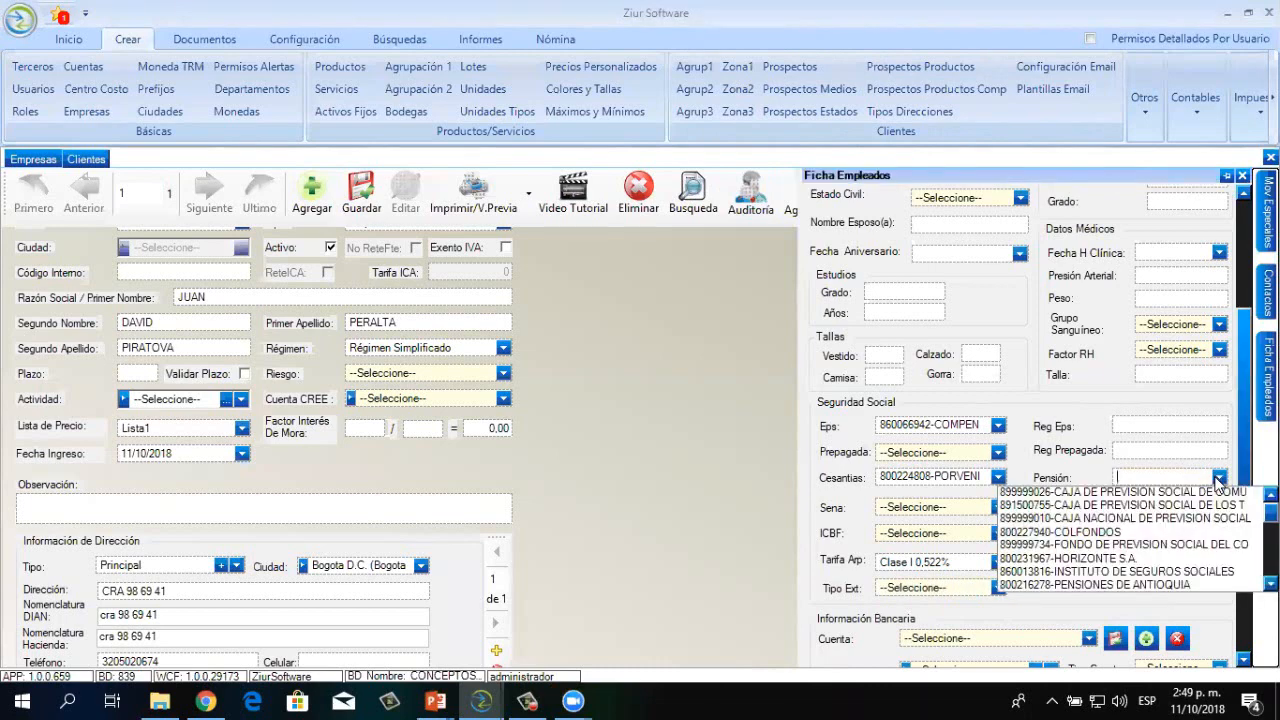
text(POR)
click(808, 50)
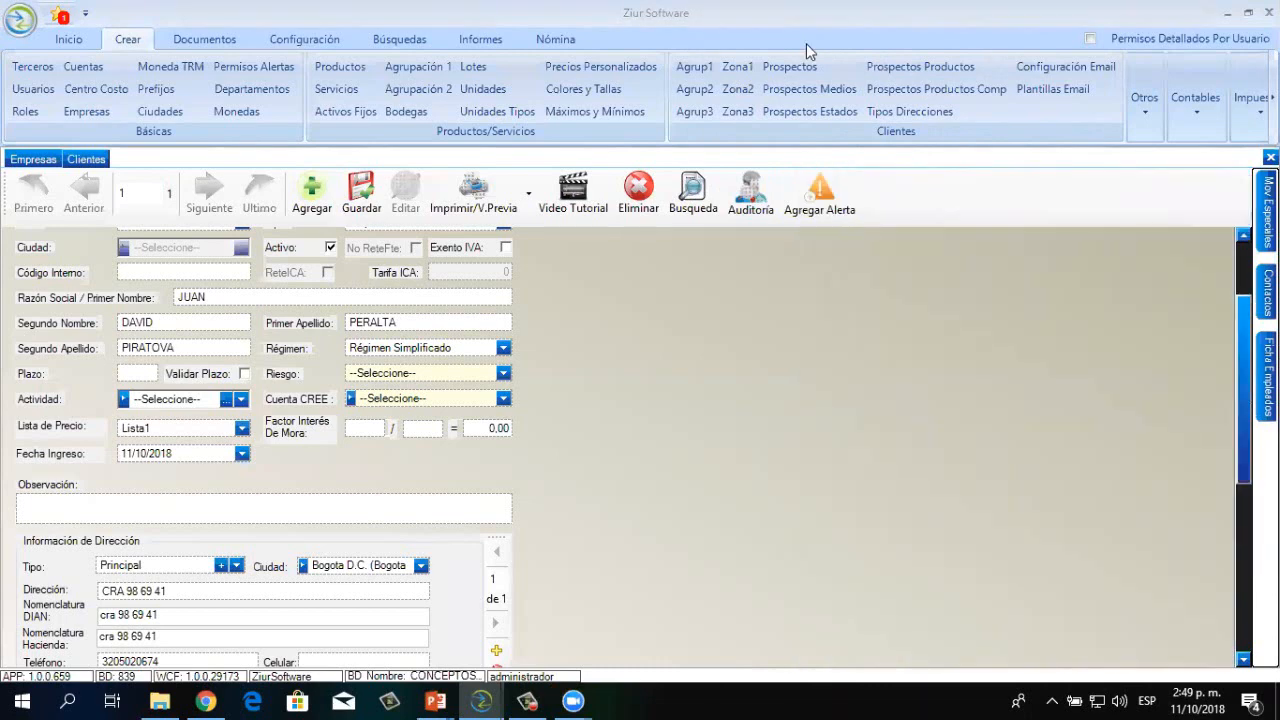
Dismiss the not-in-list message and choose PORVENIR S.A. as the pension fund
mouse_move(1267, 375)
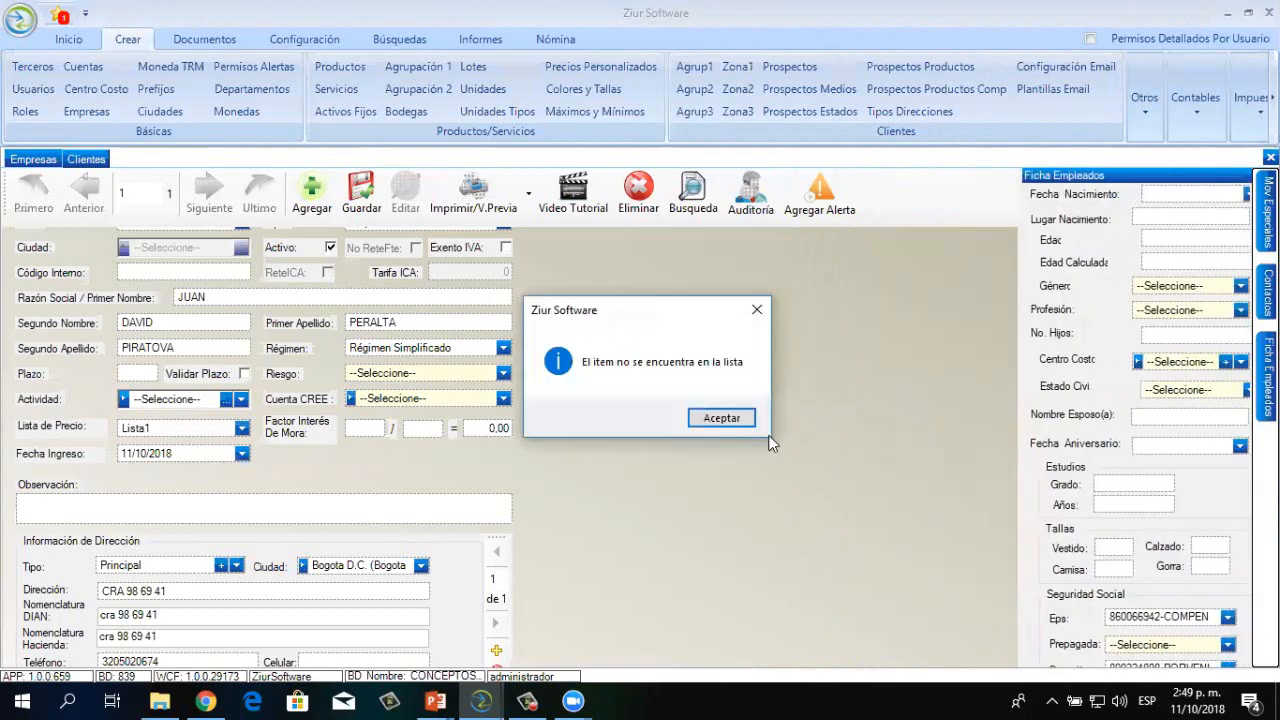
click(726, 418)
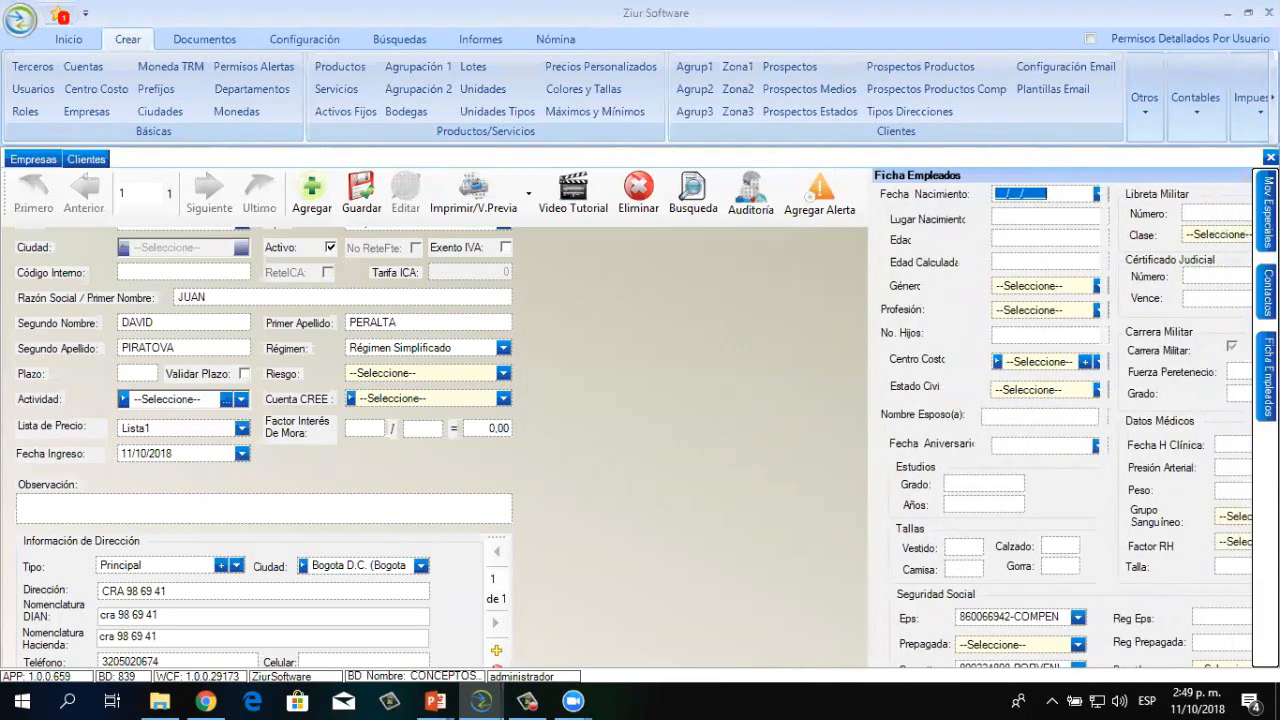
drag(1243, 404, 1243, 569)
click(1220, 377)
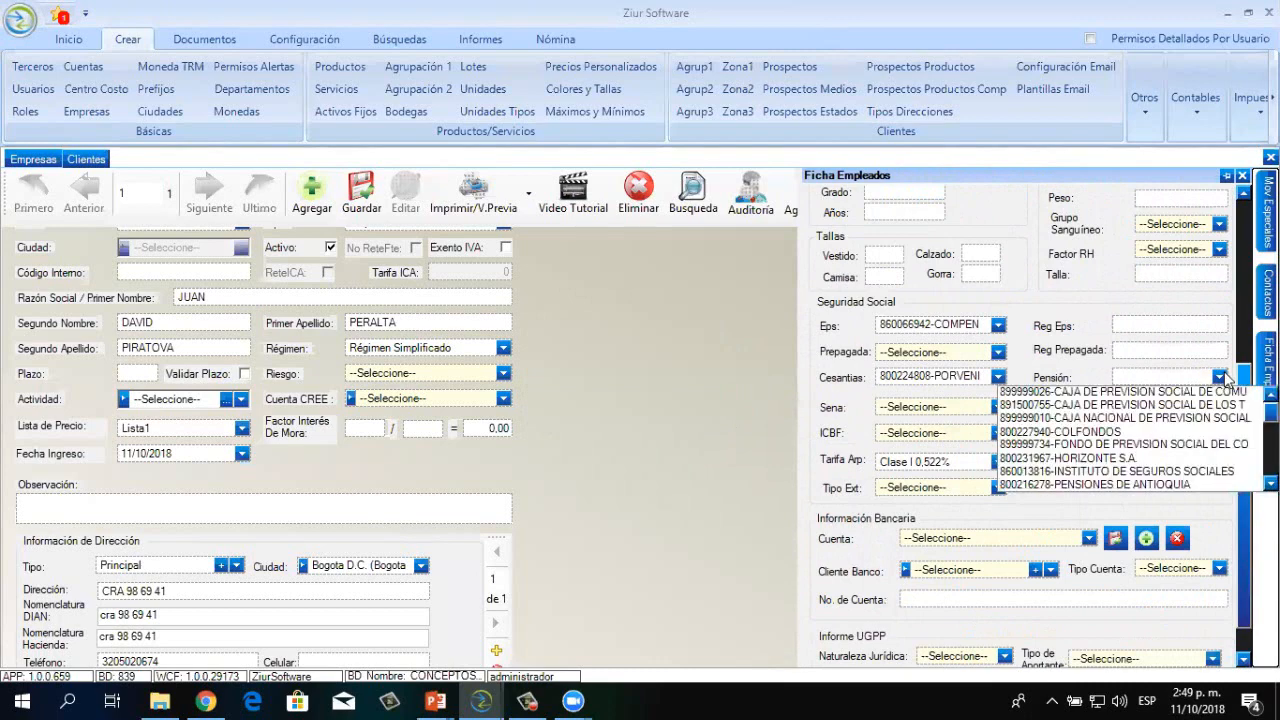
text(PORV)
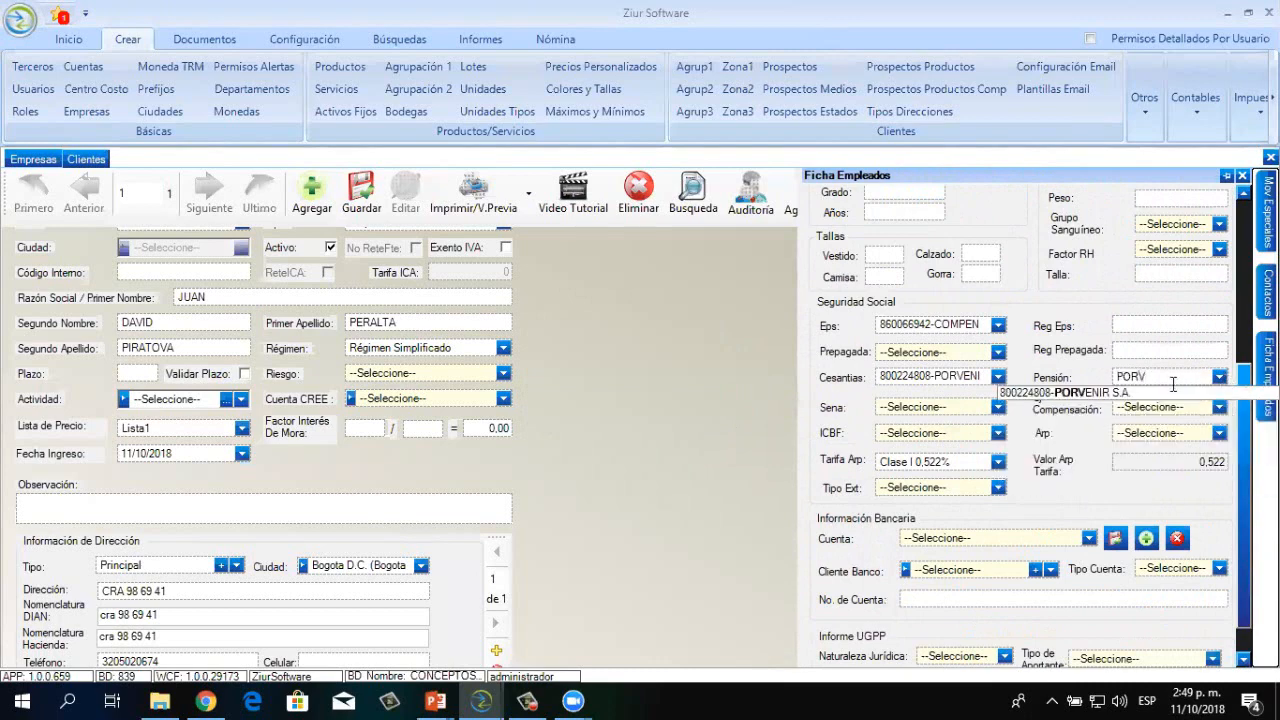
click(1156, 394)
Set Compensación to the 860066942 CAJA DE COMPENSACION entry and Arp to LIBERTY SEGUROS DE VIDA S.A
click(1218, 405)
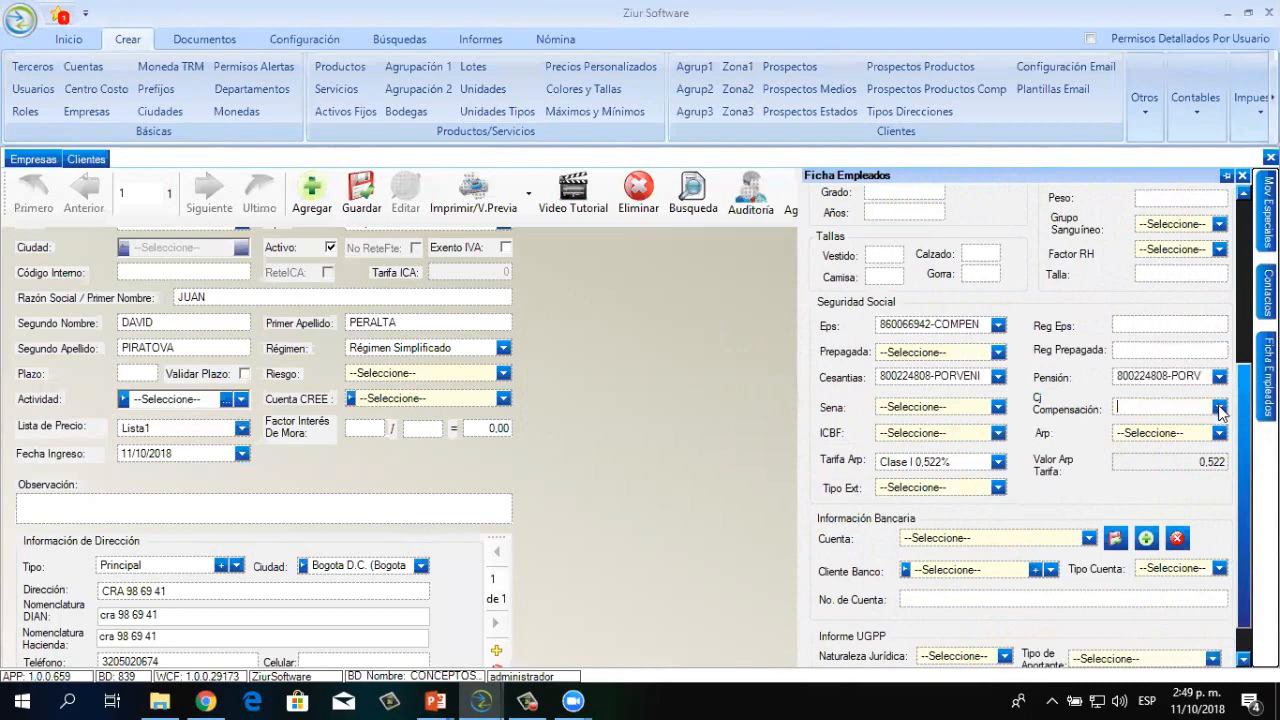
text(COMPENSAR)
click(1211, 424)
click(1219, 433)
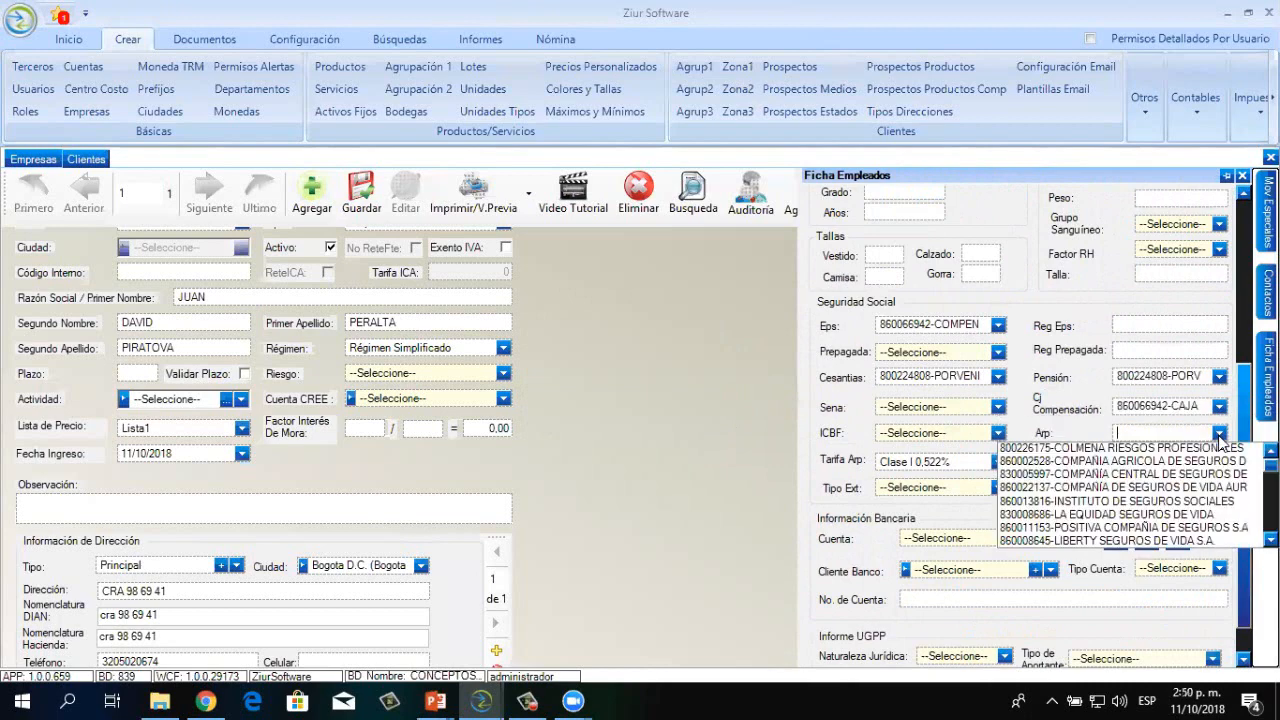
text(LIB)
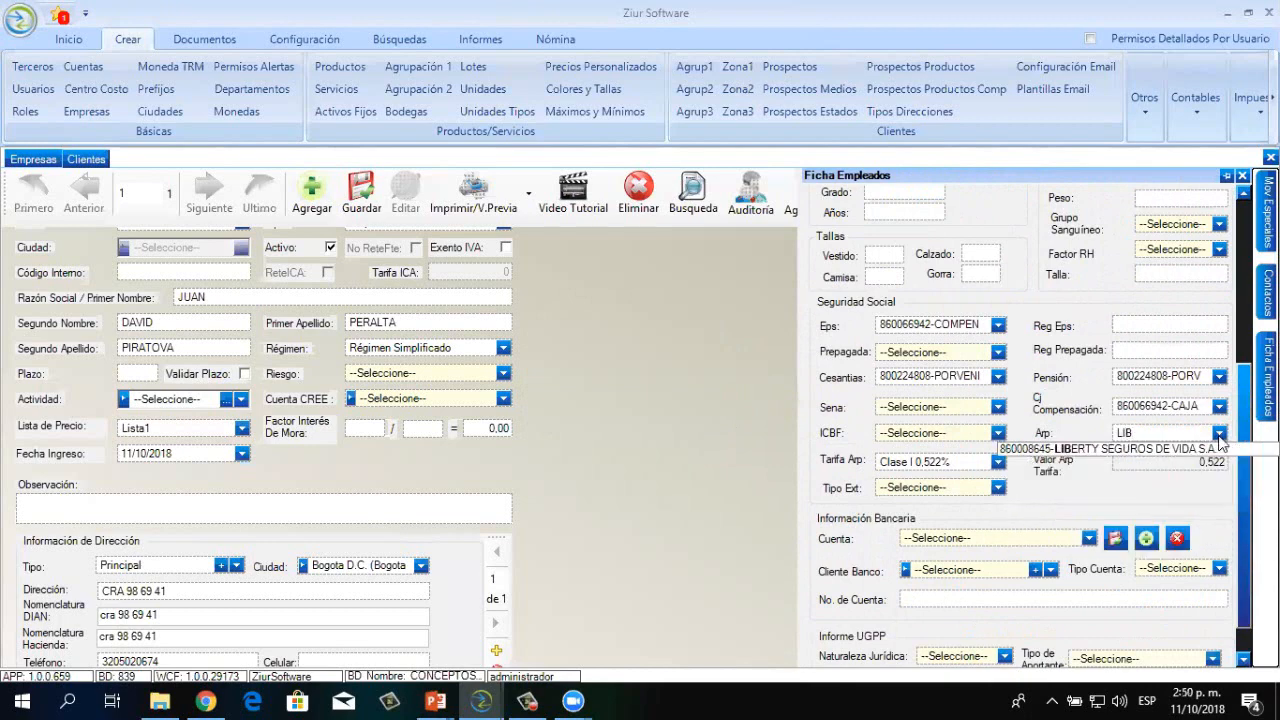
click(1185, 450)
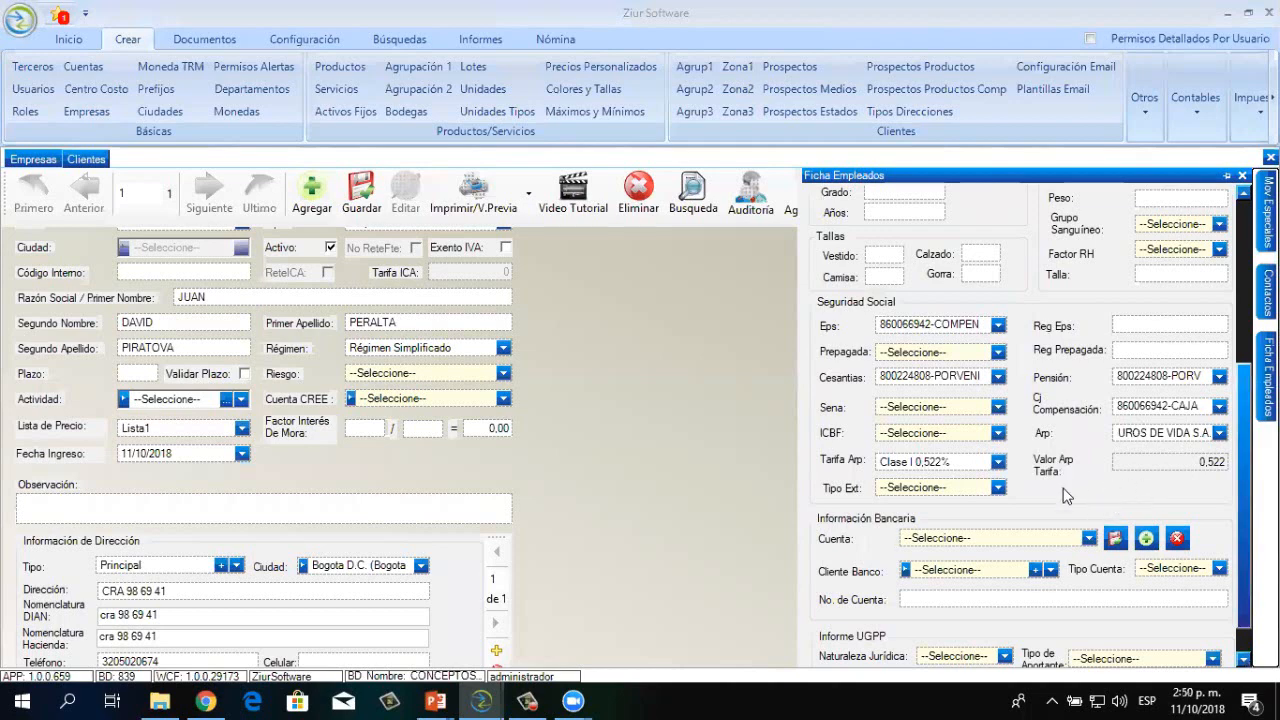
drag(1245, 500, 1245, 565)
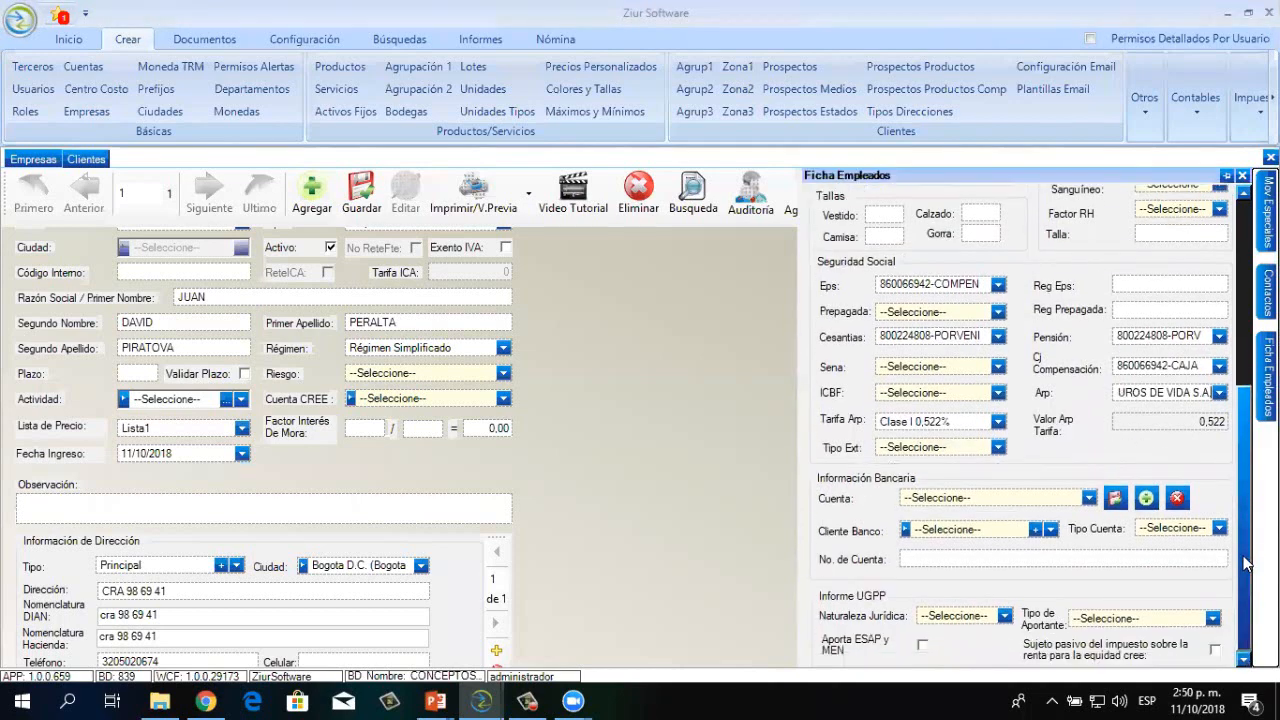
click(1090, 499)
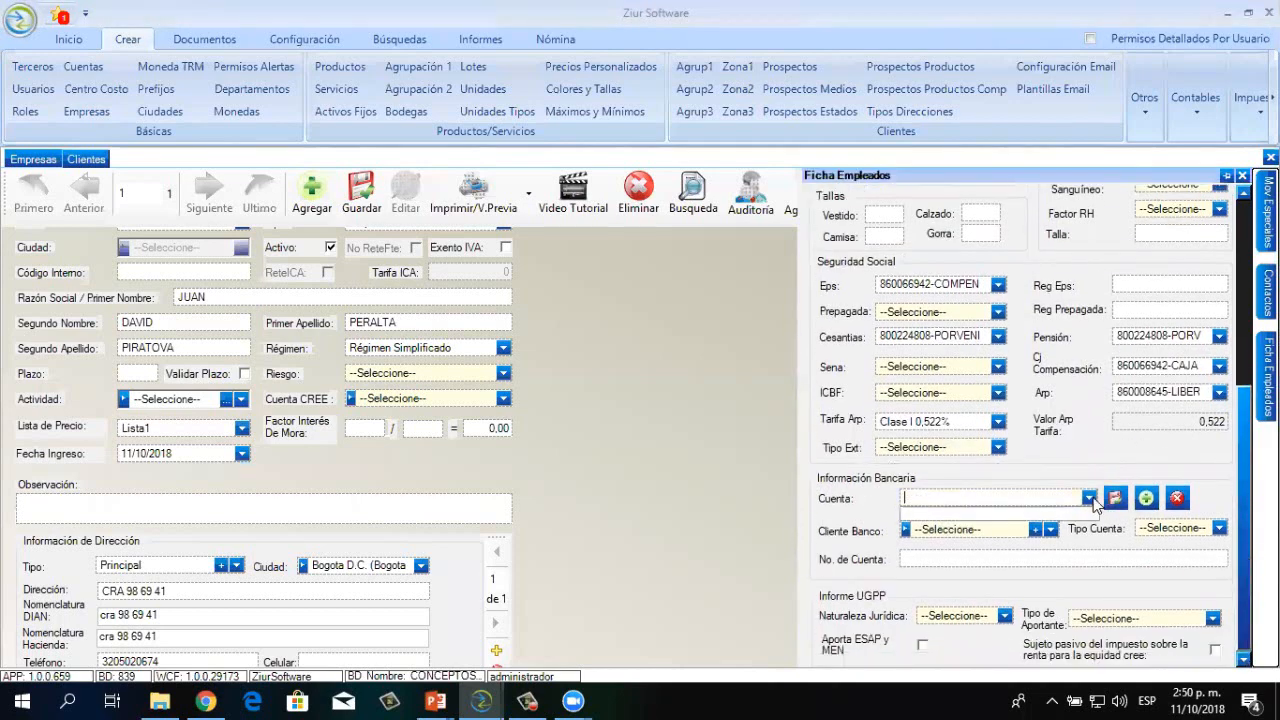
click(1090, 499)
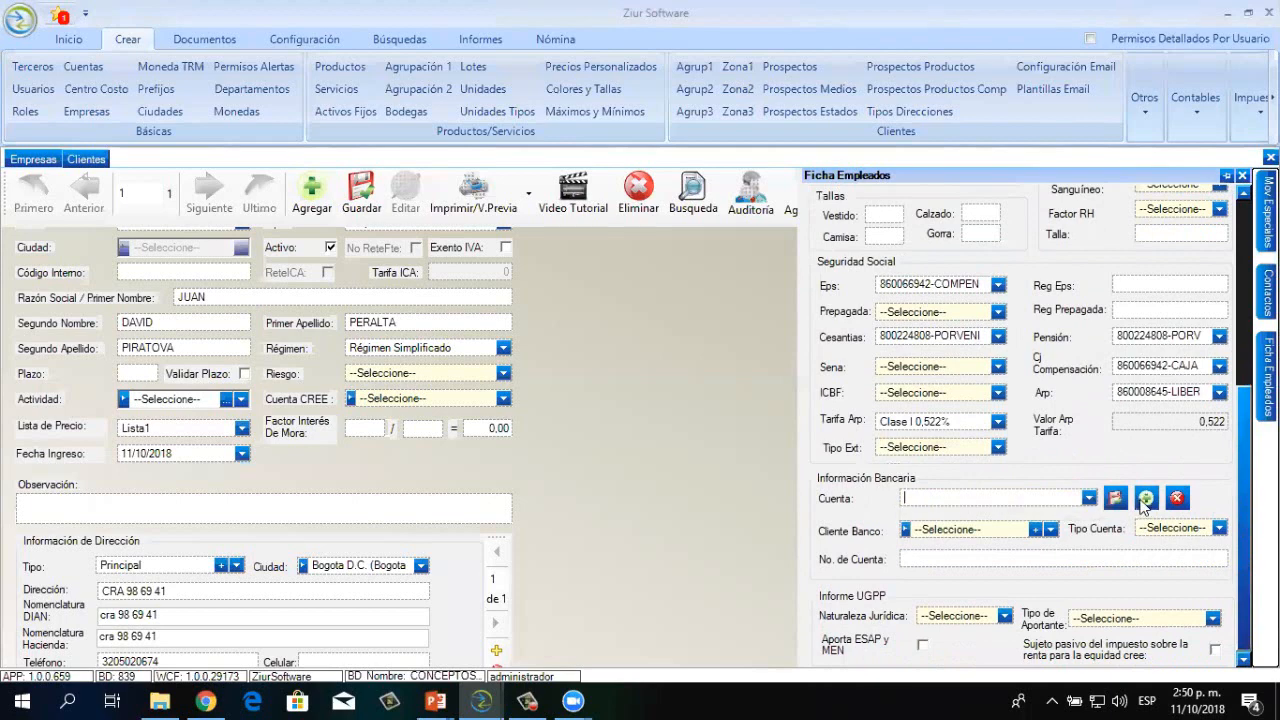
click(1050, 529)
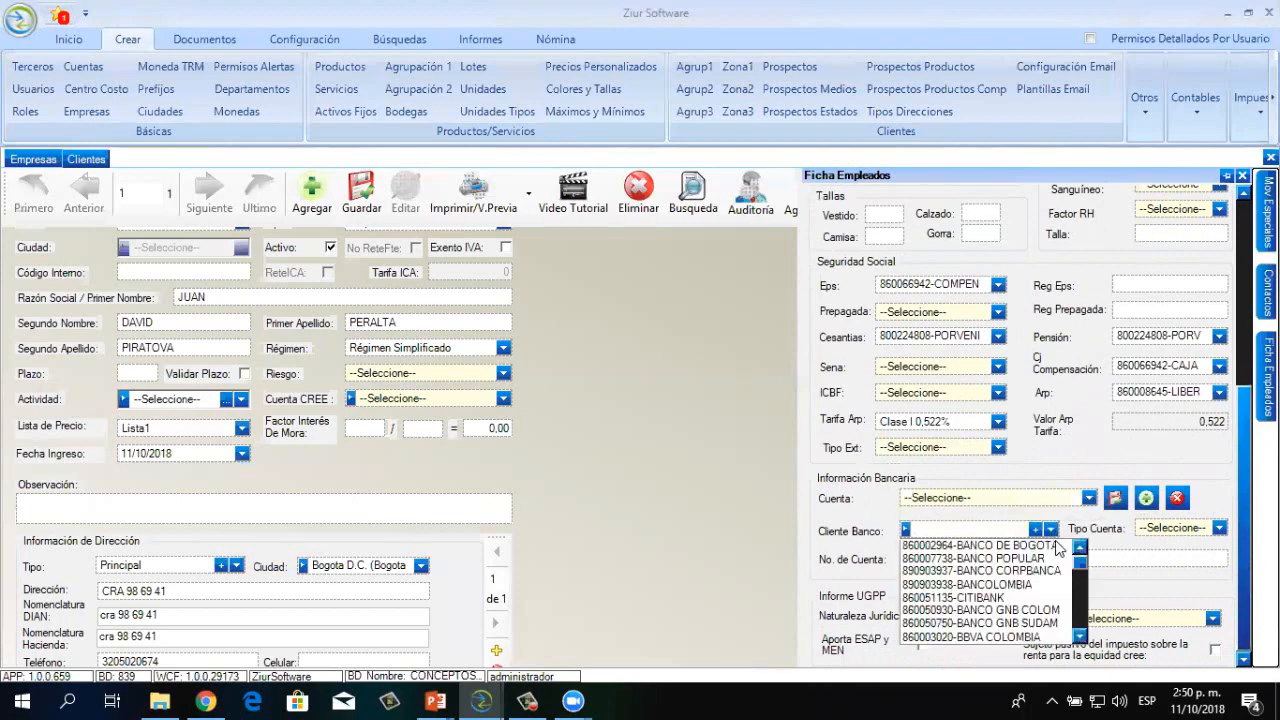
drag(1080, 563, 1080, 597)
click(1152, 535)
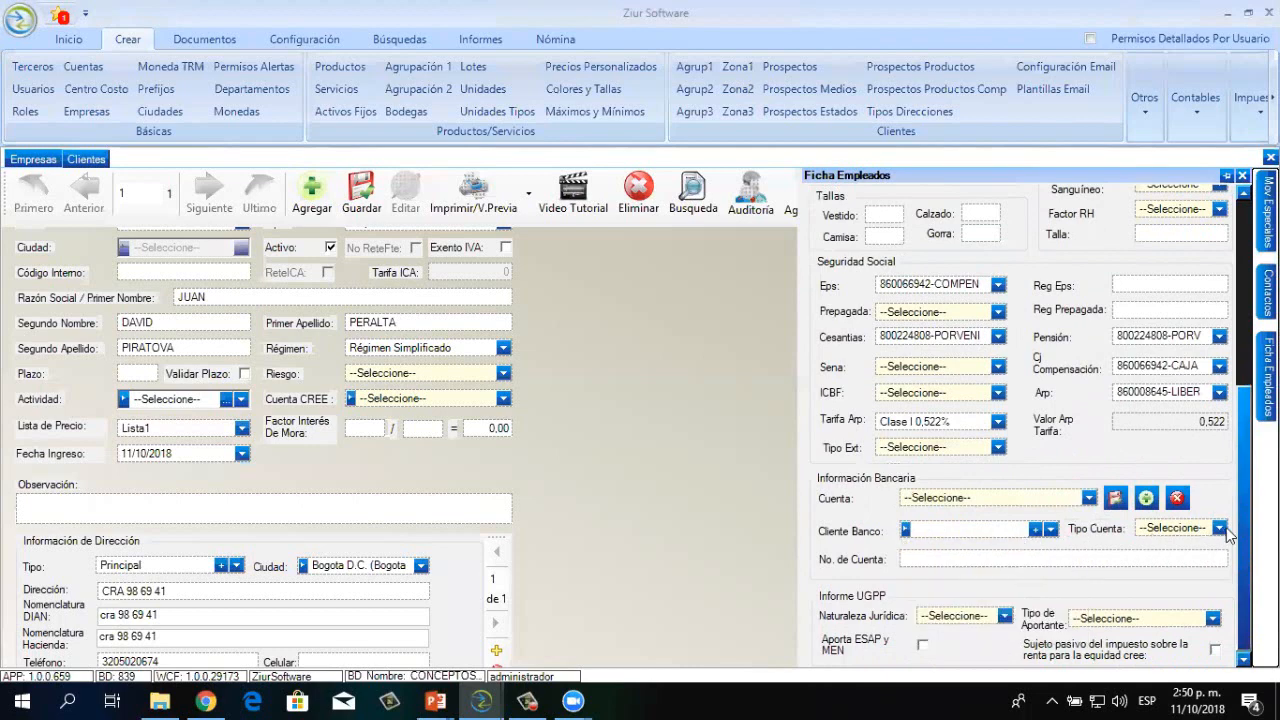
click(1221, 528)
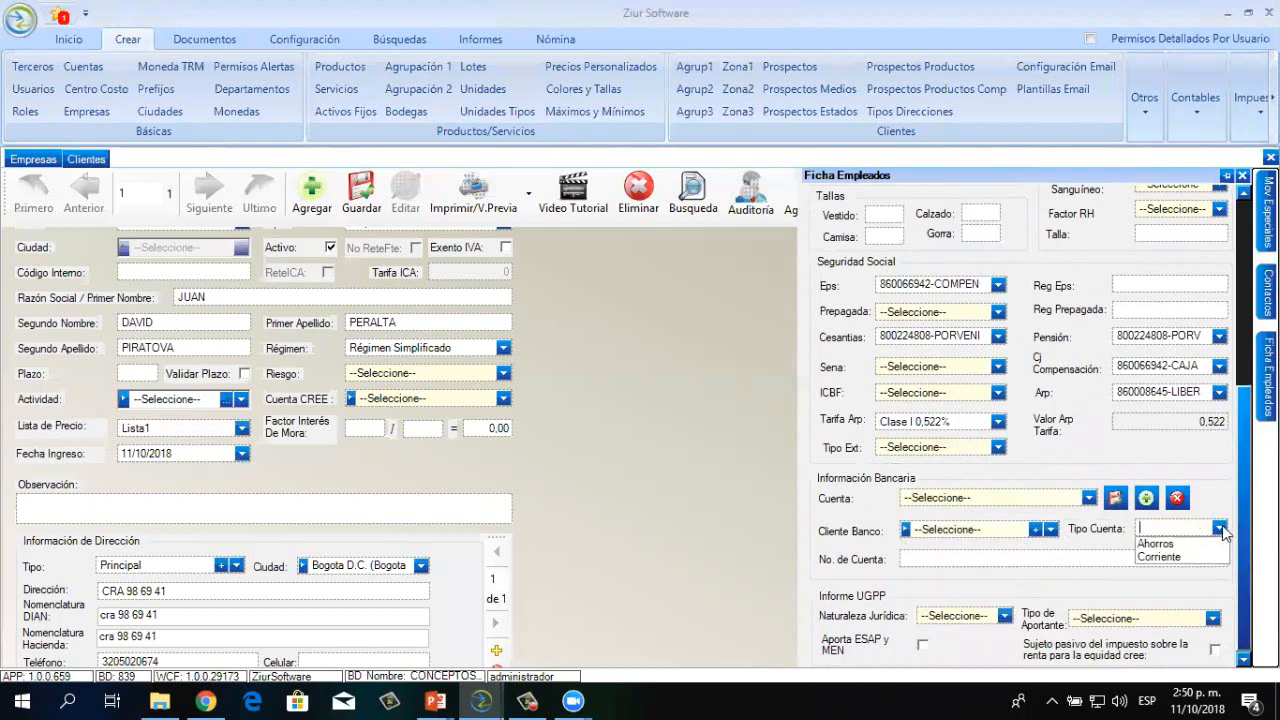
click(1168, 568)
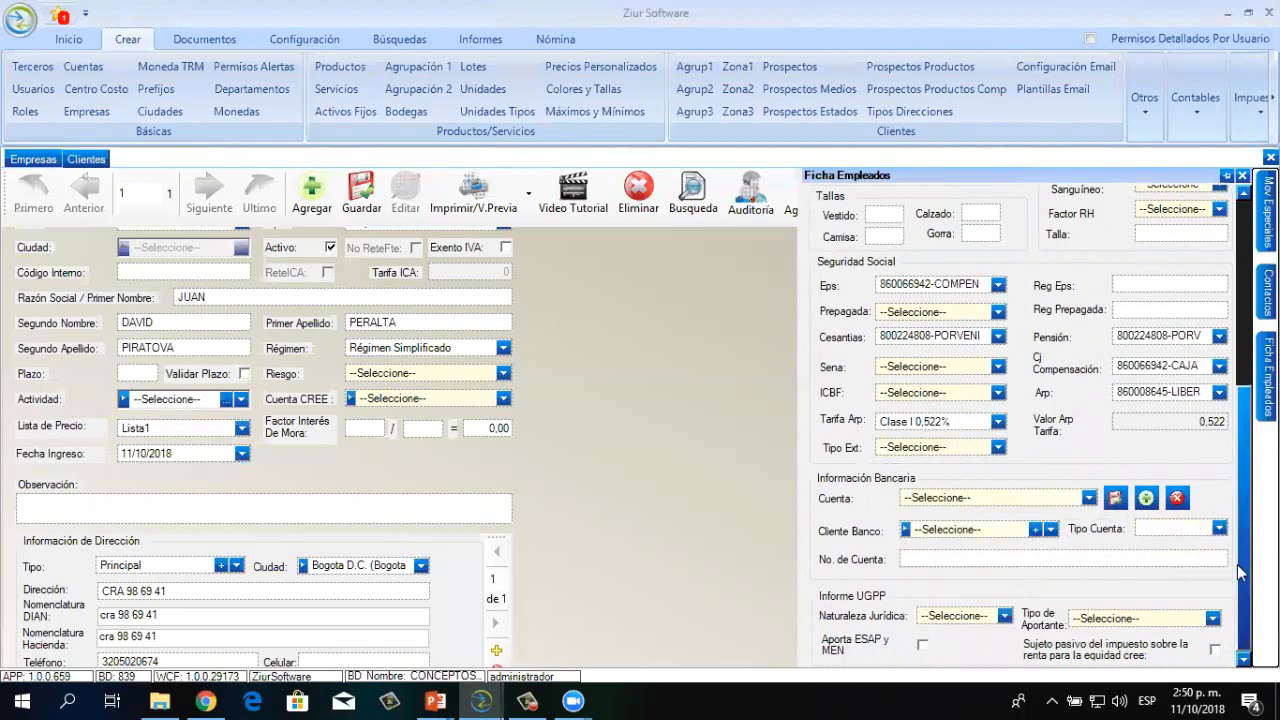
click(1004, 616)
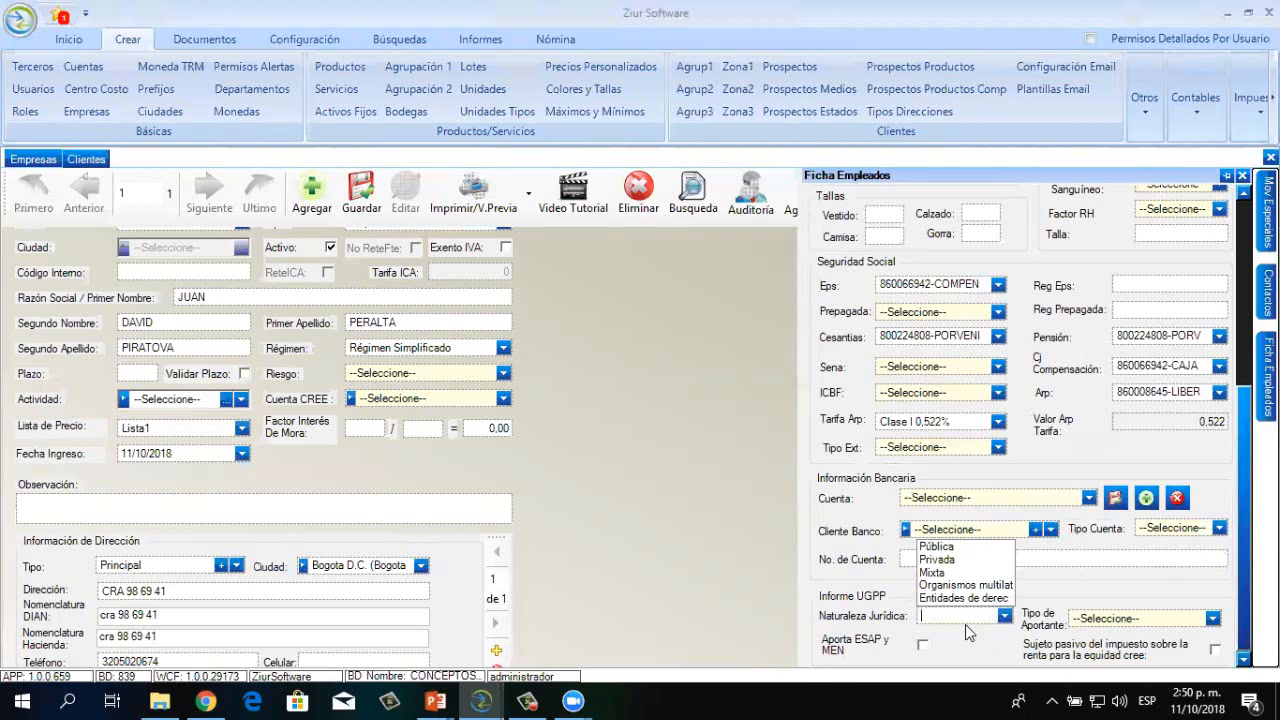
click(1211, 621)
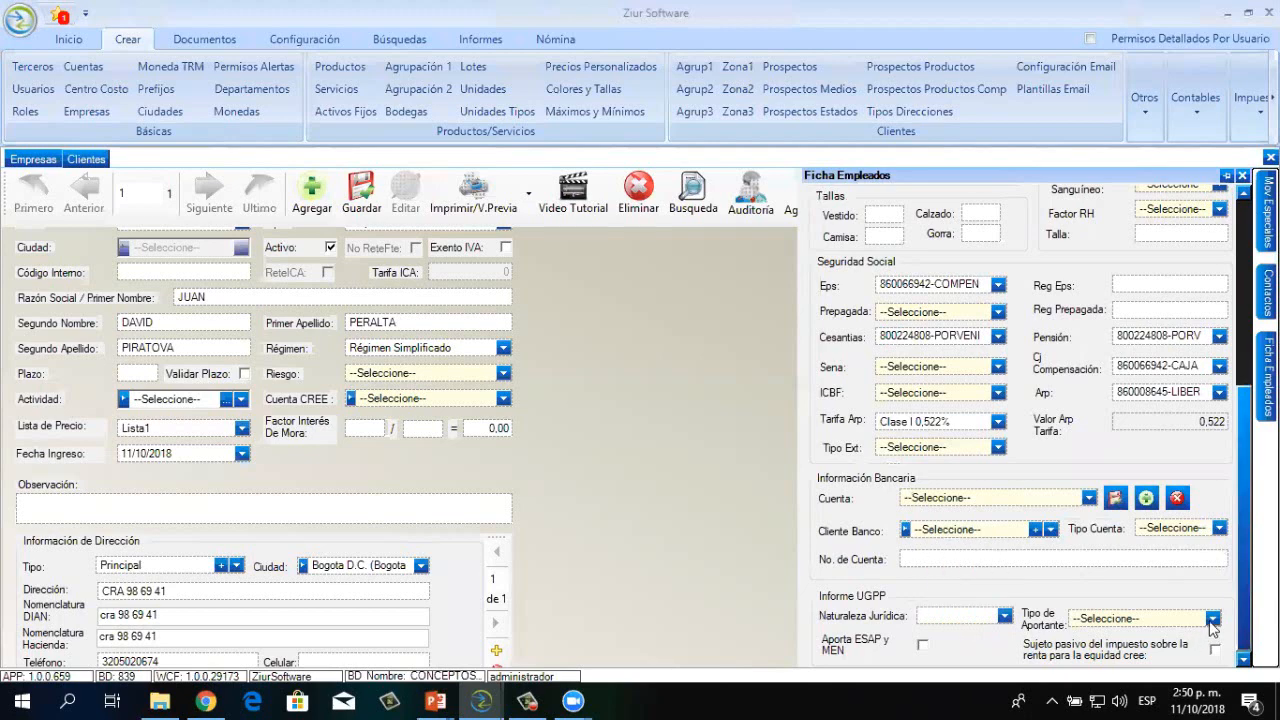
click(1211, 622)
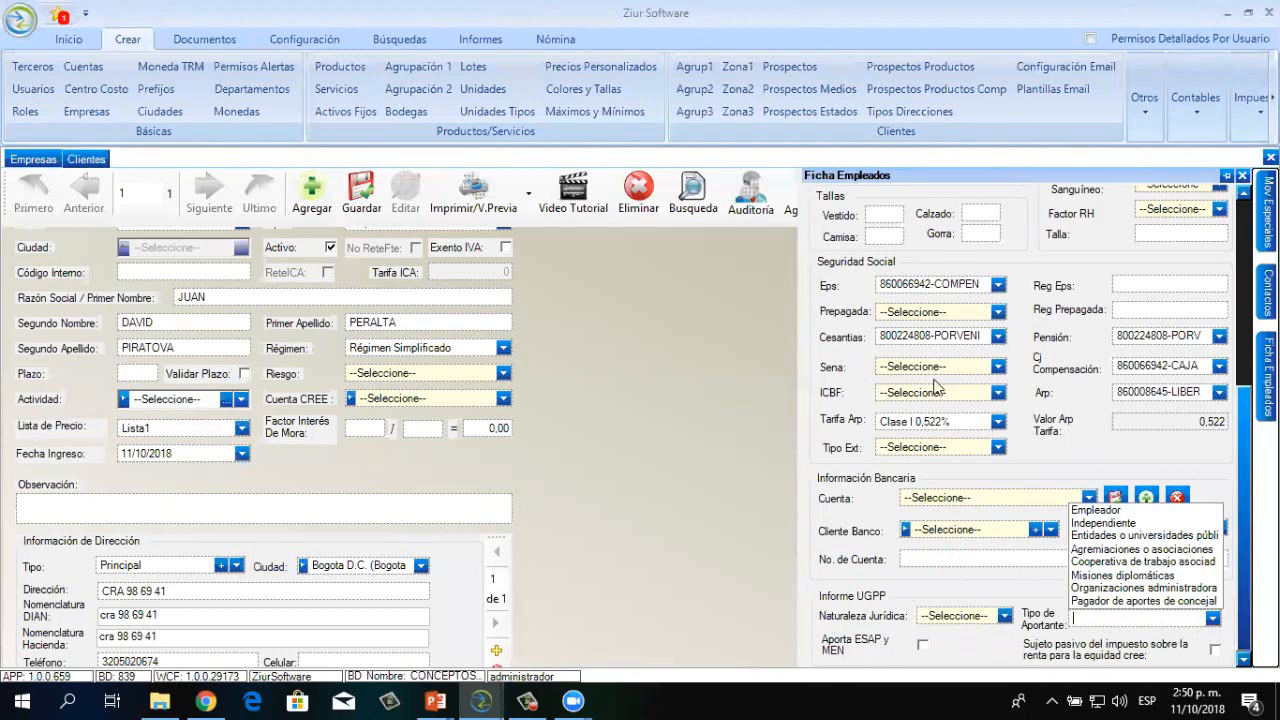
click(782, 96)
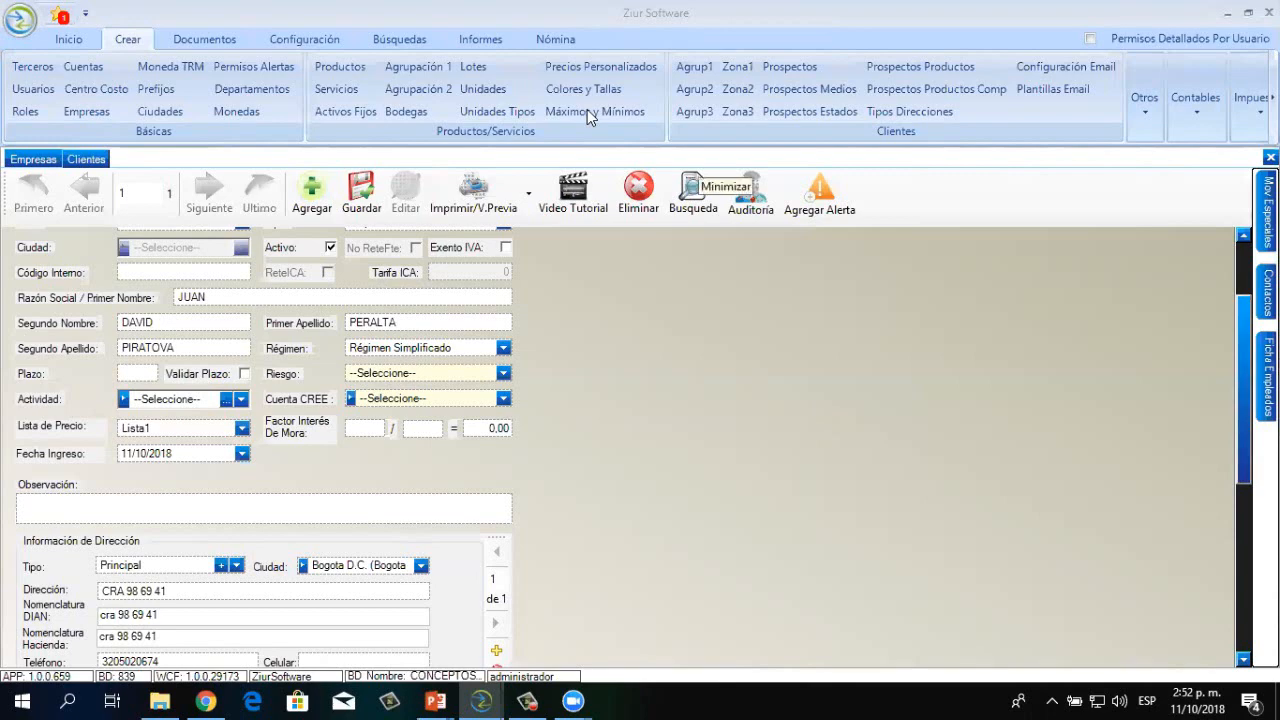
Open Contratos Nómina from the Nómina tab and search, finding 0 existing contracts
click(564, 41)
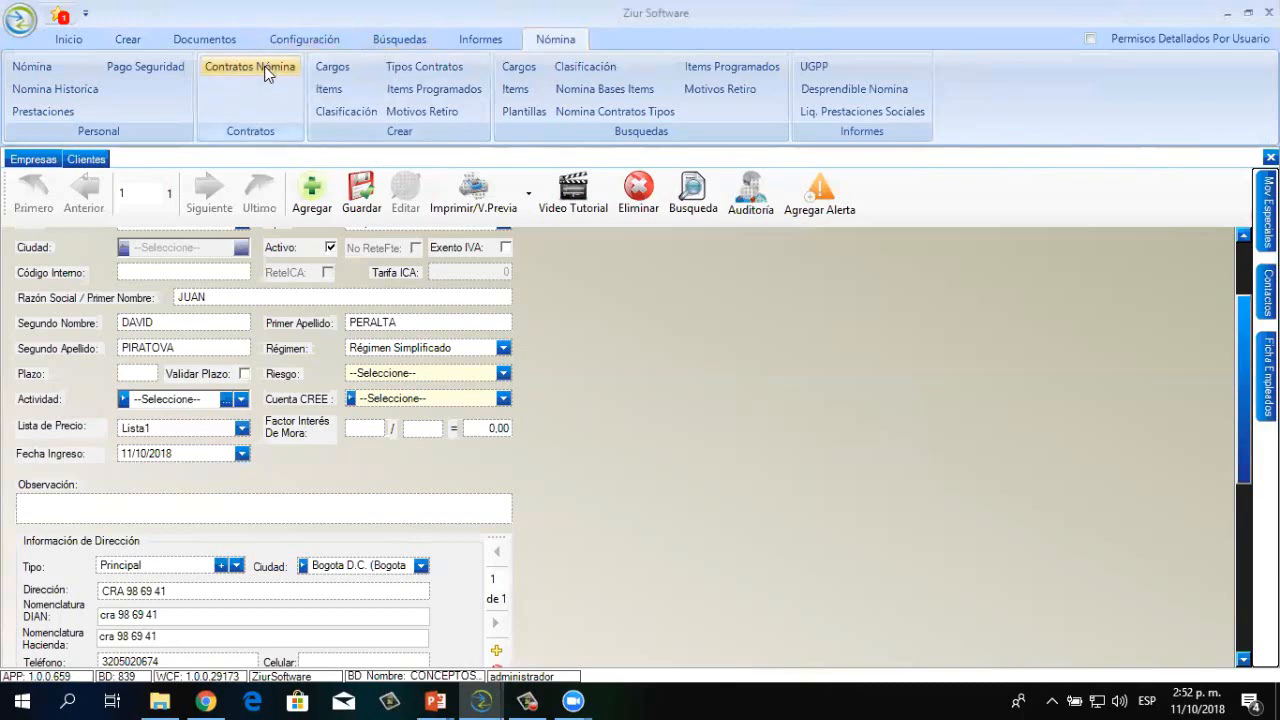
click(265, 70)
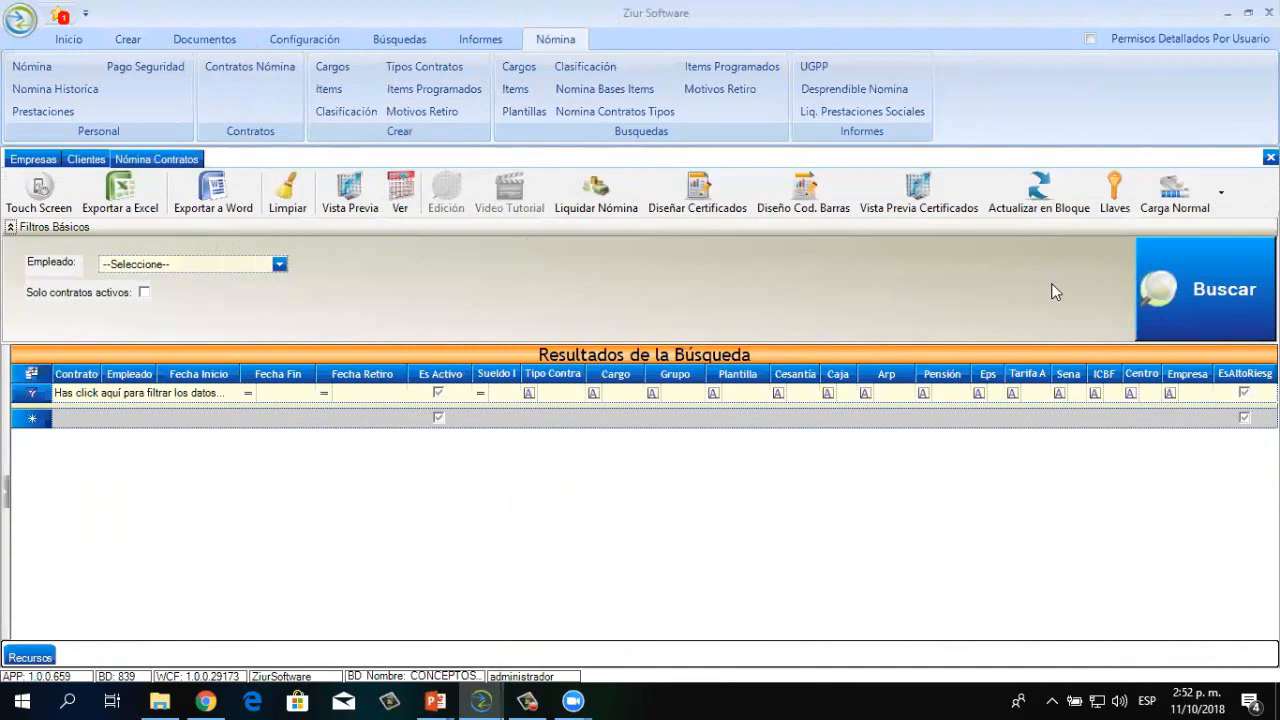
click(1175, 290)
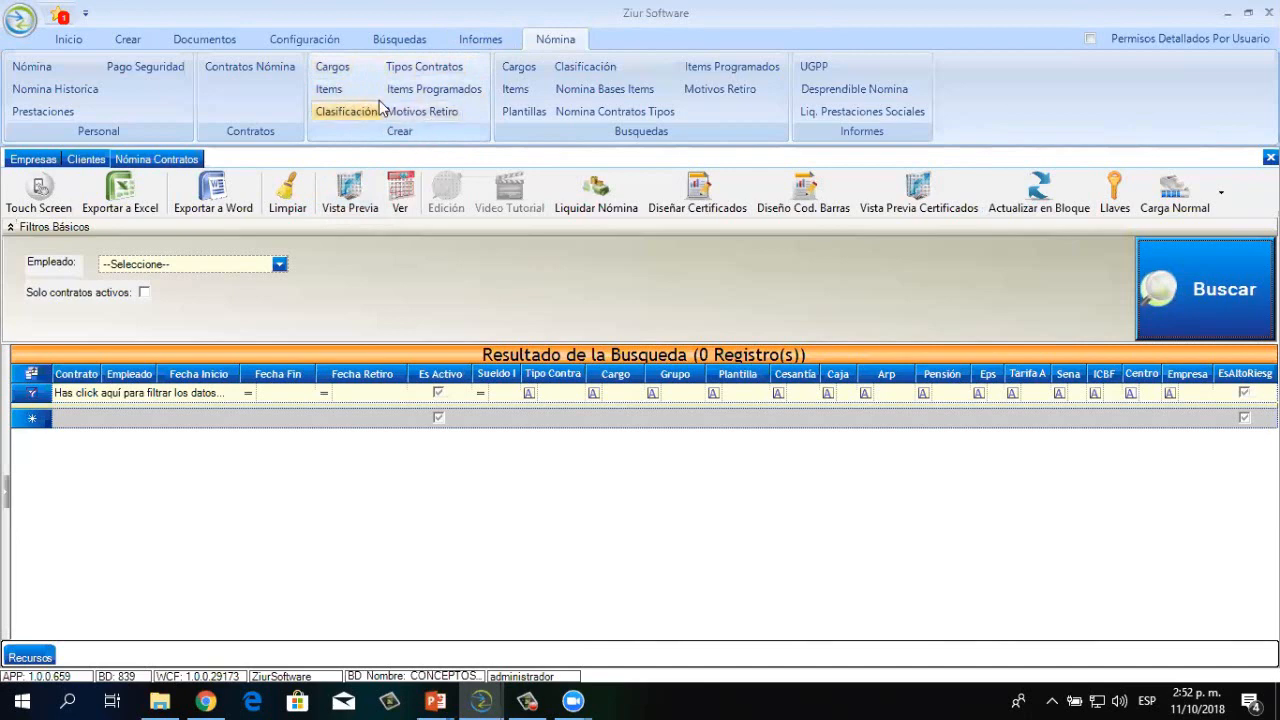
click(331, 72)
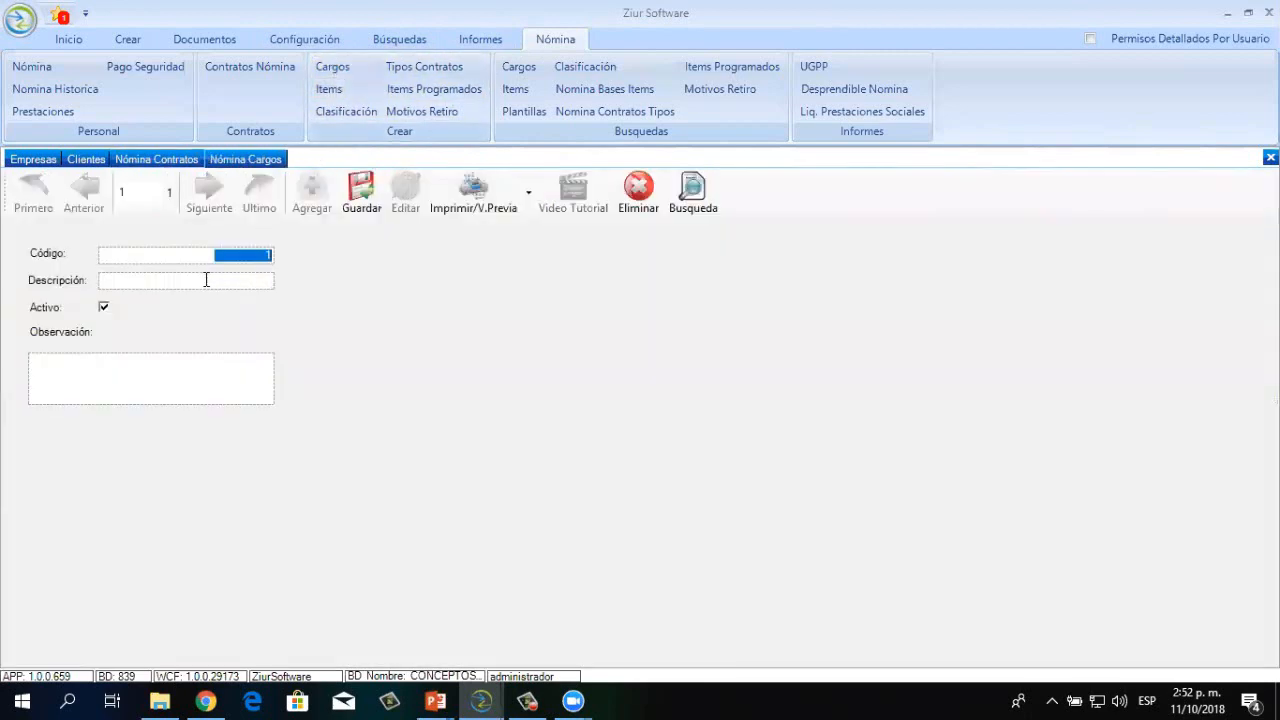
Enter GERENTE as the position description and save it as position code 1
click(206, 280)
text(GERENTE)
click(366, 189)
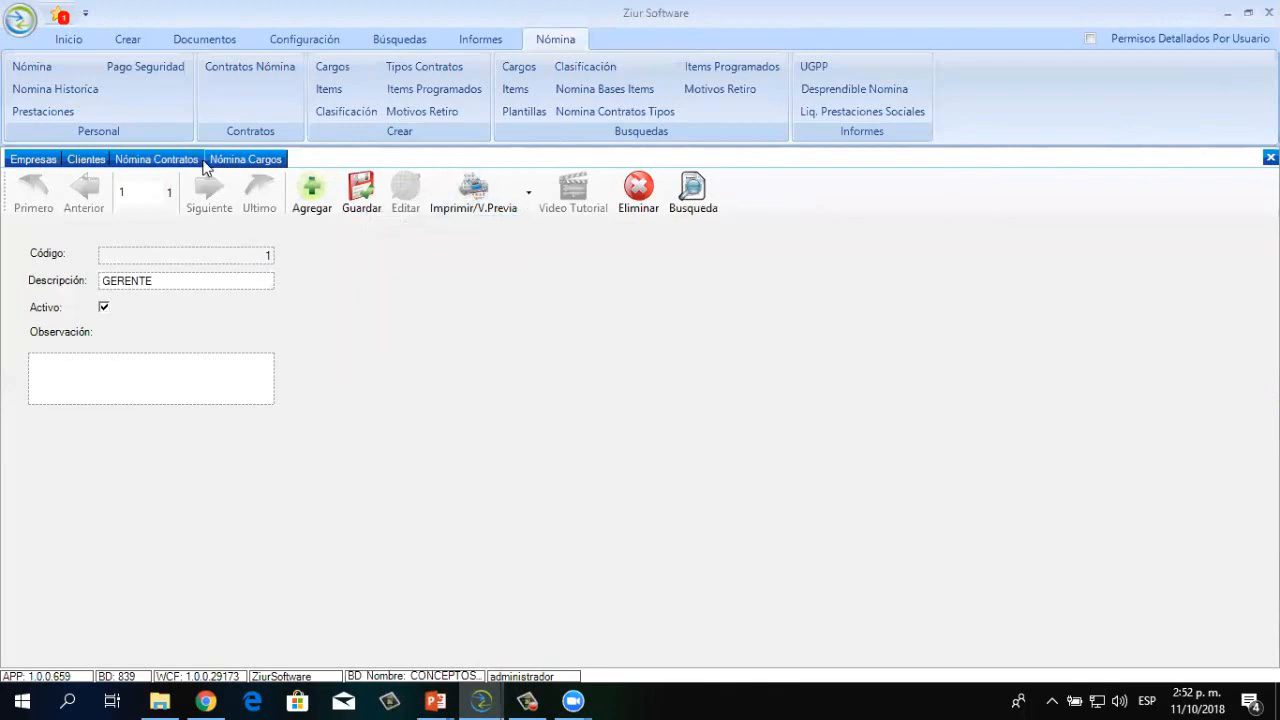
click(272, 62)
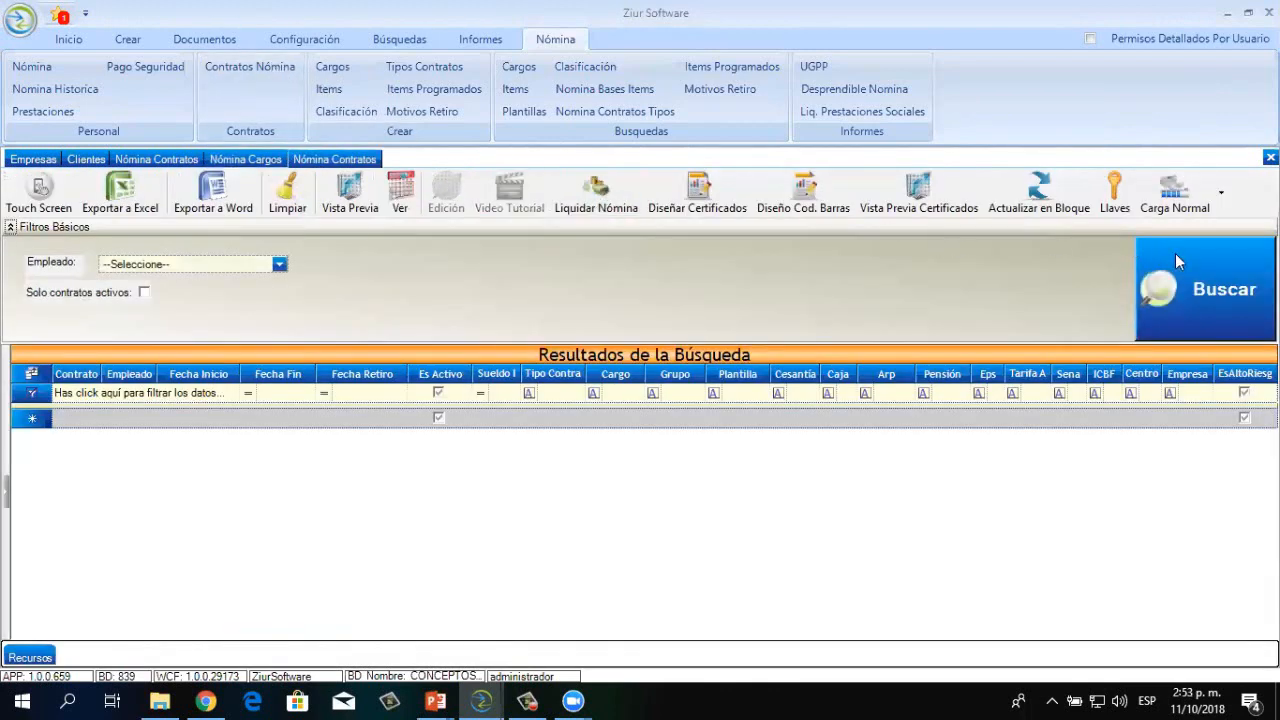
Re-run the payroll contracts search, switching between the GERENTE position and contracts views
click(1181, 262)
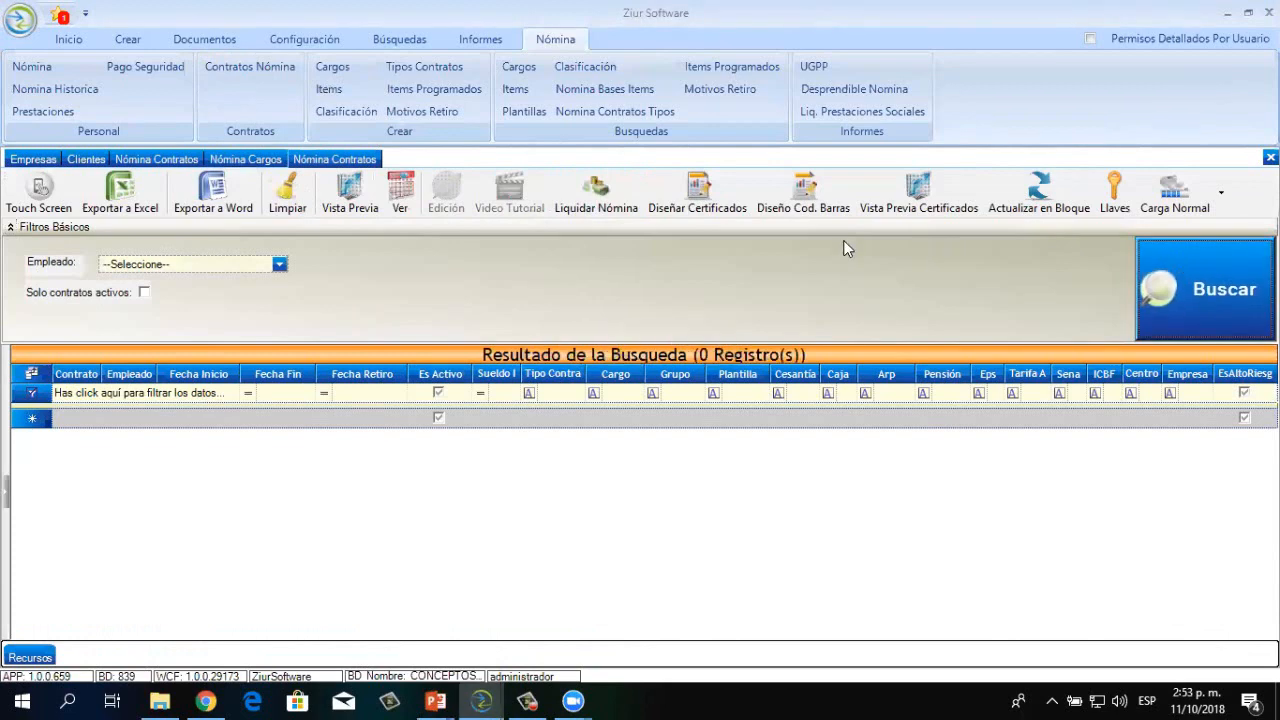
click(268, 165)
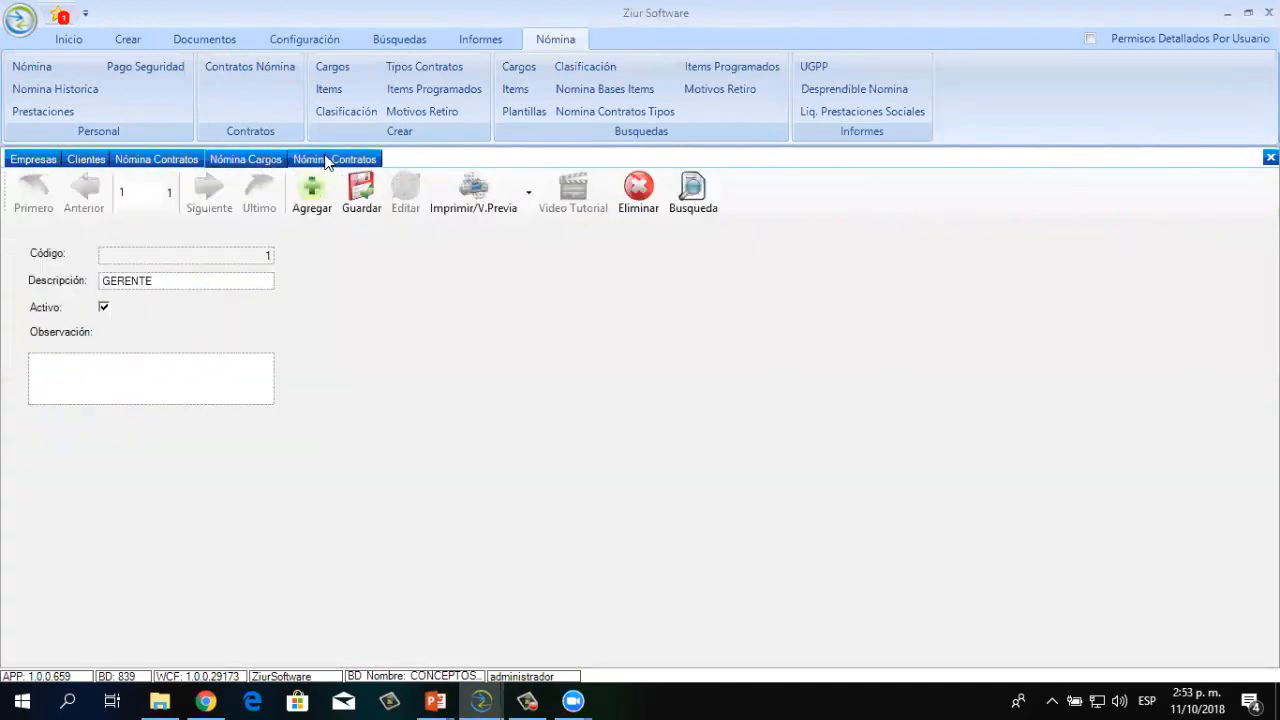
click(327, 161)
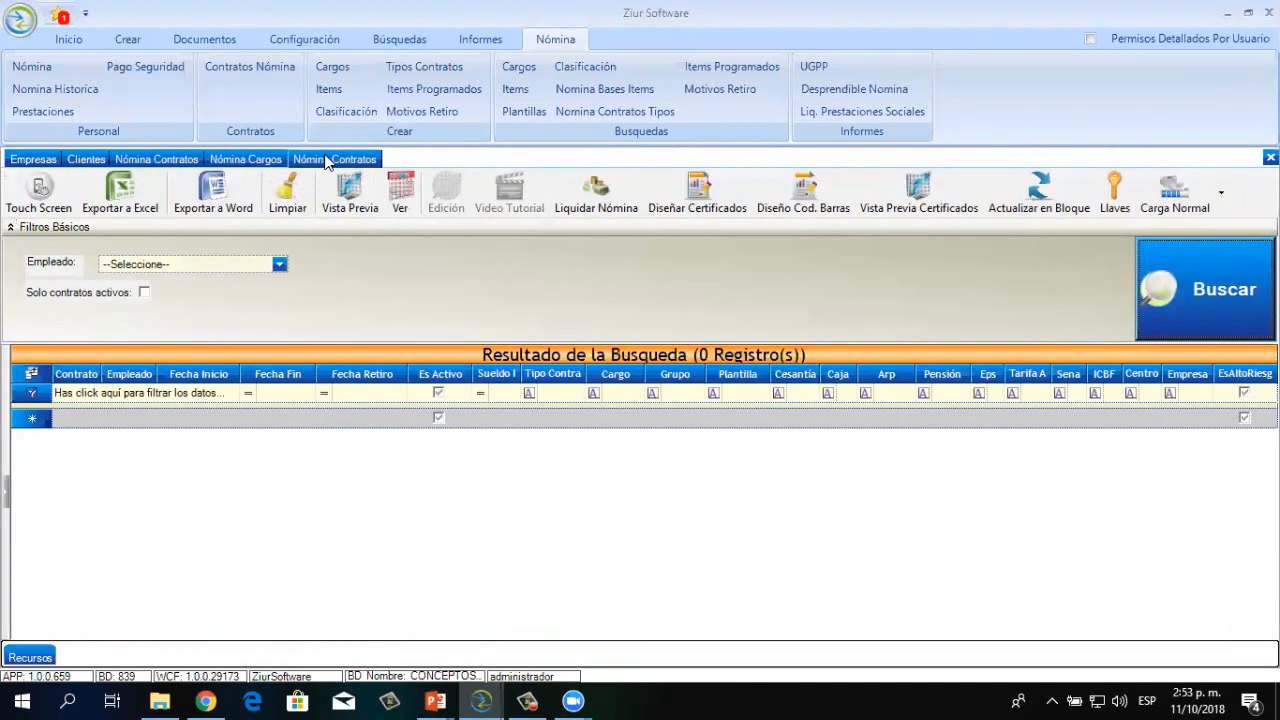
click(233, 161)
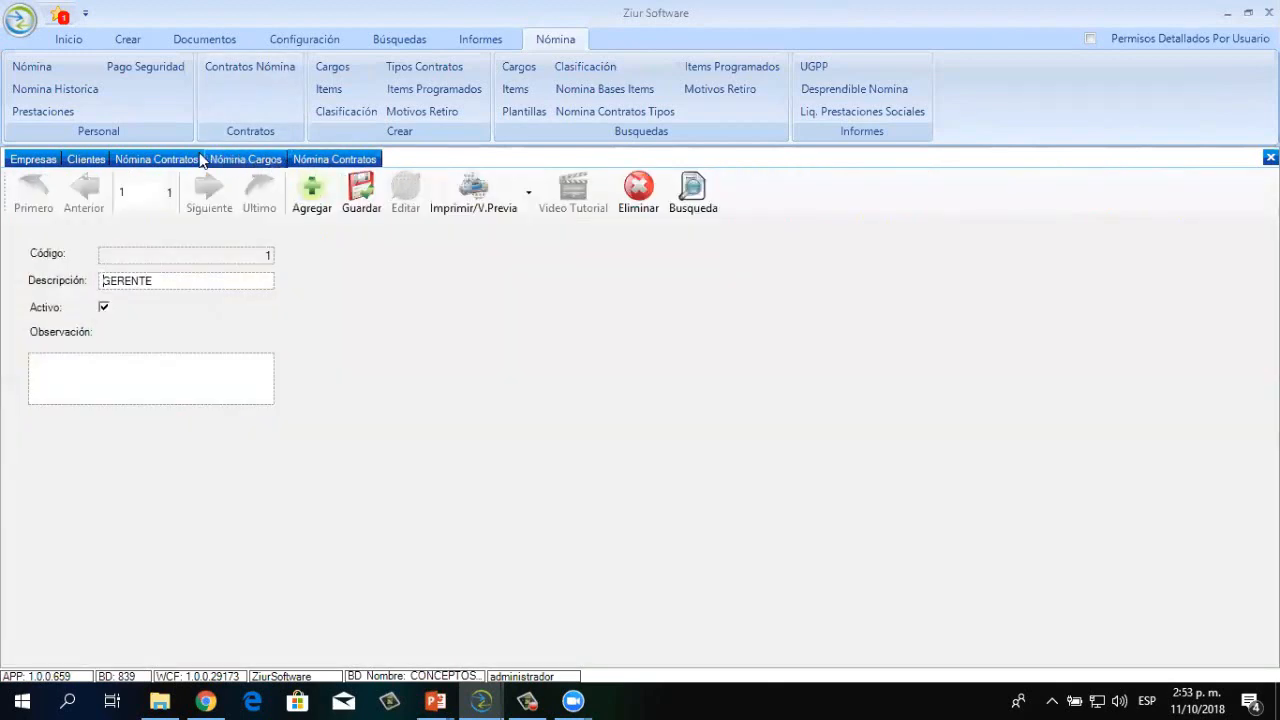
click(199, 159)
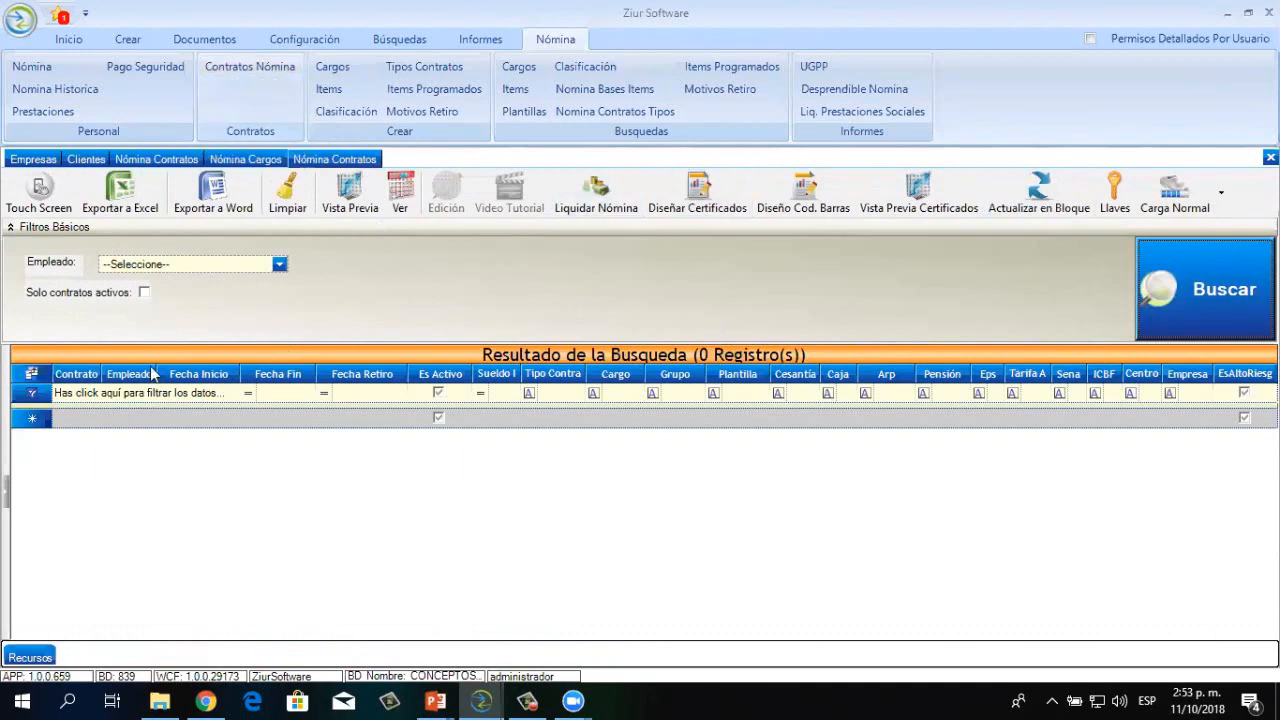
Add a contract row for the employee with start date 01/10/2018
click(112, 425)
click(147, 420)
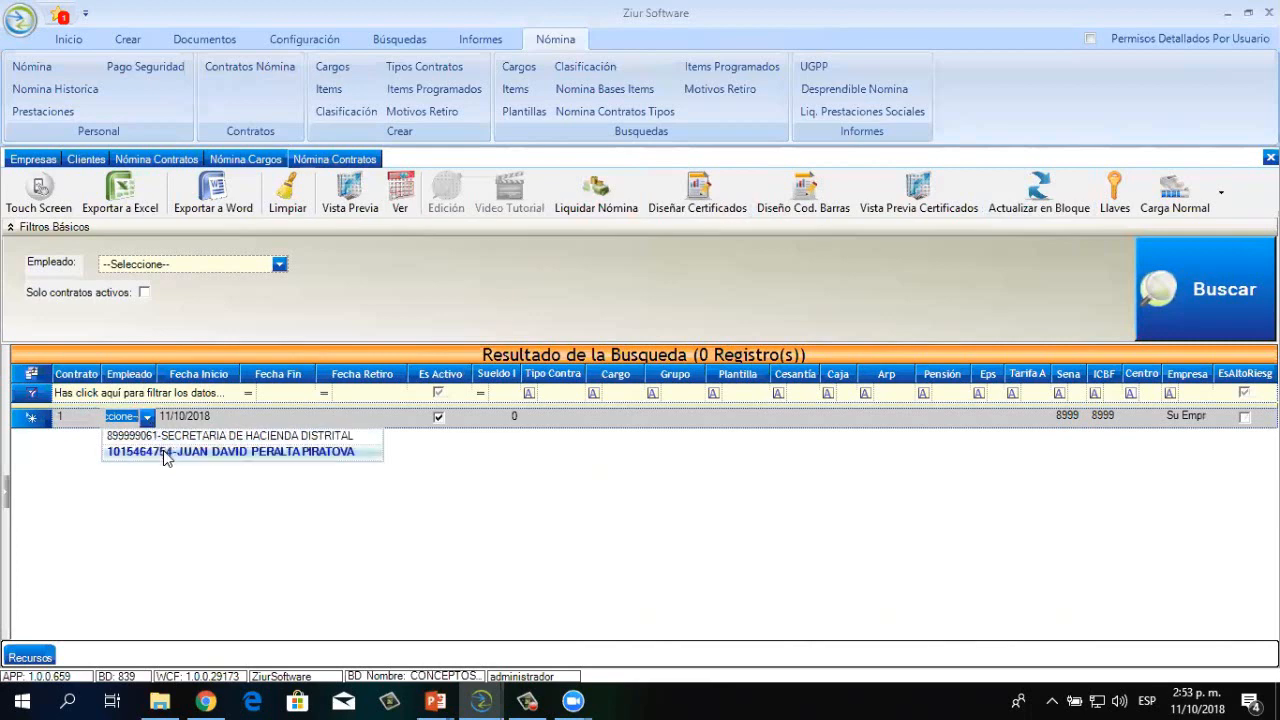
click(163, 450)
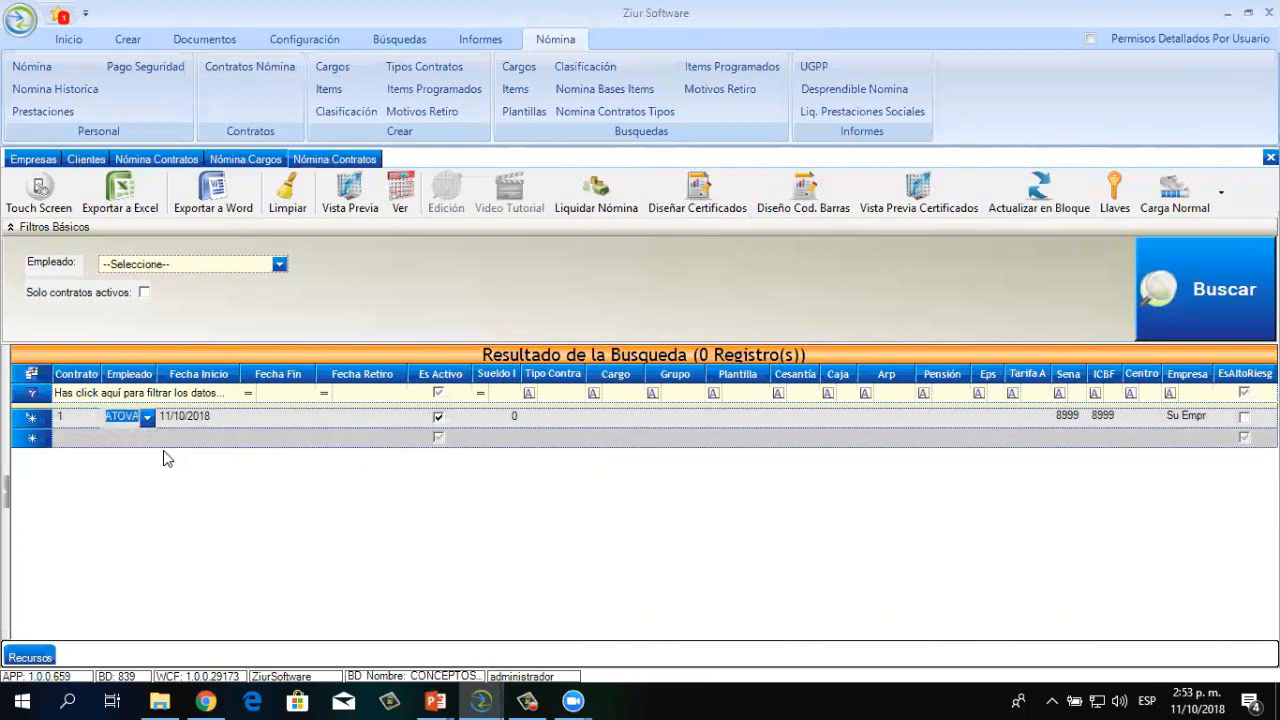
key(Tab)
click(230, 419)
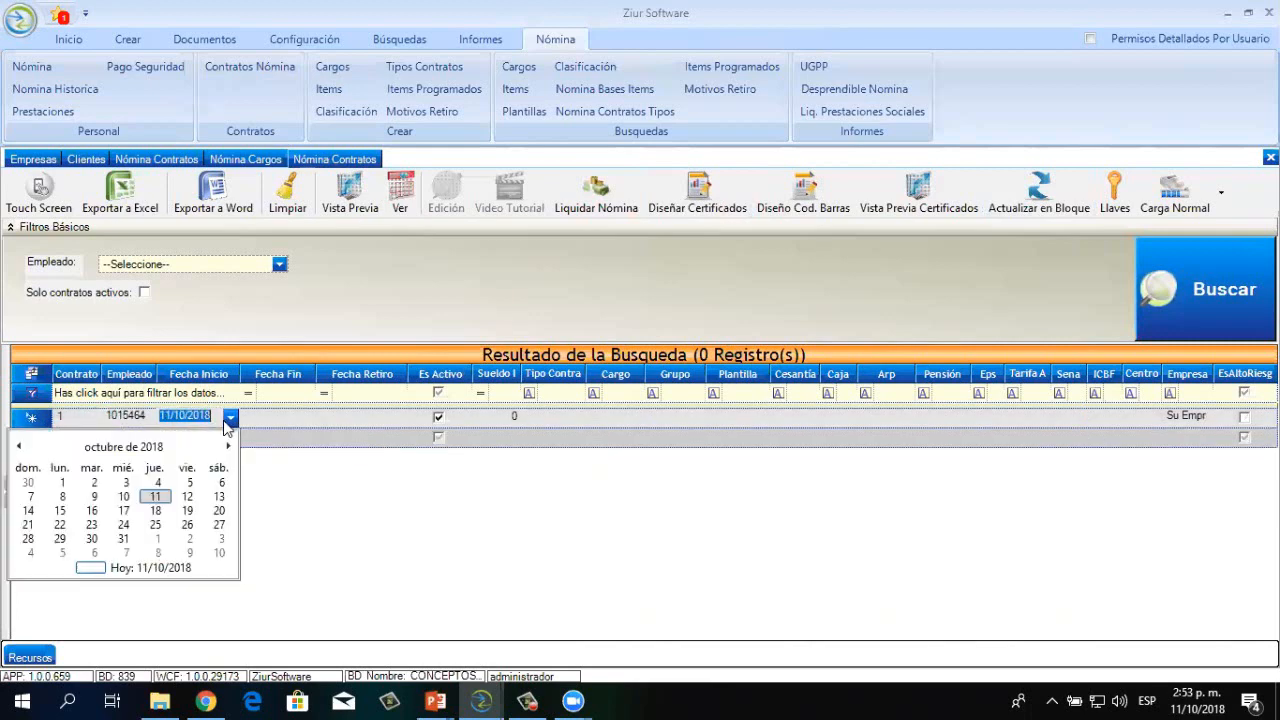
click(63, 482)
Leave end and retirement dates empty and dismiss the empty salary warning
click(307, 418)
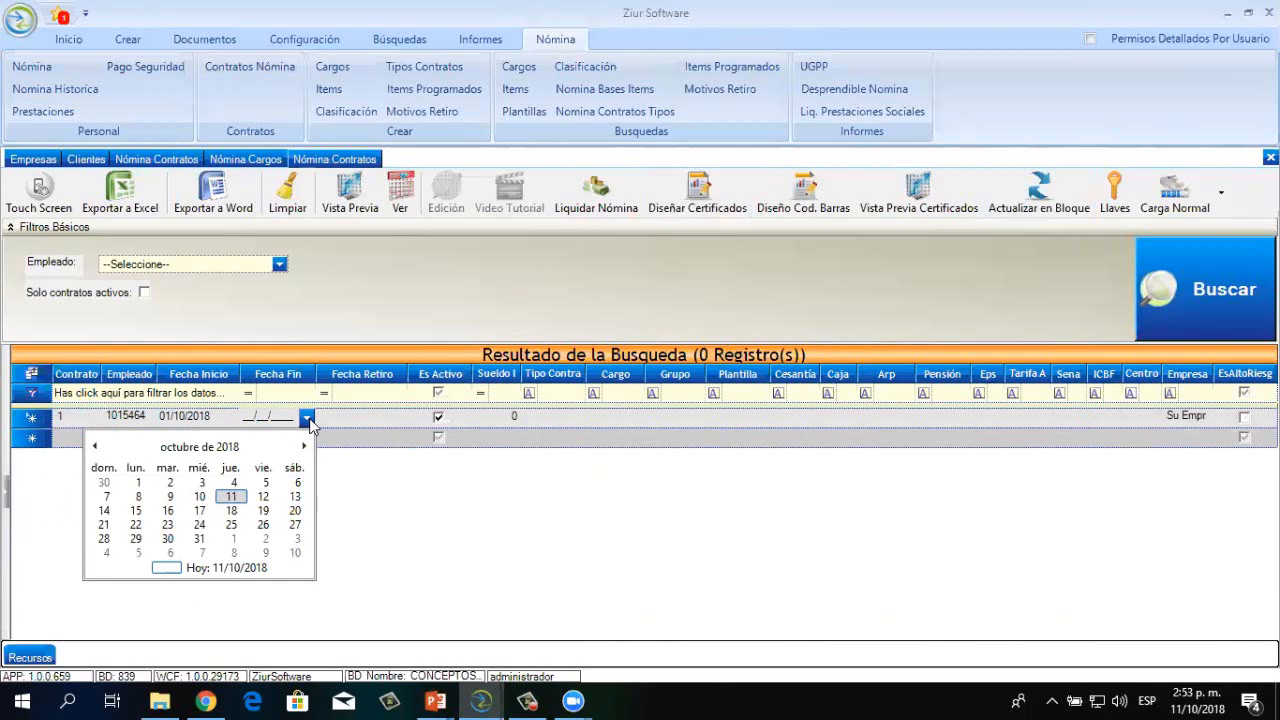
click(398, 419)
click(398, 419)
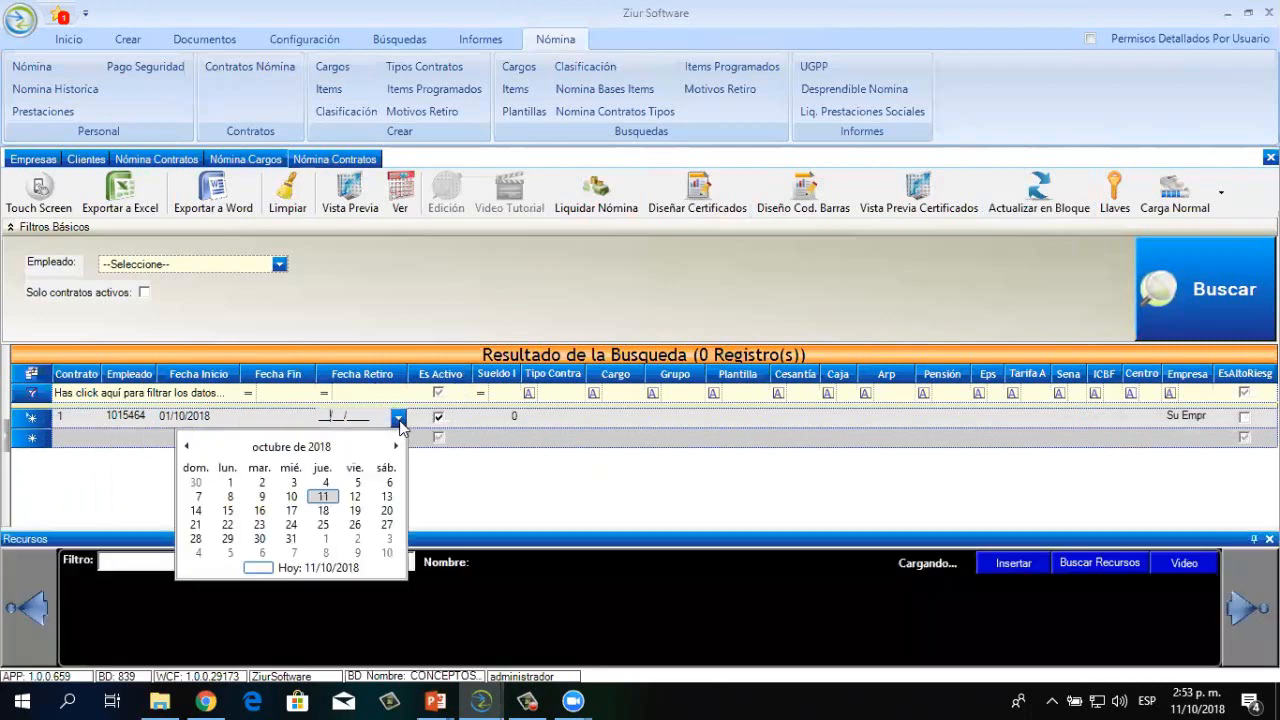
click(1269, 540)
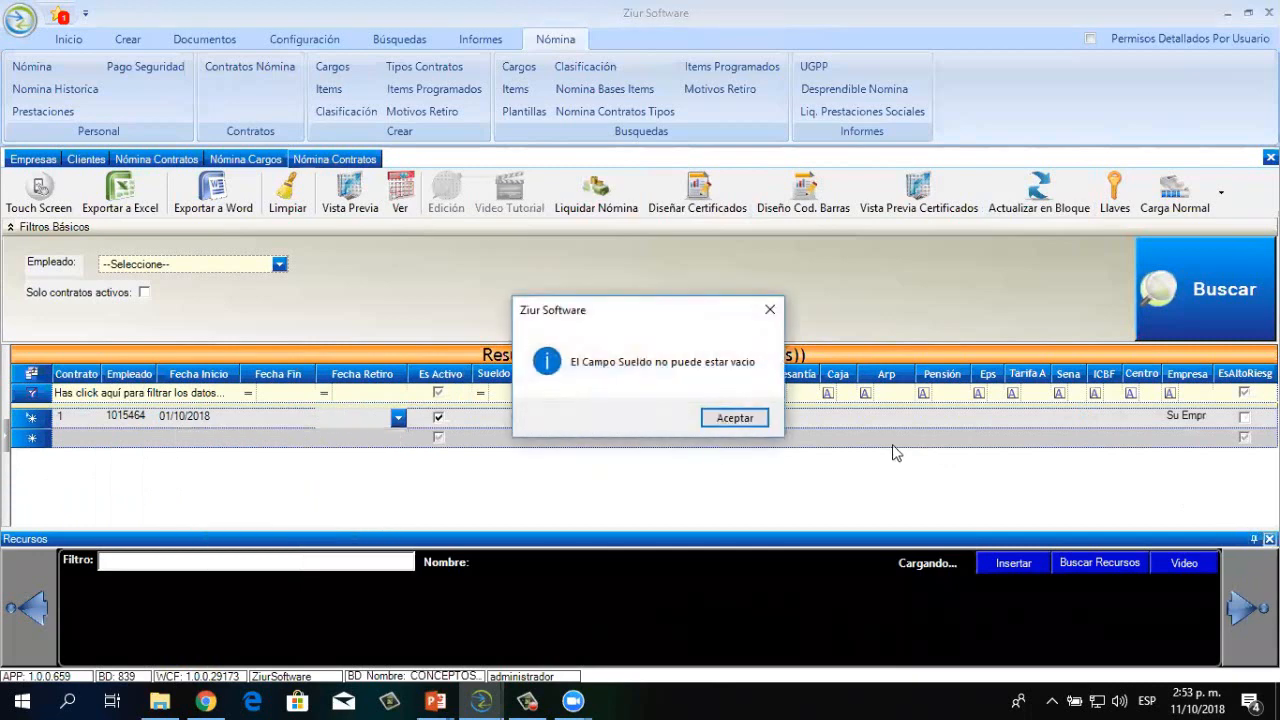
click(724, 419)
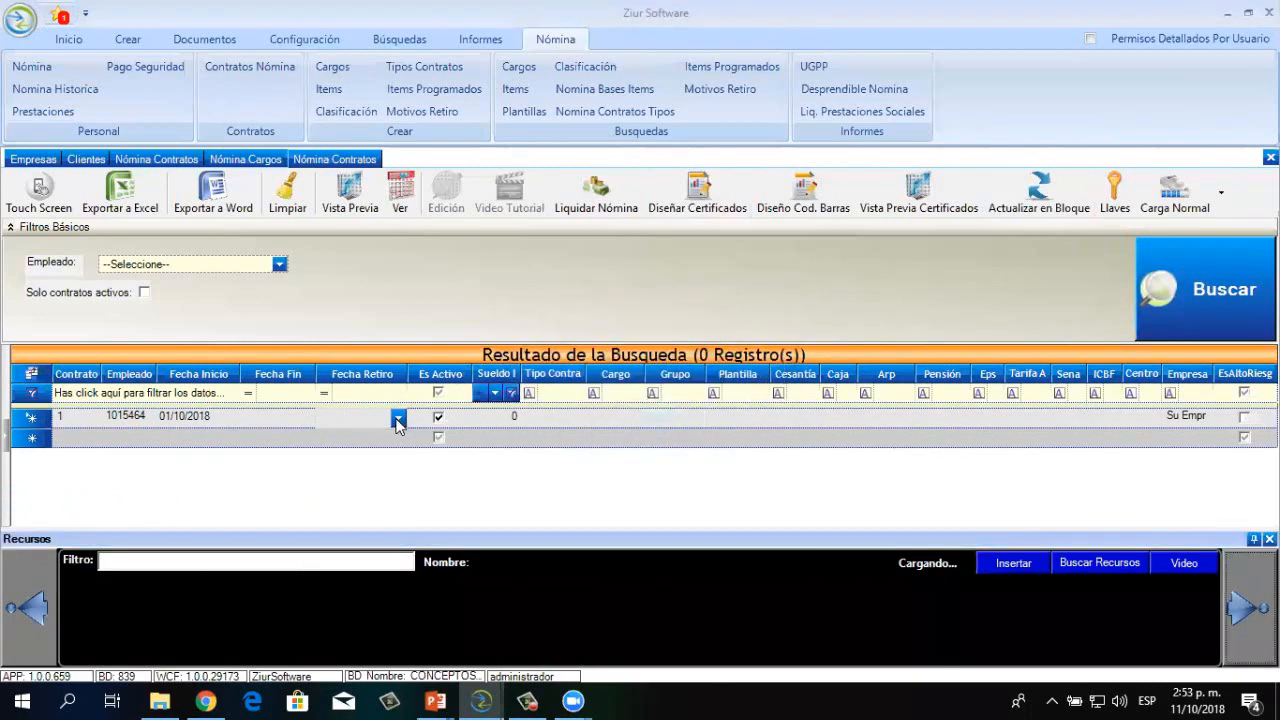
click(499, 418)
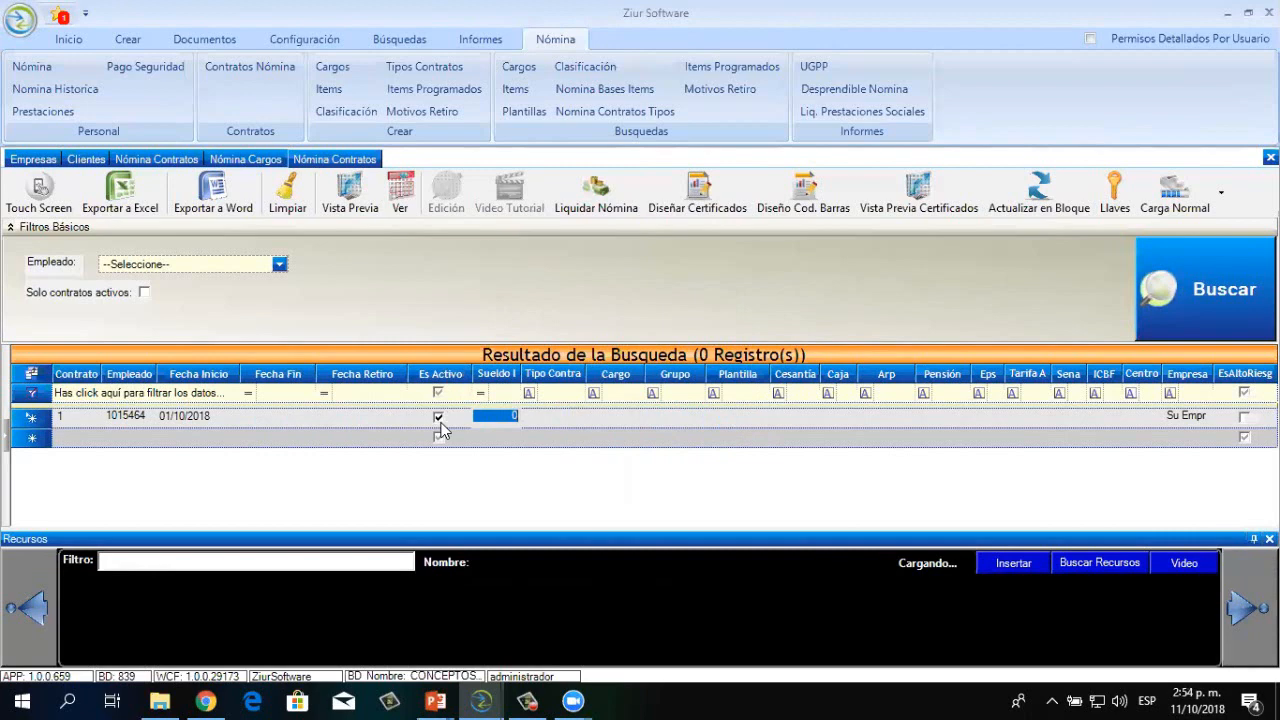
click(437, 425)
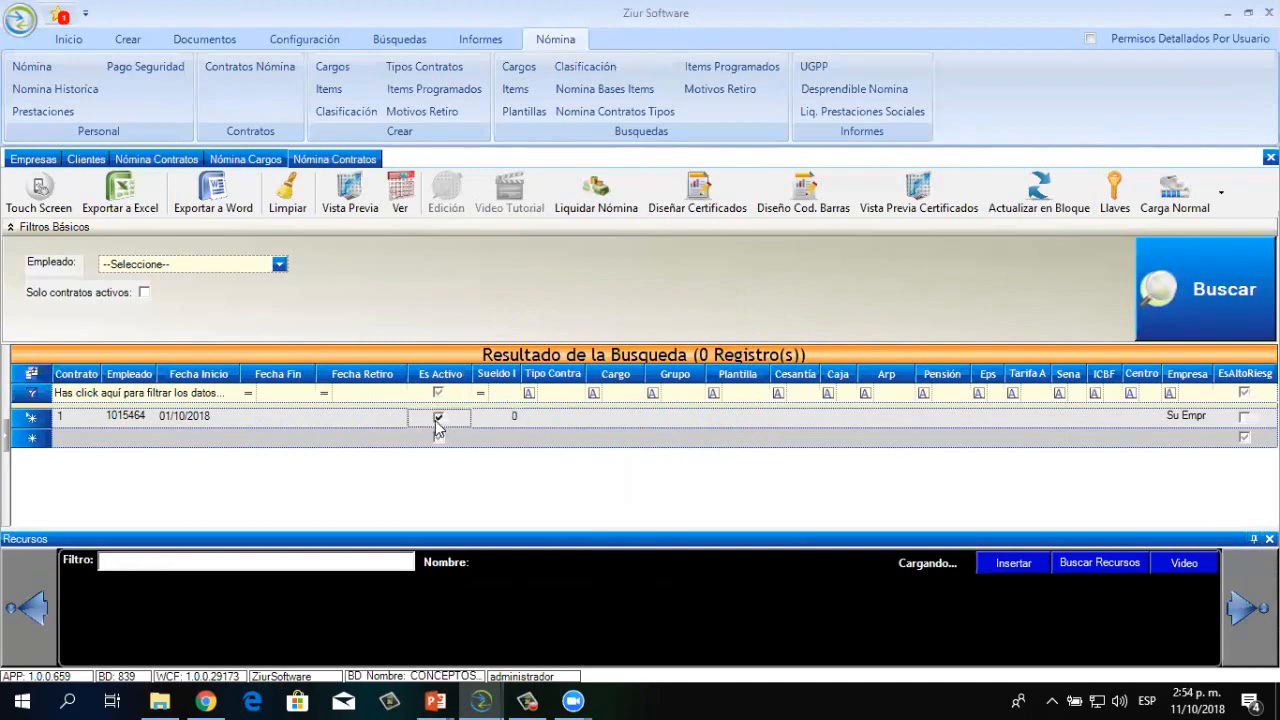
click(496, 416)
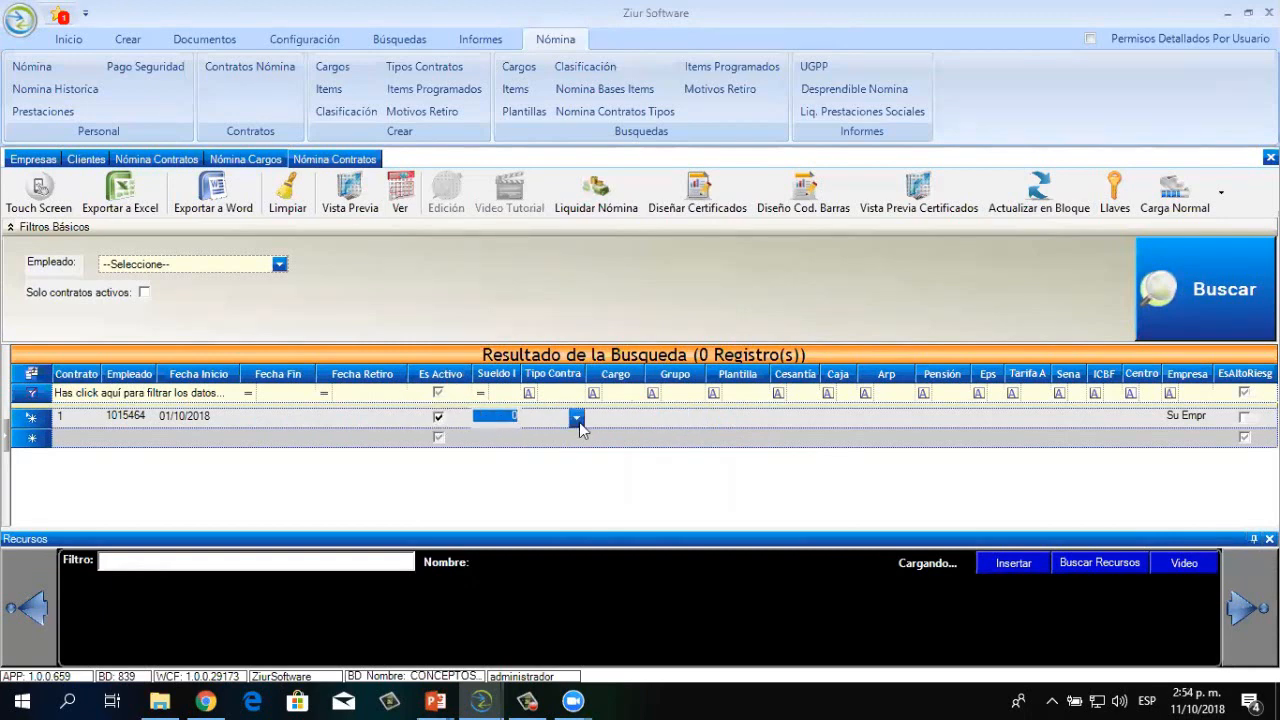
Set the contract salary to 781242 and contract type to Indefinido
key(Right)
key(BackSpace)
text(2000)
key(BackSpace)
key(BackSpace)
key(BackSpace)
key(BackSpace)
text(781242)
click(577, 419)
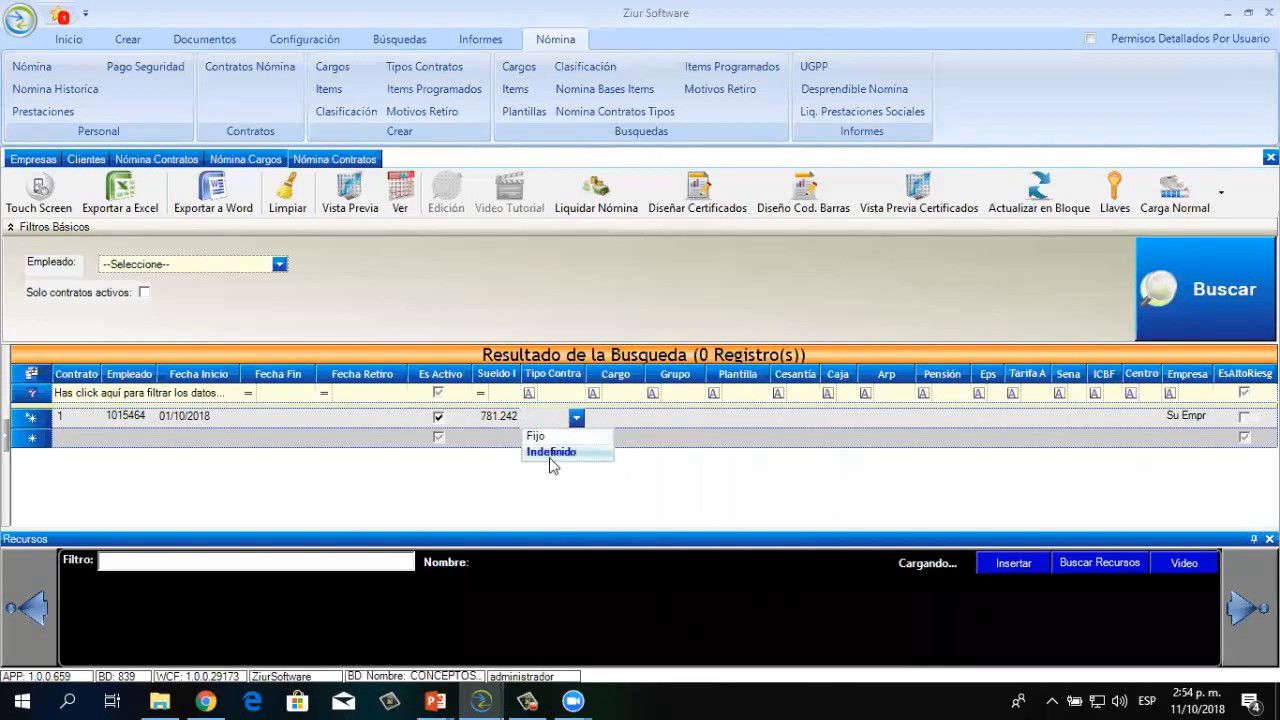
click(550, 455)
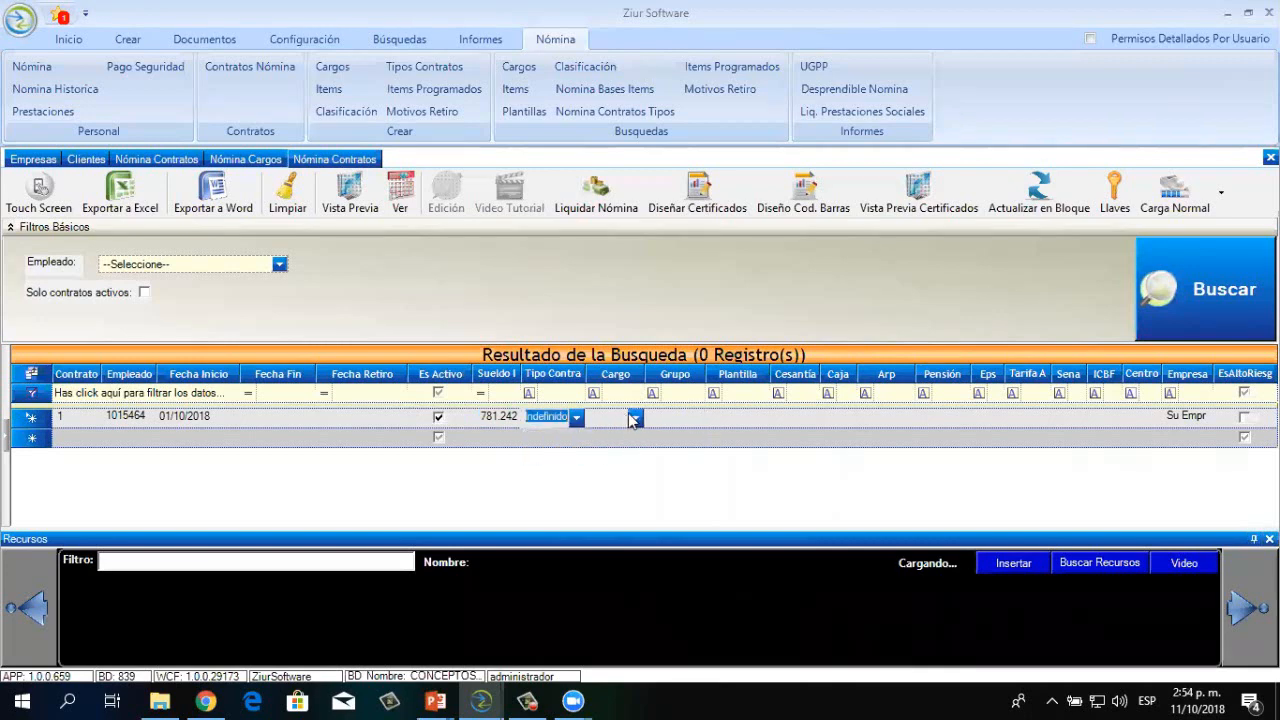
Assign position GERENTE and group Administración to the contract
click(630, 418)
click(635, 418)
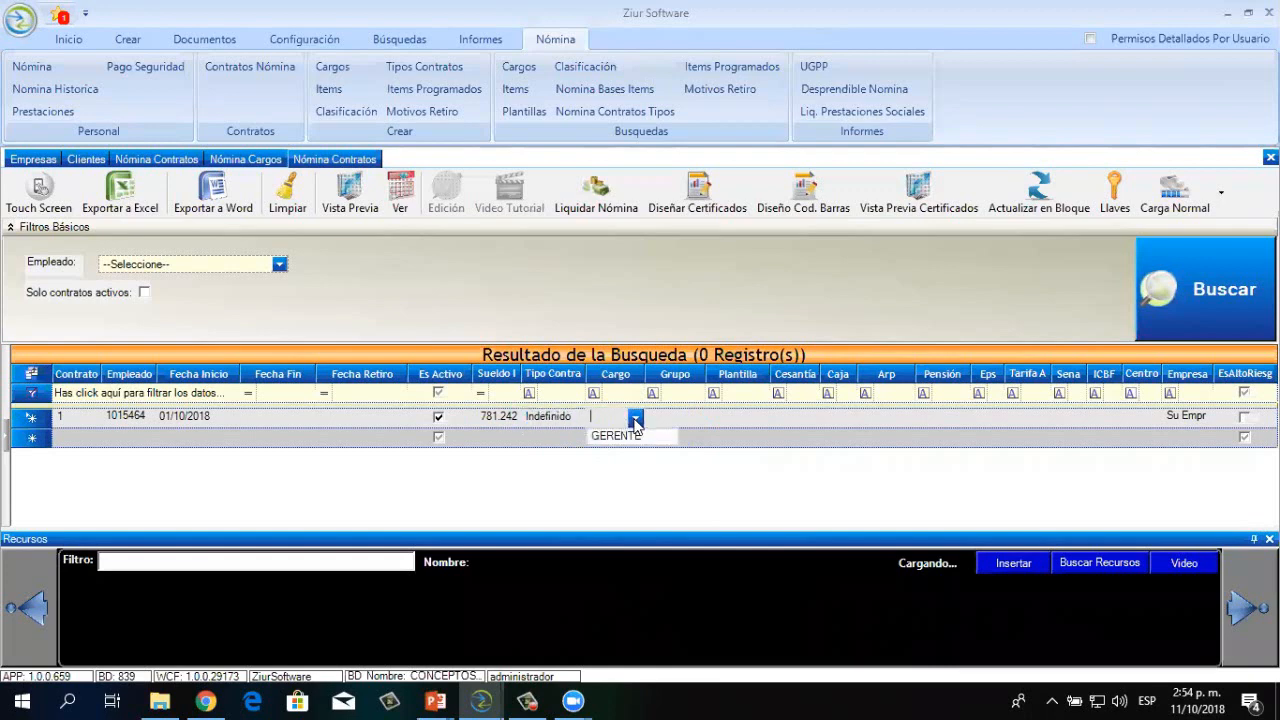
click(612, 436)
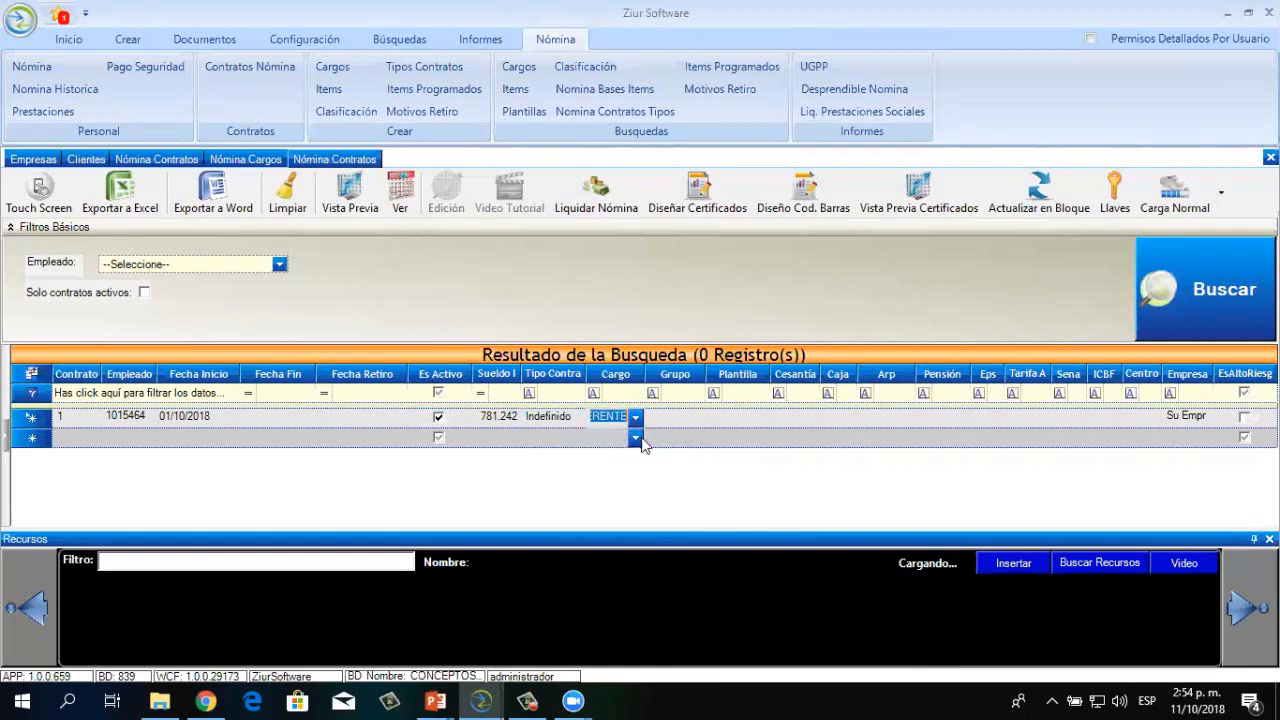
click(697, 418)
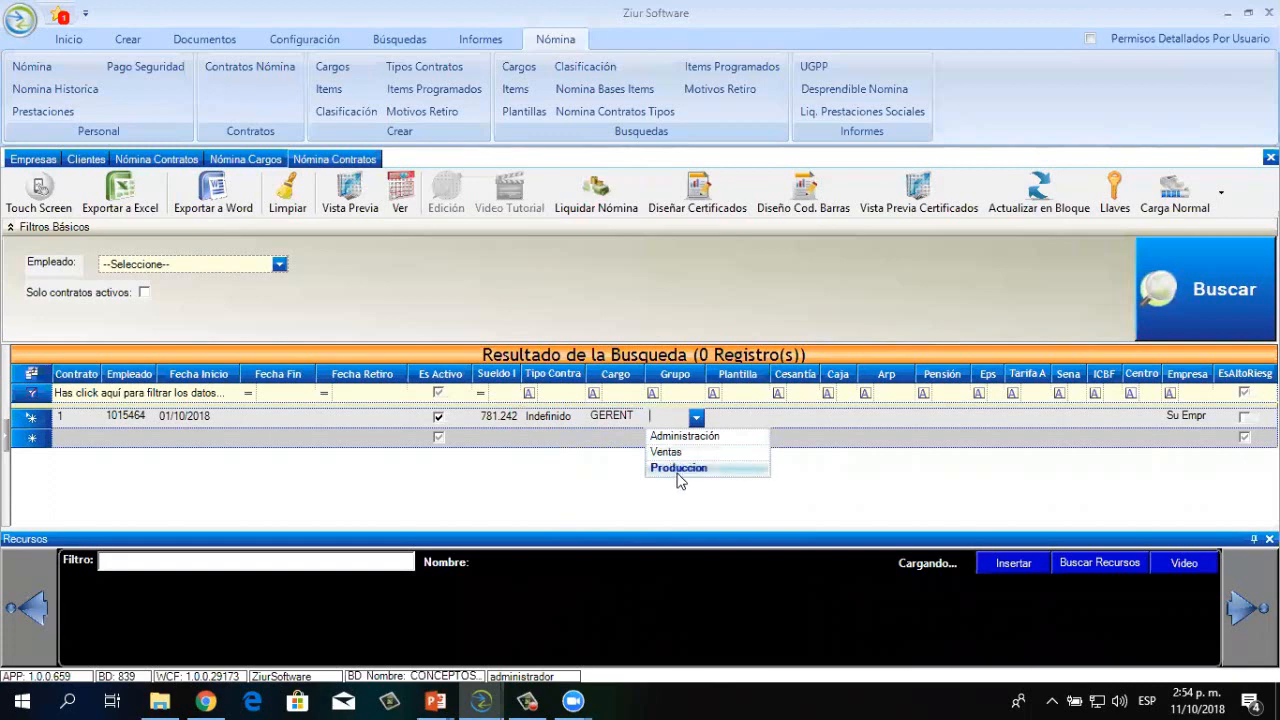
click(678, 440)
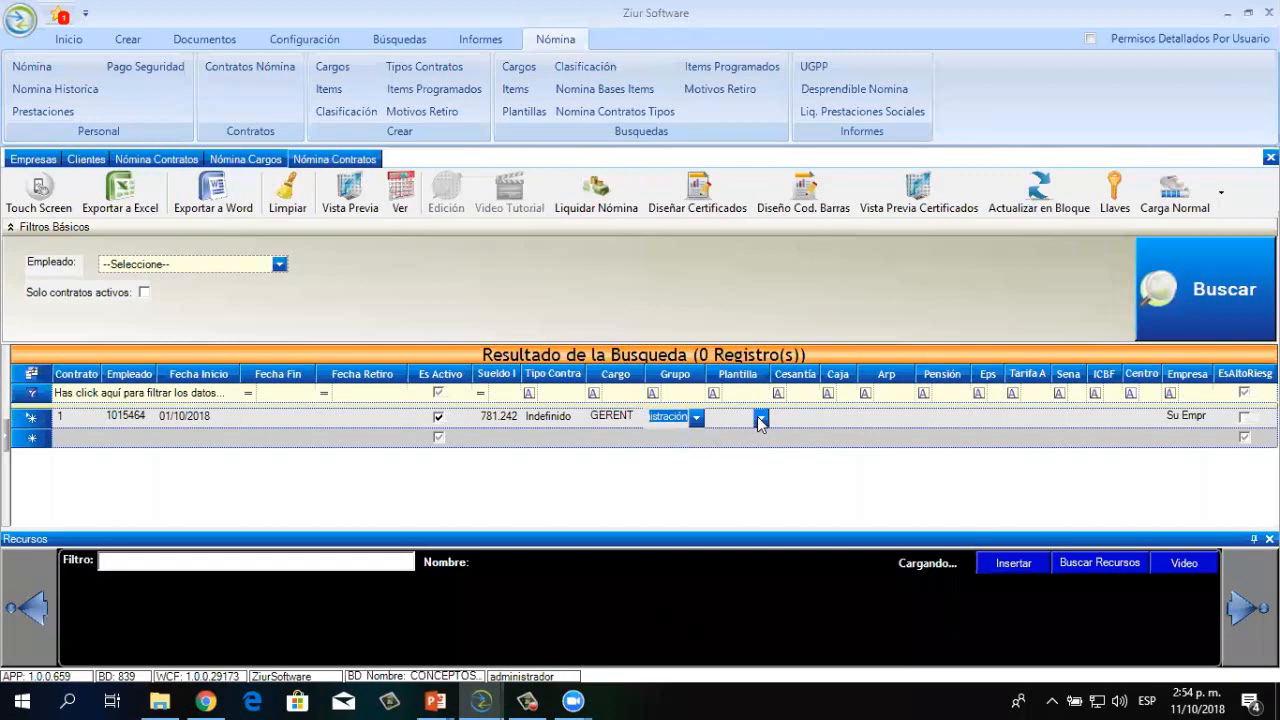
click(761, 418)
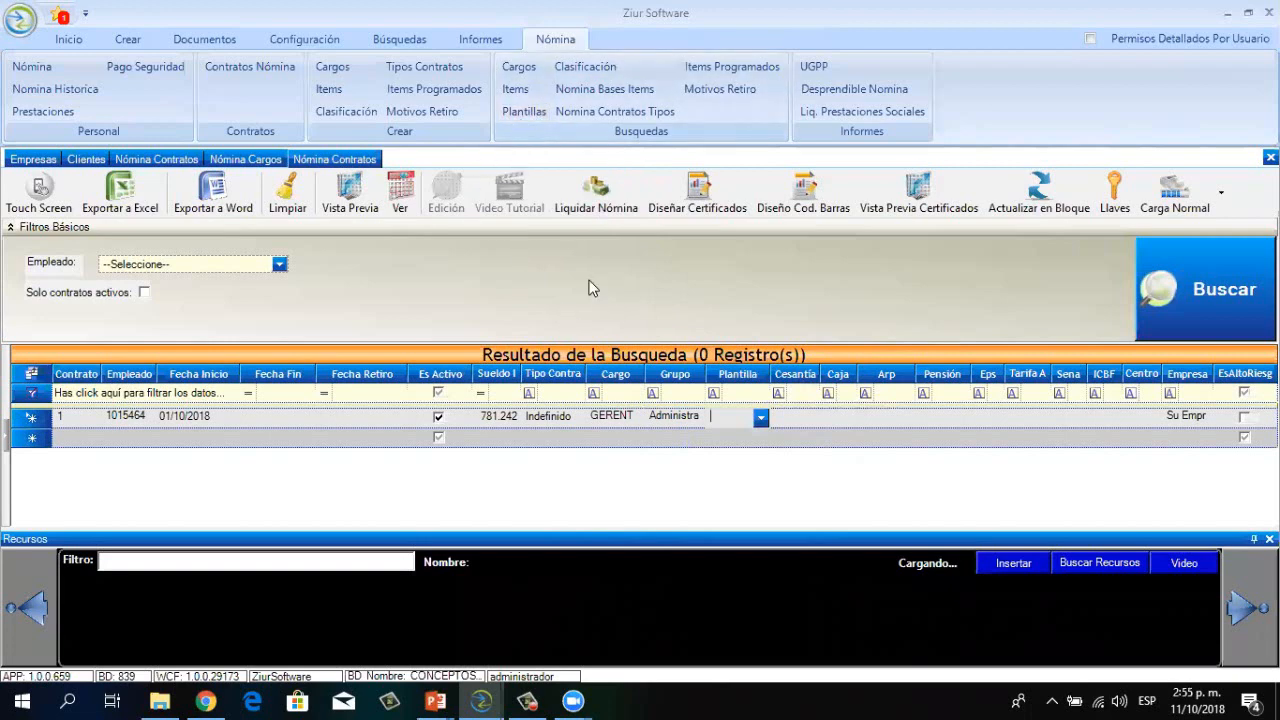
Load the items of the Normal payroll template in the Plantillas view
click(518, 113)
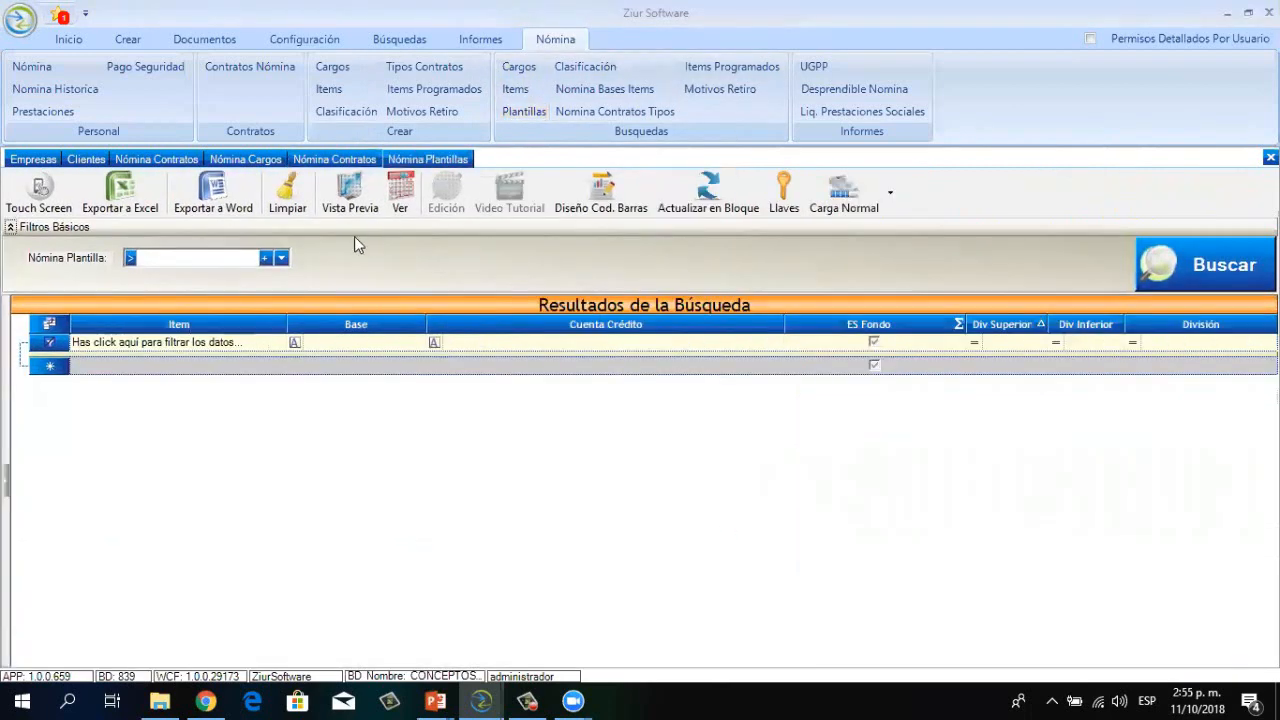
click(281, 258)
click(253, 272)
click(1190, 259)
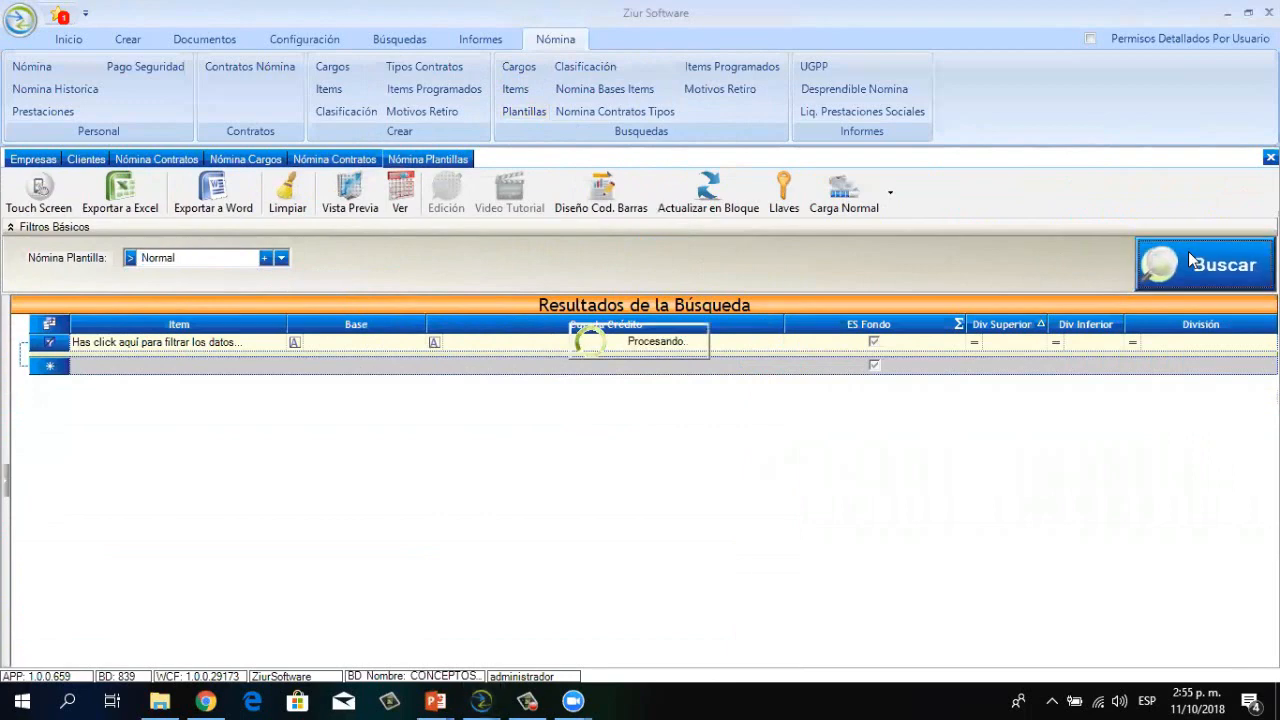
click(643, 341)
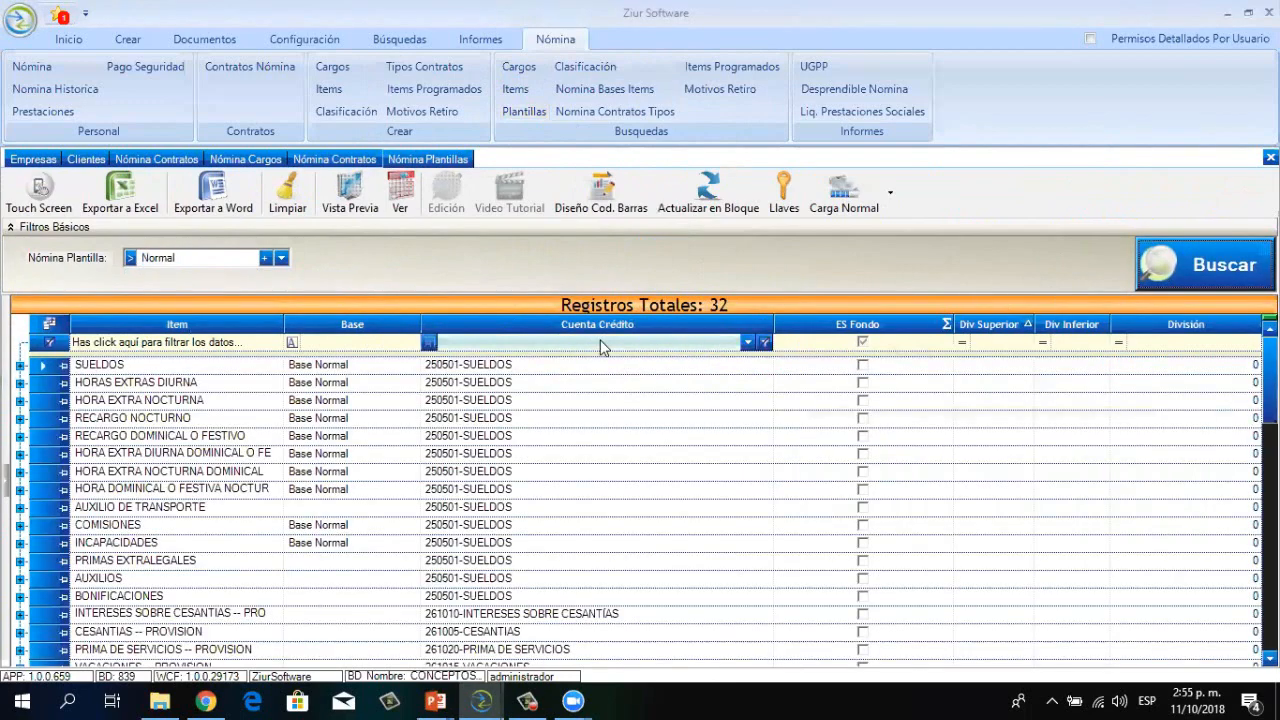
Select SUELDOS and HORAS EXTRAS DIURNA, then inspect an item's credit account
click(43, 366)
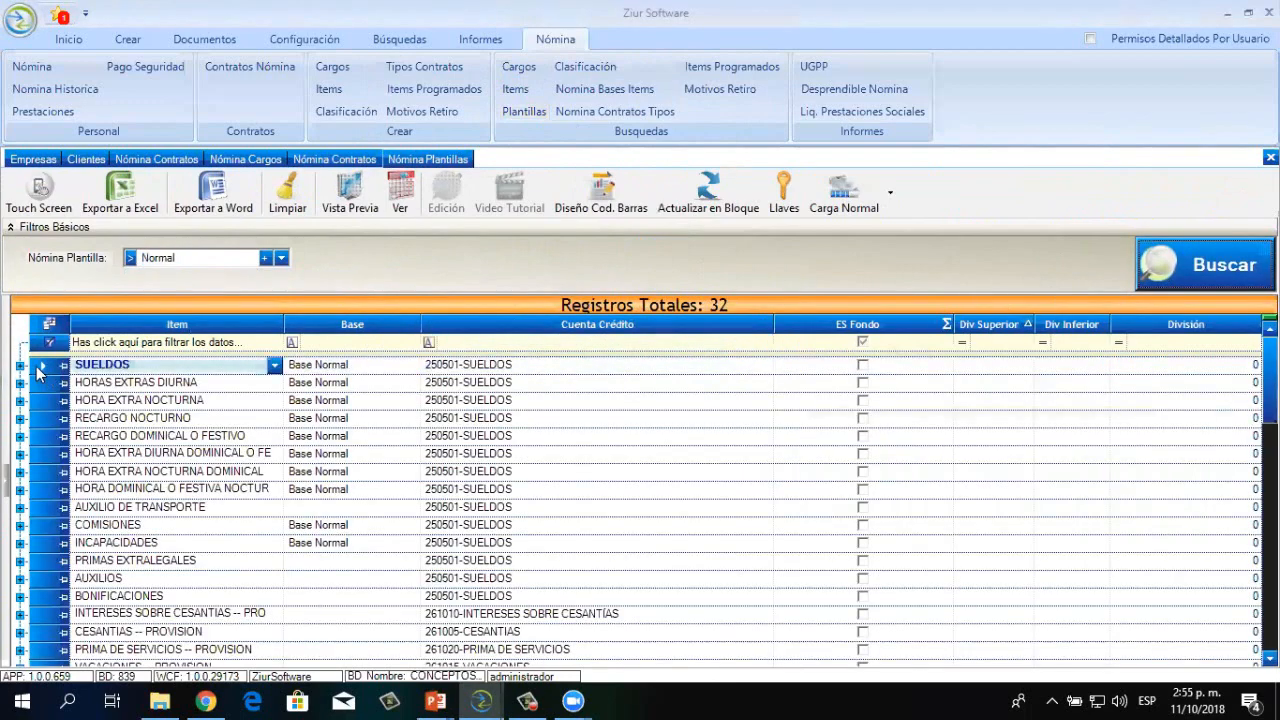
shift+click(43, 383)
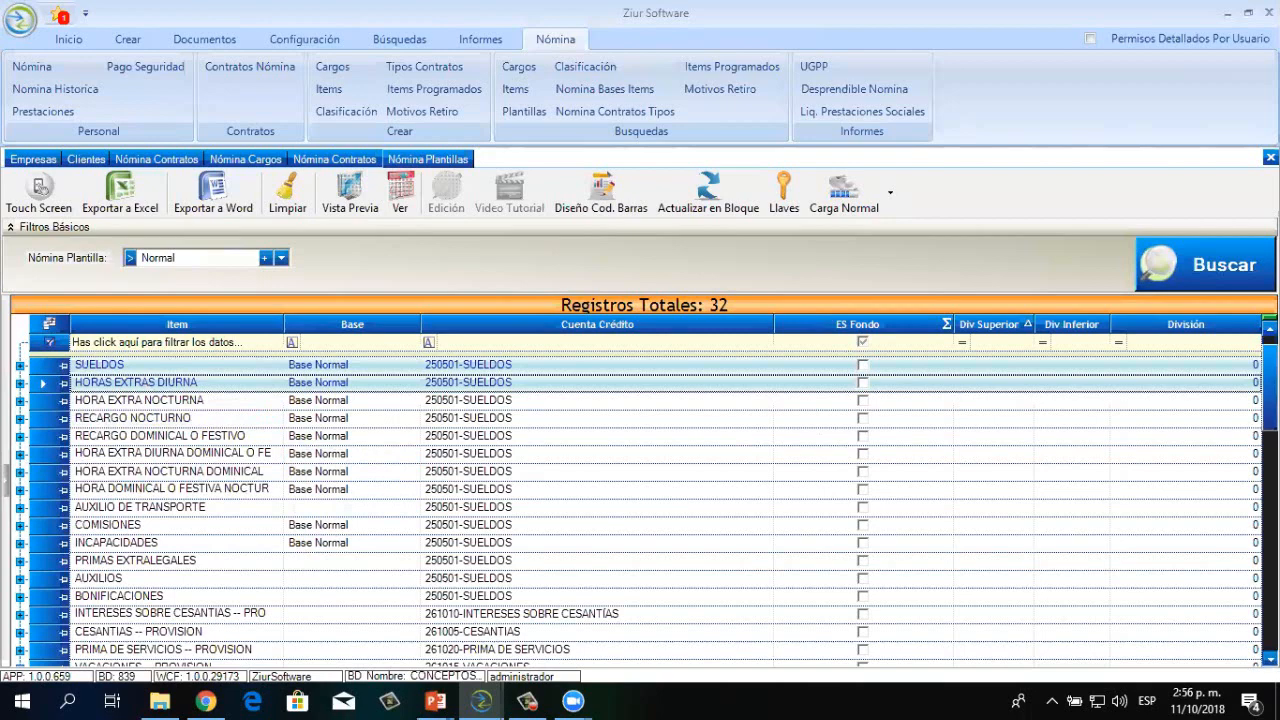
scroll(640, 510, down, 3)
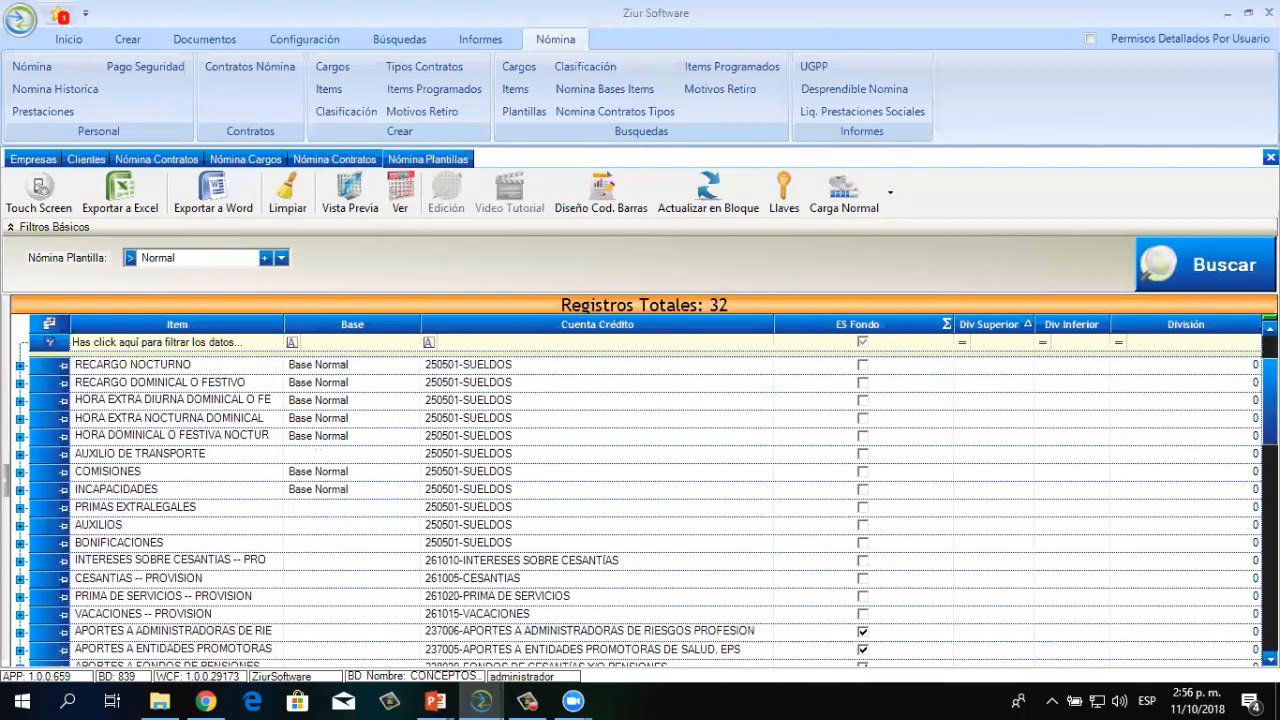
scroll(640, 510, down, 4)
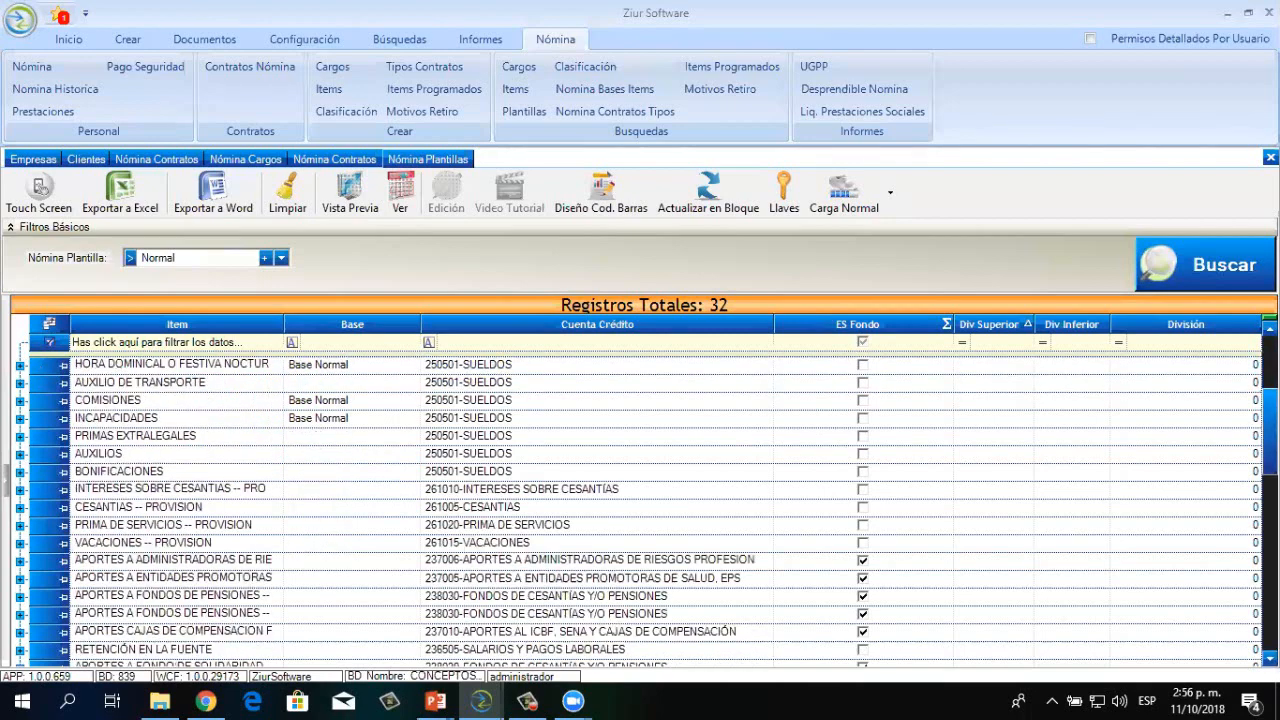
click(257, 438)
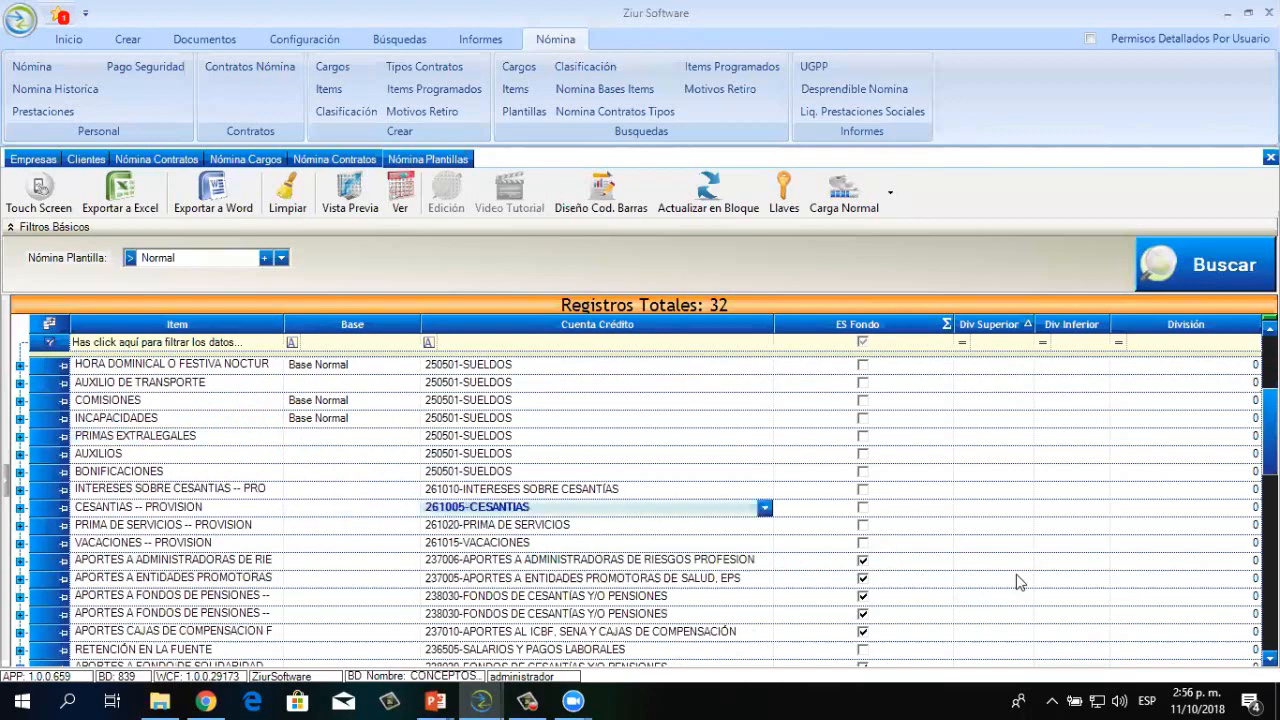
click(1270, 658)
click(1270, 658)
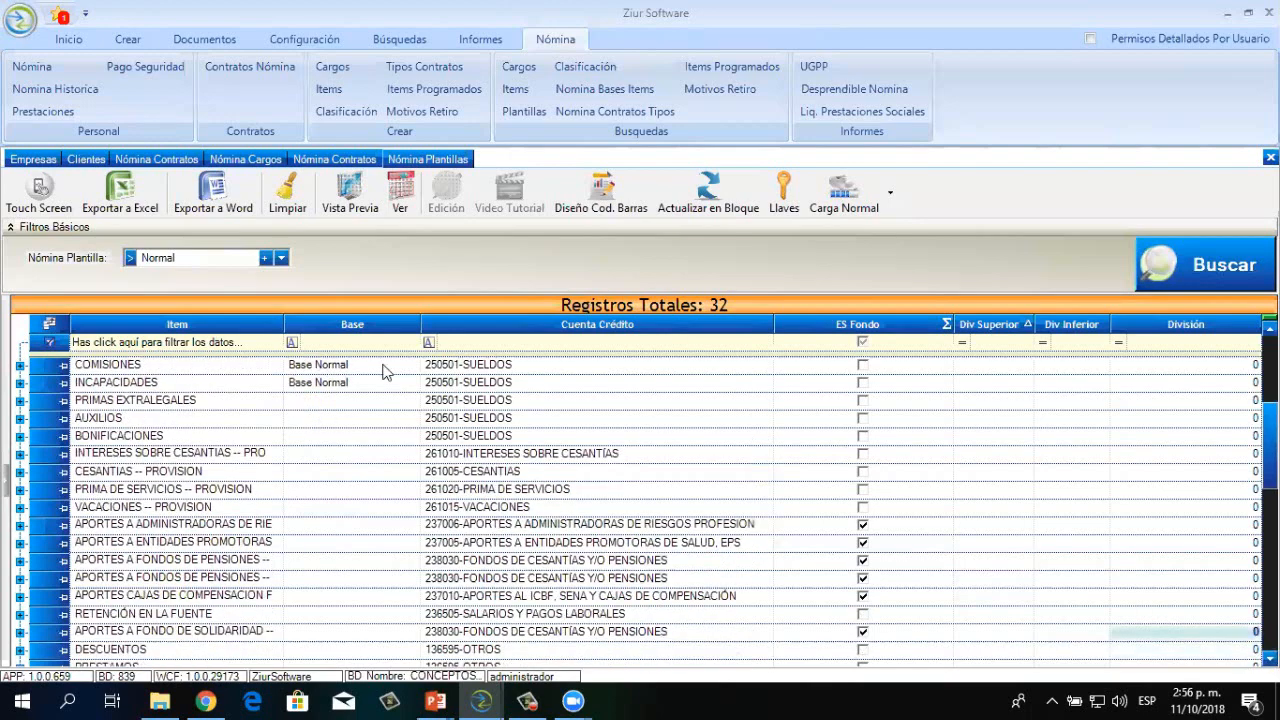
Widen the Item column to show full item names and scroll through all 32 items
drag(281, 325, 463, 330)
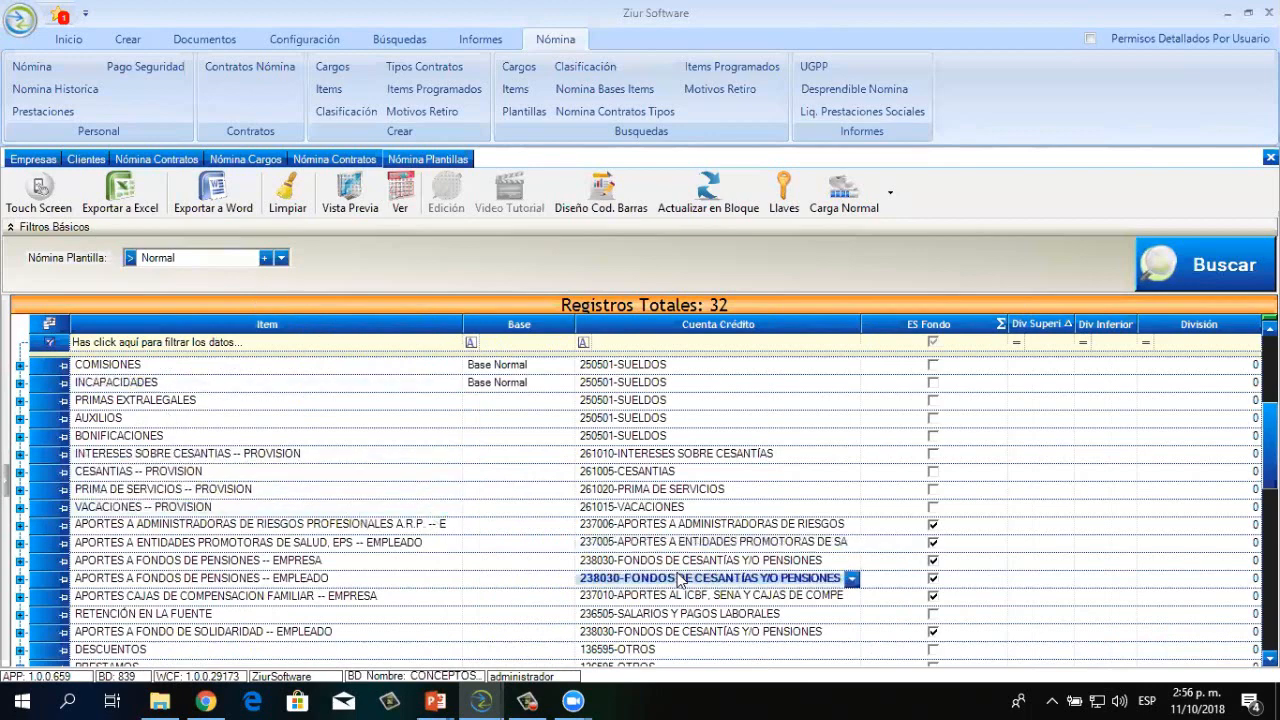
scroll(640, 510, down, 5)
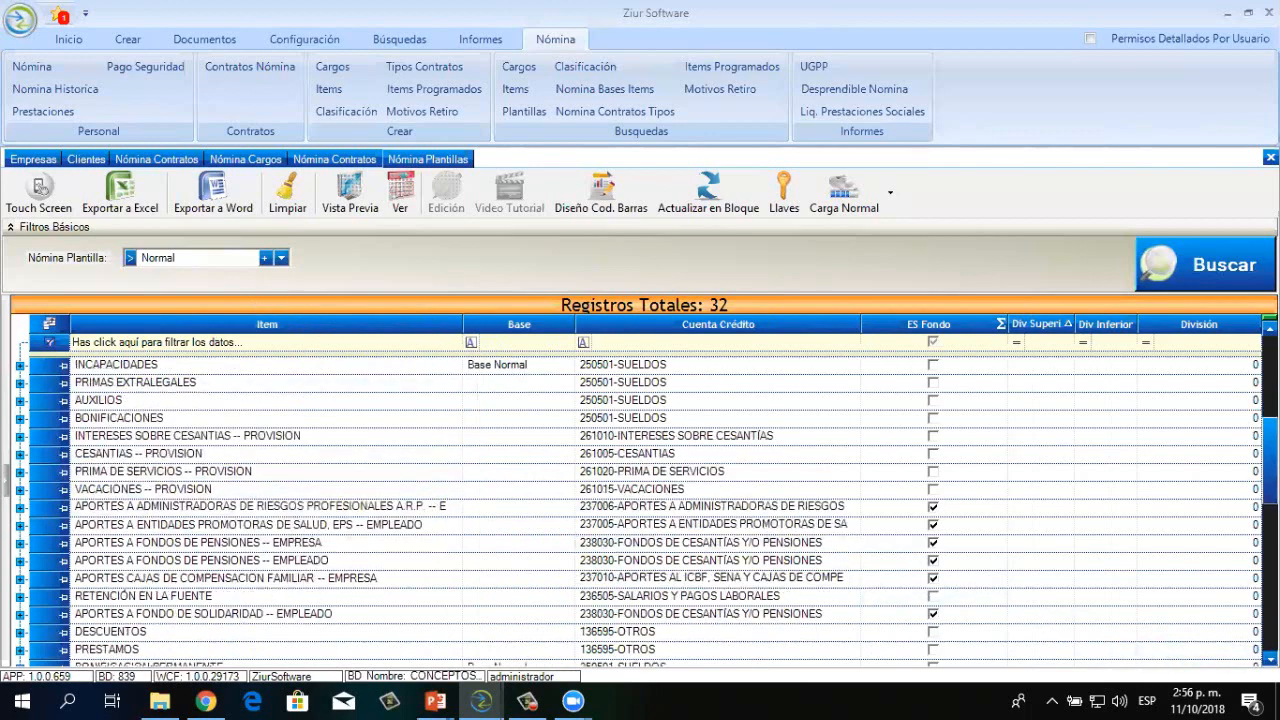
scroll(640, 510, down, 1)
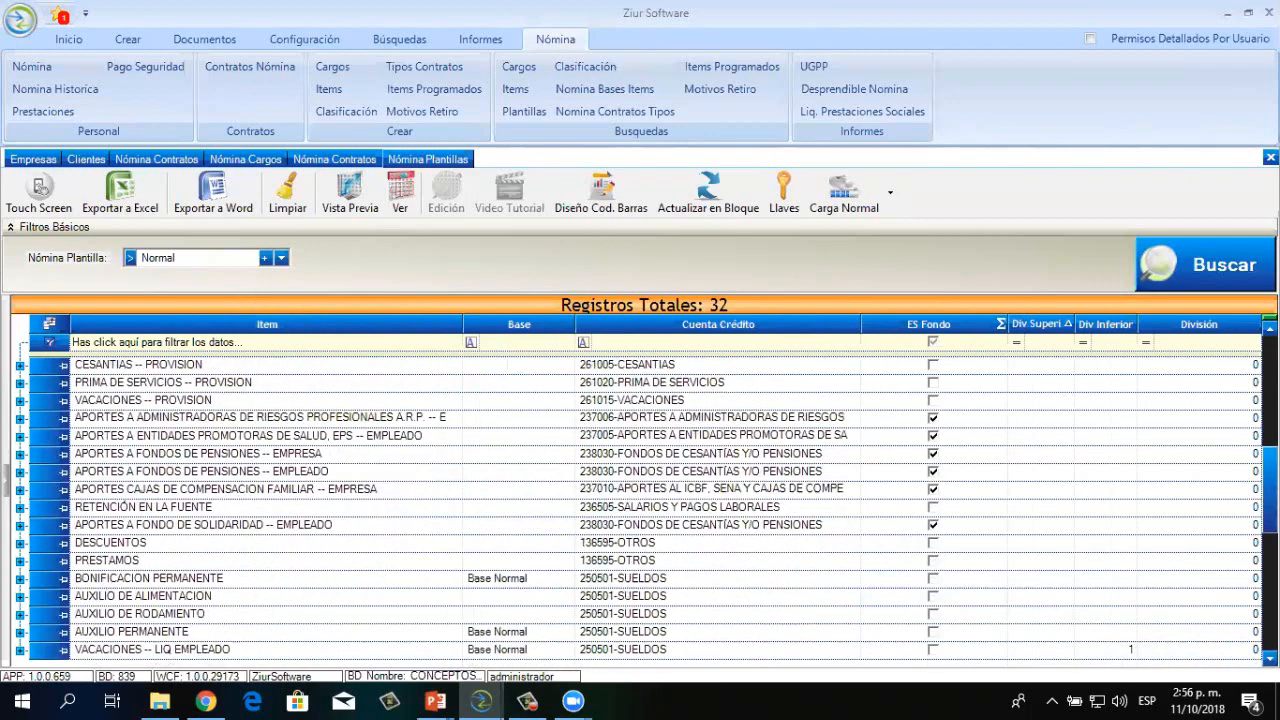
scroll(1090, 630, down, 2)
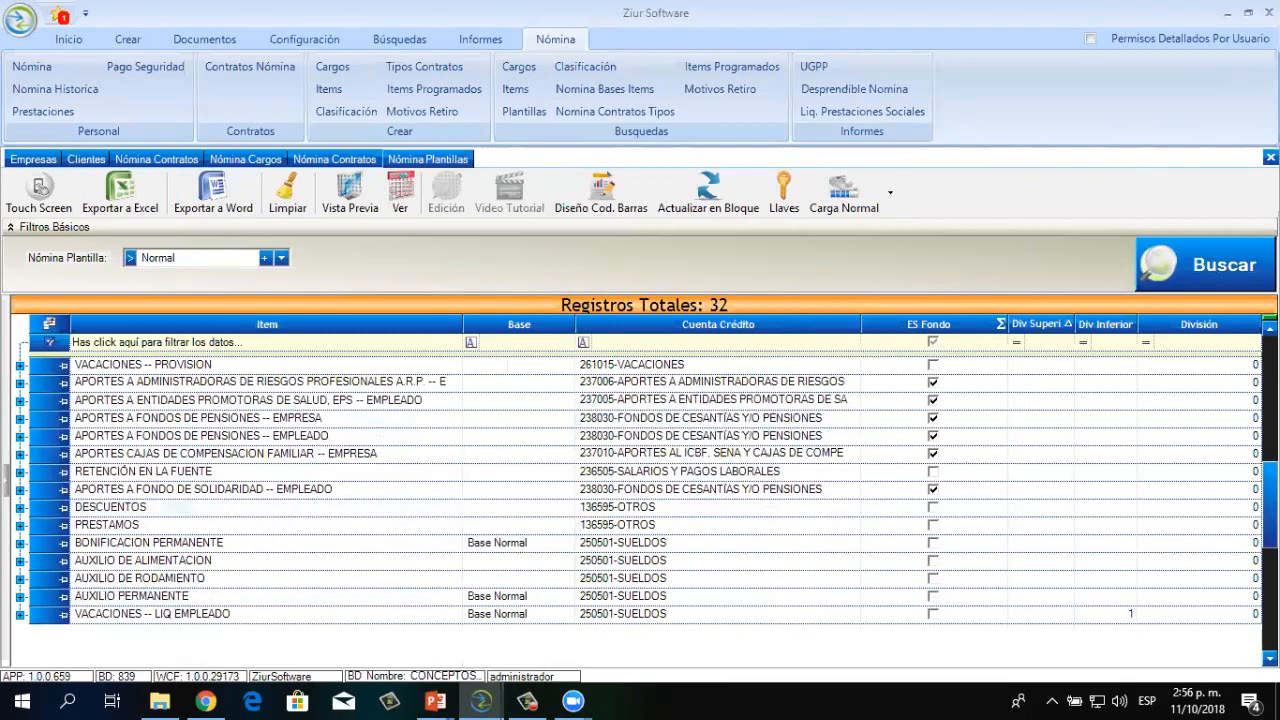
scroll(700, 450, up, 6)
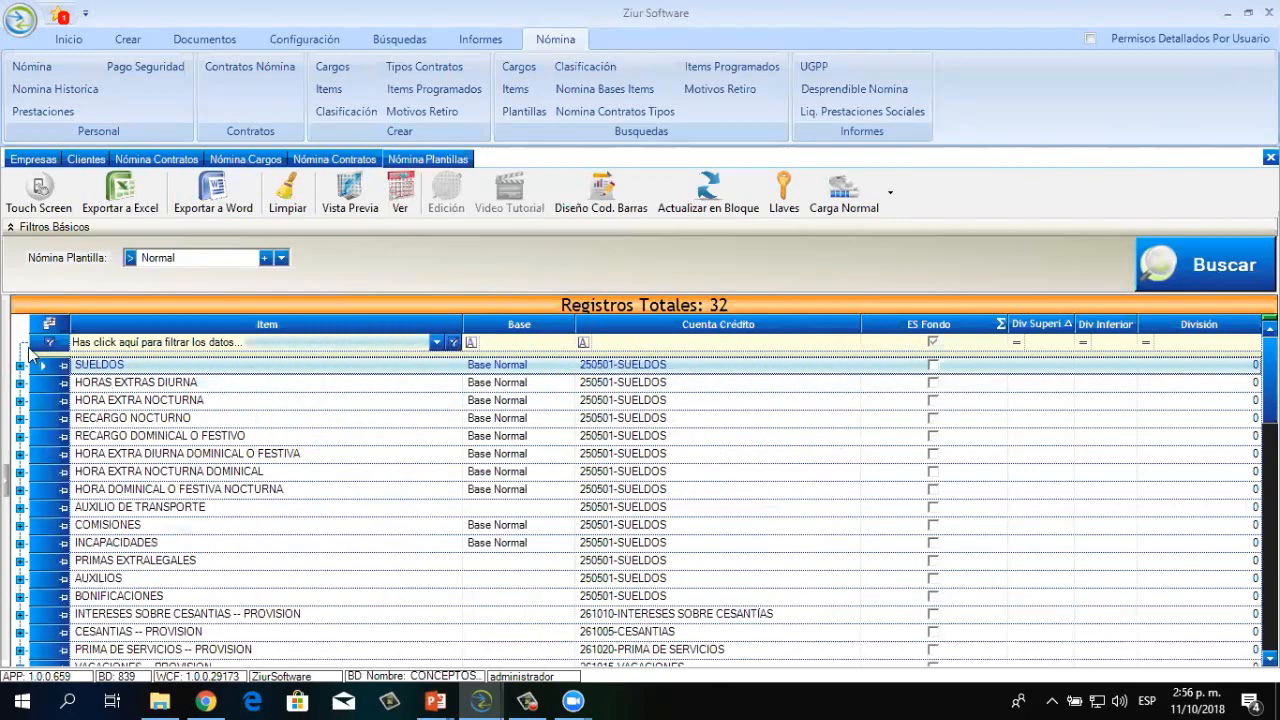
Expand SUELDOS to show debit accounts Administración 510506, Ventas 520506 and Produccion 720506-SUELDOS
click(20, 366)
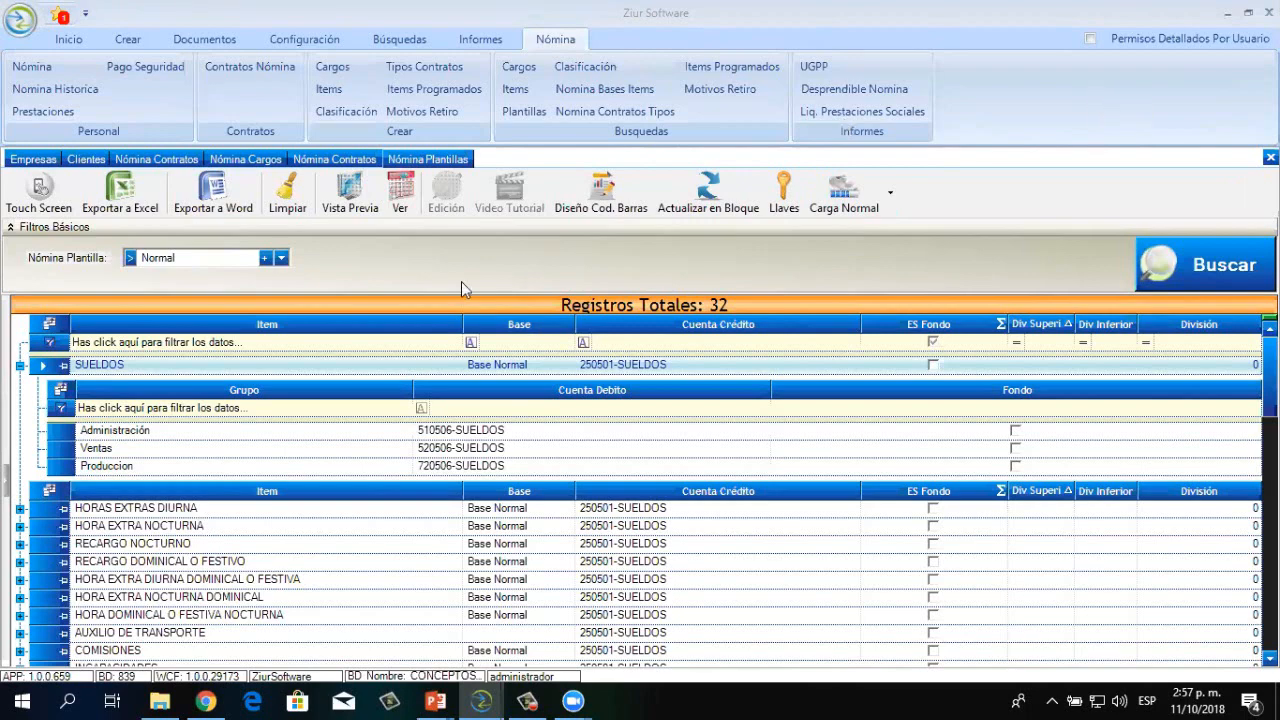
click(20, 366)
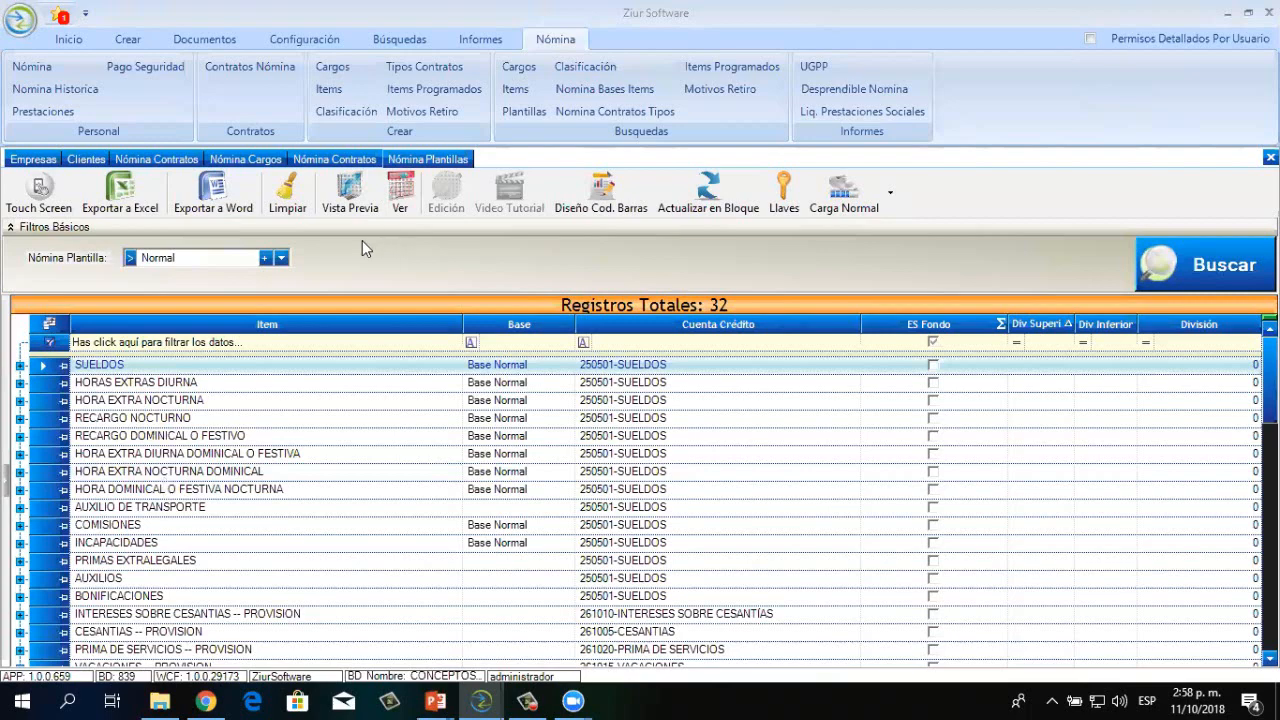
click(20, 365)
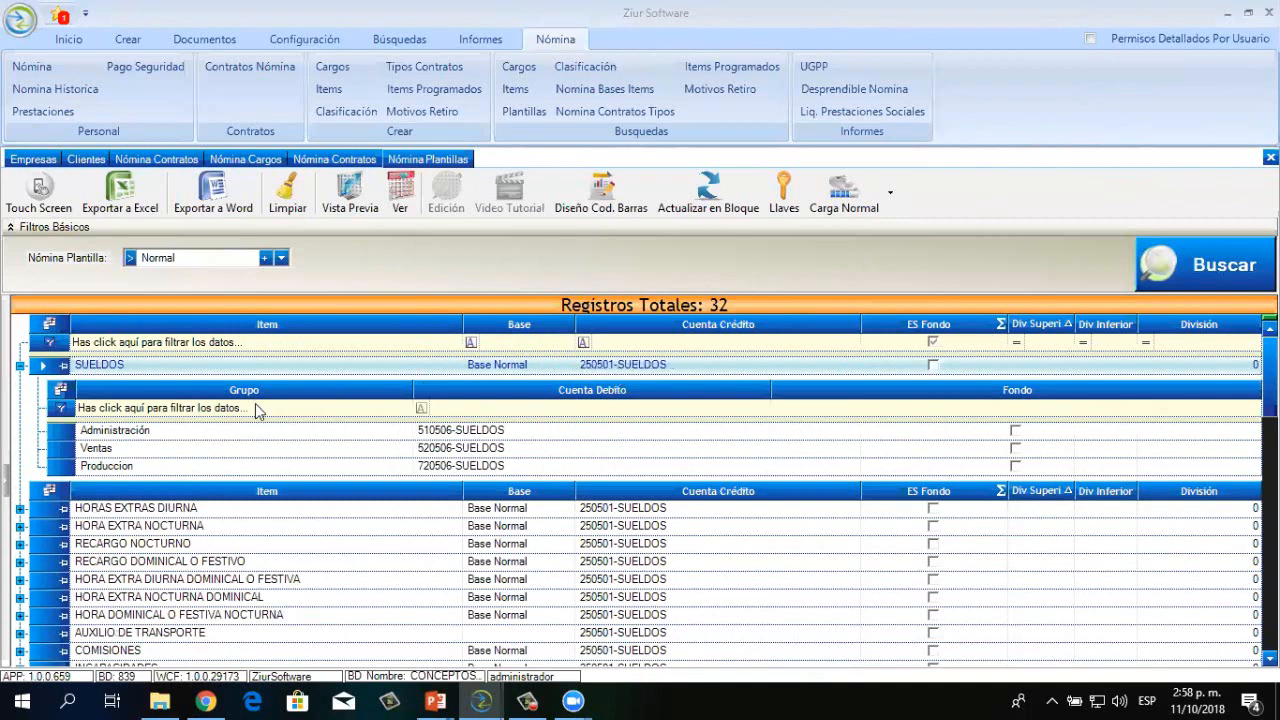
click(151, 452)
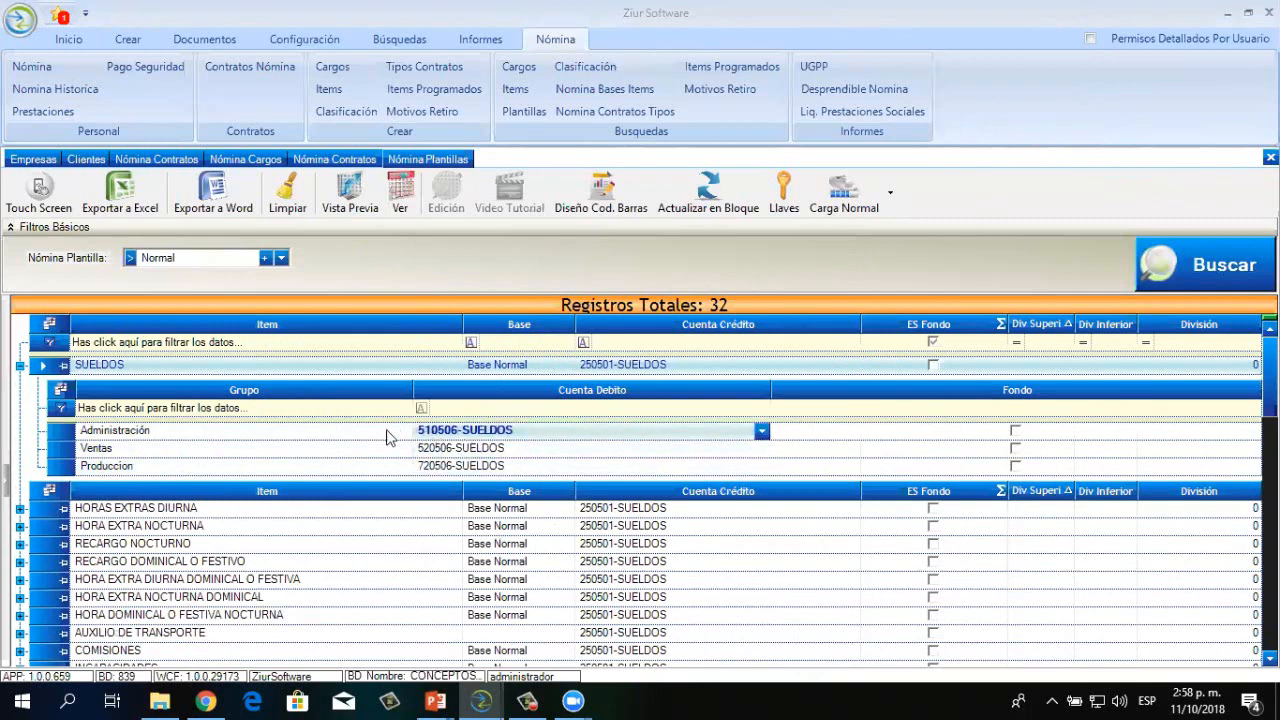
click(436, 466)
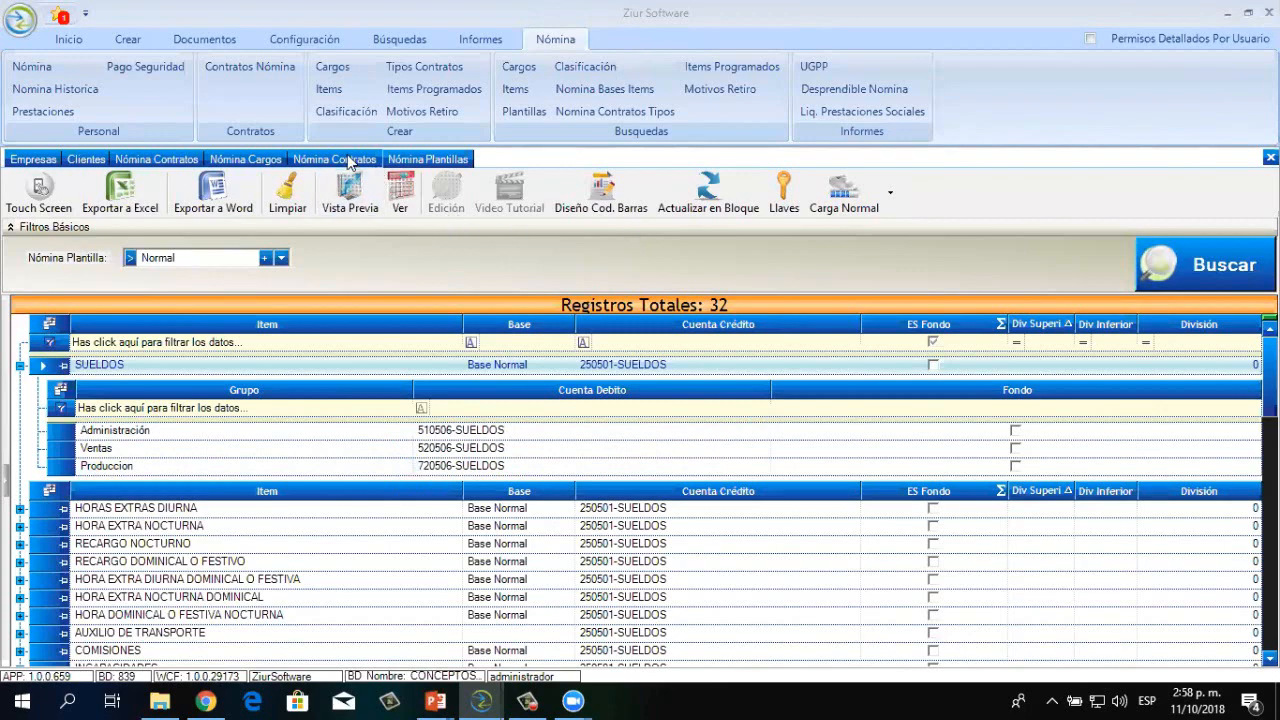
Dismiss the empty IdPlantilla warning and check the 510506 and 520506-SUELDOS debit accounts
click(448, 160)
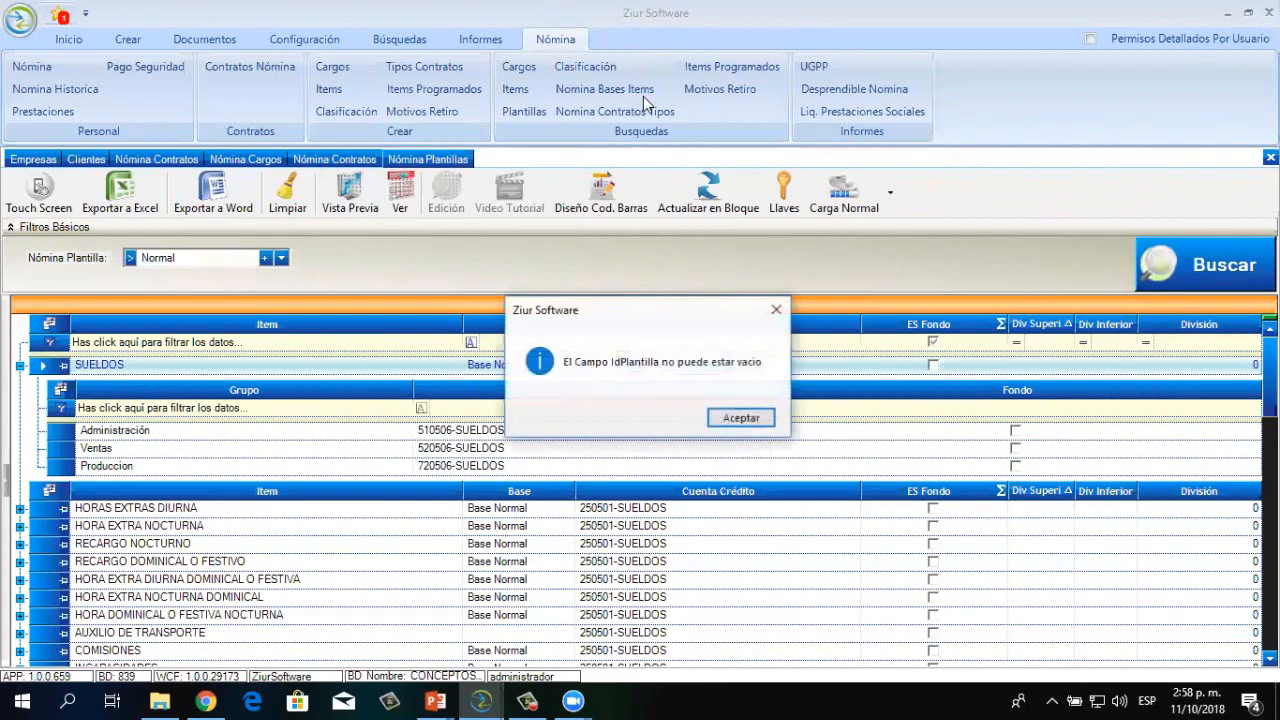
click(741, 418)
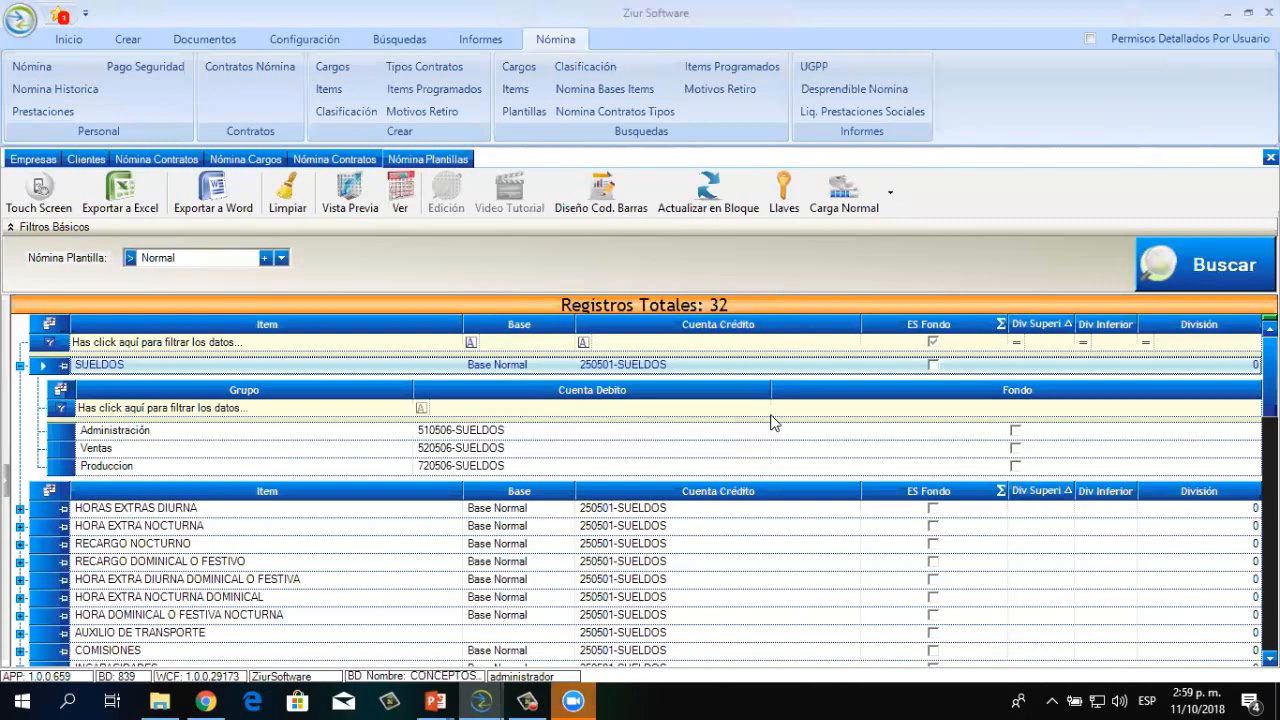
click(663, 432)
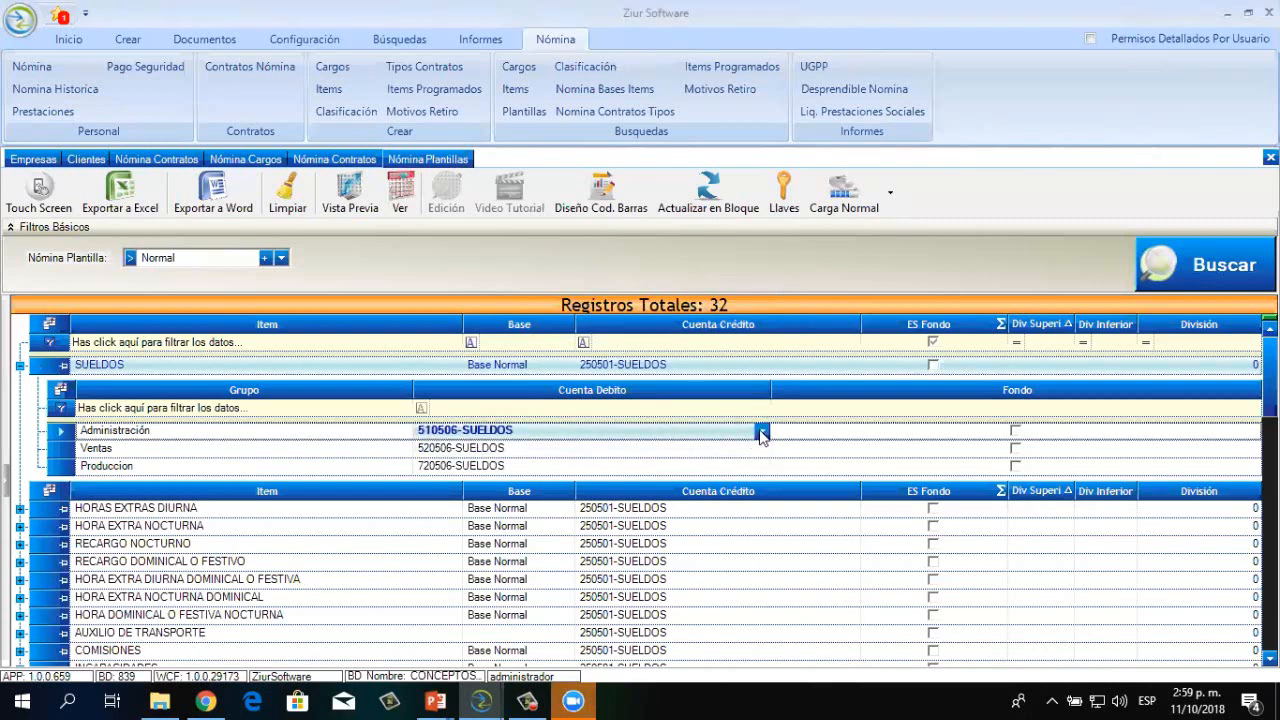
click(640, 448)
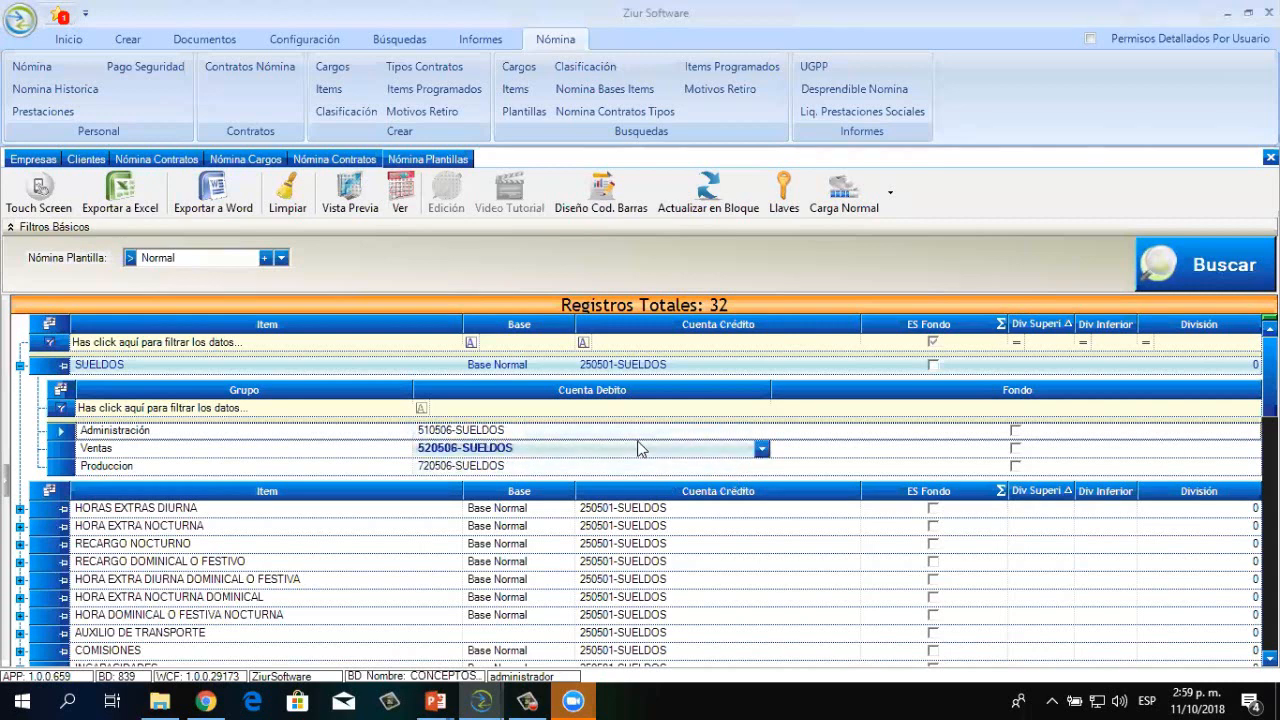
key(Escape)
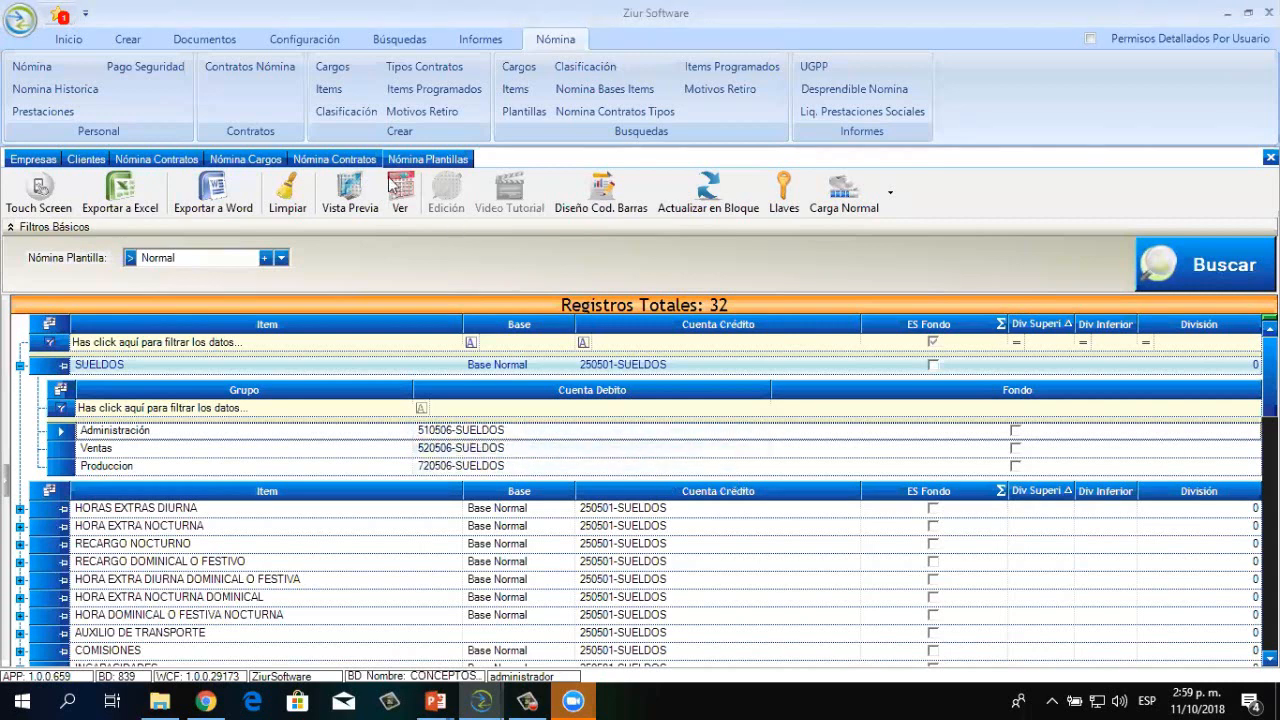
Collapse SUELDOS, check HORA EXTRA DIURNA DOMINICAL's credit account, and return to Nómina Contratos
click(20, 365)
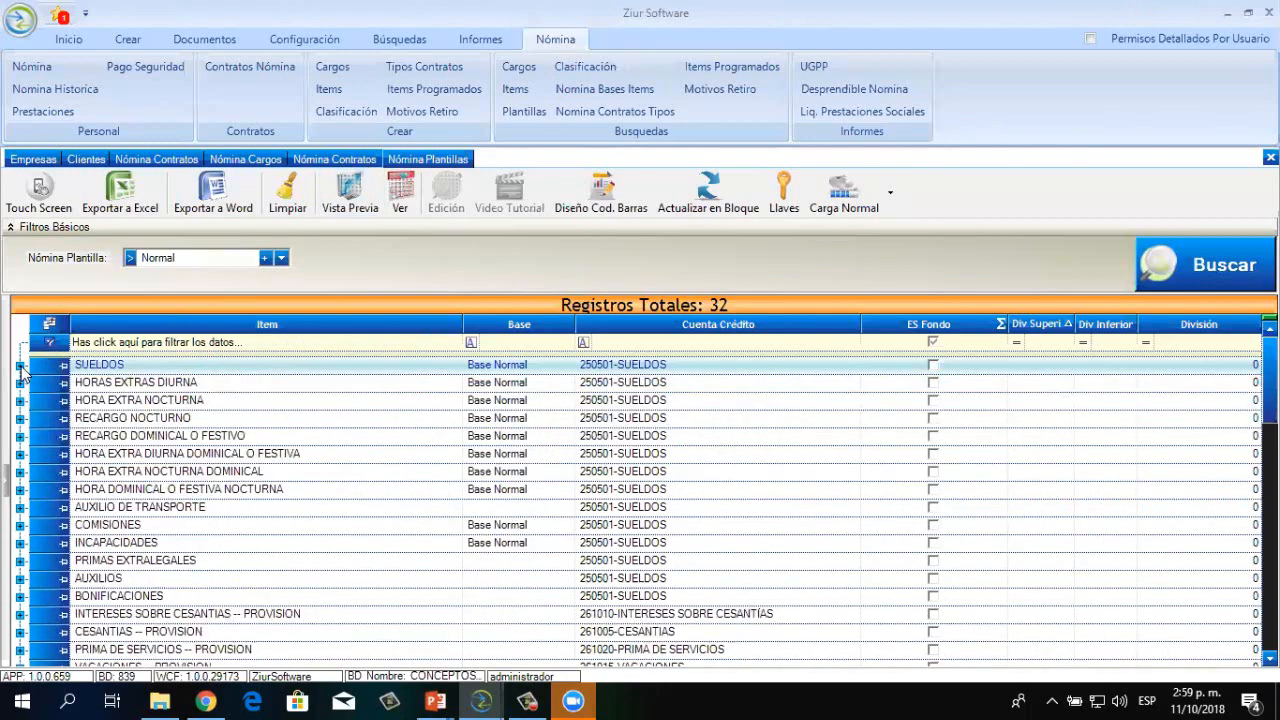
click(555, 438)
click(580, 454)
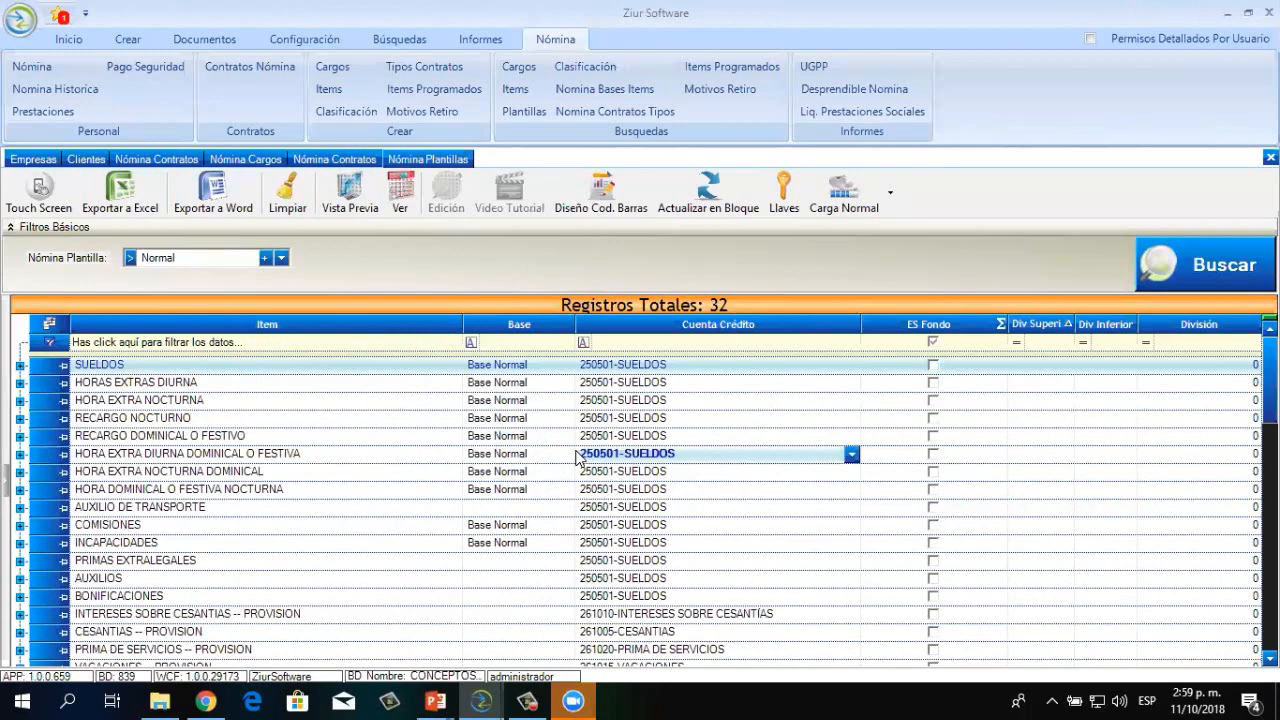
key(Up)
key(Up)
key(Up)
key(Up)
key(Up)
key(Escape)
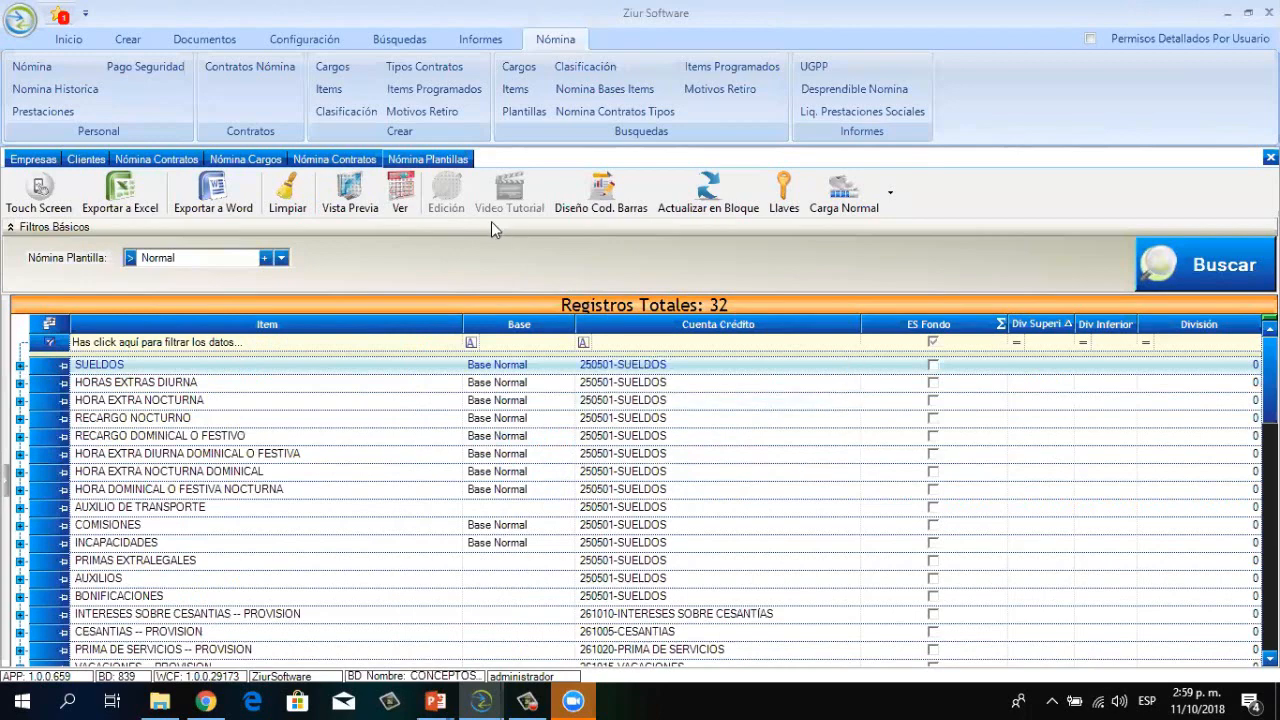
click(343, 160)
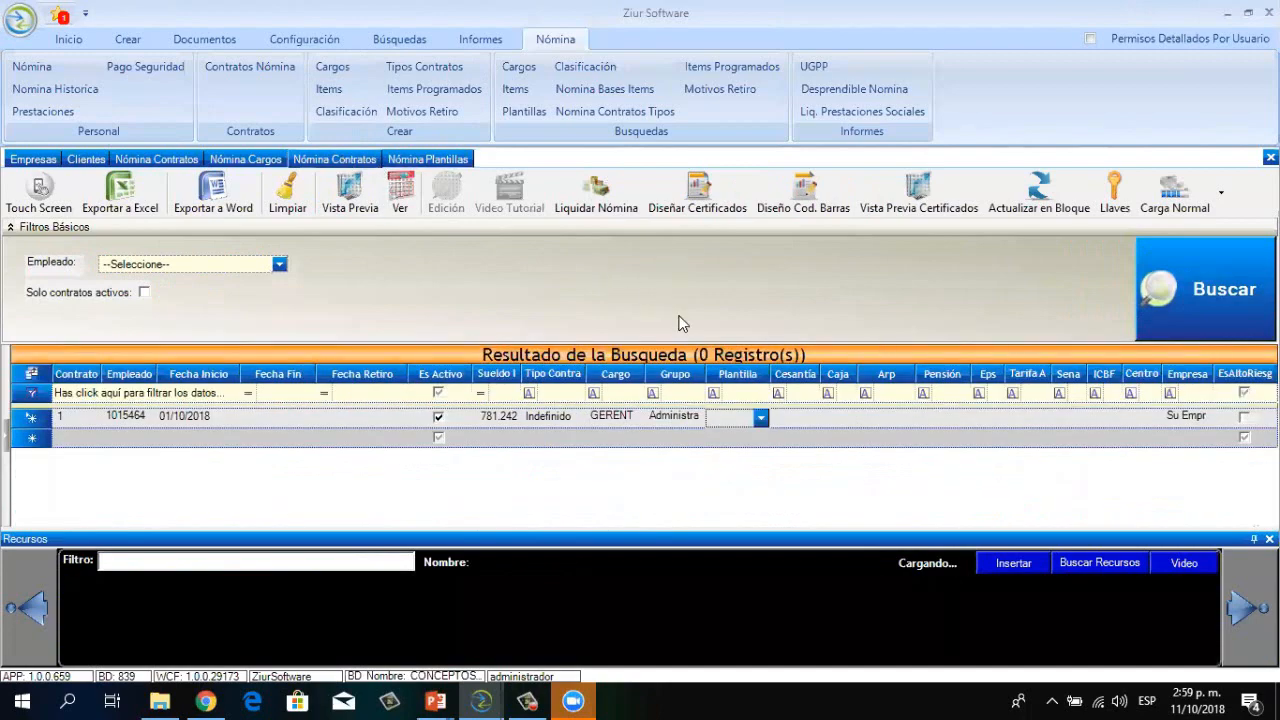
Assign the Normal payroll template to contract 1, leaving the severance fund unset
click(761, 418)
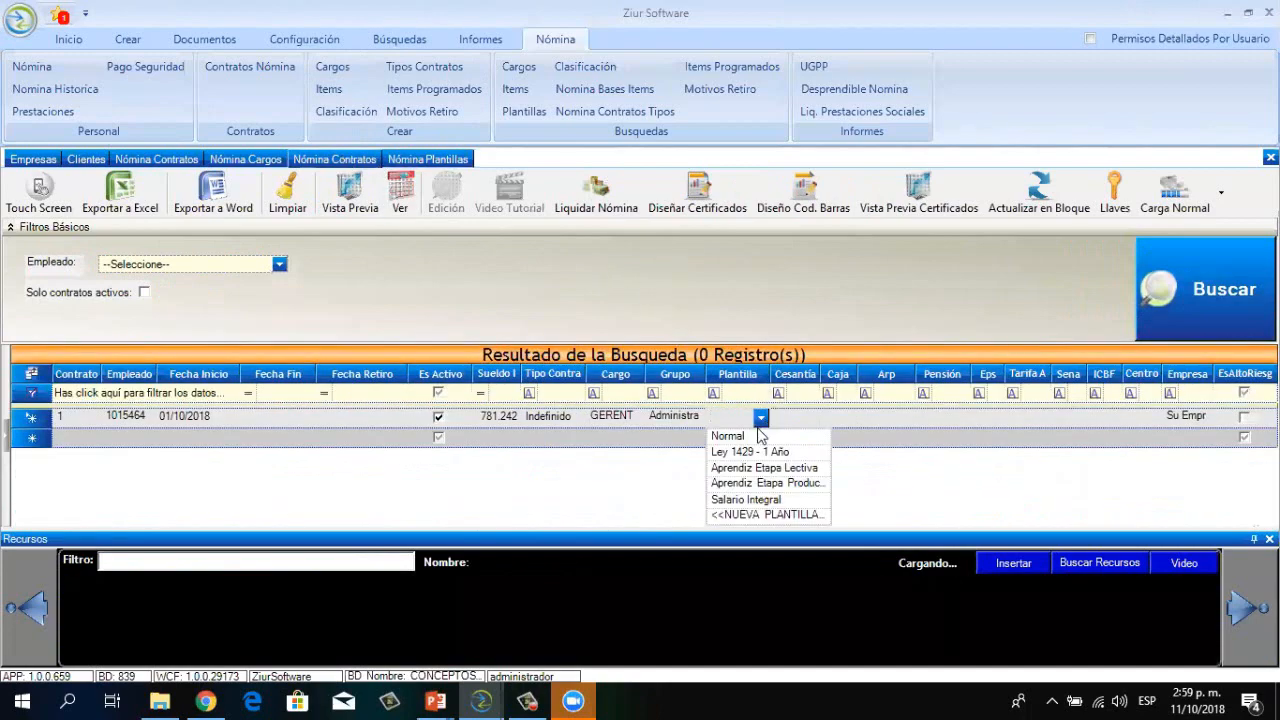
click(755, 437)
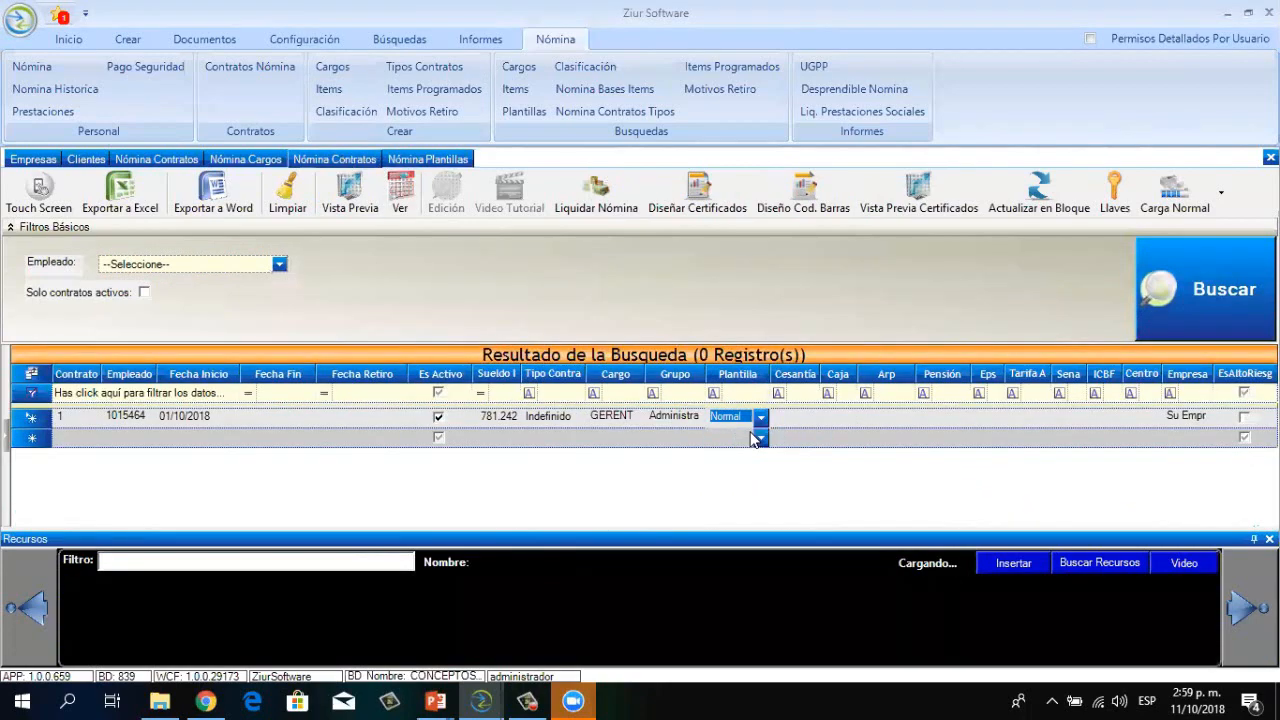
click(810, 418)
click(811, 418)
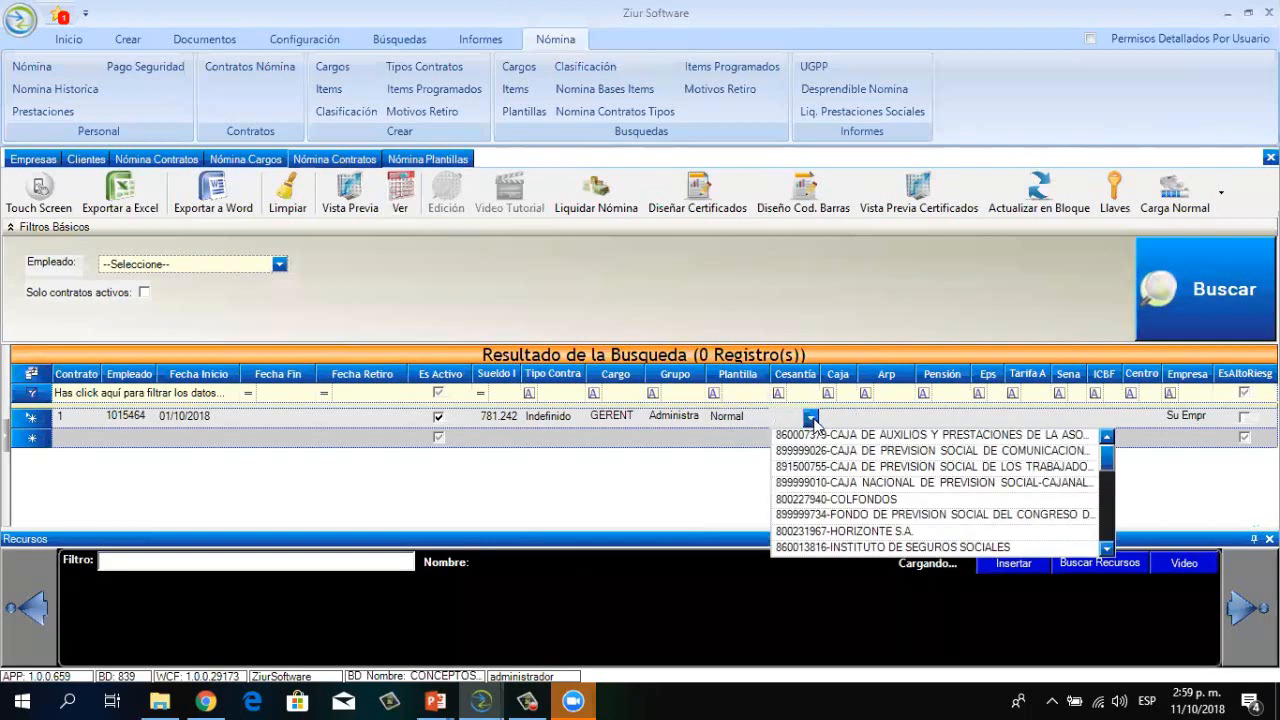
click(172, 166)
Try saving the employee record from Ficha Empleados and dismiss the missing-EPS warning
click(160, 160)
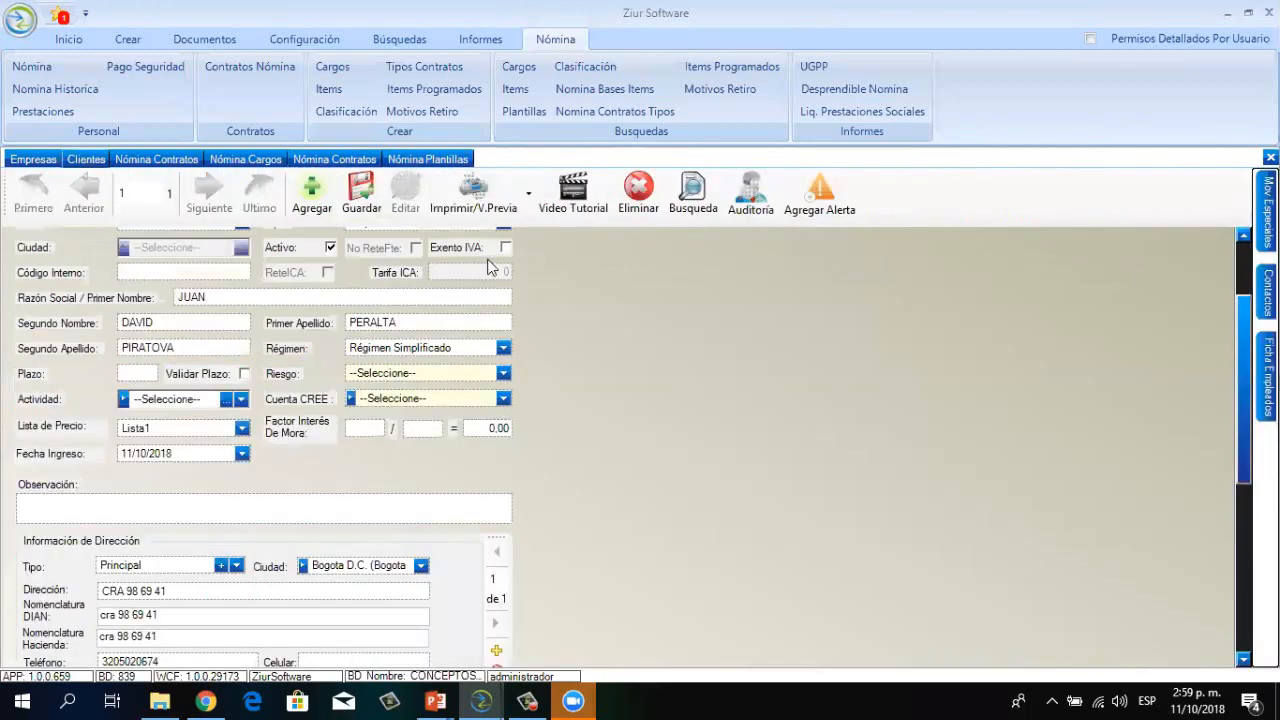
click(1267, 375)
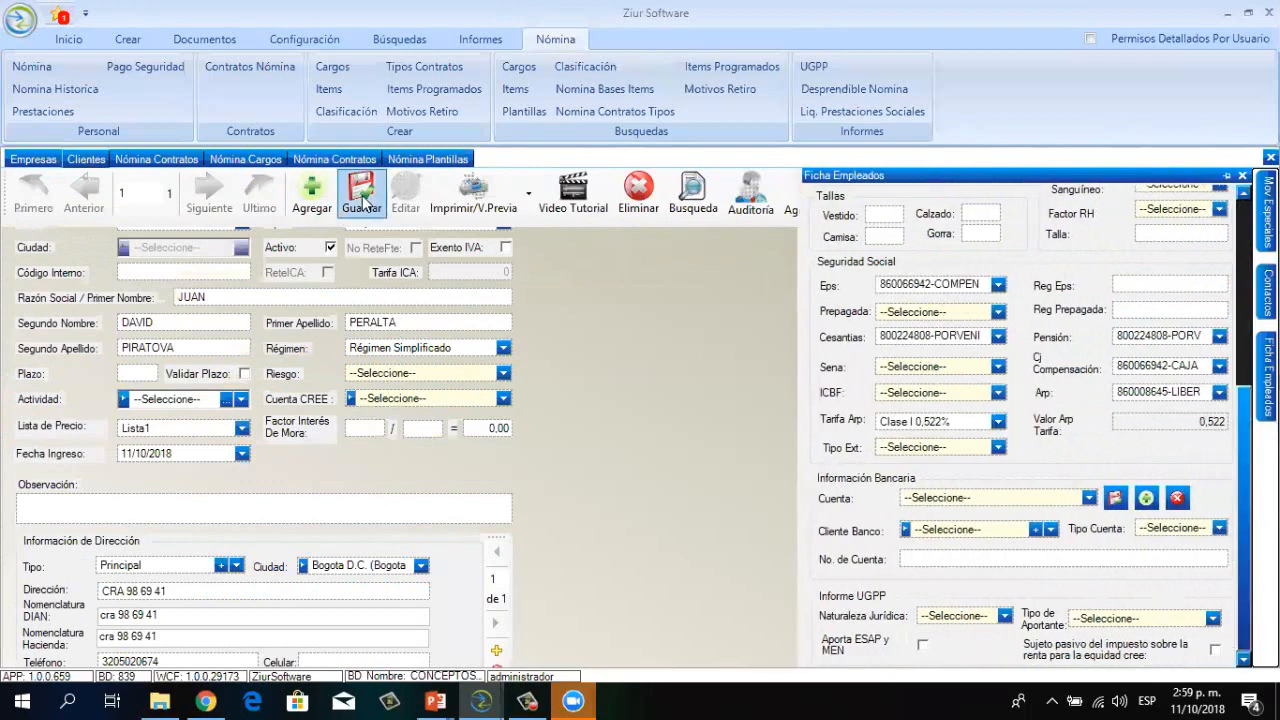
click(350, 160)
click(726, 417)
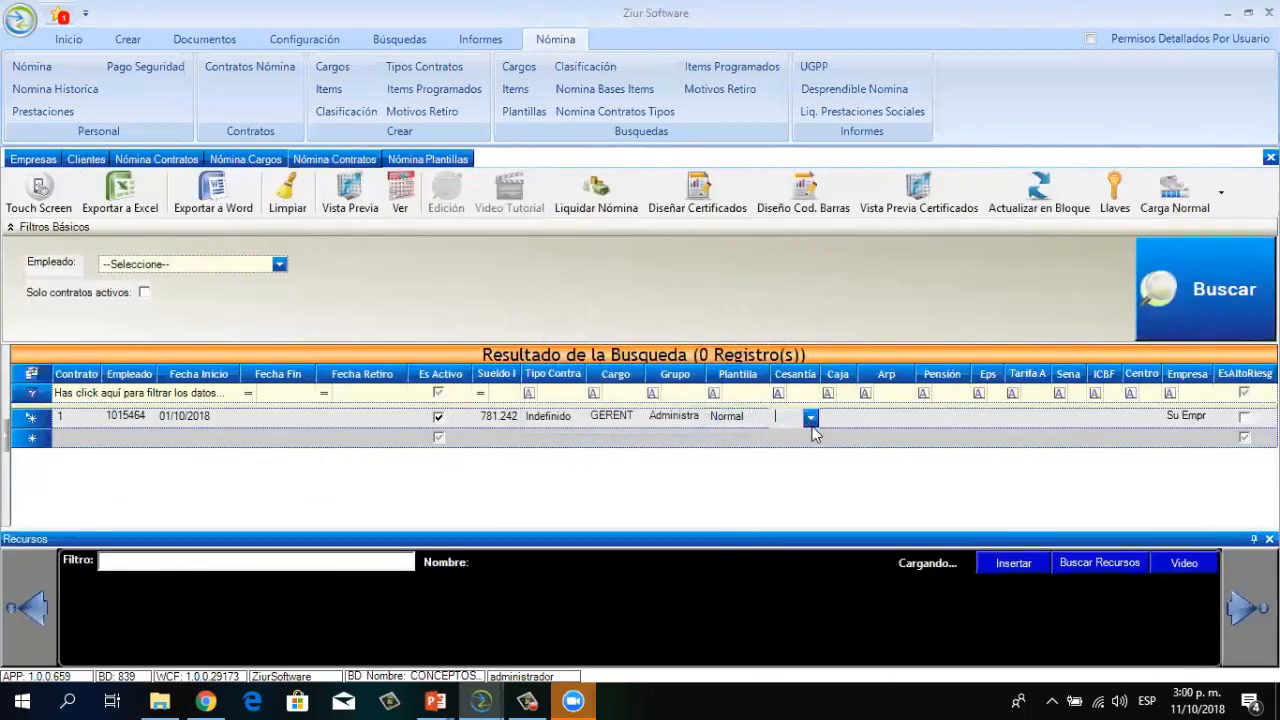
Set severance fund 8002248, Caja, Arp, pension fund 8999990 and EPS COMFENALCO VALLE on the contract
click(810, 418)
click(830, 440)
click(847, 418)
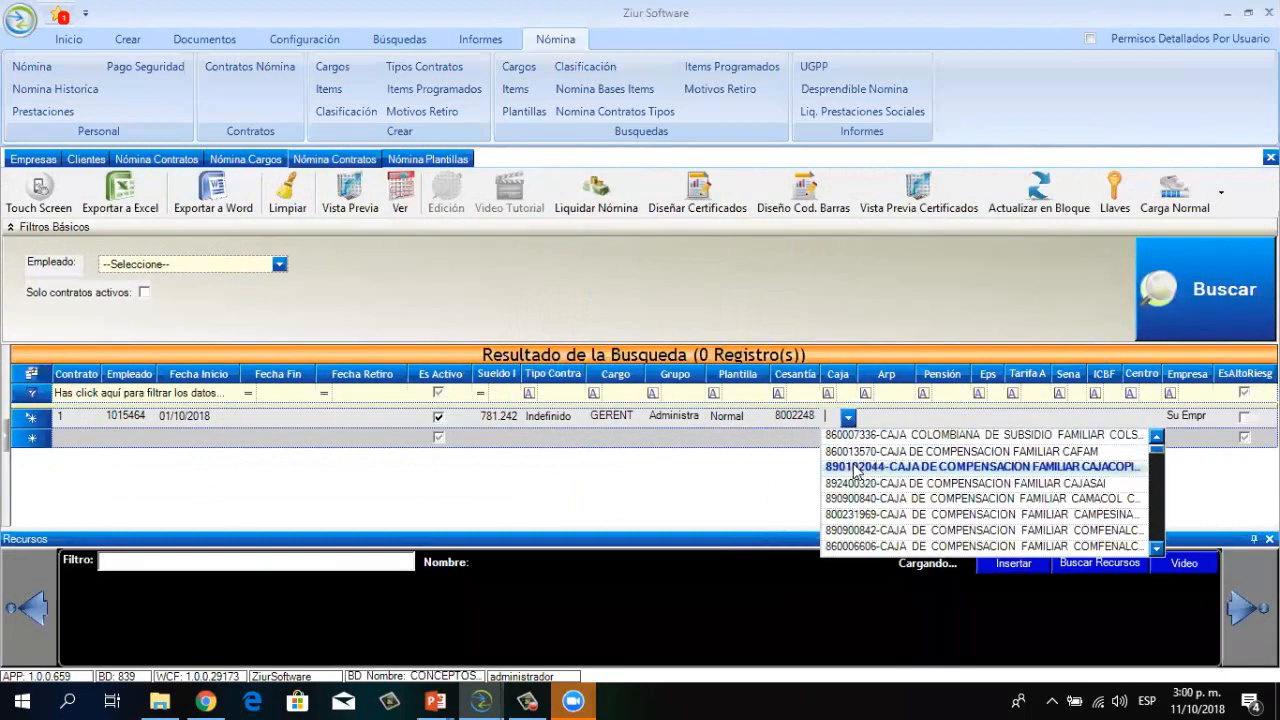
click(882, 447)
click(906, 417)
click(900, 470)
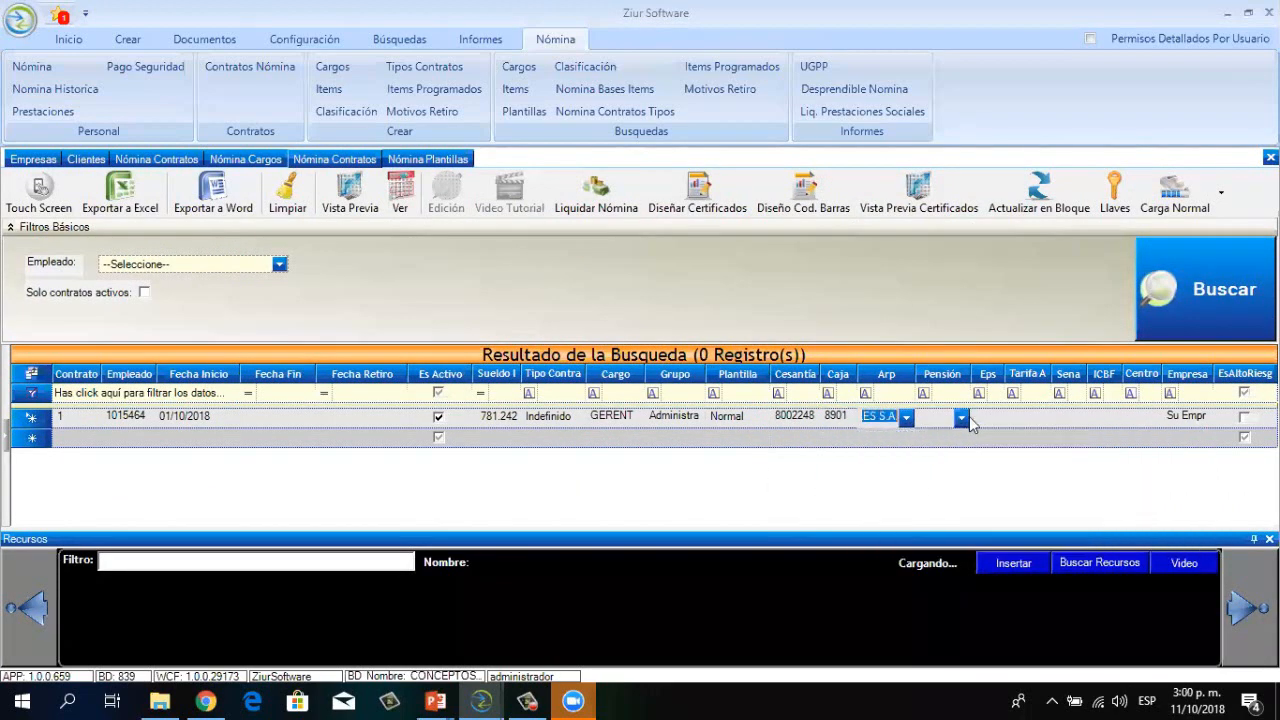
click(963, 418)
click(980, 485)
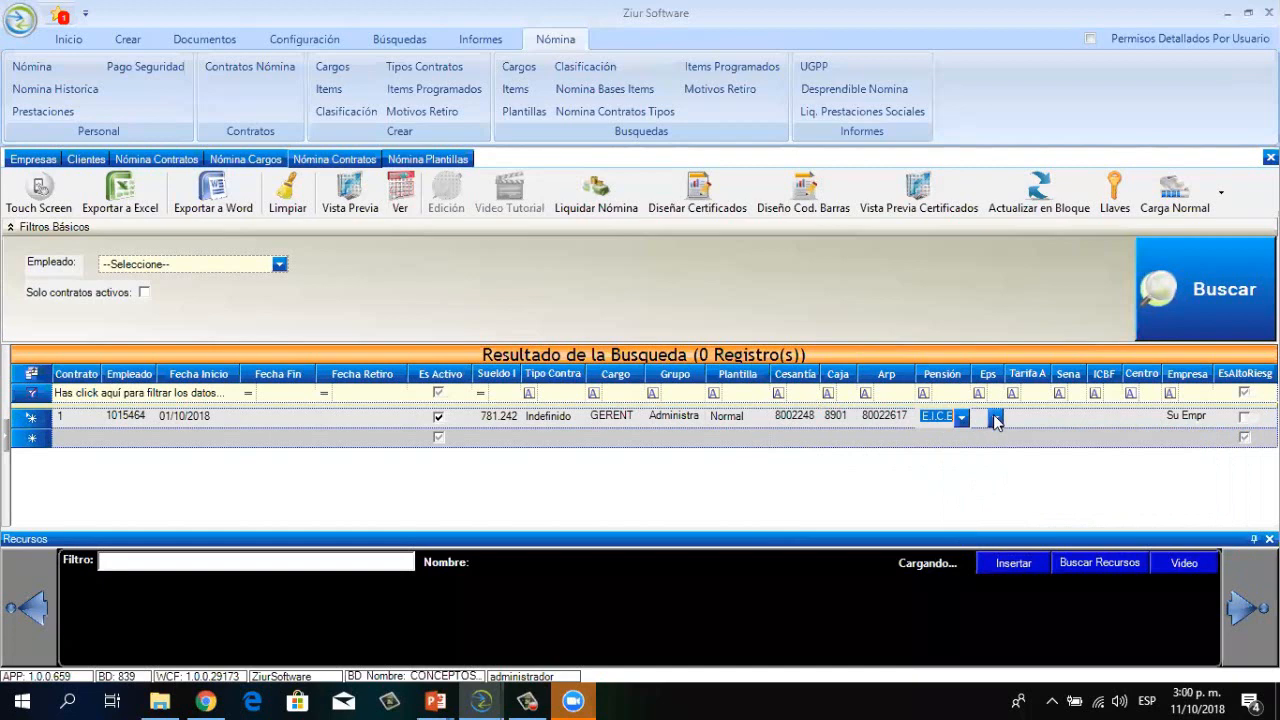
click(995, 418)
click(1020, 483)
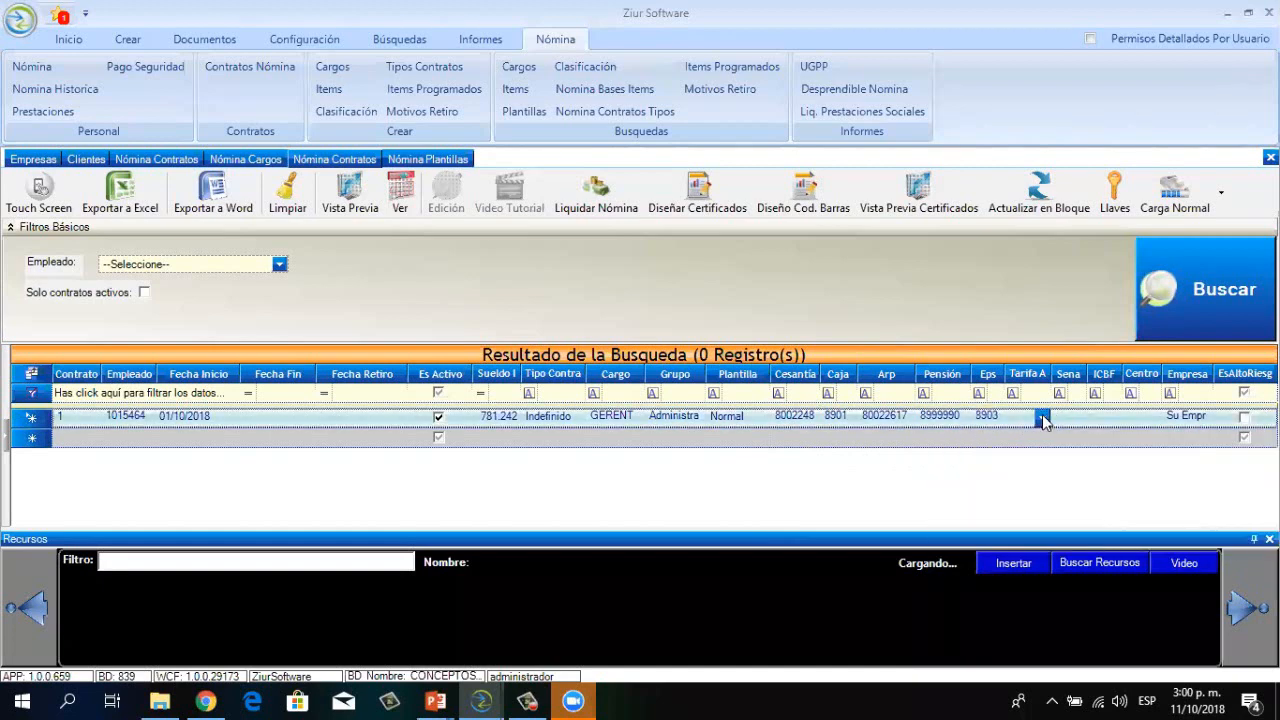
Set risk rate Clase I, Sena 8999, ICBF and company ZIUR SOFTWARE SAS on the contract
click(1042, 418)
click(1045, 437)
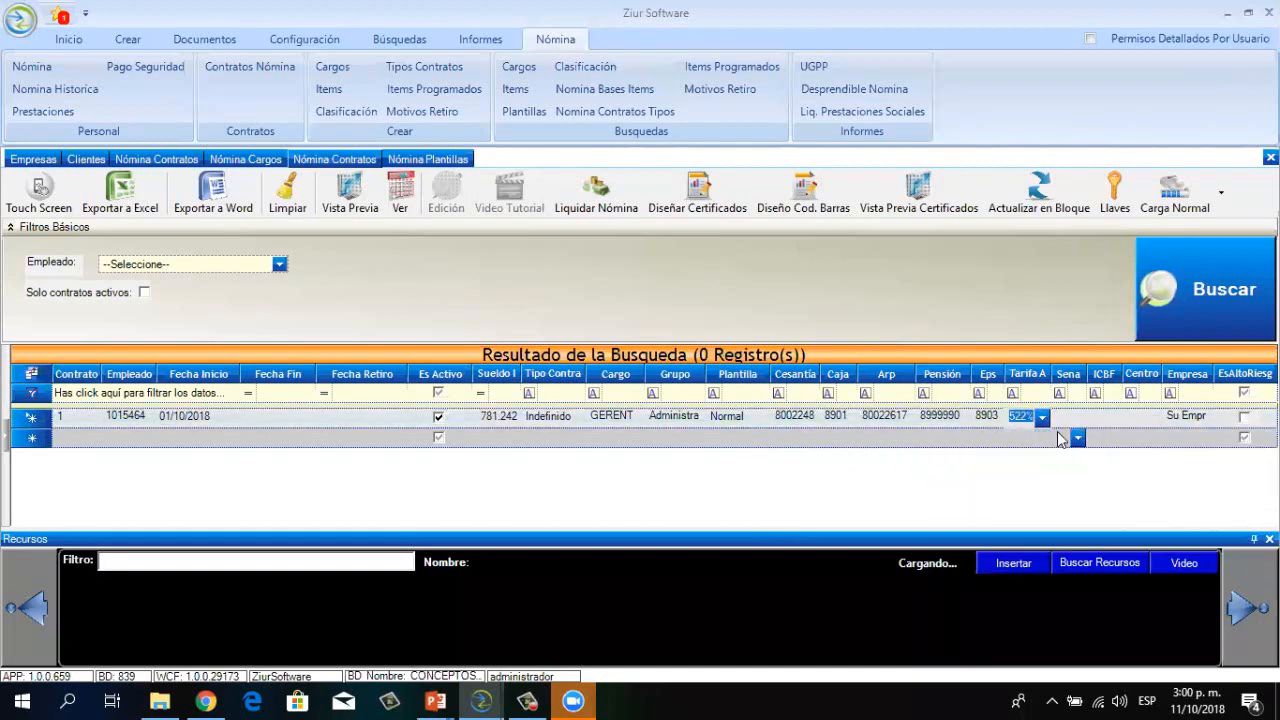
click(1105, 418)
click(1113, 418)
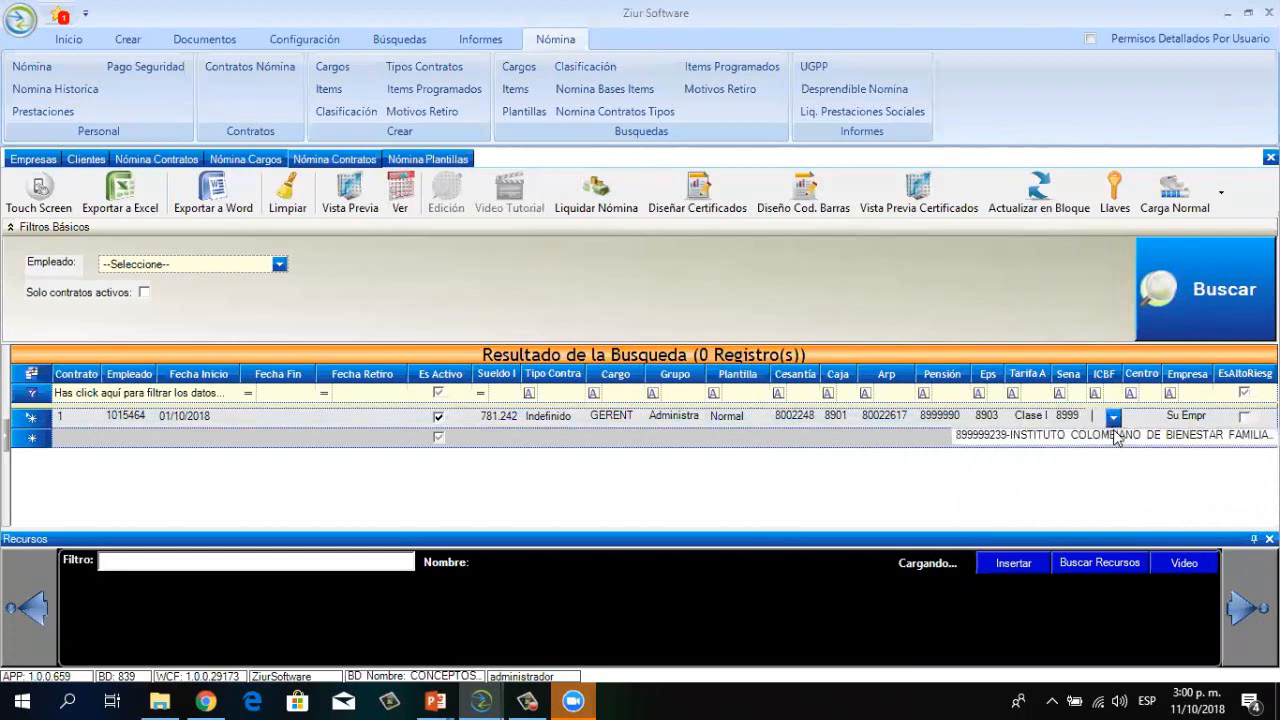
click(1117, 436)
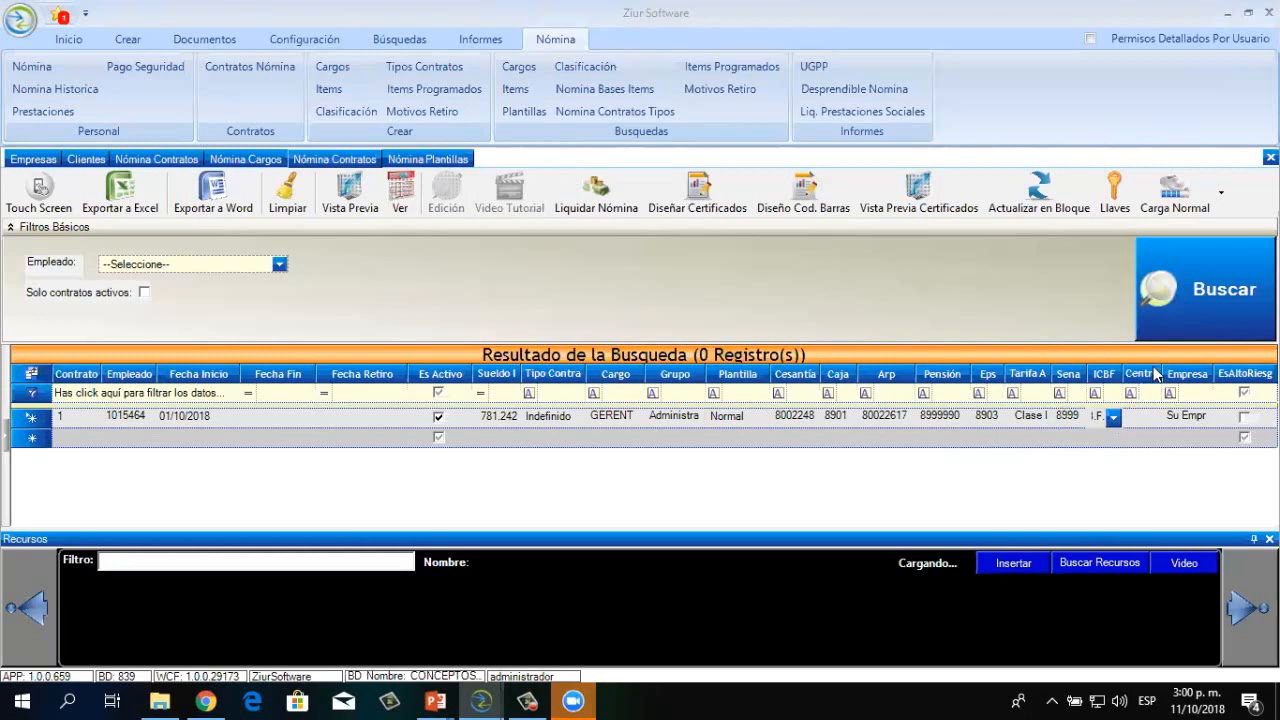
click(1152, 418)
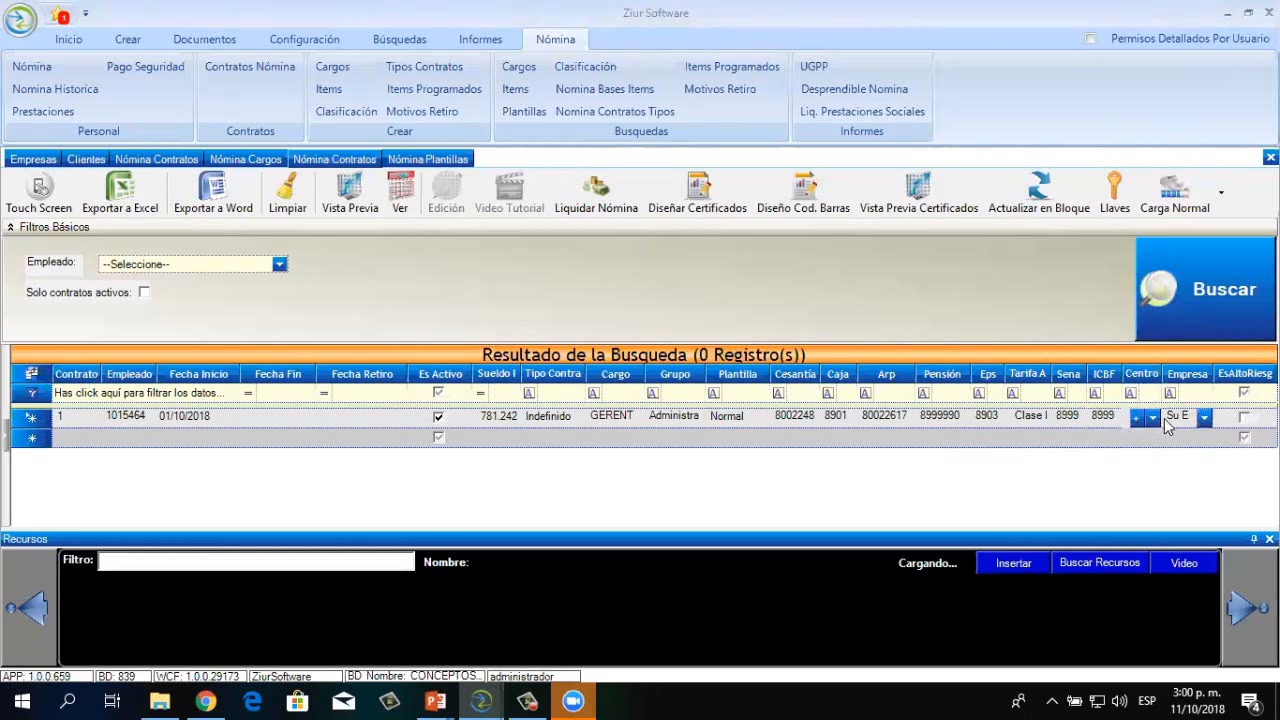
click(1206, 418)
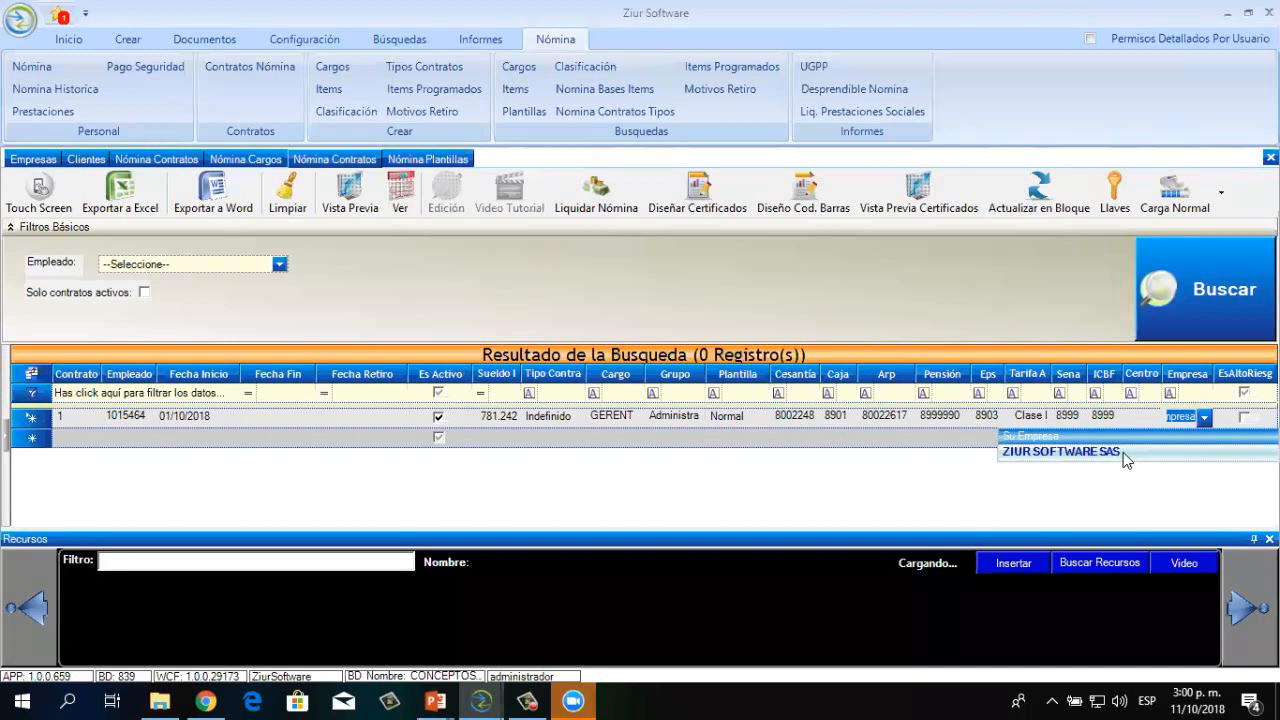
click(1126, 452)
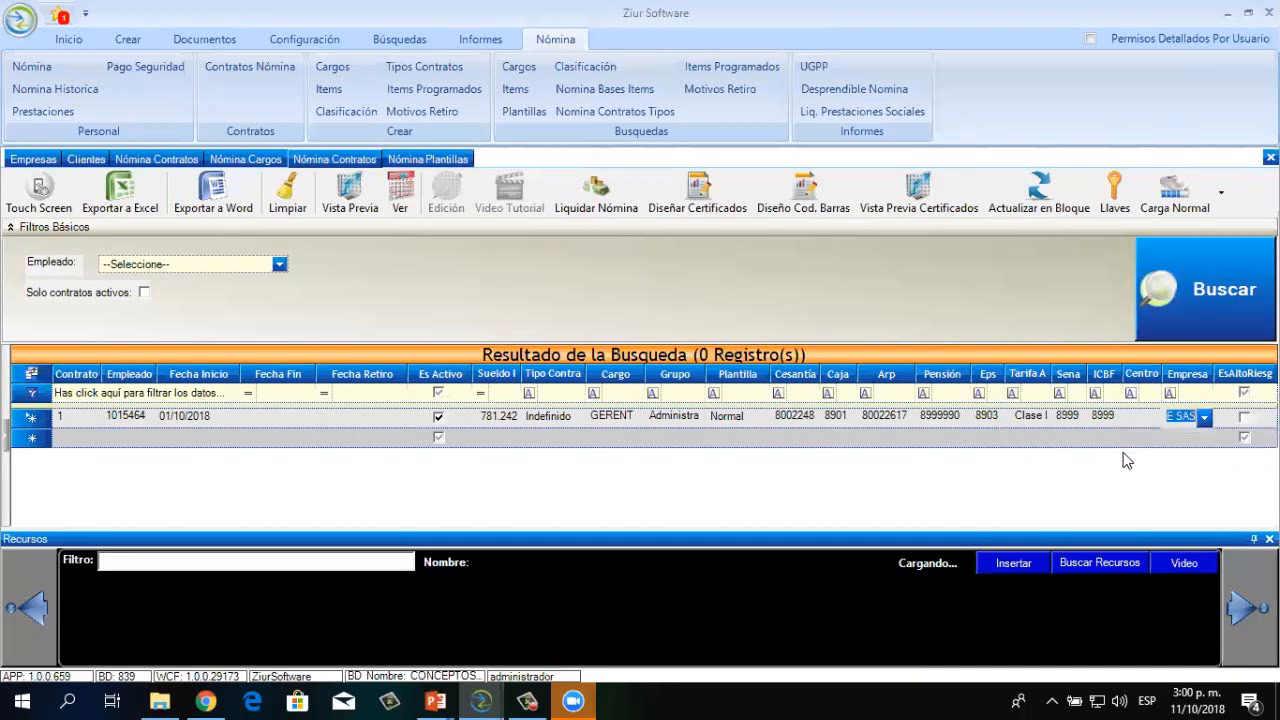
Commit the contract, close the Recursos panel, and rerun the search to list 1 record
click(1193, 289)
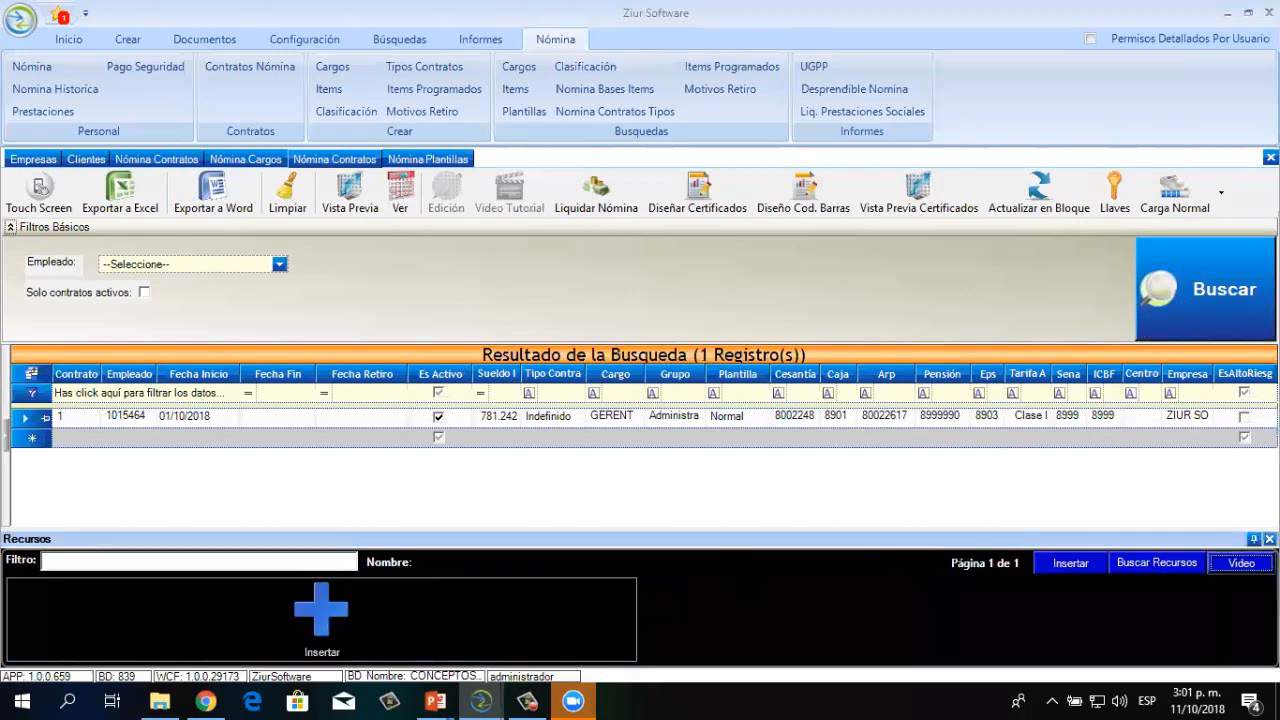
click(1270, 539)
click(1177, 294)
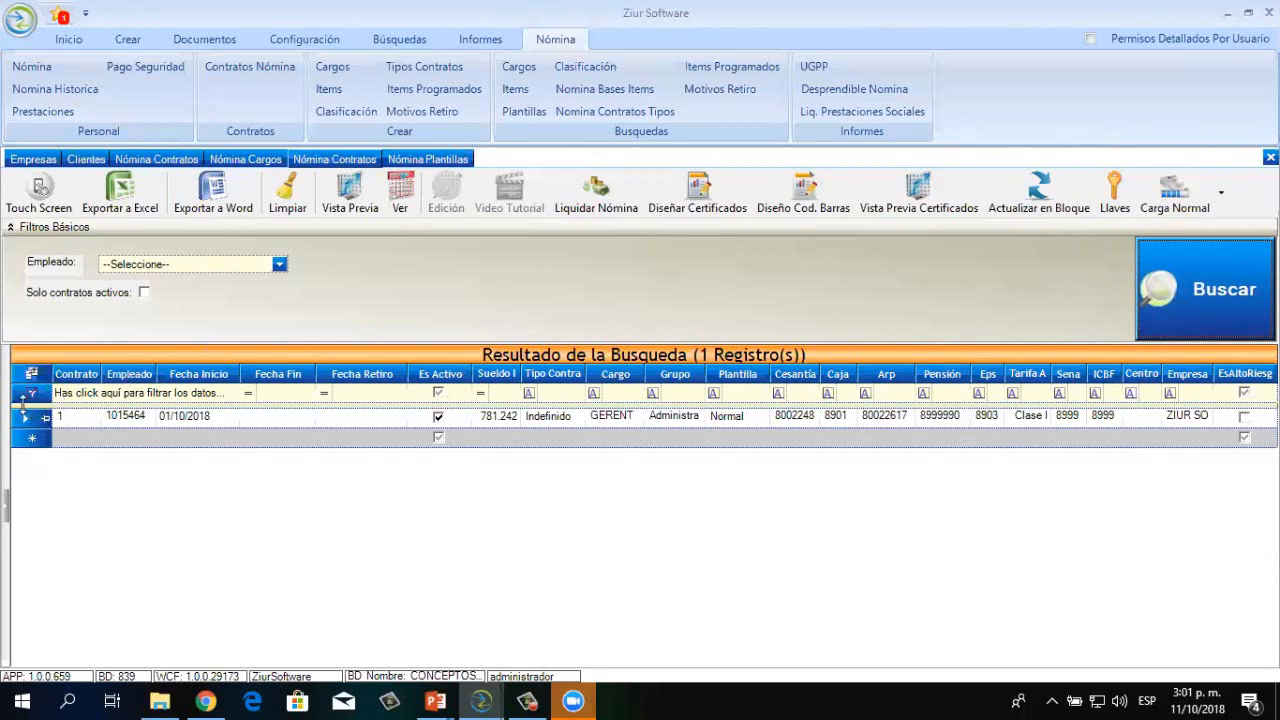
Select contract 1 and set ZIUR SOFTWARE SAS as company and the employee as preparer
click(27, 420)
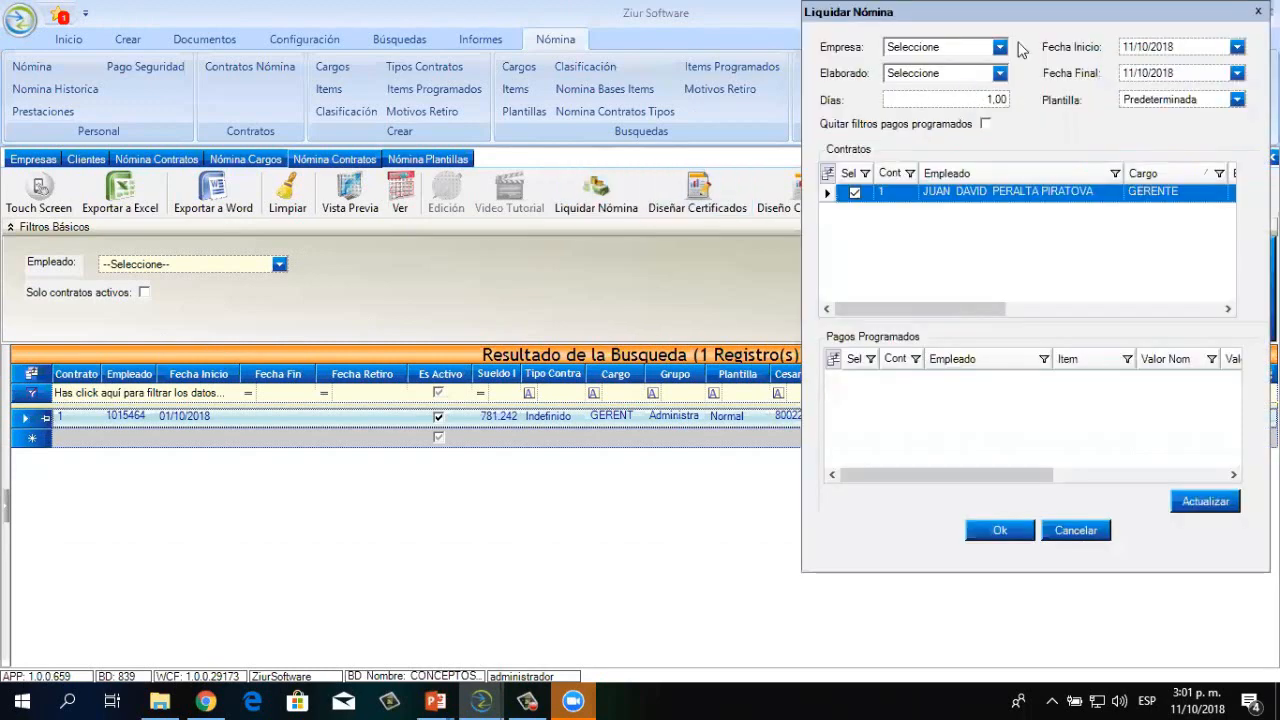
click(999, 47)
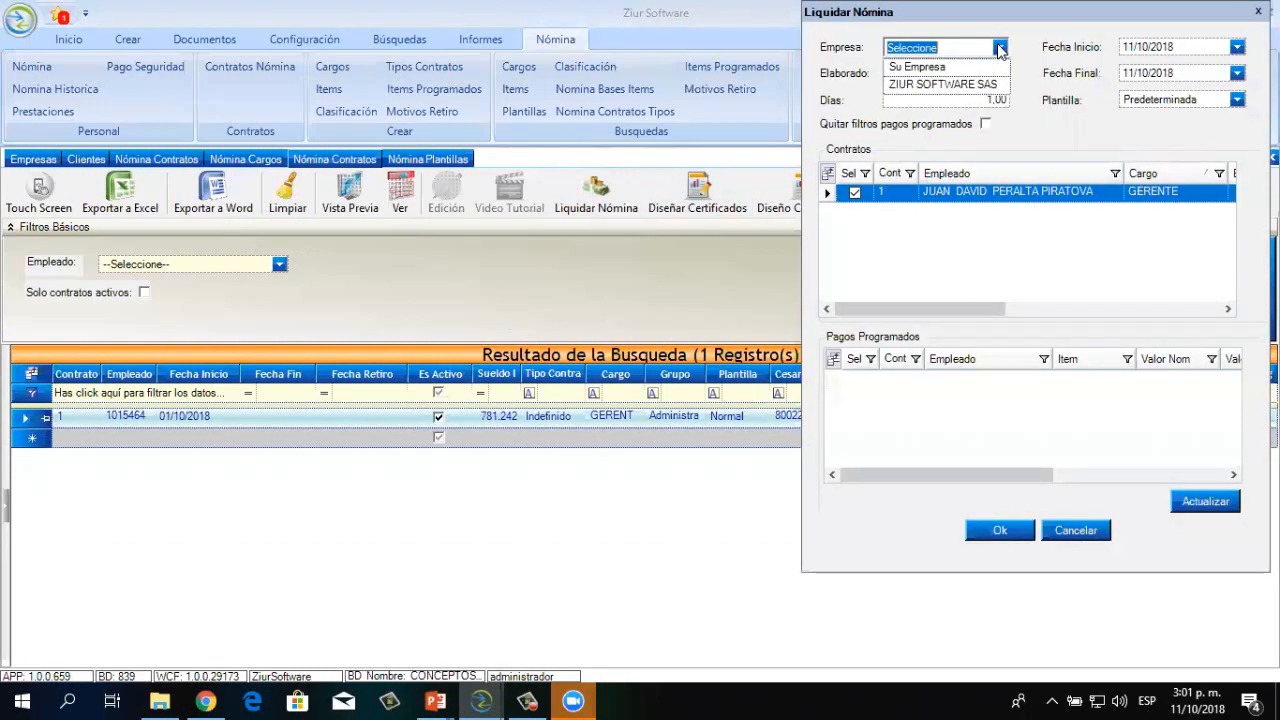
click(944, 86)
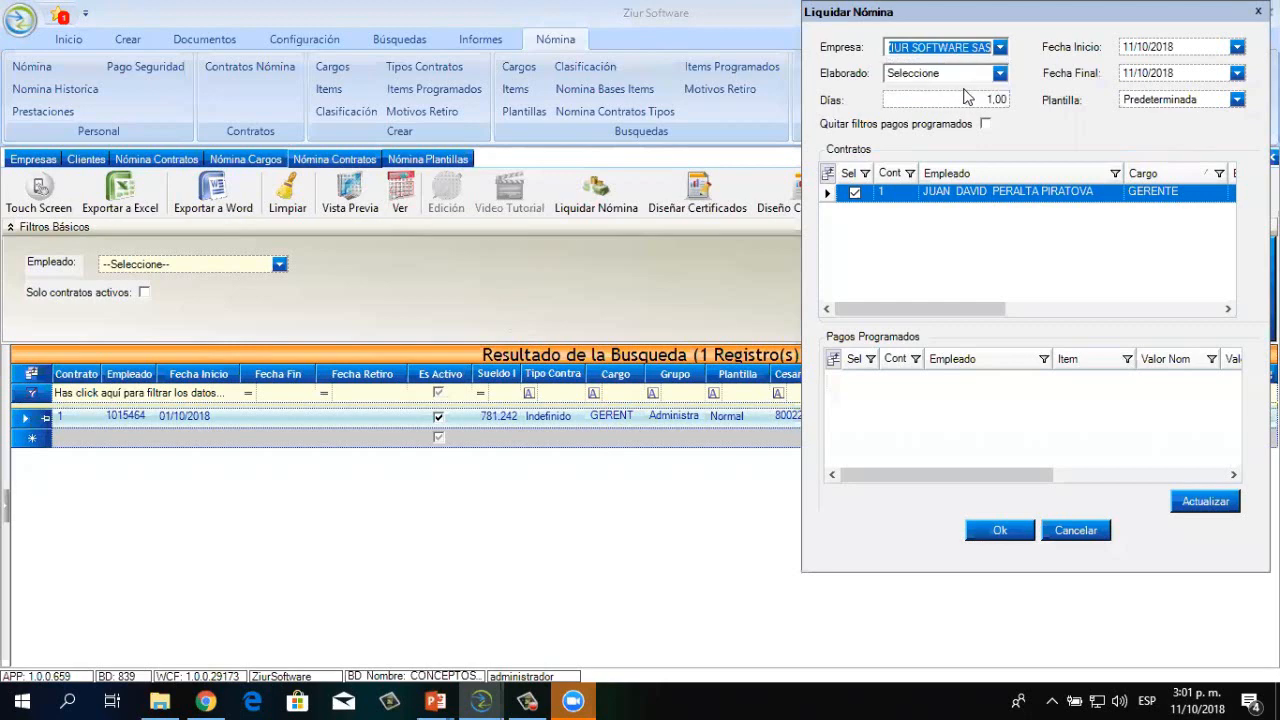
click(999, 74)
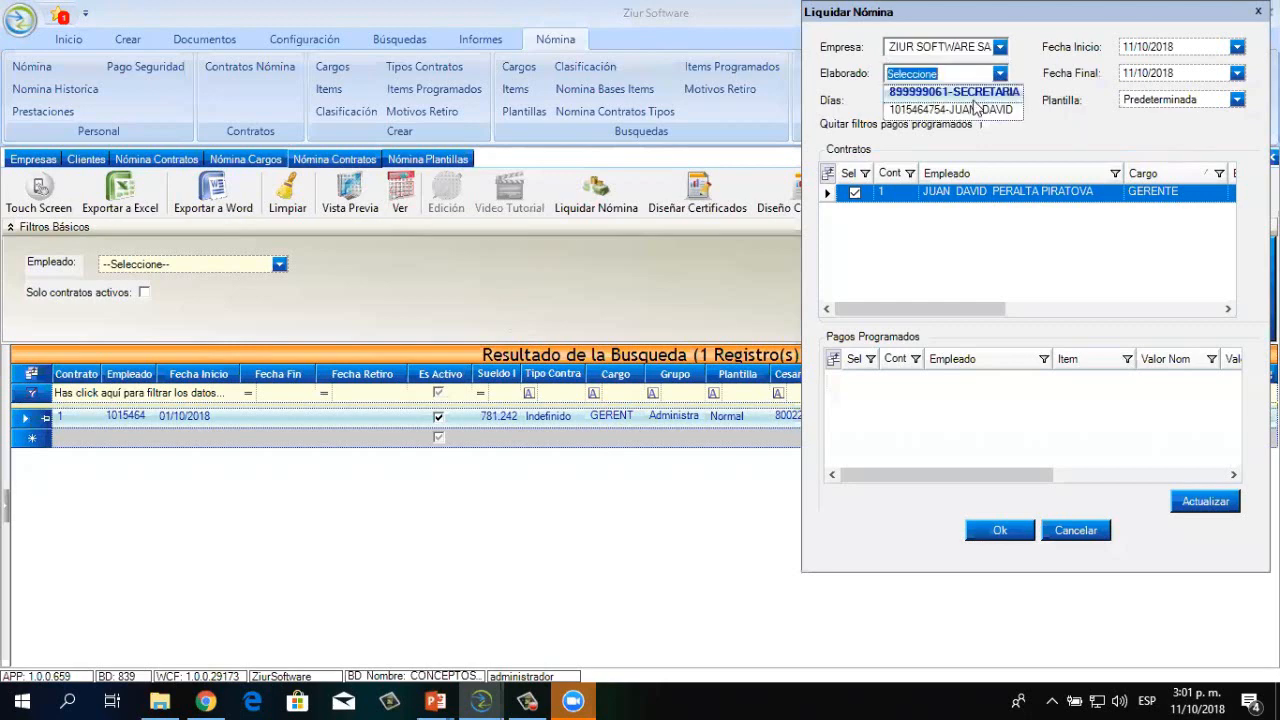
click(977, 110)
Settle payroll for 01/10/2018 to 15/10/2018, giving 15 days and 403.477 net pay
click(1238, 47)
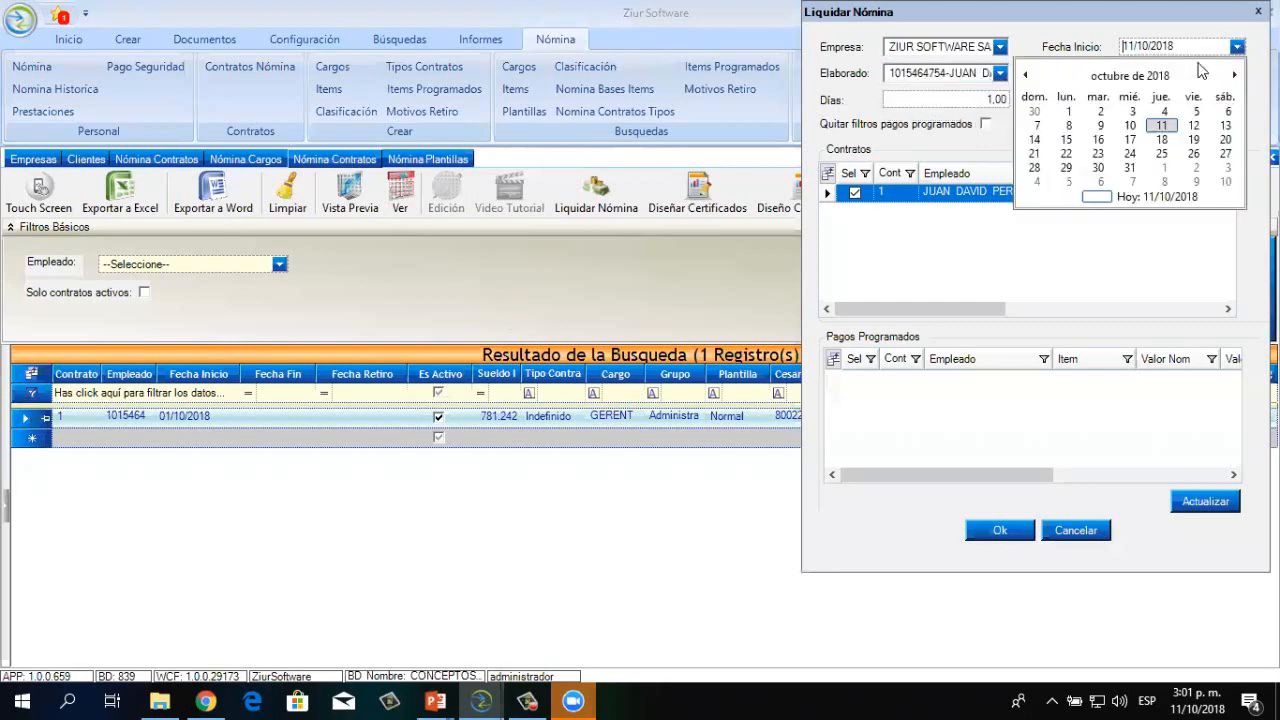
click(1114, 82)
click(1100, 172)
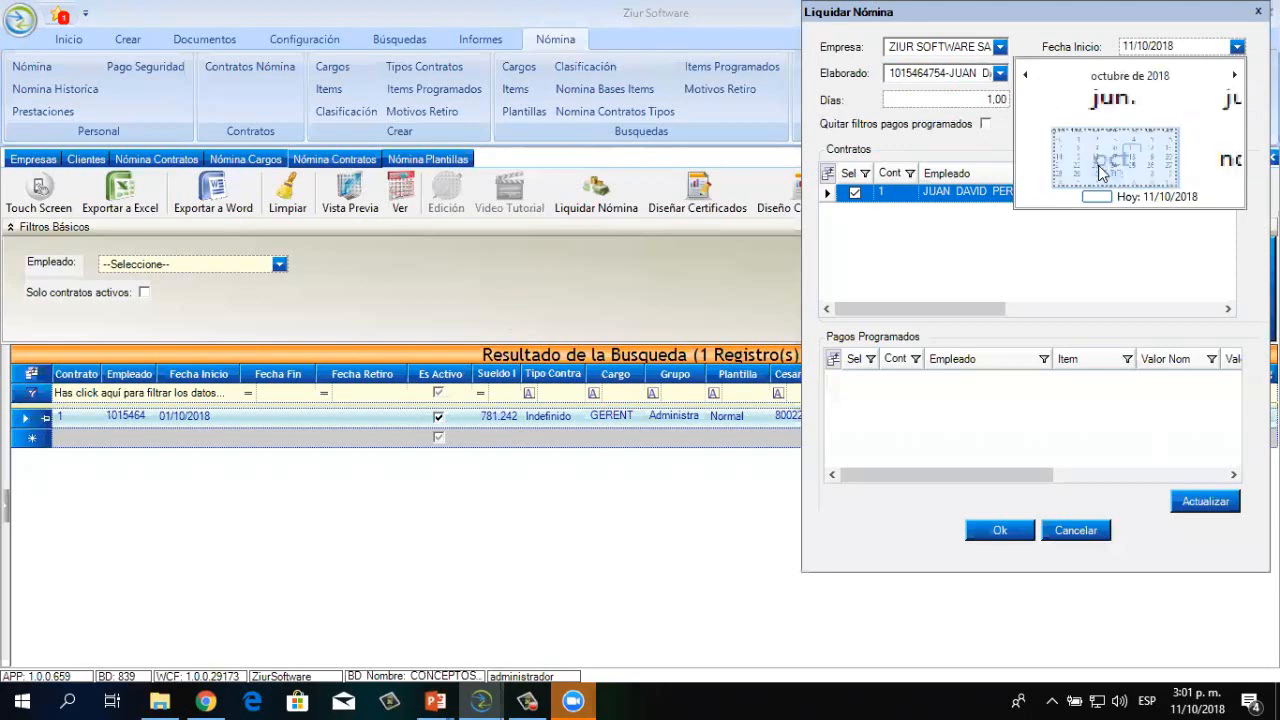
click(1066, 116)
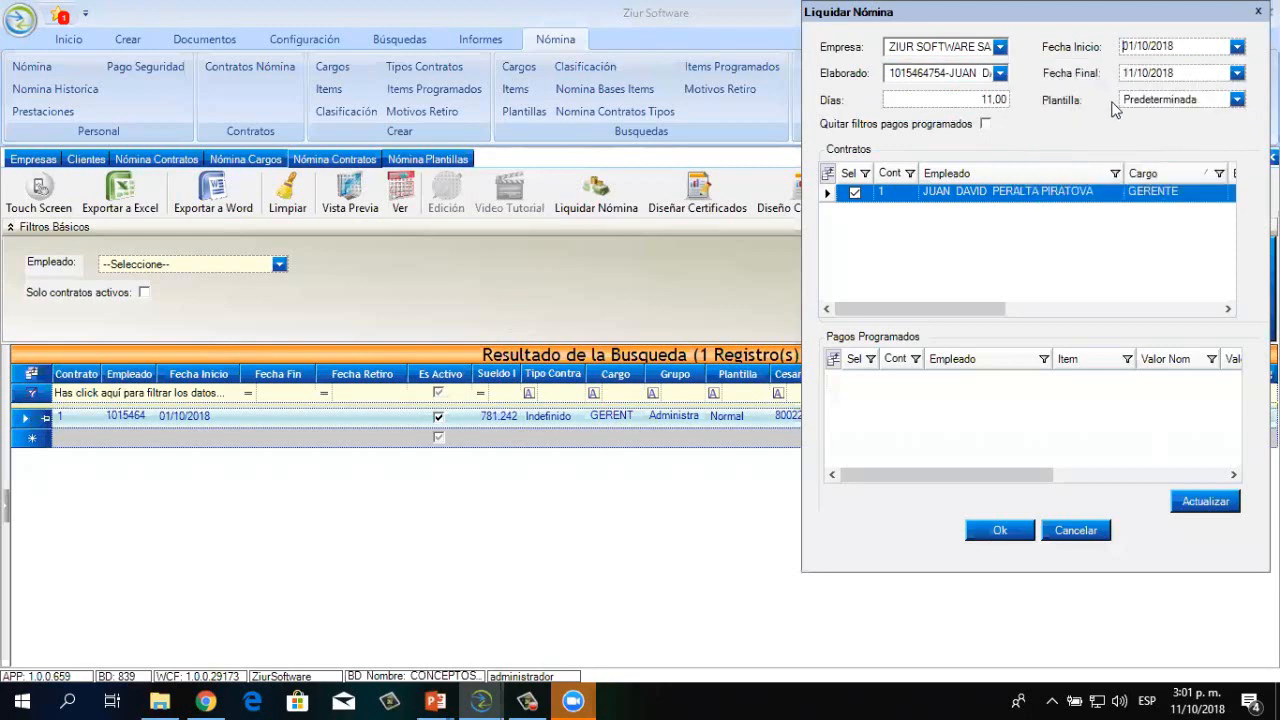
click(1237, 73)
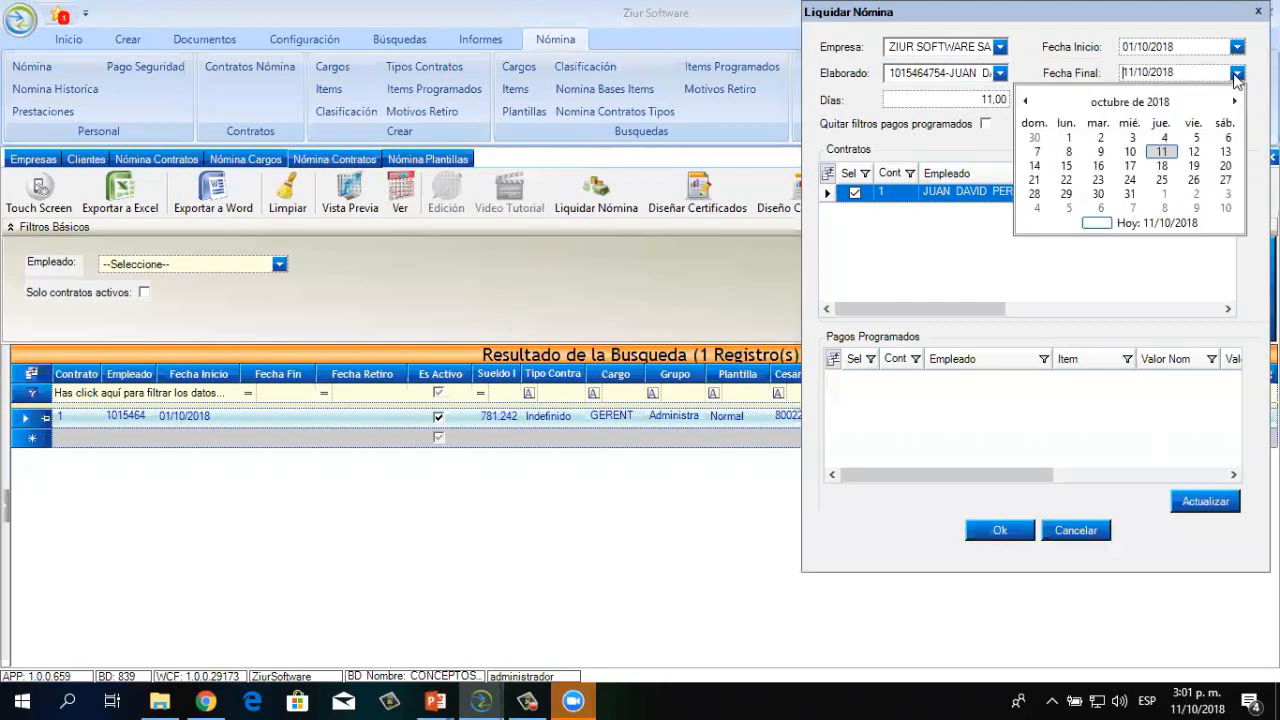
click(1066, 166)
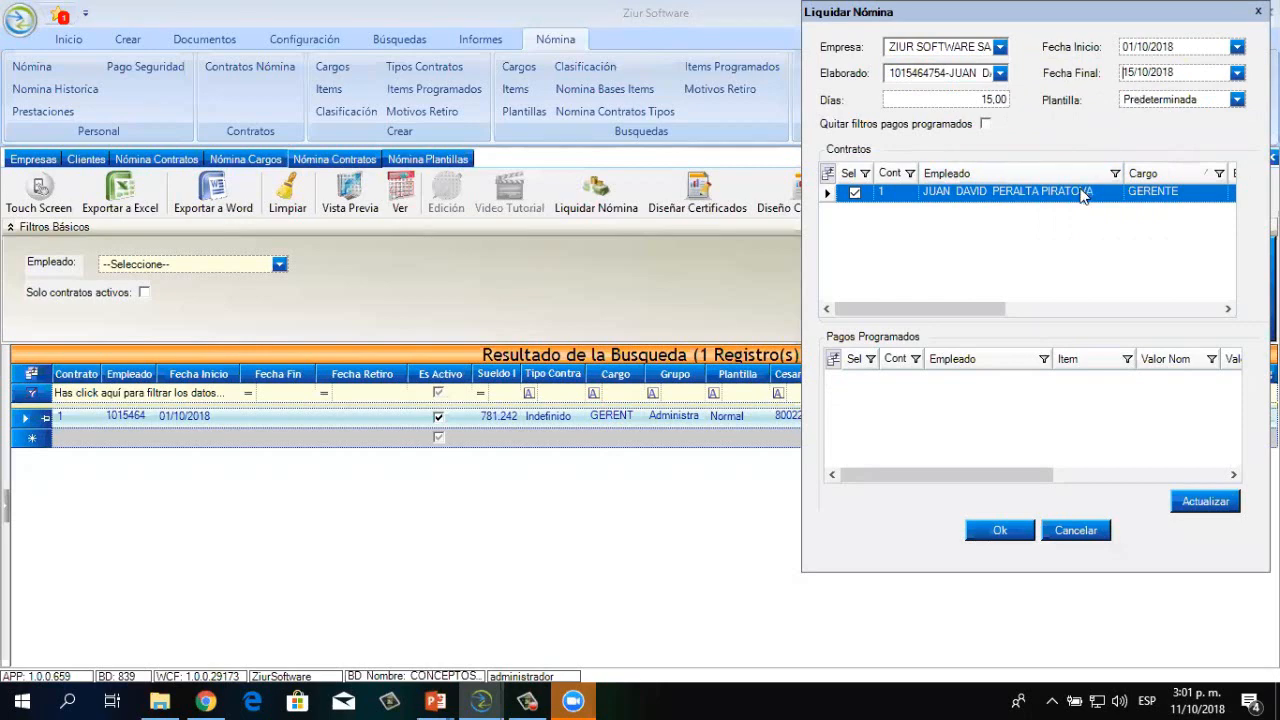
click(997, 533)
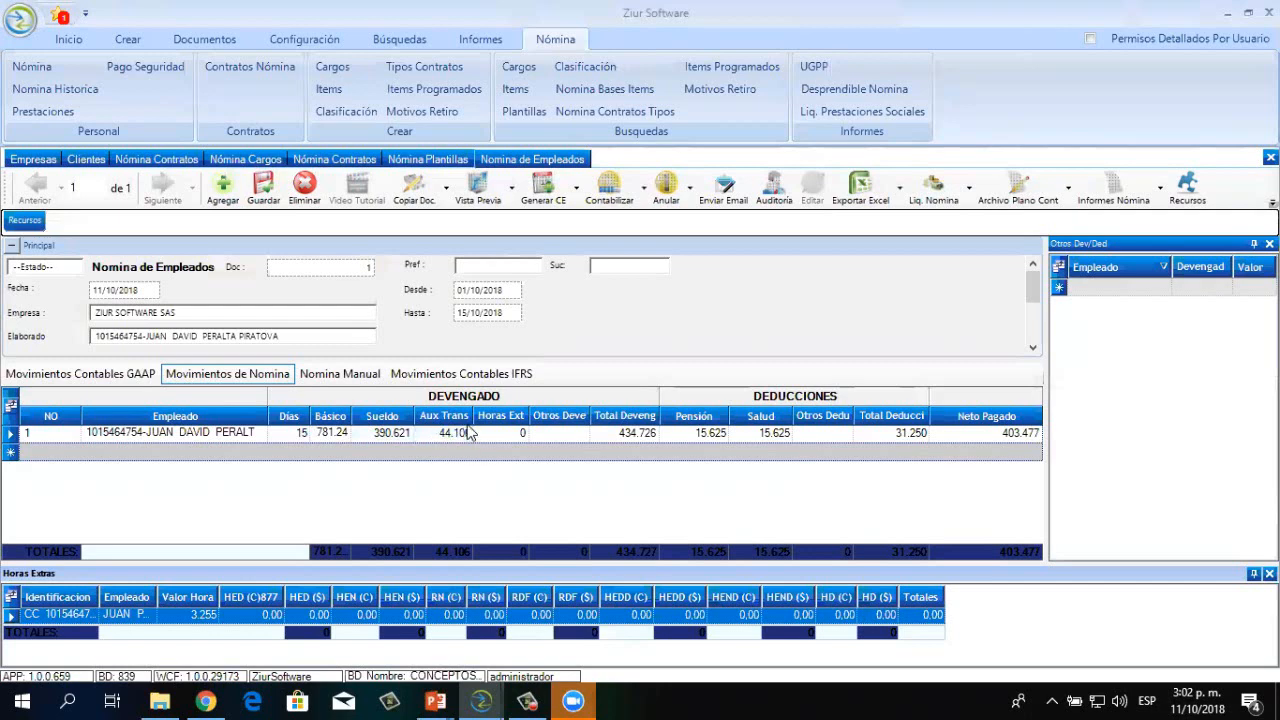
Widen the Aux Trans column and show the manual lines SUELDOS 390.621 and AUXILIO DE TRANS 44.106
drag(474, 418, 485, 419)
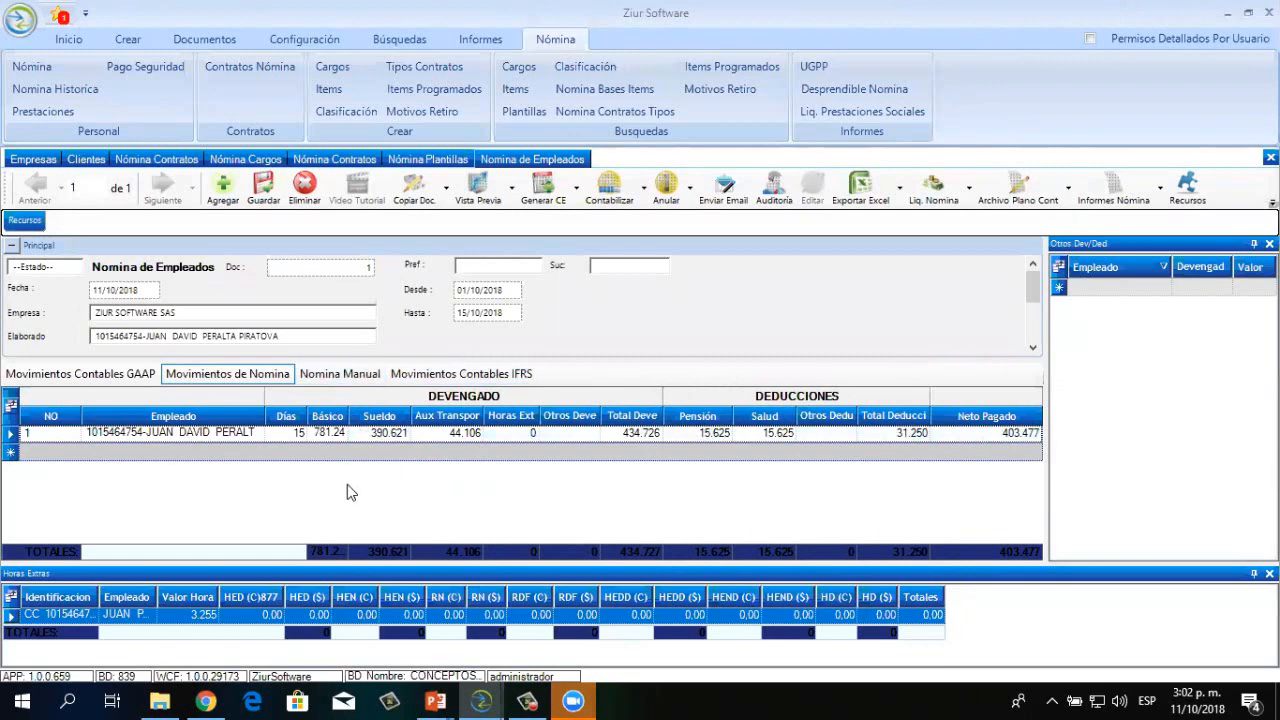
click(343, 375)
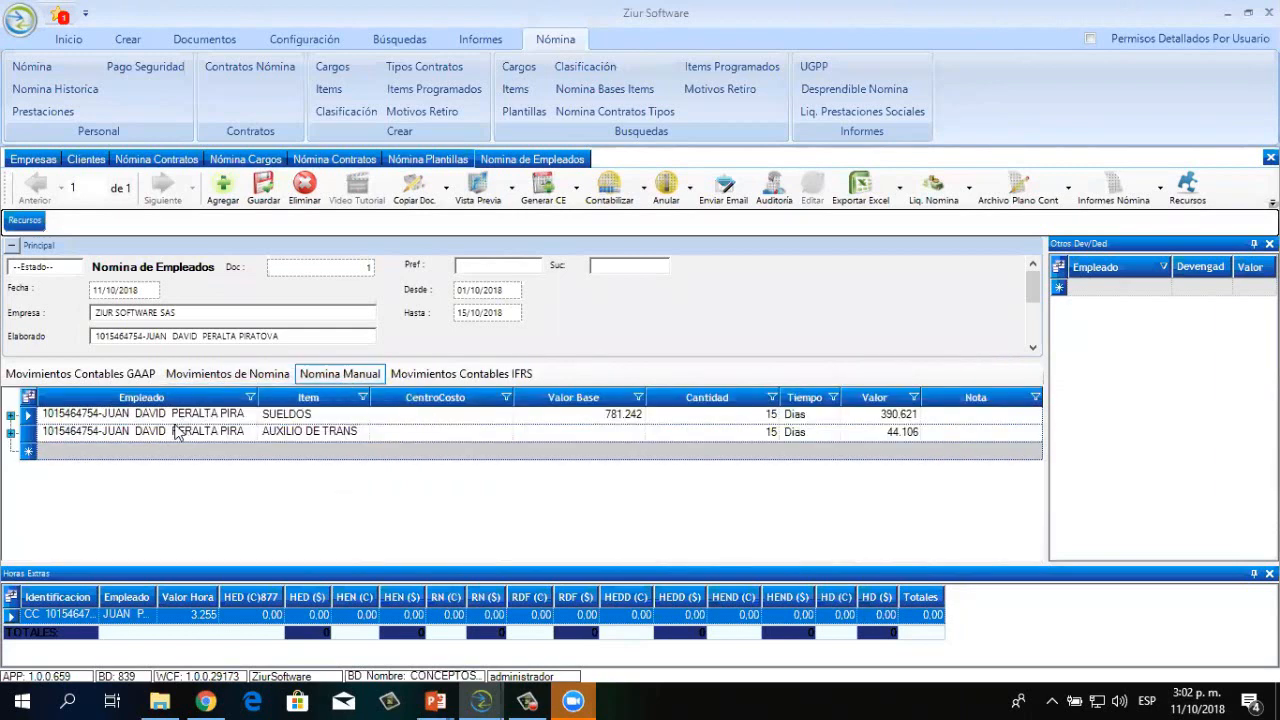
Expand the SUELDOS manual line and scroll through its pension and provision rows
click(418, 456)
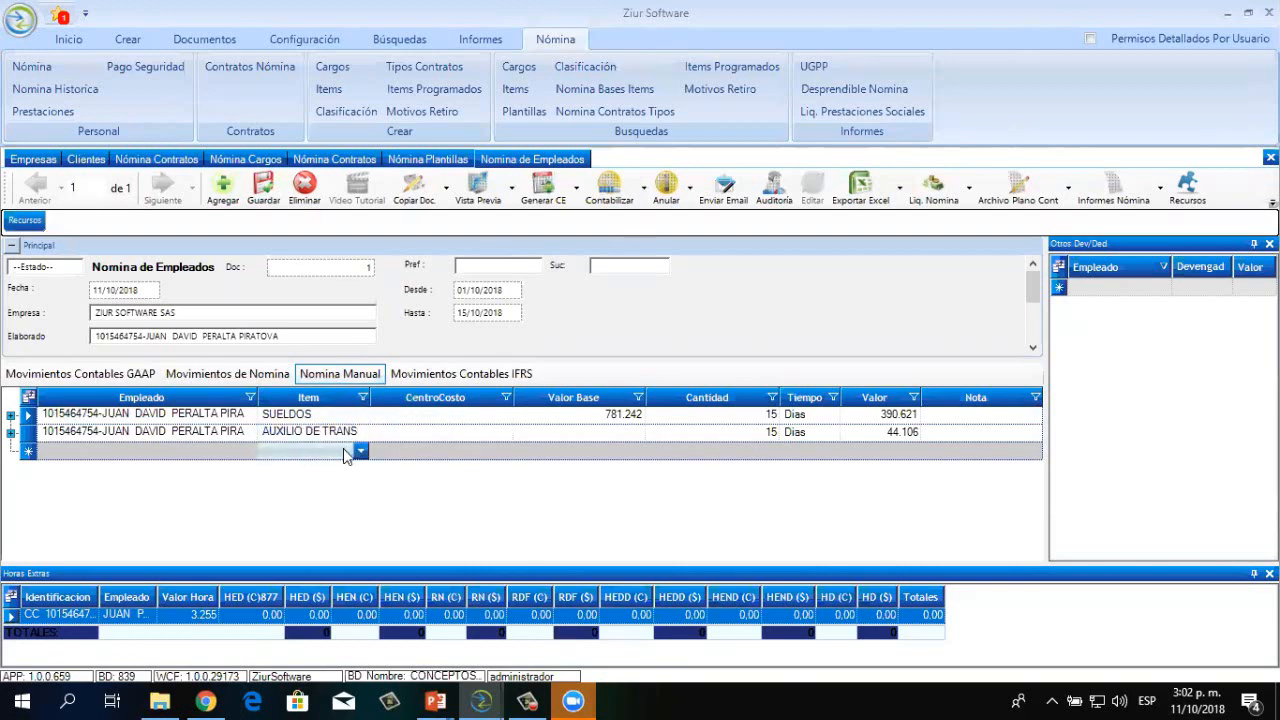
click(10, 418)
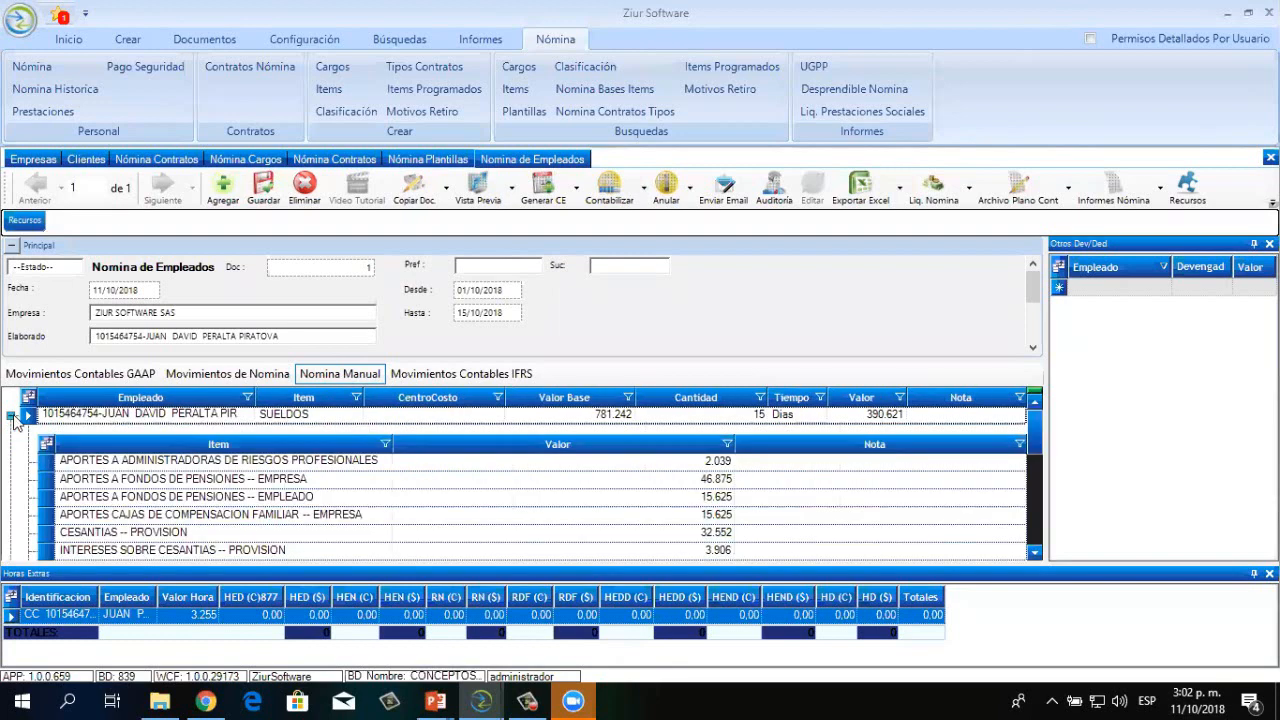
click(1034, 552)
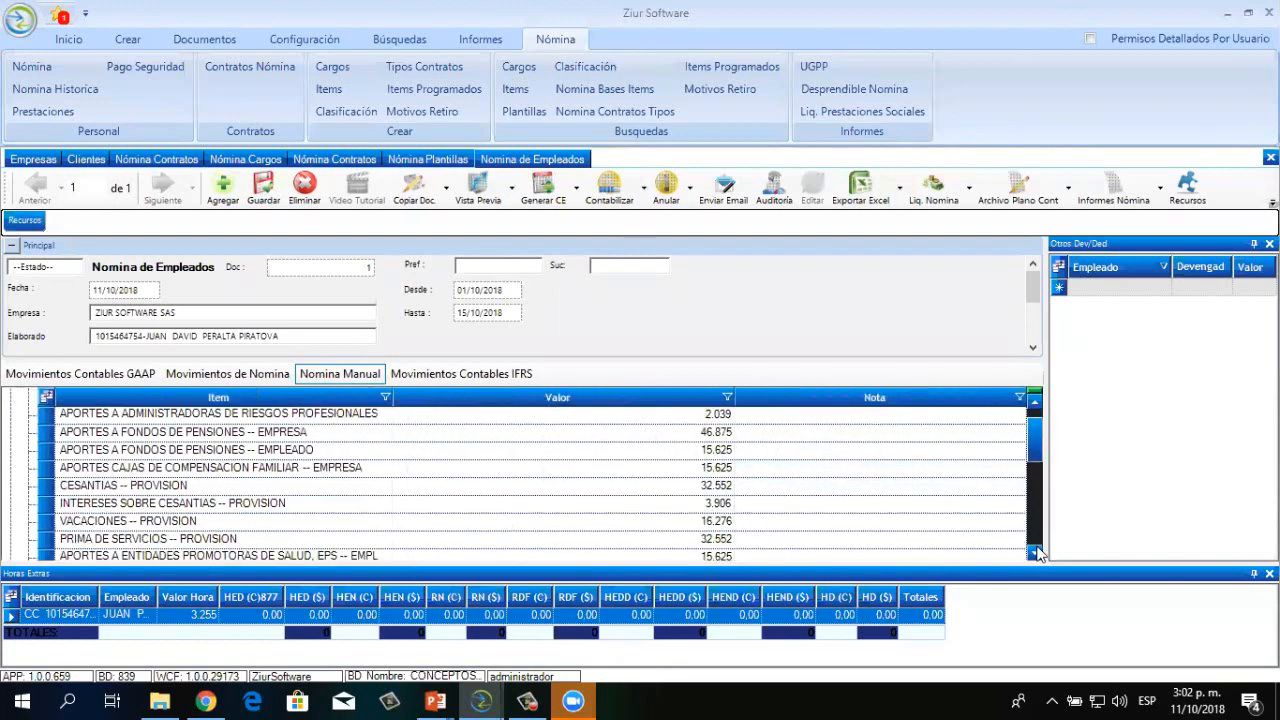
click(1034, 552)
click(1034, 552)
click(1034, 552)
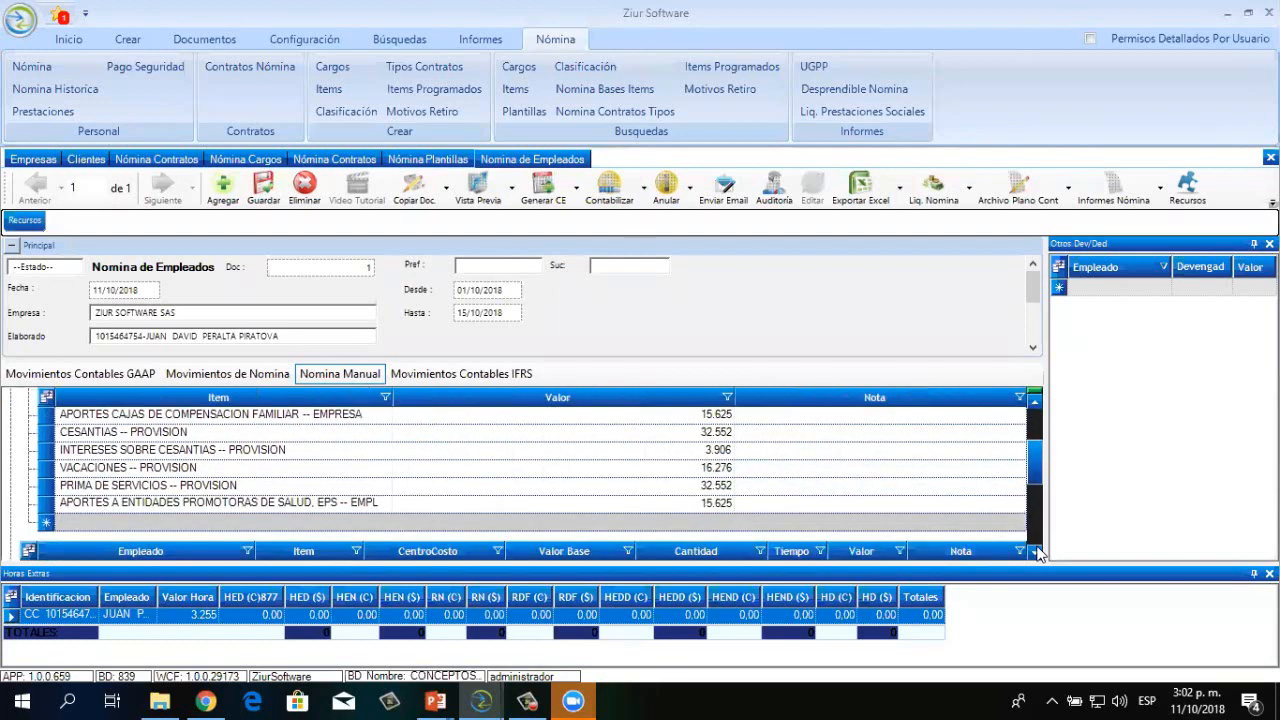
click(1035, 402)
click(1035, 402)
click(1035, 402)
click(1035, 403)
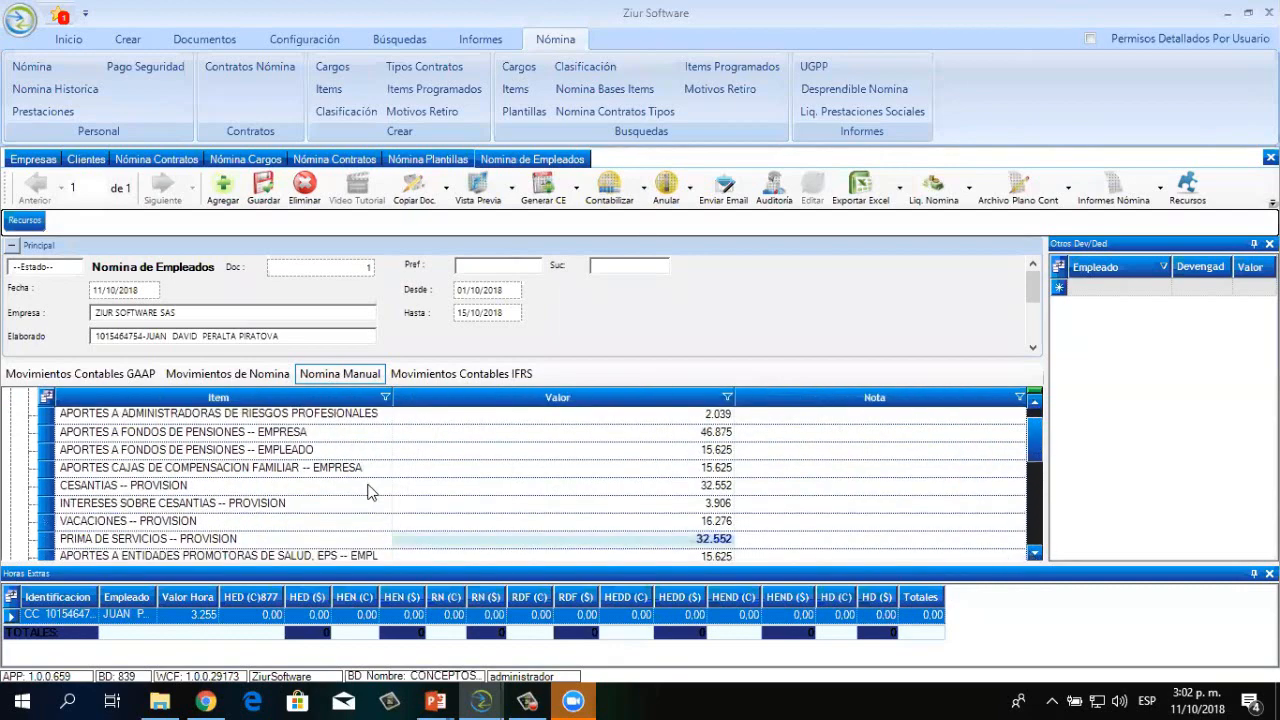
Select the CESANTIAS through VACACIONES and PRIMA DE SERVICIOS provisions, then return to Movimientos de Nomina
click(44, 487)
drag(44, 490, 55, 541)
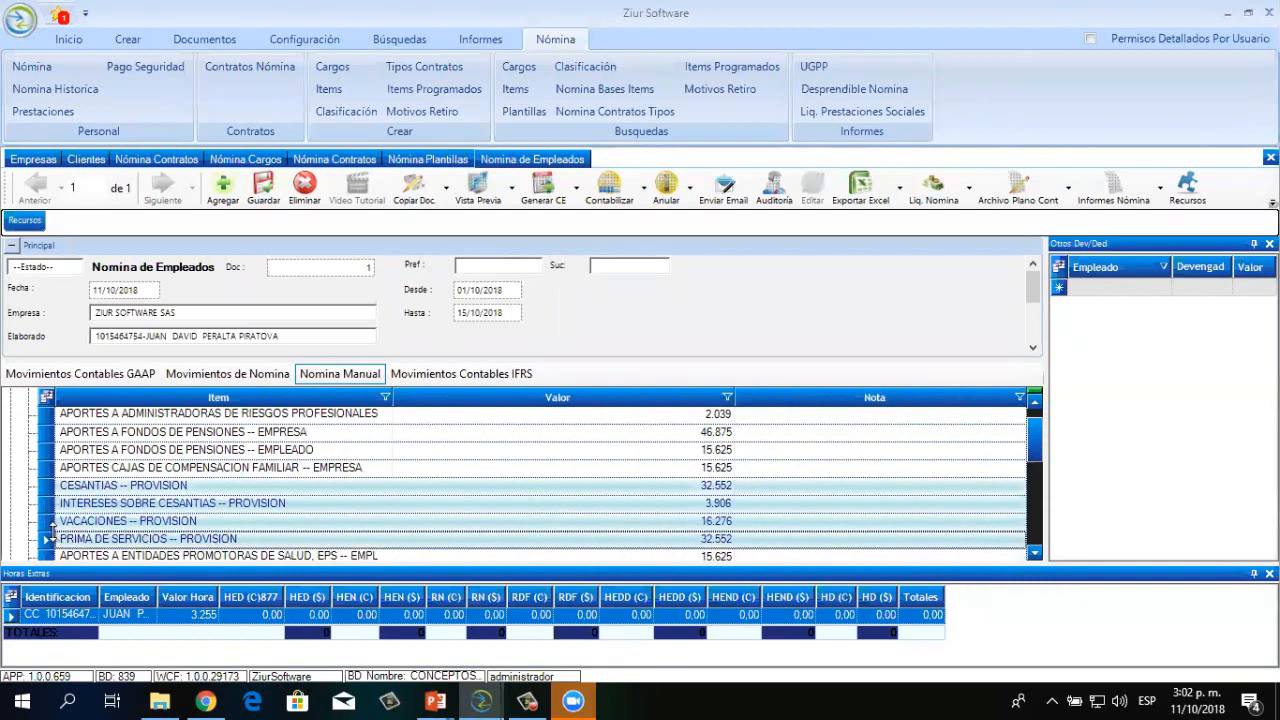
click(258, 469)
click(442, 471)
click(1034, 552)
scroll(1034, 552, down, 1)
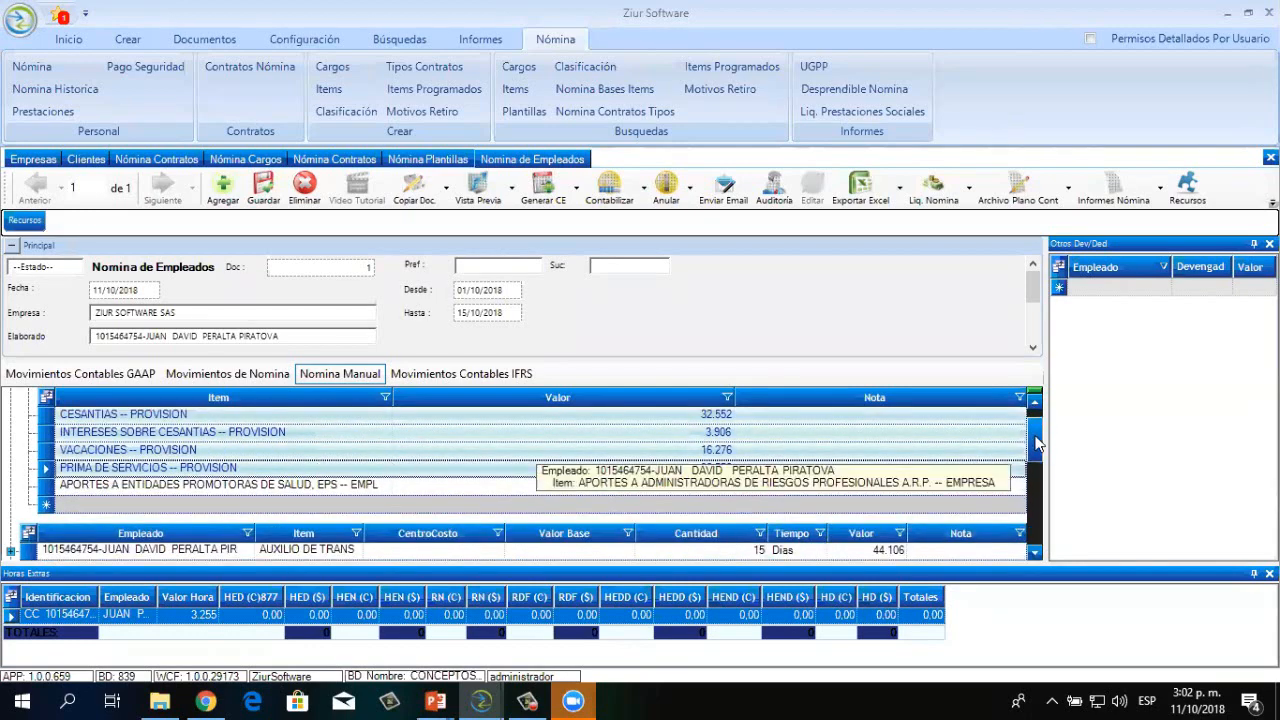
scroll(1036, 445, up, 1)
scroll(1036, 430, up, 1)
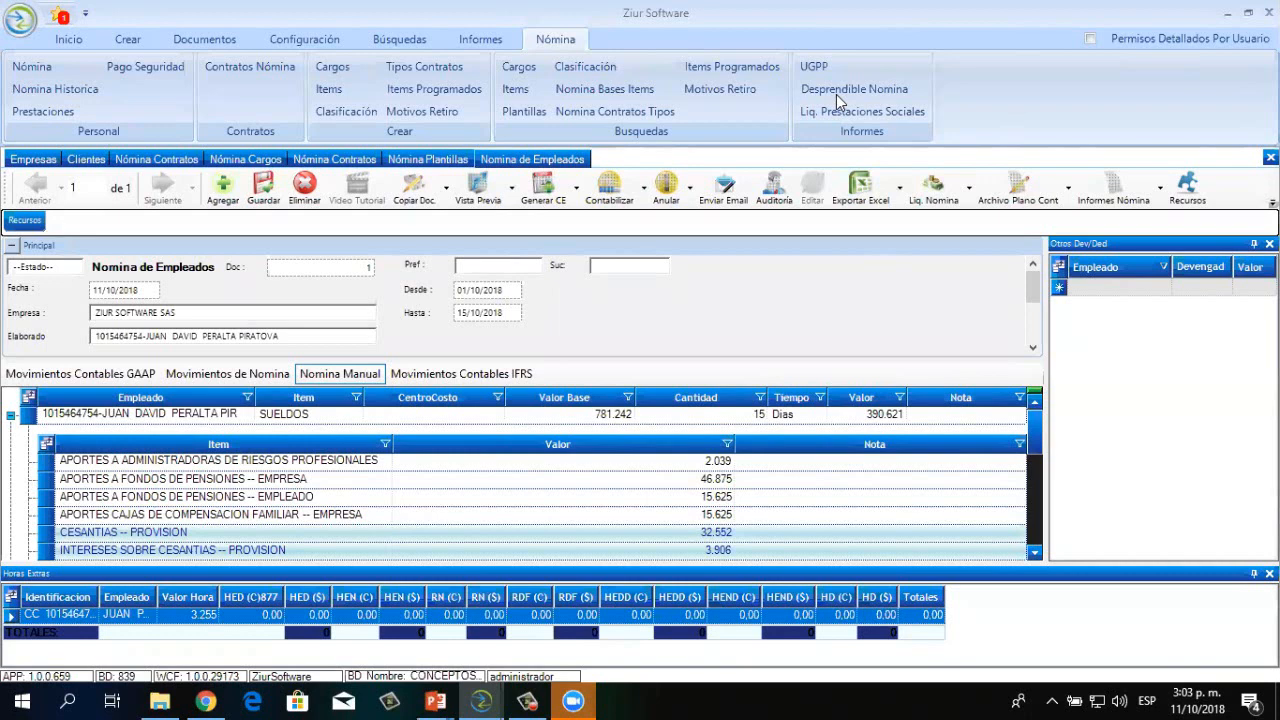
click(222, 387)
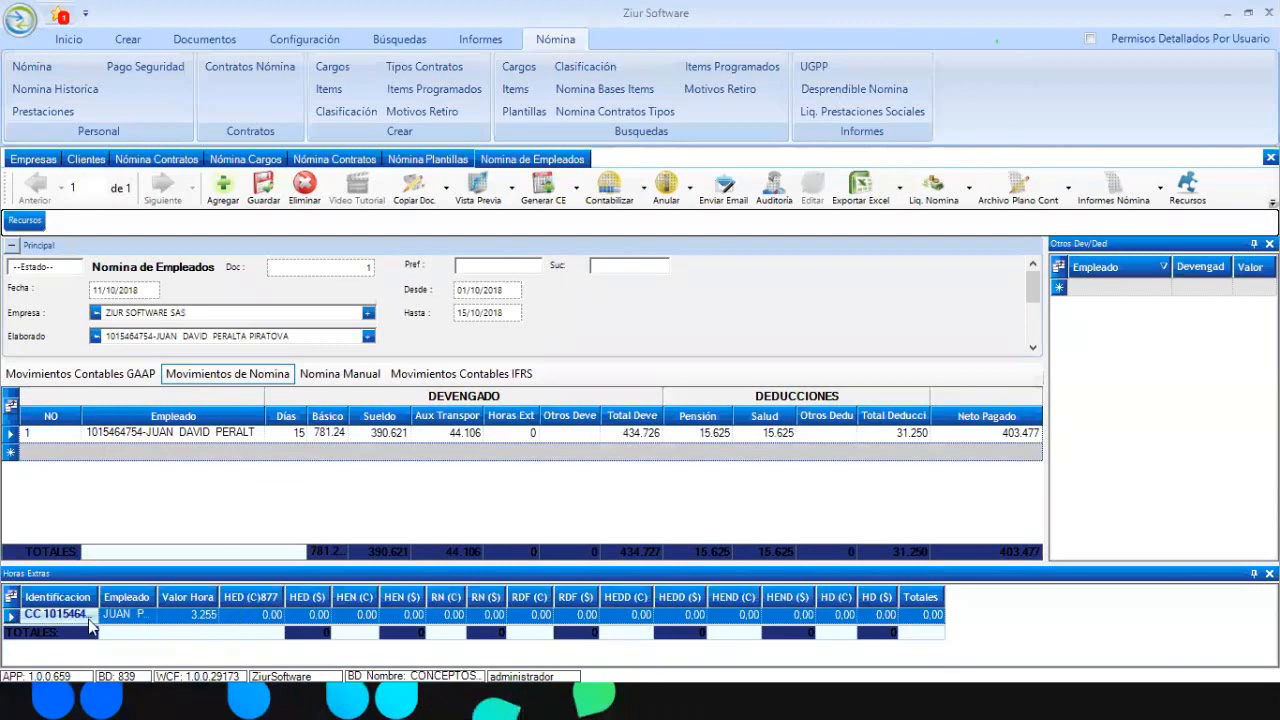
Enter 9 daytime overtime hours worth 36.621, widen the HED ($) column, and begin an Otros Dev/Ded row
click(228, 618)
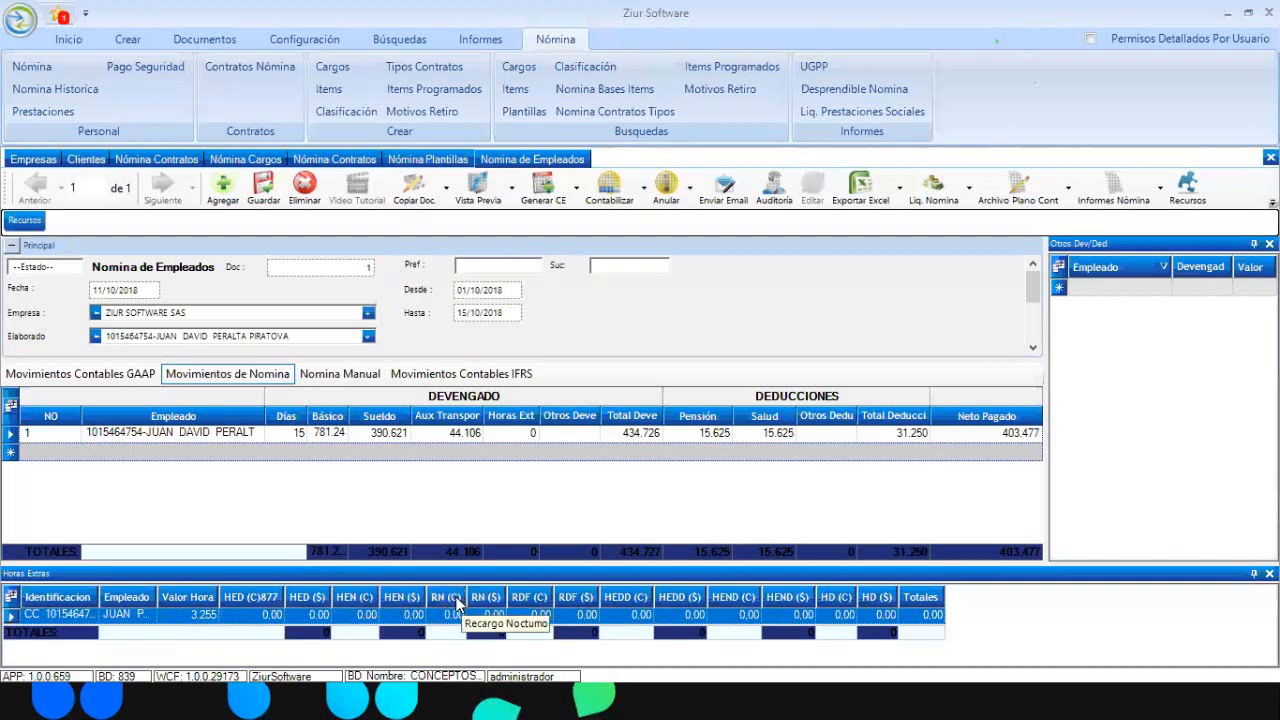
click(270, 612)
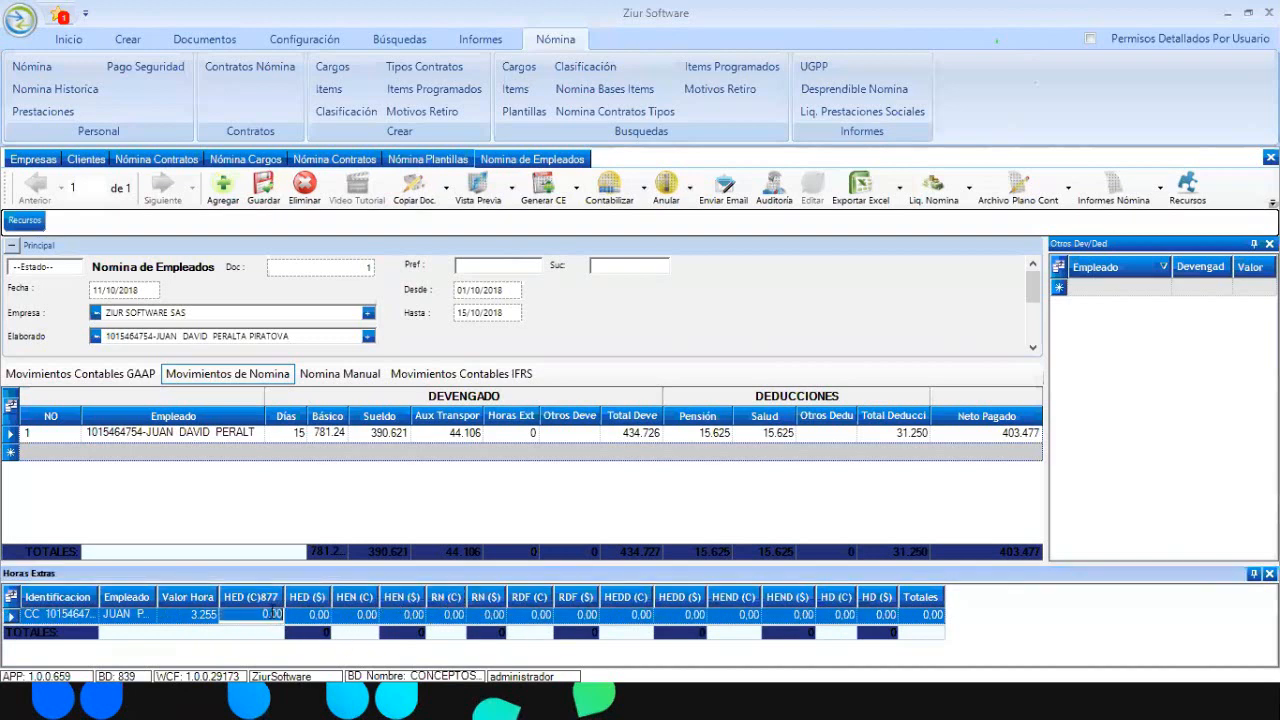
text(9)
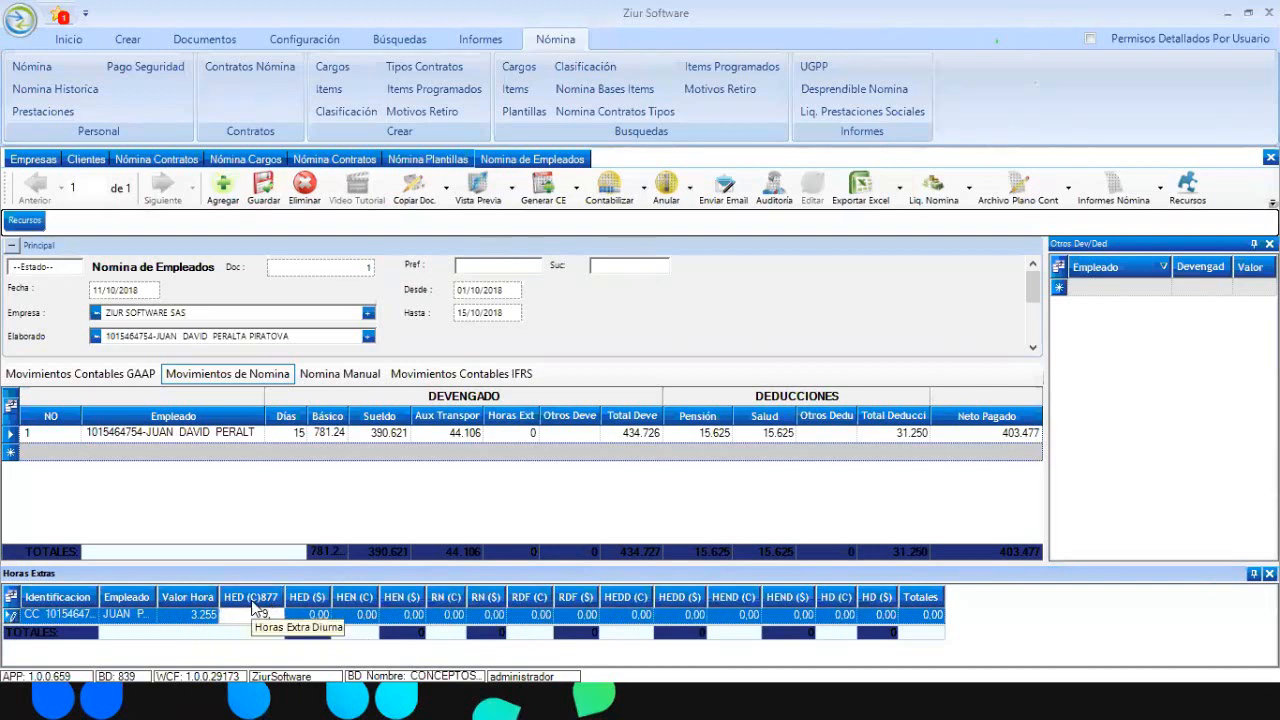
click(326, 611)
drag(329, 597, 397, 605)
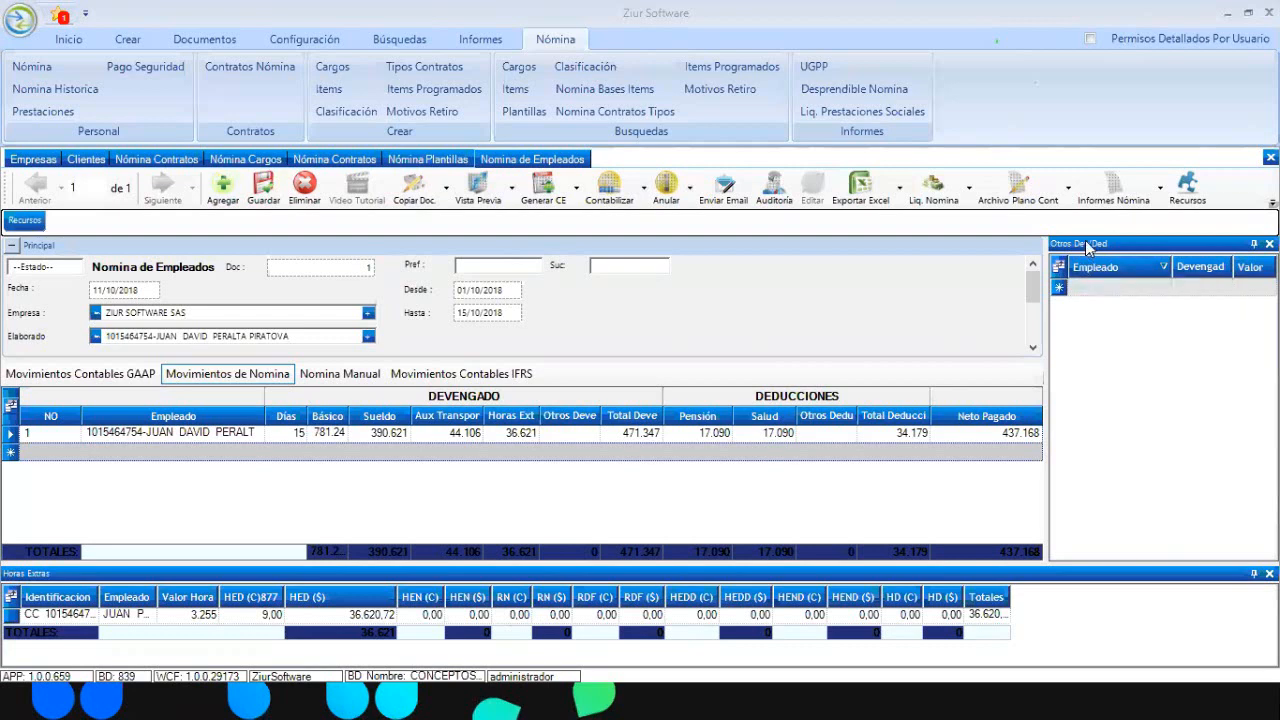
click(1160, 287)
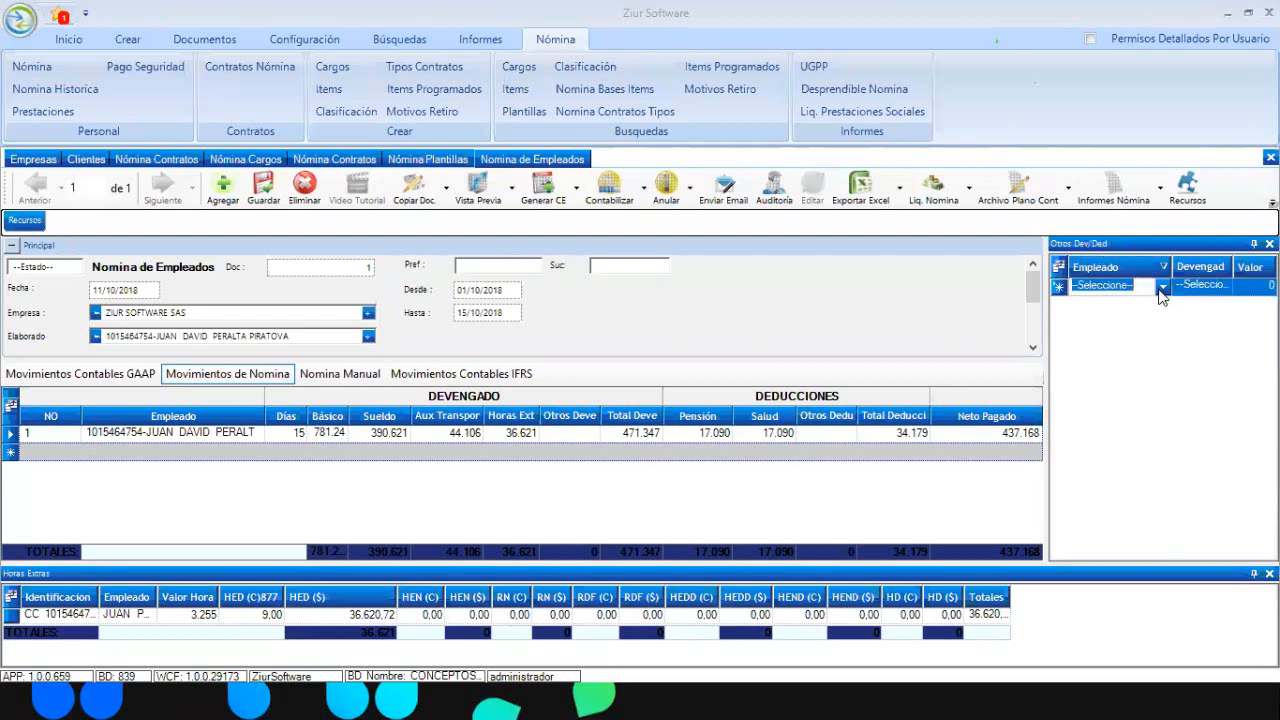
click(1162, 287)
Add a 200.000 COMISIONES earning for the employee in Otros Dev/Ded and widen the Otros Devengados column
click(1150, 301)
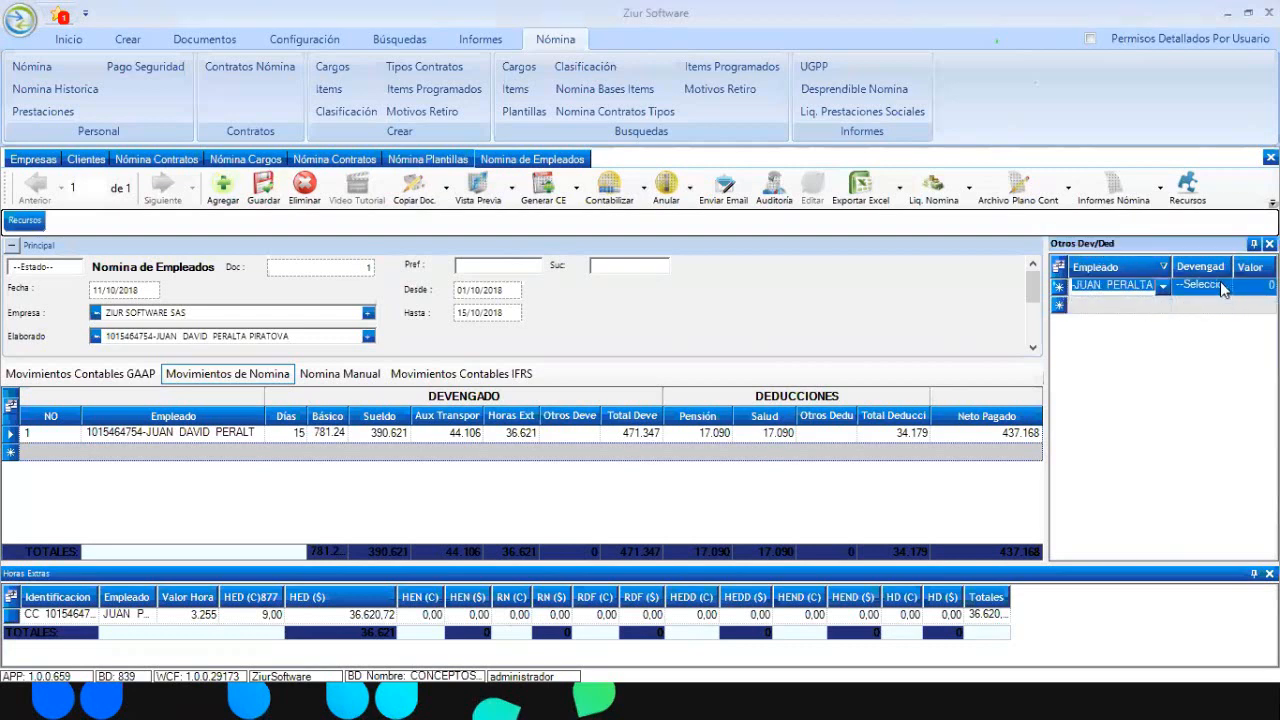
click(1220, 284)
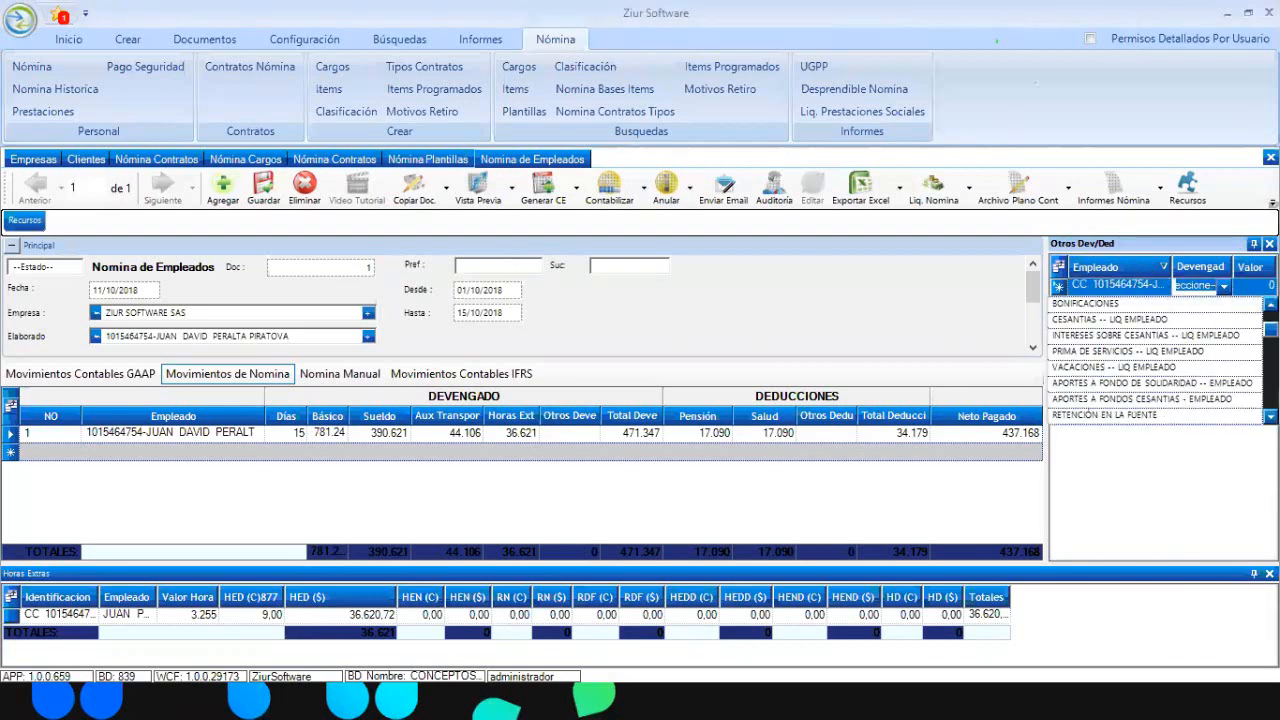
scroll(1150, 340, up, 1)
click(1121, 300)
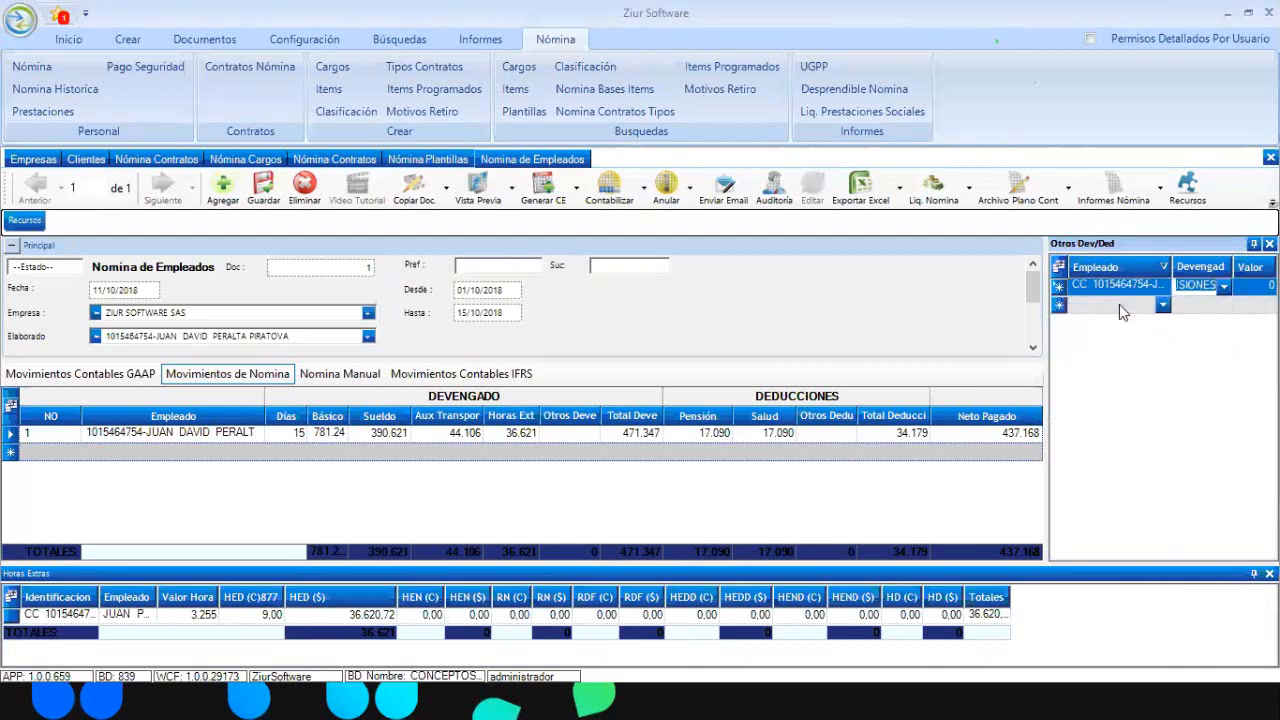
key(BackSpace)
click(1226, 289)
click(1057, 290)
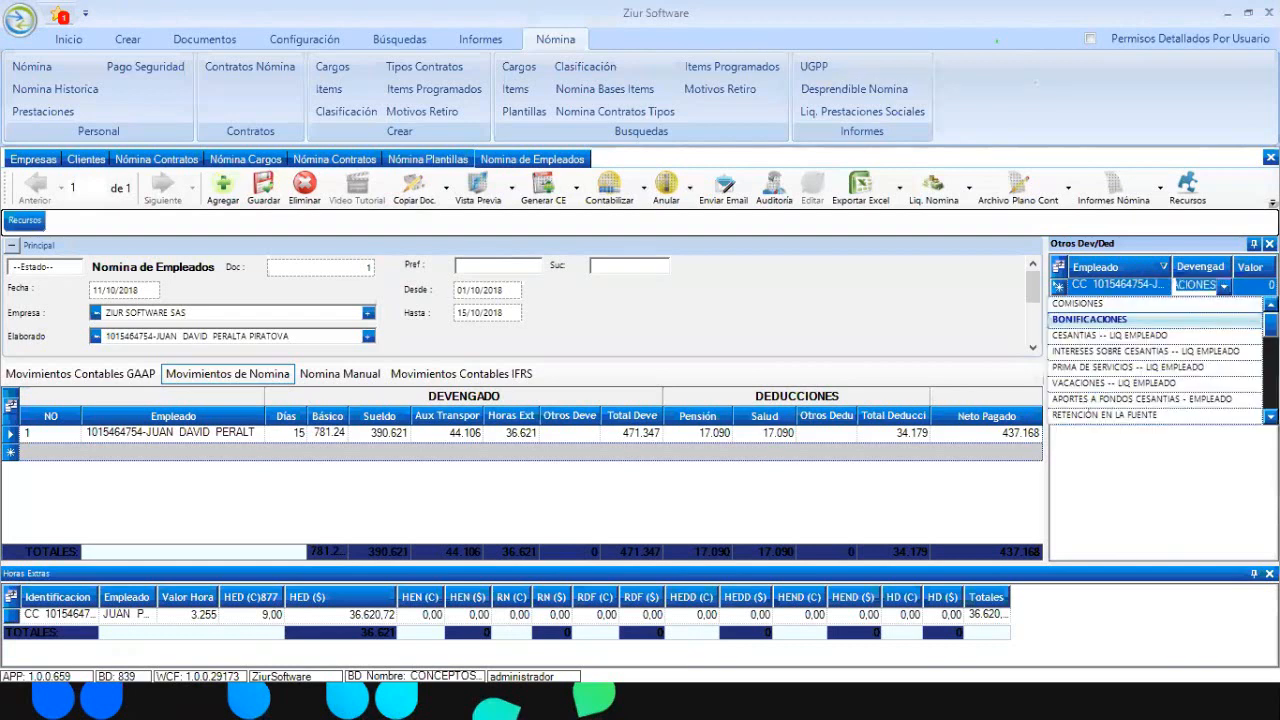
click(1157, 303)
key(Tab)
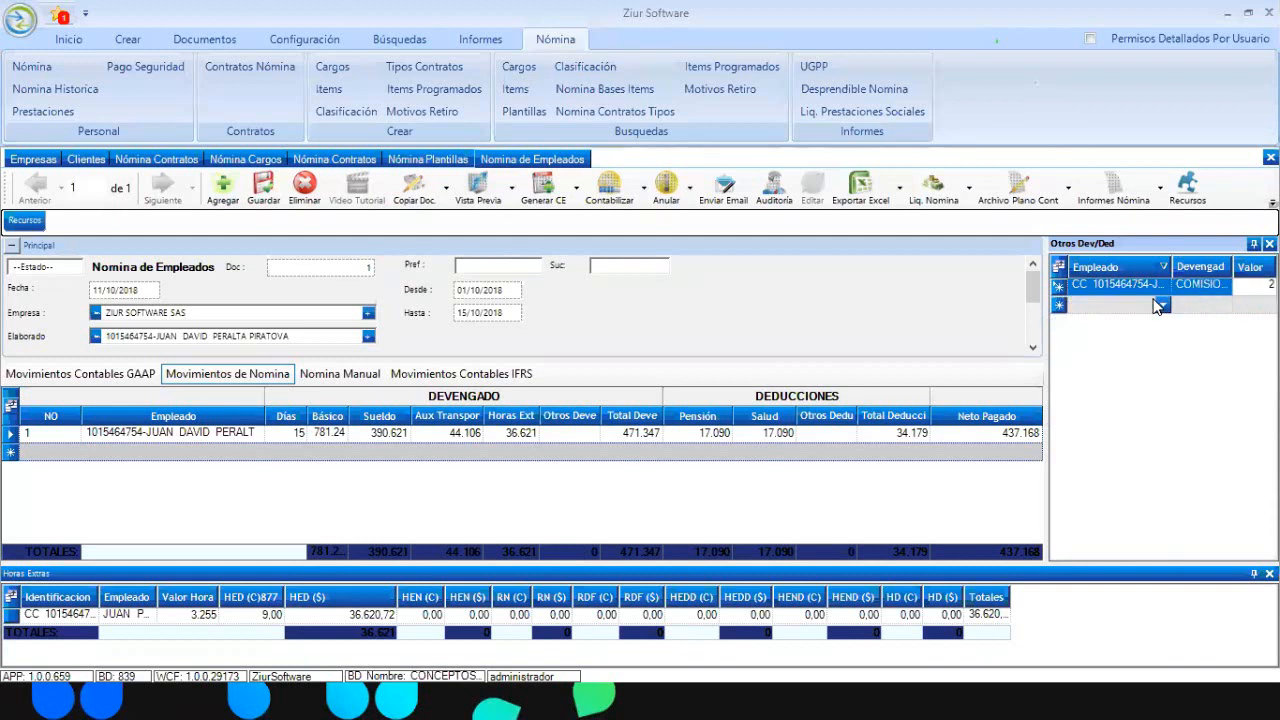
text(200.000)
key(Tab)
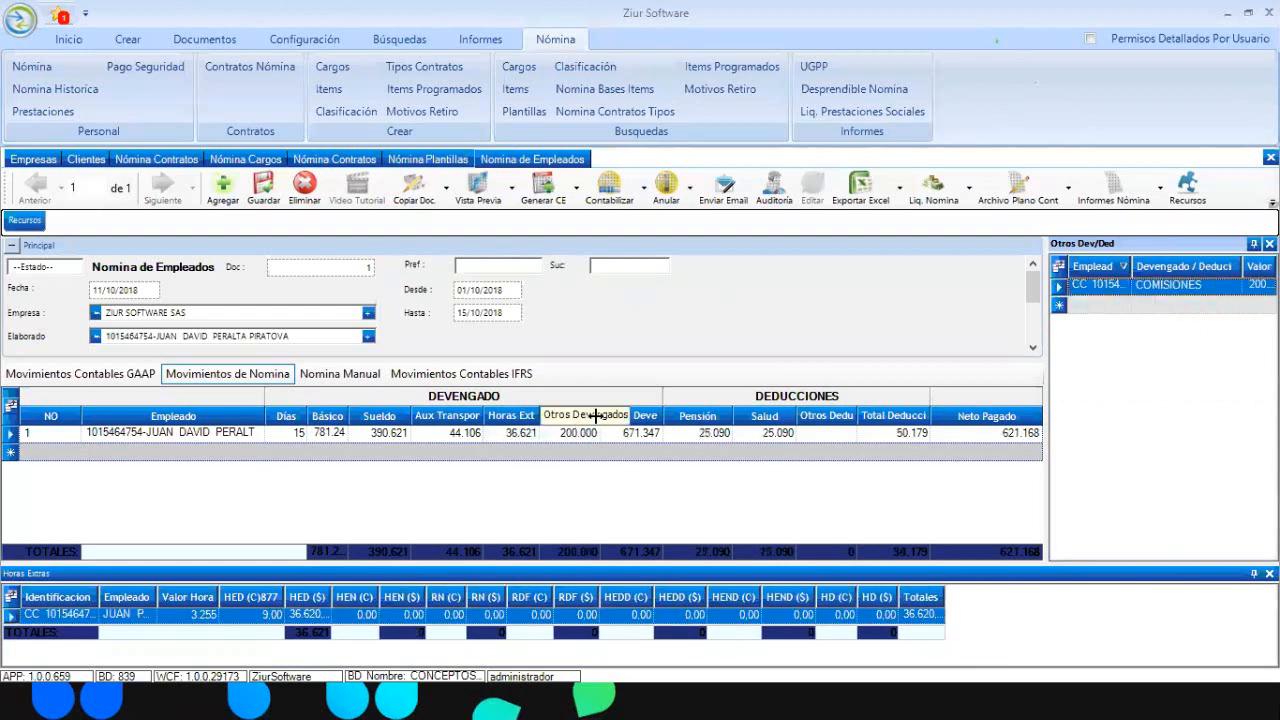
drag(600, 415, 650, 416)
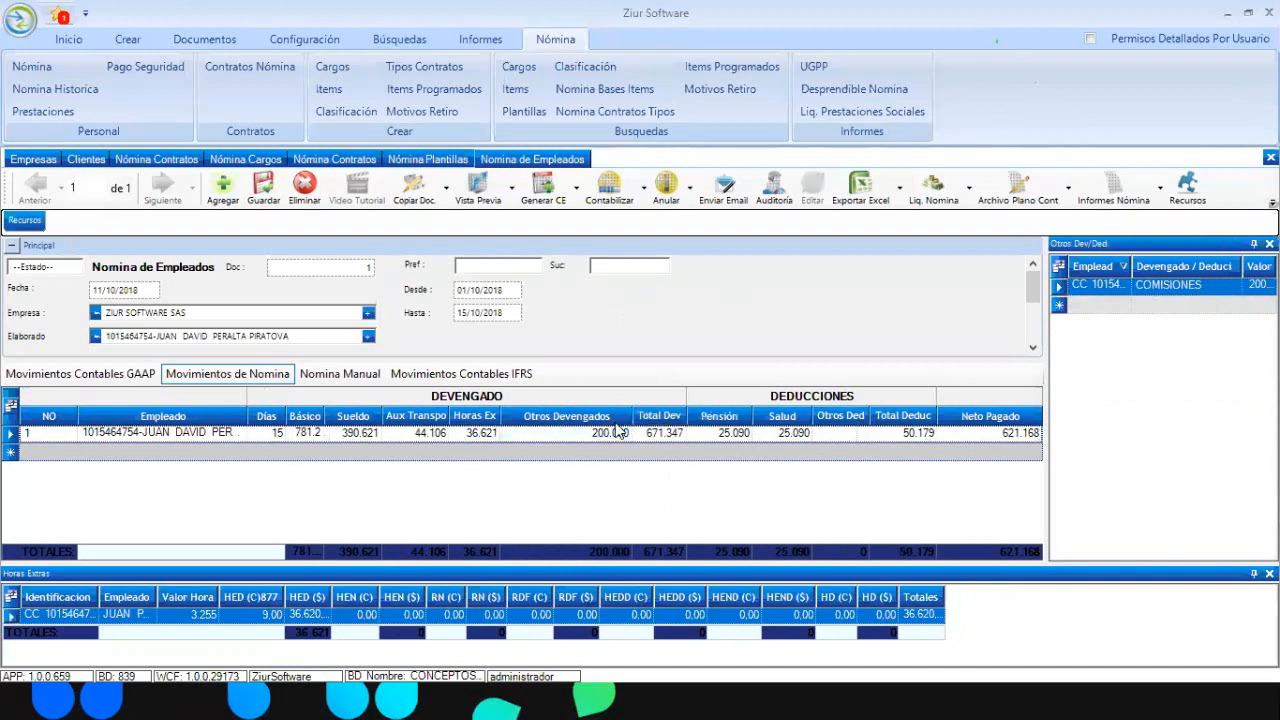
Start a new Otros Dev/Ded row and assign it to the employee
click(1126, 306)
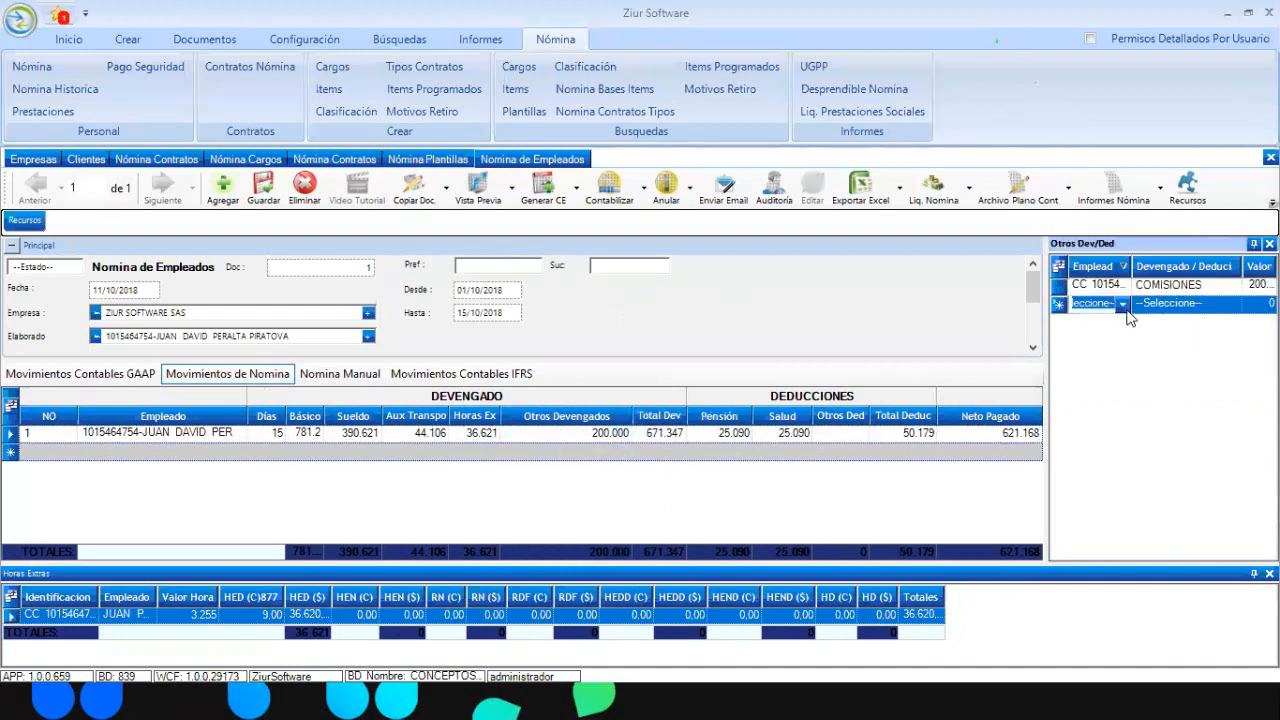
click(1126, 308)
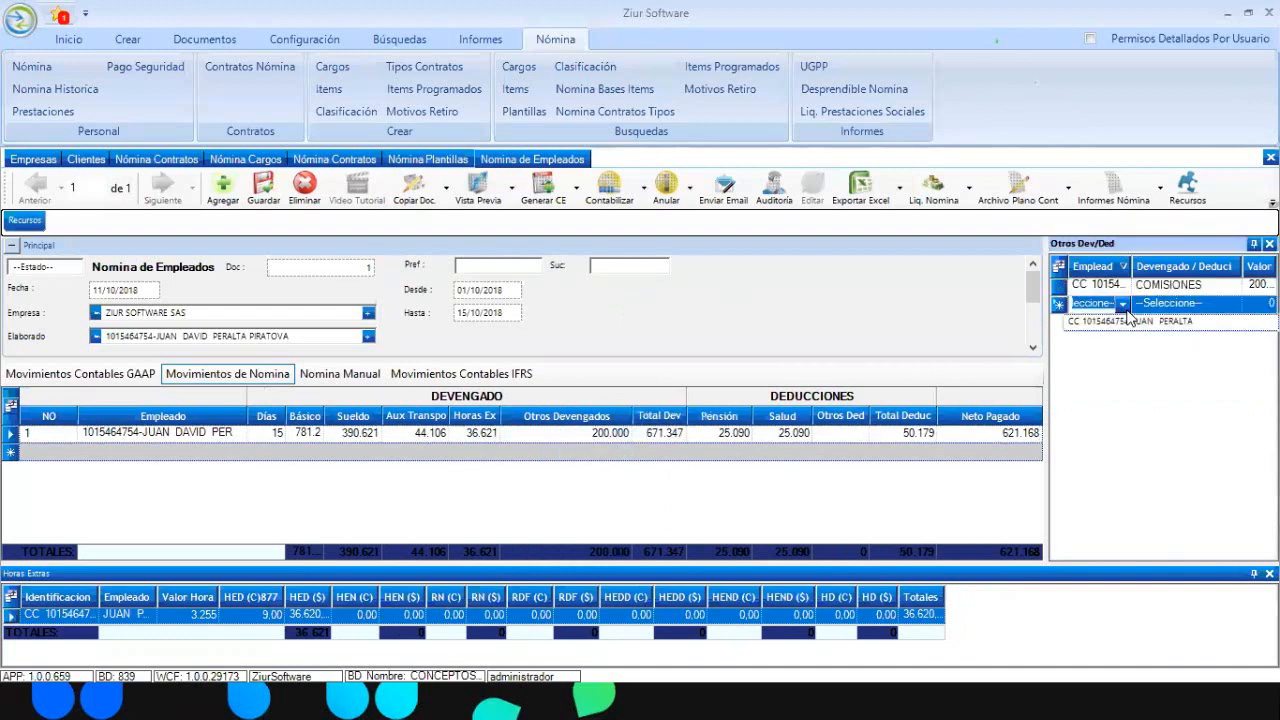
click(1126, 308)
click(1140, 329)
click(1231, 310)
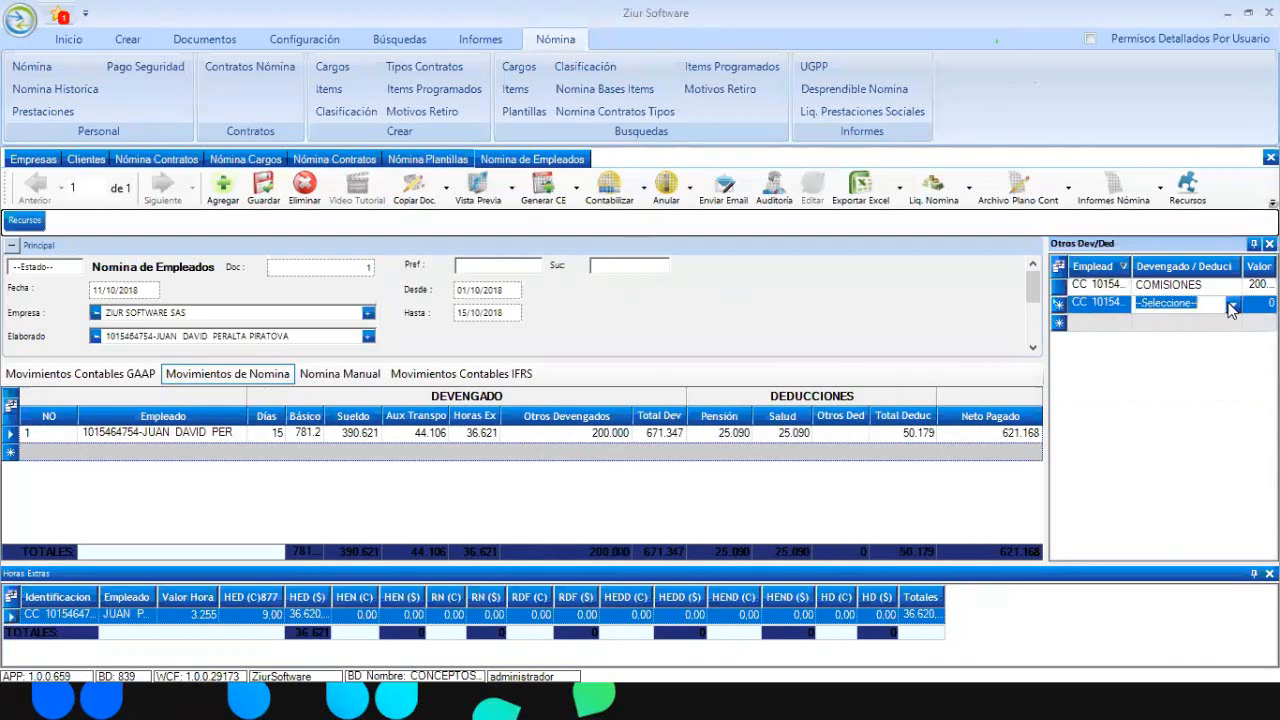
Enter a 90.000 RETENCIÓN EN LA FUENTE deduction on that row
click(1232, 307)
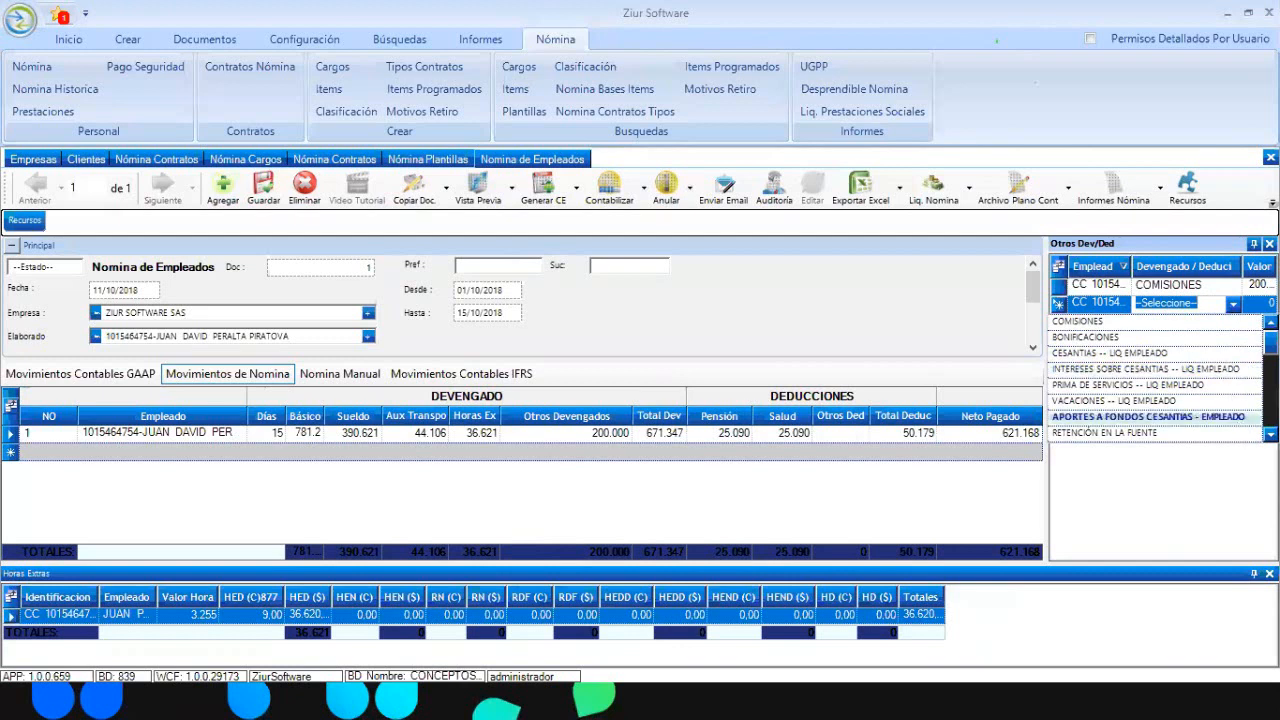
scroll(1155, 377, down, 3)
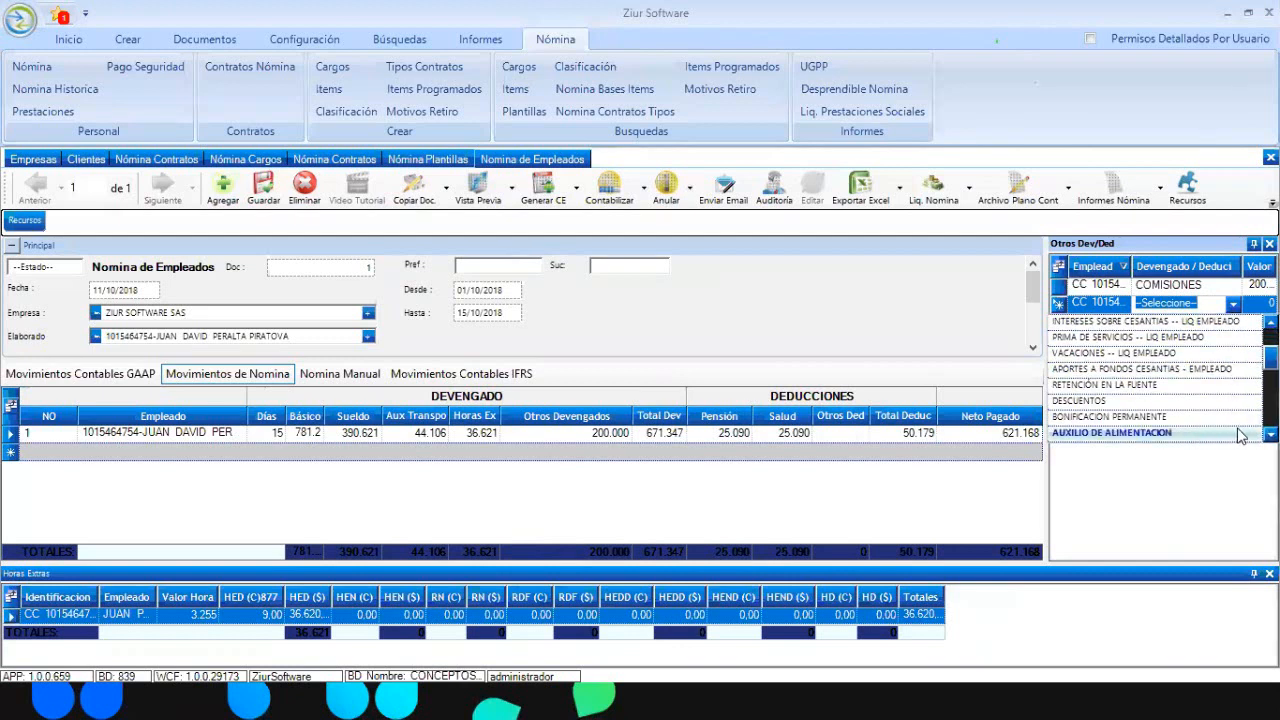
scroll(1160, 380, down, 3)
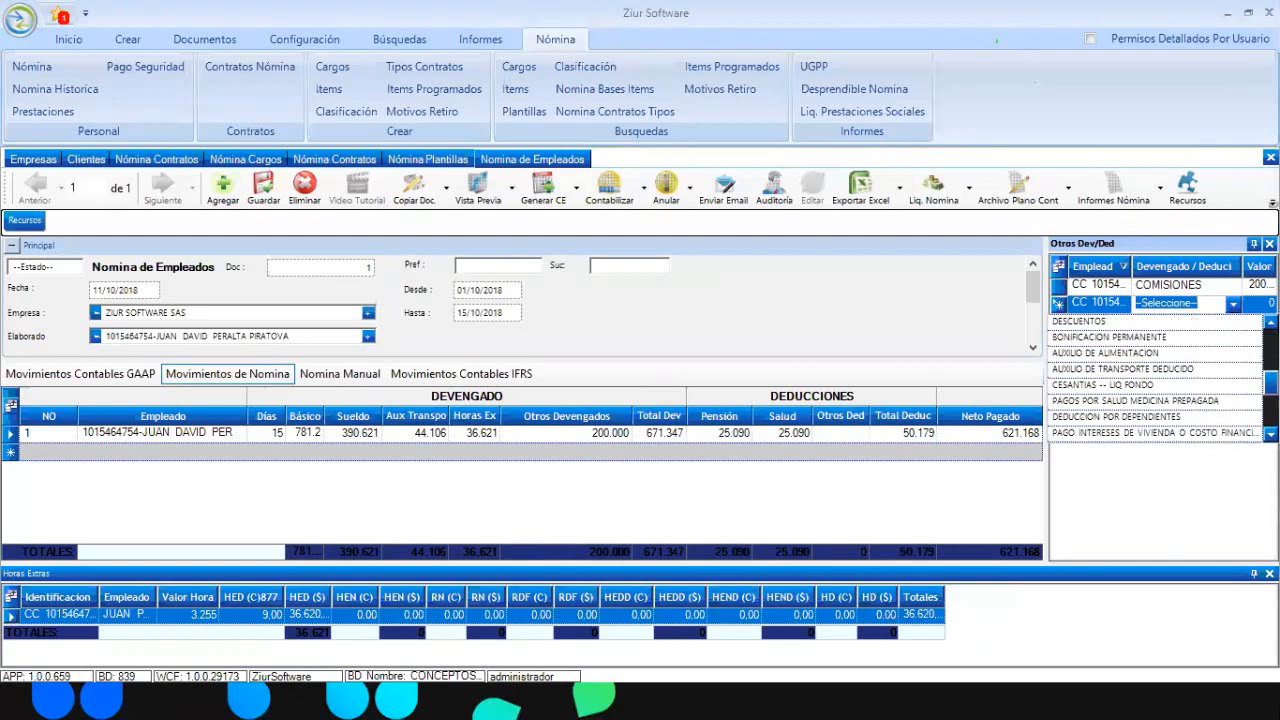
click(1201, 438)
key(Tab)
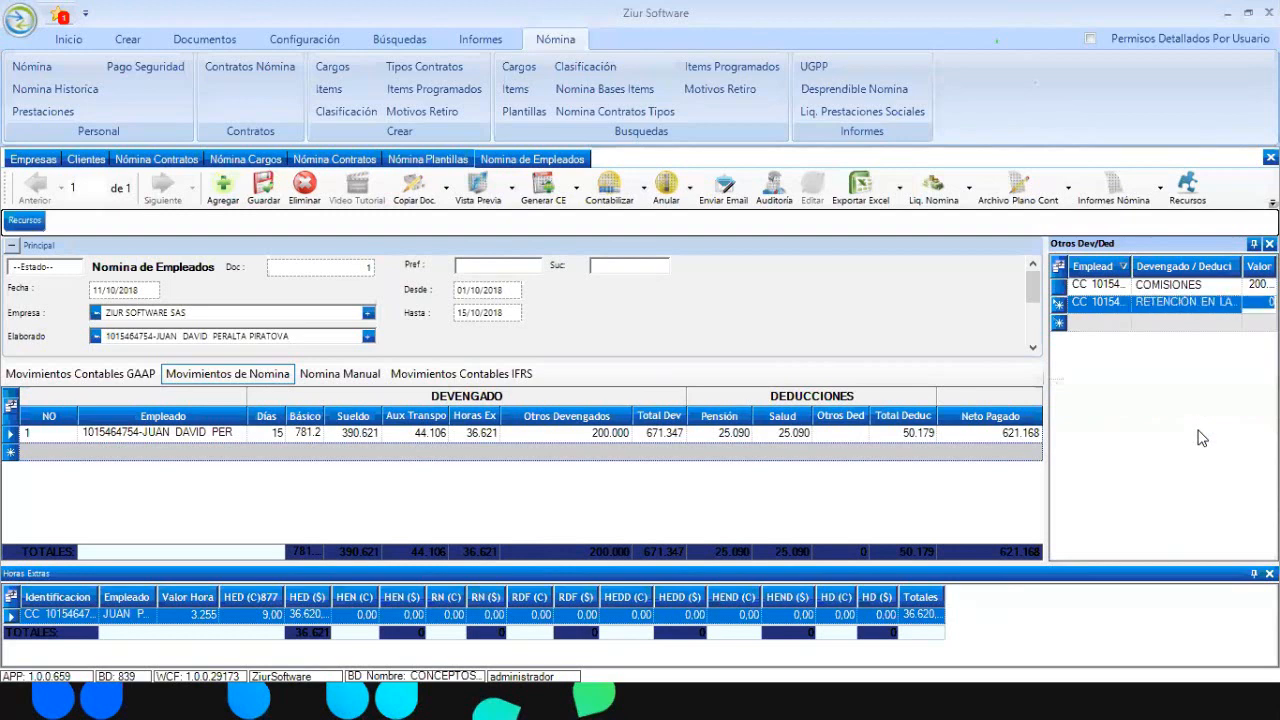
text(900000)
key(Return)
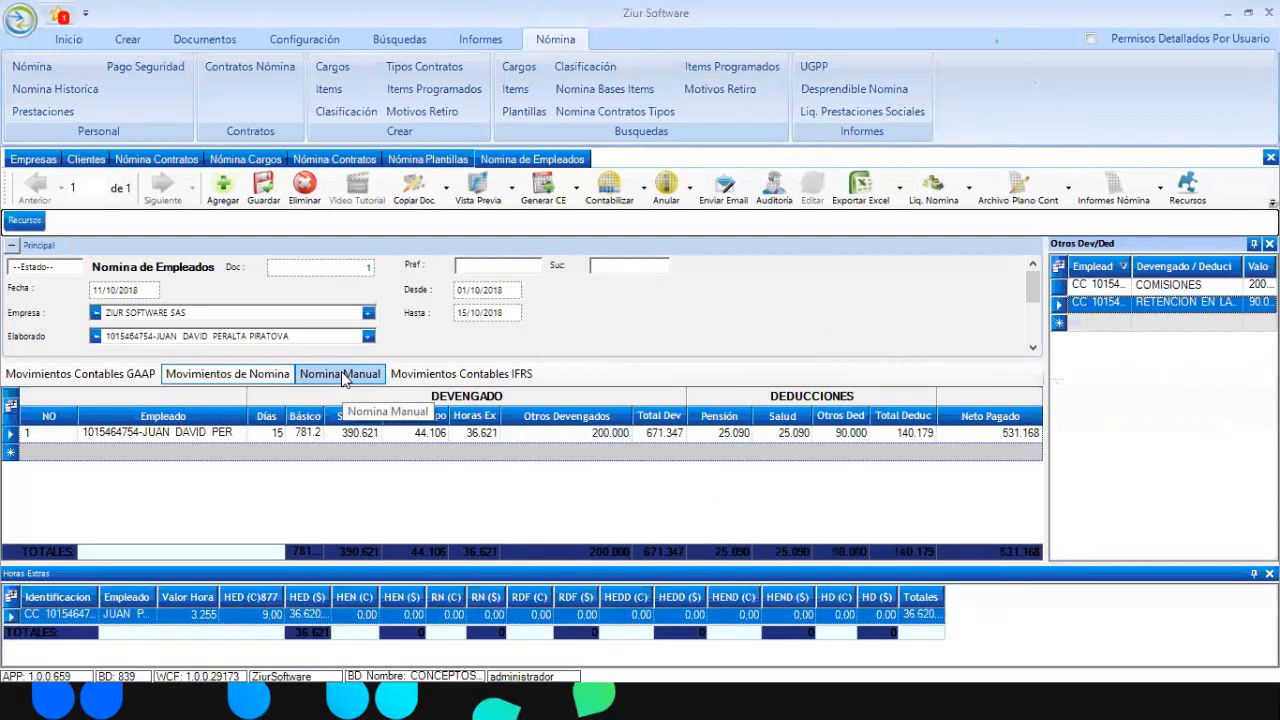
click(1181, 317)
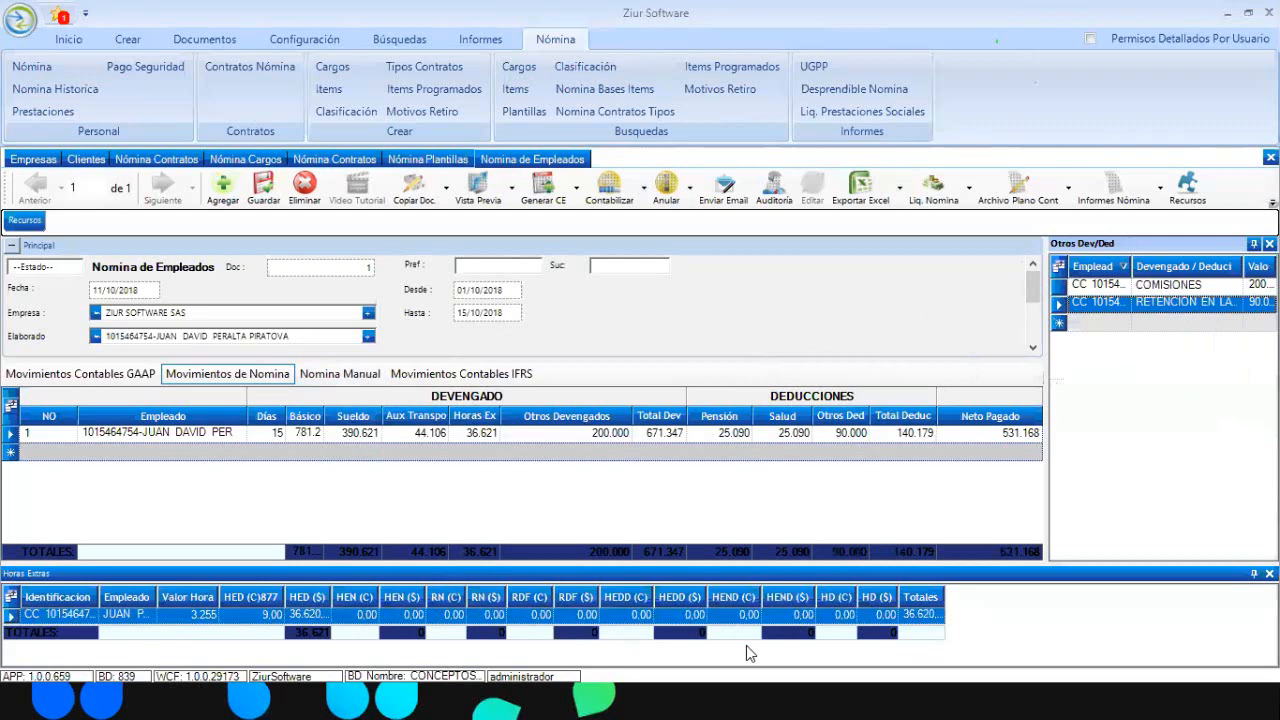
Post the payroll document to accounting and view its Movimientos Contables GAAP entries
click(618, 199)
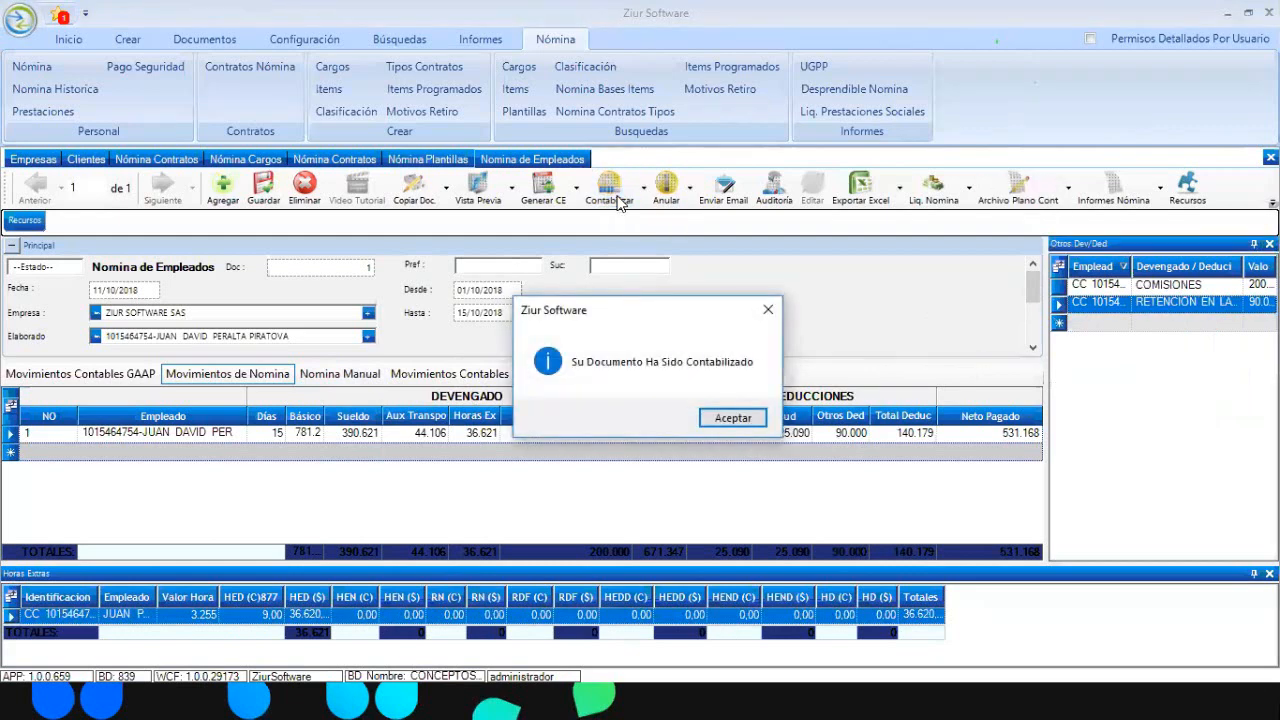
key(Return)
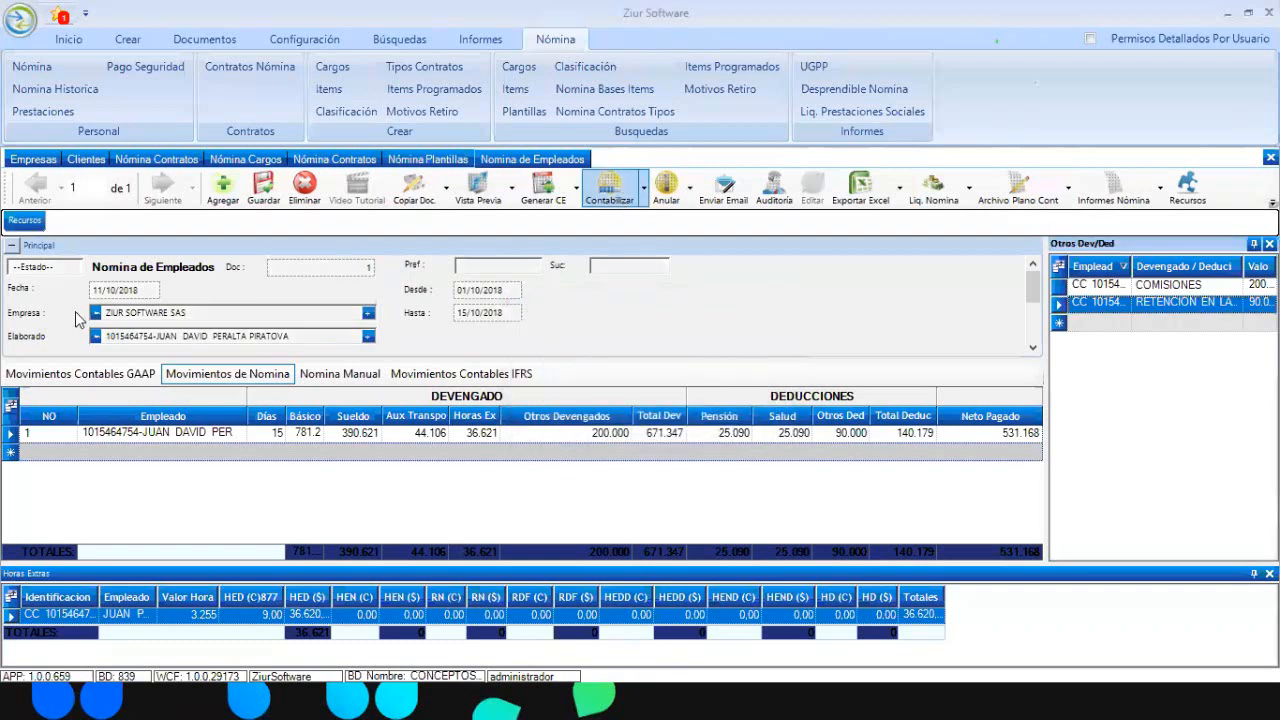
click(126, 376)
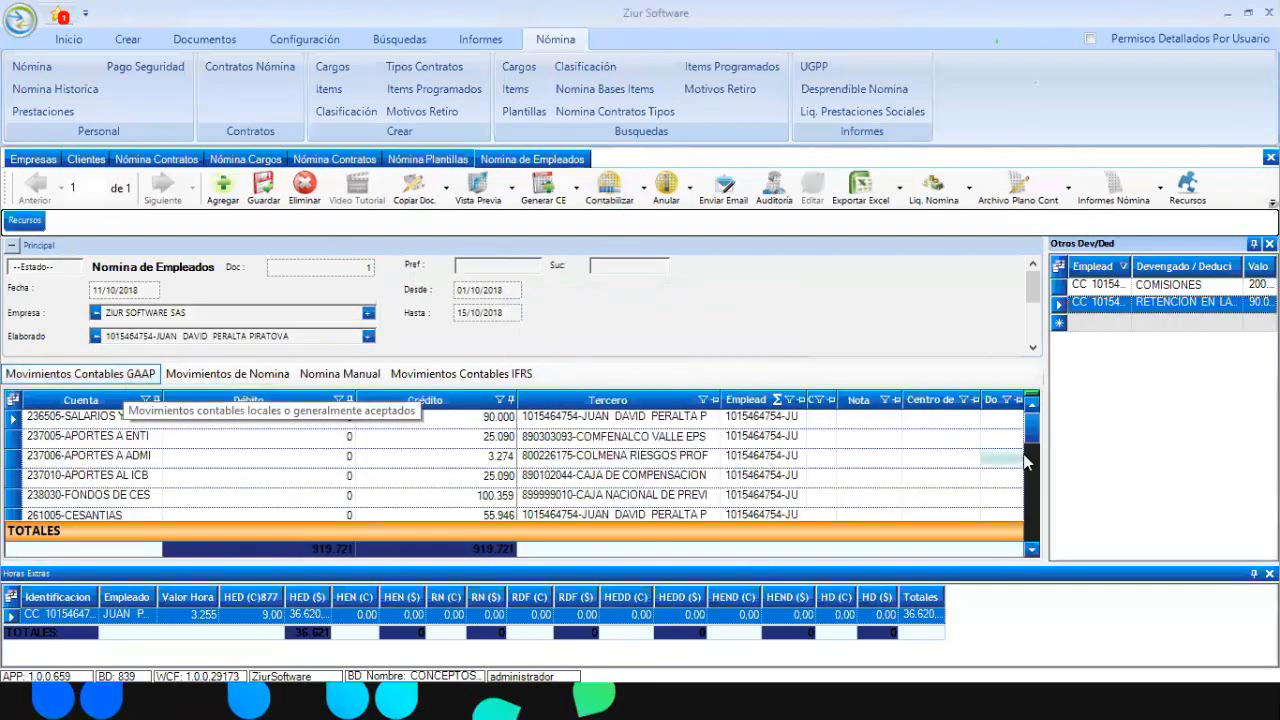
Widen the Tercero column in the GAAP grid to show full third-party names
drag(1040, 460, 1036, 500)
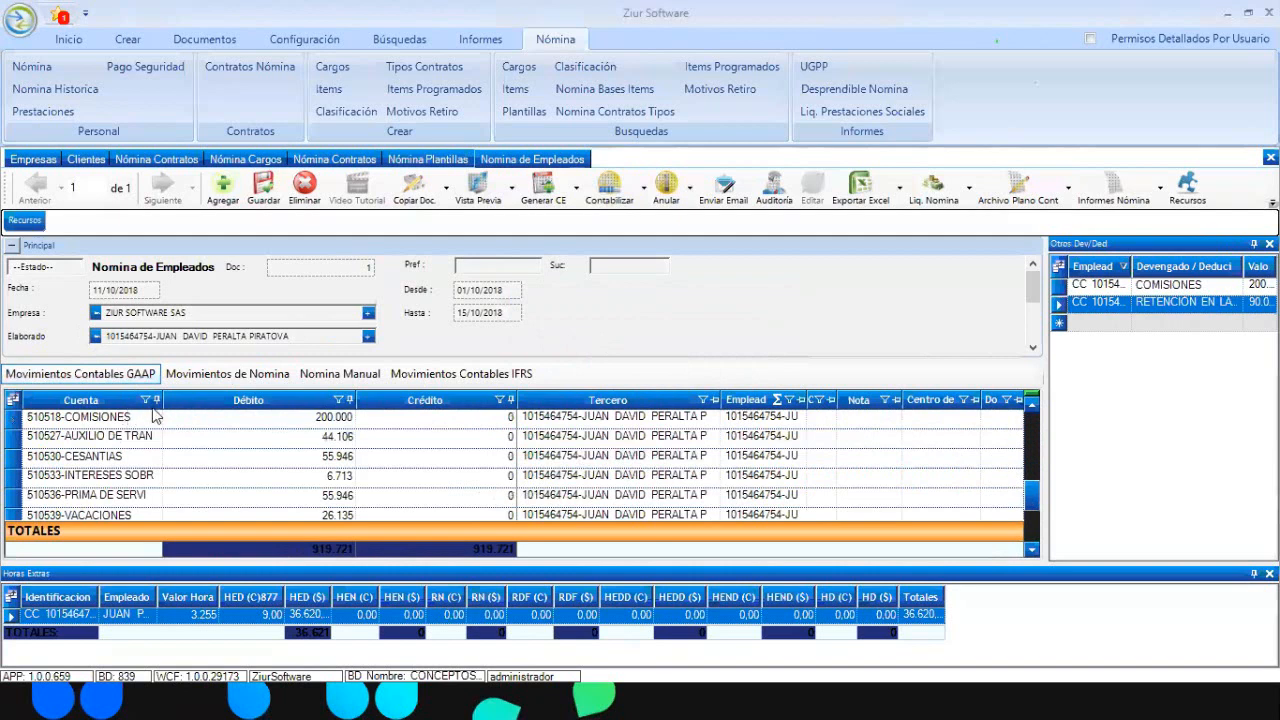
drag(162, 401, 342, 401)
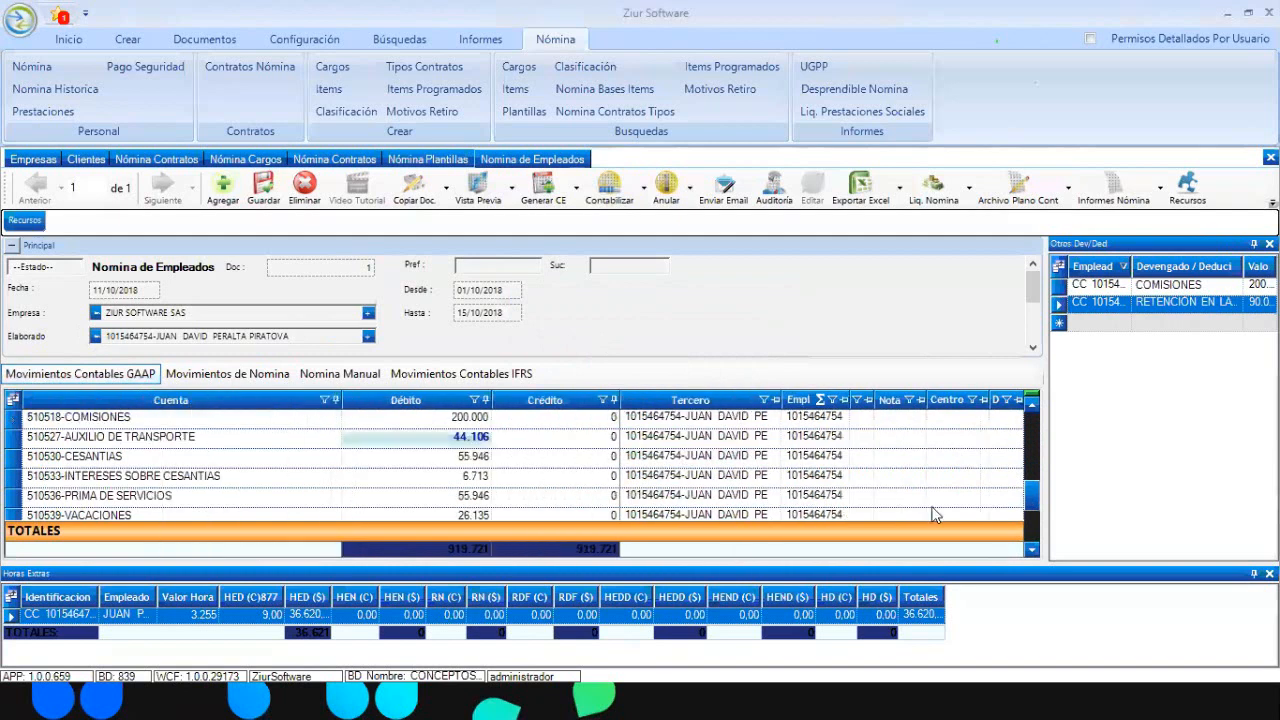
drag(1033, 494, 1036, 405)
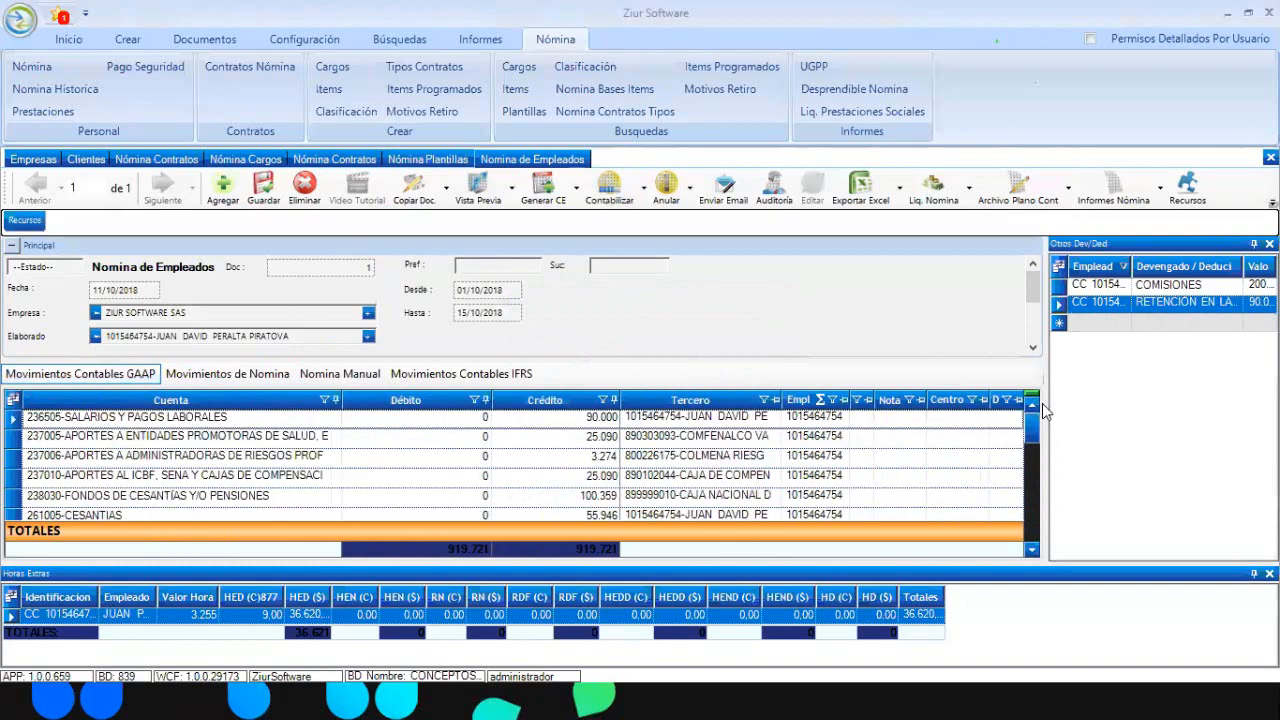
drag(778, 398, 945, 398)
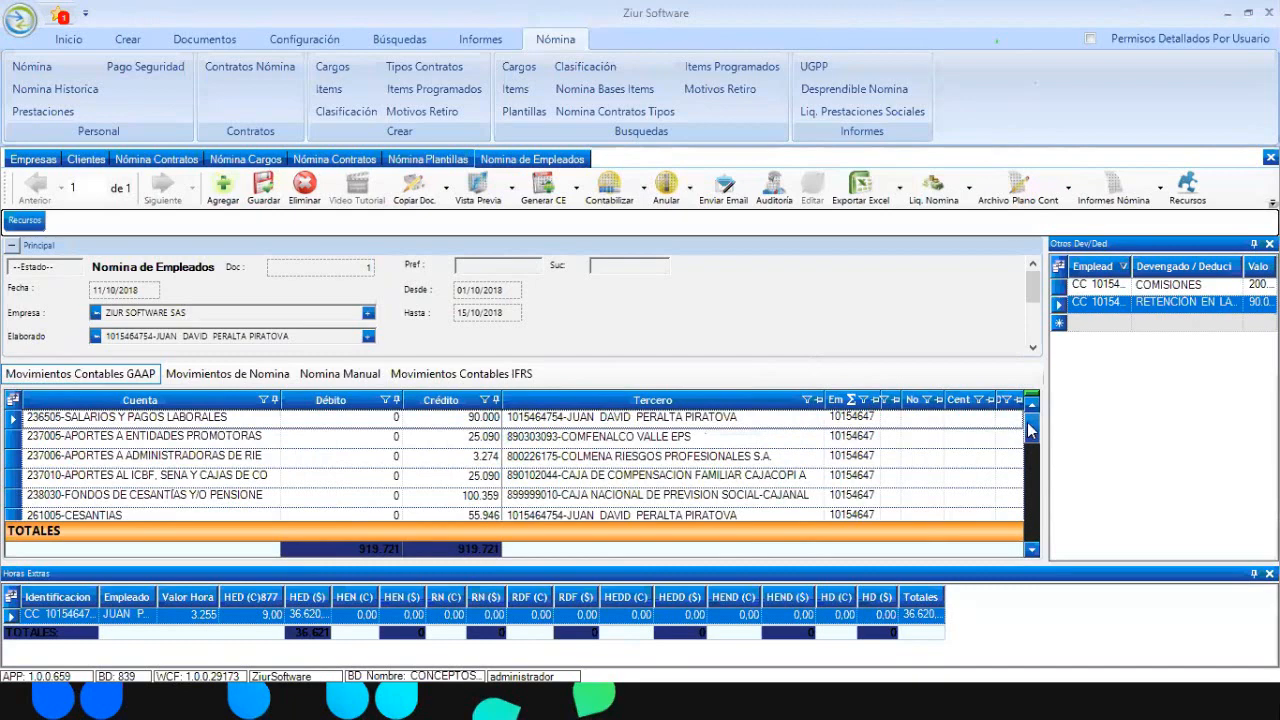
drag(1032, 430, 1034, 494)
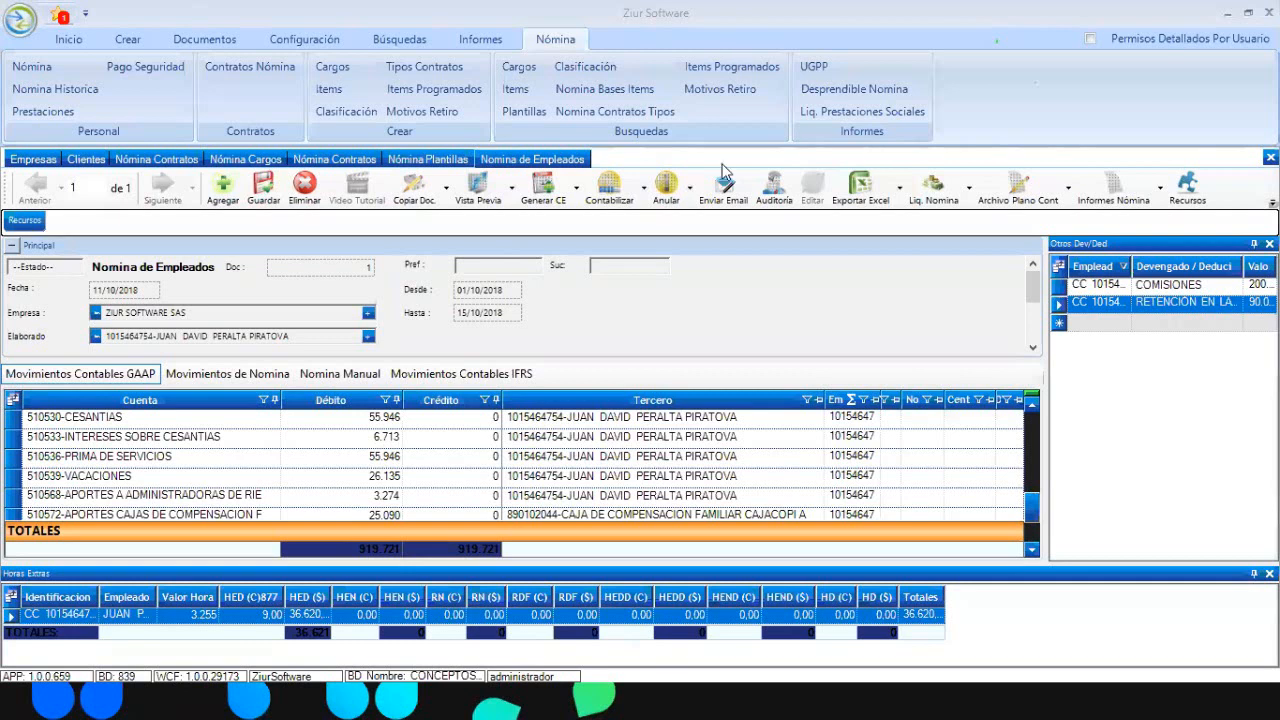
Remove the document's accounting entries with Contabilizar ▸ Quitar Contab
click(645, 193)
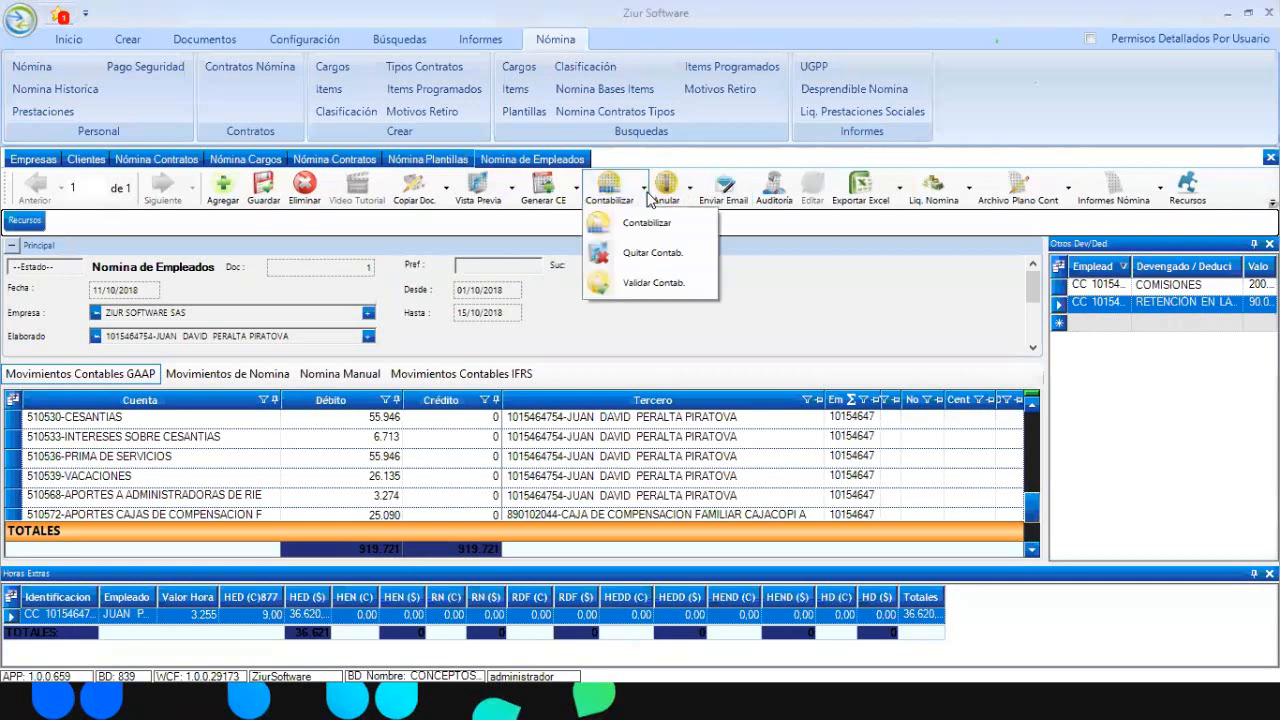
click(652, 256)
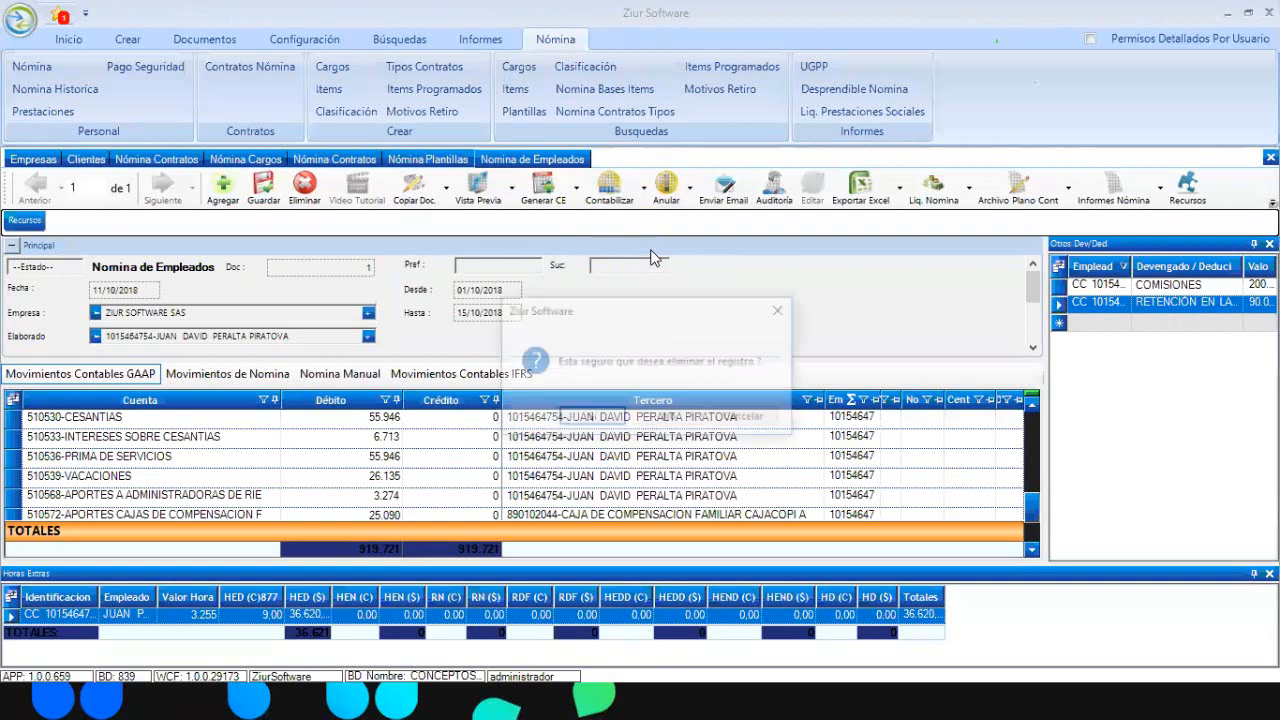
click(600, 425)
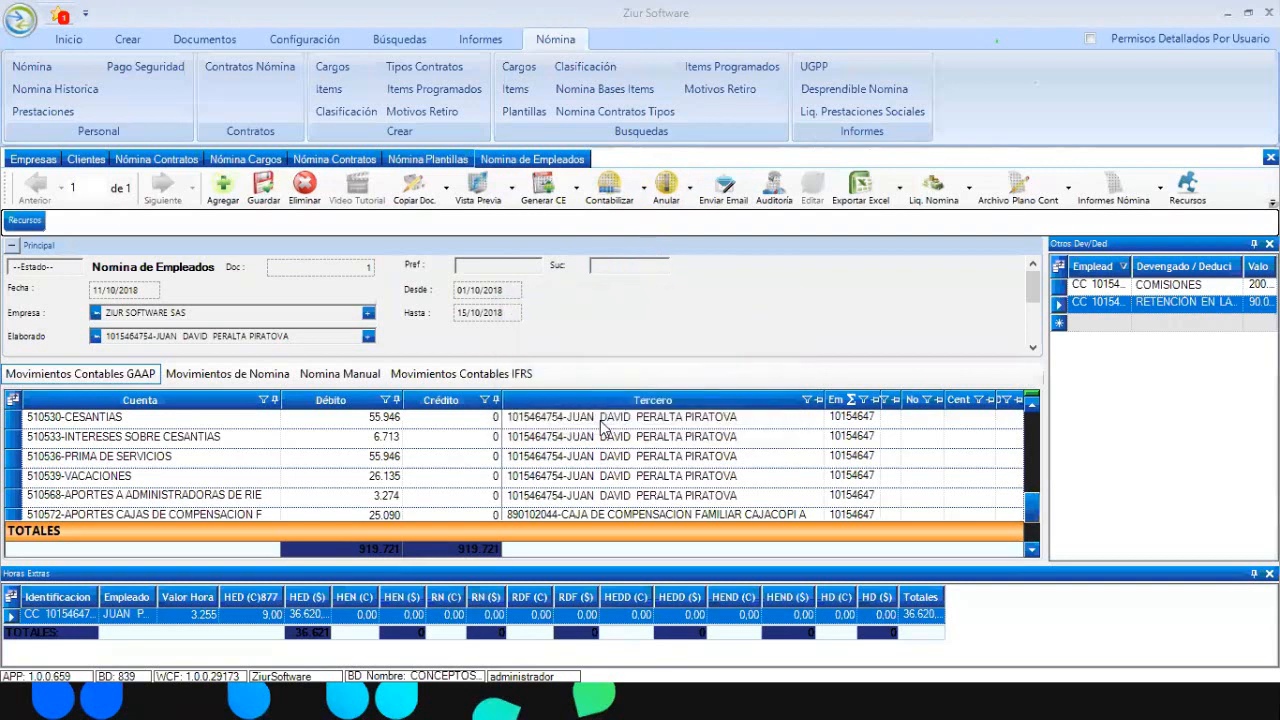
Check the payroll movements, then unlock the document with Anular ▸ Desbloquear Documento
click(245, 374)
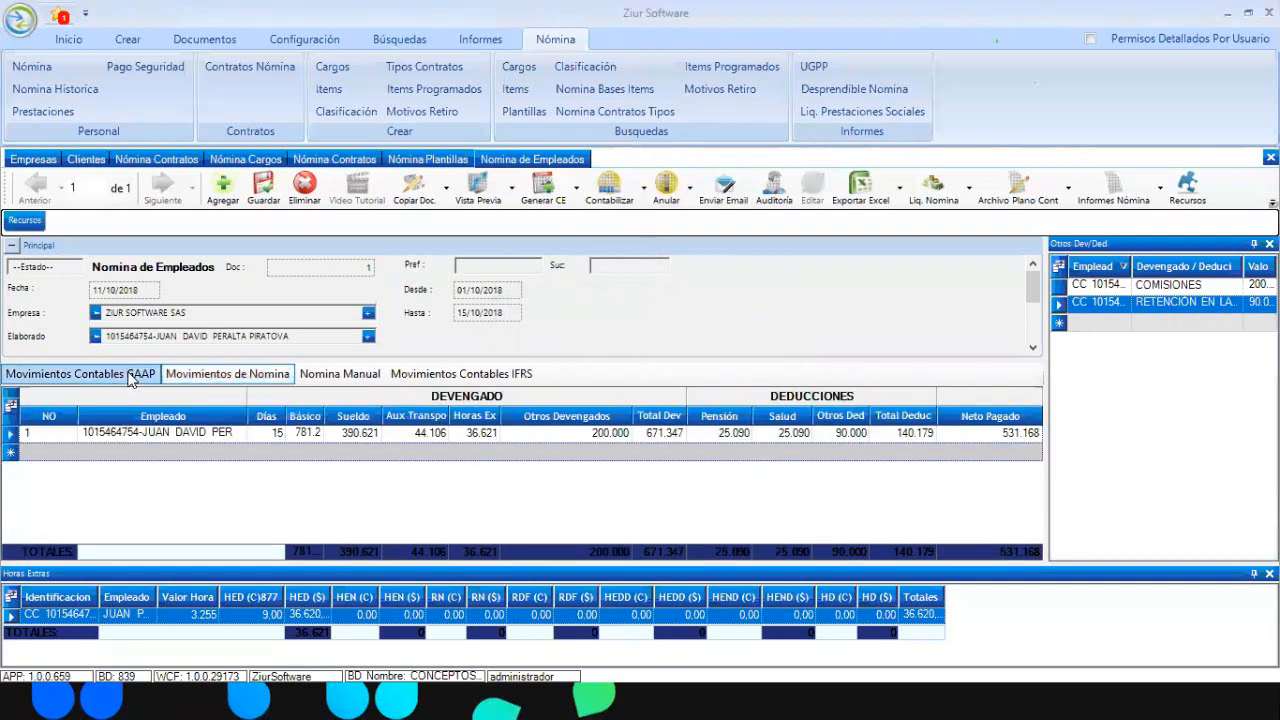
click(143, 375)
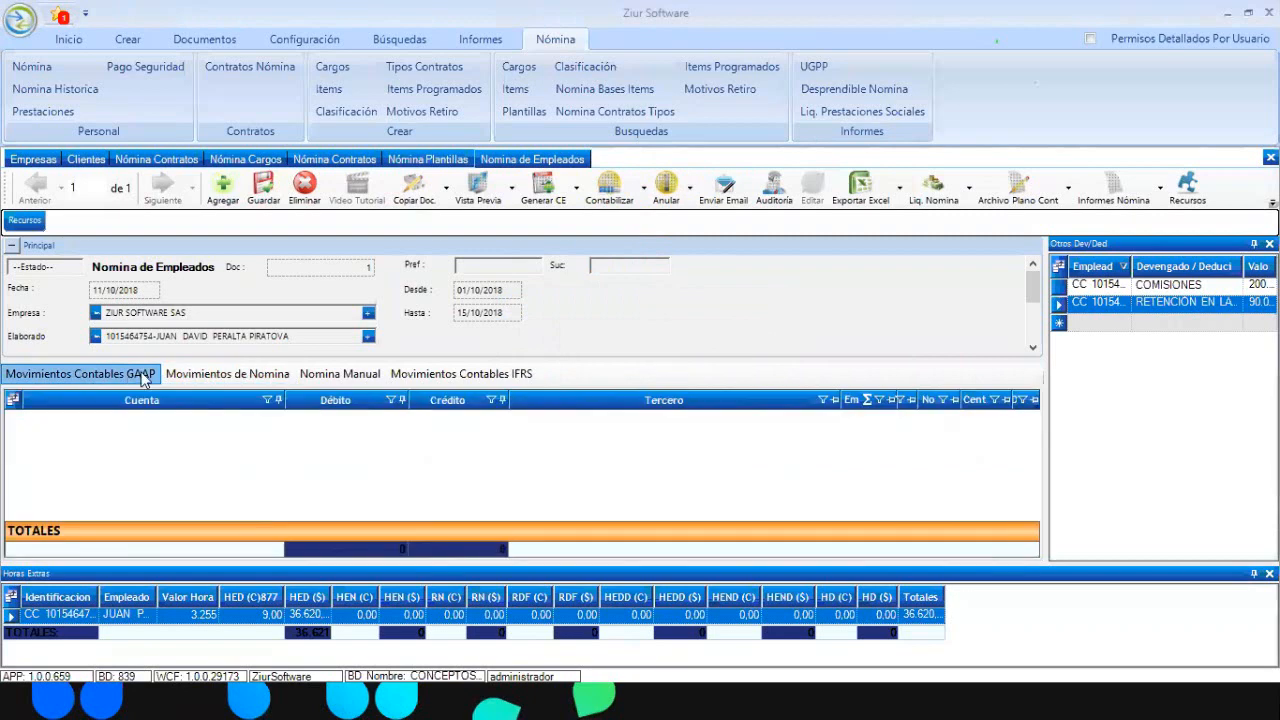
click(689, 190)
click(714, 283)
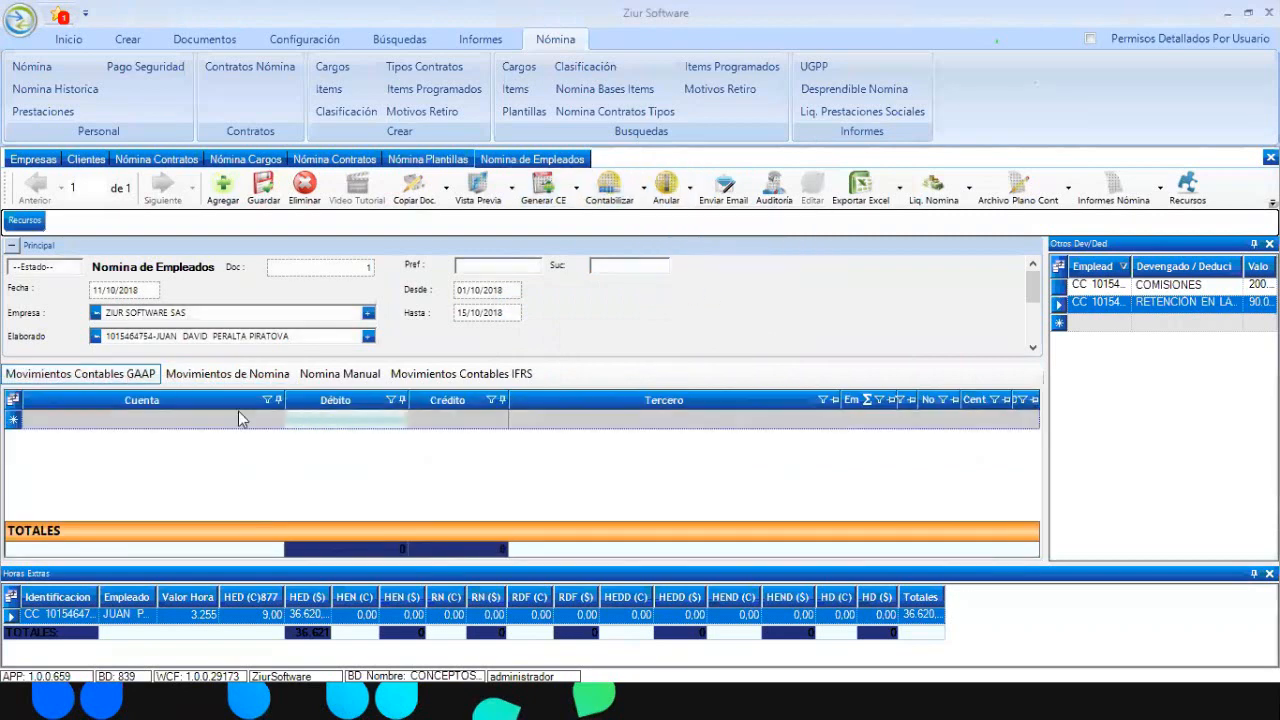
click(276, 423)
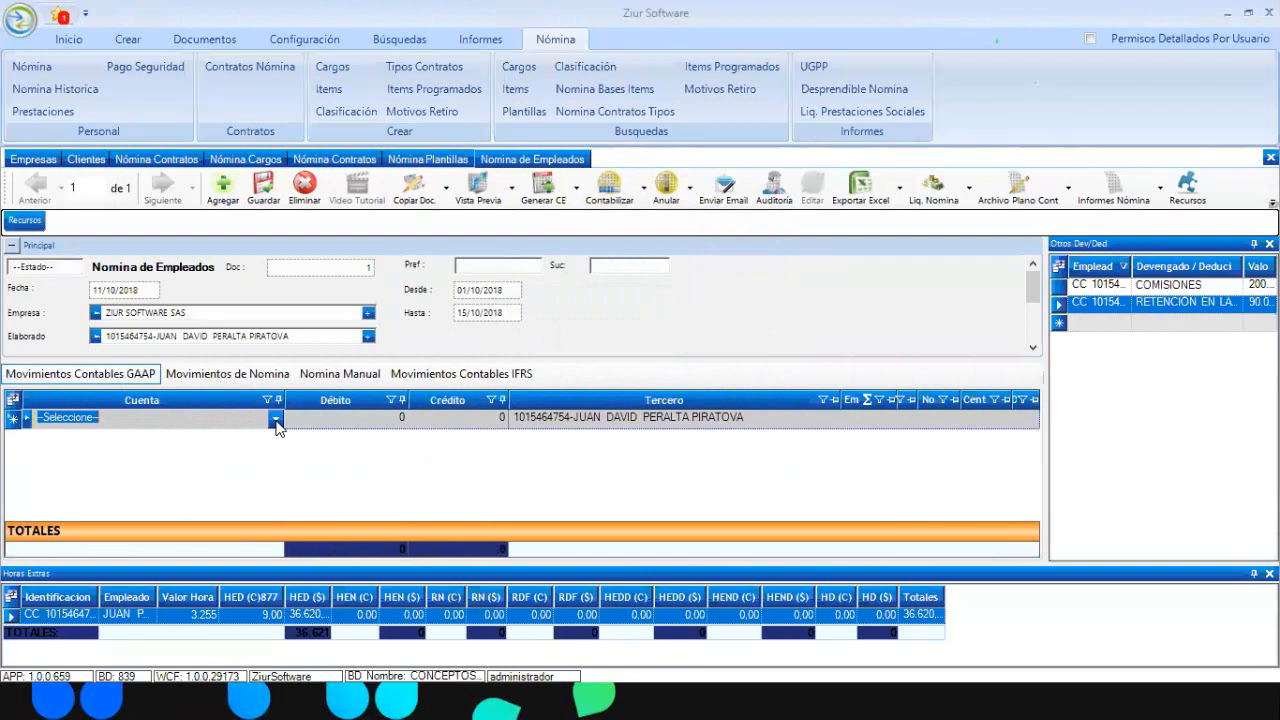
click(276, 422)
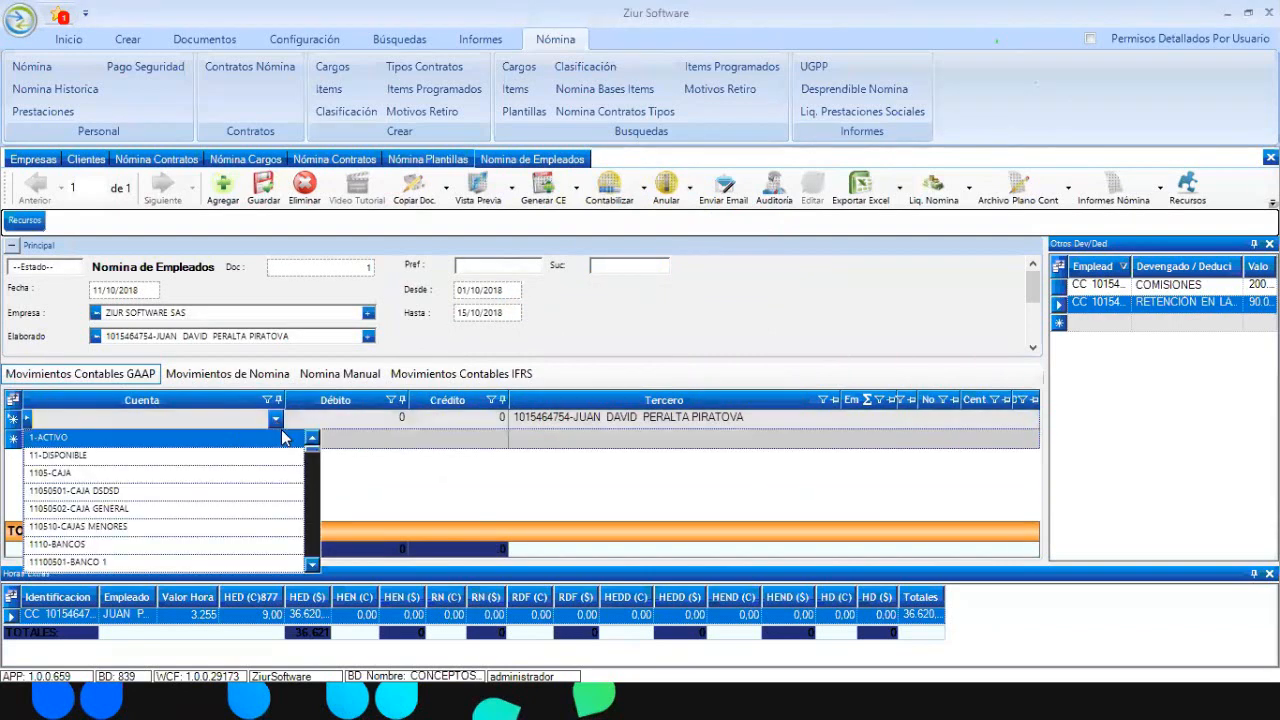
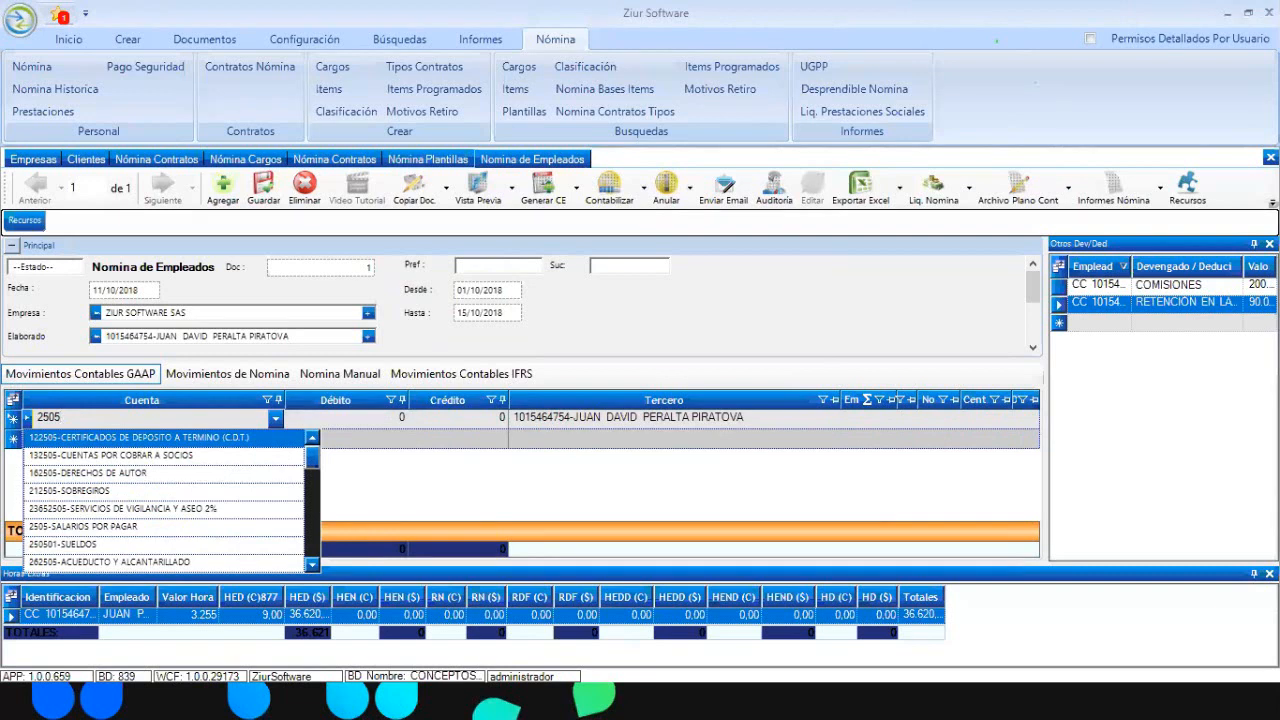
click(11, 421)
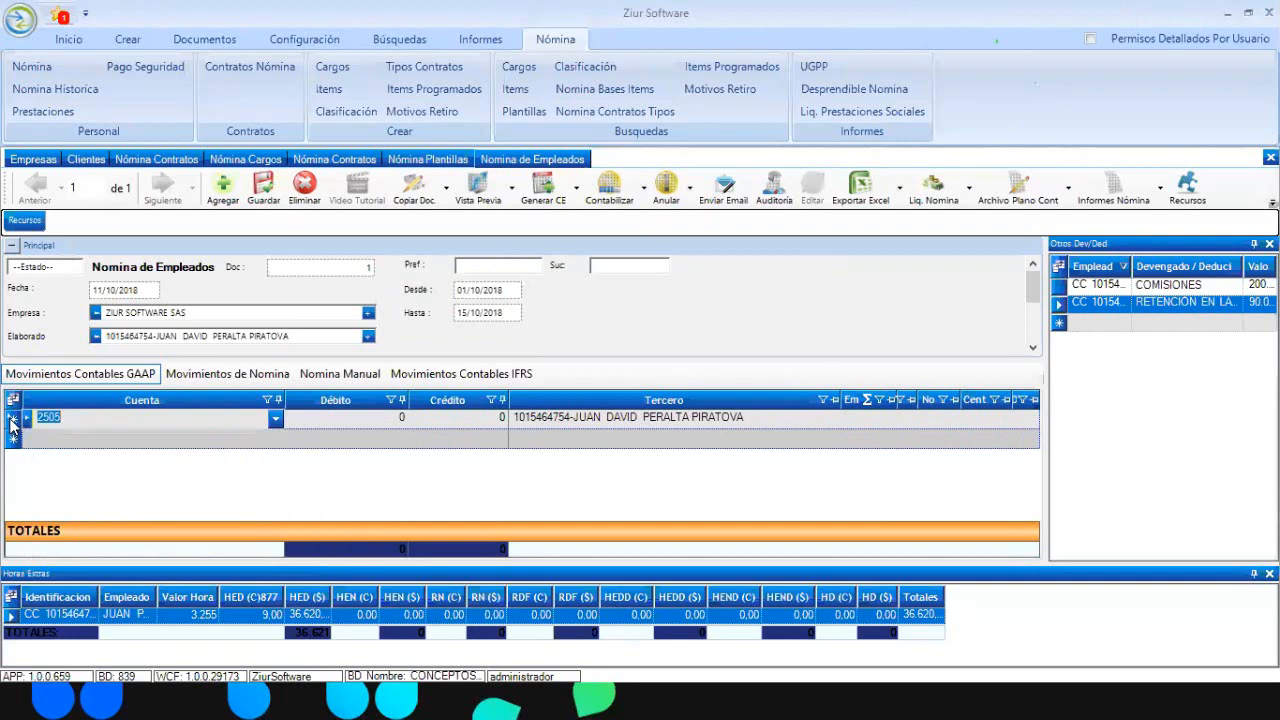
key(BackSpace)
click(11, 425)
click(11, 425)
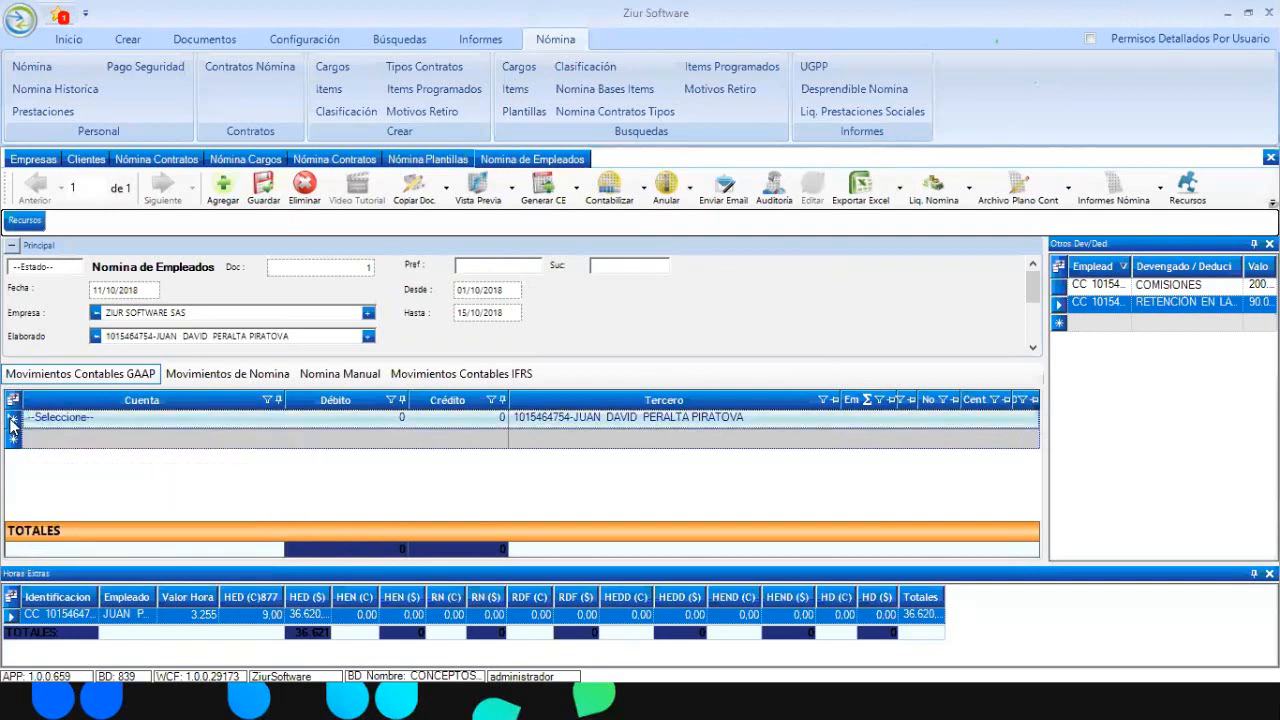
key(Delete)
key(Return)
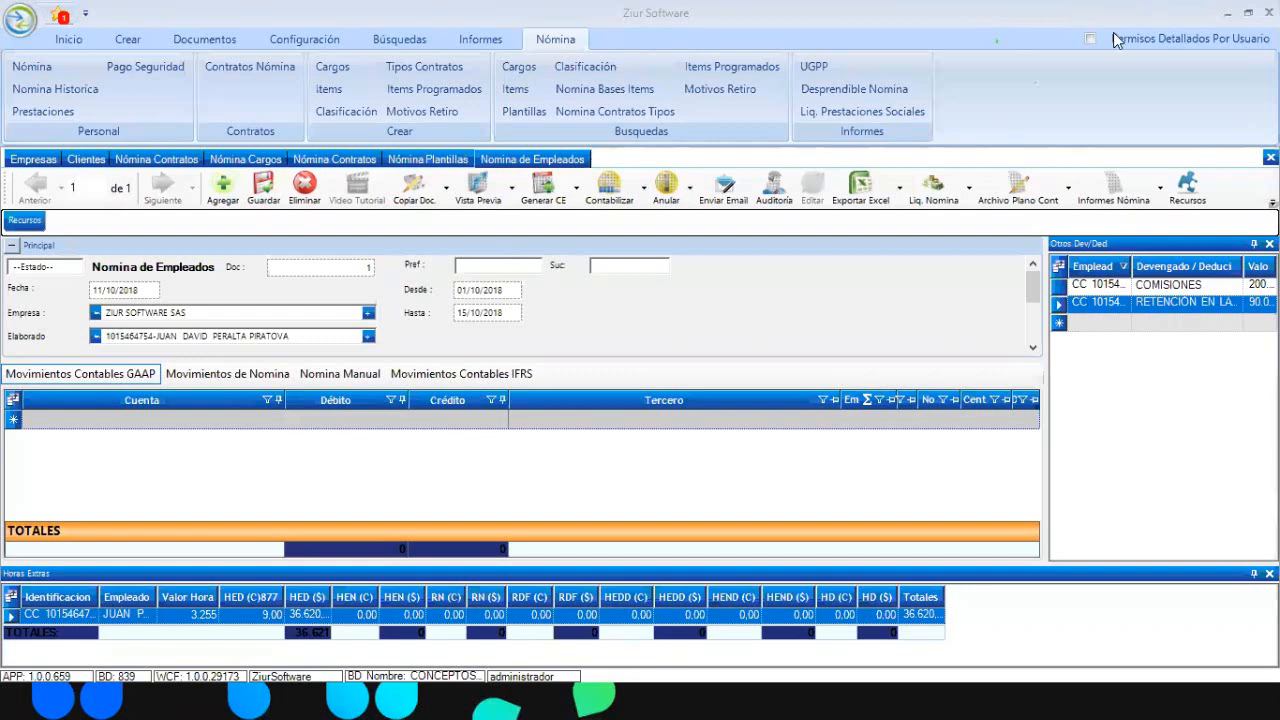
Create a payroll template named PLANTILLA ZIUR, copied from Normal, in Items Programados
click(256, 368)
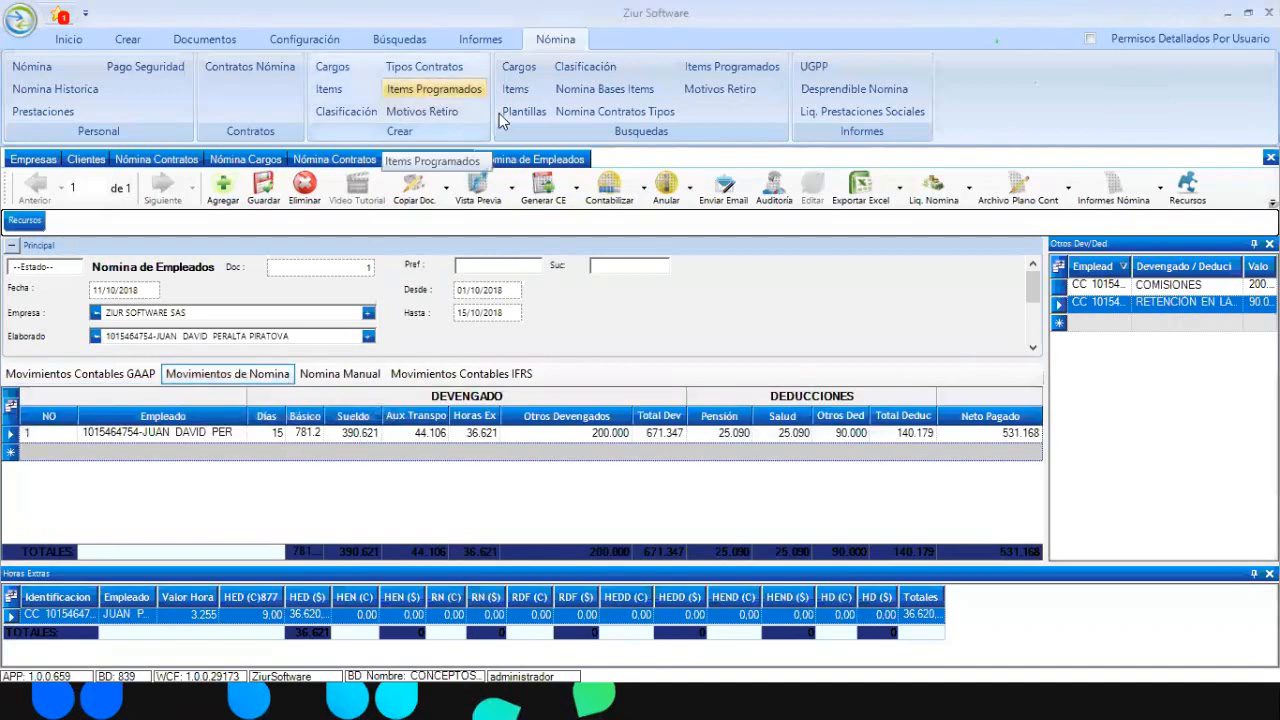
click(428, 159)
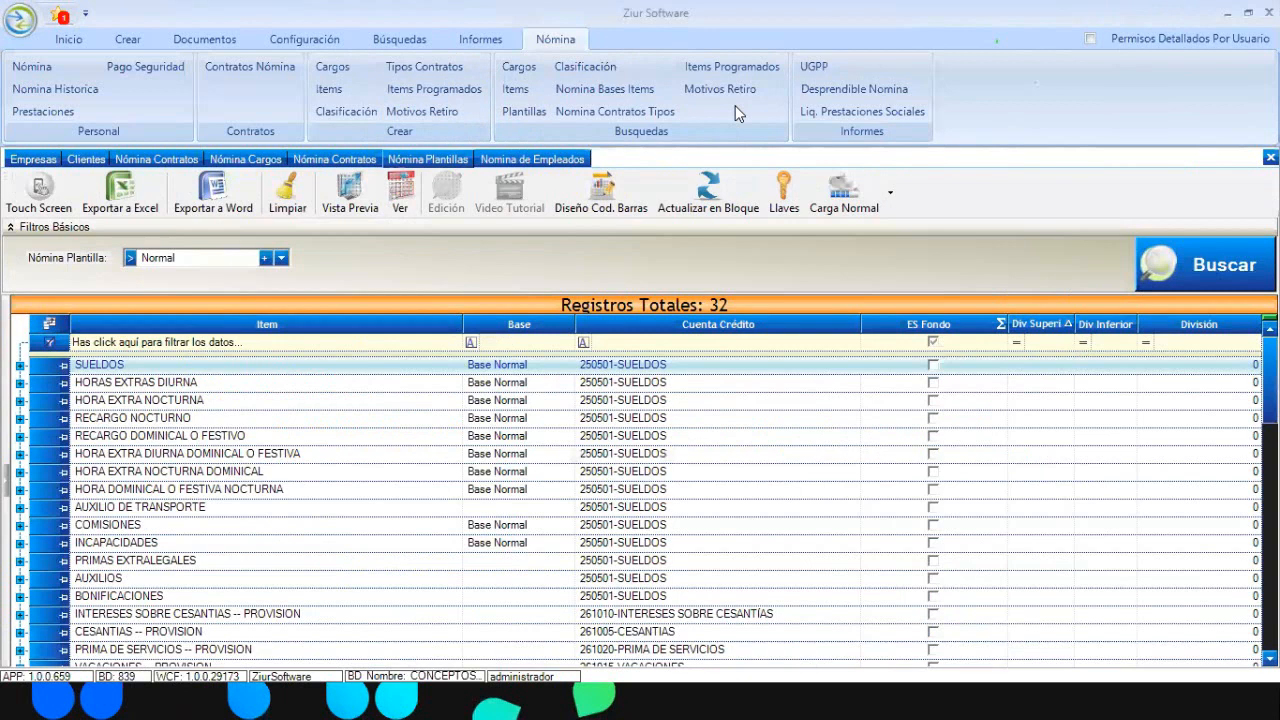
click(282, 258)
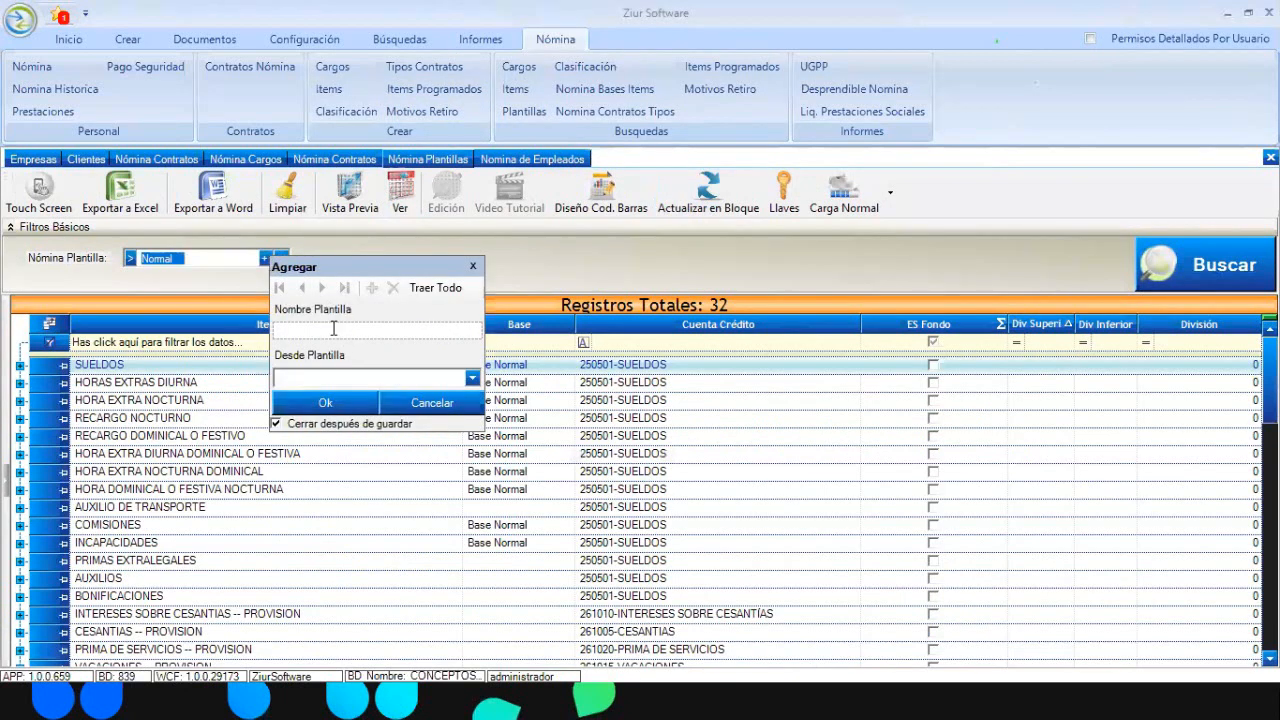
click(333, 328)
text(PLANT)
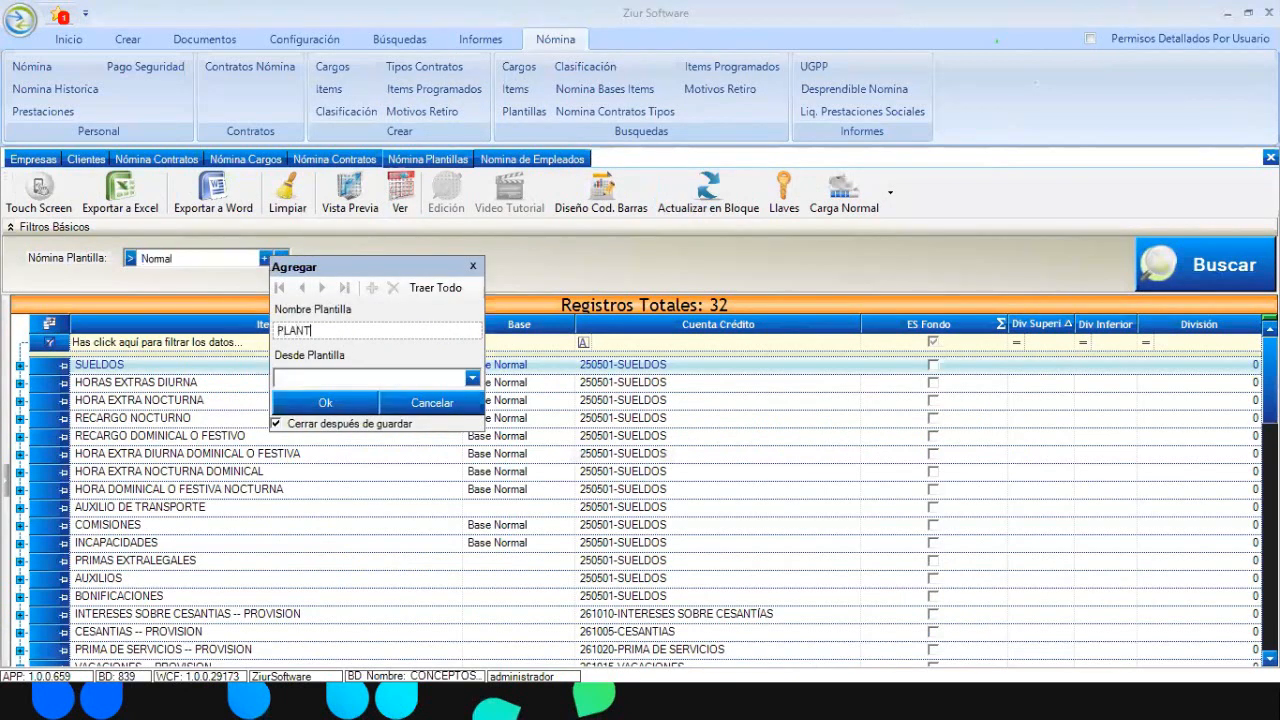
text(ILLA ZIUR)
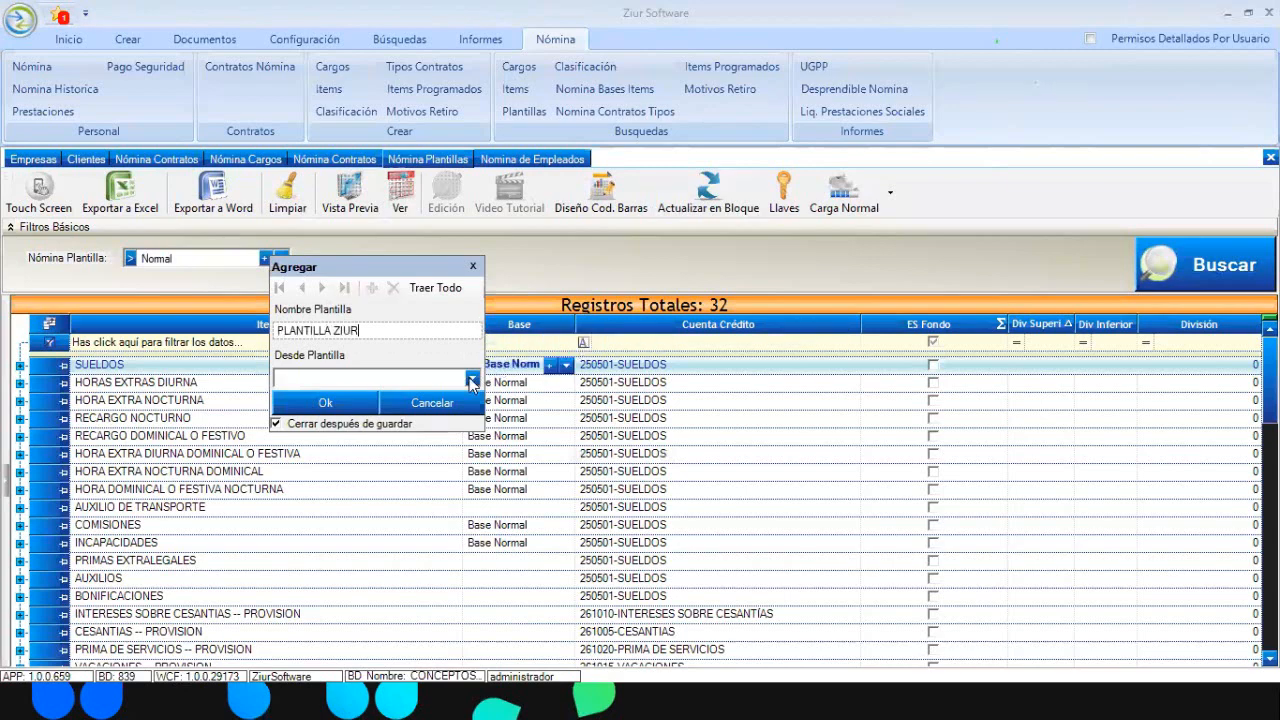
click(472, 381)
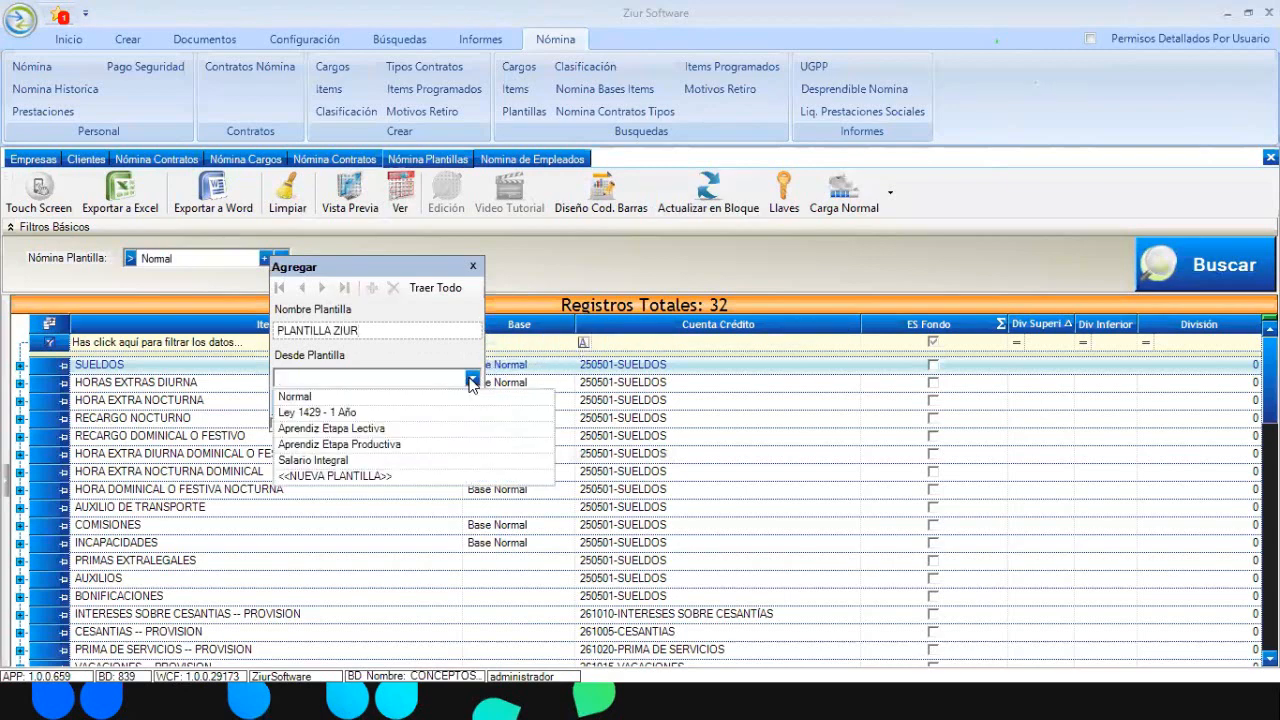
click(328, 396)
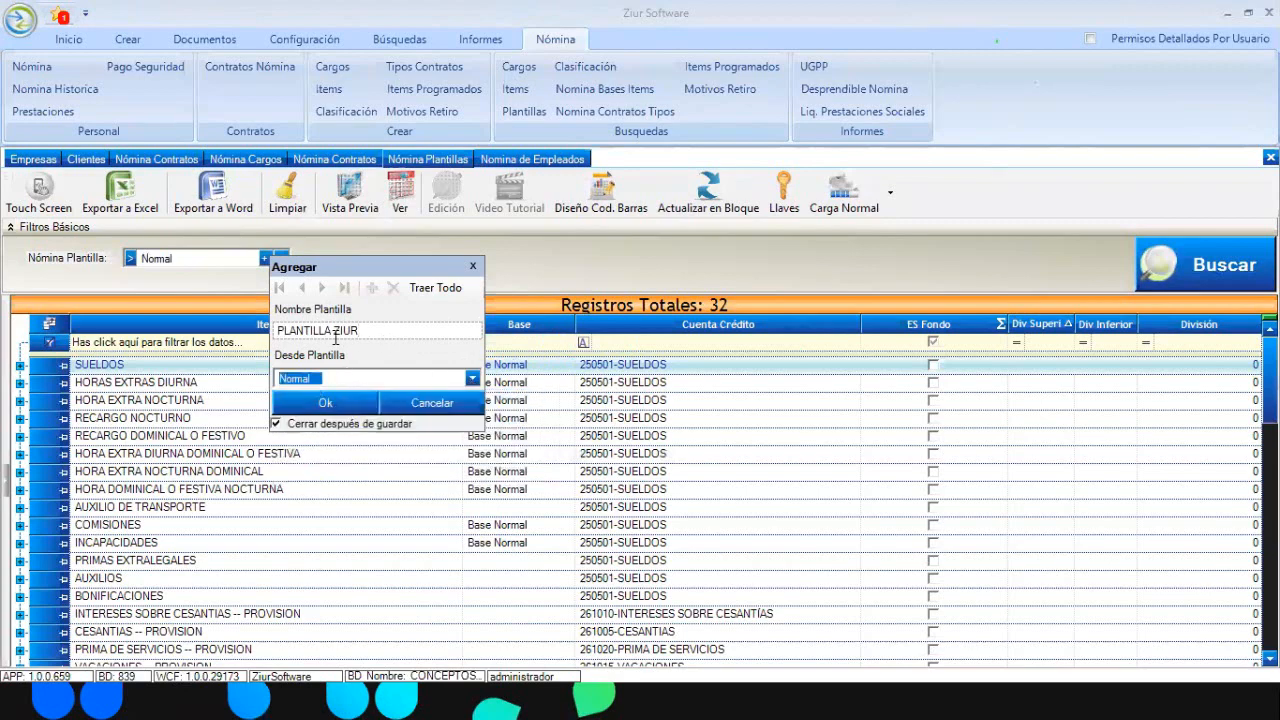
click(341, 403)
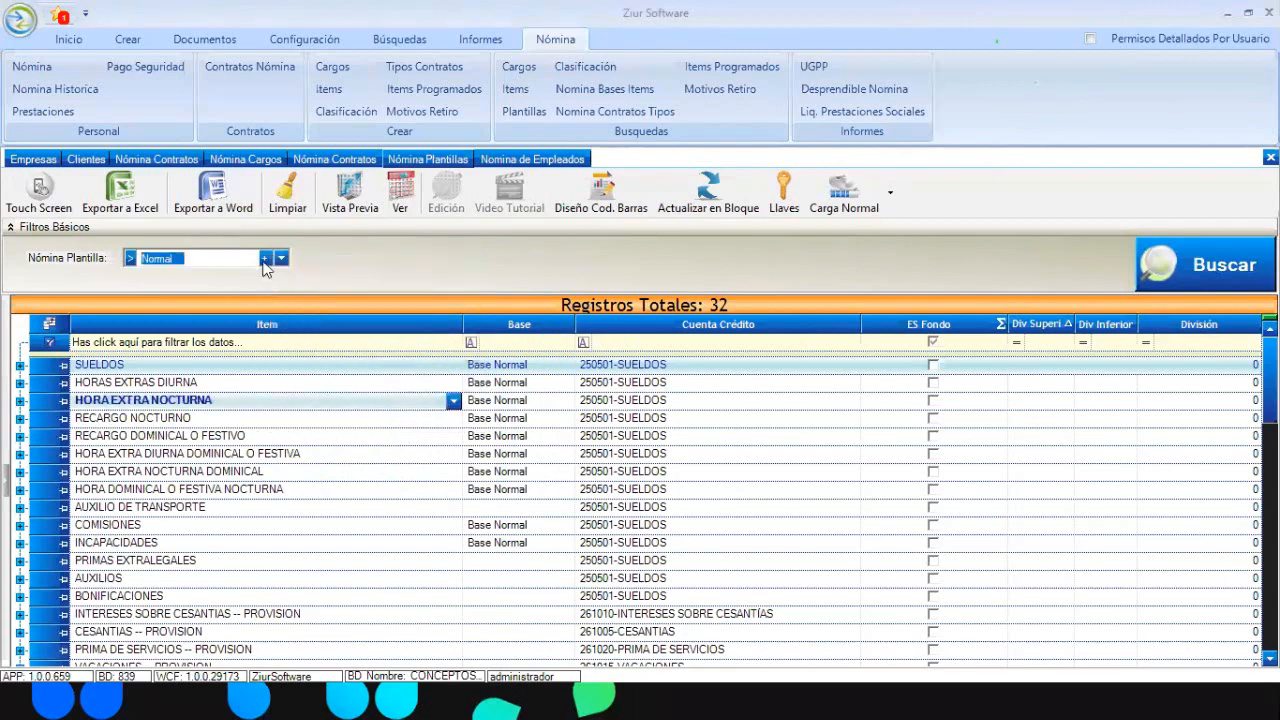
Select PLANTILLA ZIUR and list its 32 payroll items
click(281, 259)
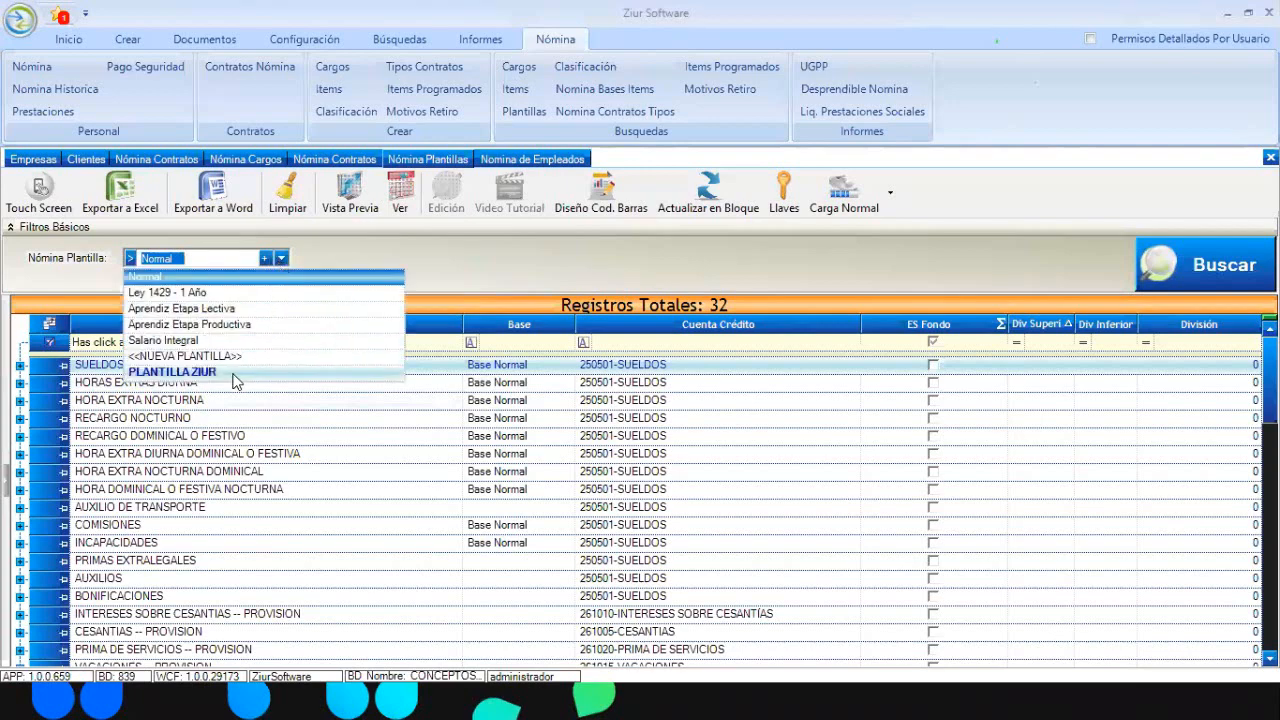
click(237, 376)
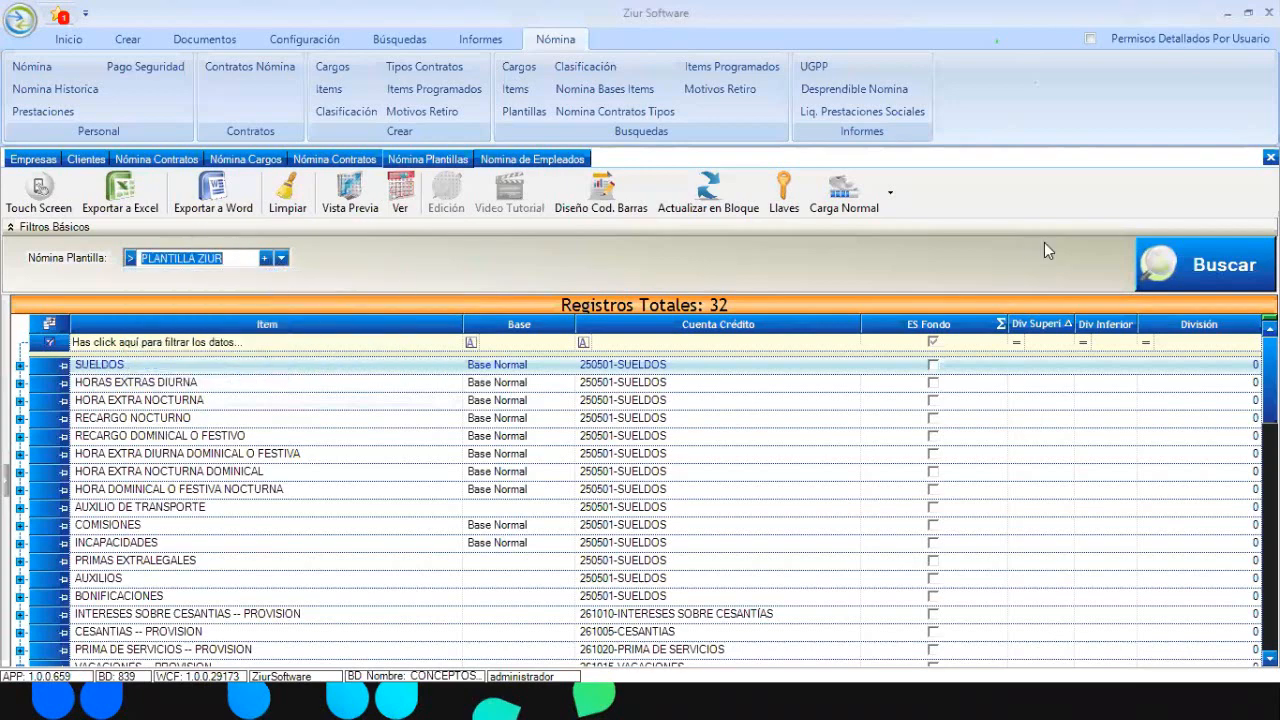
click(1193, 267)
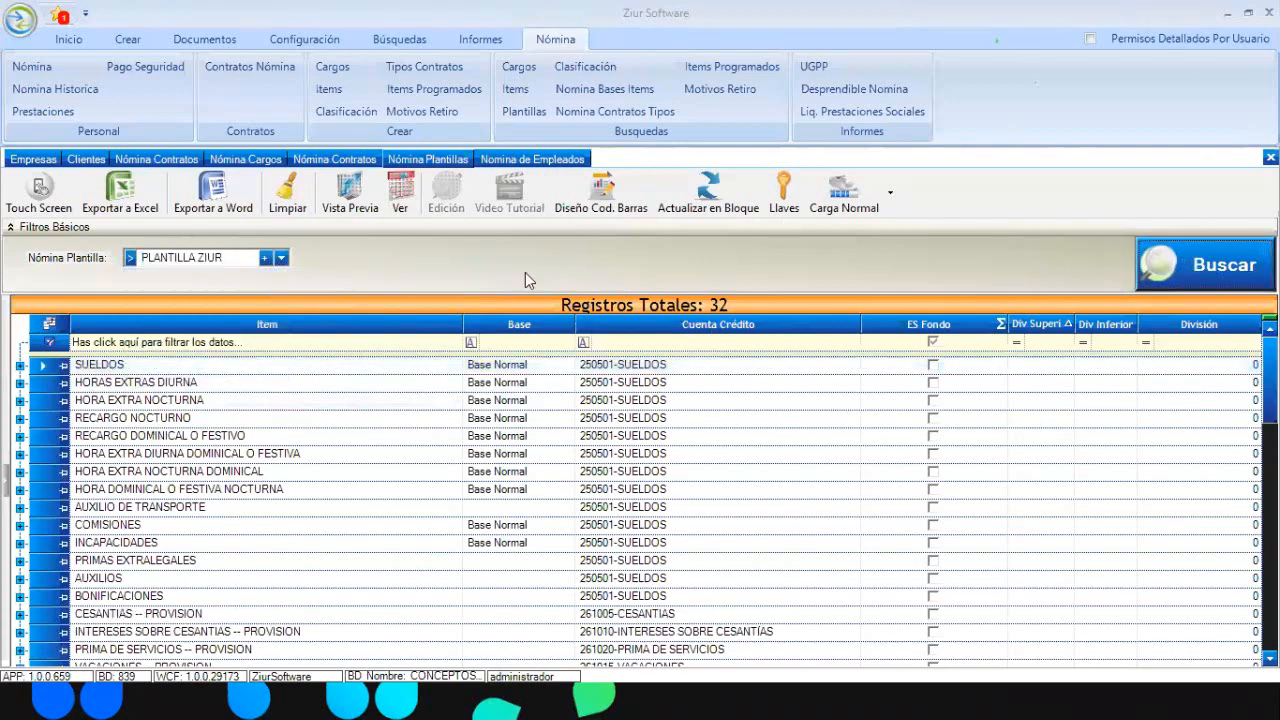
click(555, 366)
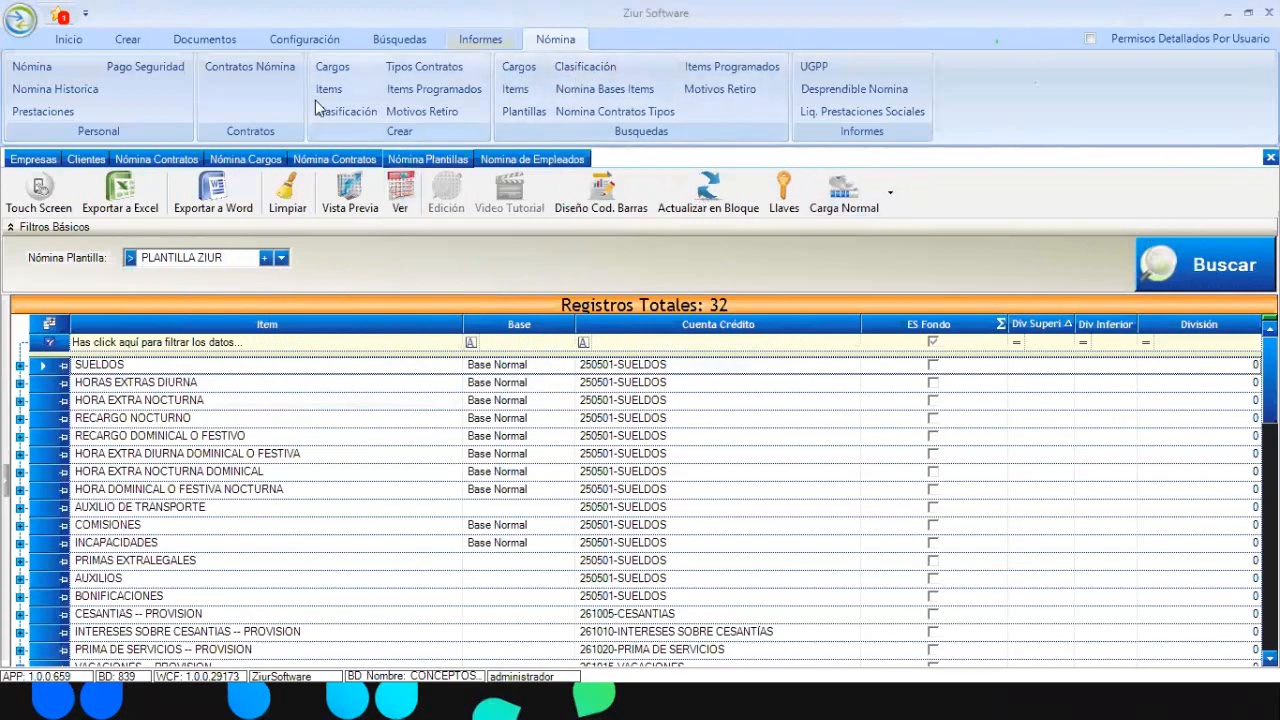
Search PLANTILLA ZIUR's items again and pick the SUELDOS item's Base cell
click(525, 106)
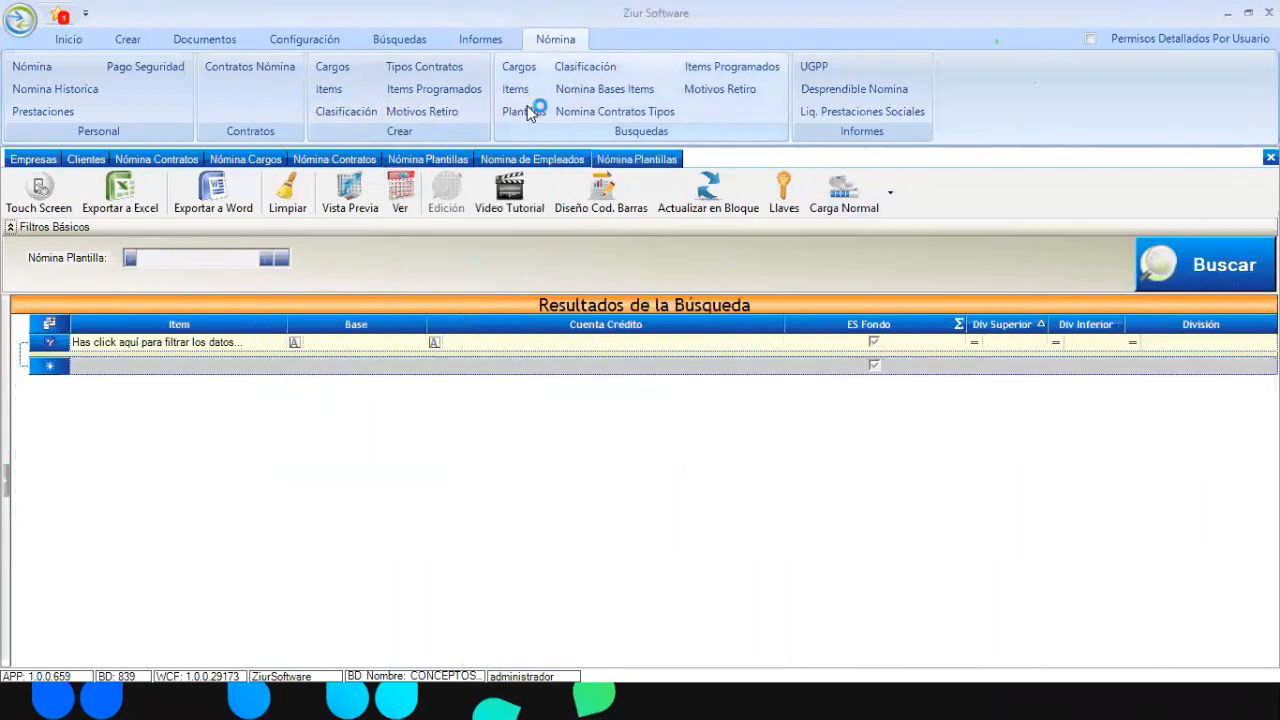
click(281, 258)
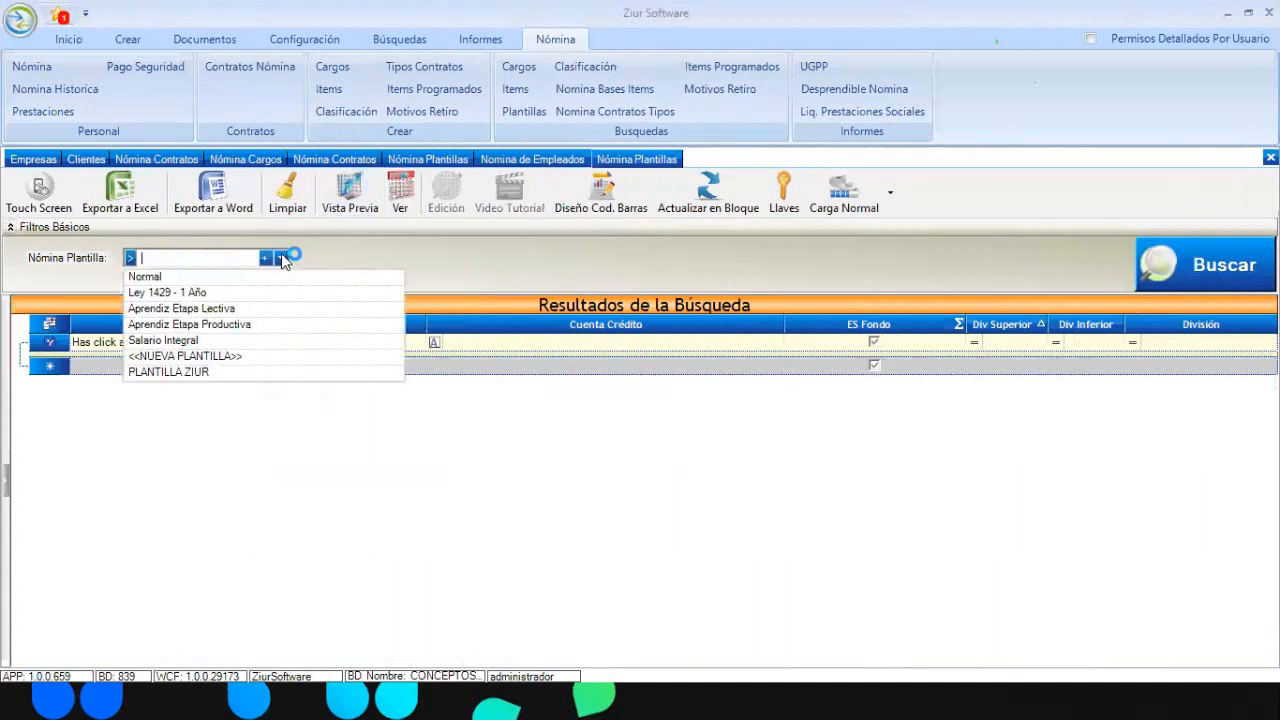
click(240, 374)
click(1209, 281)
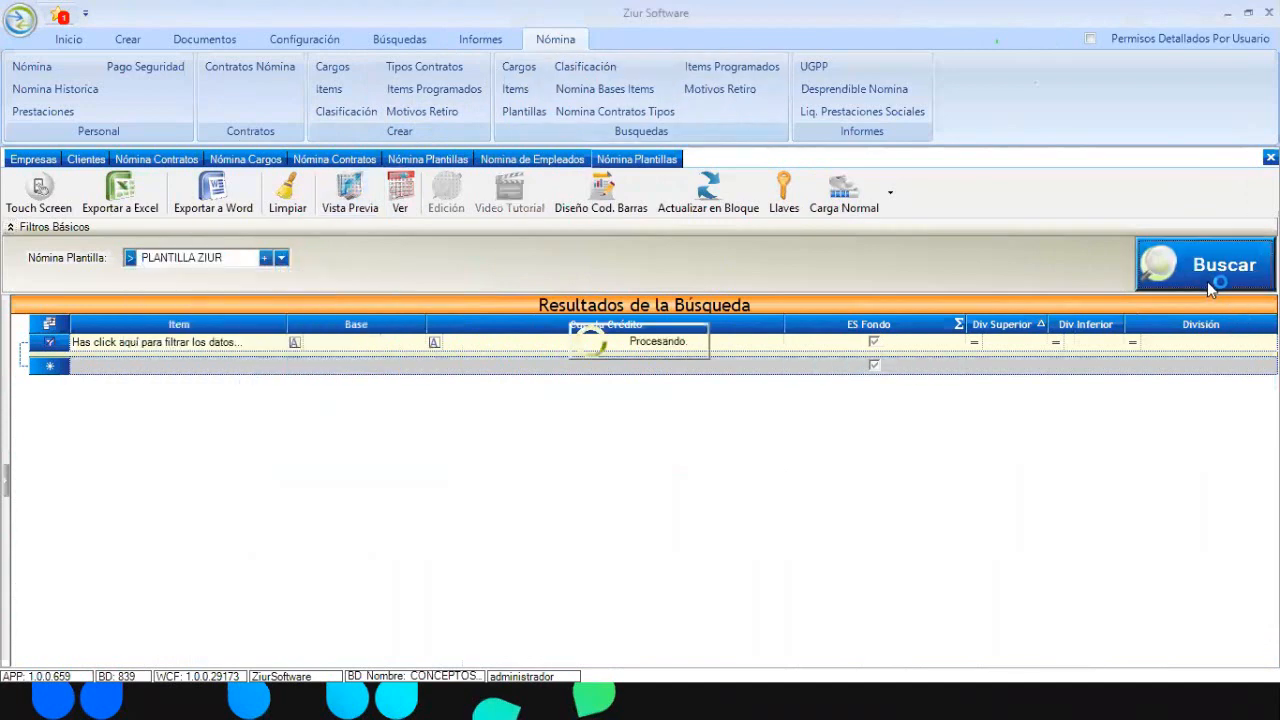
click(405, 367)
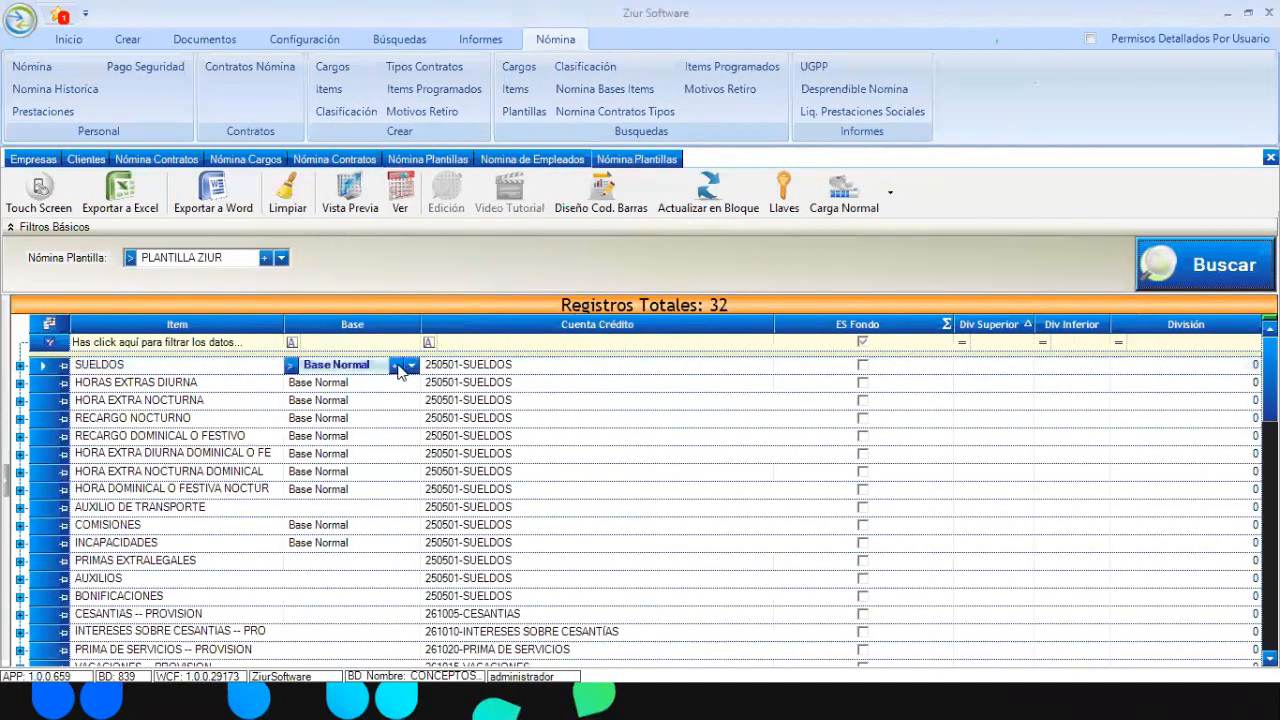
Create a new base named BASE ZIUR as a copy of Base Normal
click(397, 366)
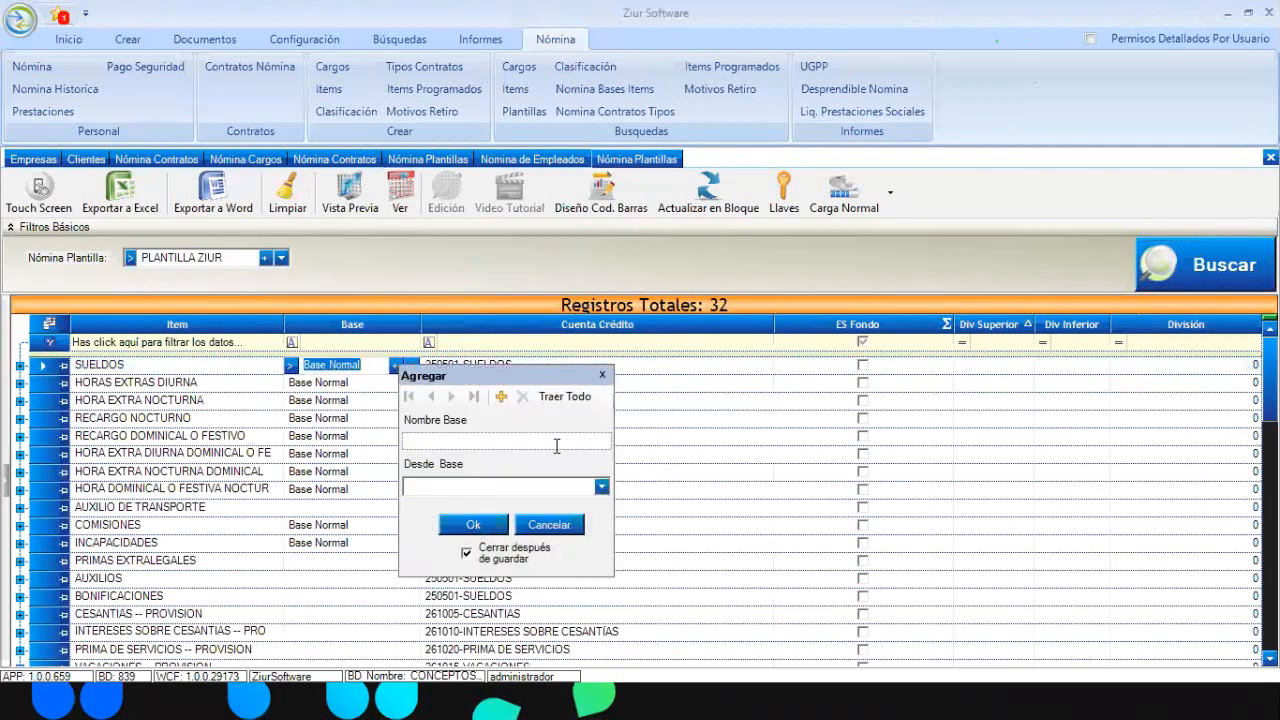
text(BASE ZIUR)
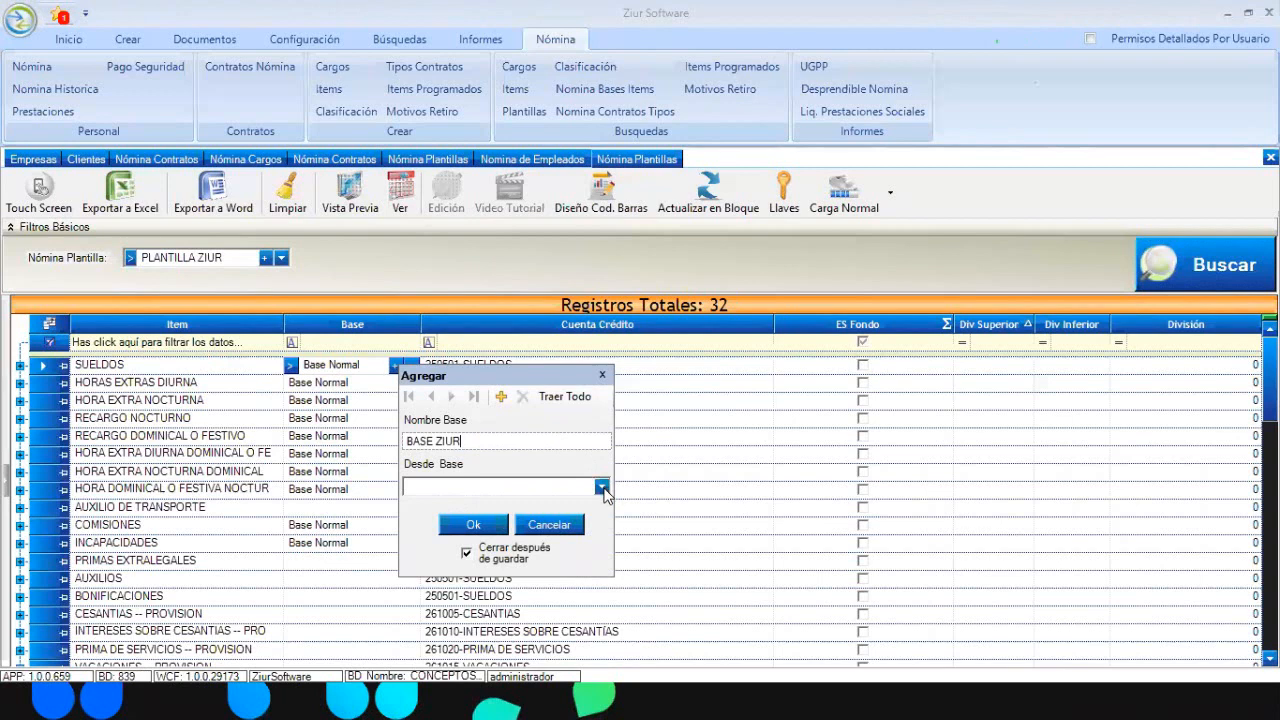
click(601, 487)
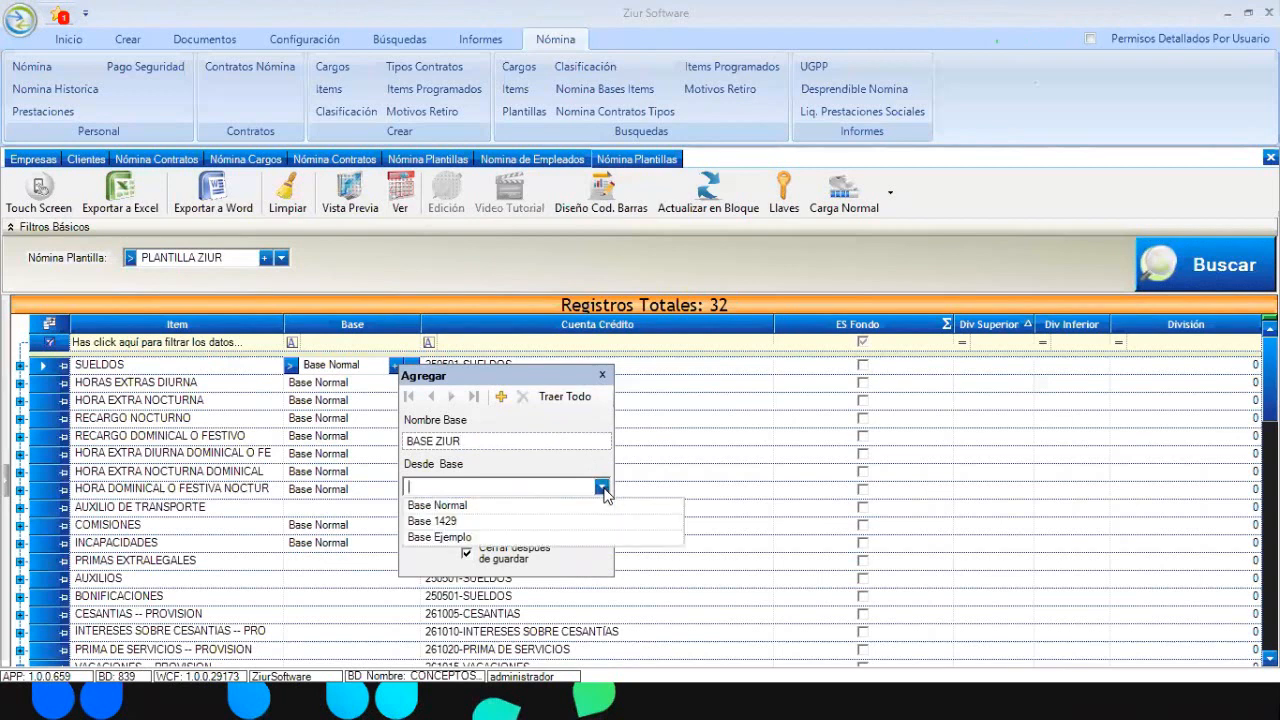
click(480, 508)
click(468, 526)
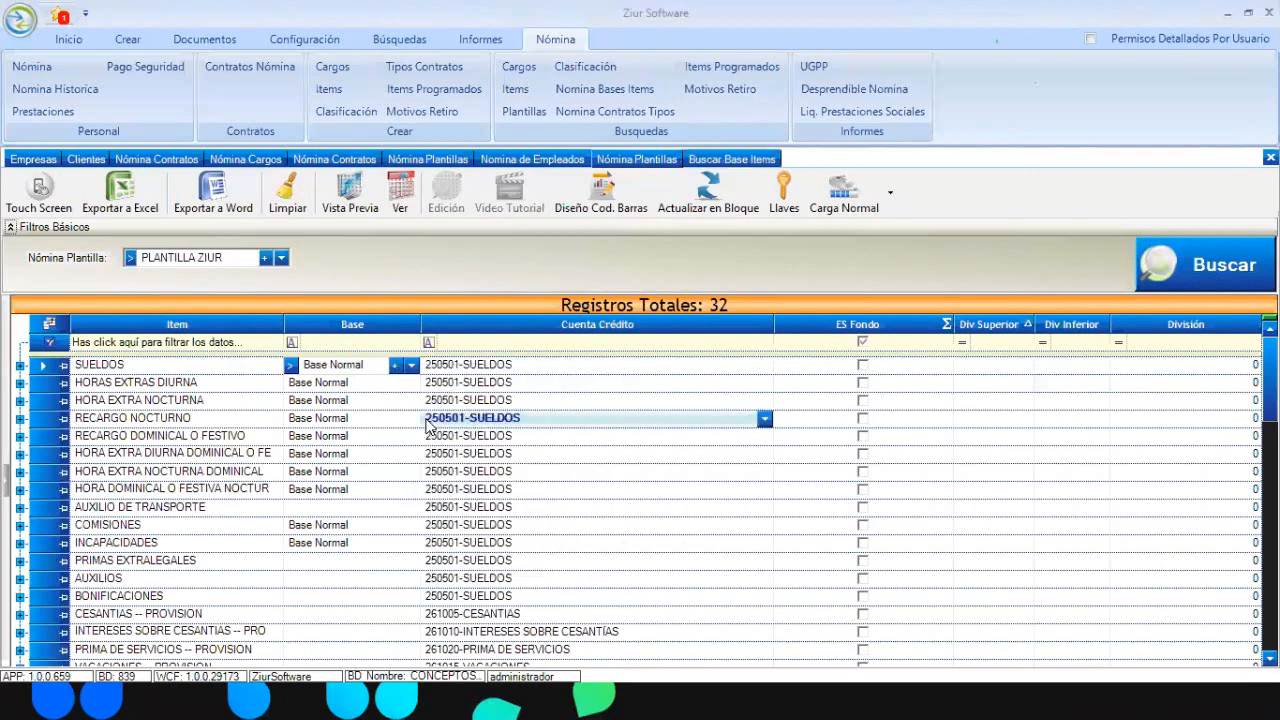
Search Nómina Bases Items for BASE ZIUR, listing 9 items like CESANTIAS -- PROVISION
click(604, 91)
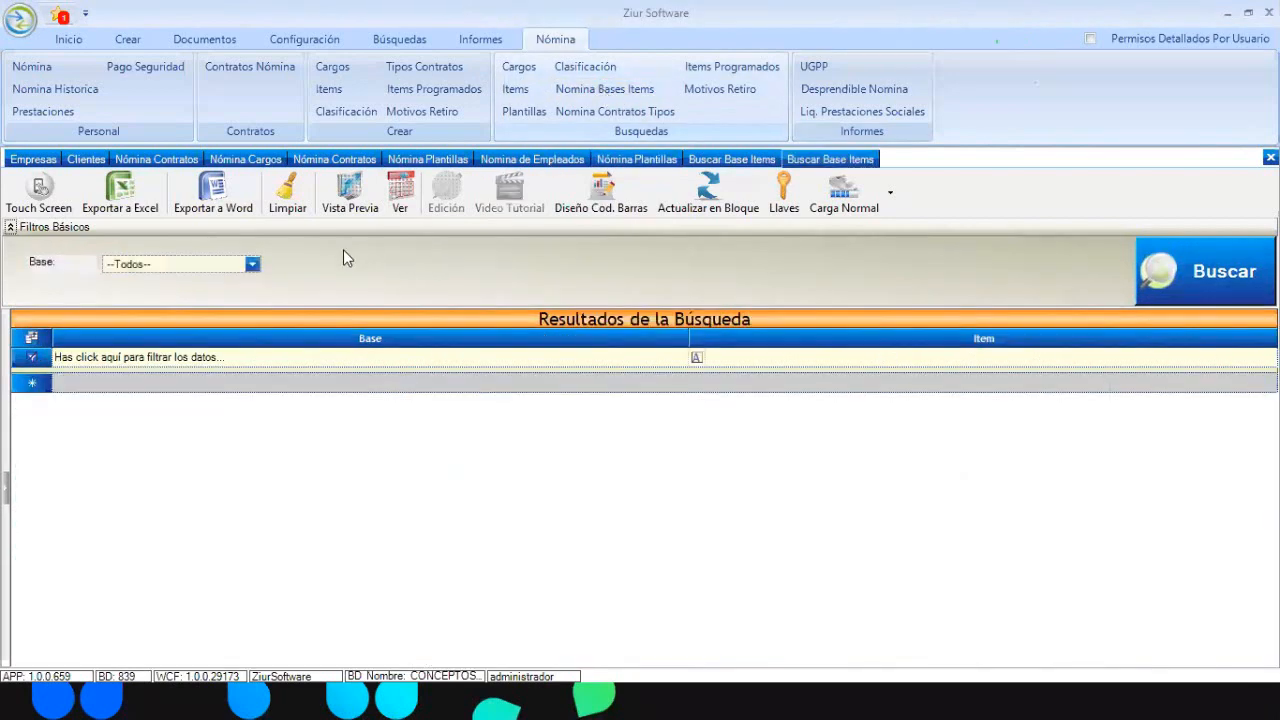
click(252, 264)
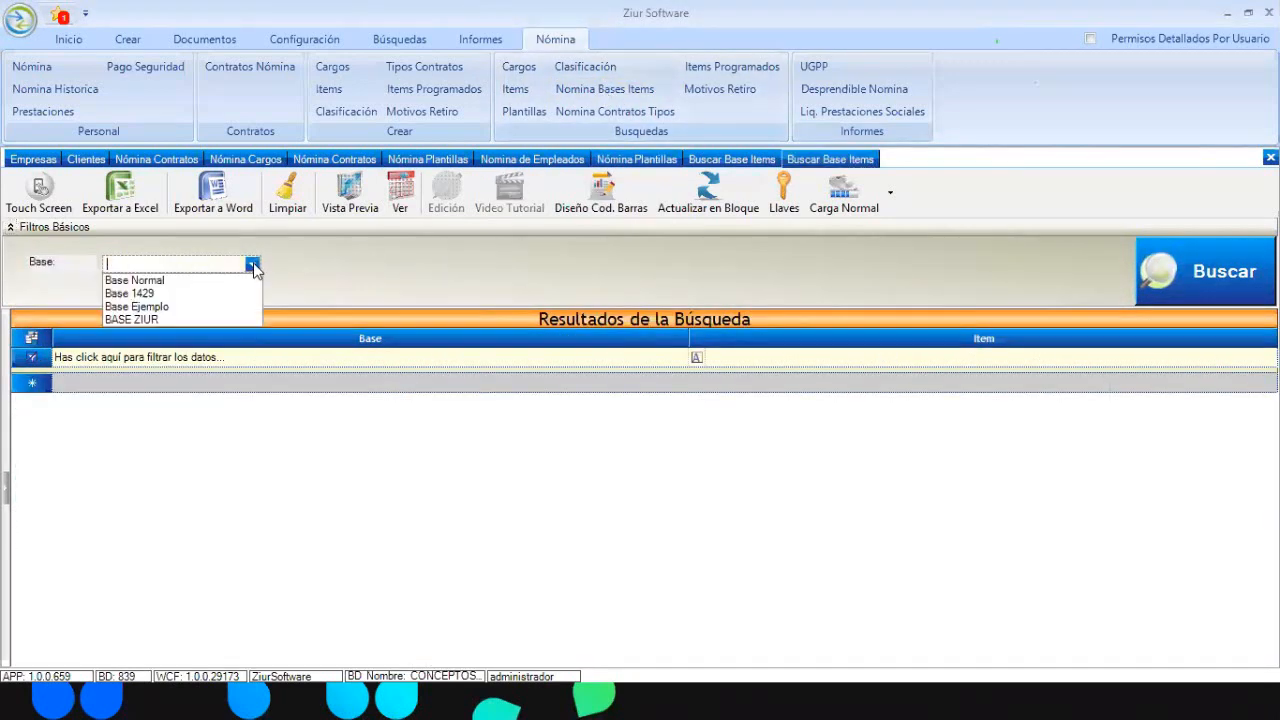
click(162, 319)
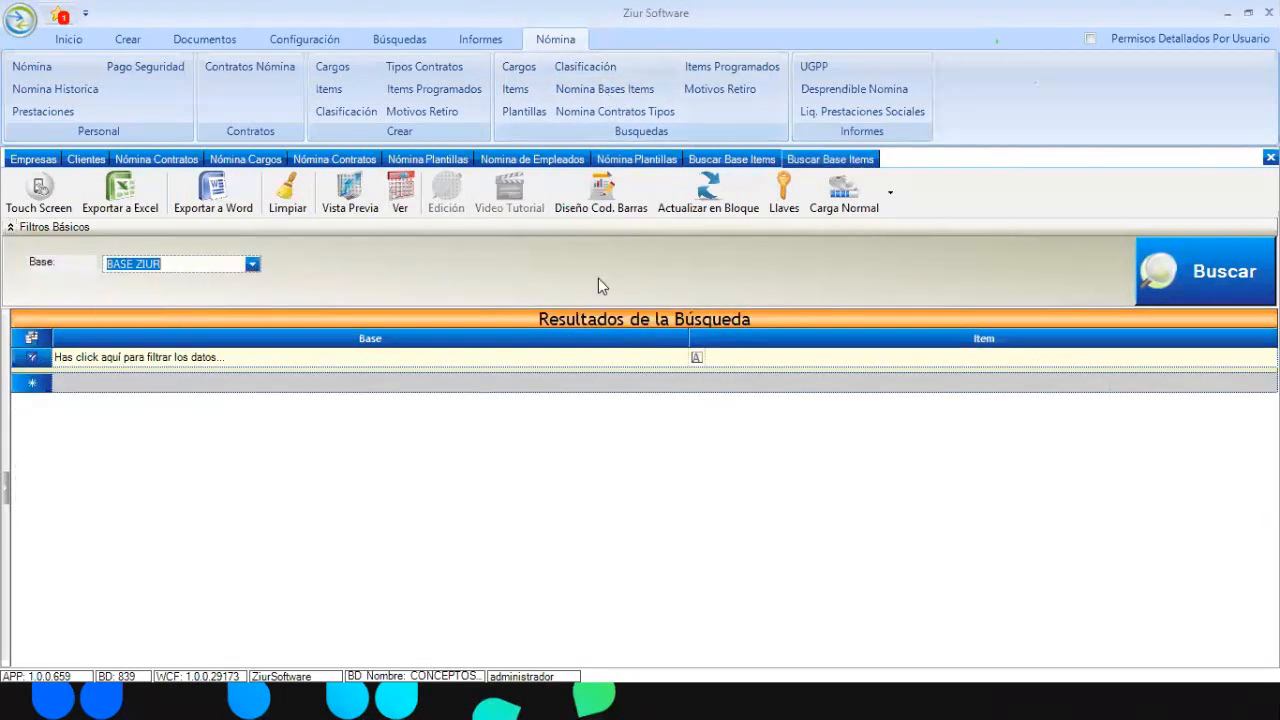
click(1188, 270)
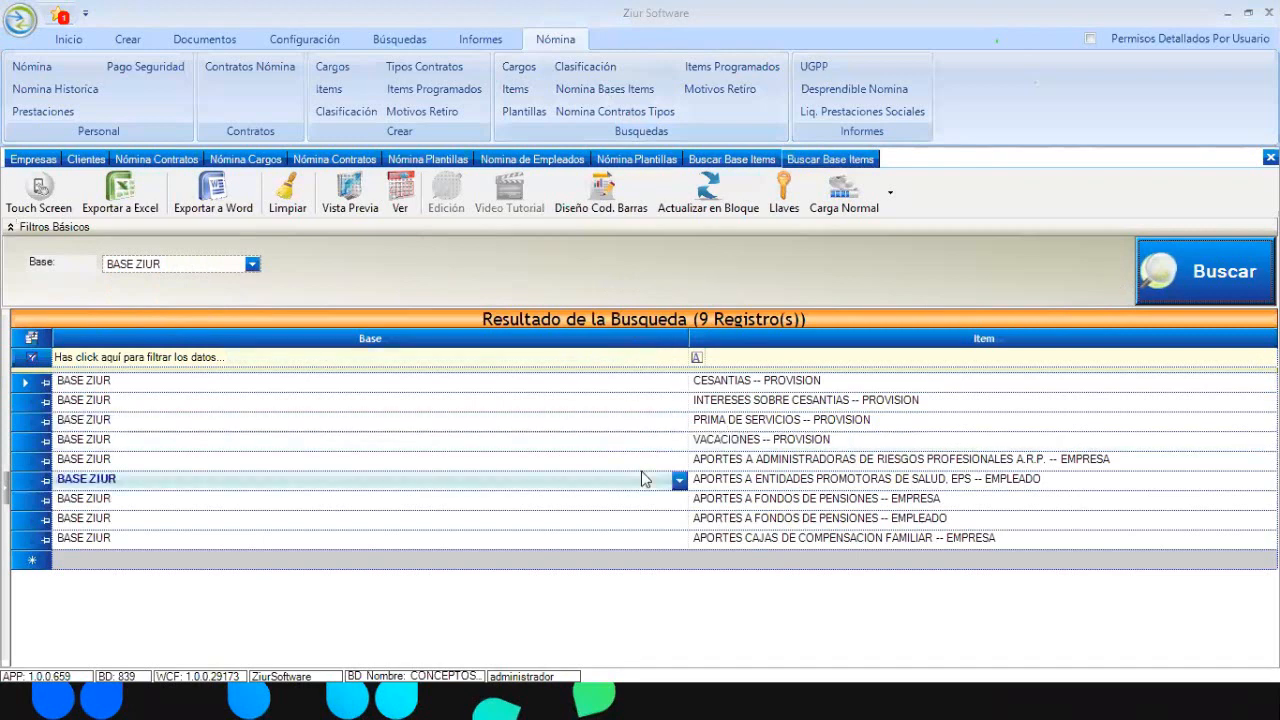
click(650, 161)
click(832, 159)
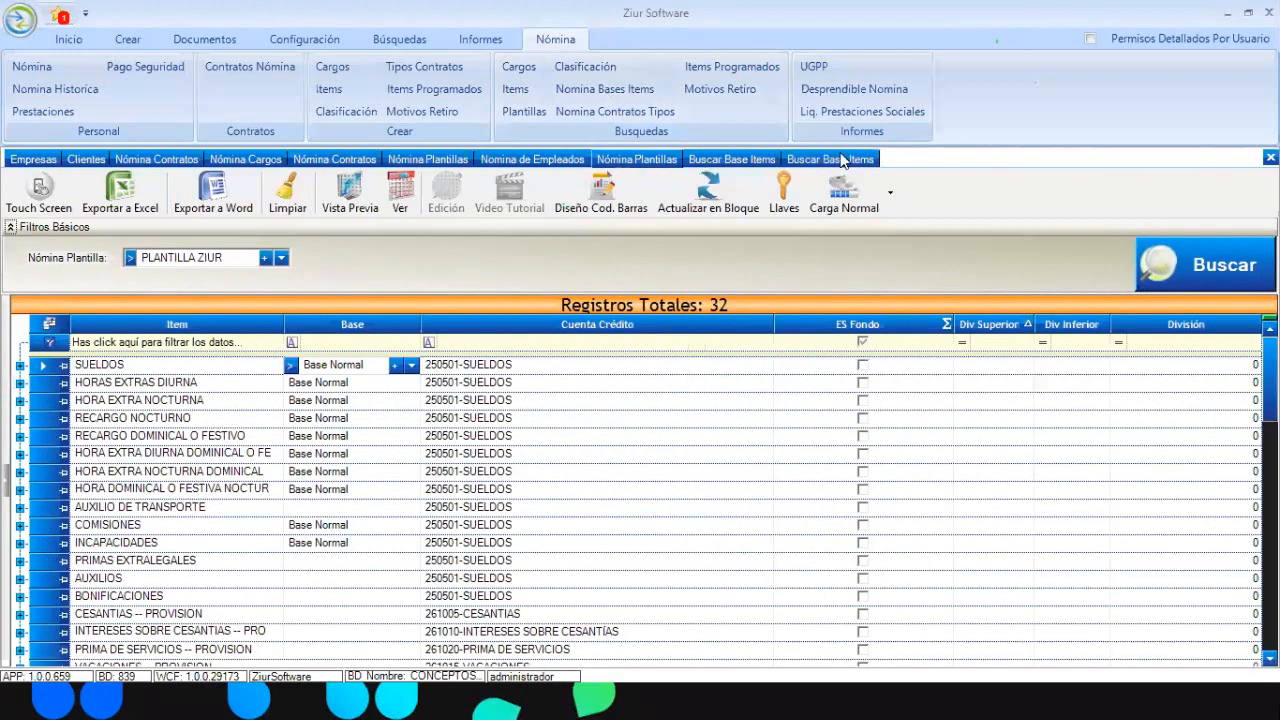
List Base Normal's nine items in the base items search
click(251, 264)
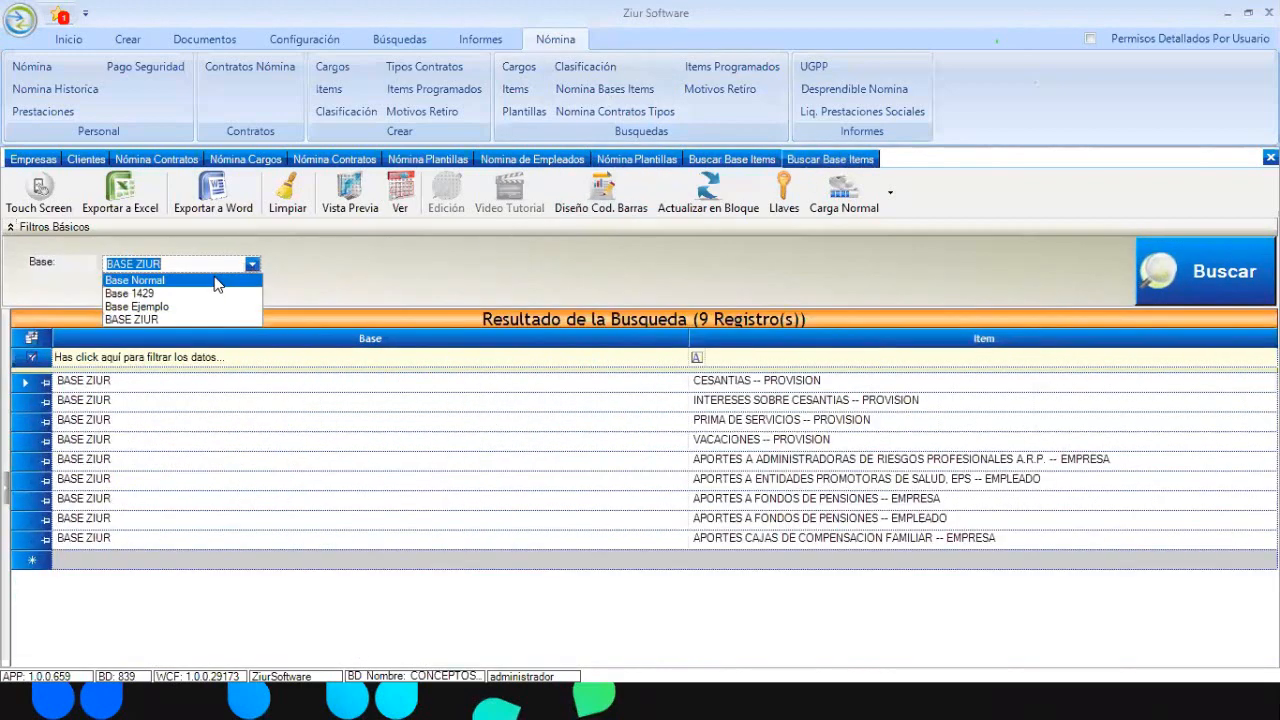
click(140, 277)
click(1158, 285)
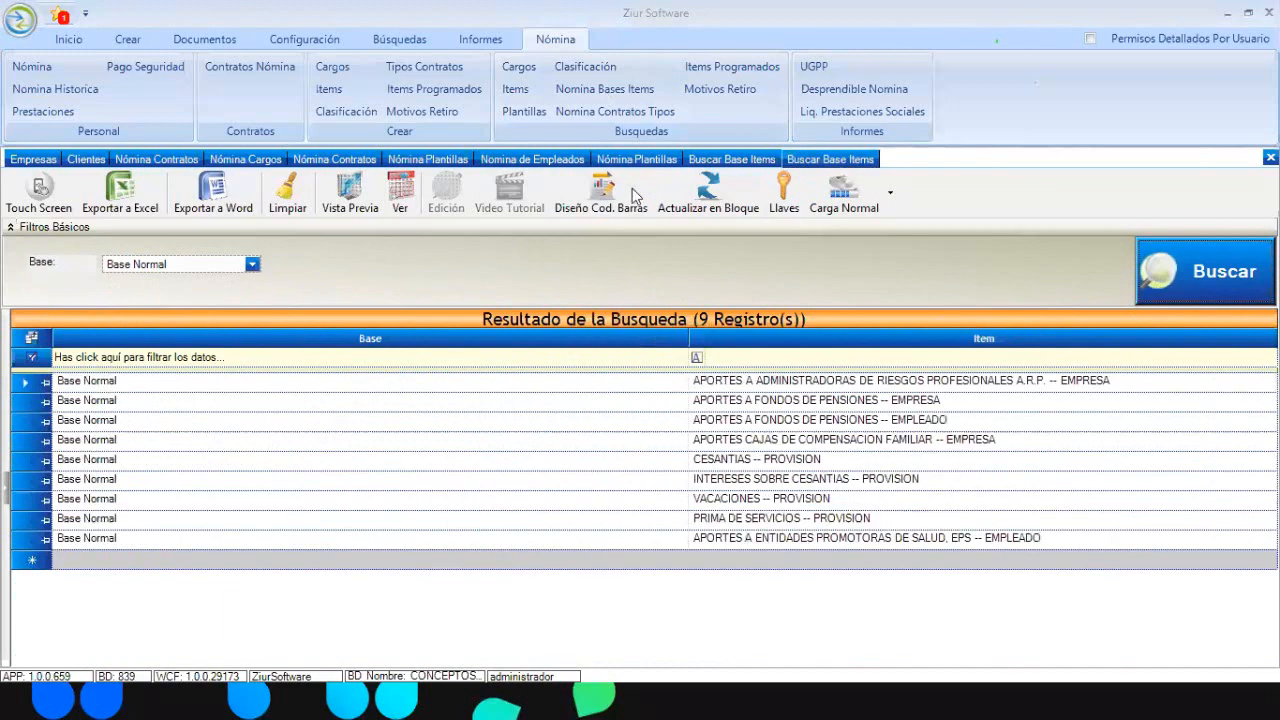
Load the Normal template's items and inspect SUELDOS and HORA EXTRA NOCTURNA
click(428, 159)
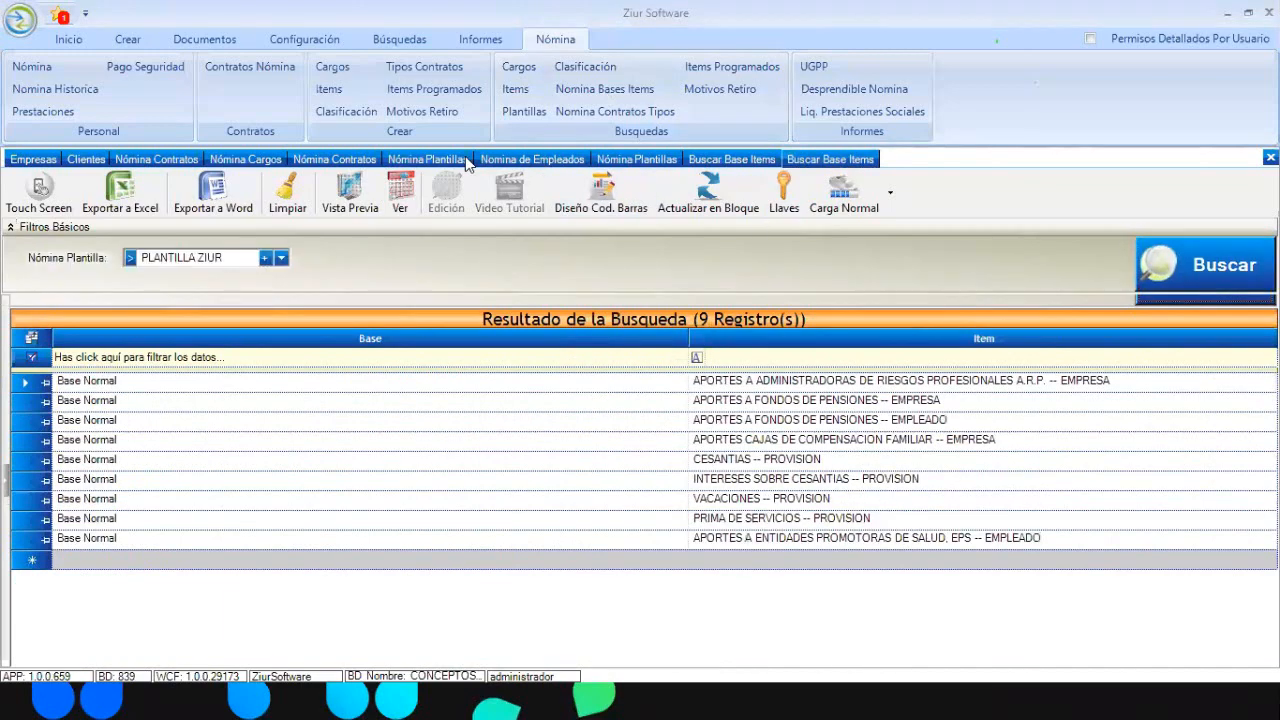
click(280, 259)
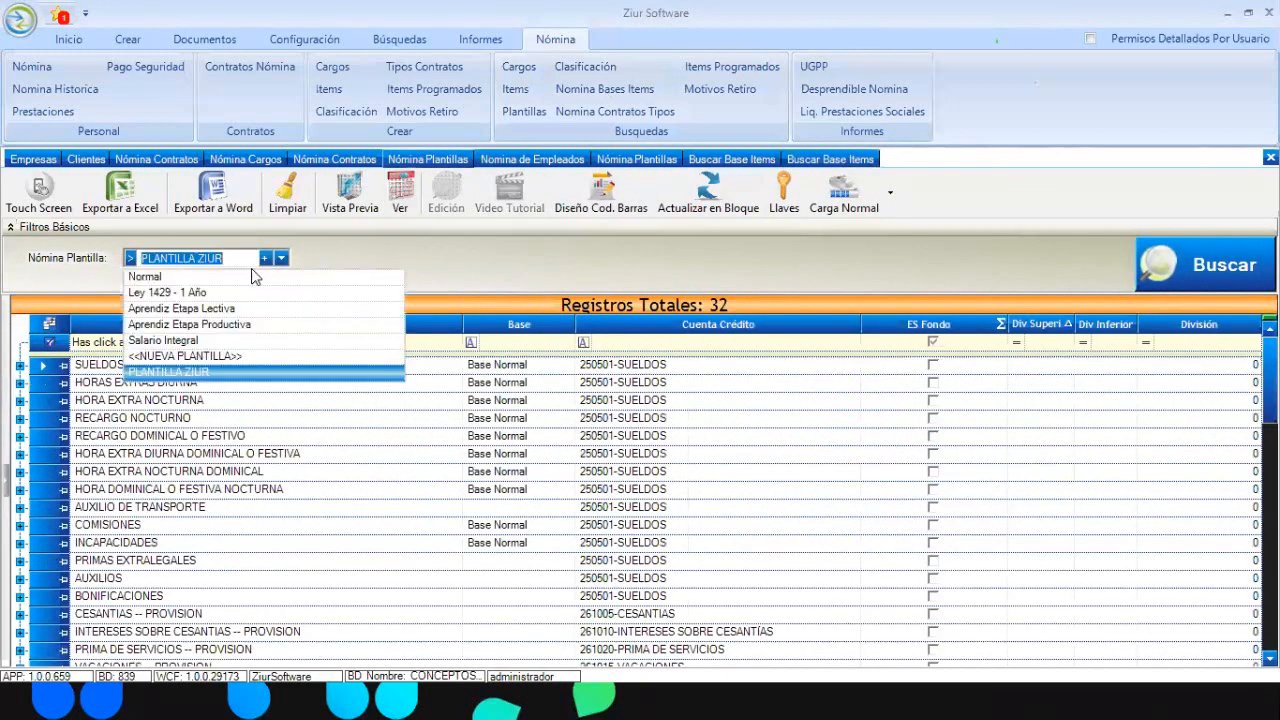
click(180, 279)
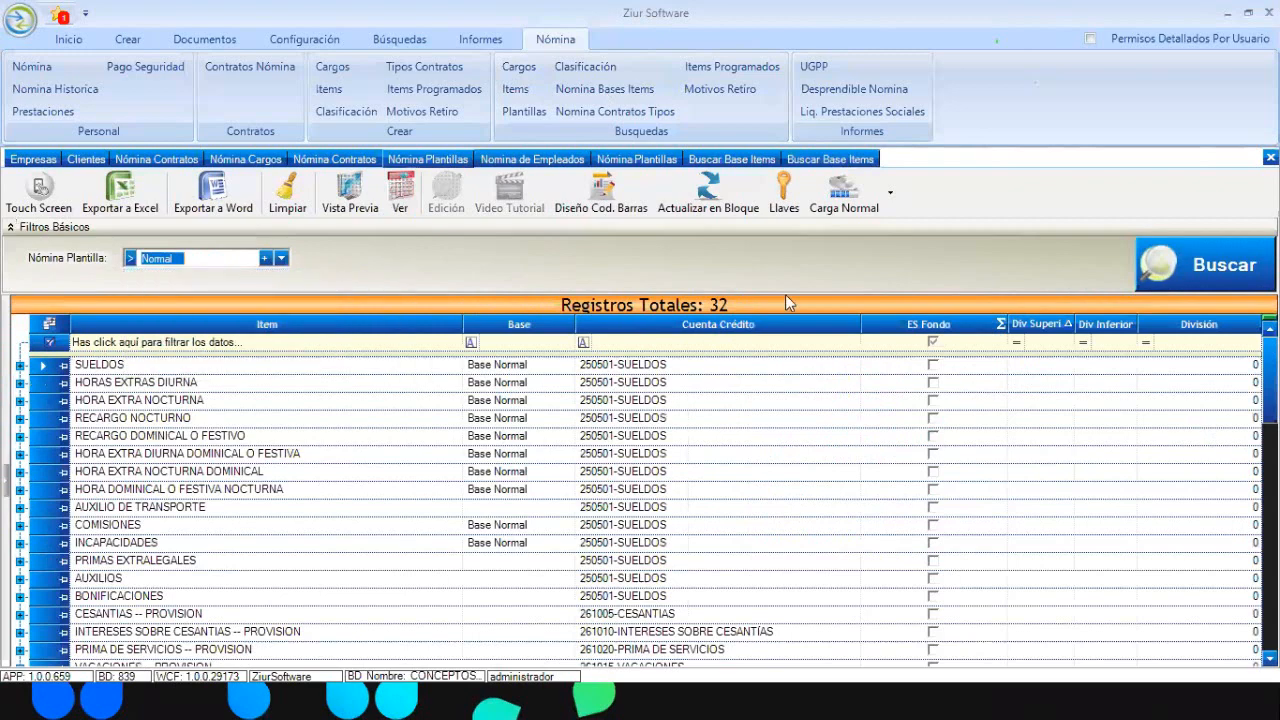
click(1198, 272)
click(110, 400)
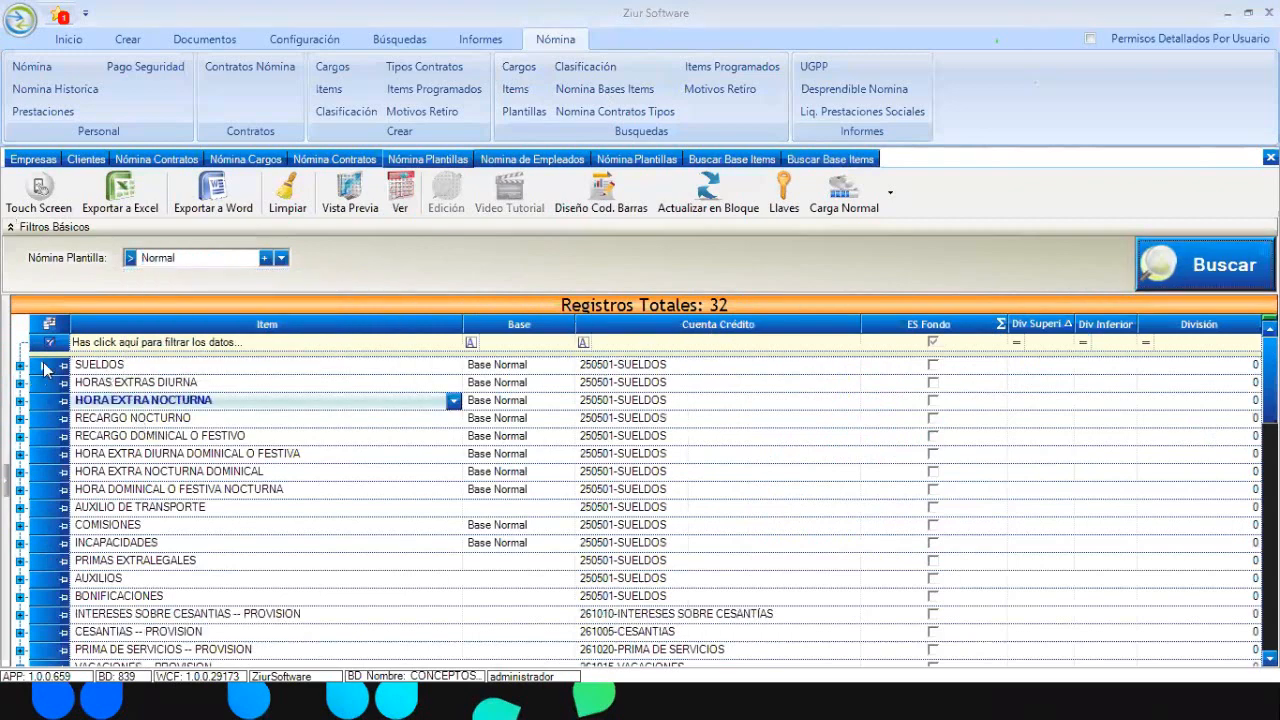
click(44, 367)
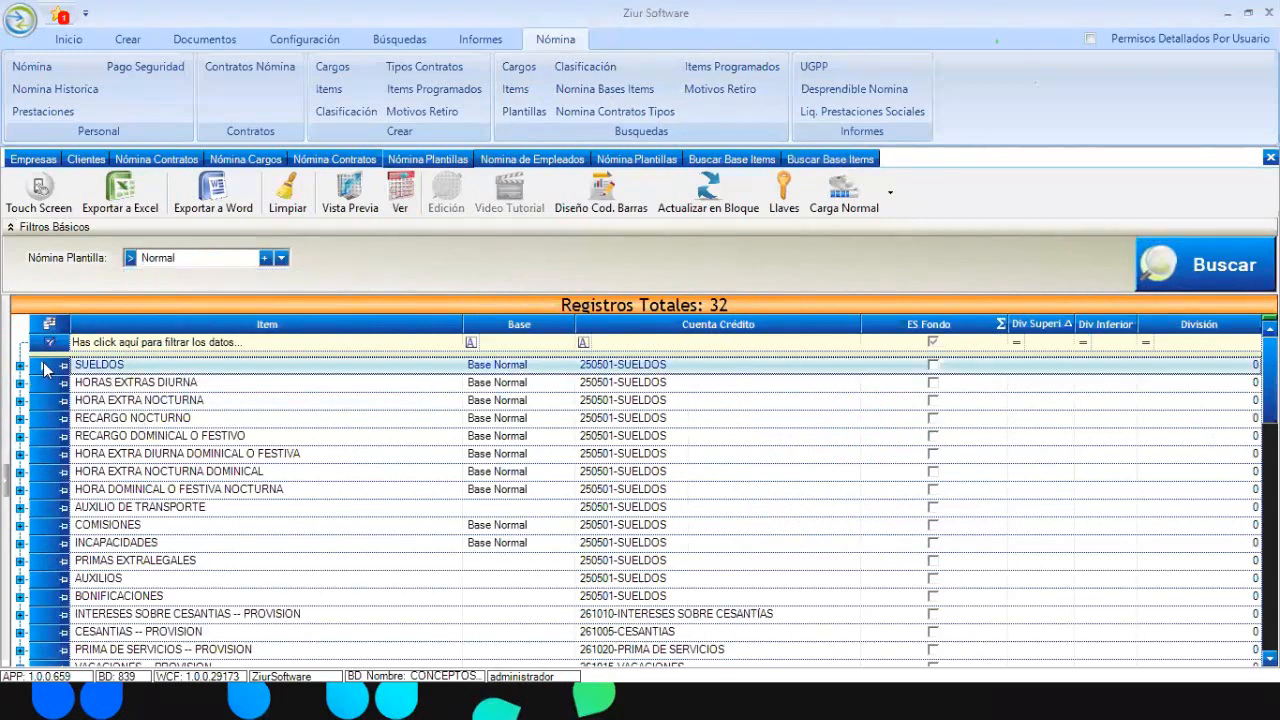
Review the first Base Normal item, then show the Nómina Contratos list
click(848, 164)
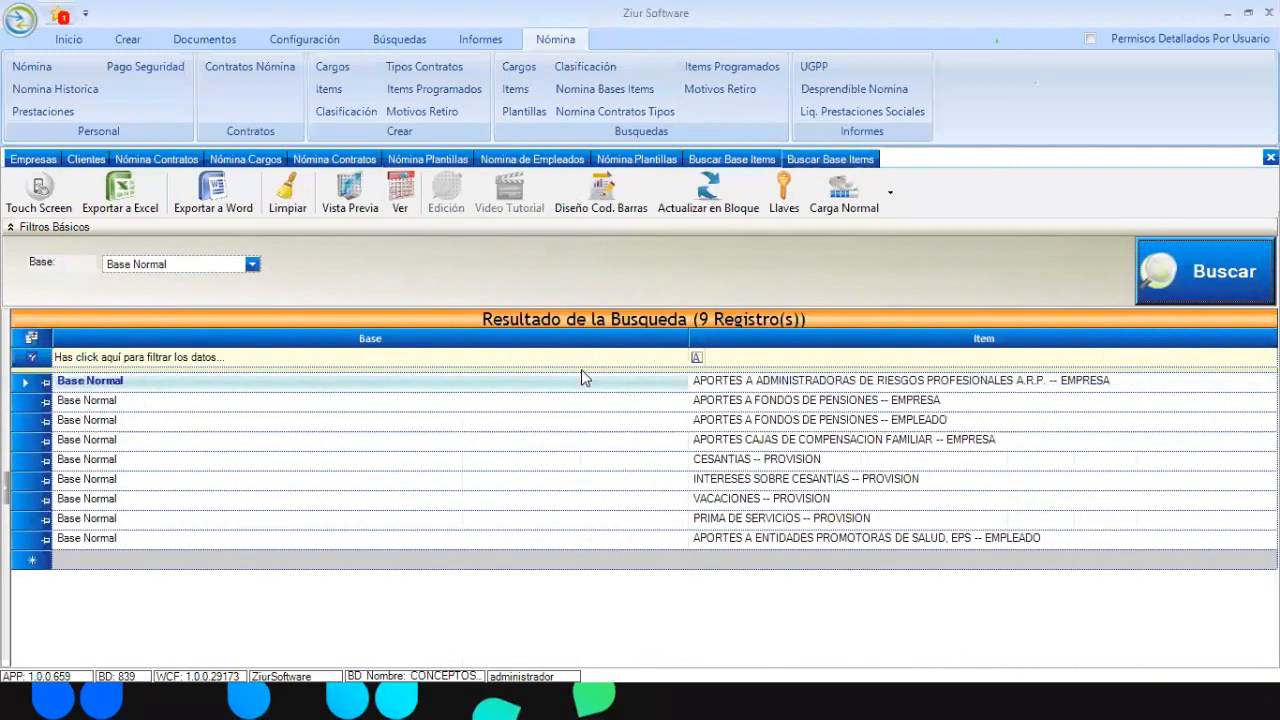
click(27, 390)
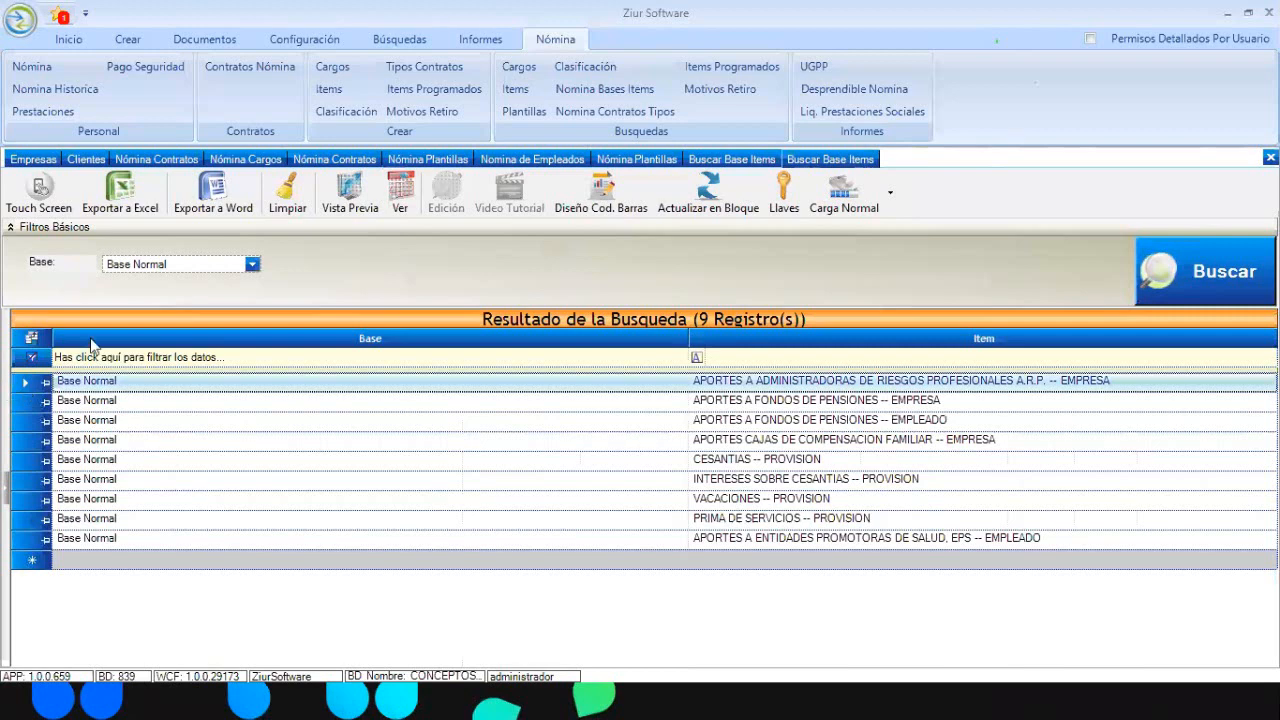
click(318, 161)
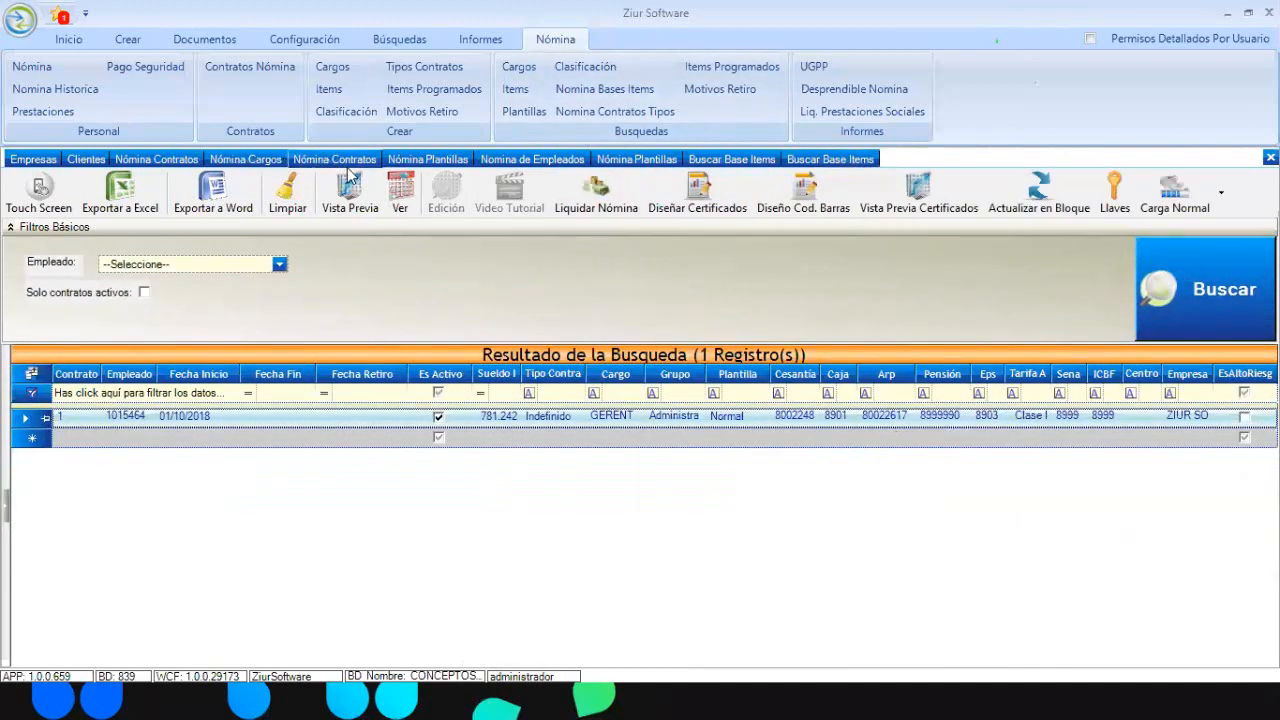
Compare the Nómina Plantillas and base item results, ending on PLANTILLA ZIUR's 32 items
click(450, 166)
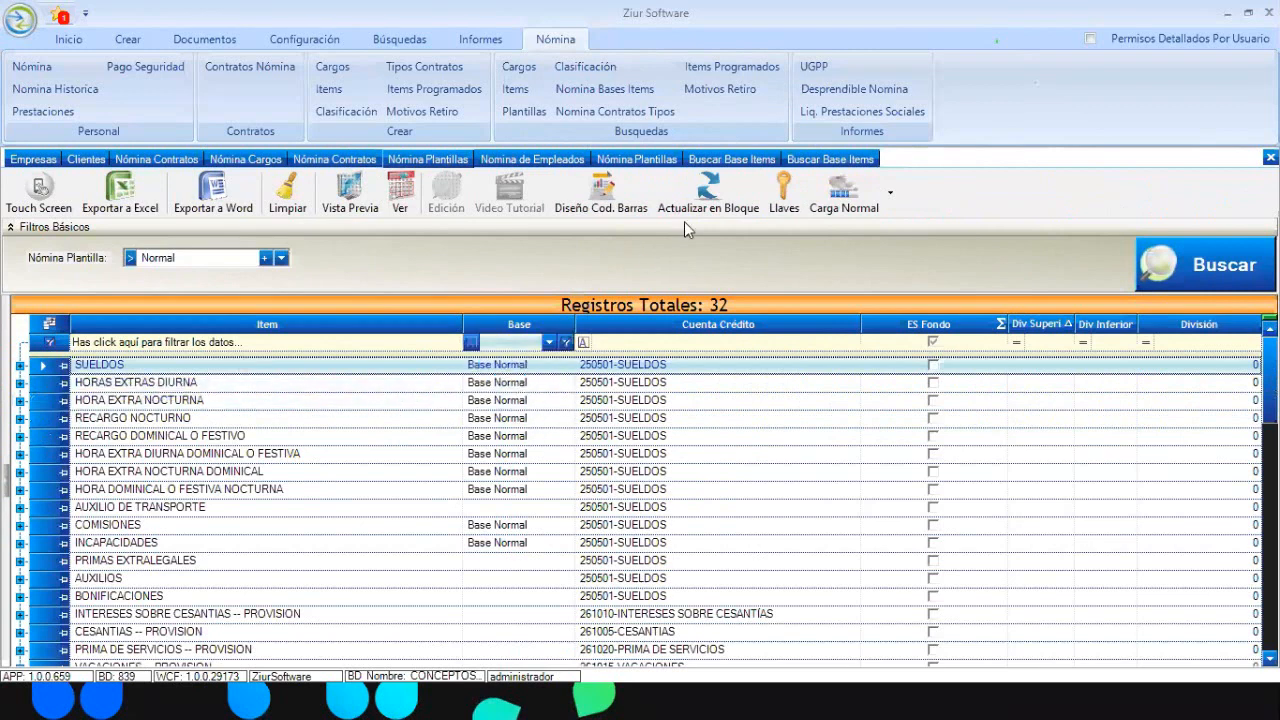
click(811, 165)
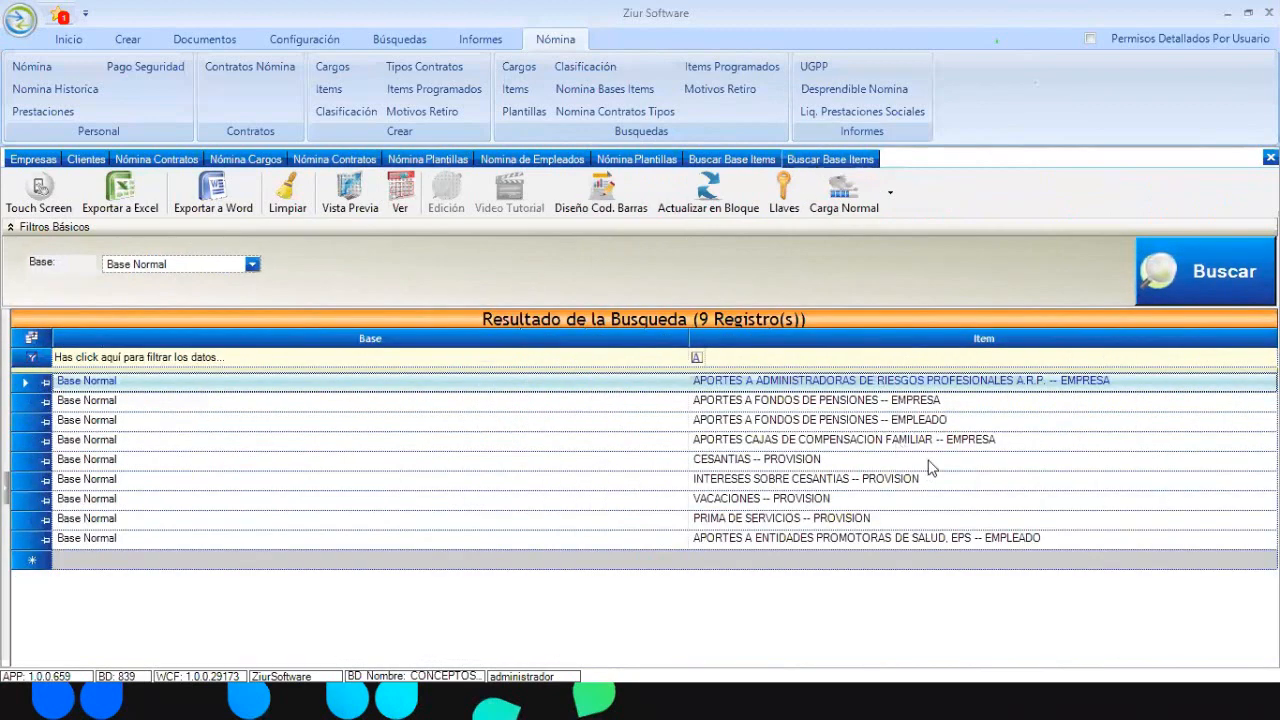
click(848, 382)
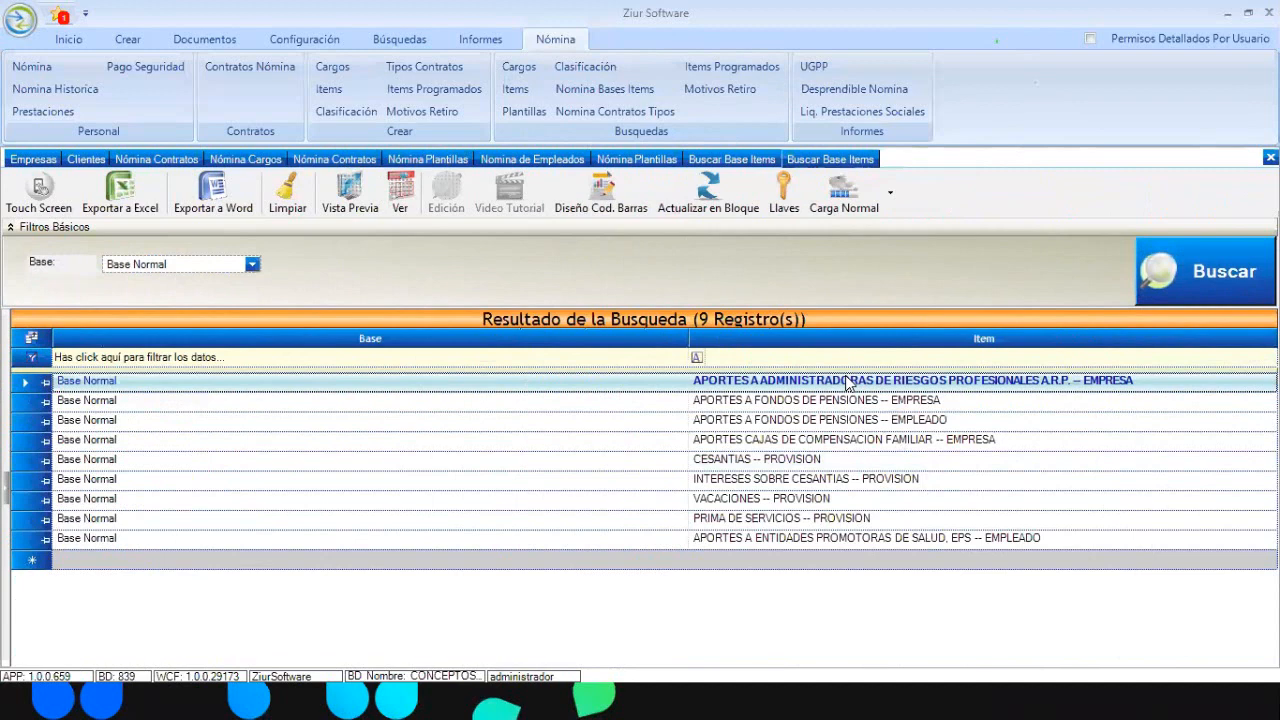
click(633, 164)
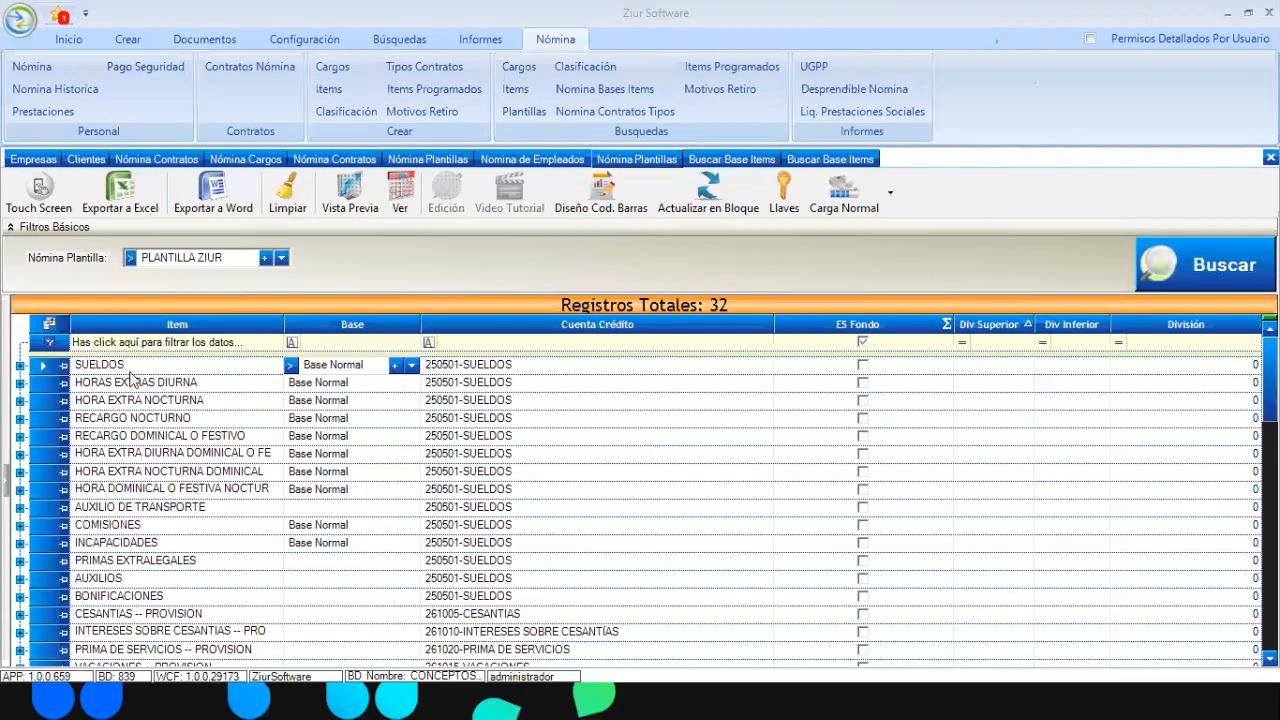
click(282, 258)
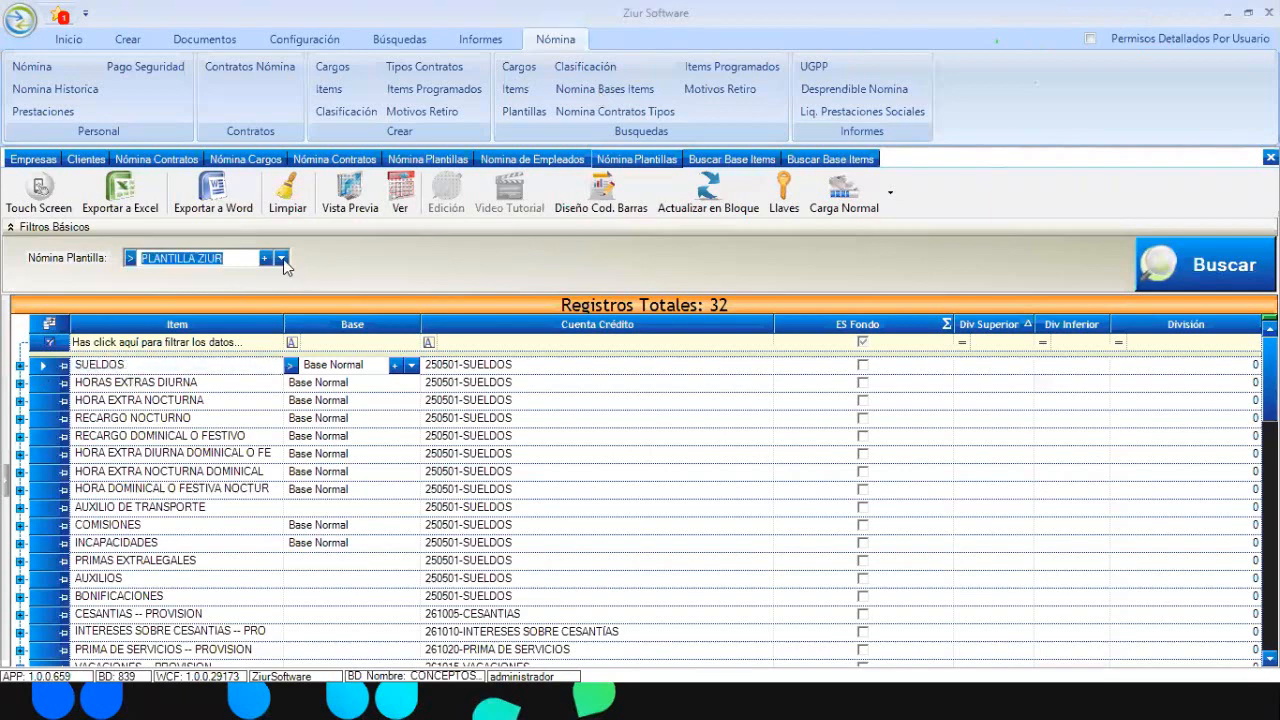
click(194, 376)
click(1179, 281)
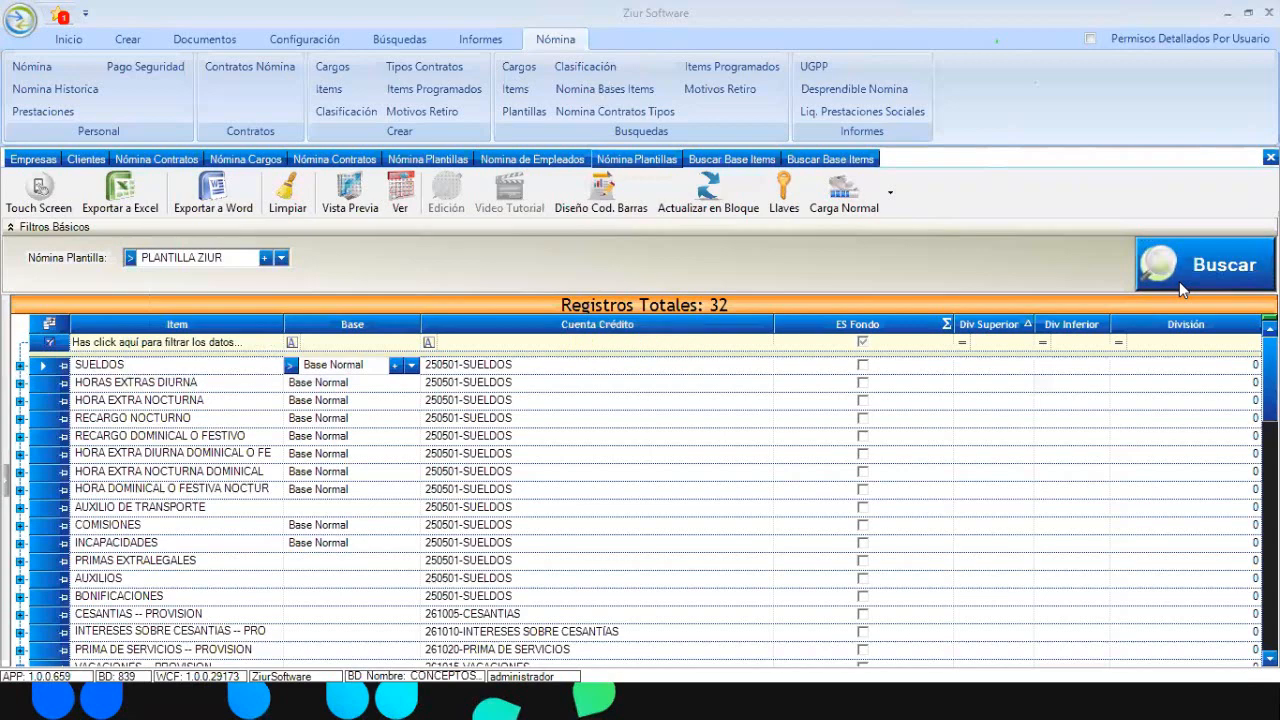
click(20, 366)
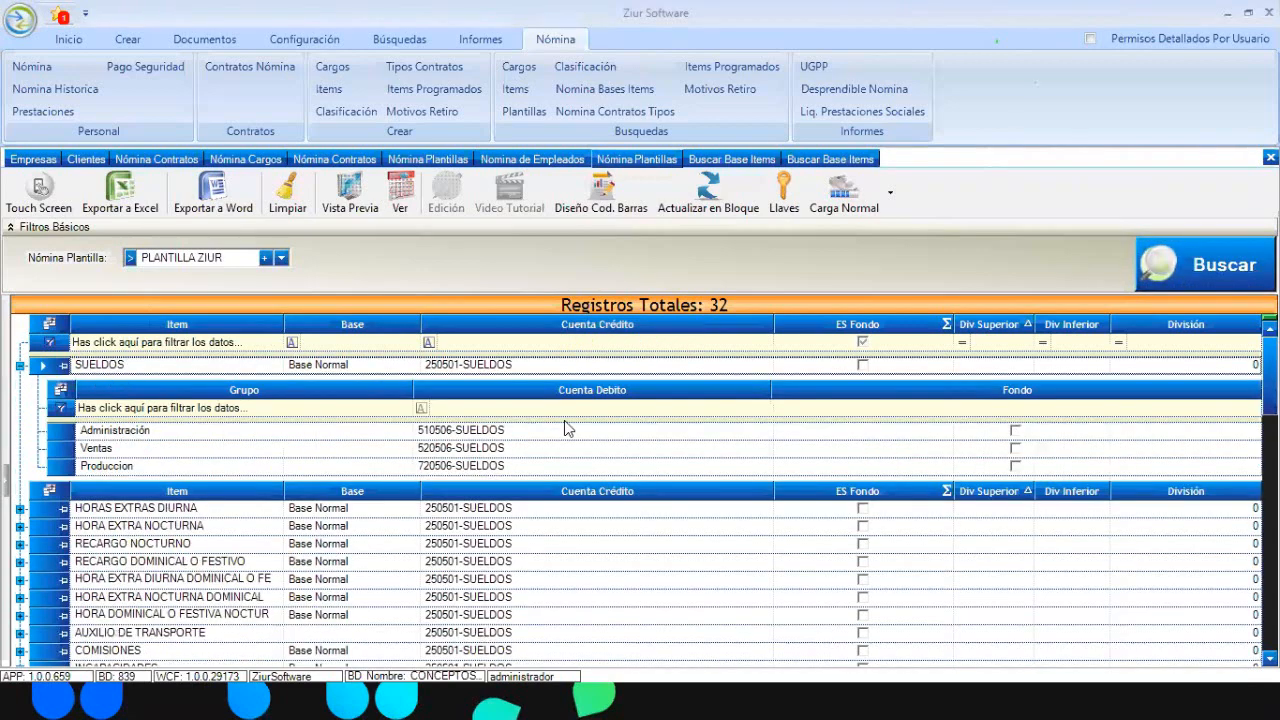
click(564, 429)
click(762, 431)
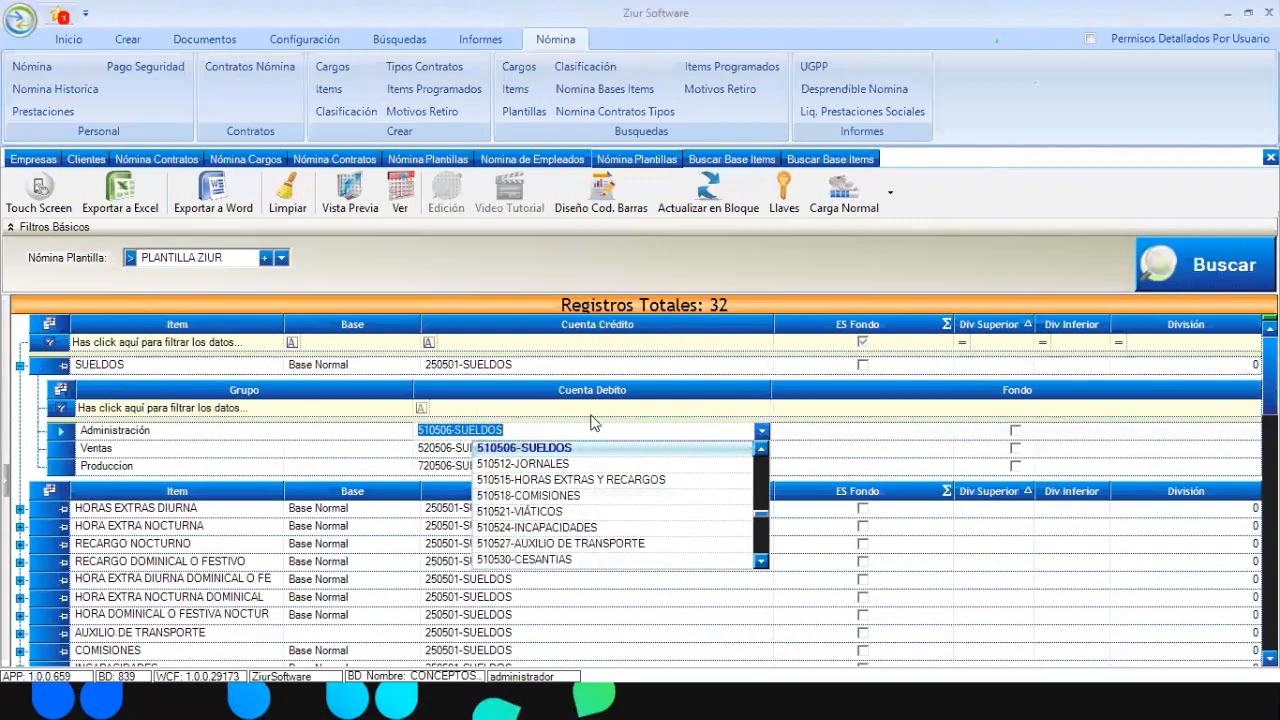
click(650, 431)
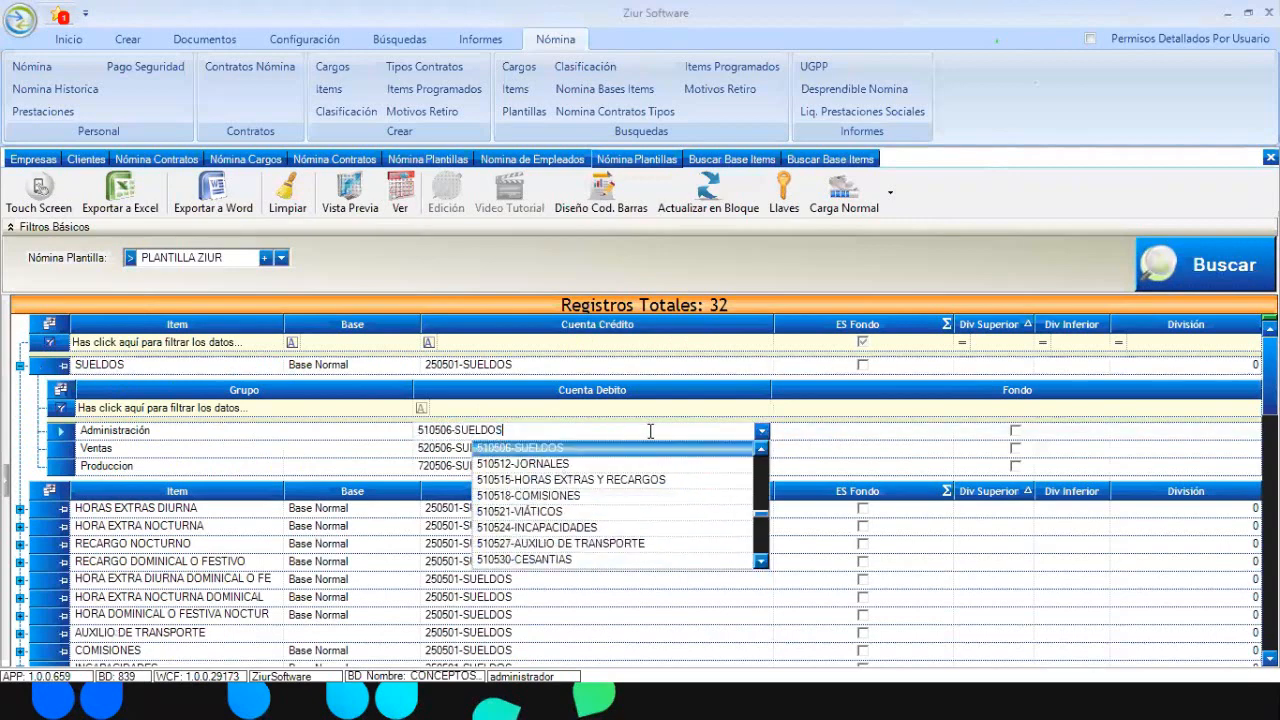
click(566, 366)
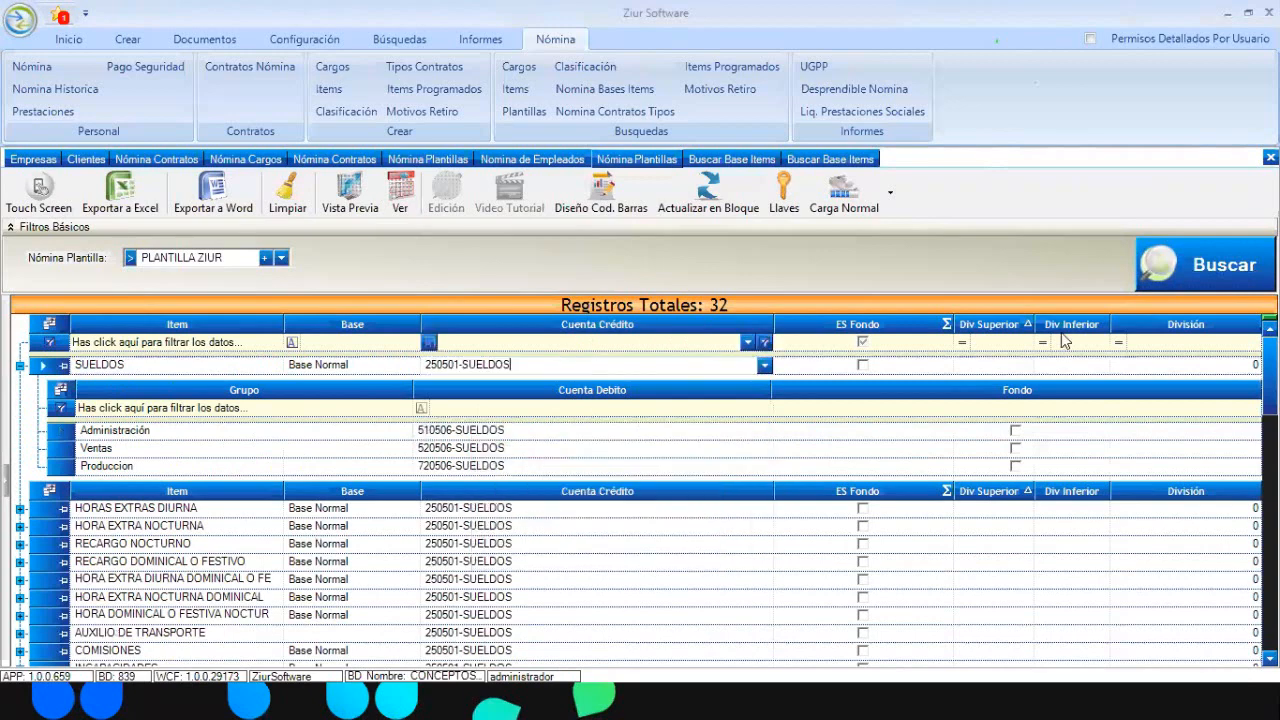
click(1190, 284)
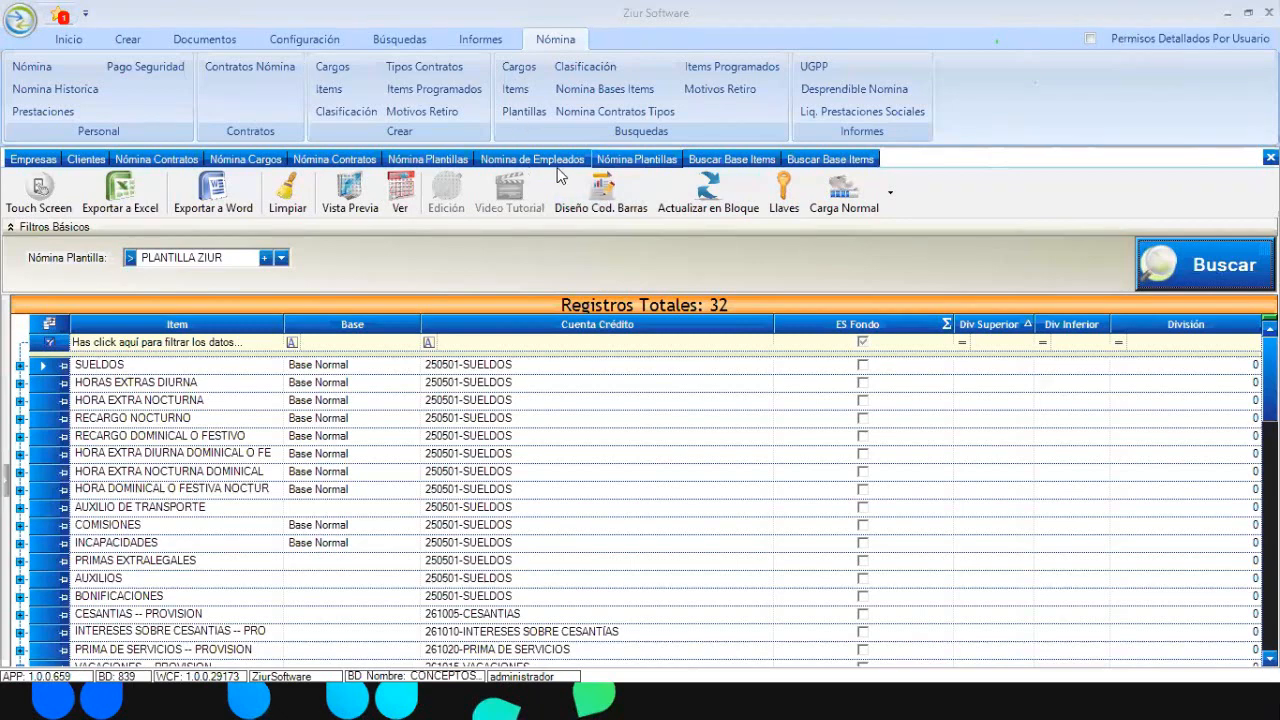
Open a blank Nómina Items form for a new payroll item, pre-coded 10001
click(330, 90)
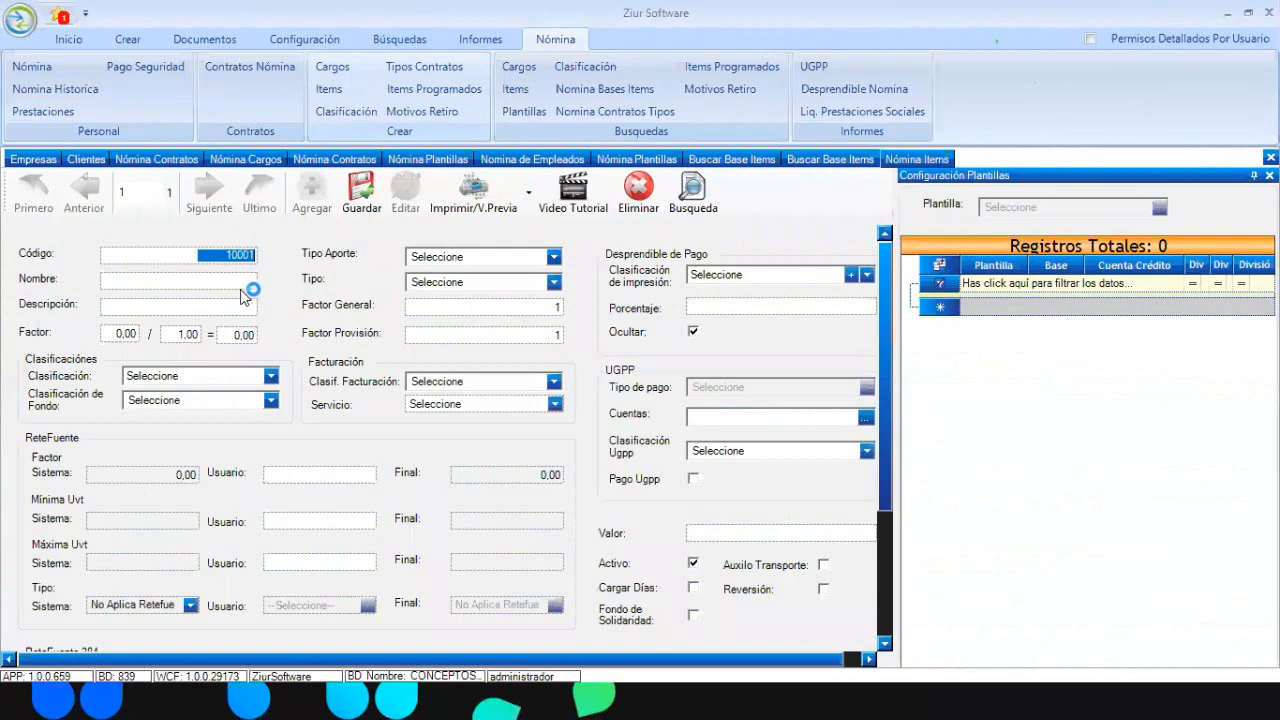
Enter AUXILIO GASOLINA as the new item's name and description
click(217, 280)
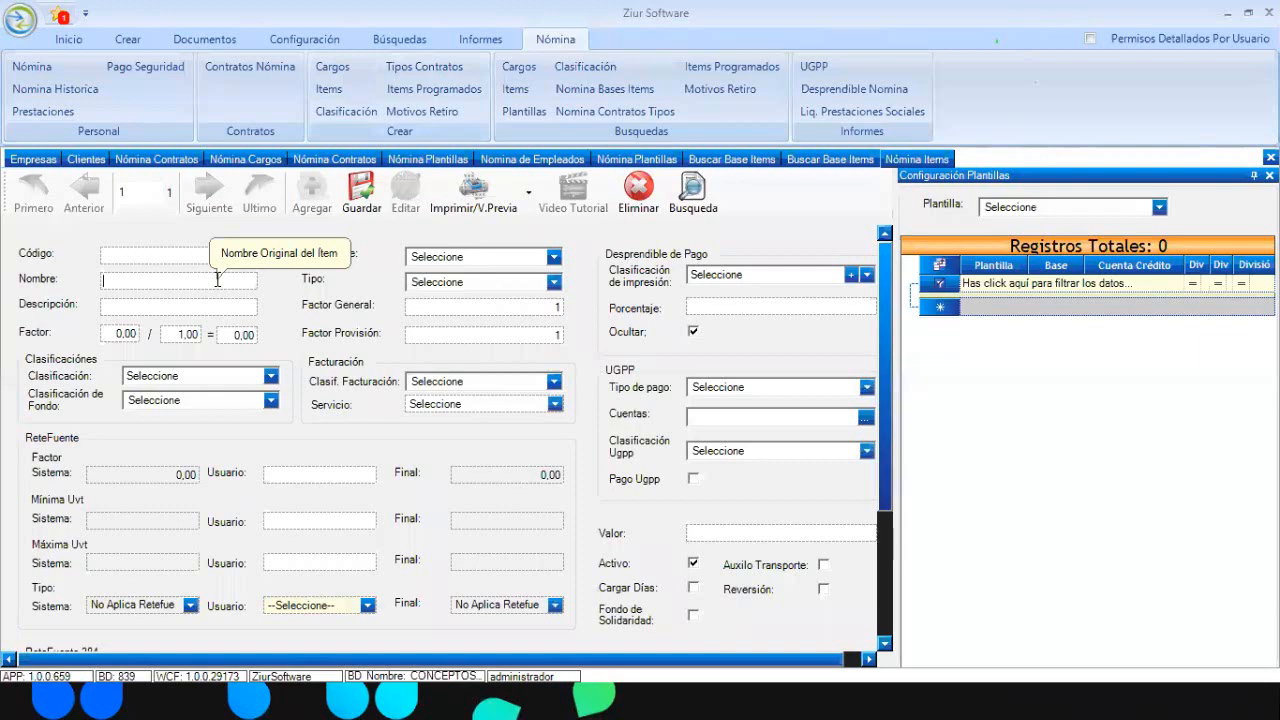
text(AUXILIO GASOLINA)
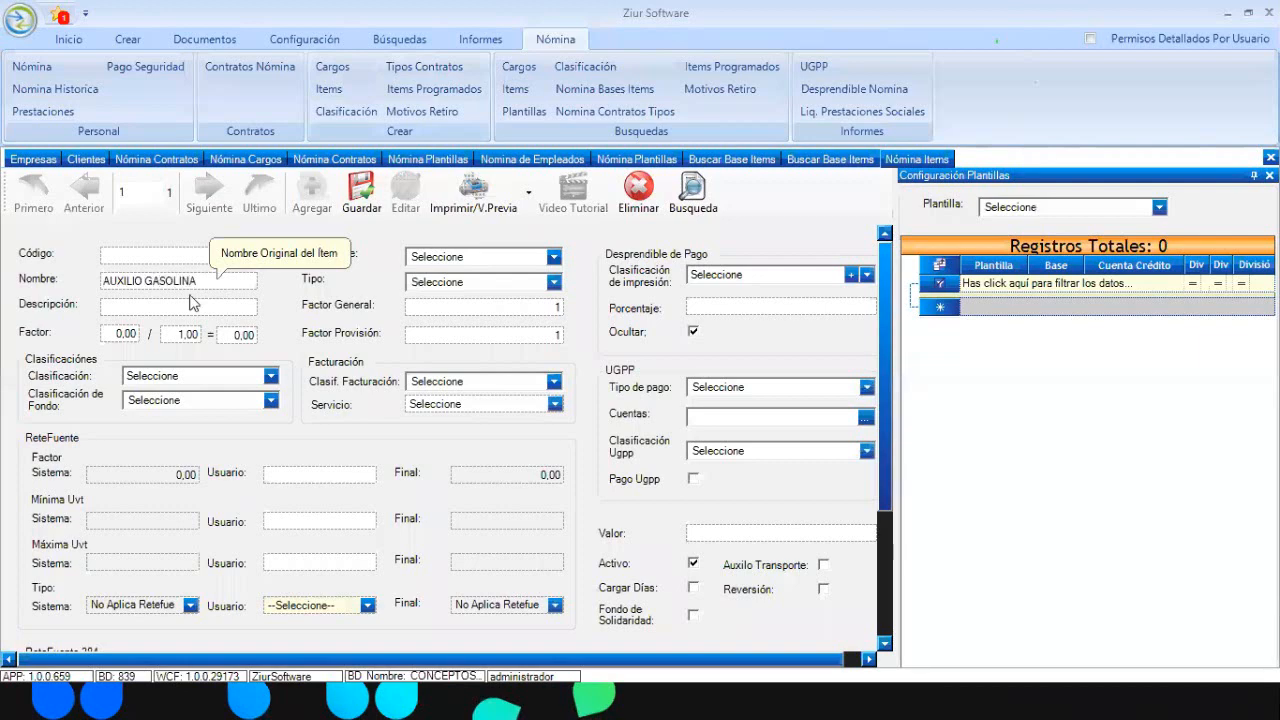
click(176, 306)
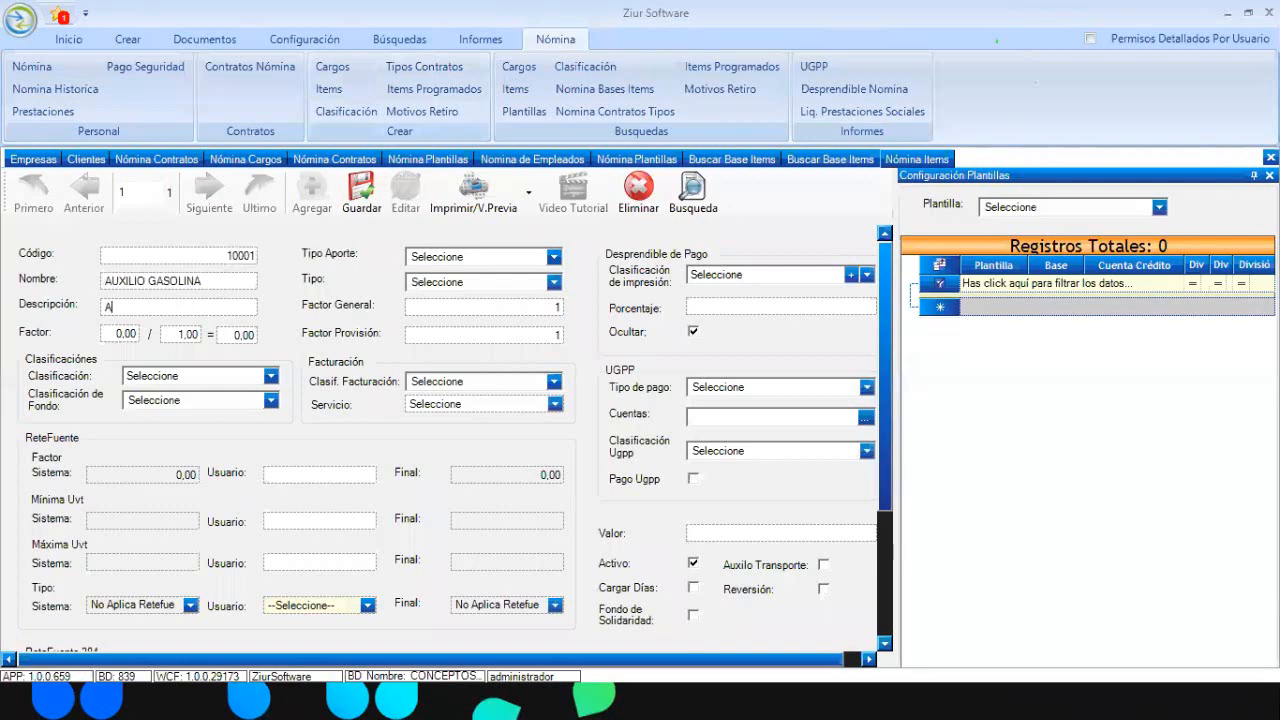
text(AUXILIO GASOLINA)
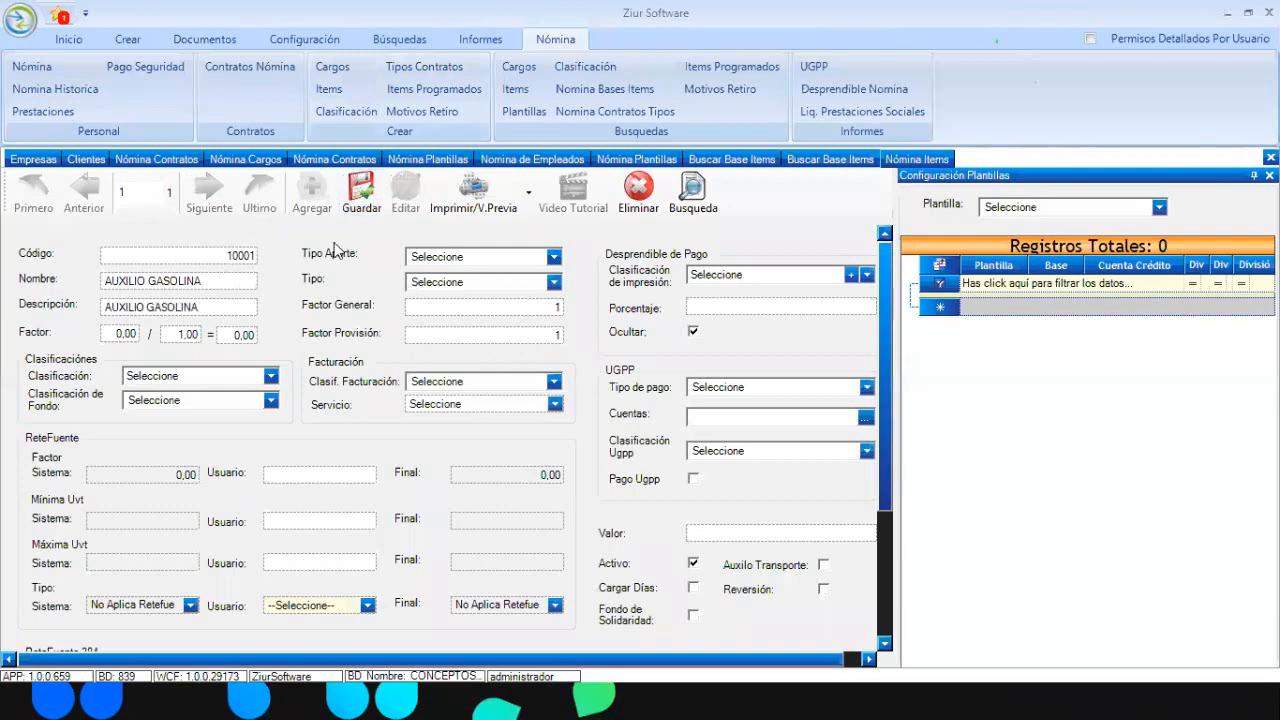
Set contribution type Empleado, type Devengado and classification Otros Devengados, leaving fund classification blank
click(554, 258)
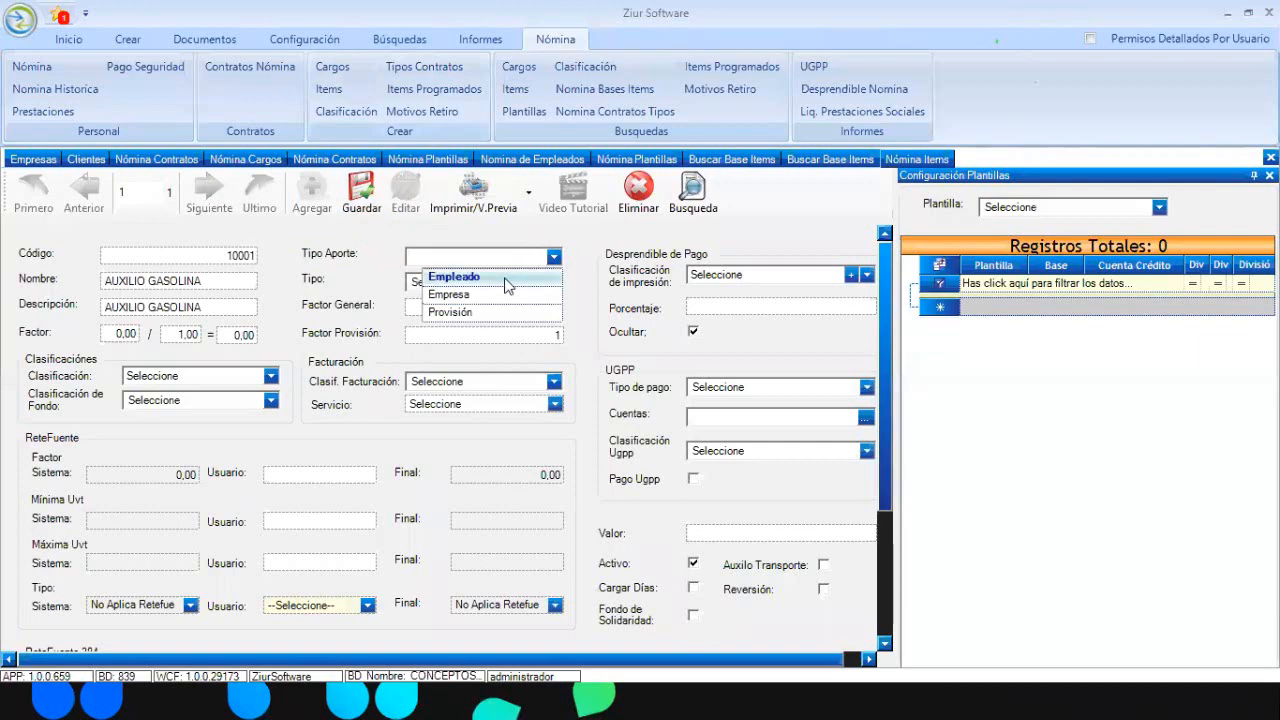
click(507, 285)
click(553, 284)
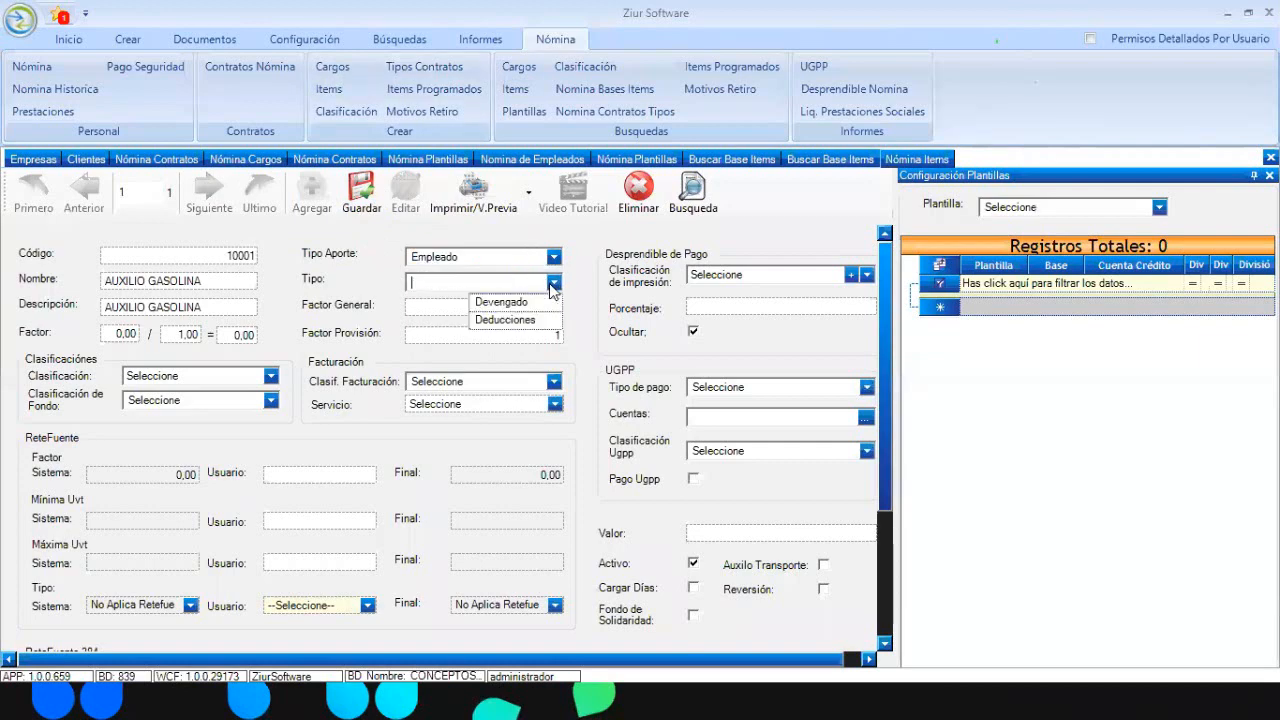
click(505, 302)
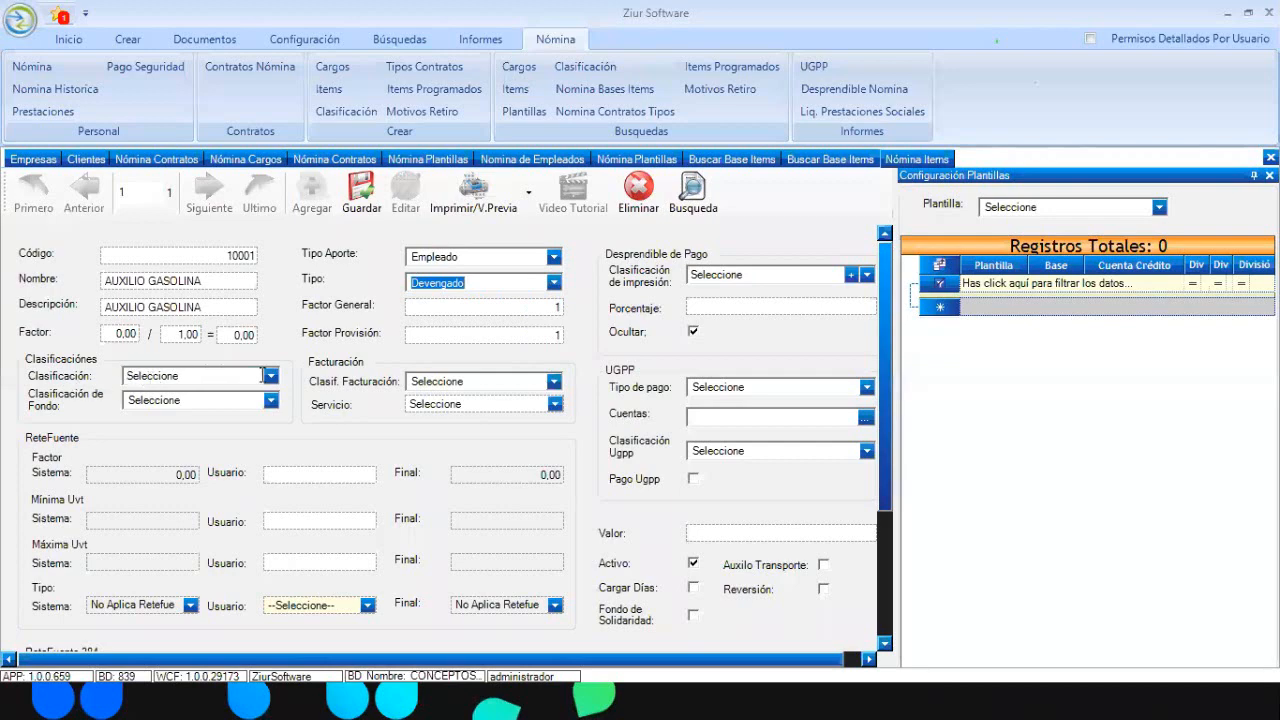
click(269, 375)
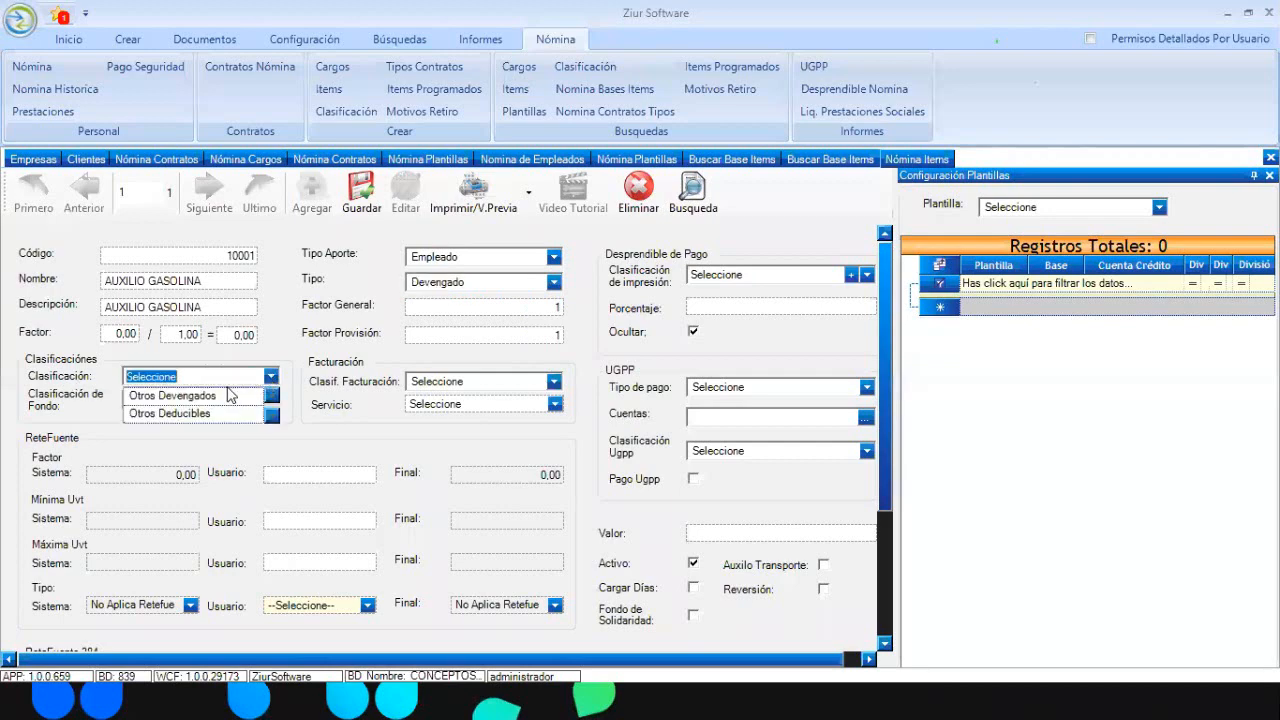
click(224, 393)
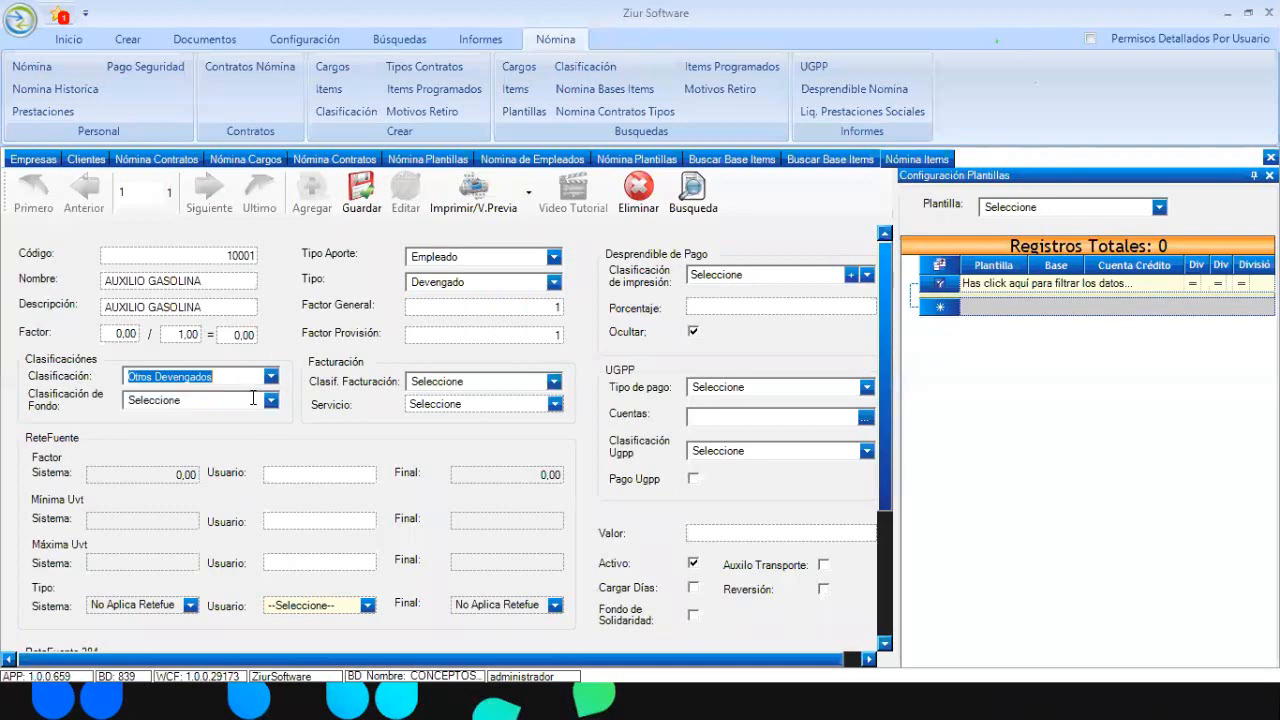
click(250, 400)
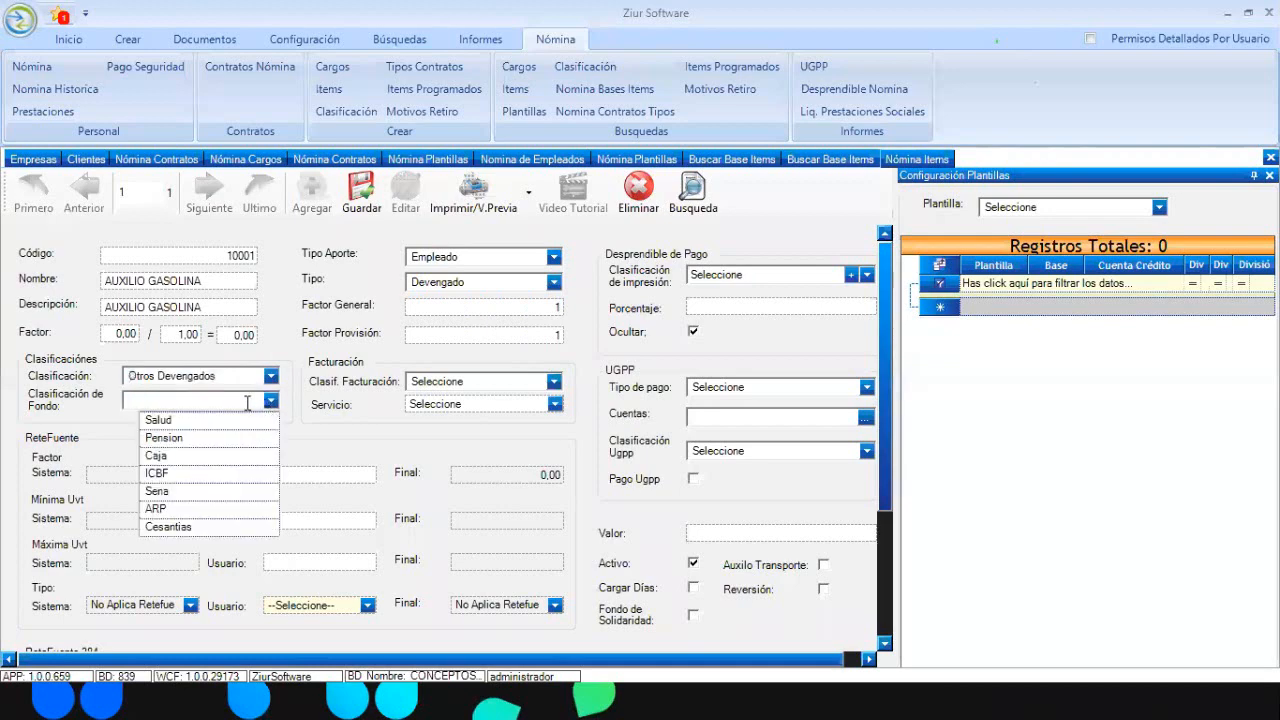
click(349, 293)
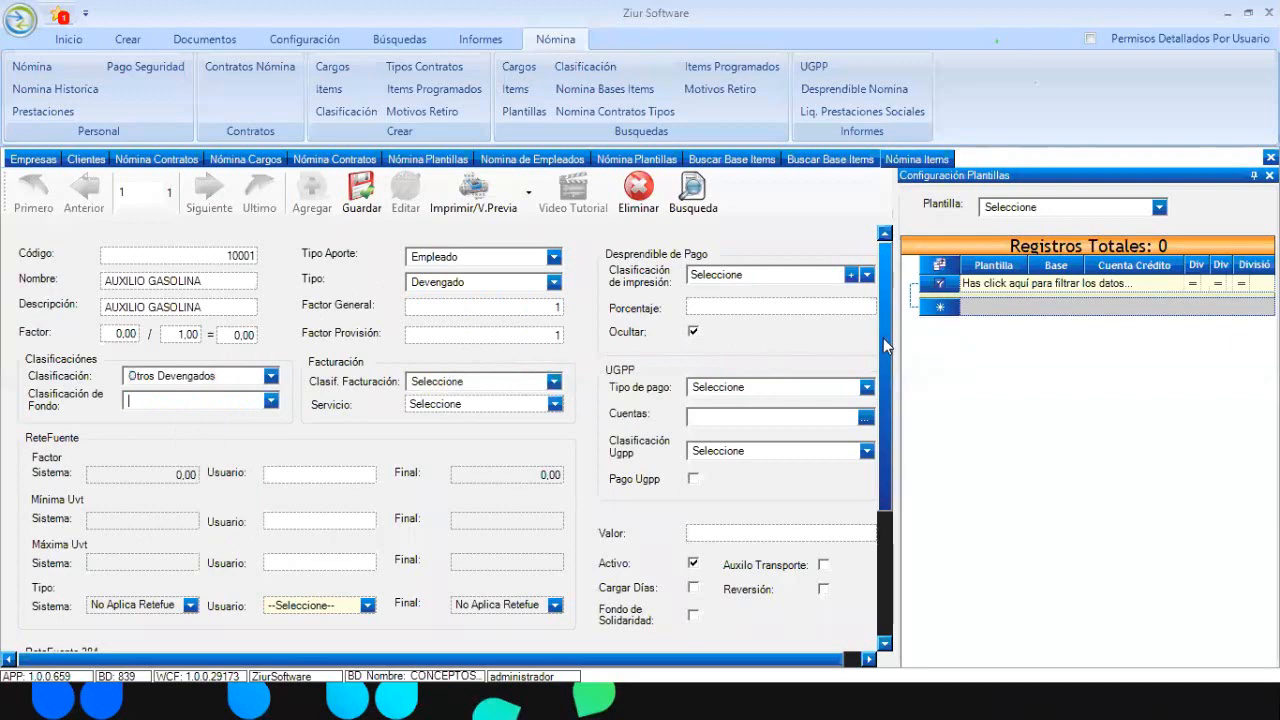
scroll(883, 338, down, 1)
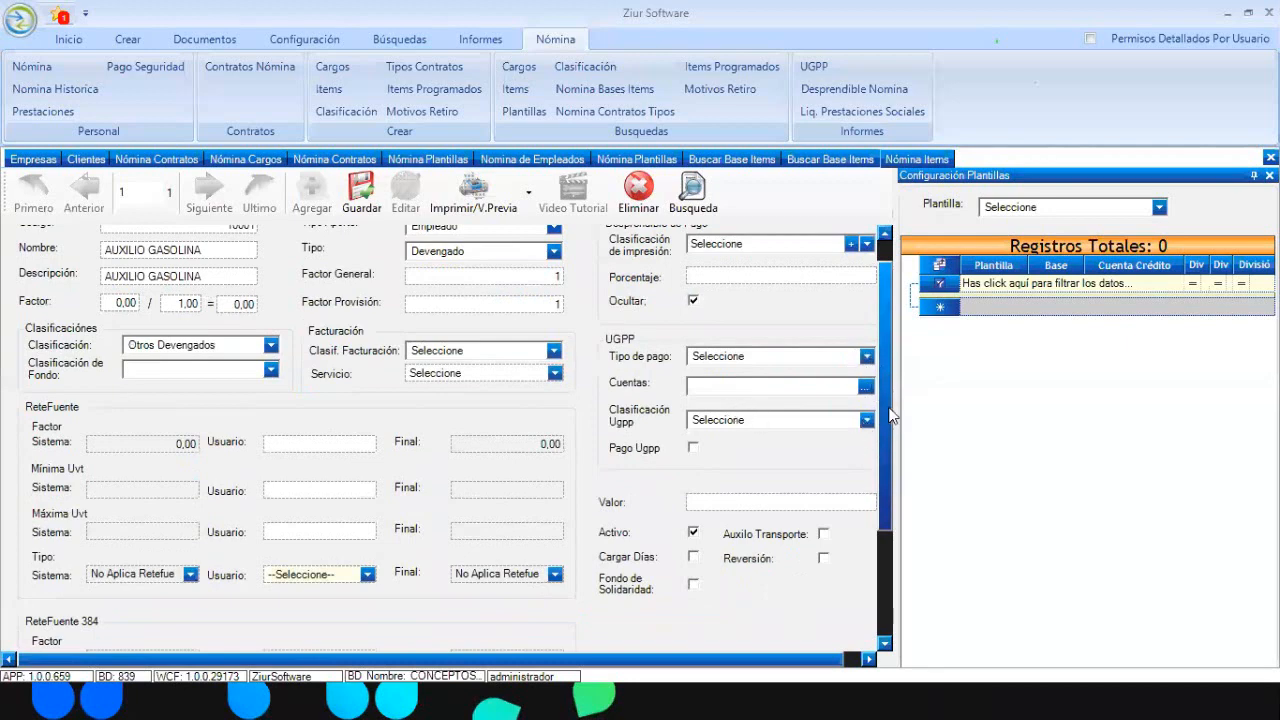
scroll(888, 440, down, 2)
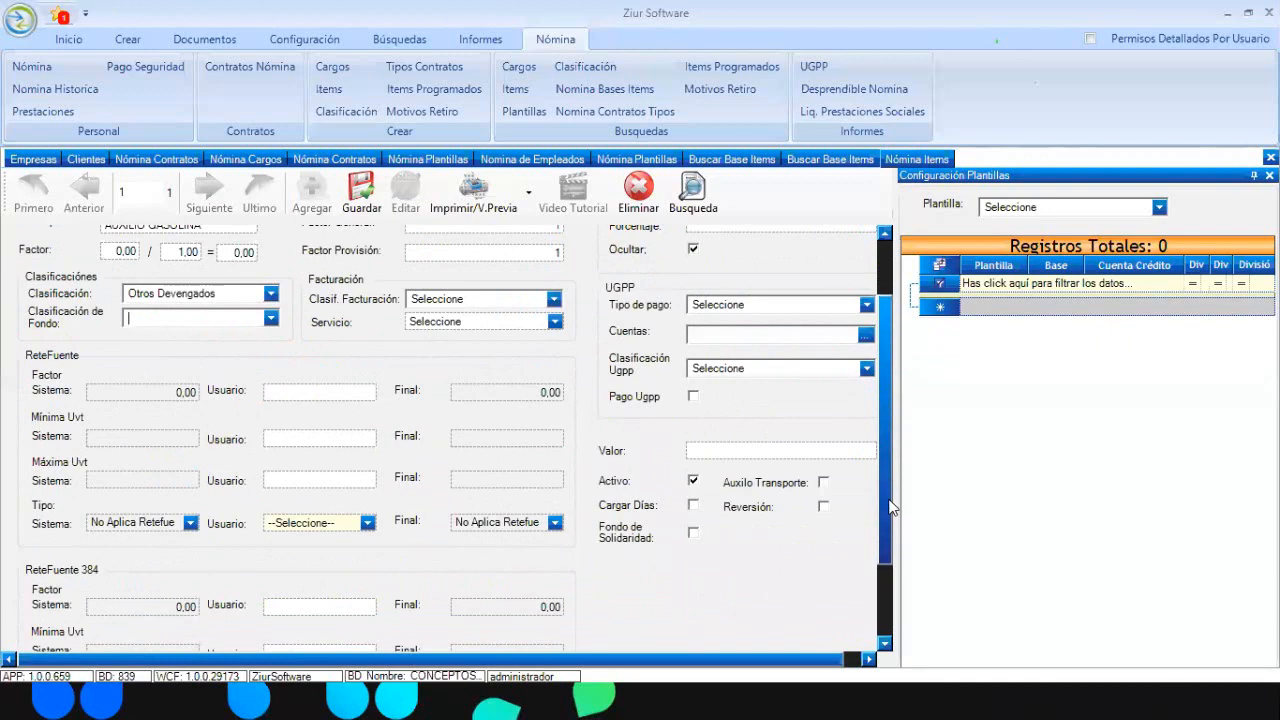
scroll(890, 520, down, 2)
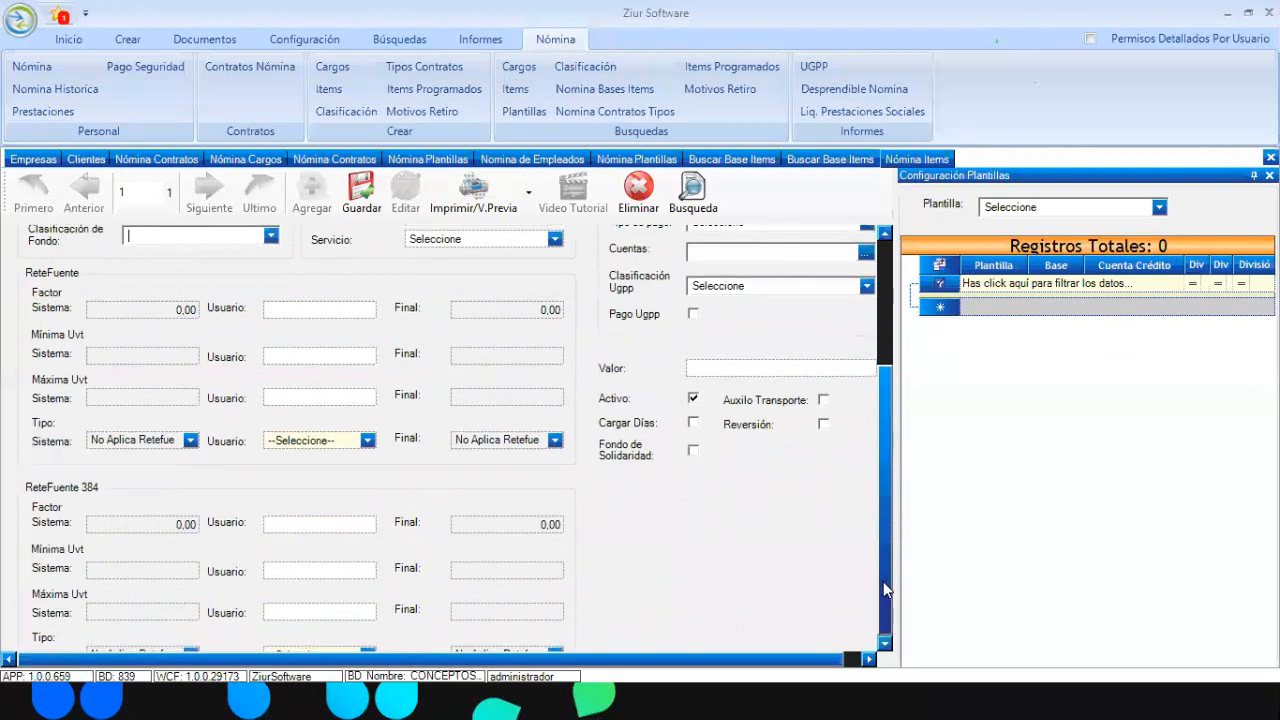
scroll(883, 583, down, 1)
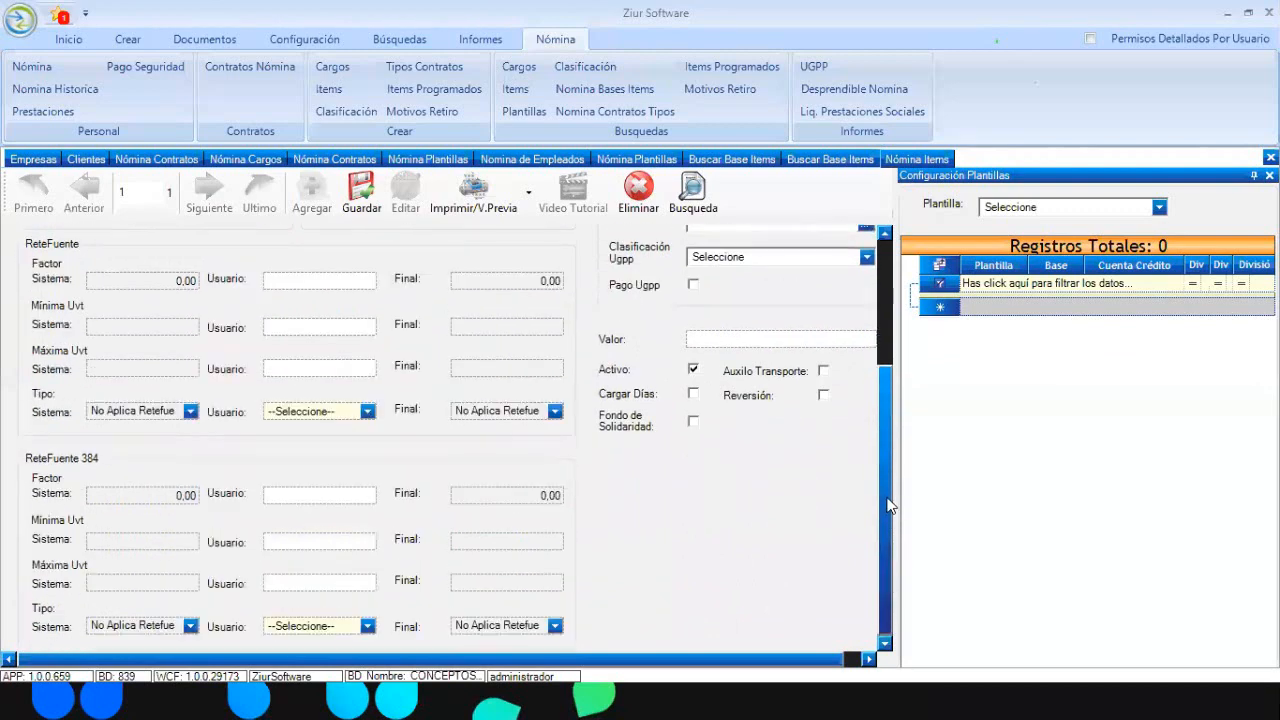
scroll(883, 490, up, 4)
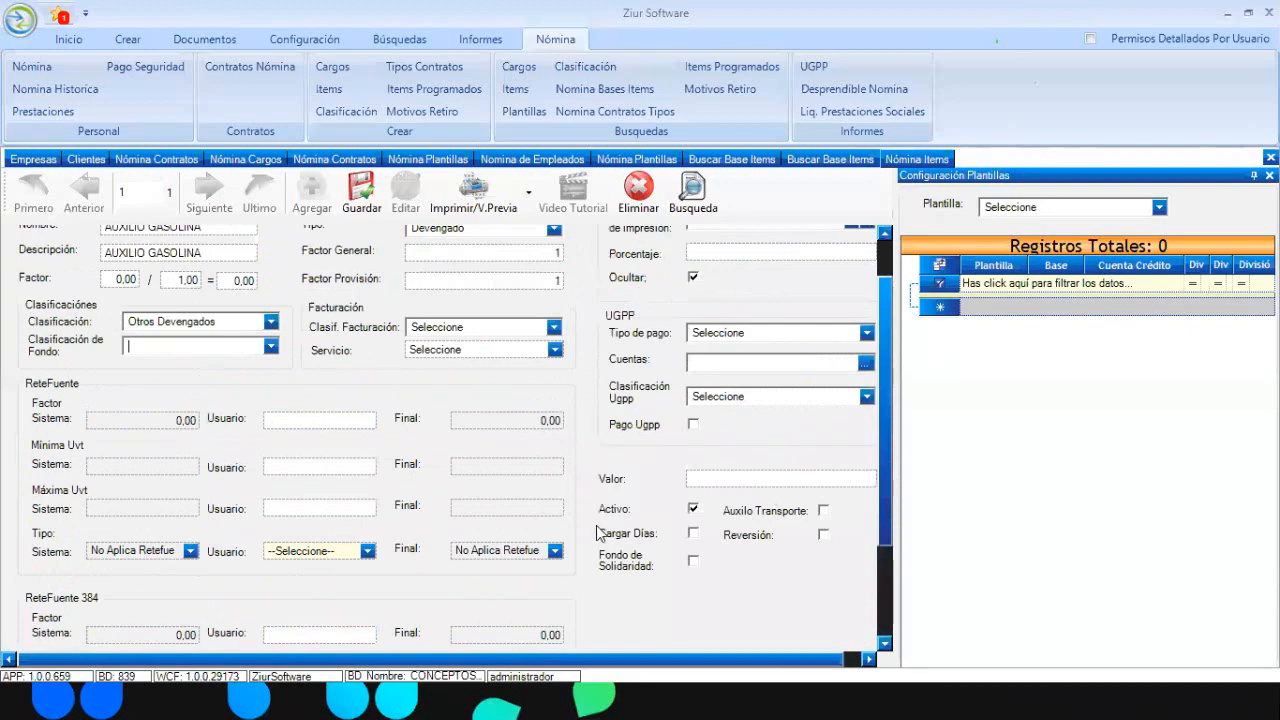
click(692, 510)
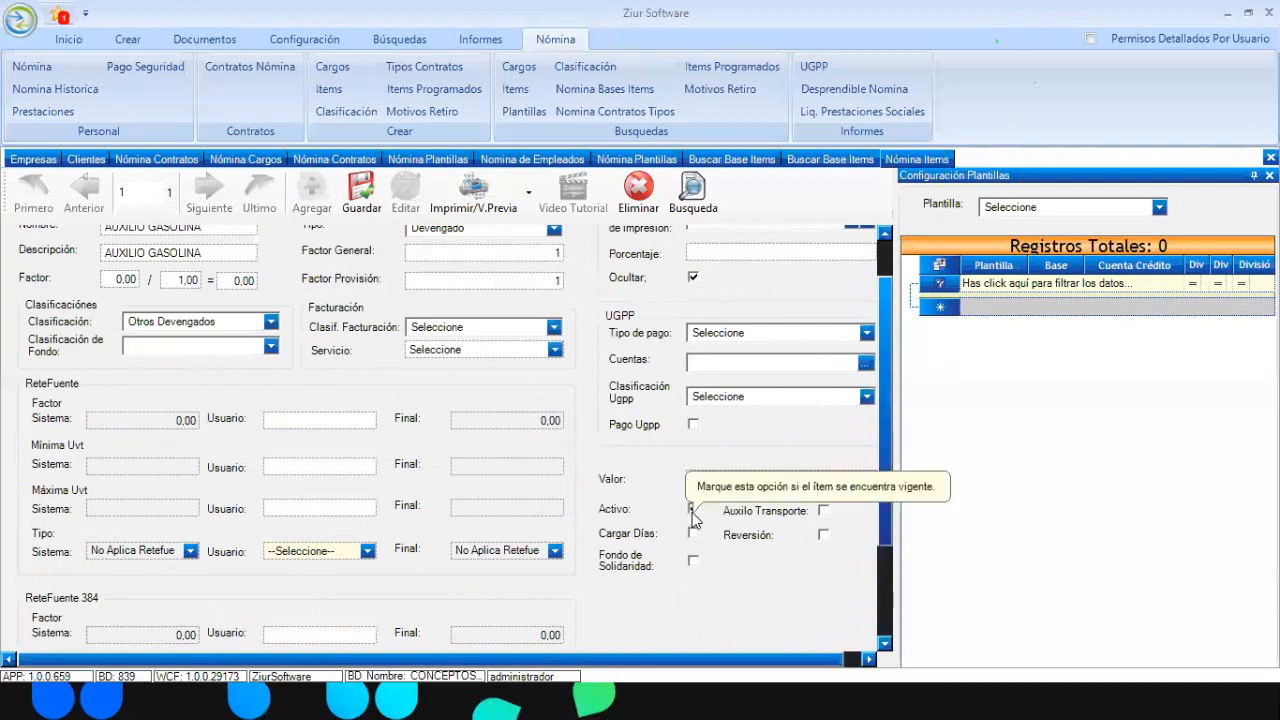
click(692, 510)
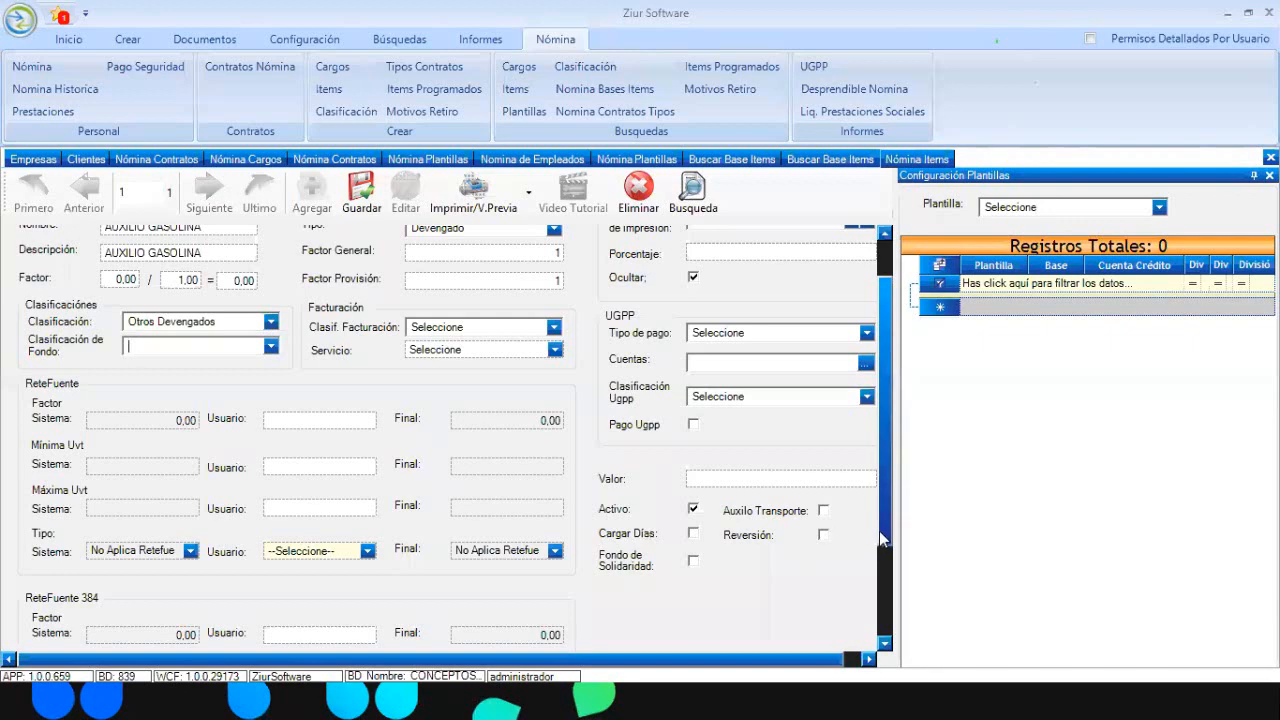
drag(879, 531, 881, 471)
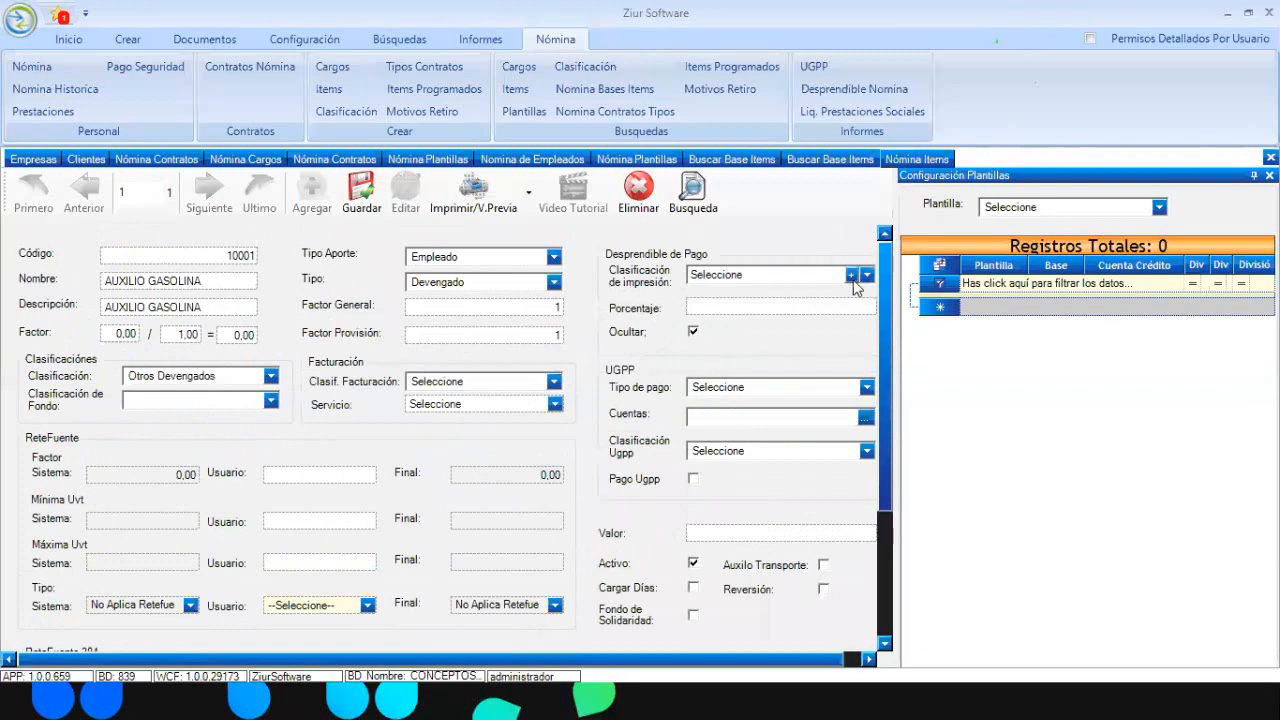
Browse the existing payslip print classifications without choosing one
click(868, 277)
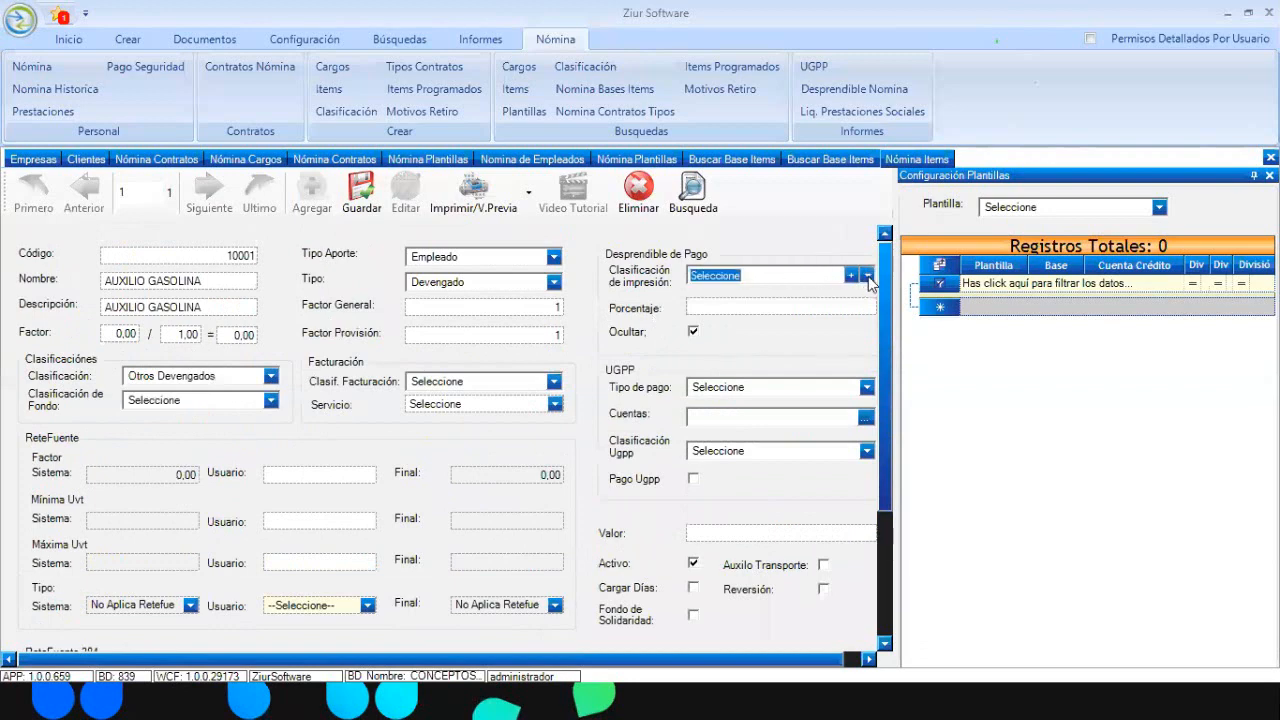
click(868, 277)
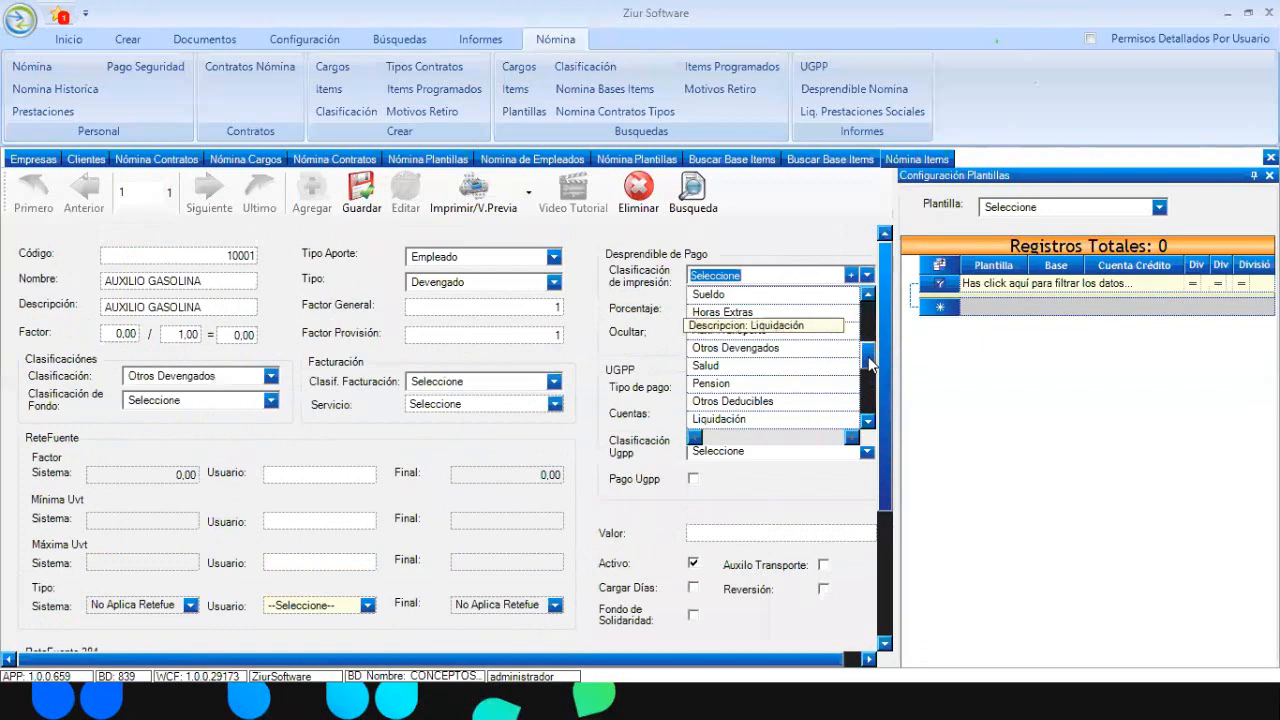
drag(869, 358, 868, 288)
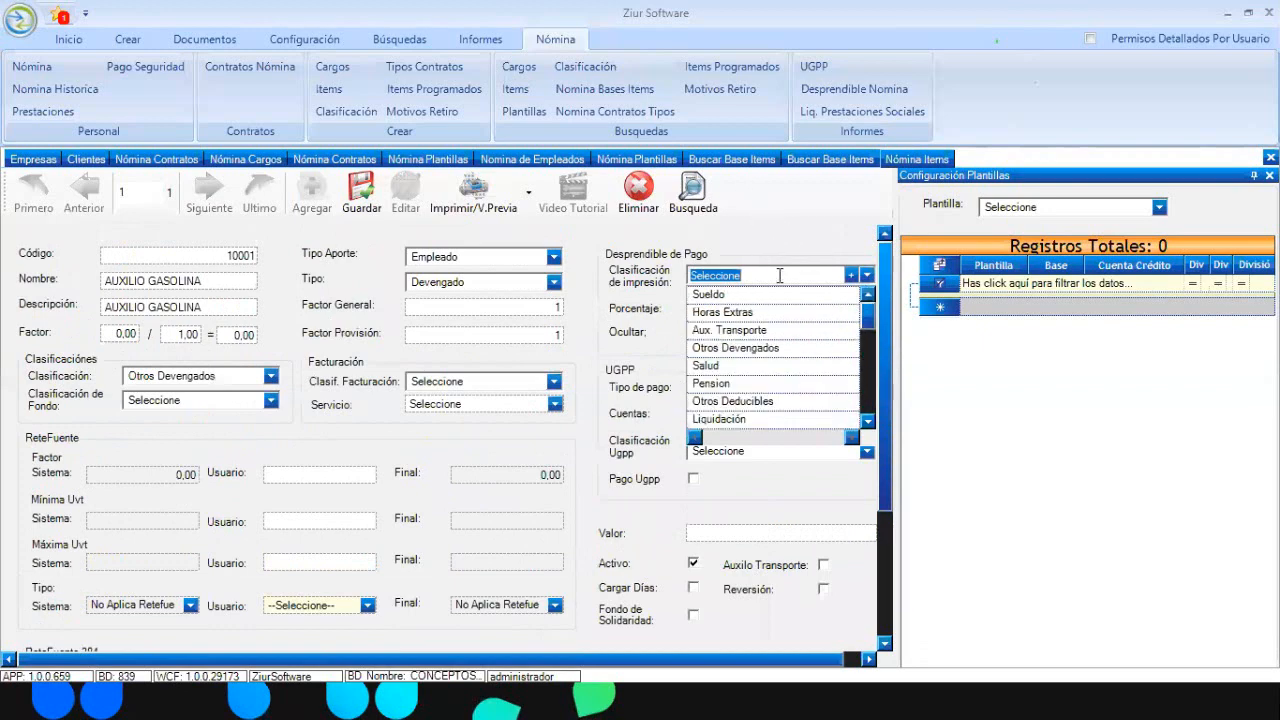
drag(870, 322, 870, 339)
drag(869, 338, 869, 327)
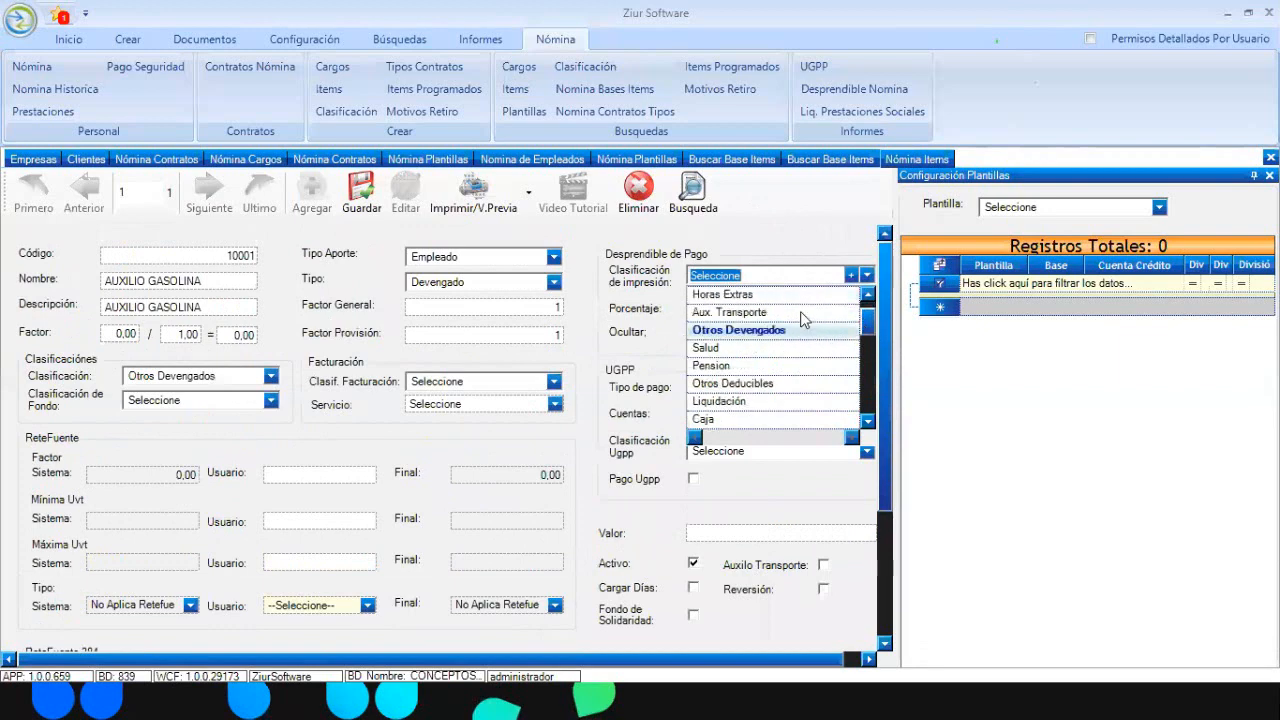
click(816, 216)
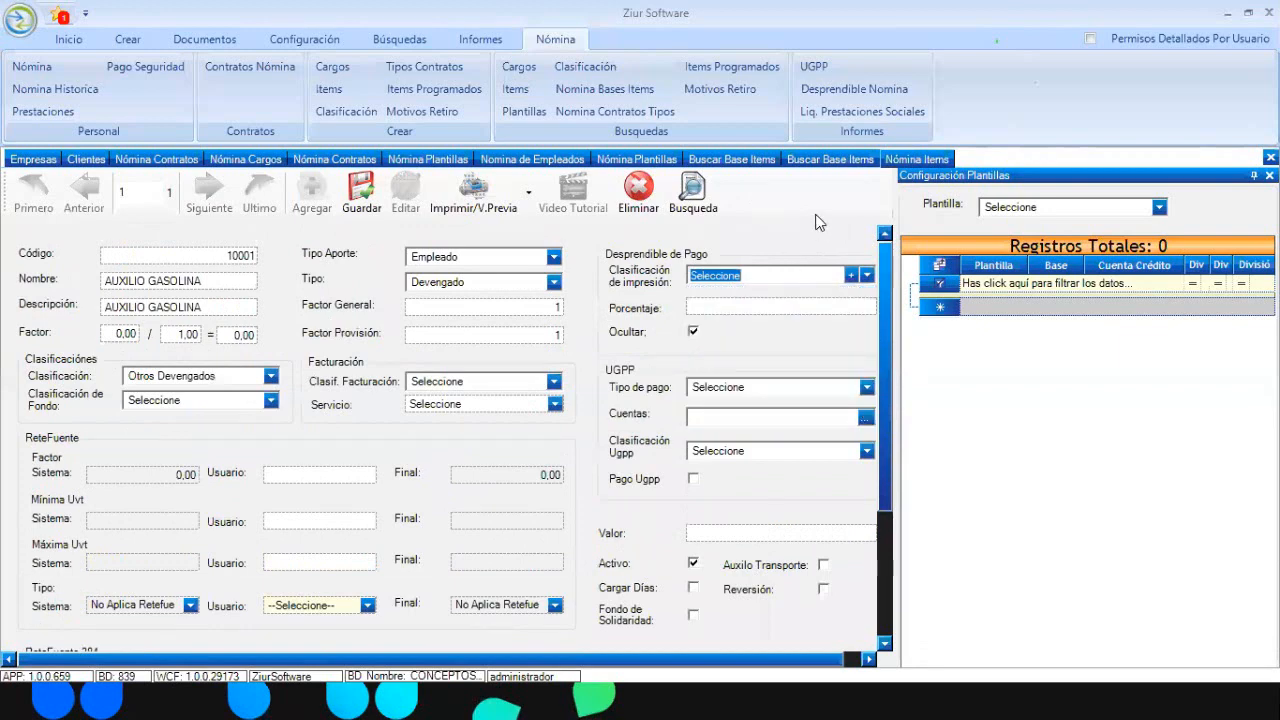
Create the print classification AUXILIO DE GASOLINA and assign it to the item
click(851, 276)
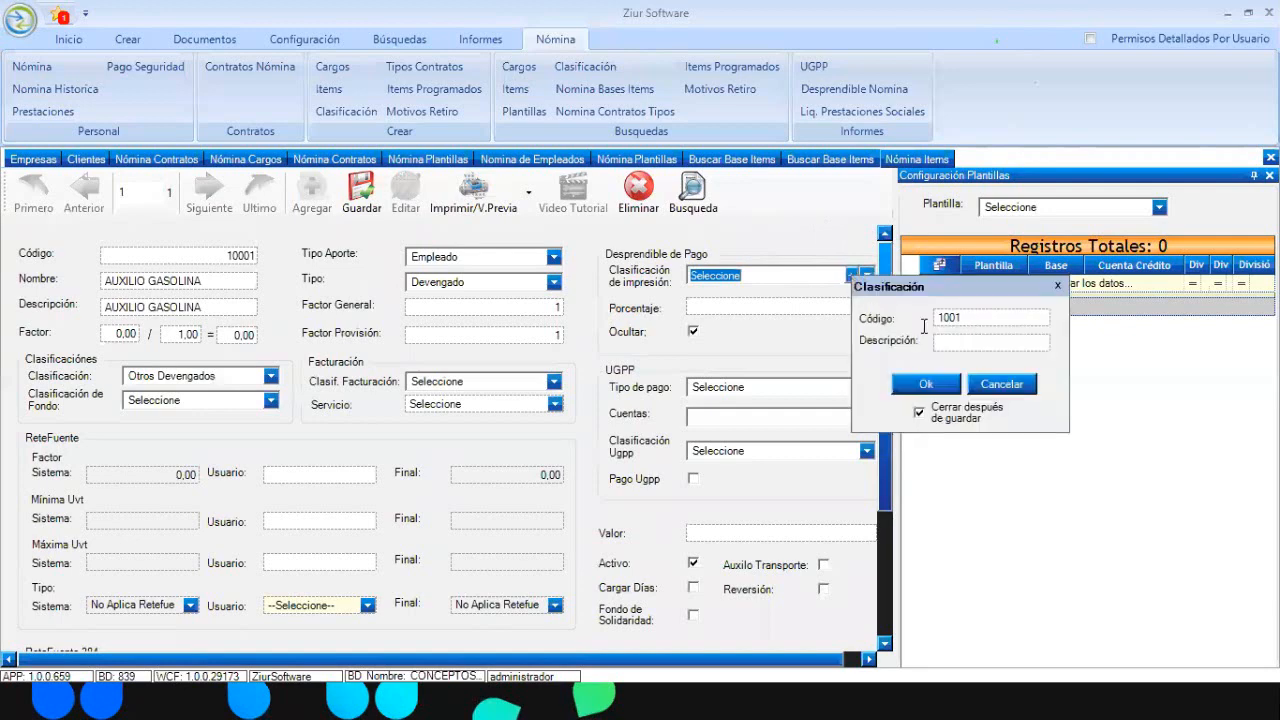
click(972, 344)
text(AU)
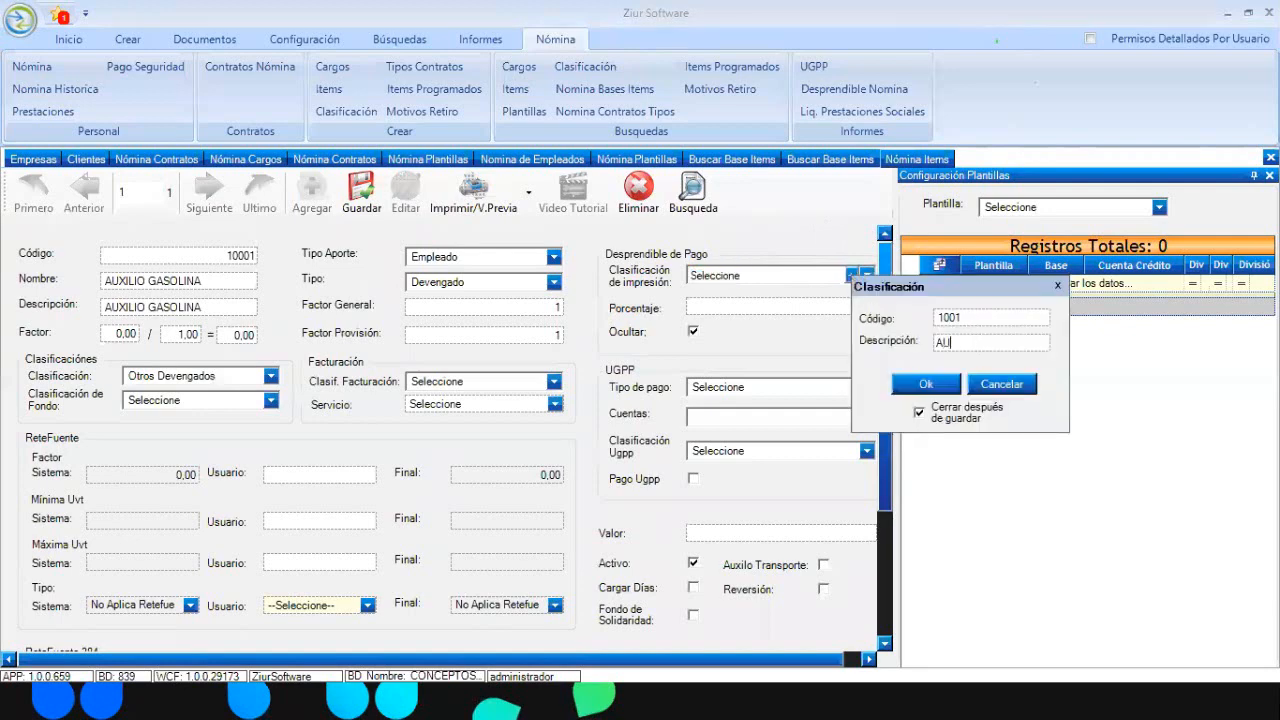
text(XILIO DE GASOLINA)
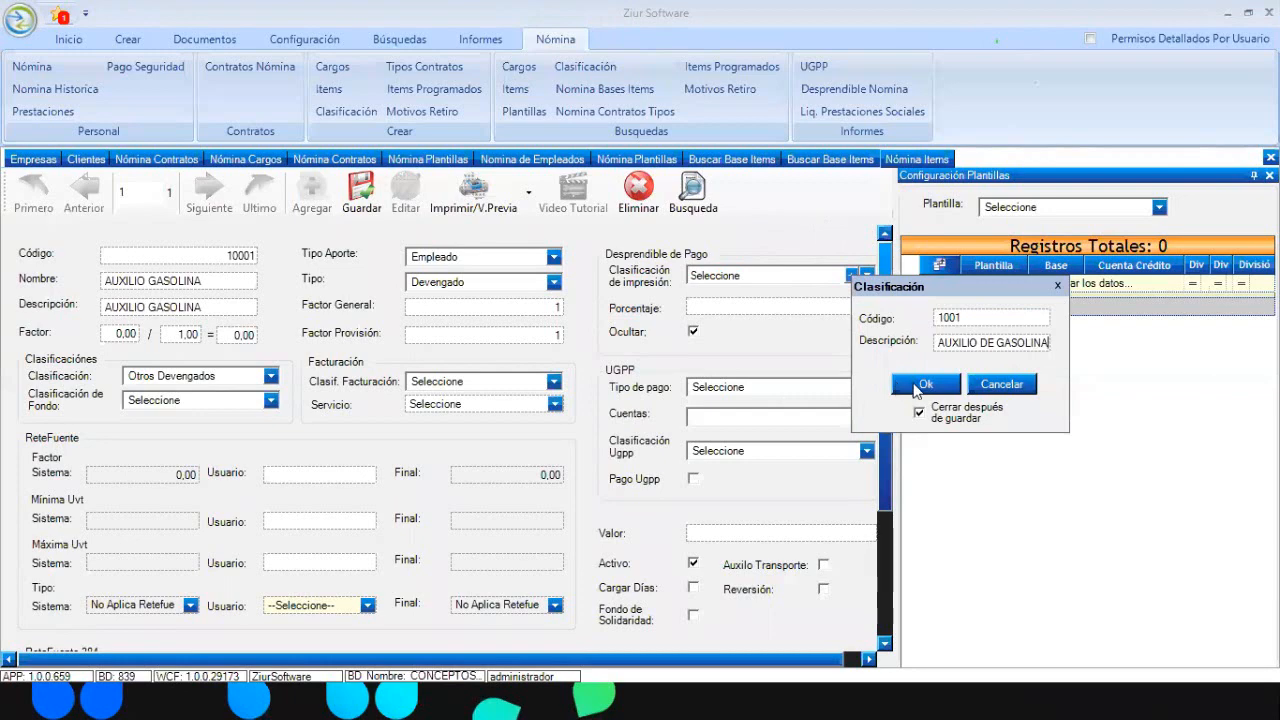
click(915, 385)
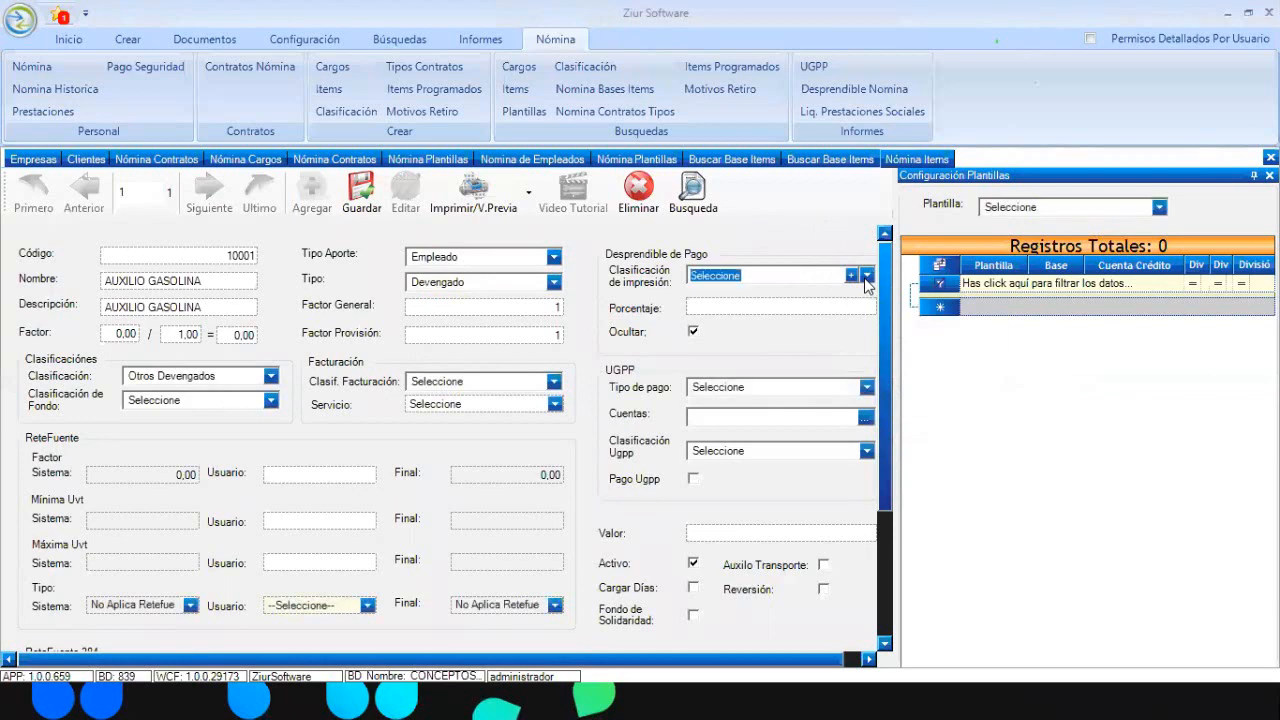
click(866, 278)
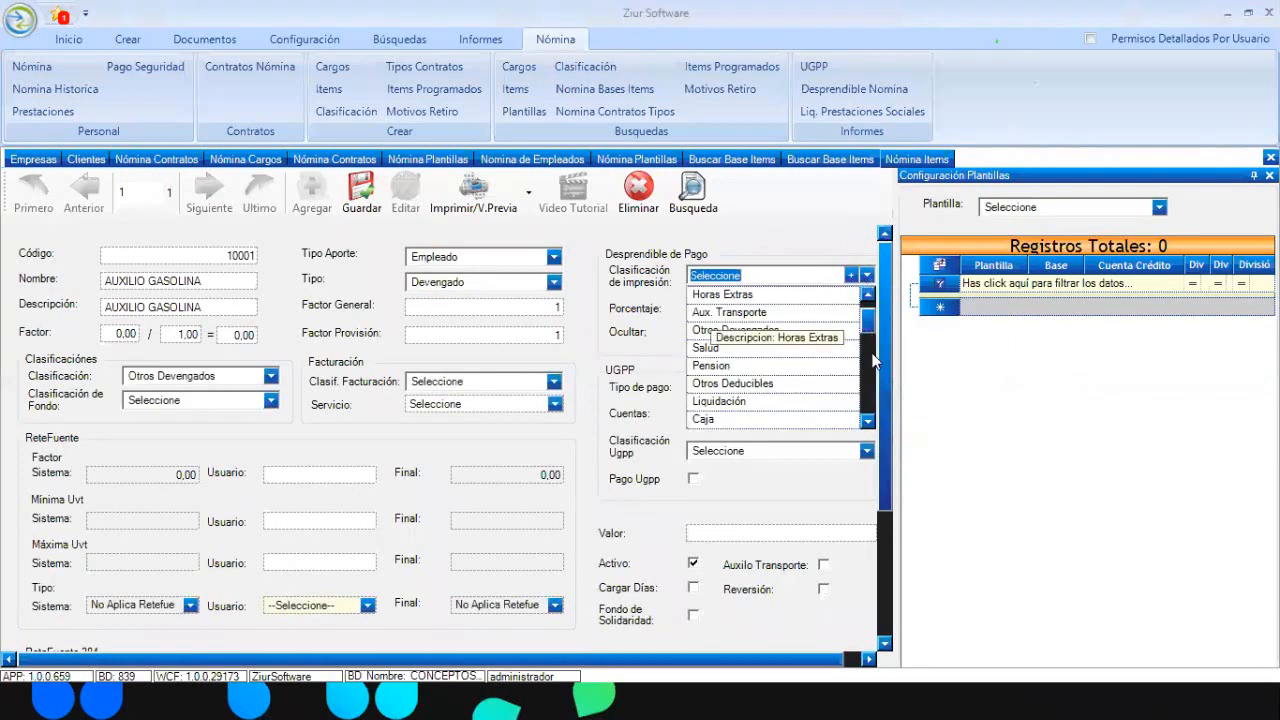
drag(873, 362, 879, 413)
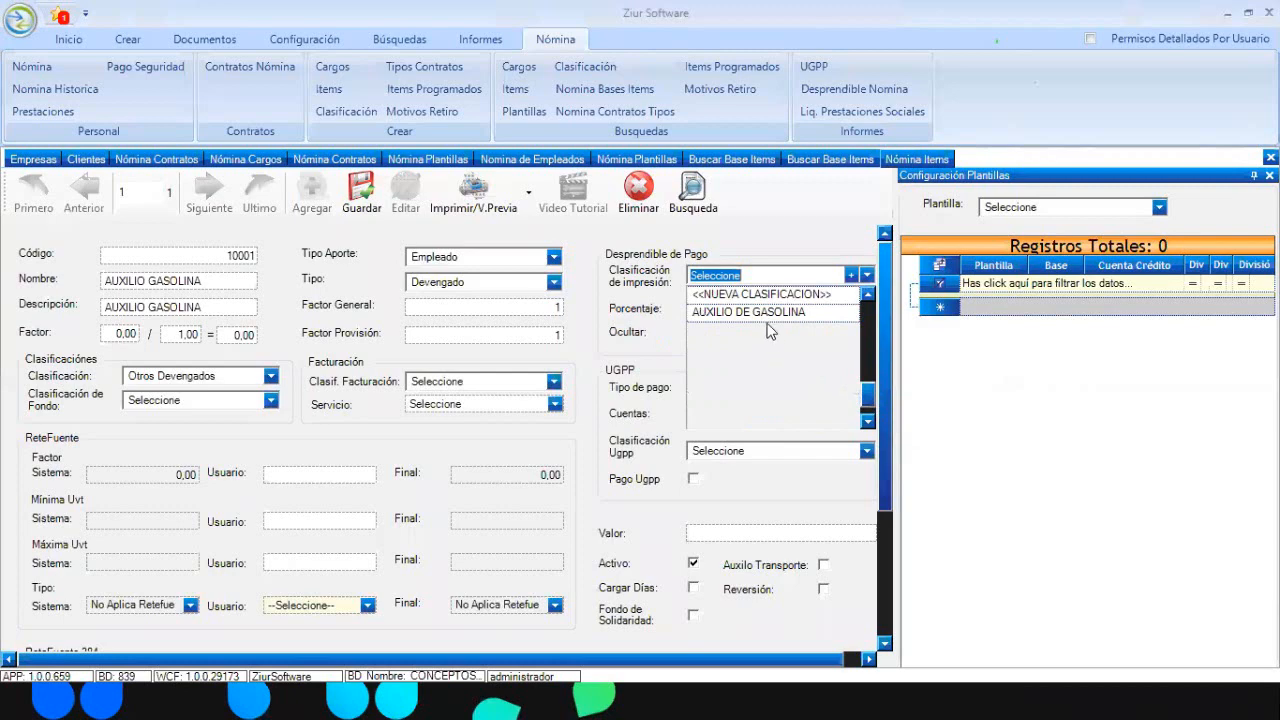
click(733, 313)
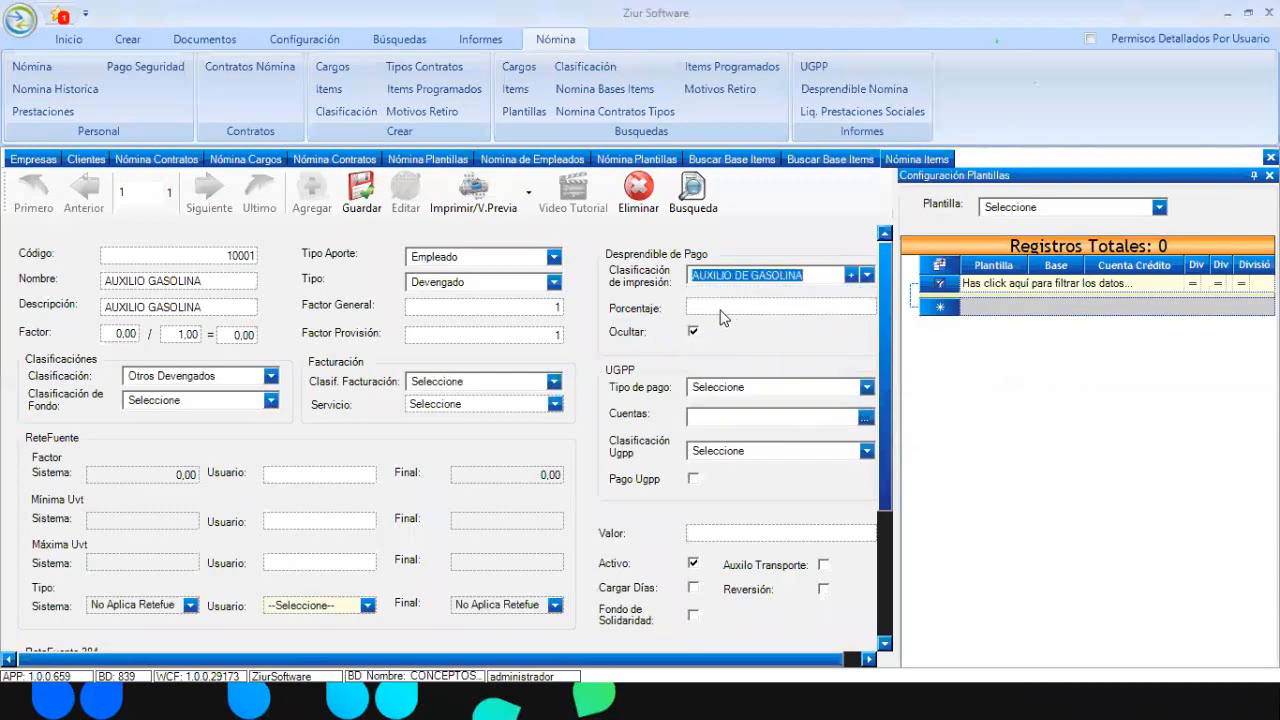
click(360, 198)
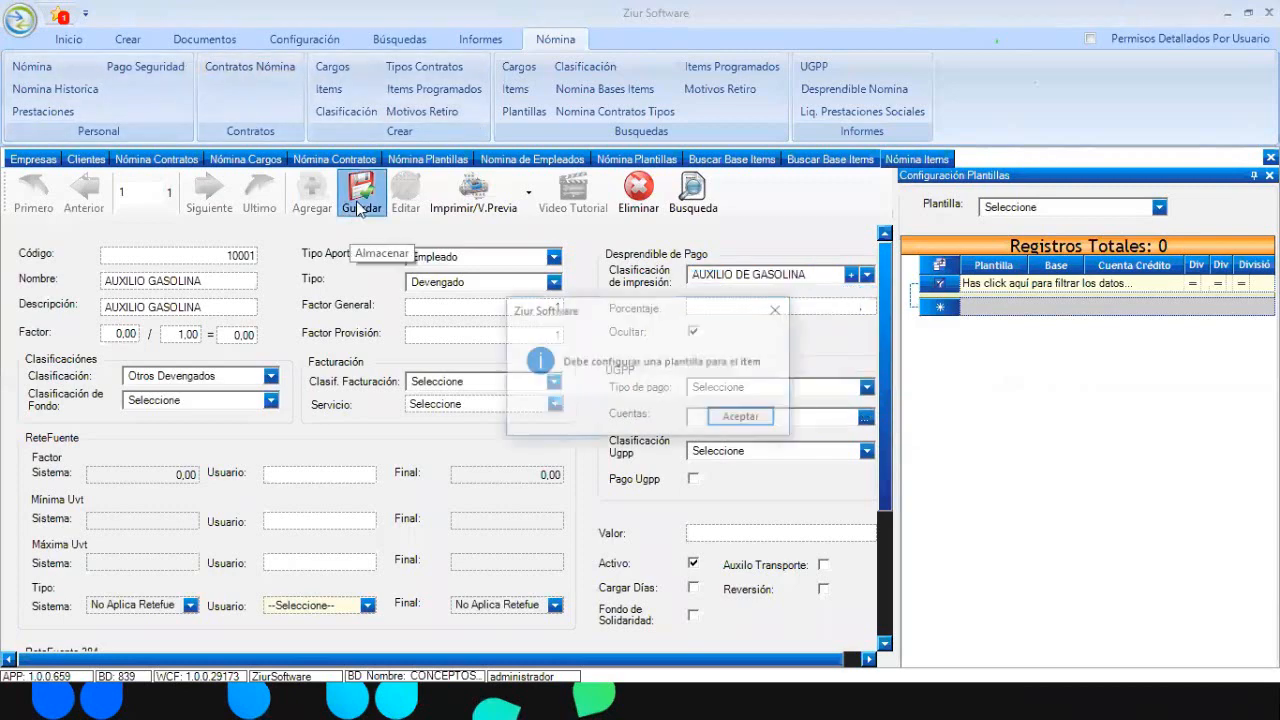
click(735, 419)
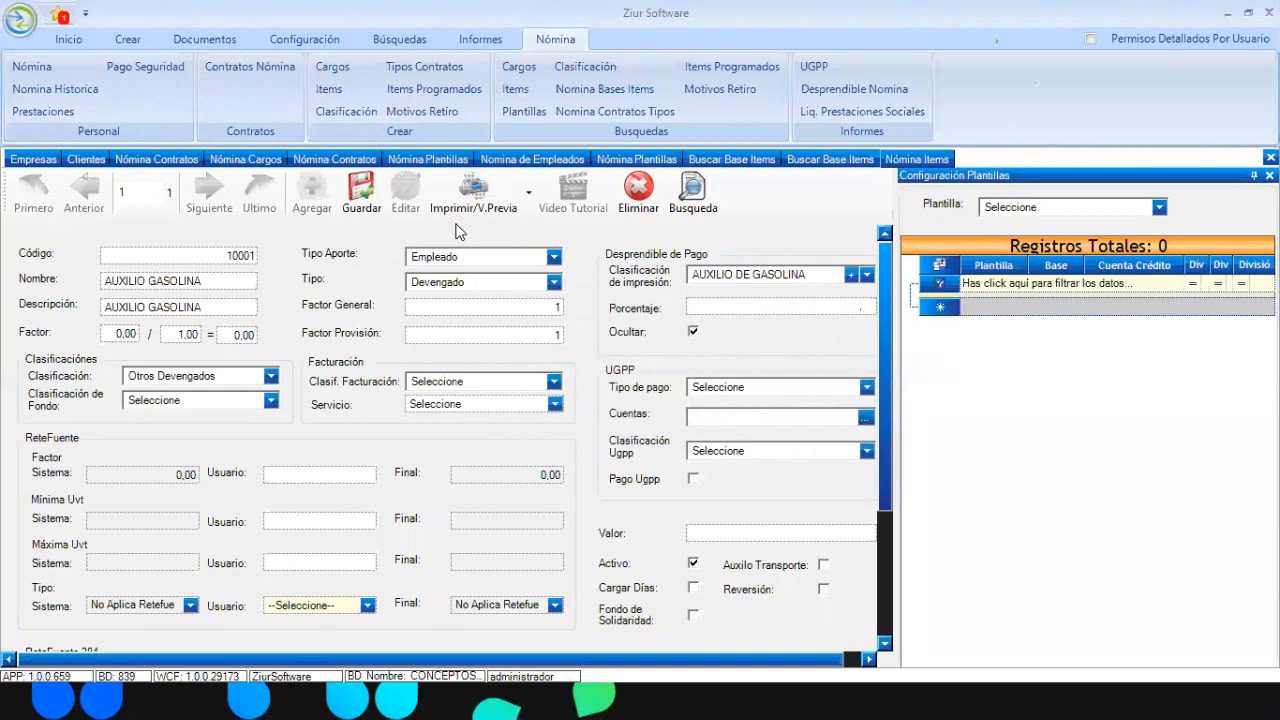
Open the general settings filtered by NOMIN and inspect the Item Base de Nomina value
click(311, 36)
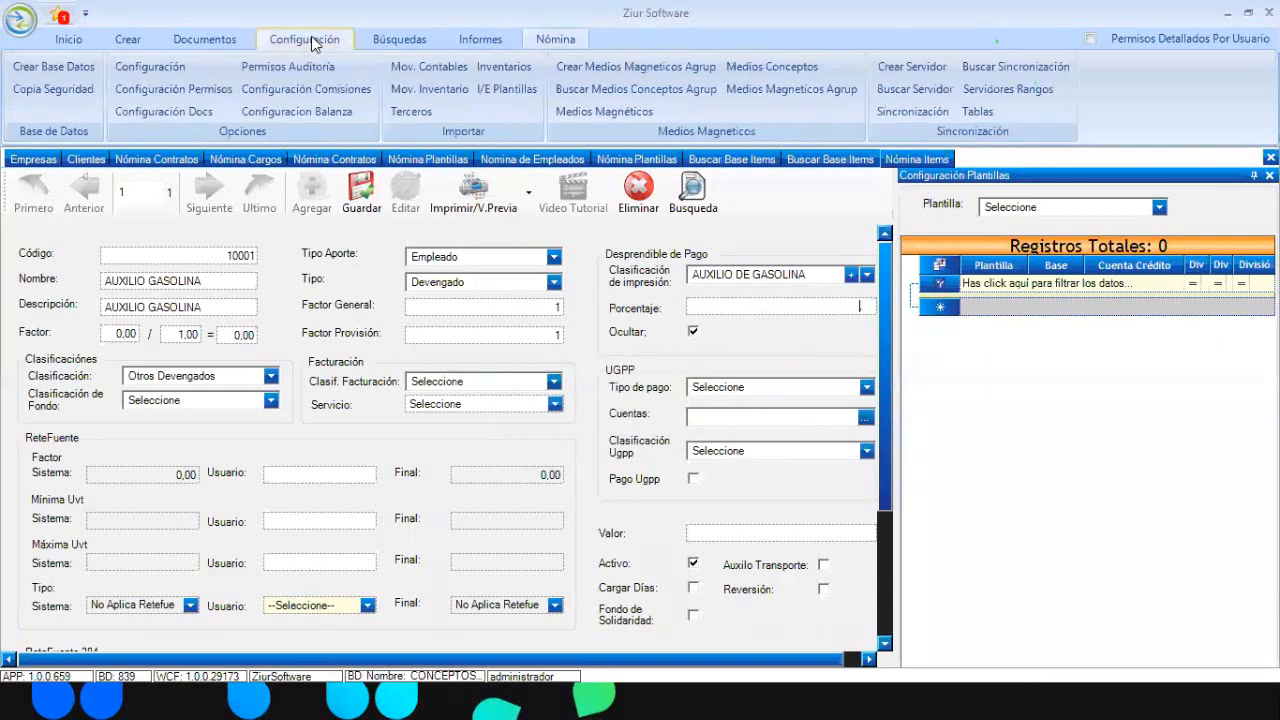
click(169, 67)
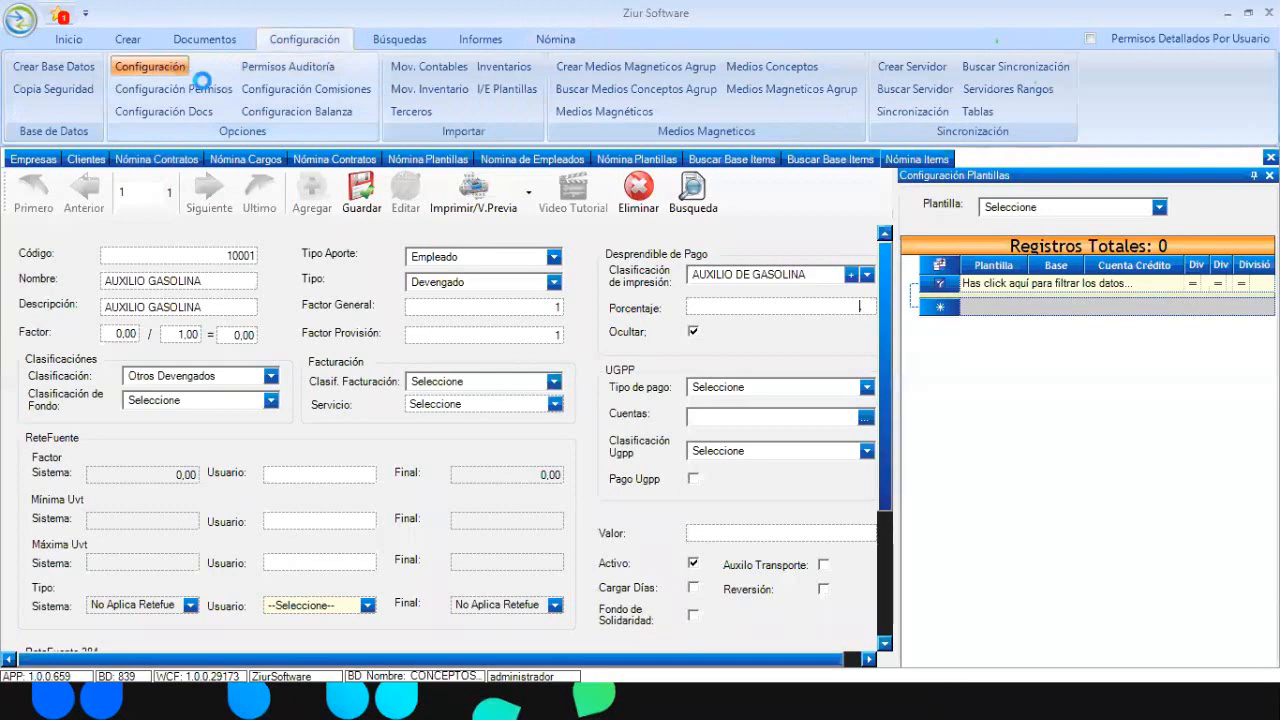
click(201, 84)
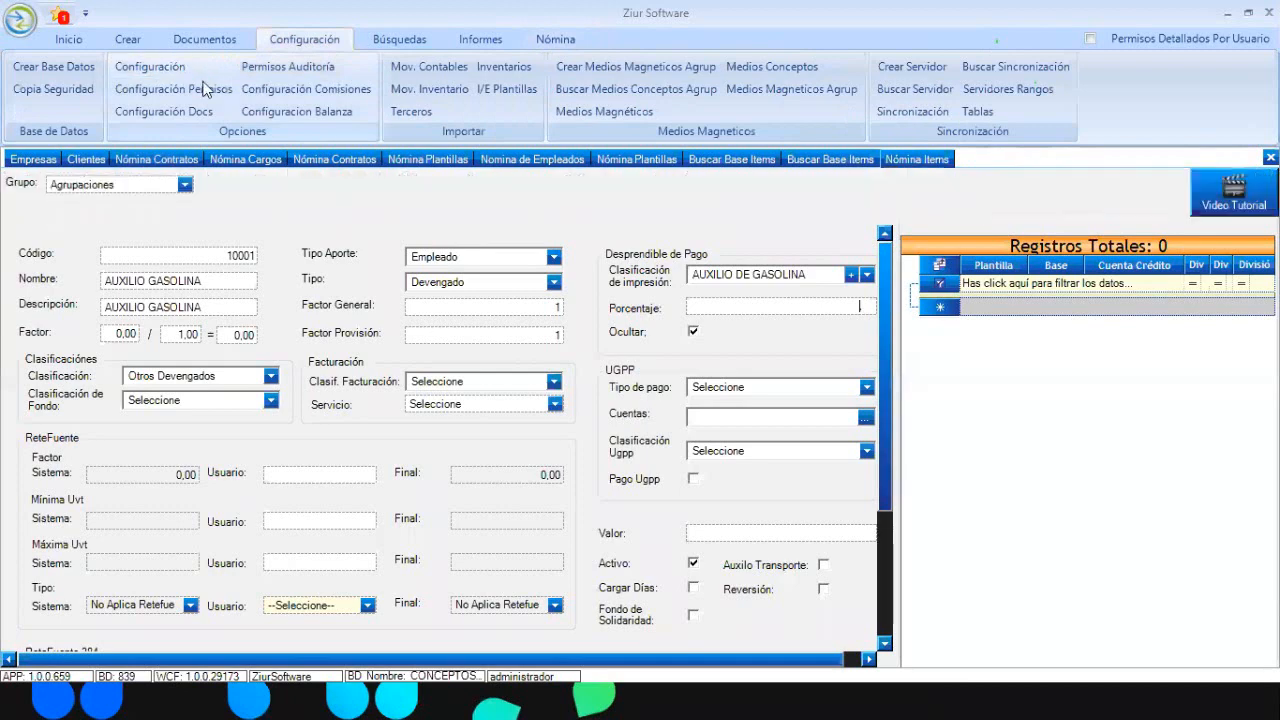
click(503, 250)
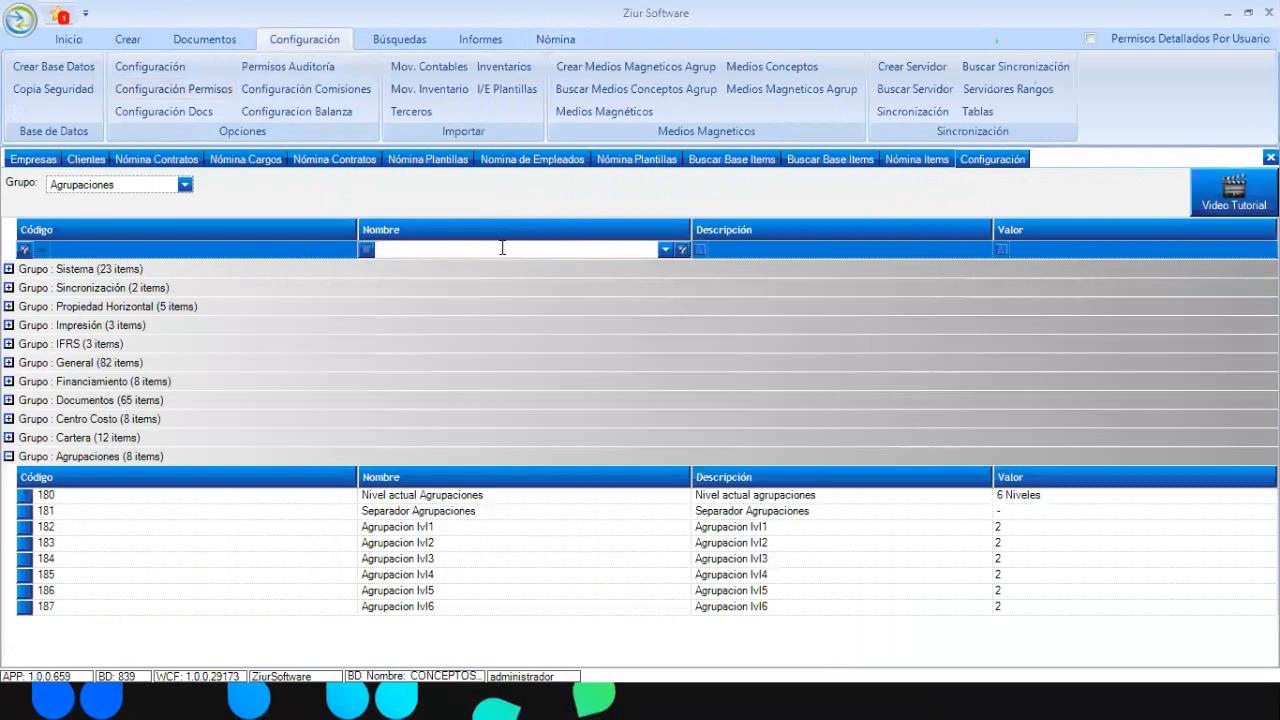
text(NOMIN)
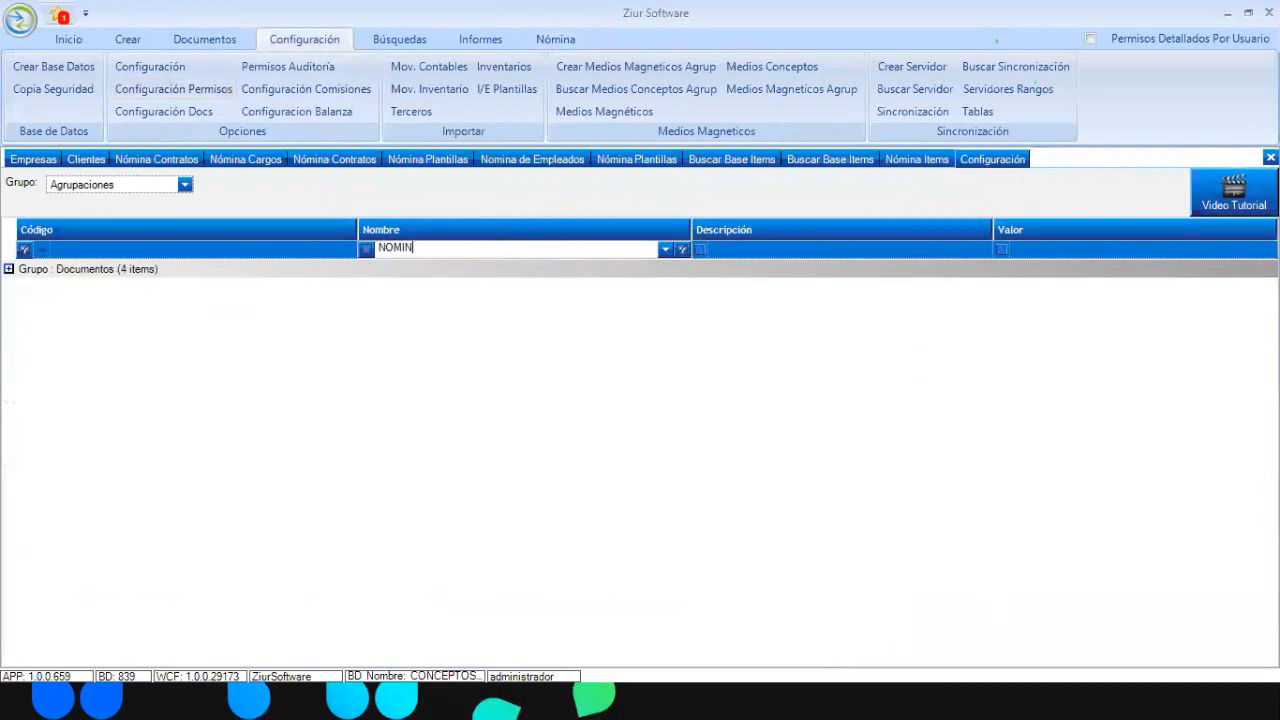
click(8, 268)
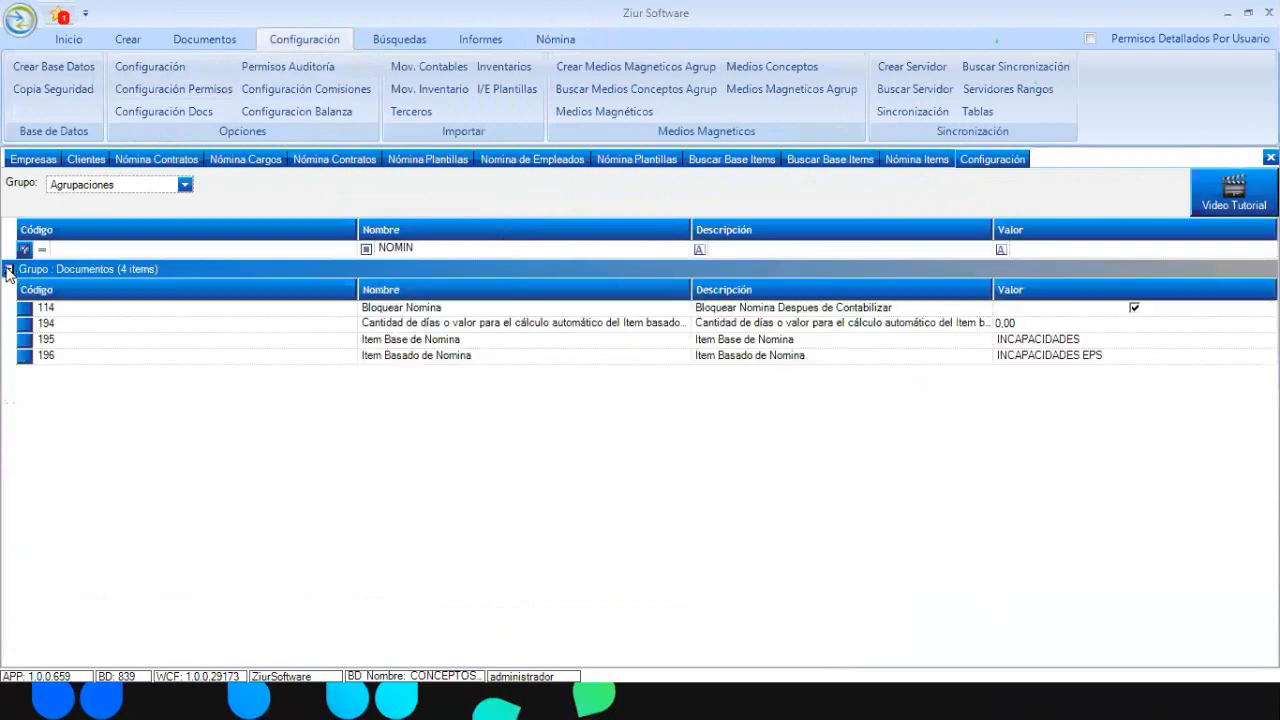
click(1134, 358)
click(1104, 334)
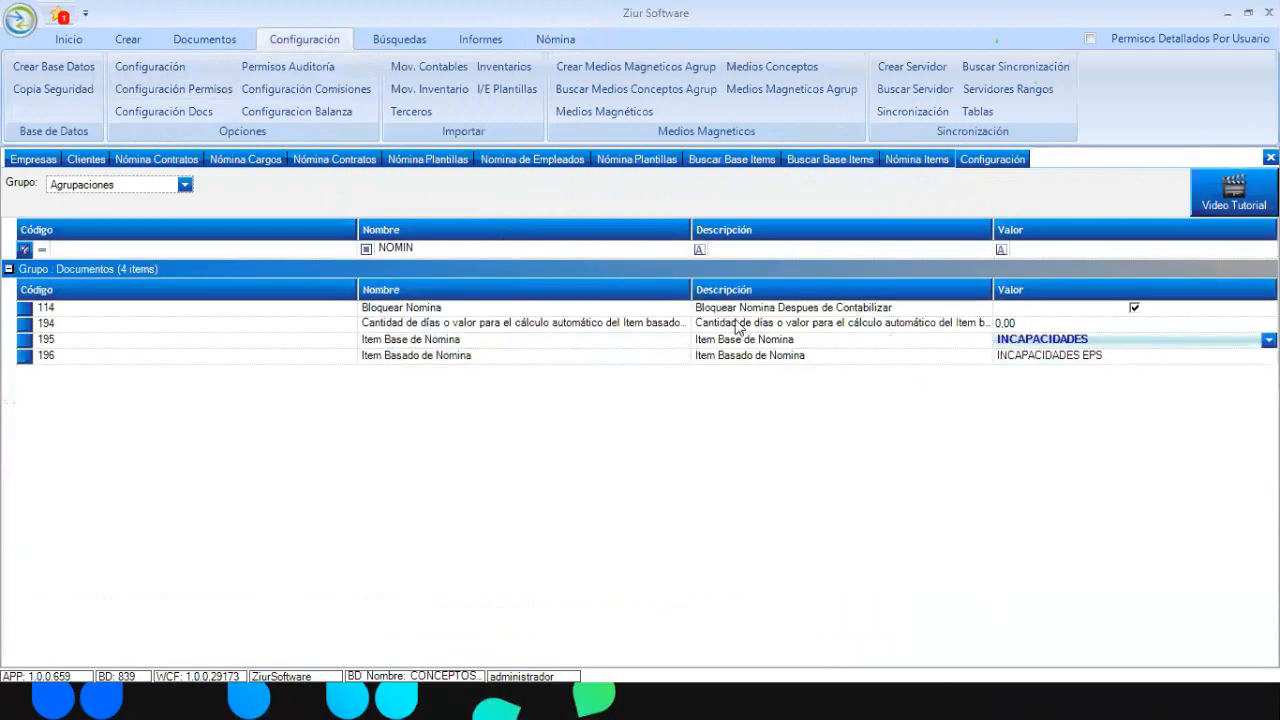
Refilter the settings to CUENT and select the template account settings 220–223
double_click(402, 249)
text(CUENTAS)
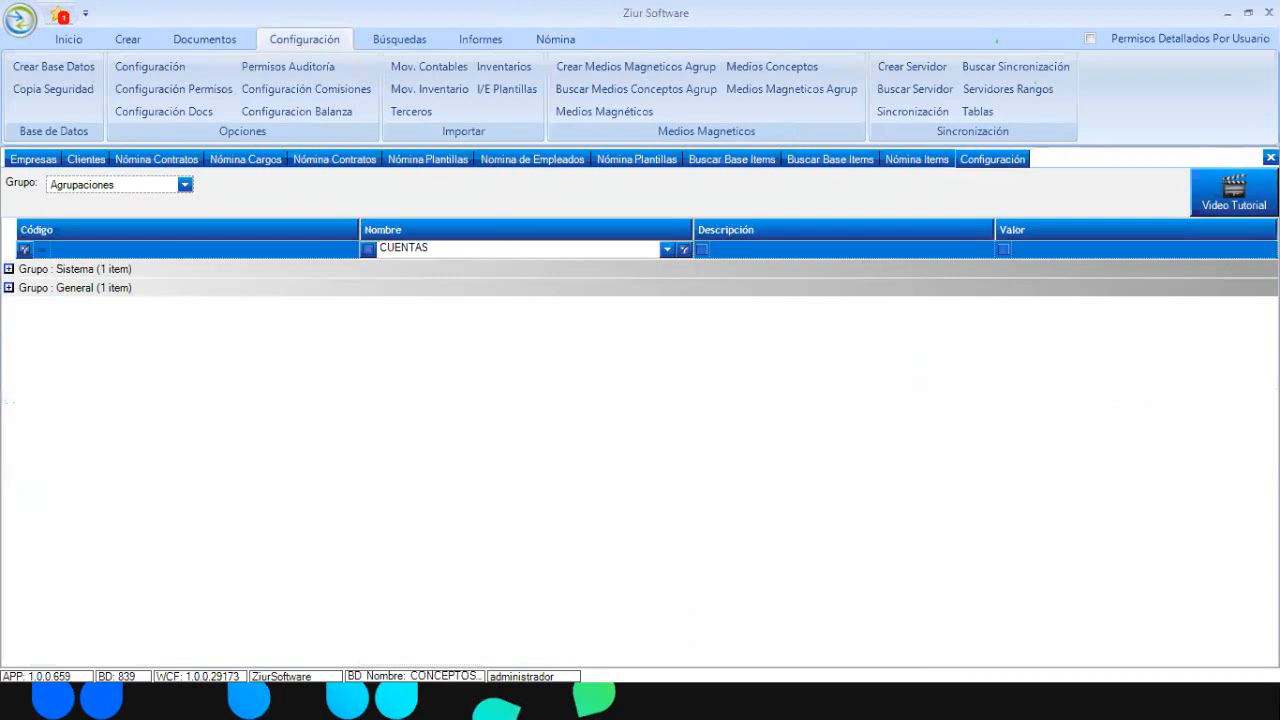
key(Return)
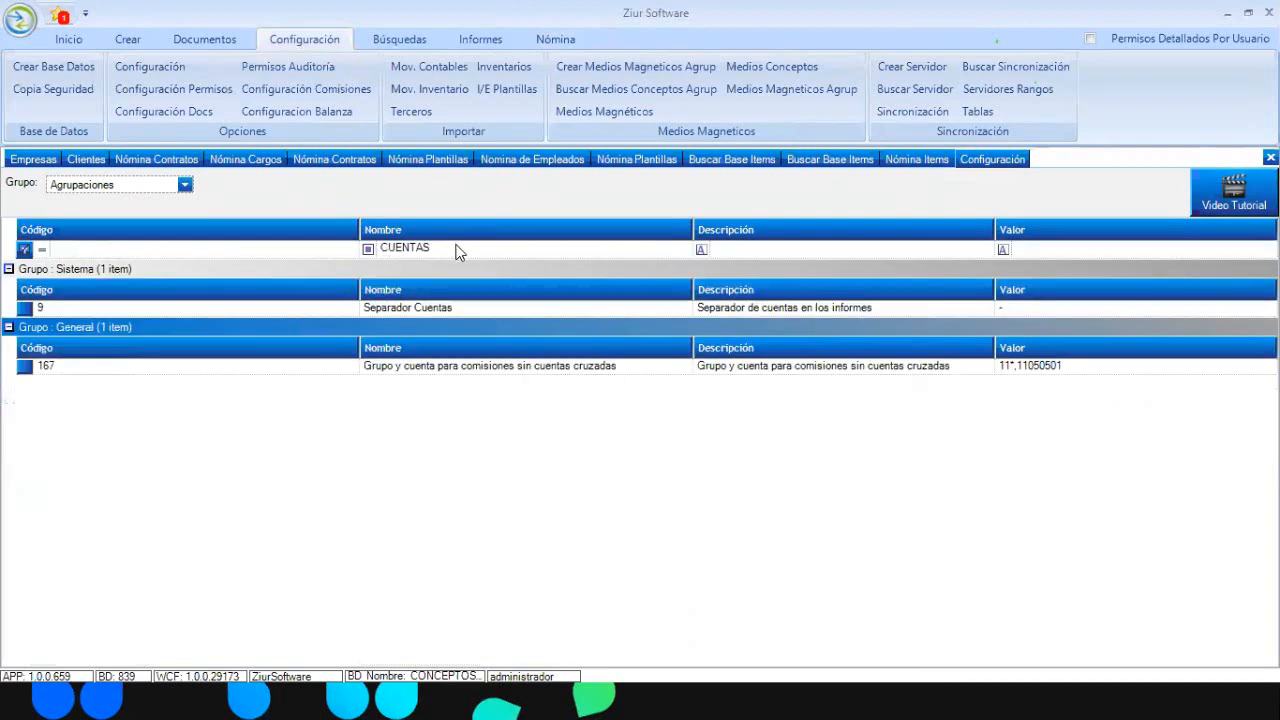
click(466, 250)
click(466, 250)
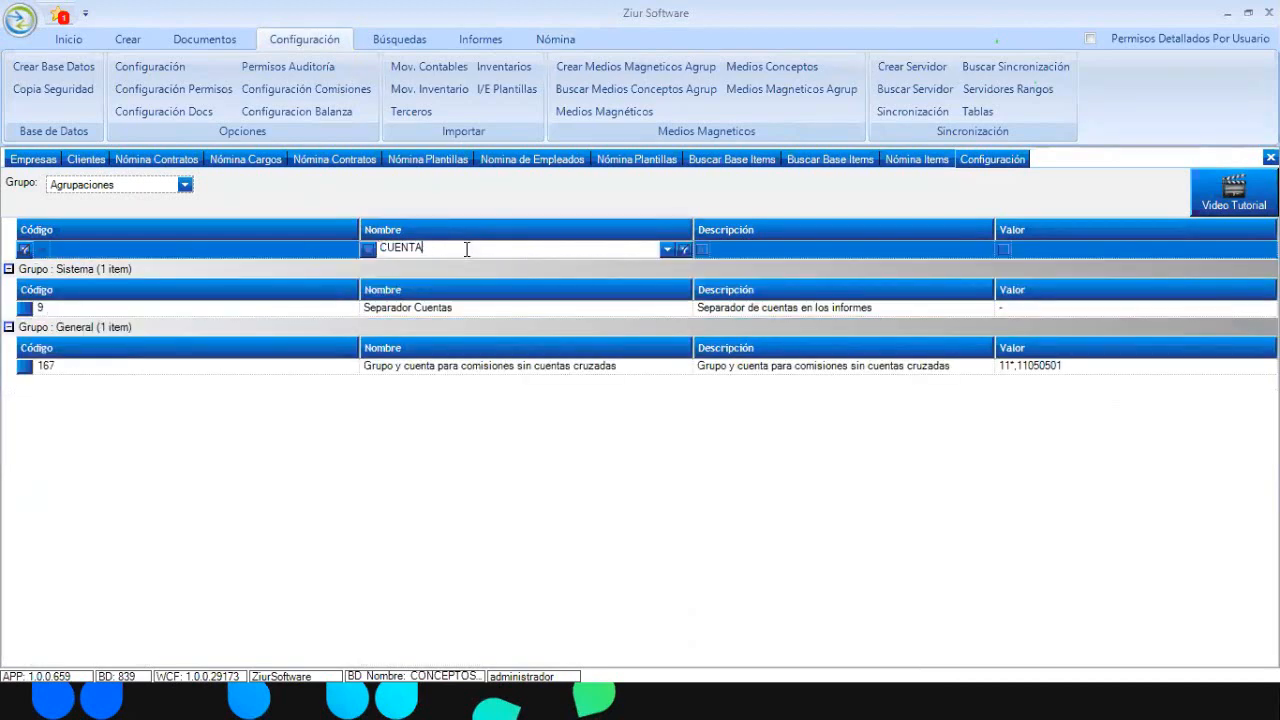
key(BackSpace)
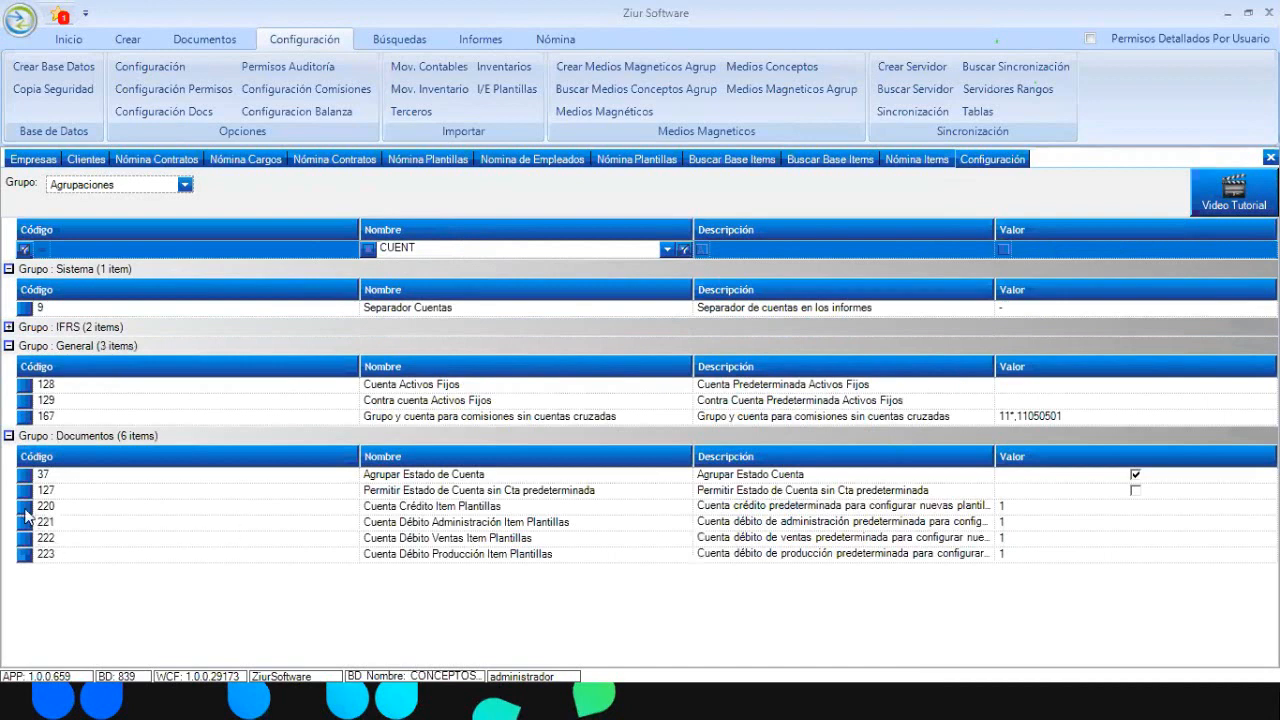
drag(24, 507, 28, 566)
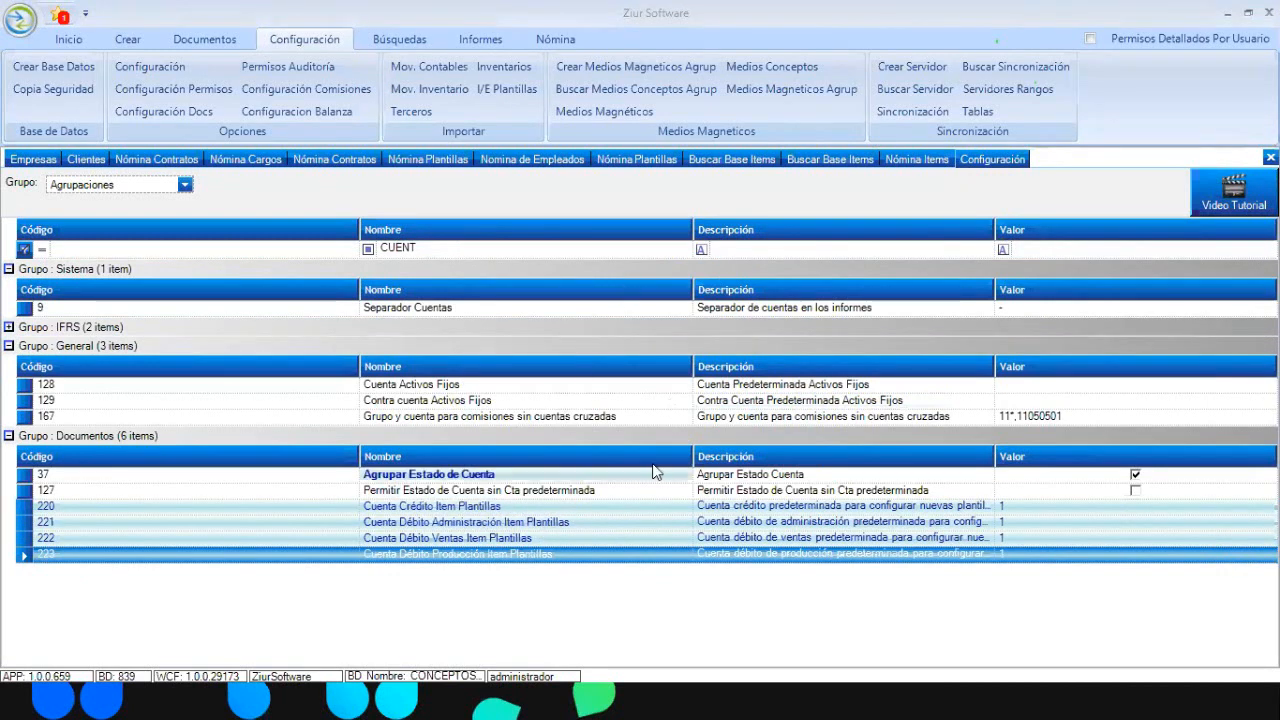
click(901, 162)
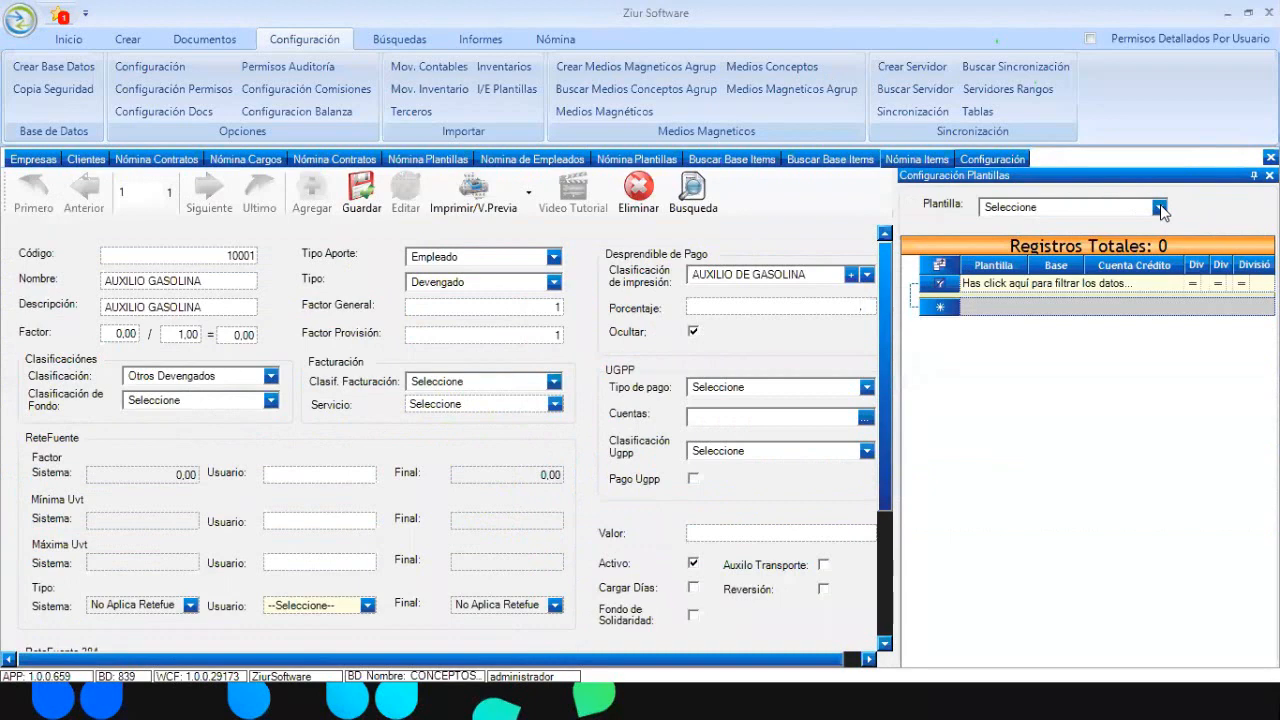
click(1010, 160)
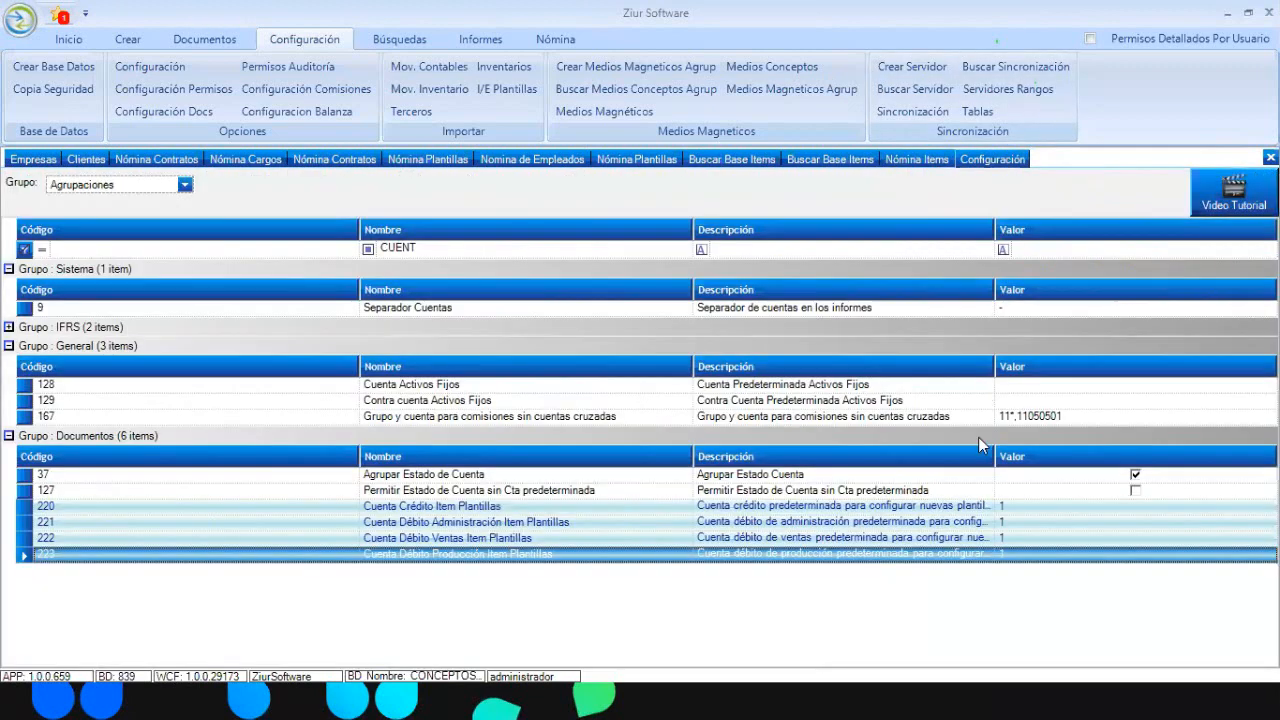
Set default credit account 250501-SUELDOS and administration debit account 510595-OTROS
click(1040, 506)
click(1269, 507)
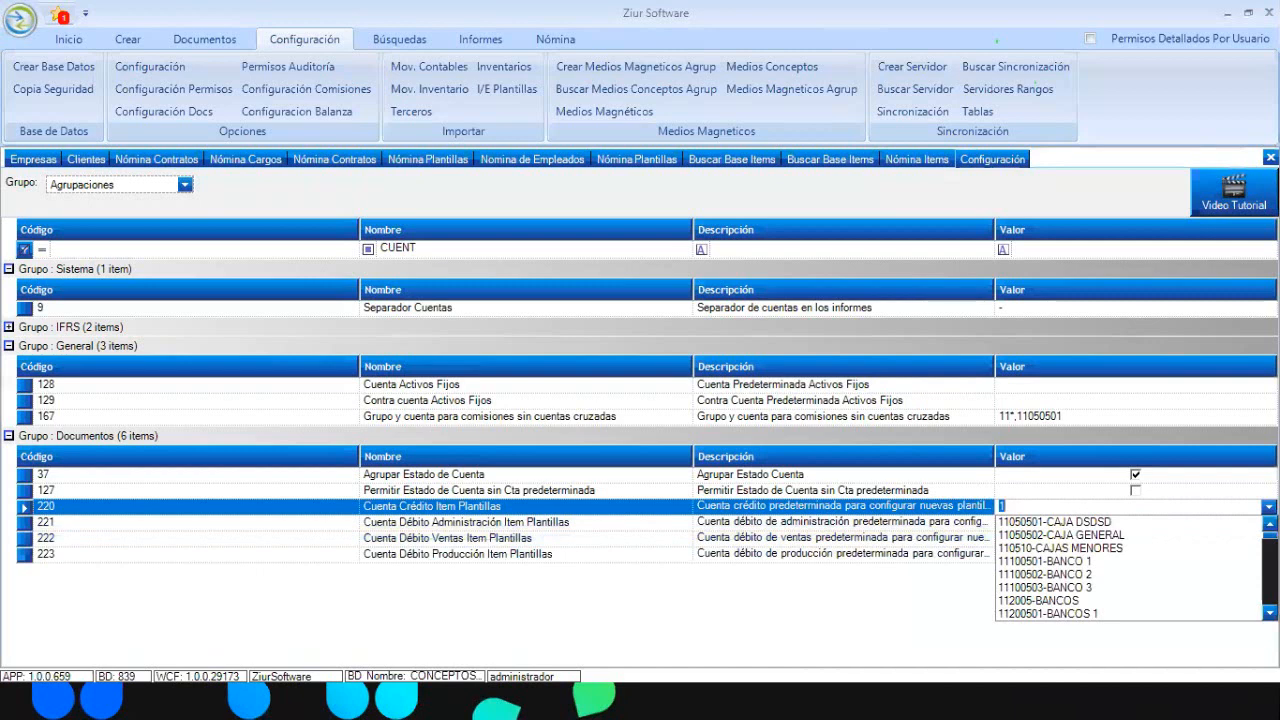
text(250501-SUELDOS)
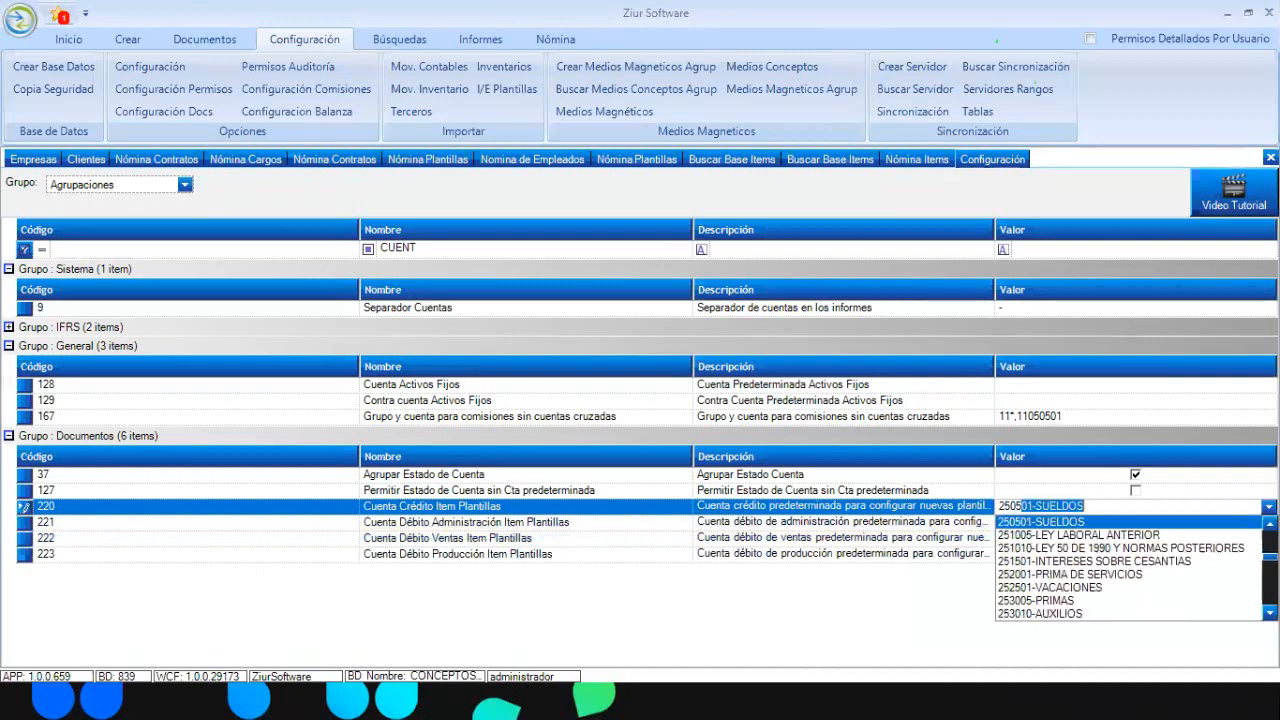
click(1122, 522)
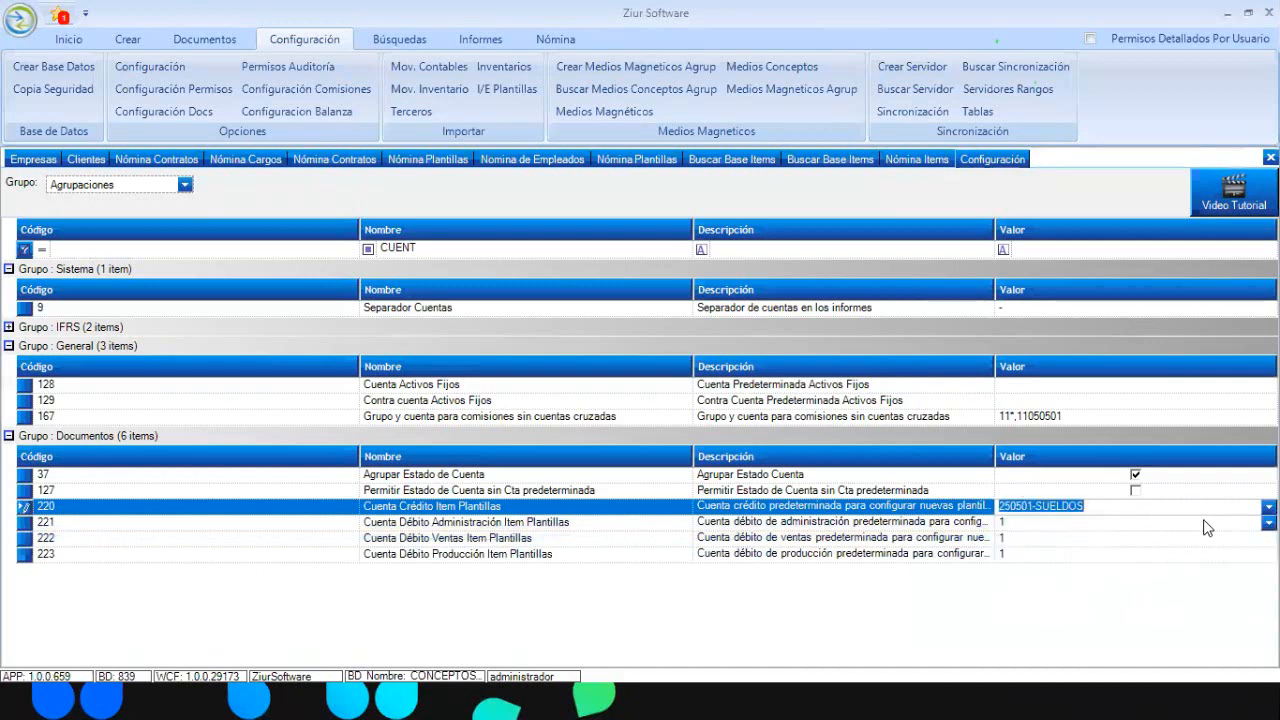
key(Down)
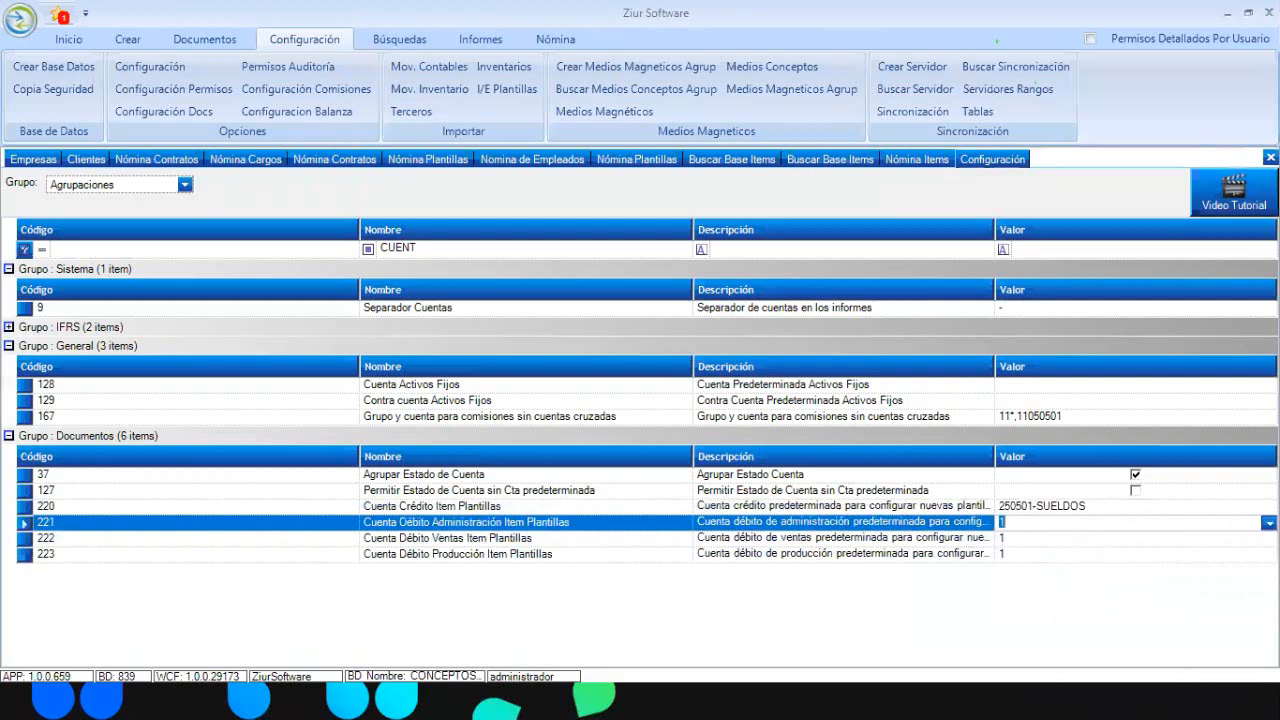
text(51)
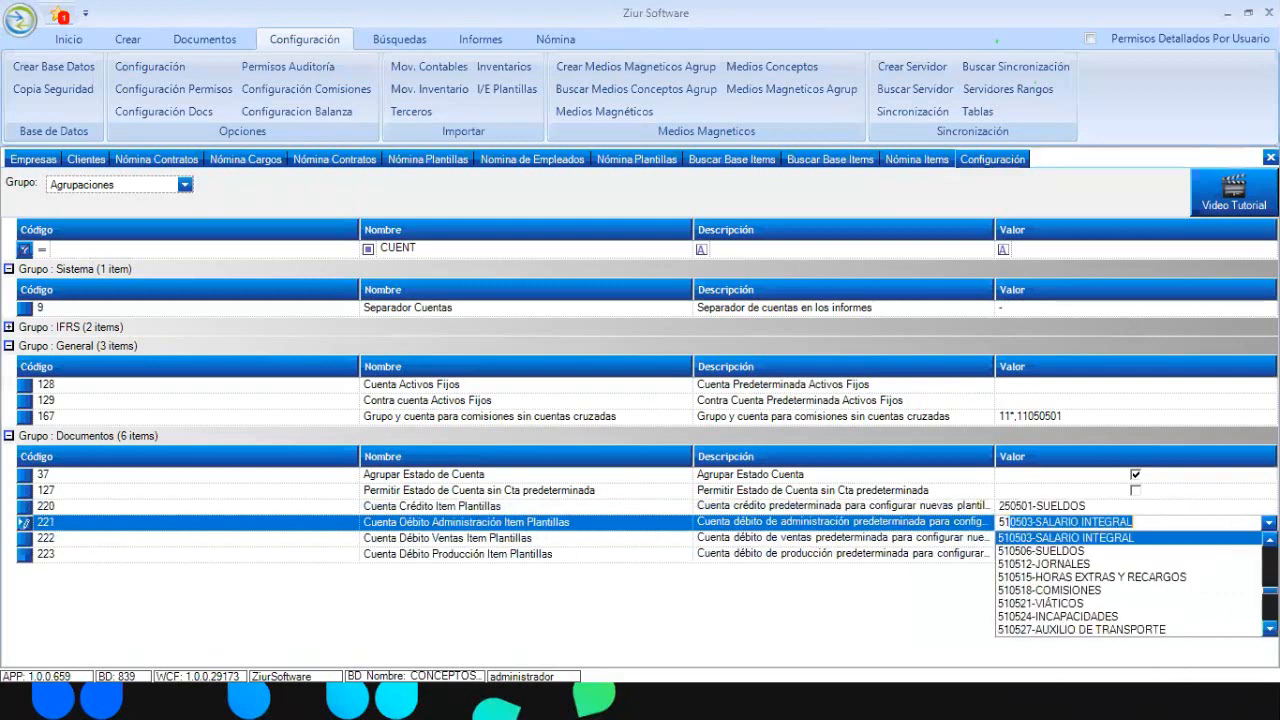
text(0595-OTROS)
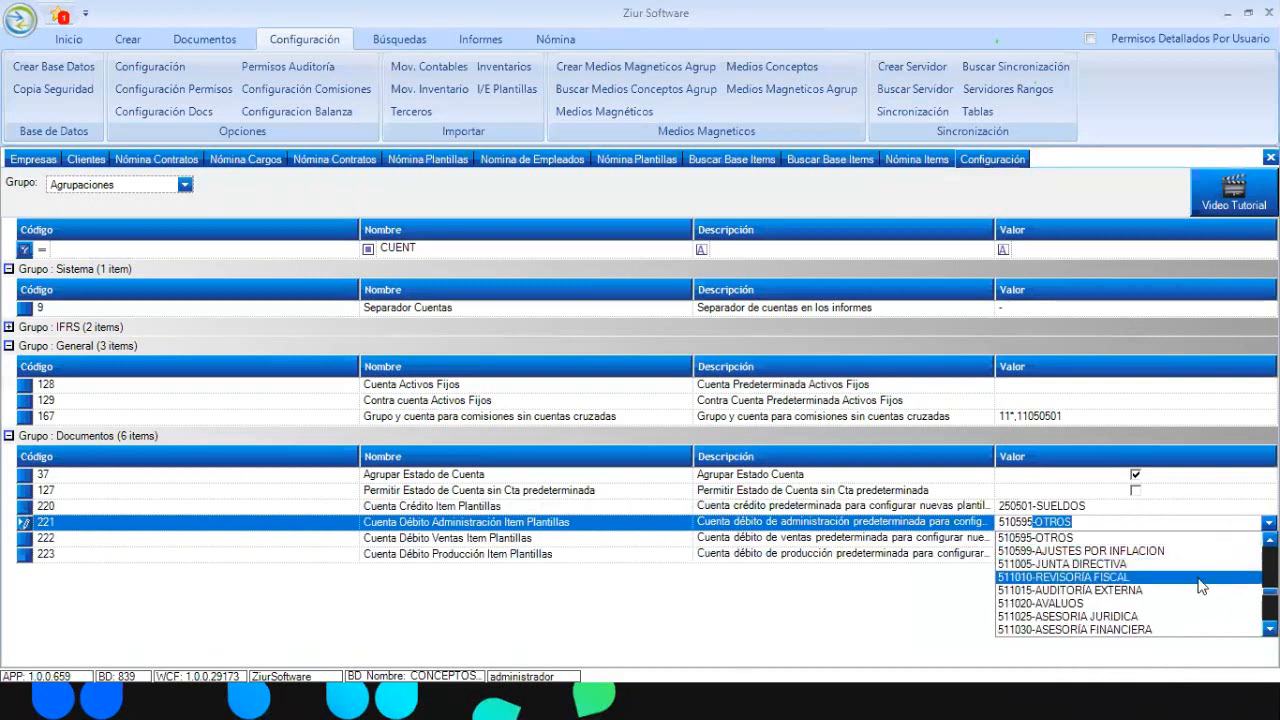
key(Return)
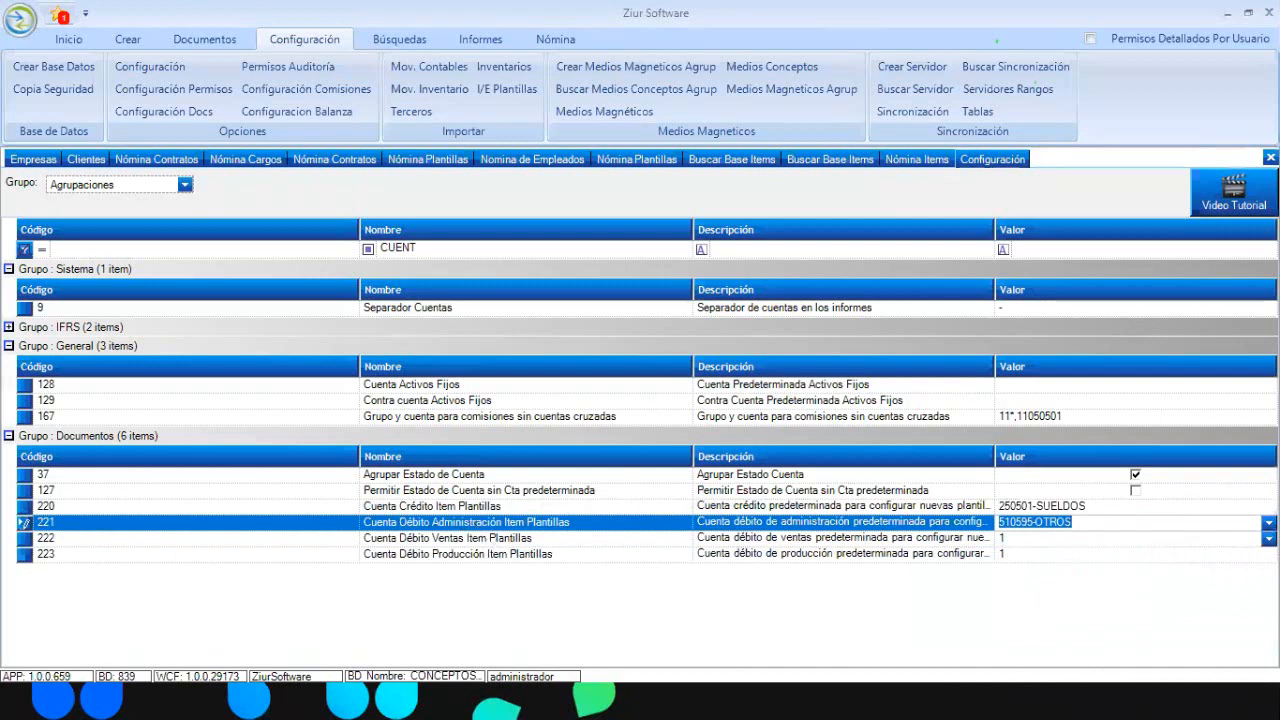
Set sales debit to 520548-BONIFICACIONES and production debit to 720595-OTROS
key(Down)
key(alt+Down)
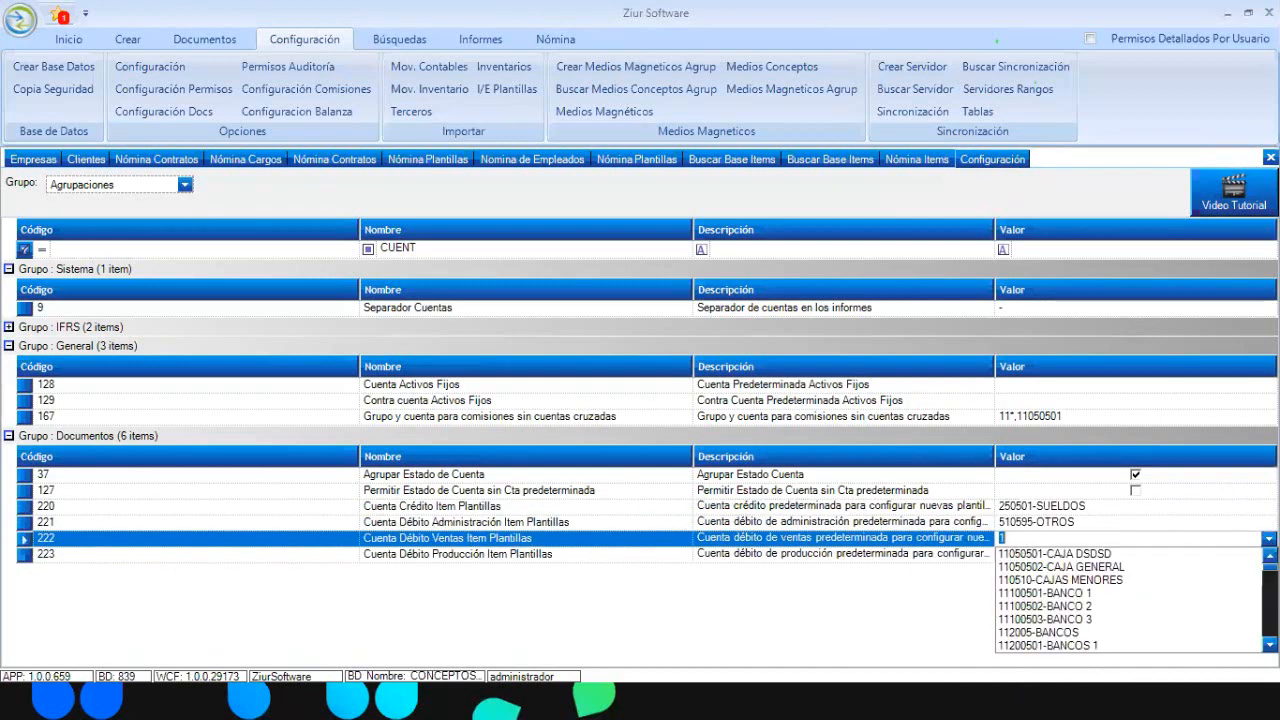
text(52)
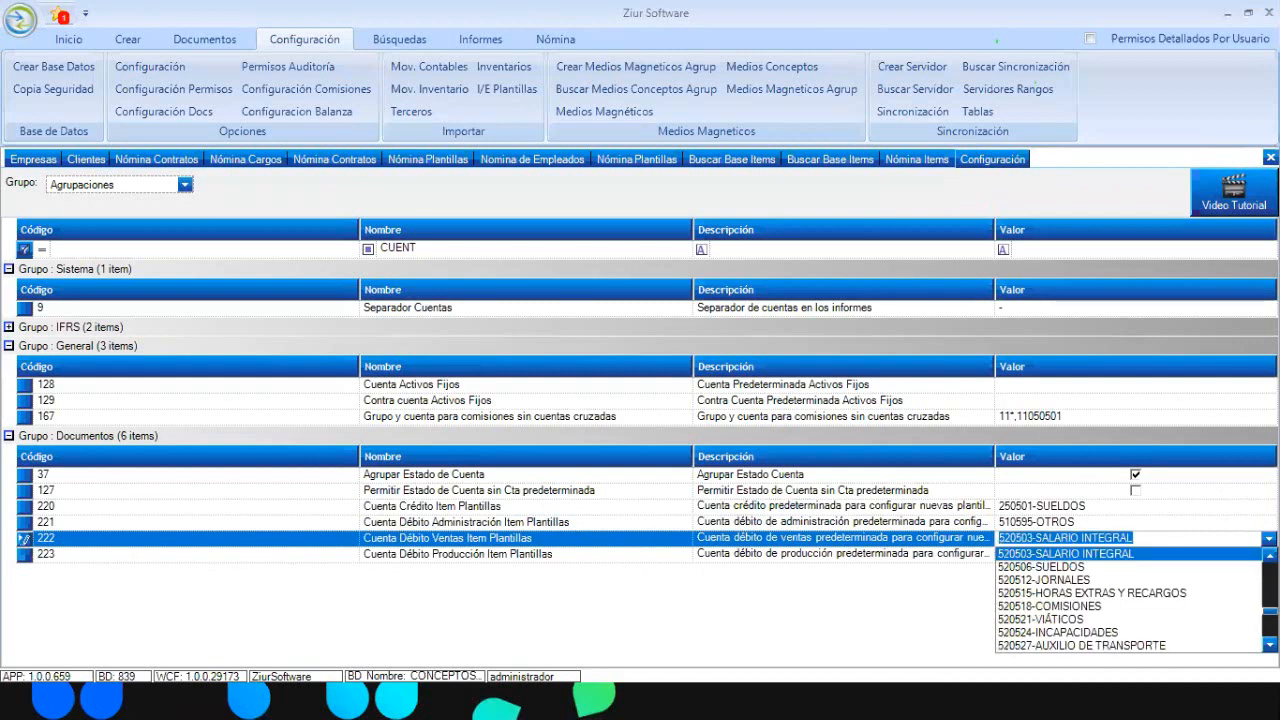
text(05095)
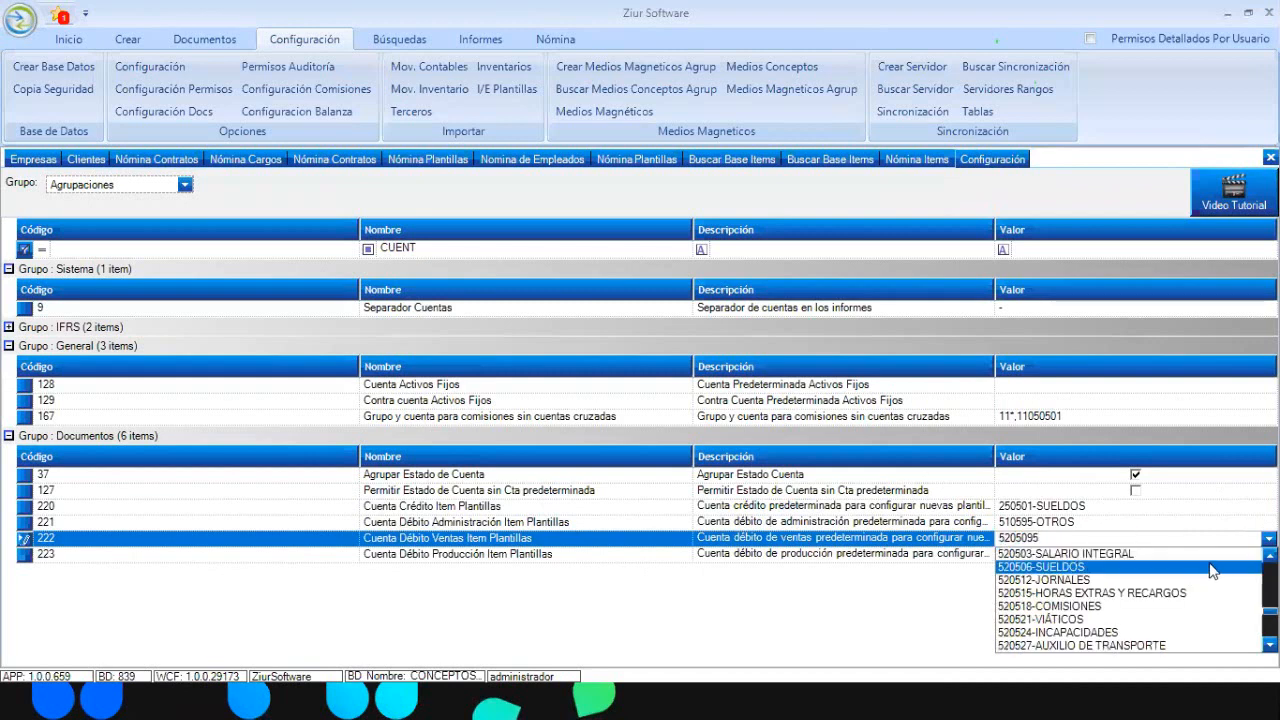
scroll(1205, 577, down, 6)
scroll(1128, 598, down, 3)
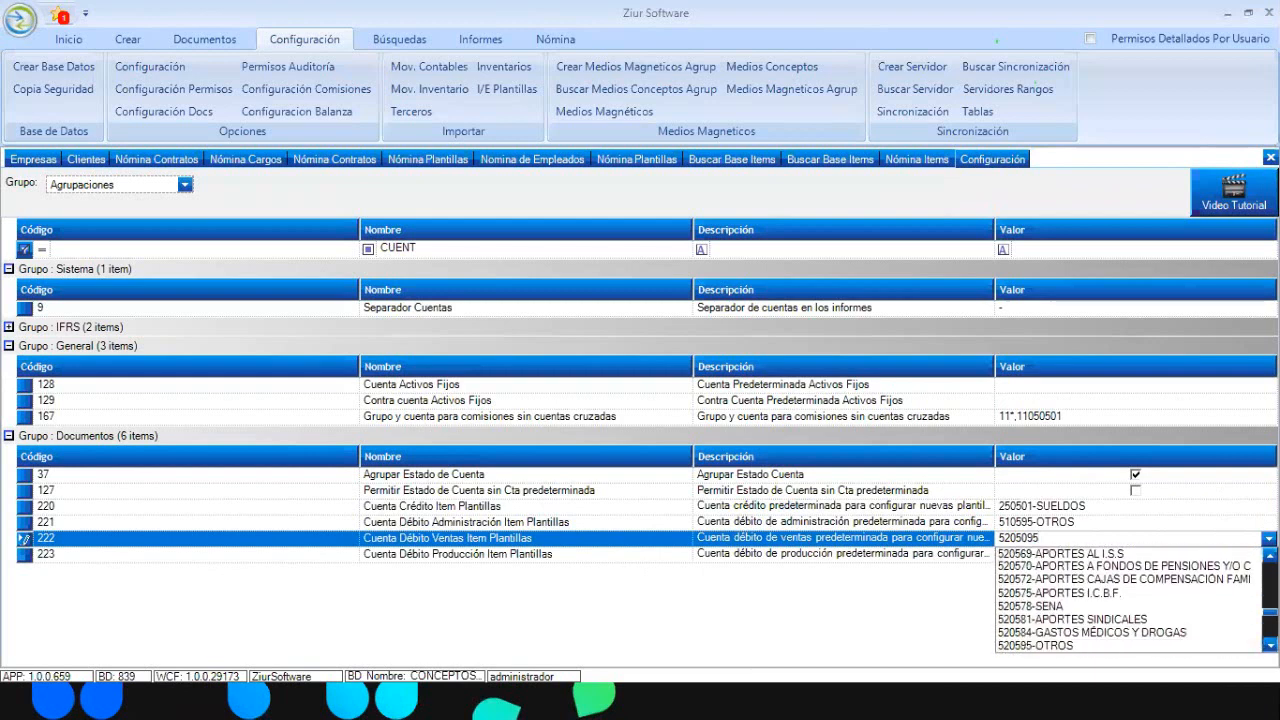
key(Return)
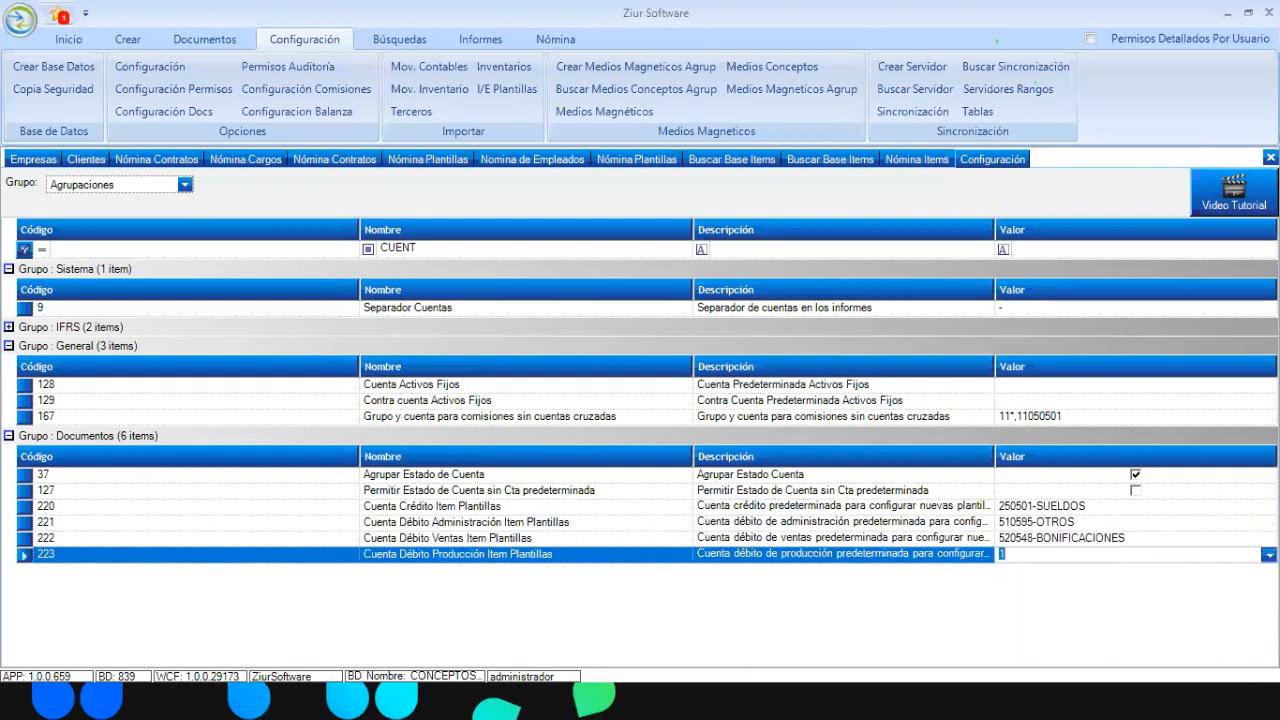
text(1)
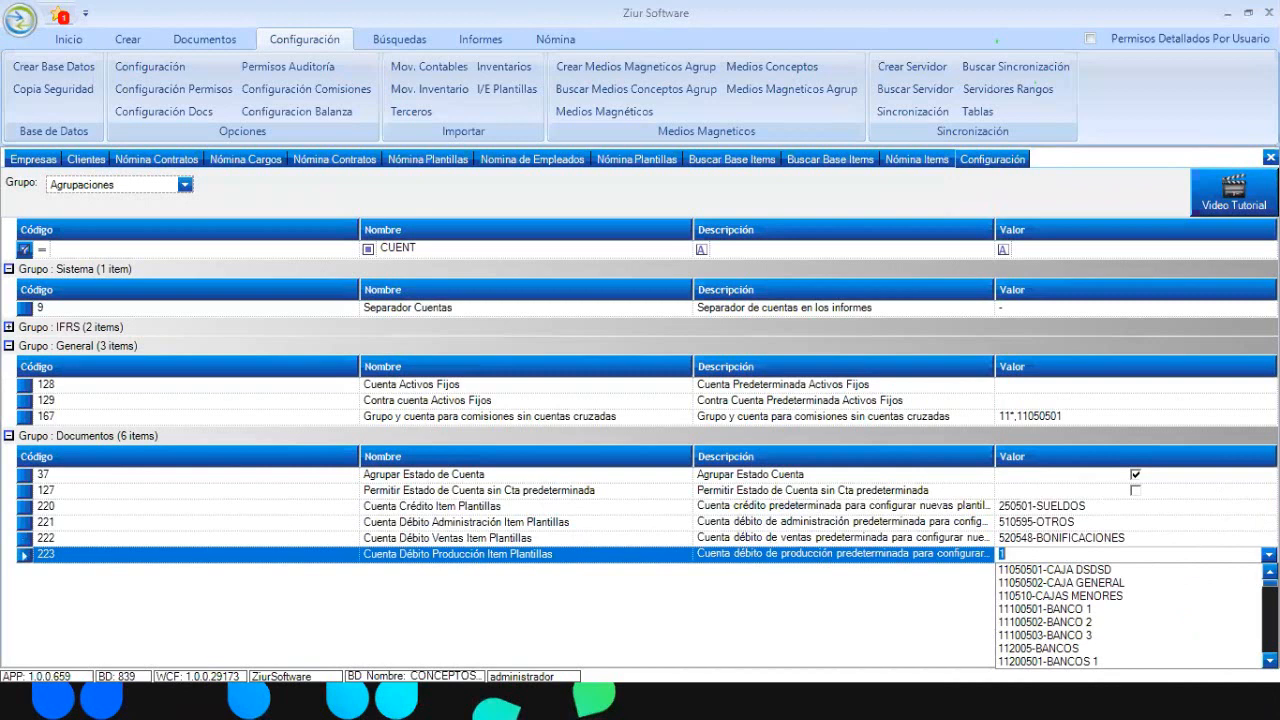
key(BackSpace)
text(720)
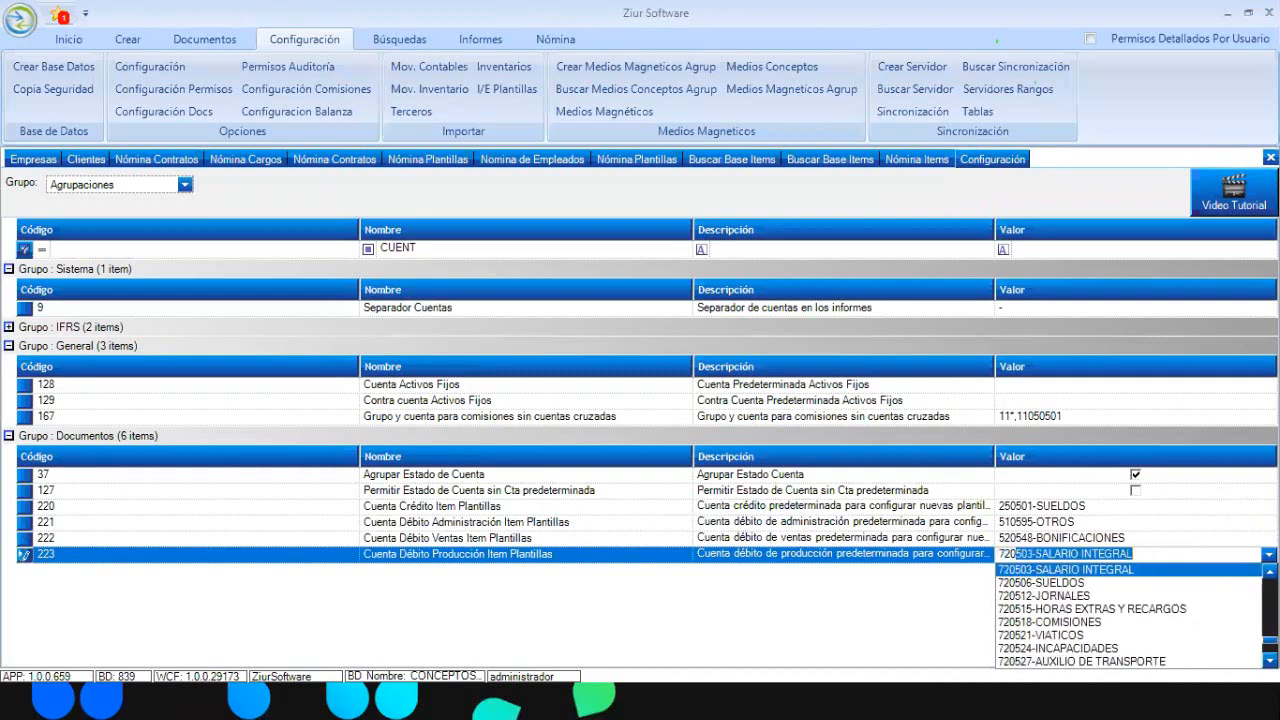
text(5)
scroll(1130, 615, down, 3)
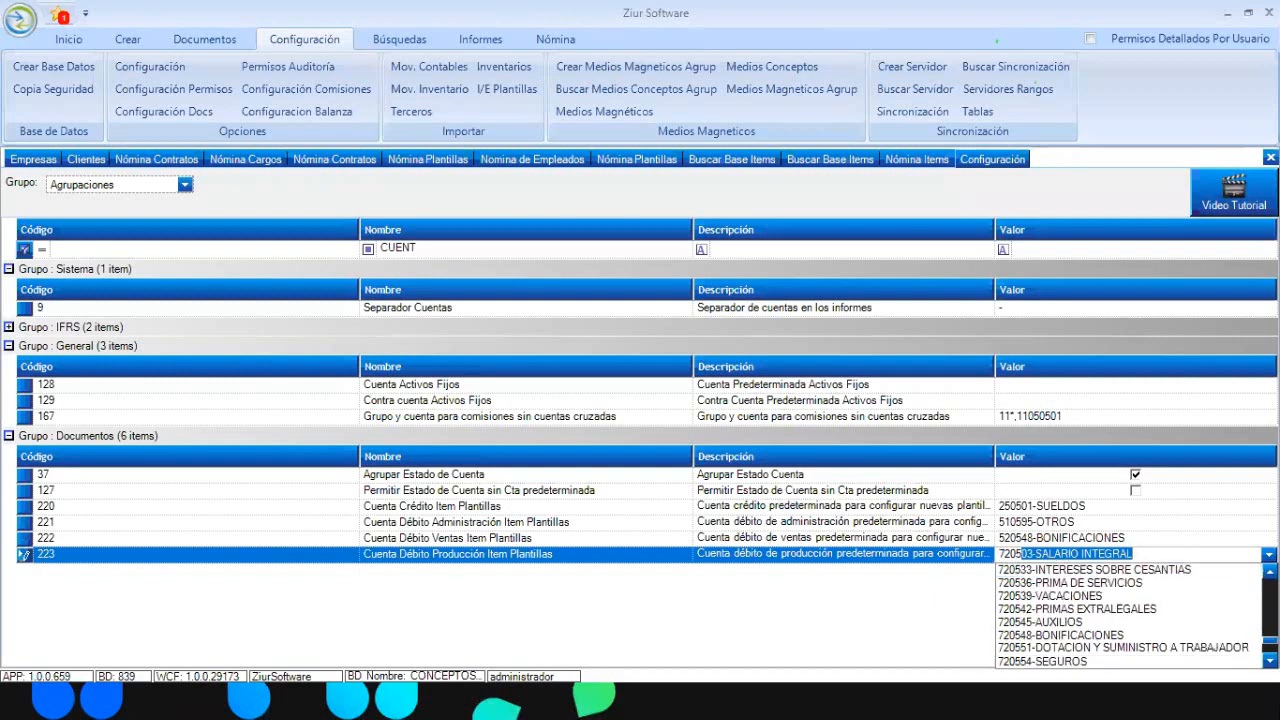
scroll(1130, 615, down, 6)
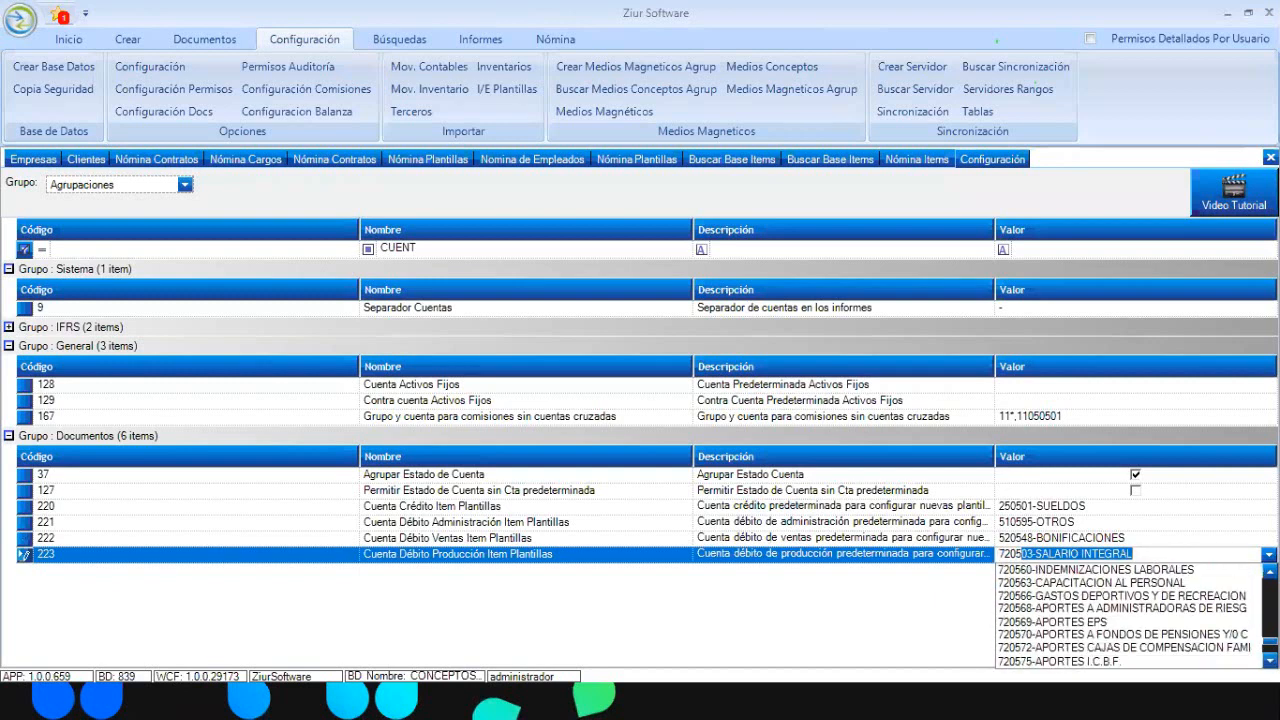
scroll(1055, 640, down, 3)
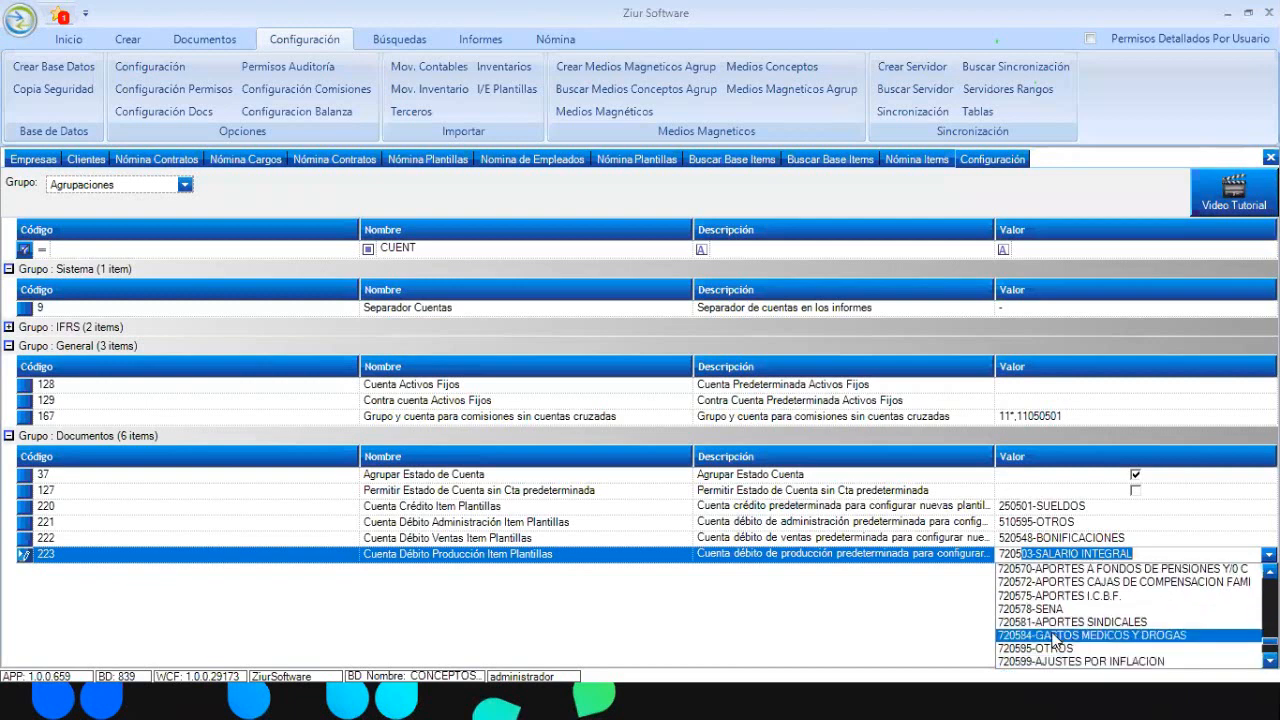
click(1060, 649)
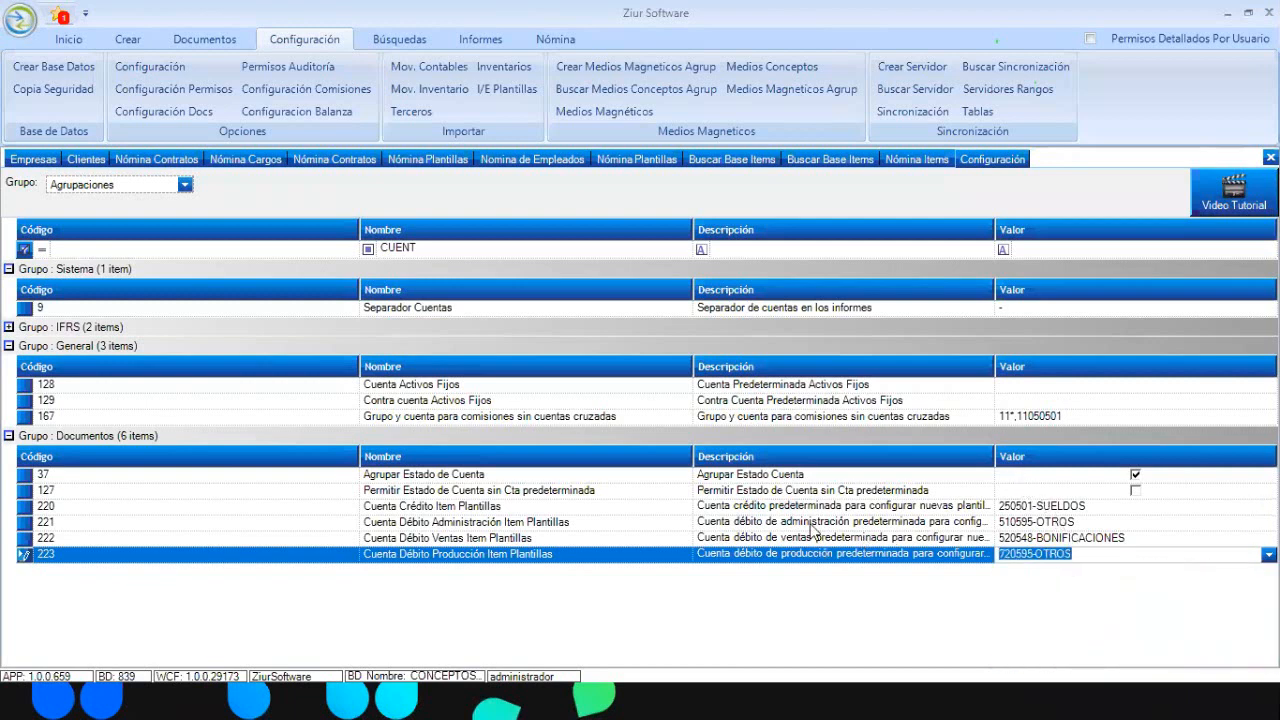
Review setting 221's full description and select rows 220–223
double_click(768, 476)
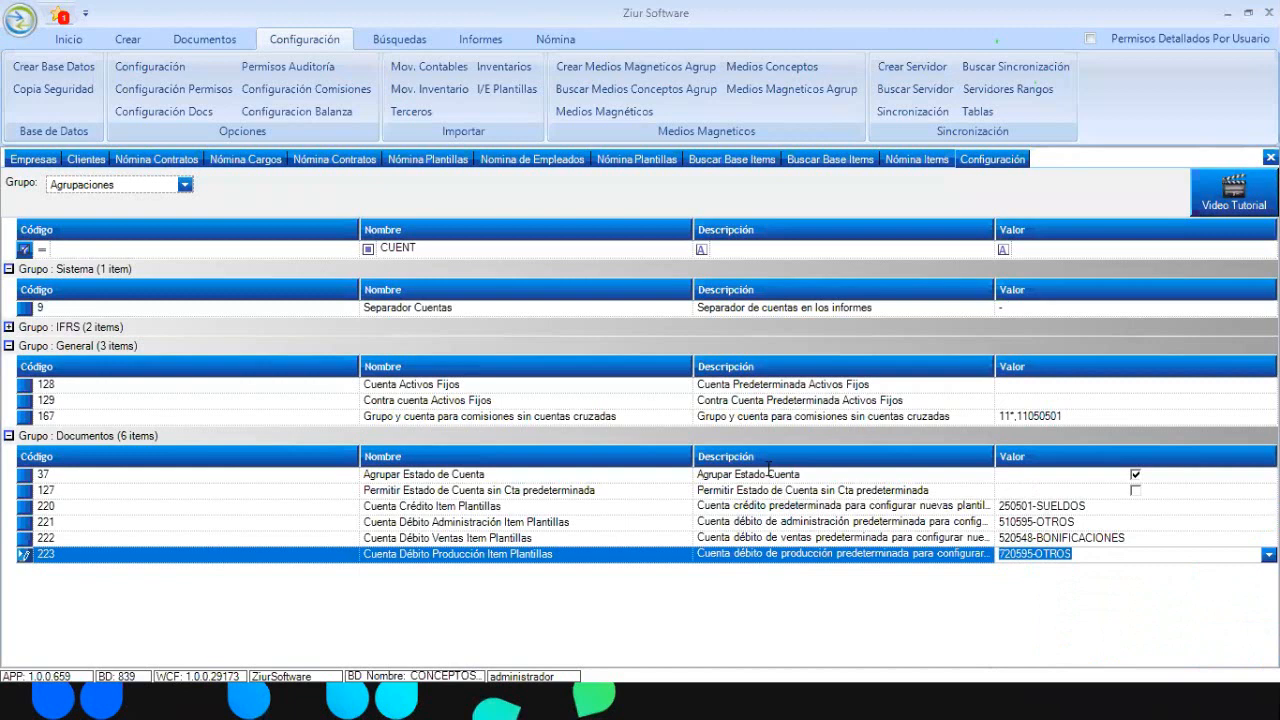
click(912, 531)
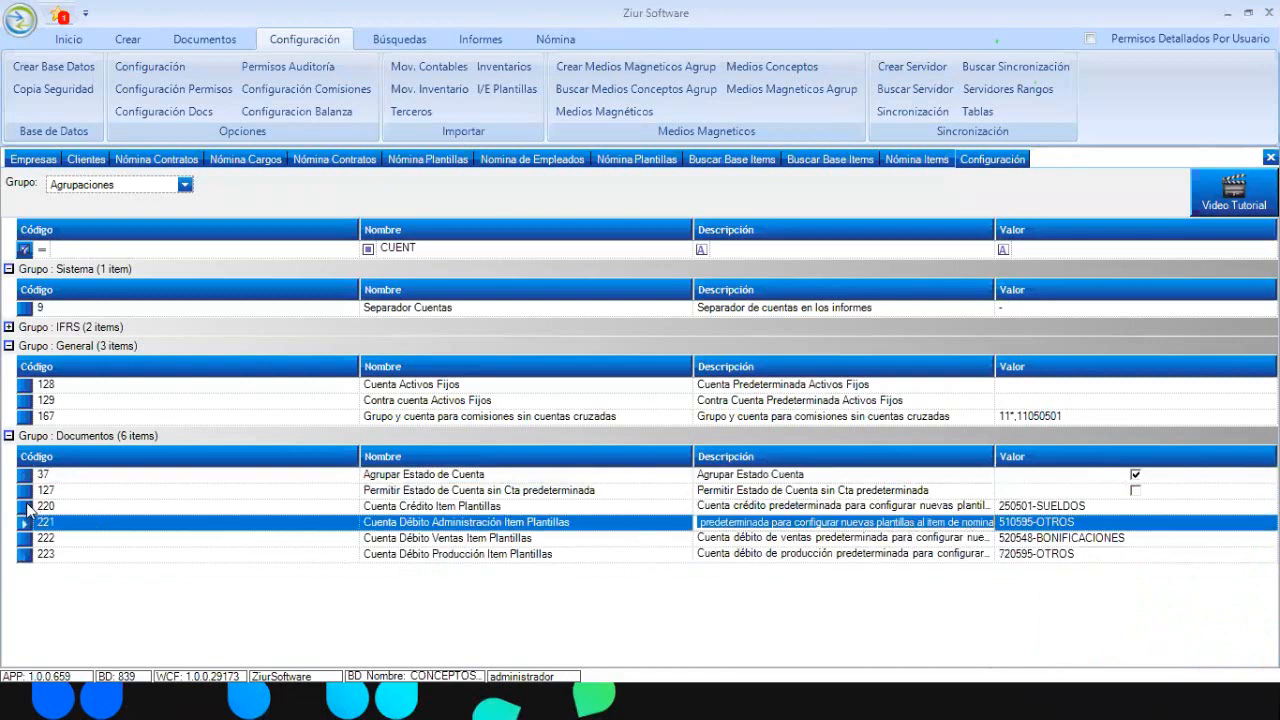
drag(27, 557, 20, 513)
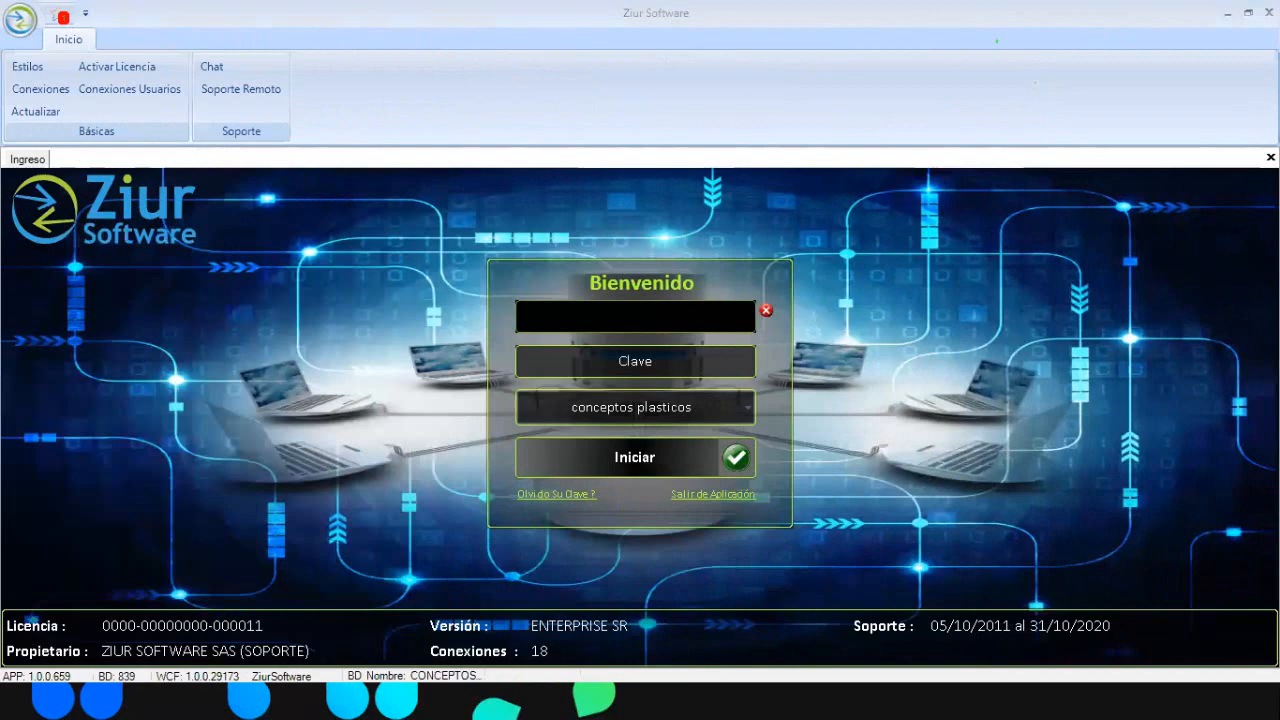
Sign in with the administrator user name and the account password
text(administrador)
key(Tab)
text(****)
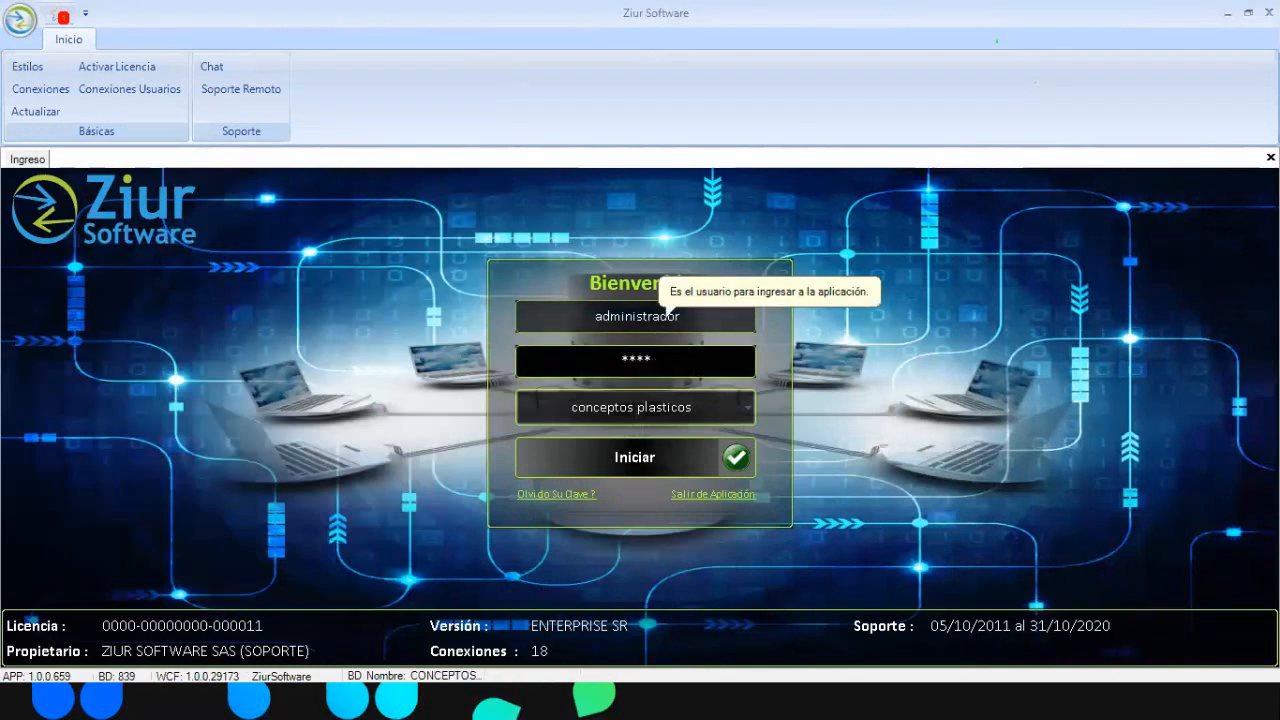
key(Return)
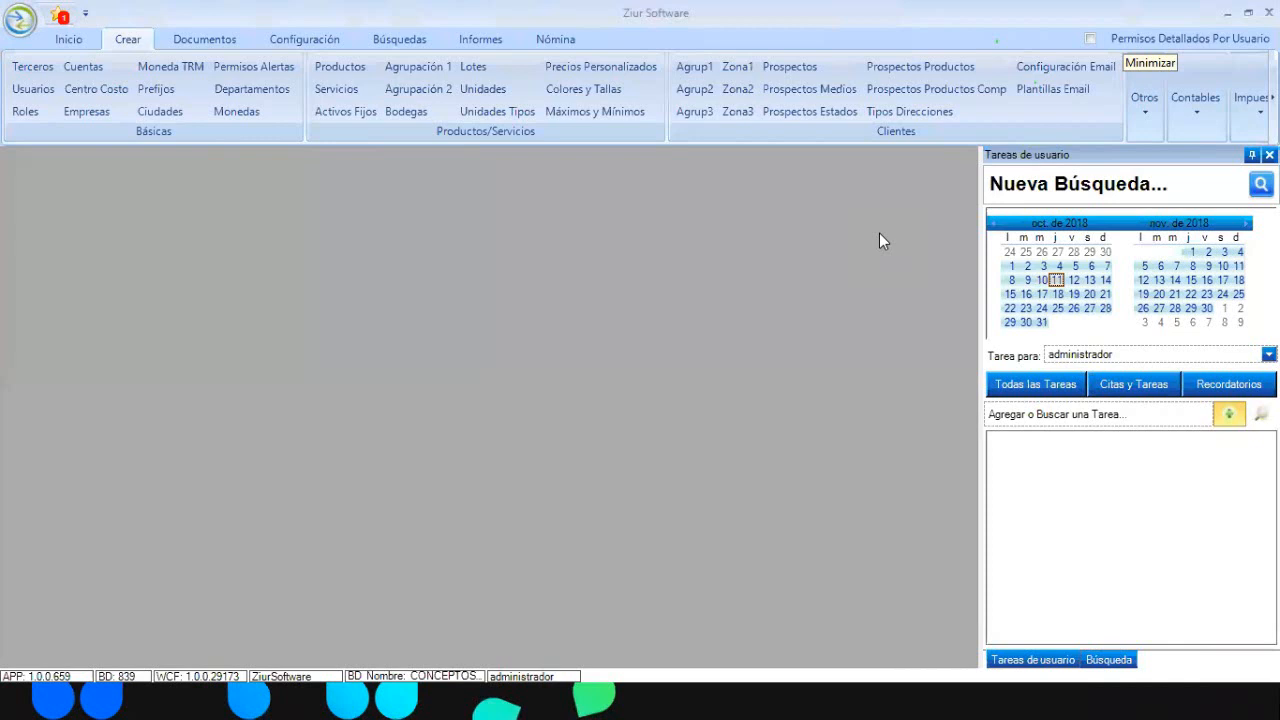
Open a new Nómina item and name it AUXILIO DE GASOLINA
click(540, 38)
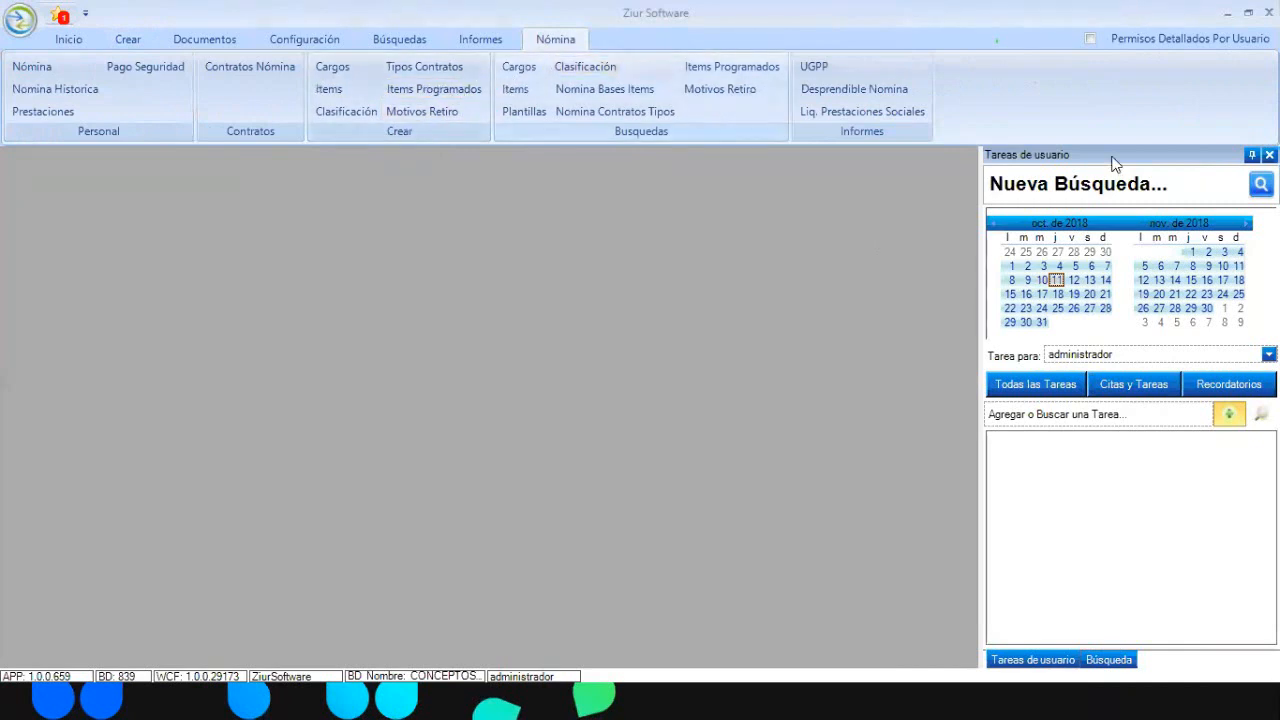
click(1269, 155)
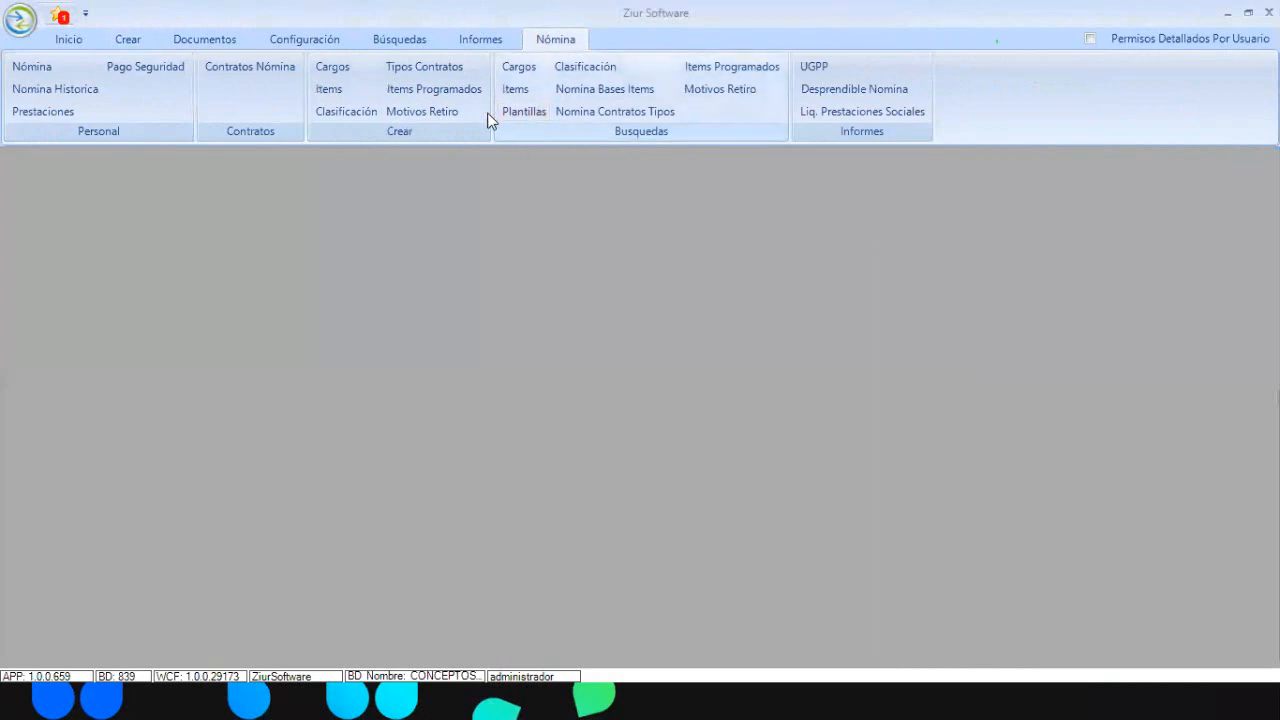
click(333, 91)
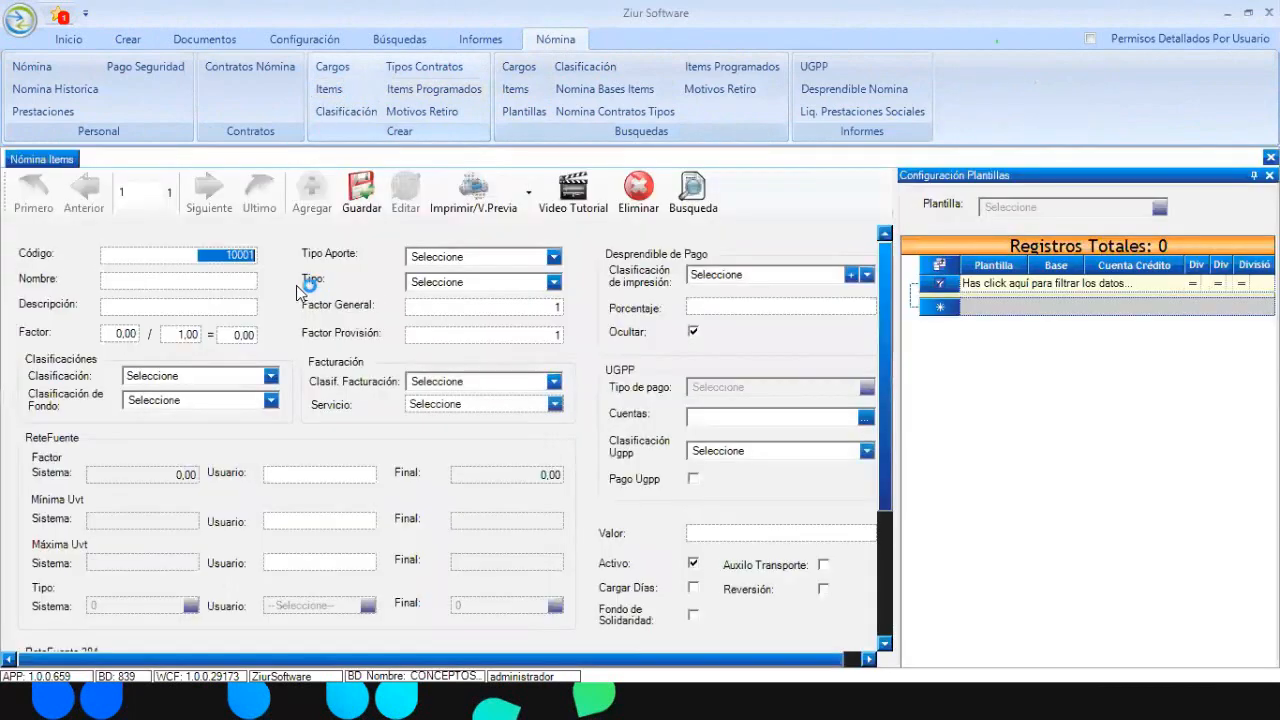
click(146, 281)
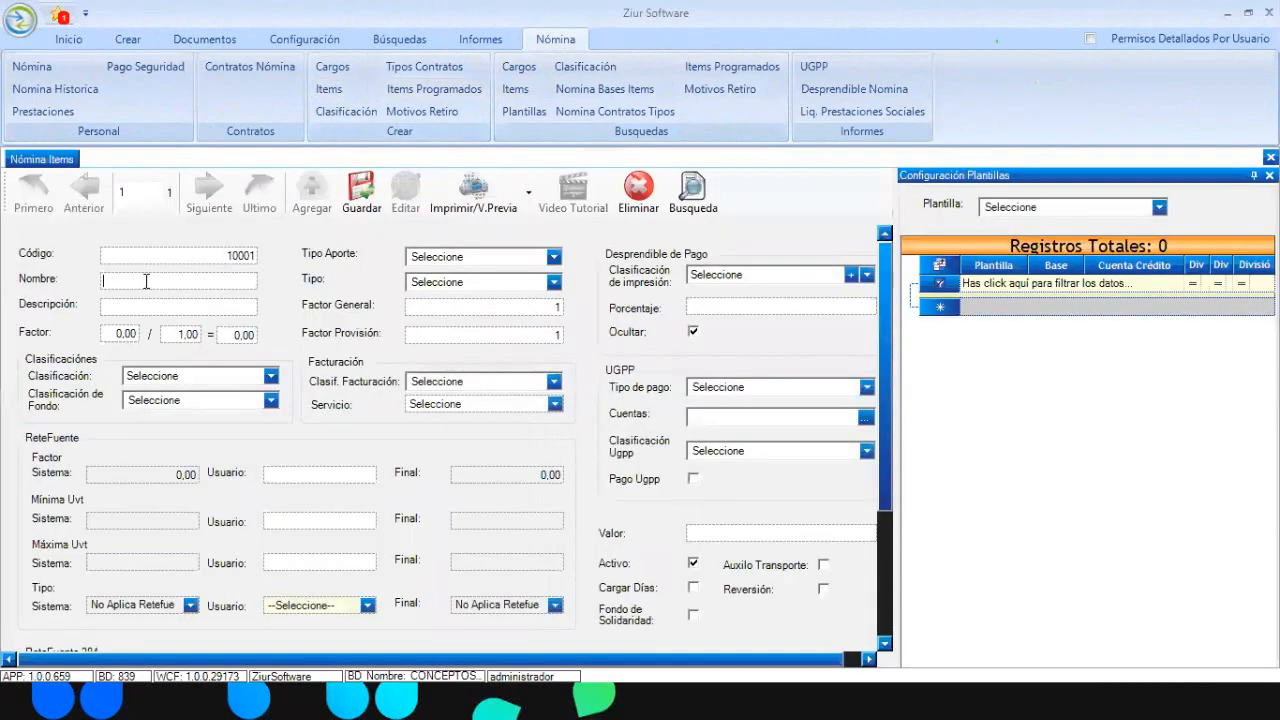
text(AUXILIO DE GASOLINA)
key(Tab)
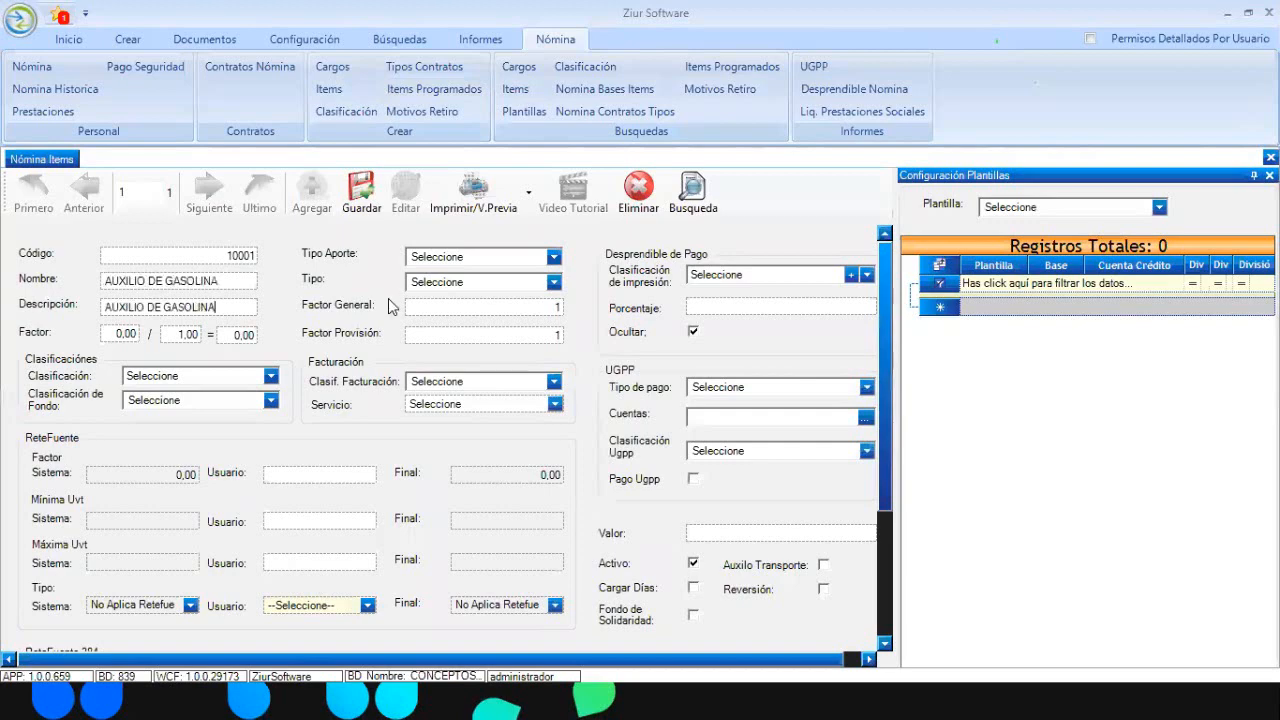
Set contribution type Empleado, type Devengado and classification Otros Devengados
click(553, 258)
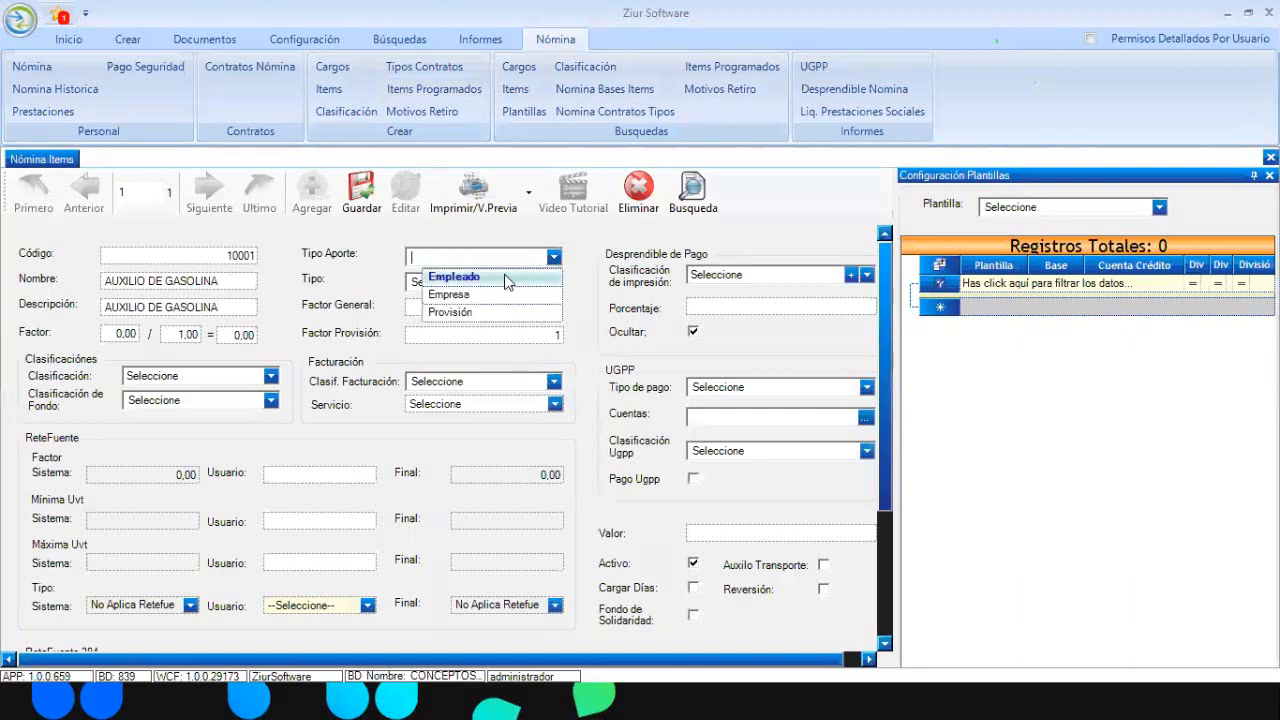
click(508, 280)
click(552, 284)
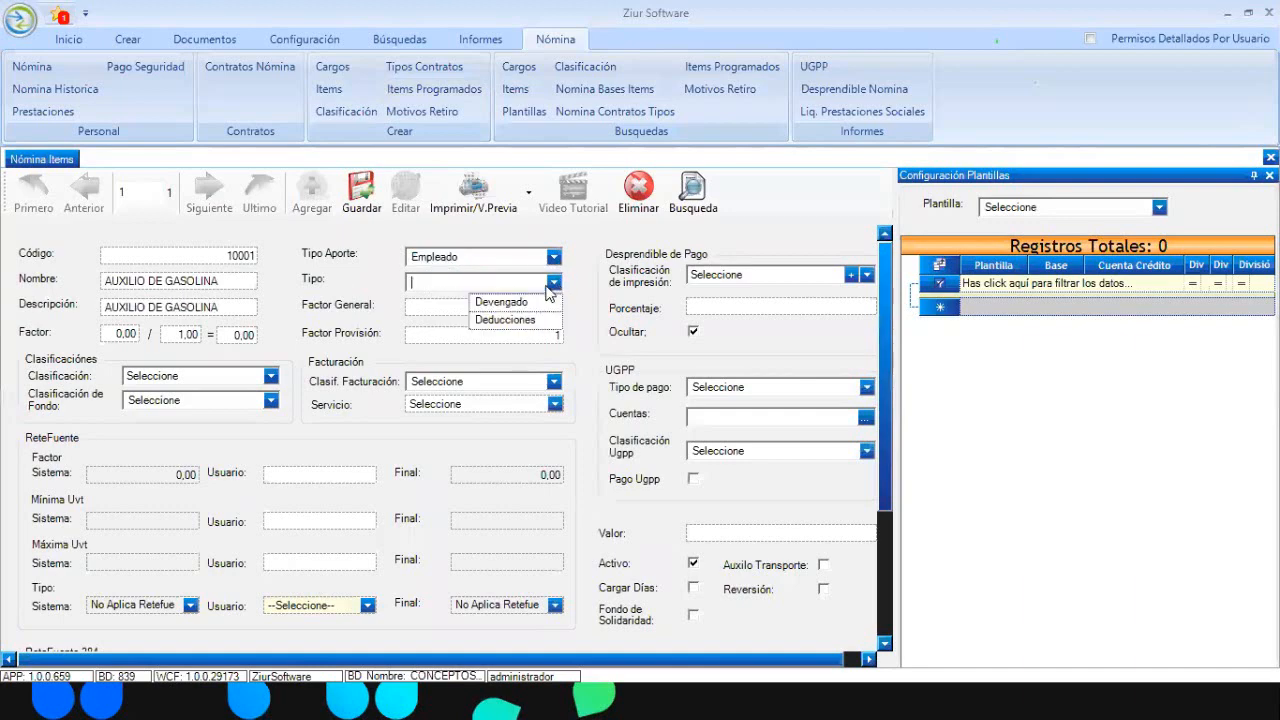
click(500, 301)
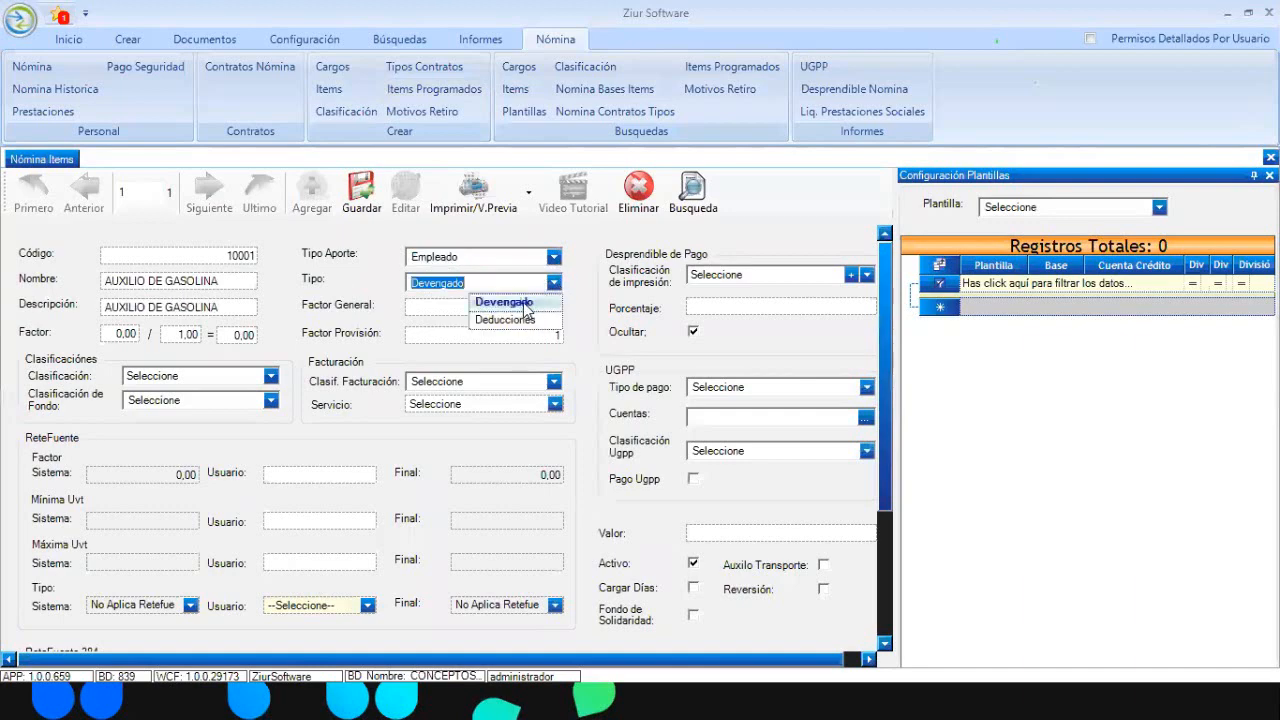
click(270, 376)
click(270, 378)
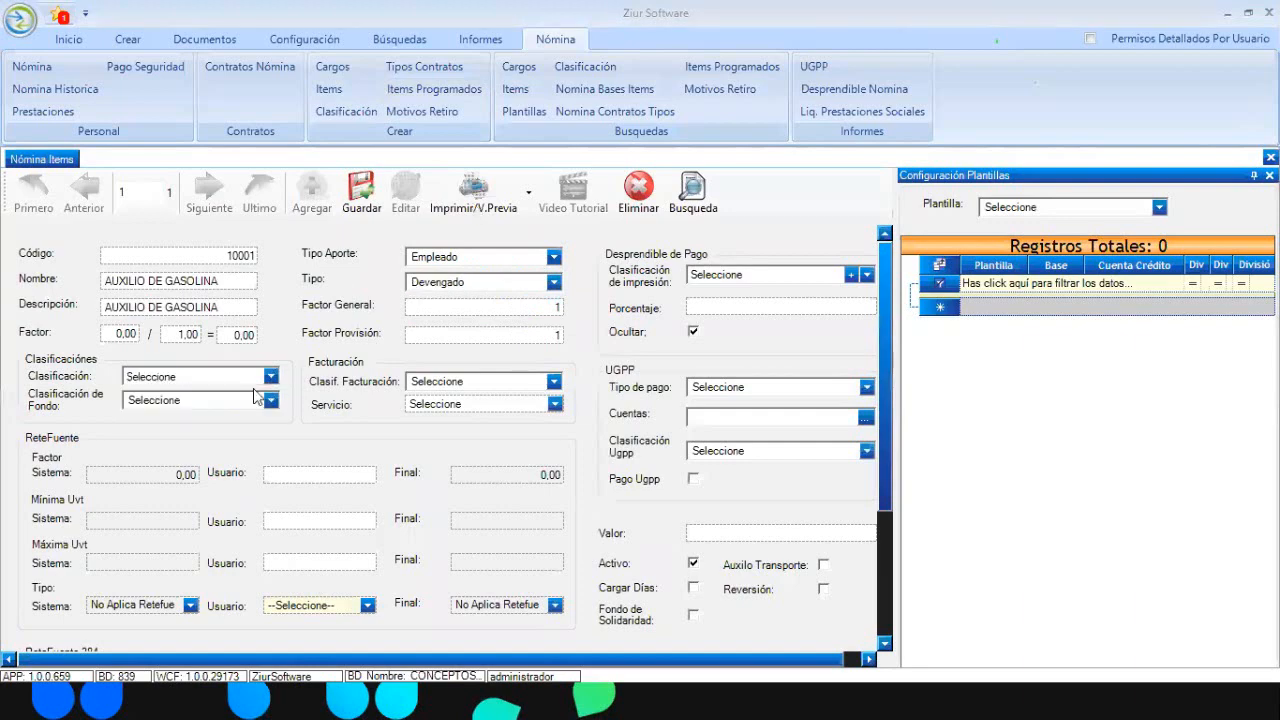
click(271, 378)
click(249, 397)
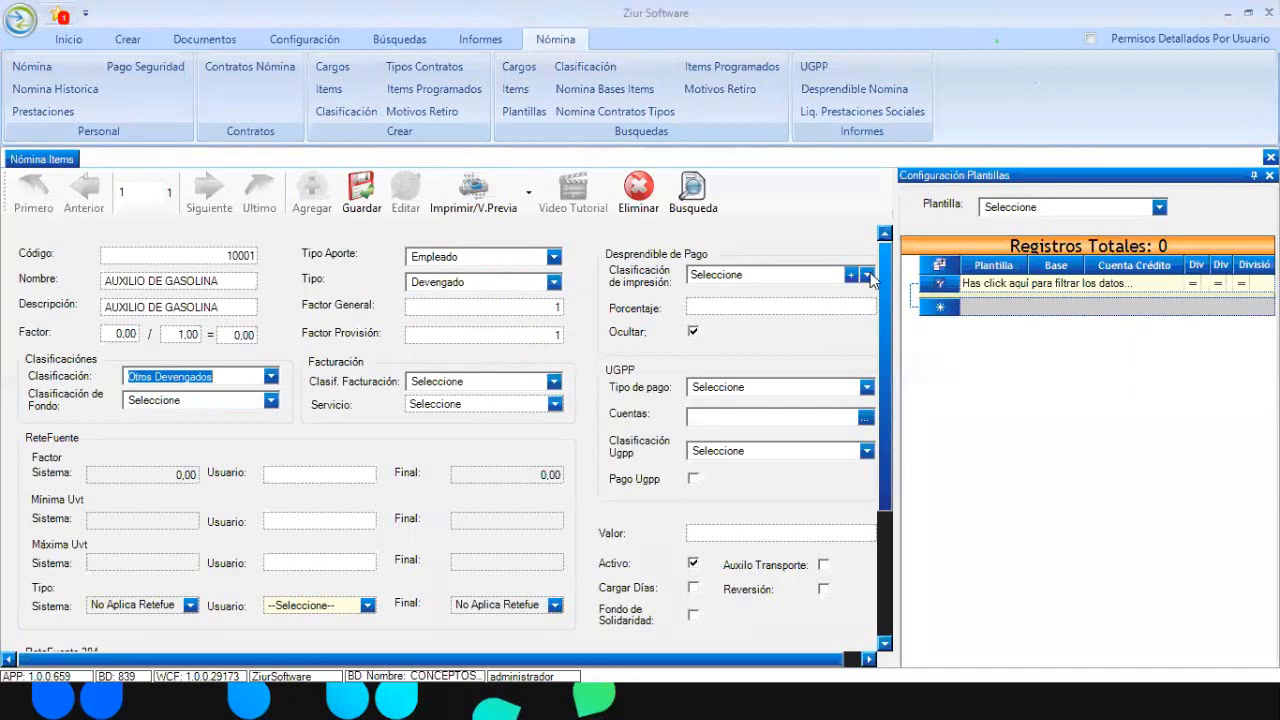
Choose AUXILIO DE GASOLINA as the payslip print classification
click(866, 275)
scroll(785, 335, down, 3)
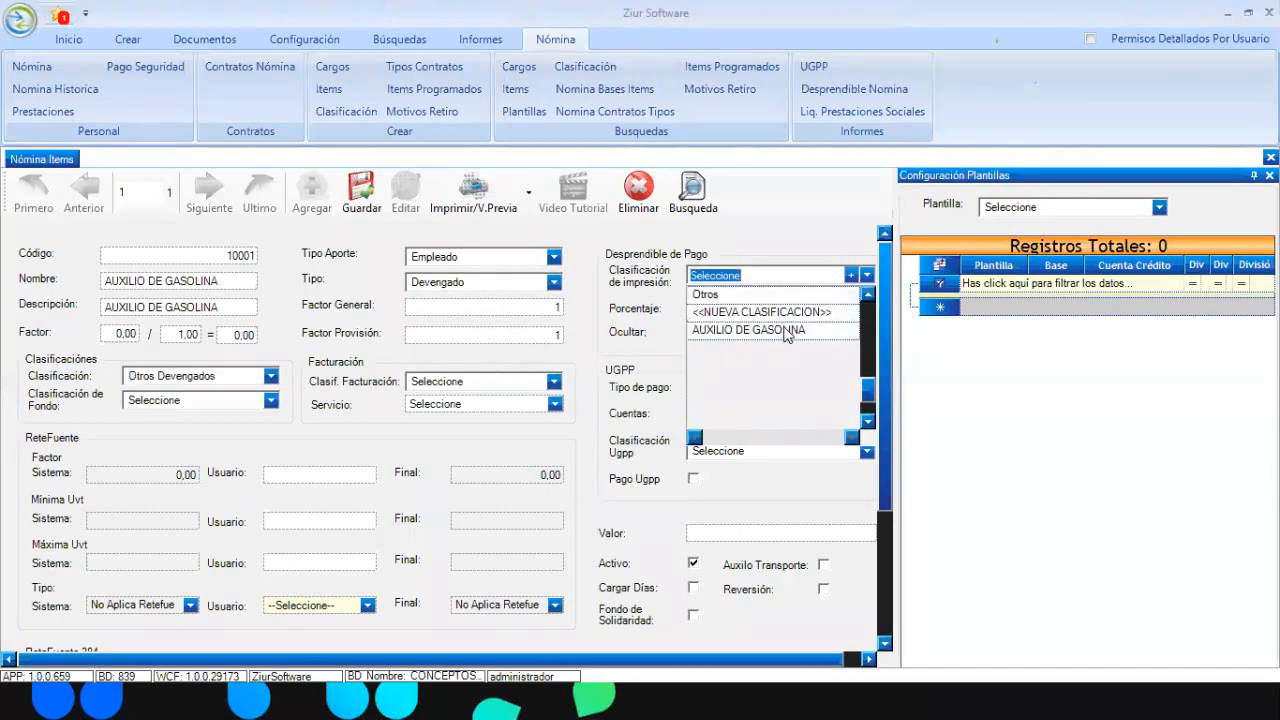
click(786, 334)
click(770, 307)
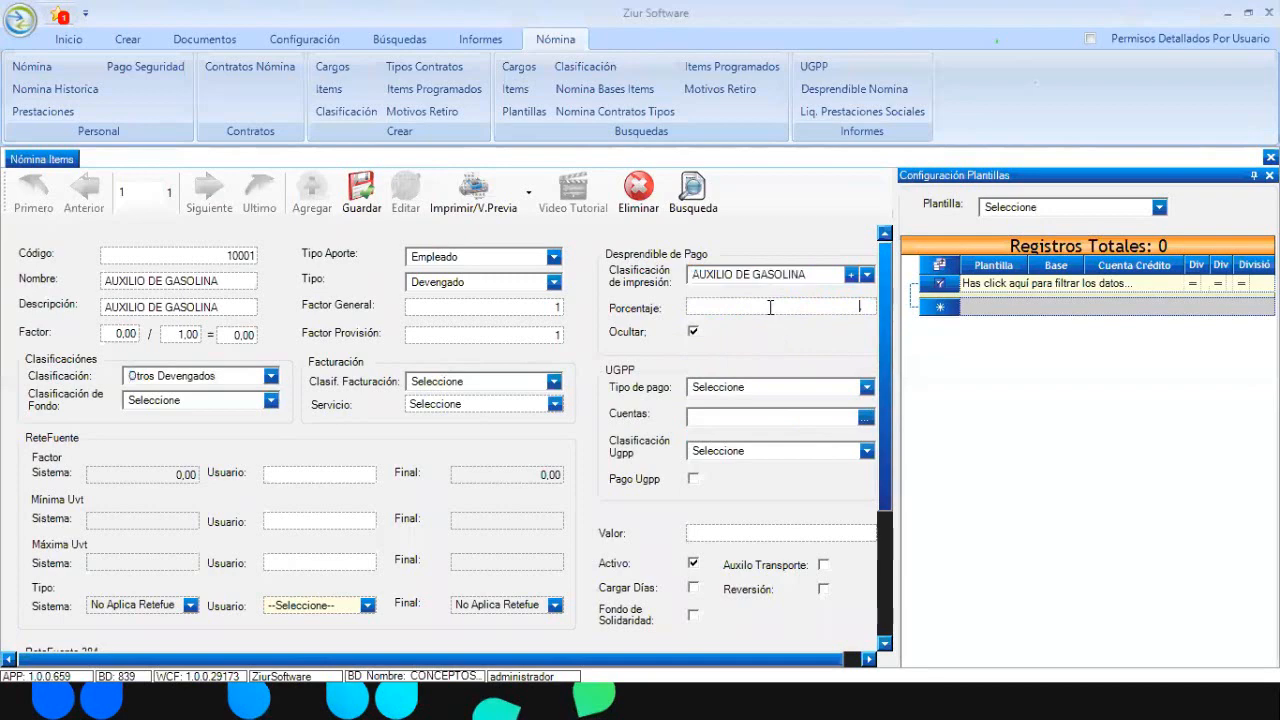
drag(889, 412, 892, 349)
Attach the item to PLANTILLA ZIUR and widen the account columns
click(1159, 206)
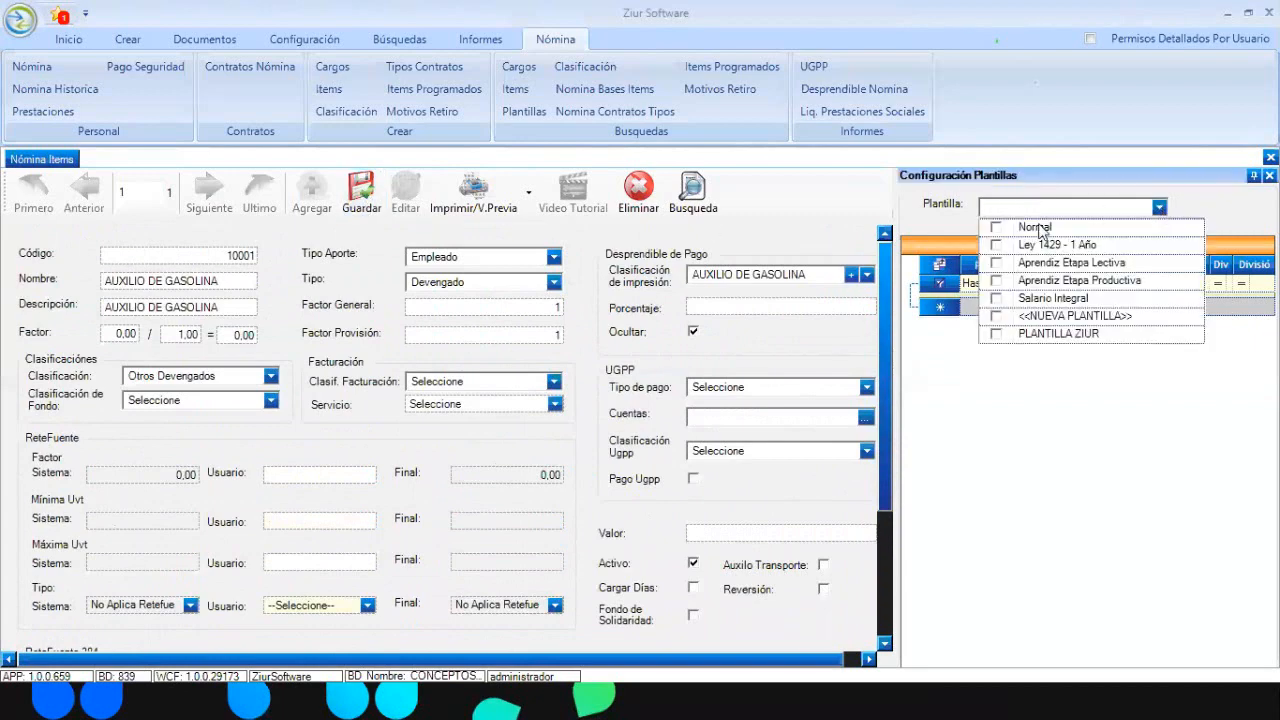
click(996, 335)
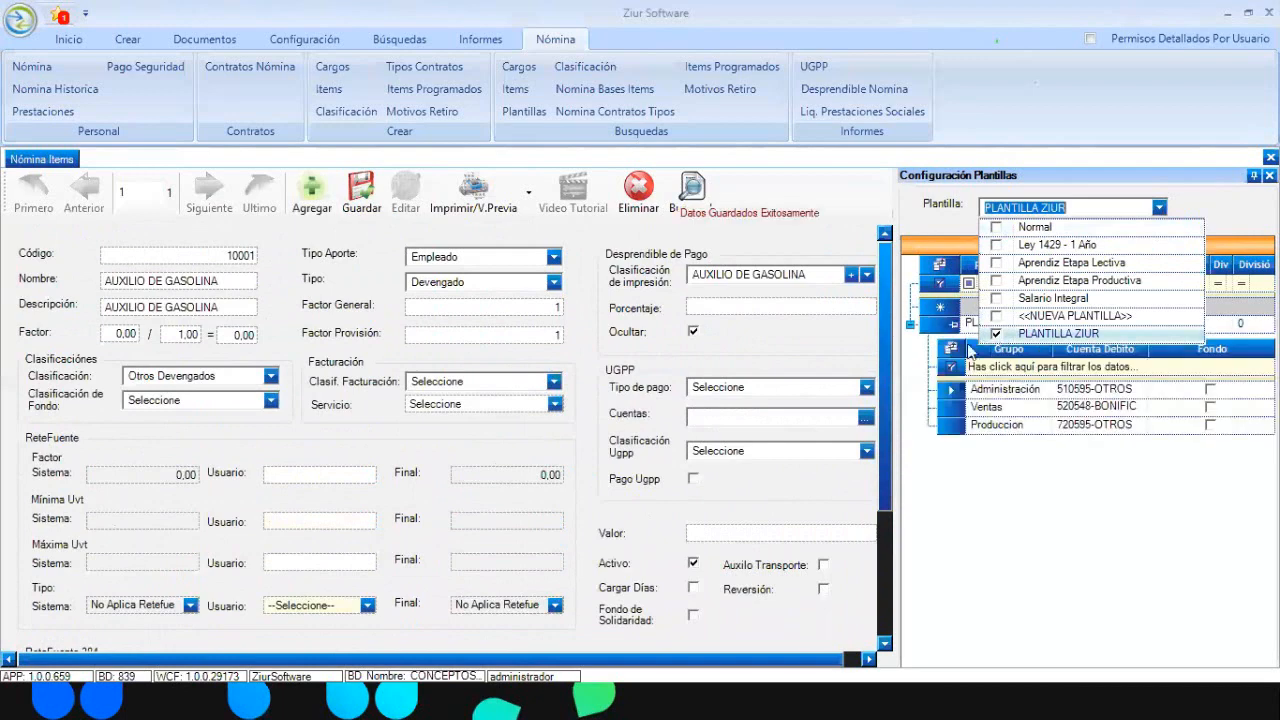
click(927, 377)
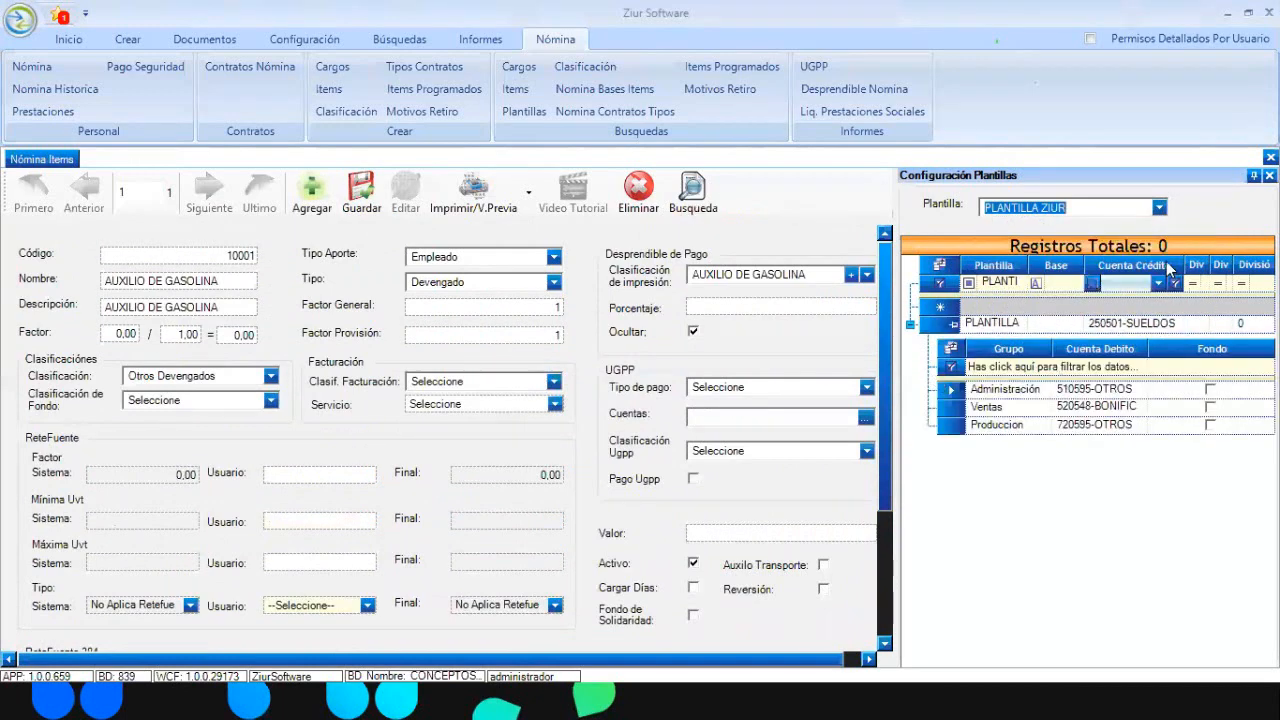
drag(1208, 265, 1236, 267)
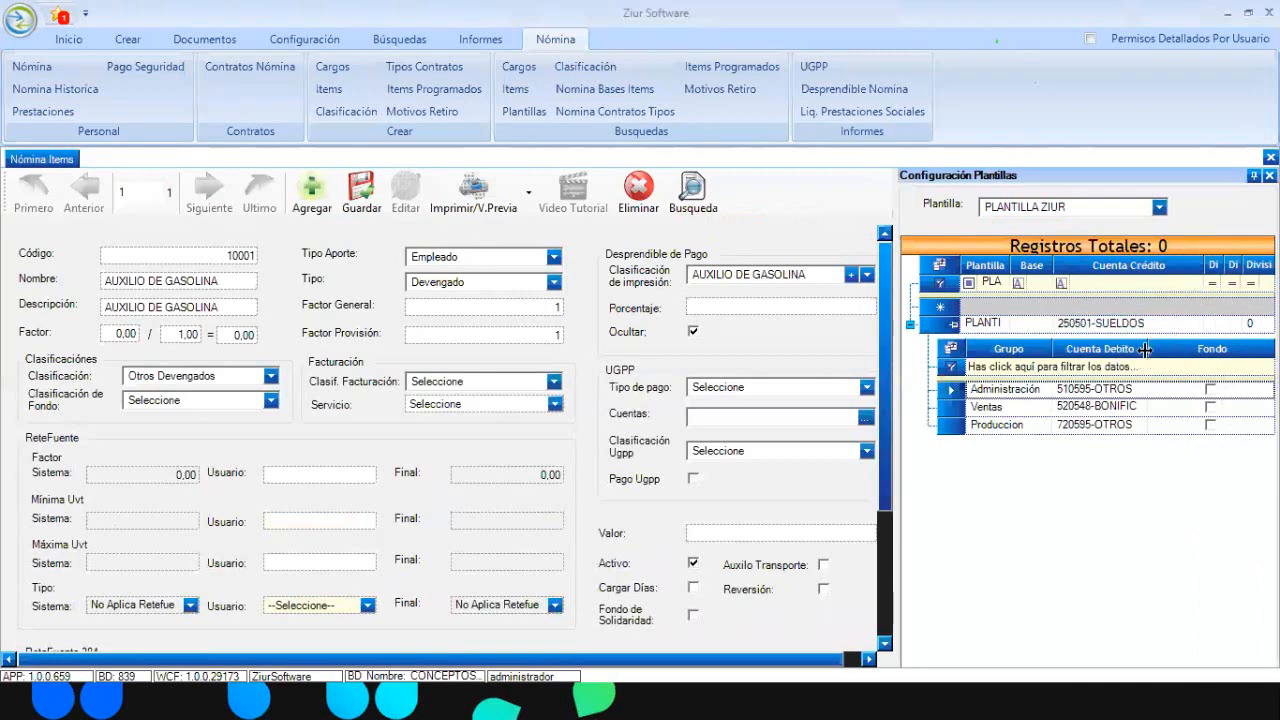
drag(1145, 348, 1196, 349)
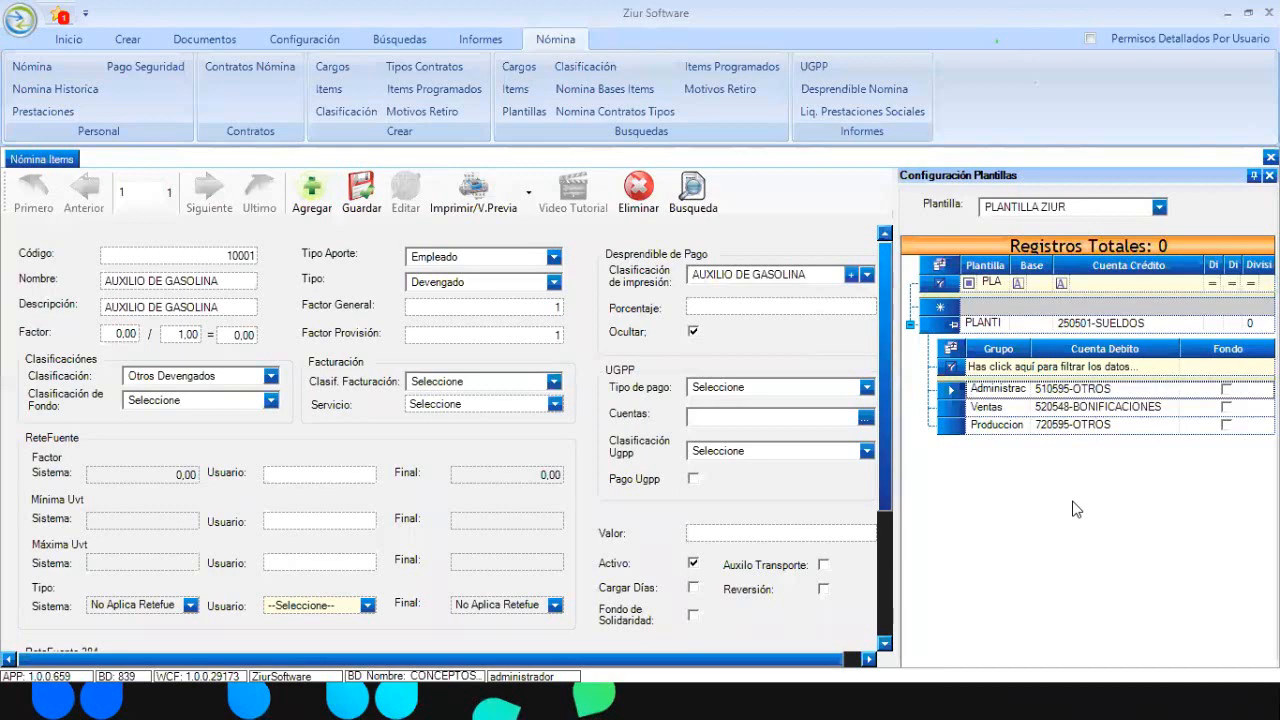
Set the Administración debit account to 510595-OTROS and save
click(1140, 389)
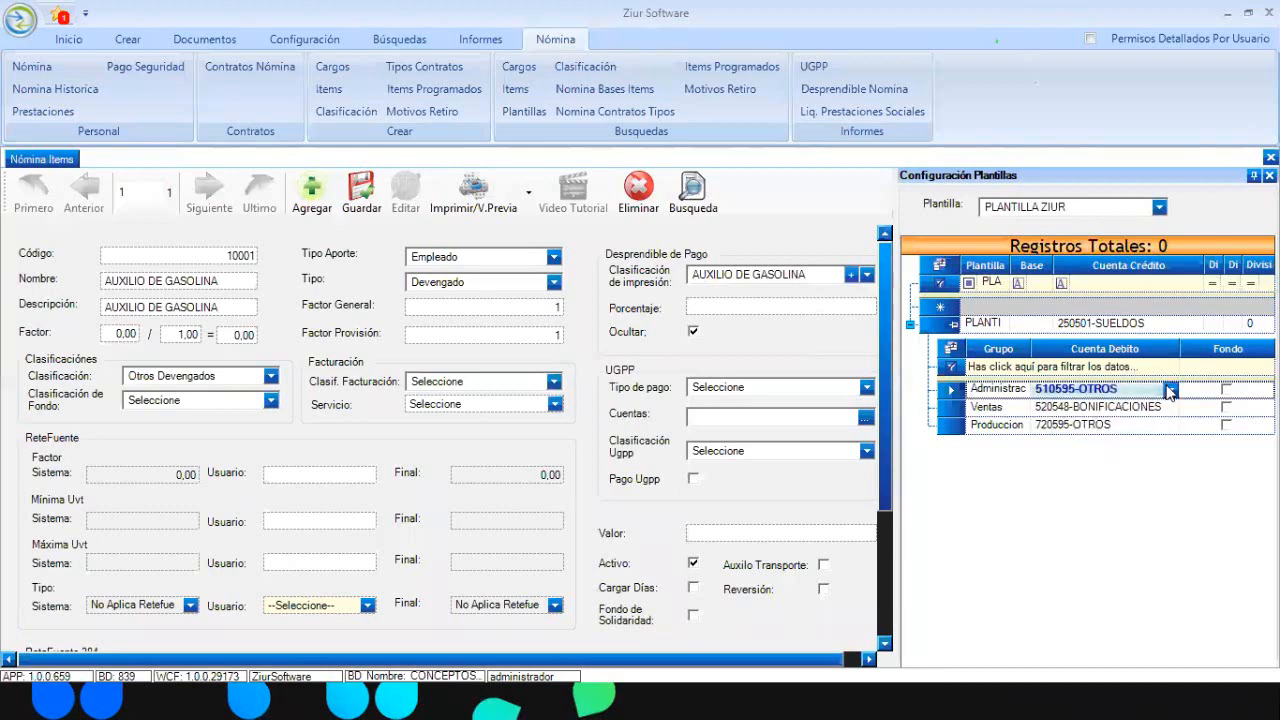
click(1170, 390)
scroll(1125, 460, up, 2)
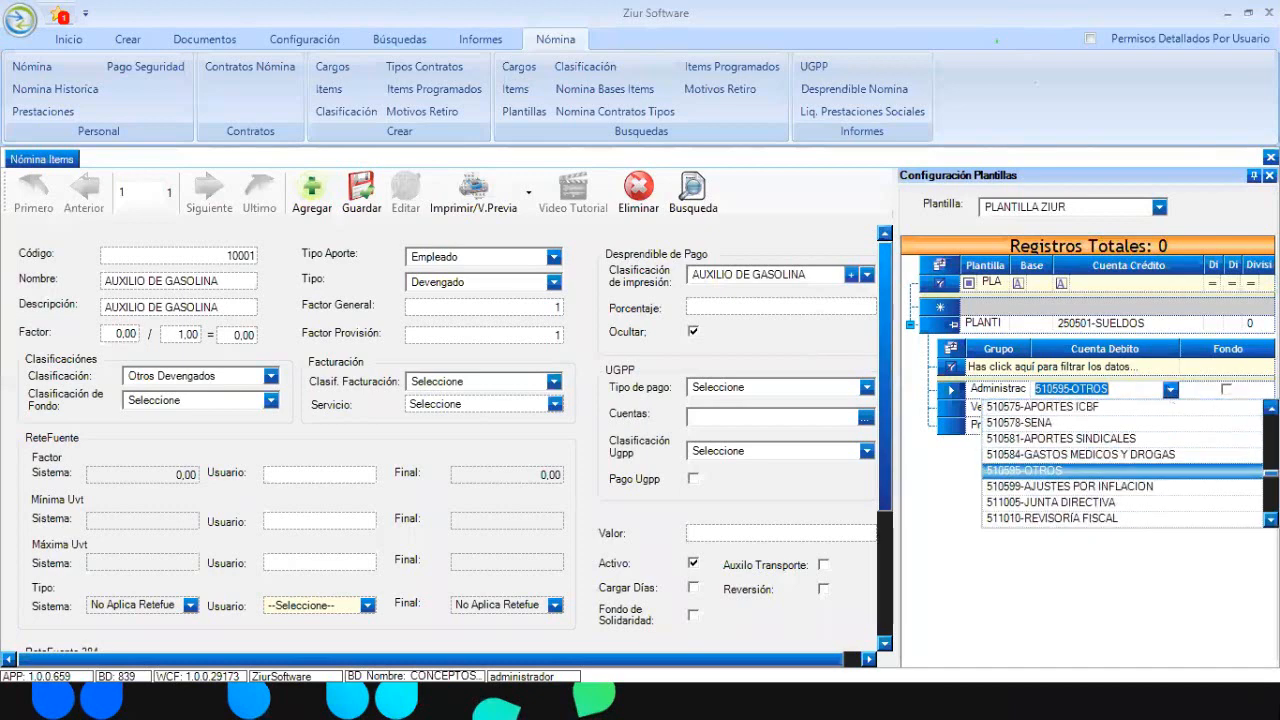
scroll(1125, 460, up, 1)
click(978, 389)
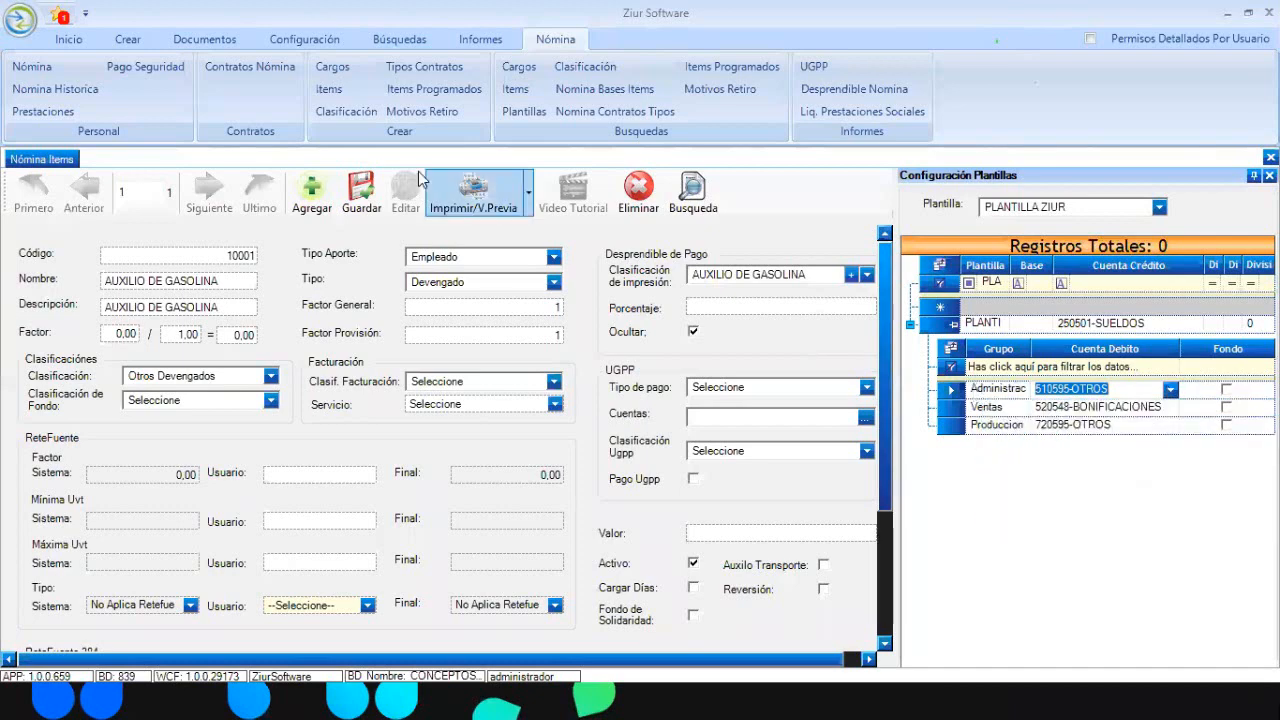
click(365, 190)
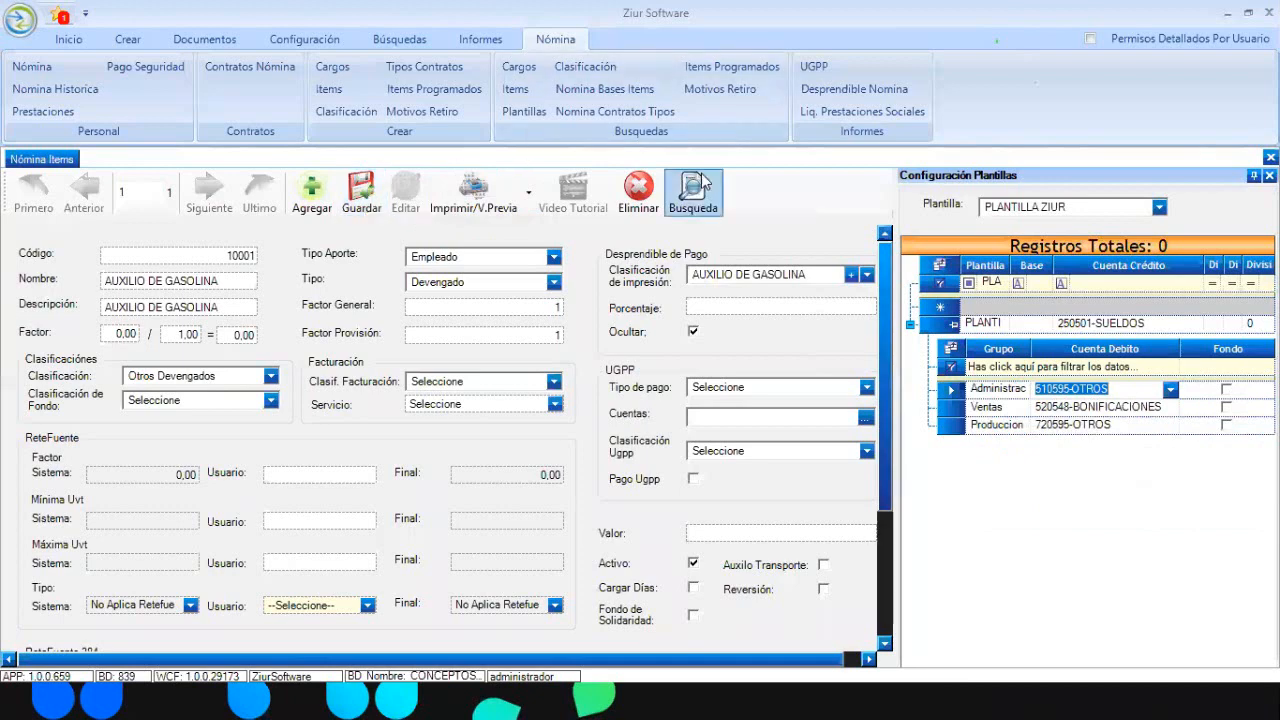
click(365, 190)
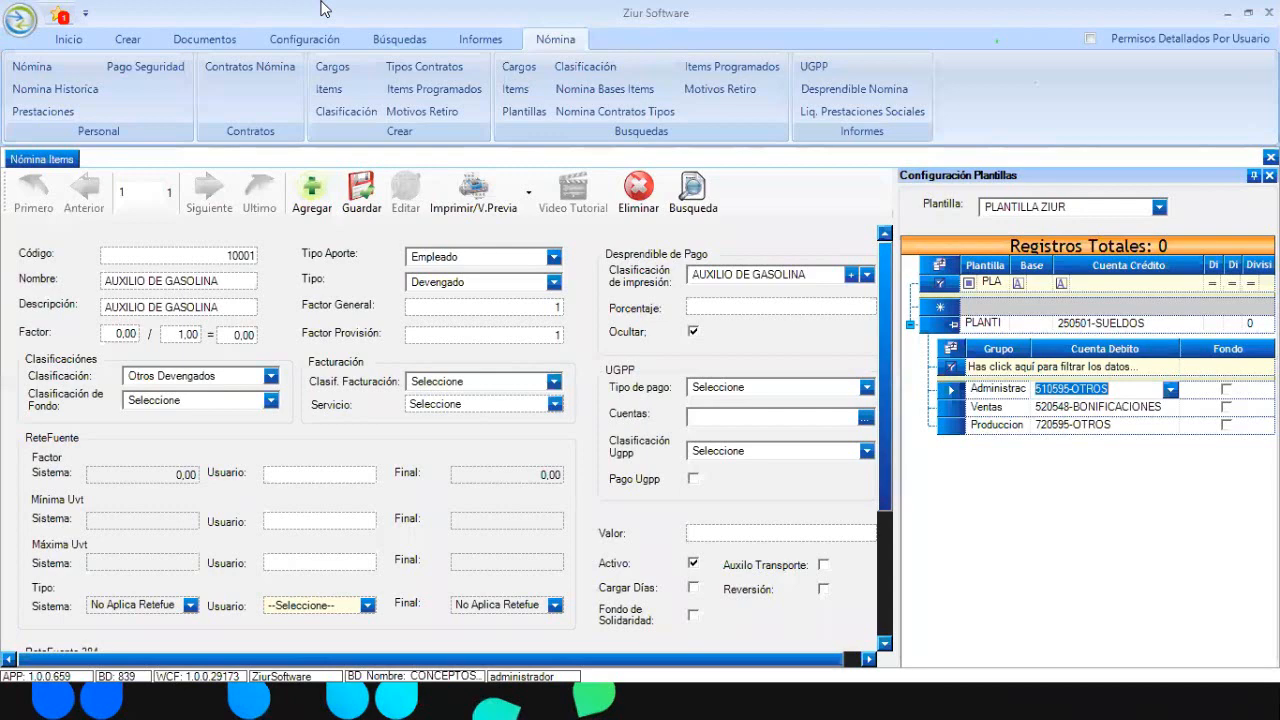
Recheck the template list, keeping PLANTILLA ZIUR selected
click(1126, 43)
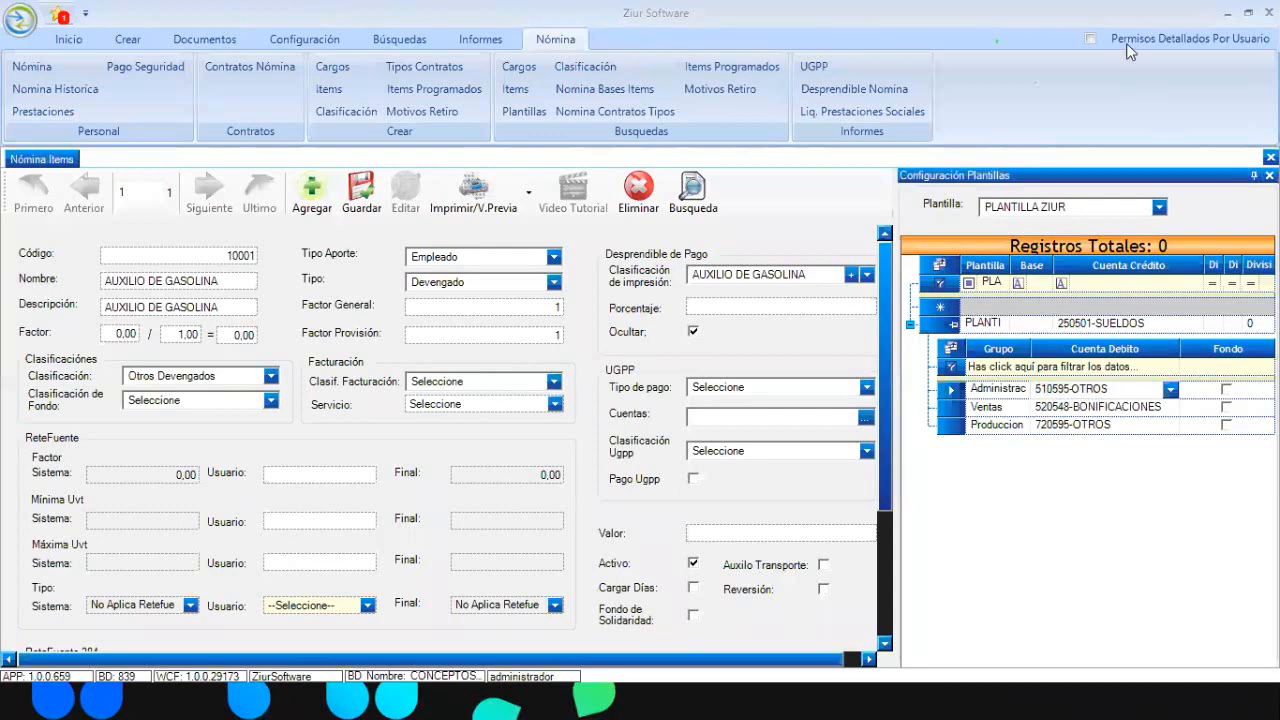
click(1158, 207)
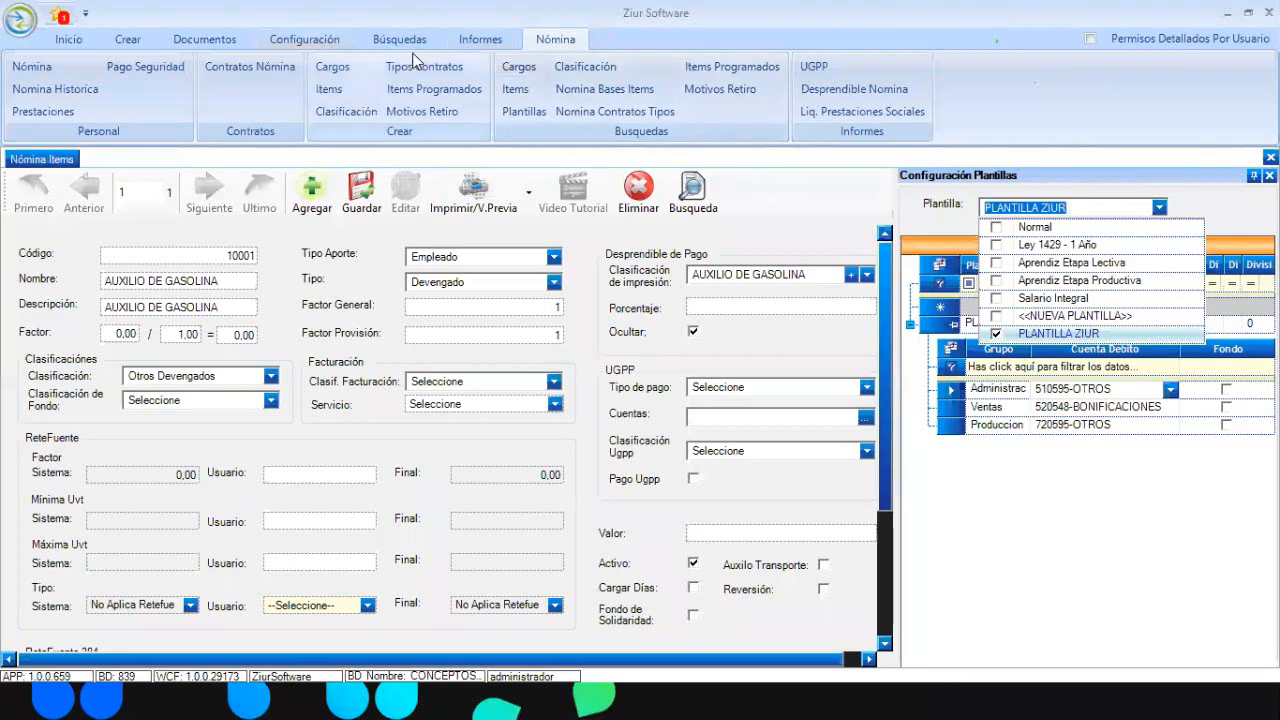
click(259, 68)
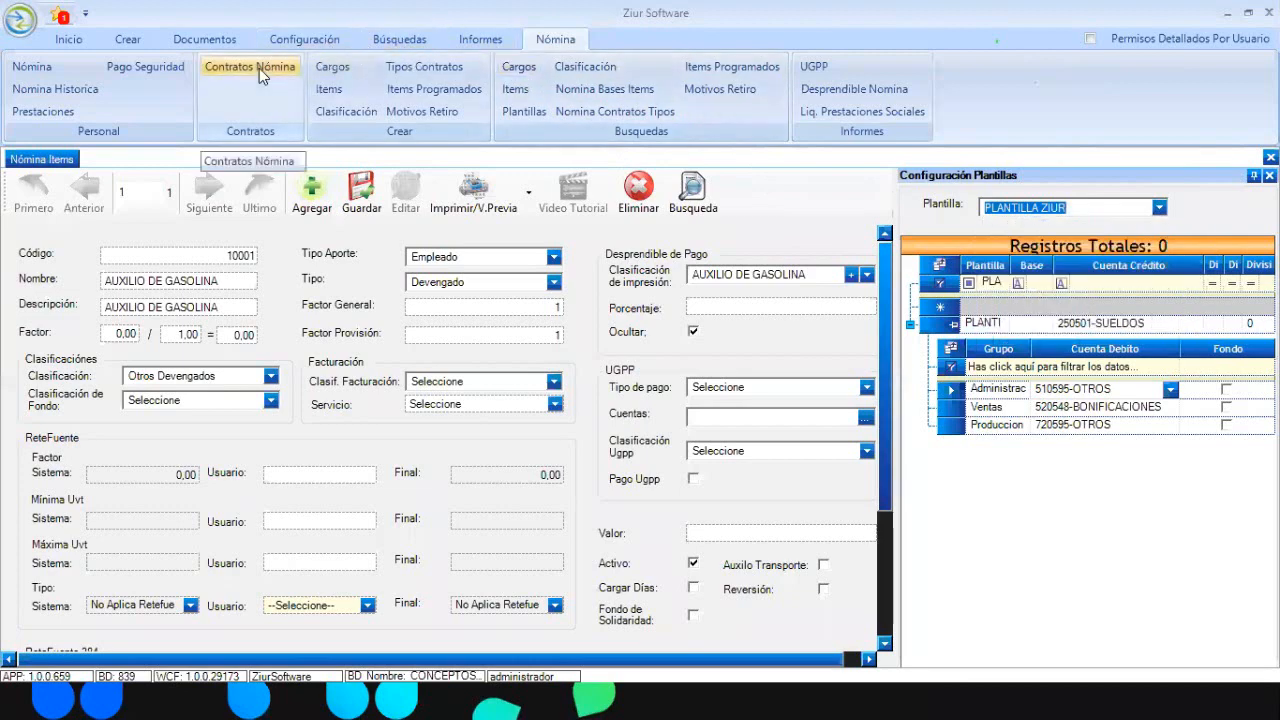
Search payroll contracts and add the Plantilla Mensual and Plantilla Quincena columns
click(259, 68)
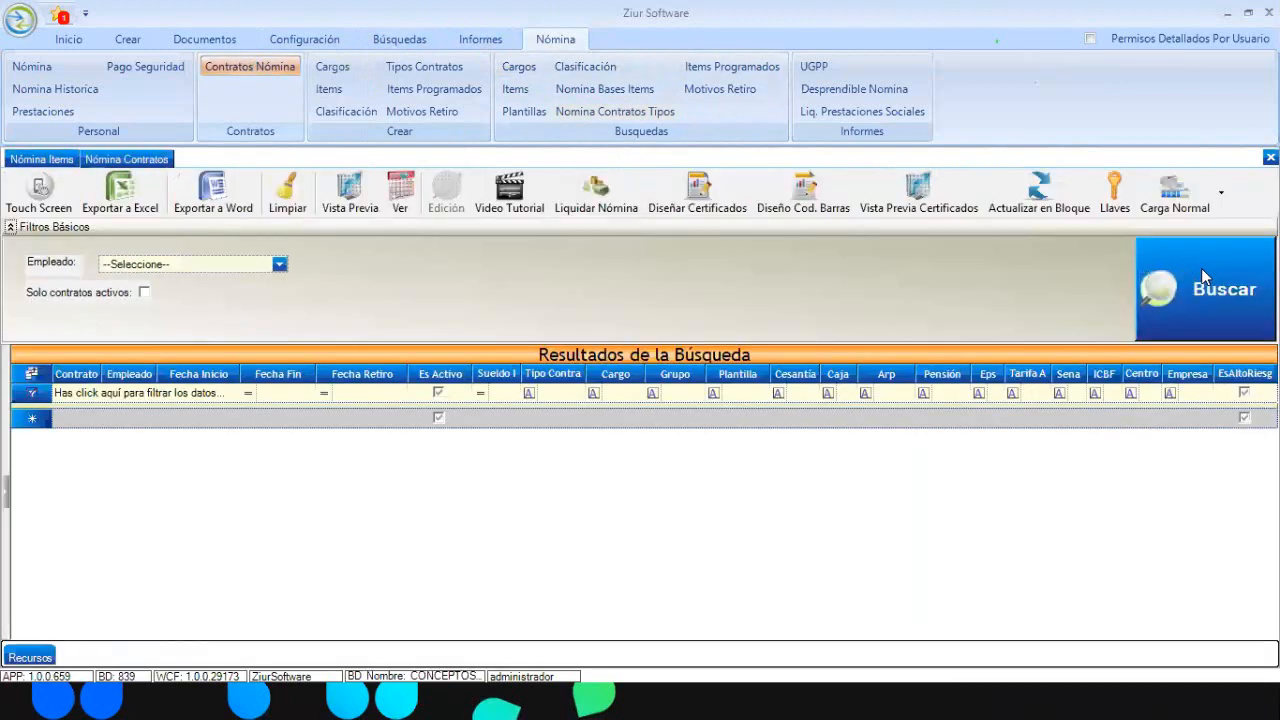
click(1201, 268)
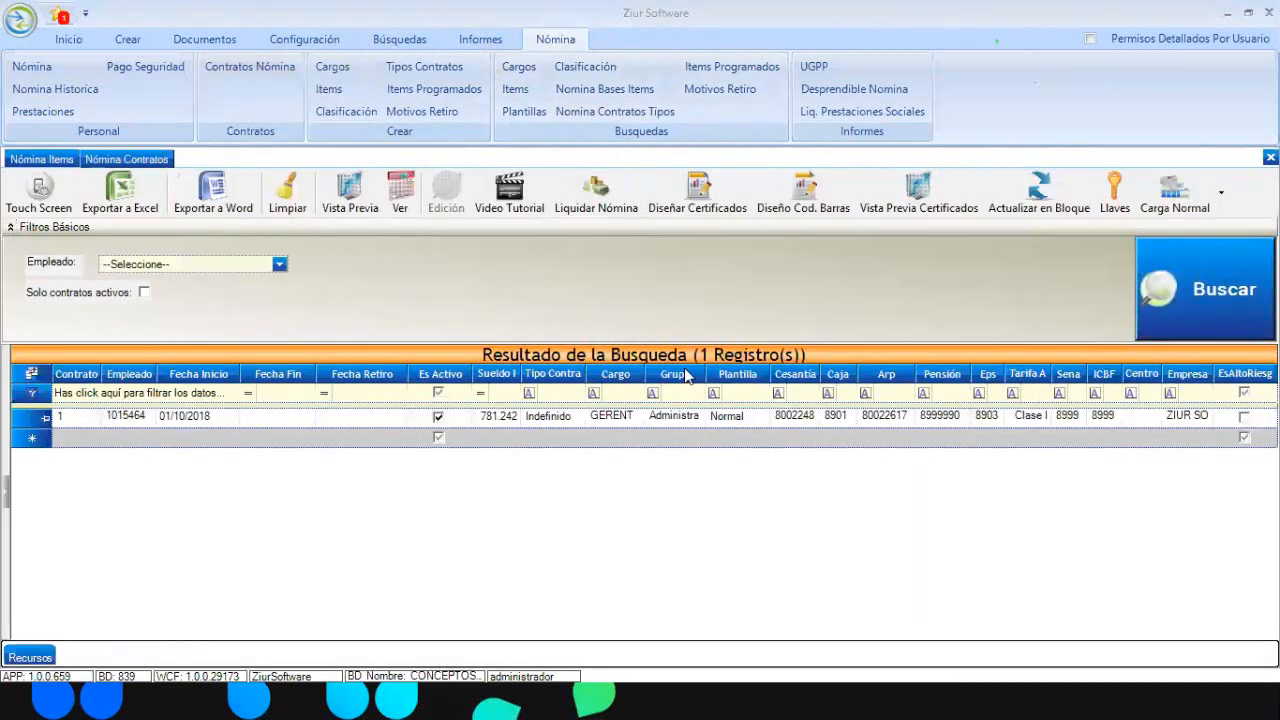
click(32, 374)
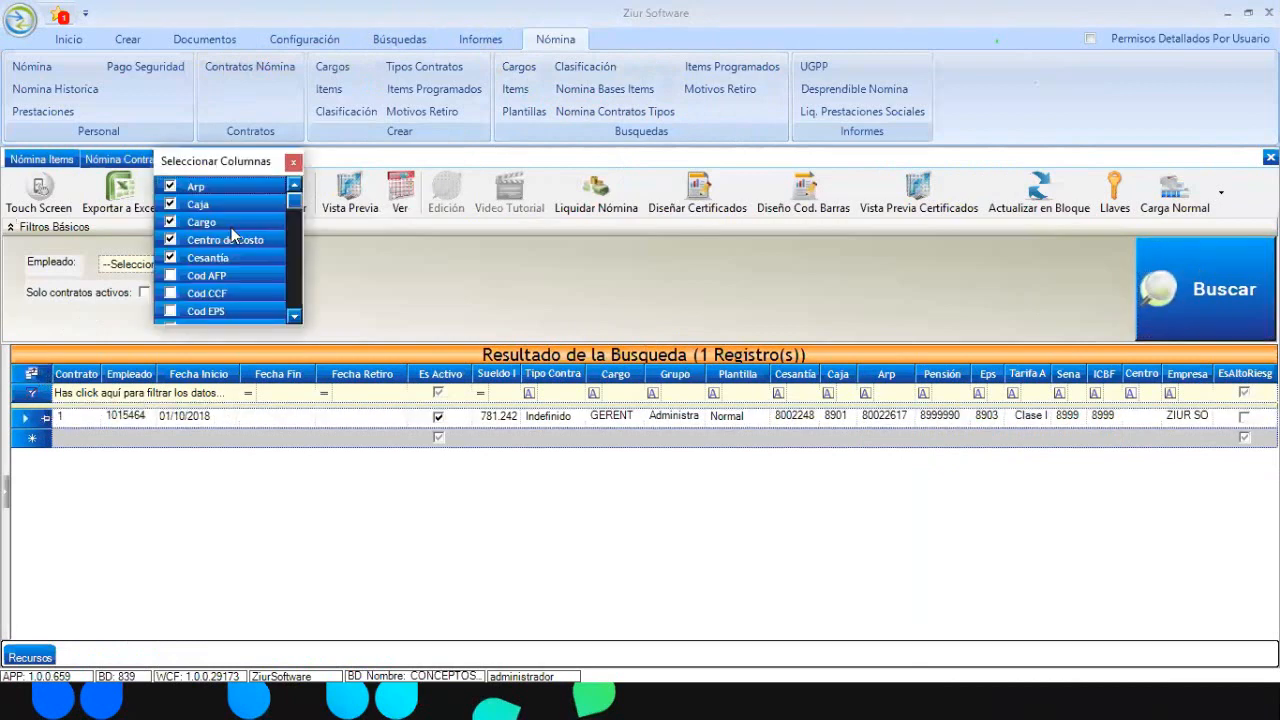
drag(296, 207, 295, 289)
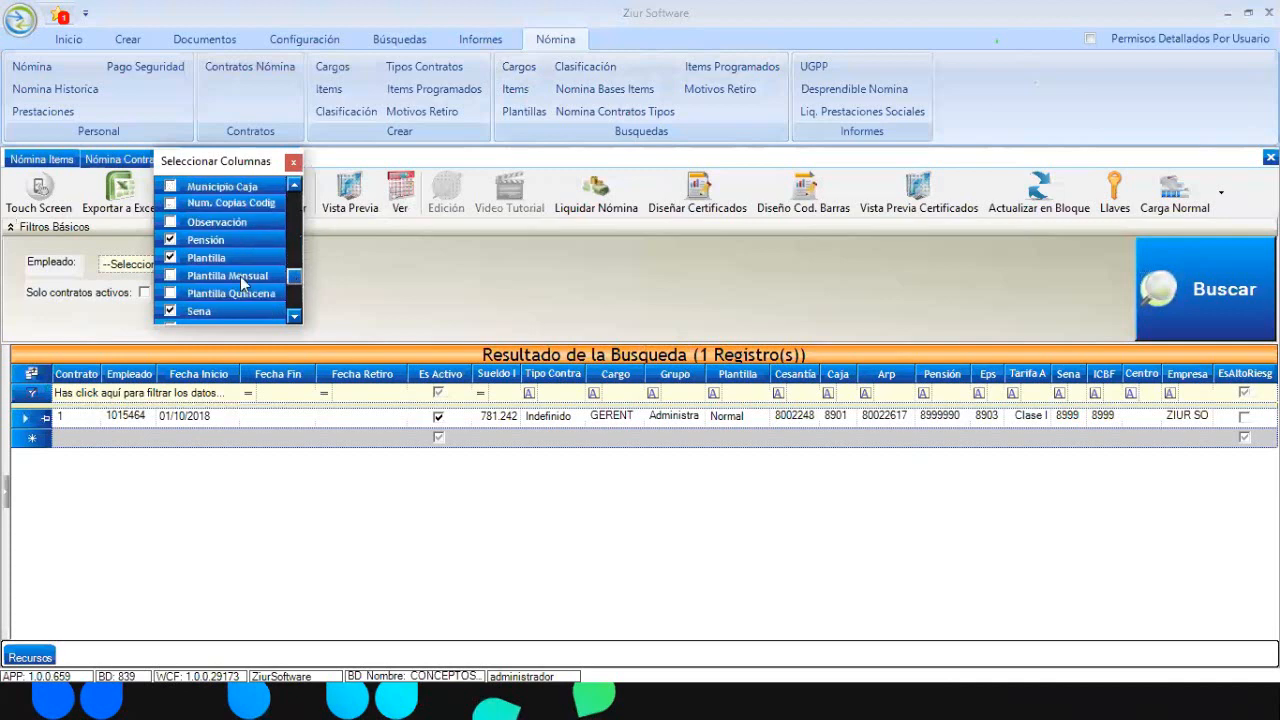
click(170, 275)
click(172, 293)
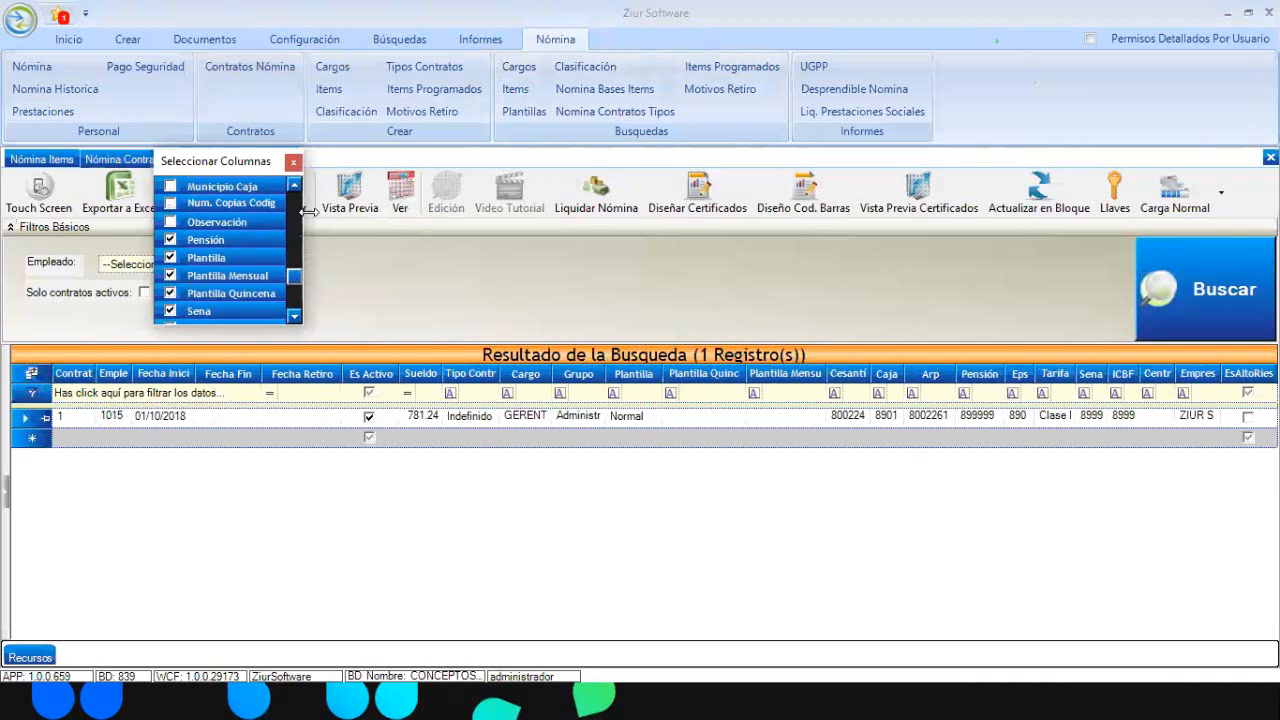
click(294, 162)
View the templates available for the contract's Plantilla Quincena without changing it
click(736, 417)
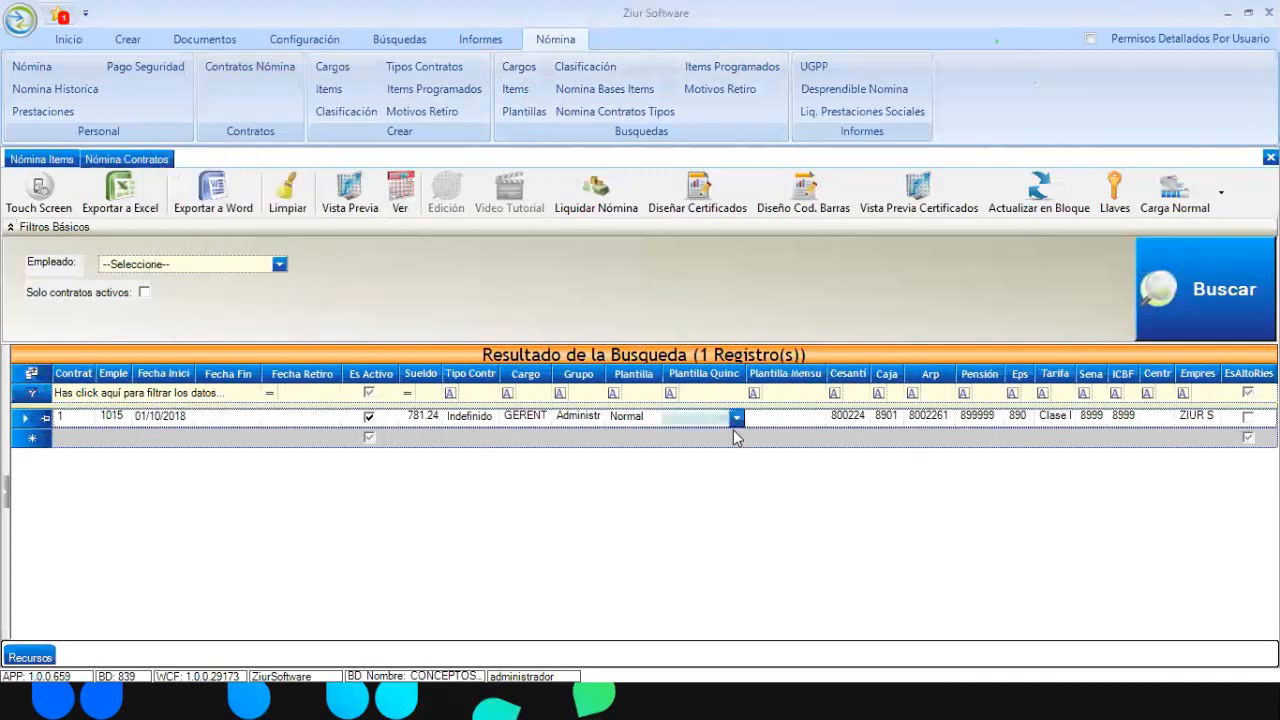
click(736, 419)
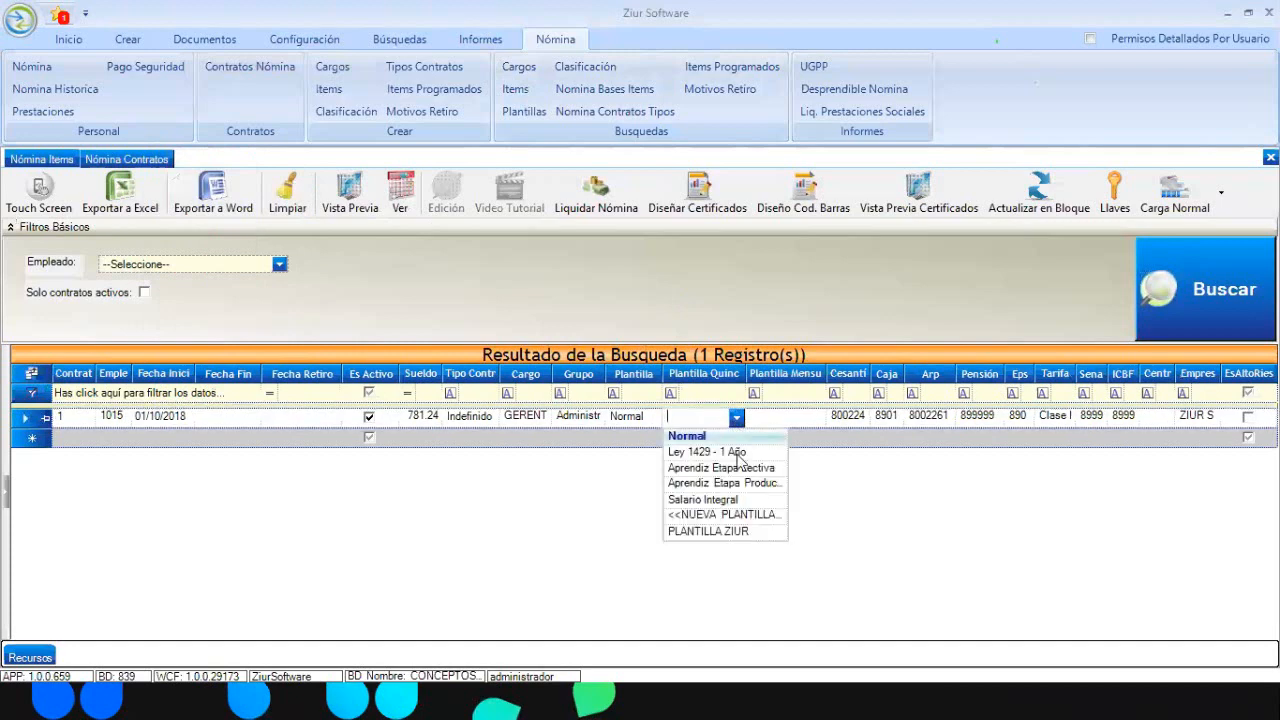
click(757, 340)
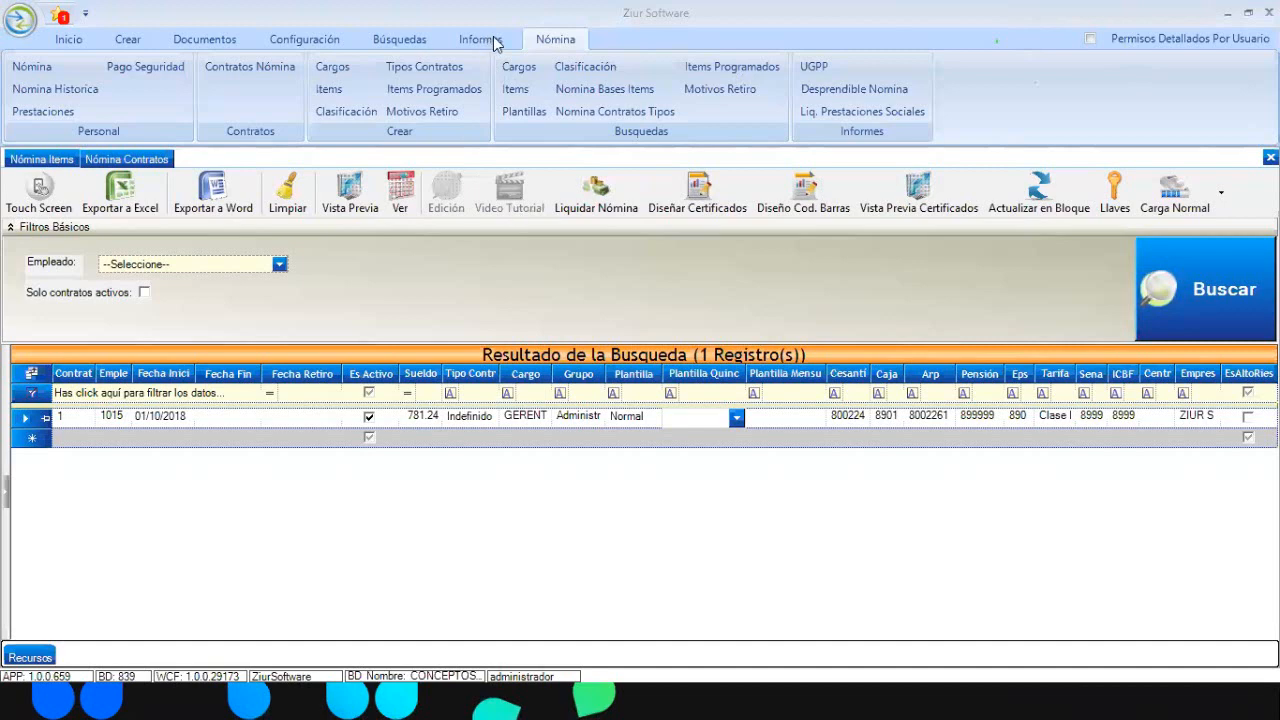
For the employee's contract, enter a scheduled value of 100000 per period with a 1000000 maximum
click(432, 90)
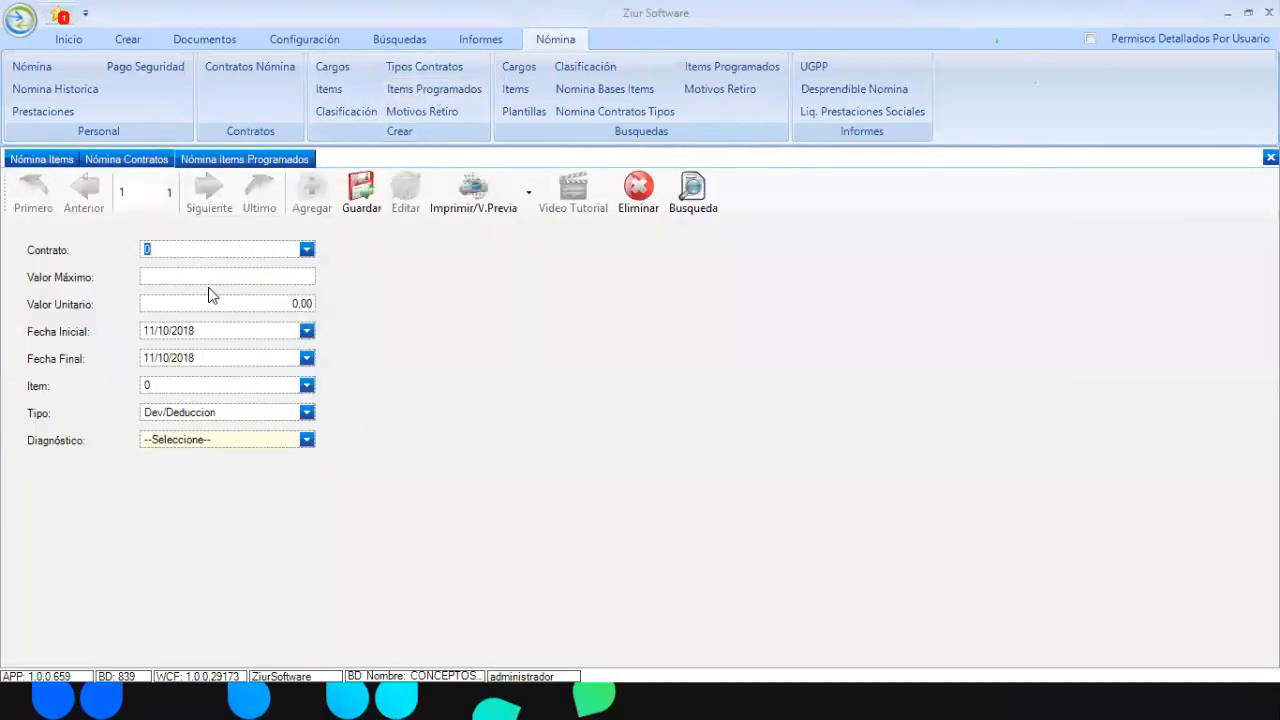
click(305, 251)
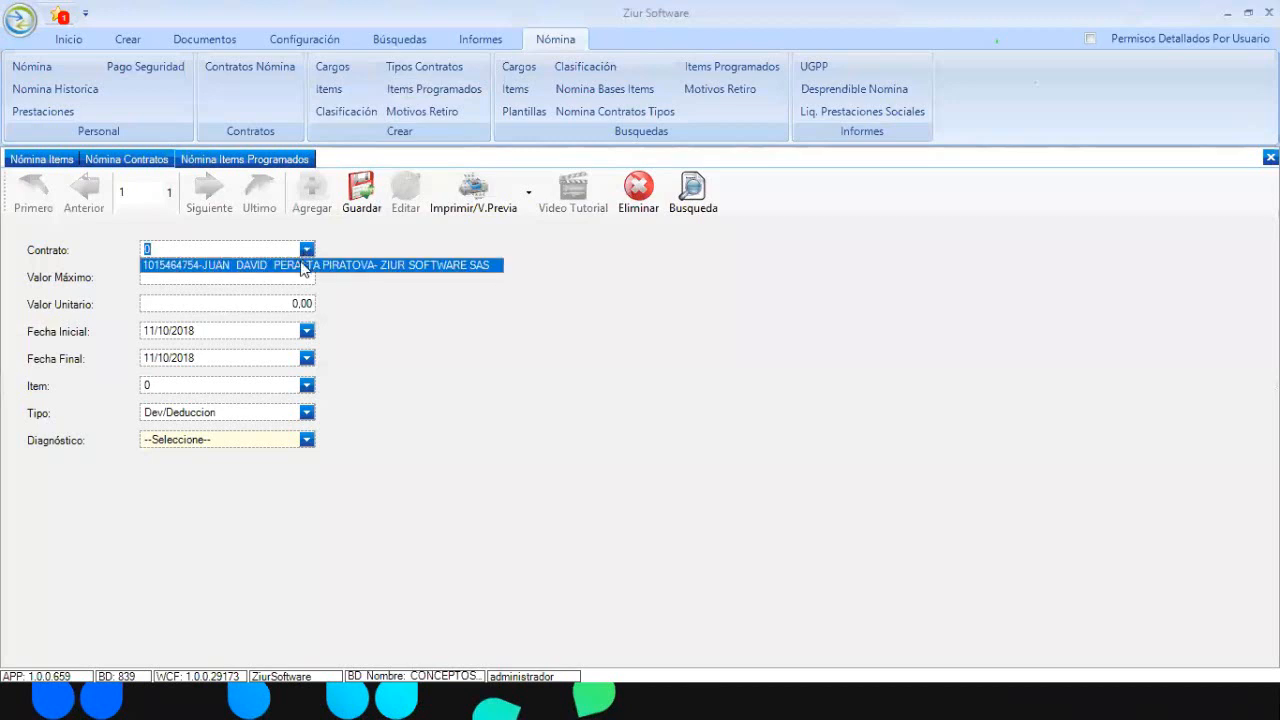
click(303, 265)
click(261, 278)
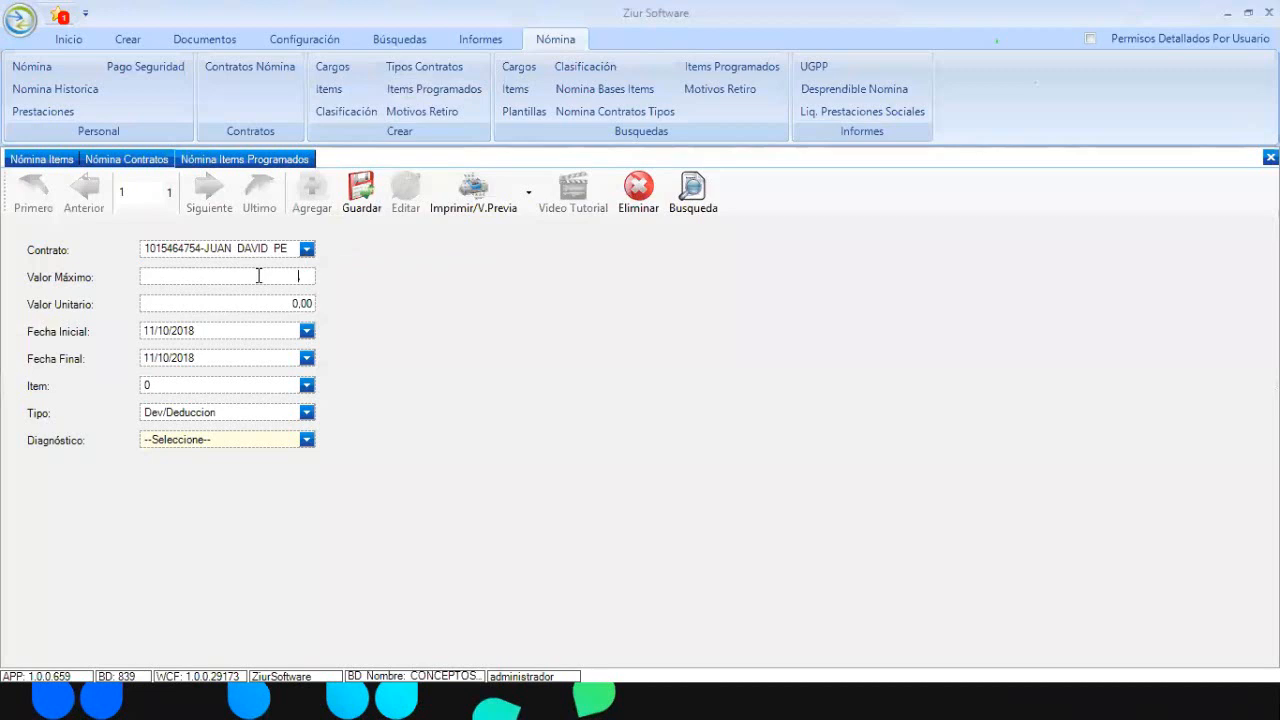
text(100000)
text(0)
key(Tab)
text(100000)
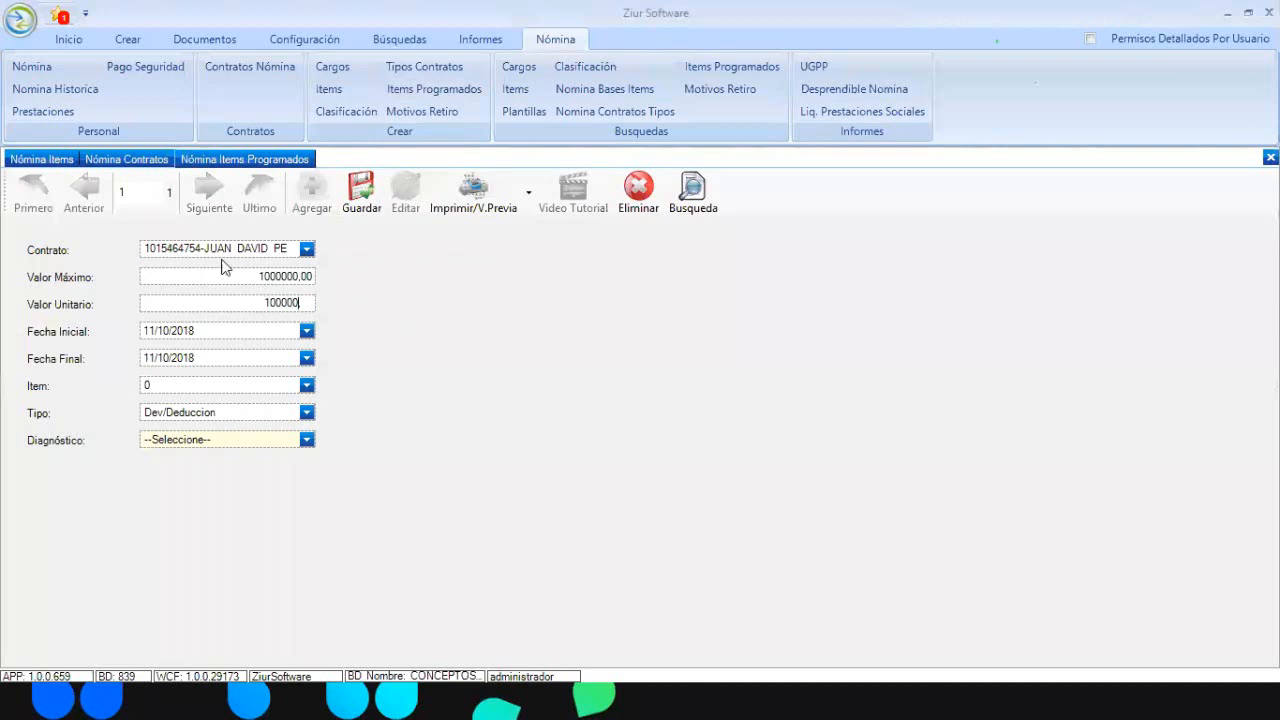
click(227, 274)
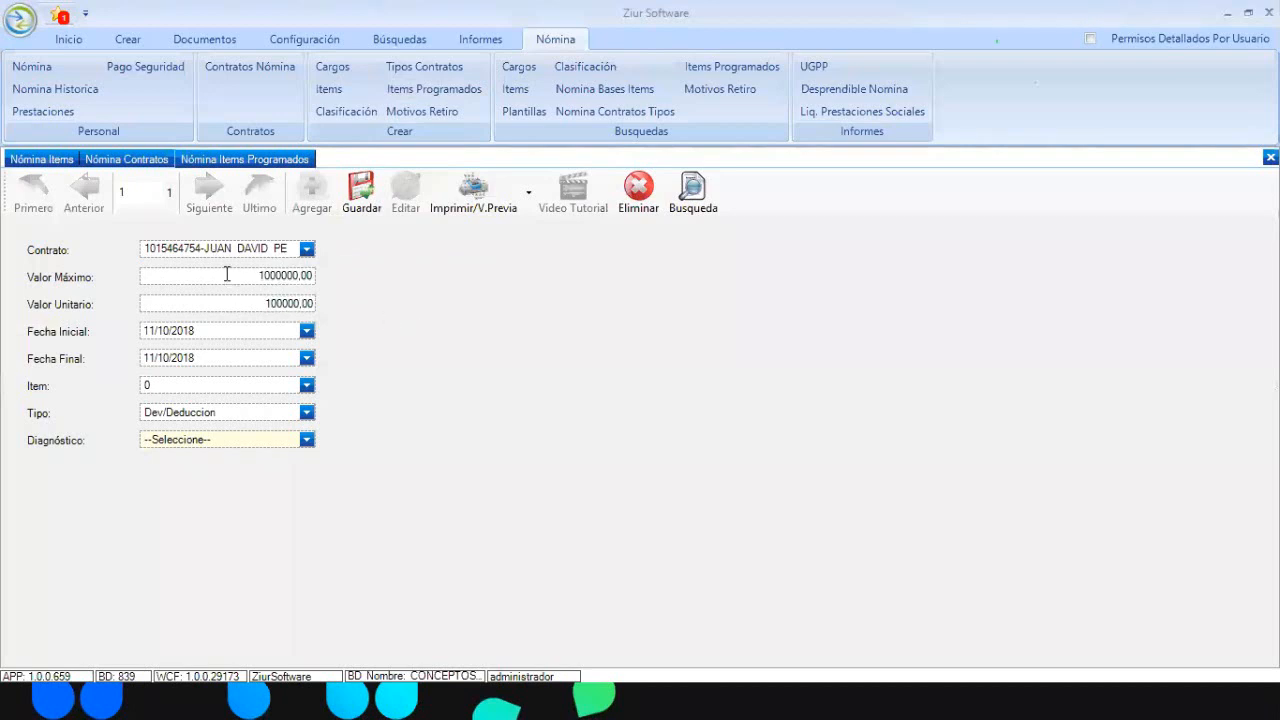
Set the schedule to run from 01/11/2018 to 01/11/2019
click(307, 330)
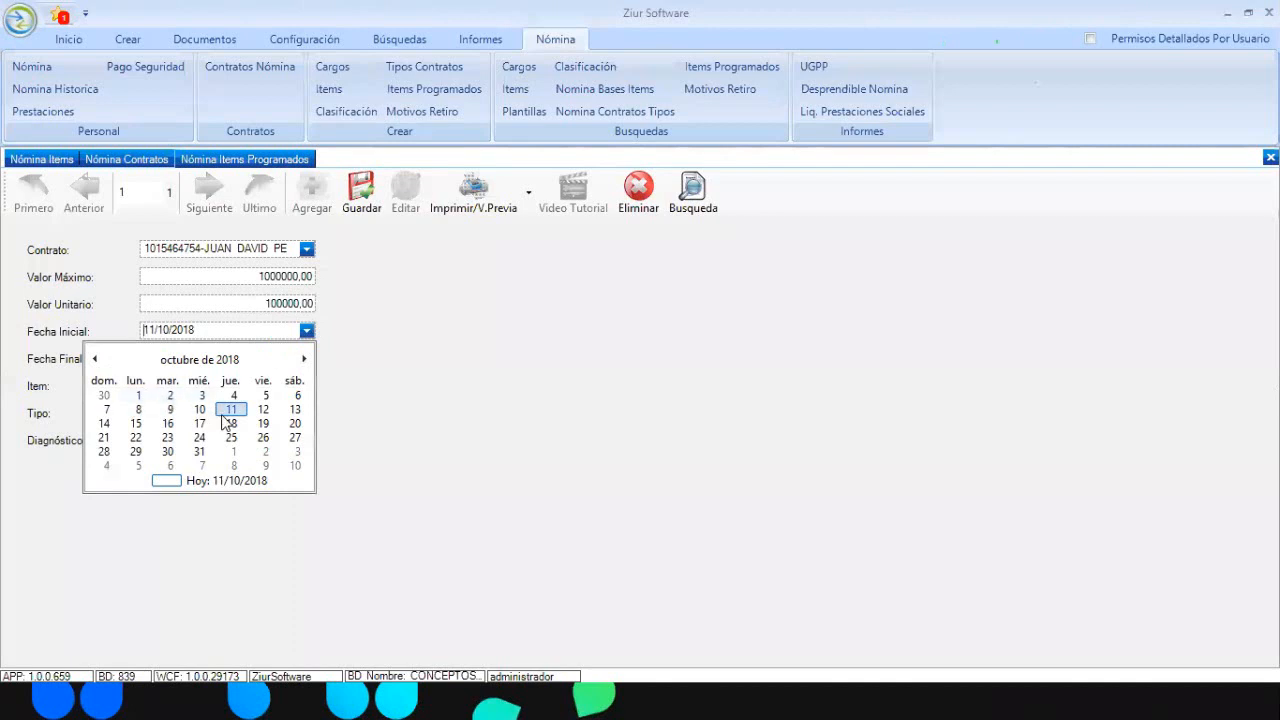
click(304, 358)
click(232, 397)
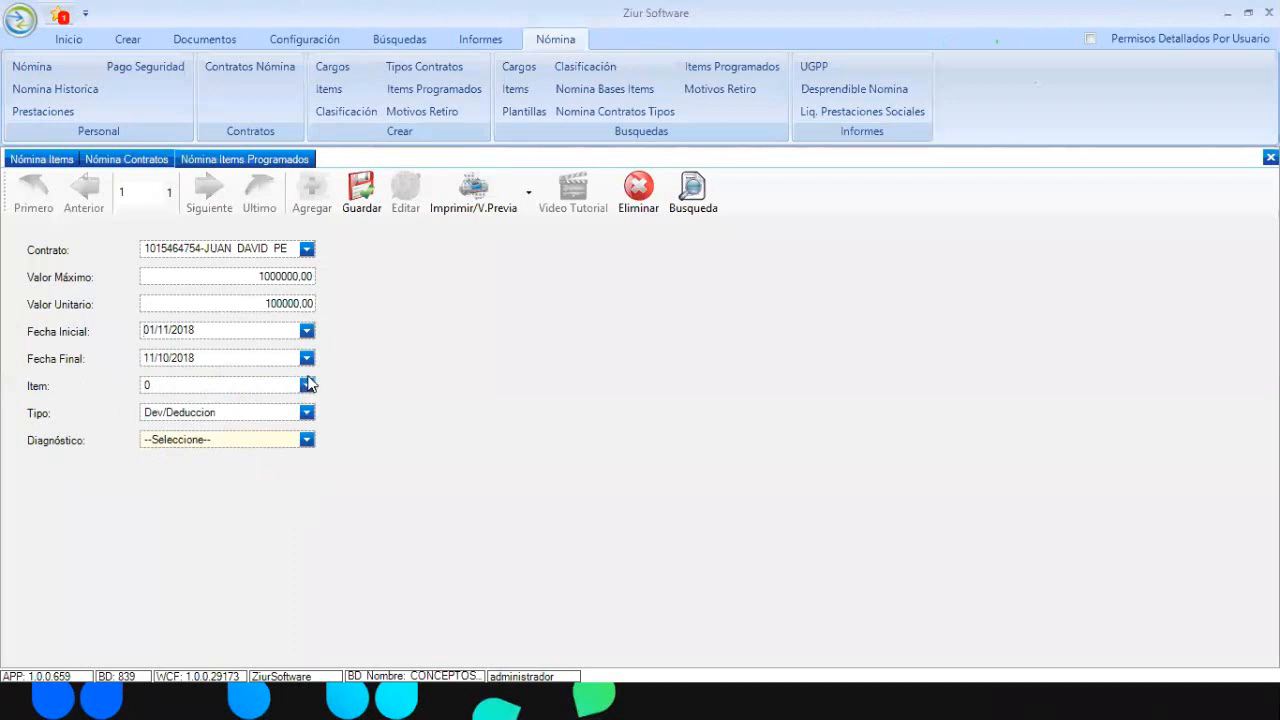
click(307, 358)
click(262, 389)
click(304, 387)
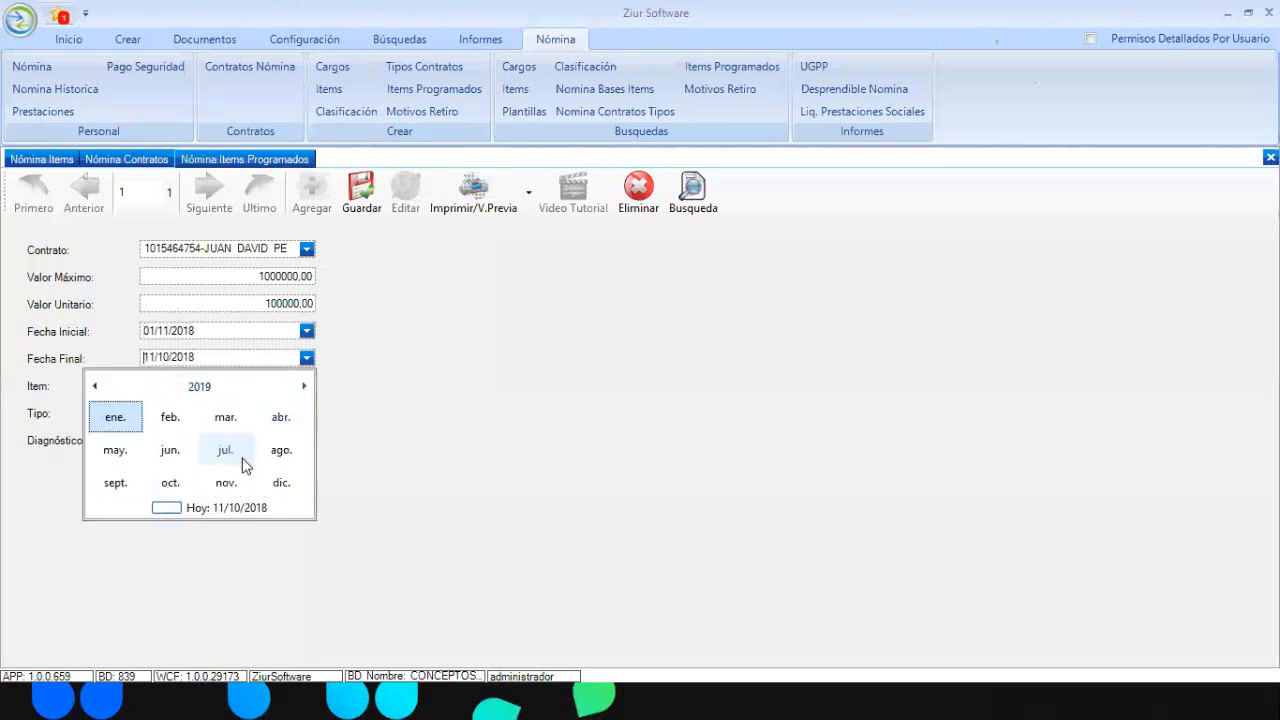
click(226, 482)
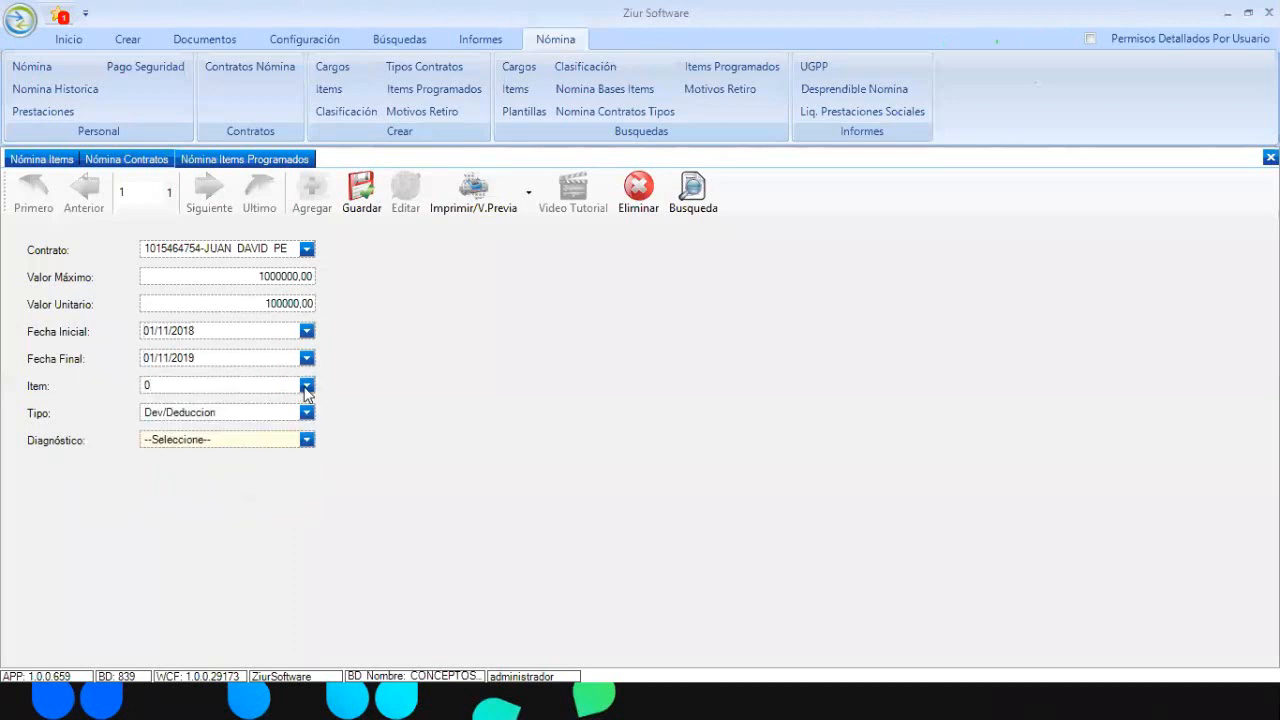
Choose PRESTAMOS as the scheduled item, keeping the Dev/Deduccion item type
click(307, 386)
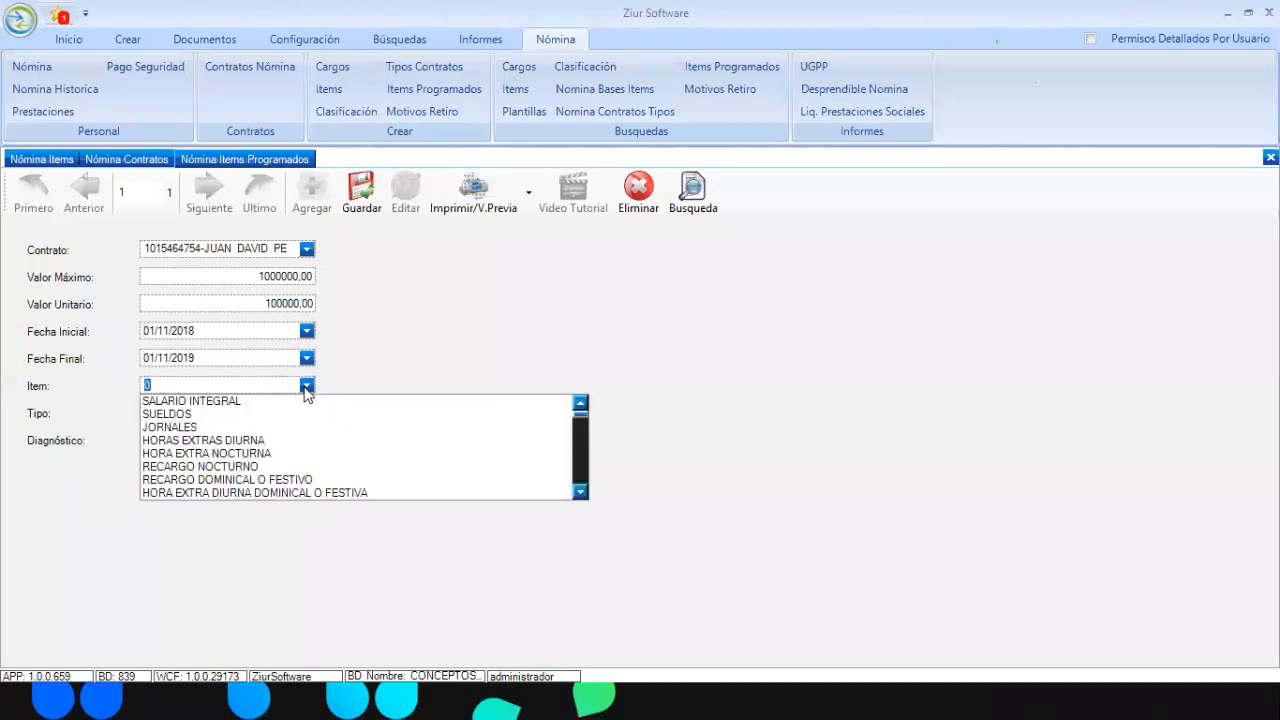
click(581, 494)
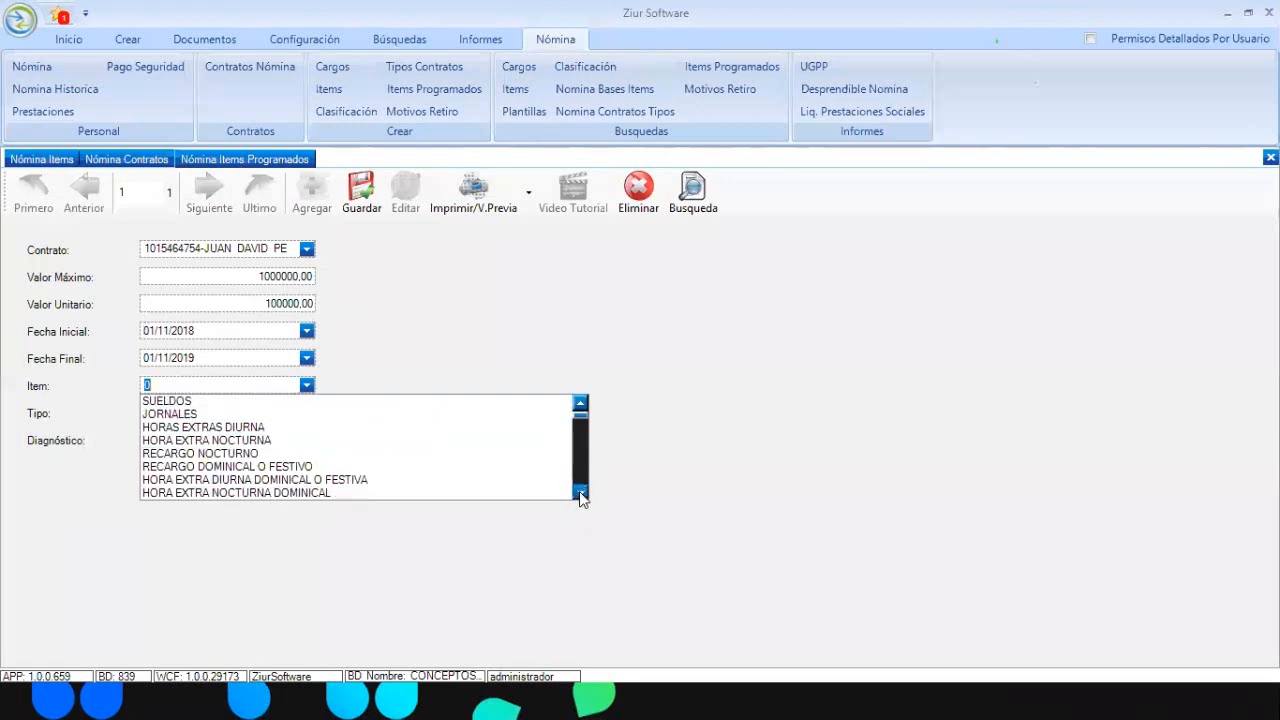
drag(581, 494, 581, 494)
text(P)
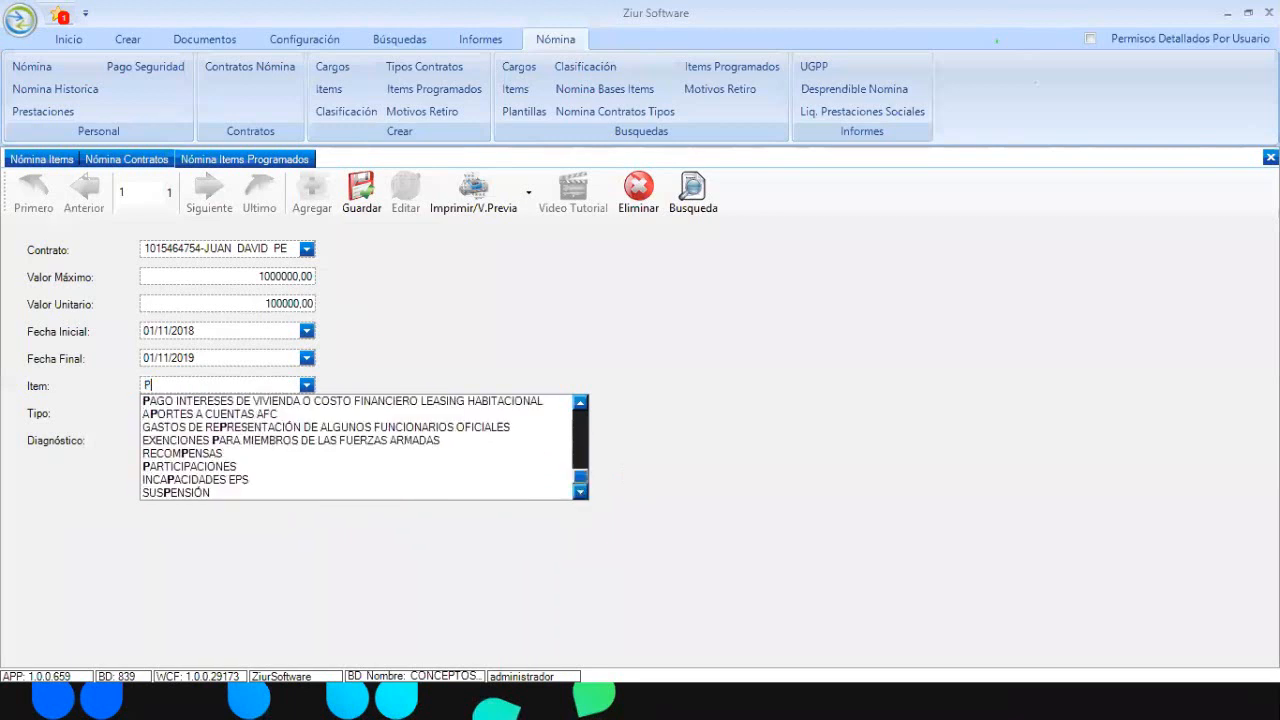
text(RE)
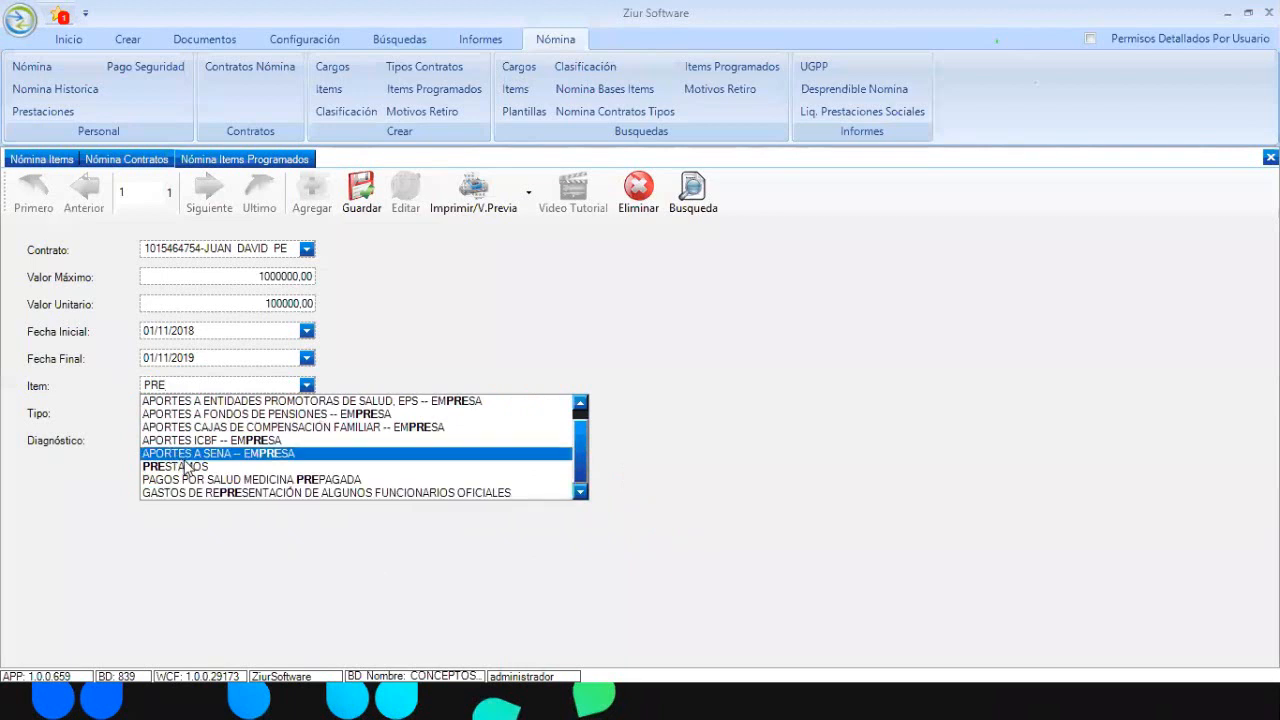
click(187, 467)
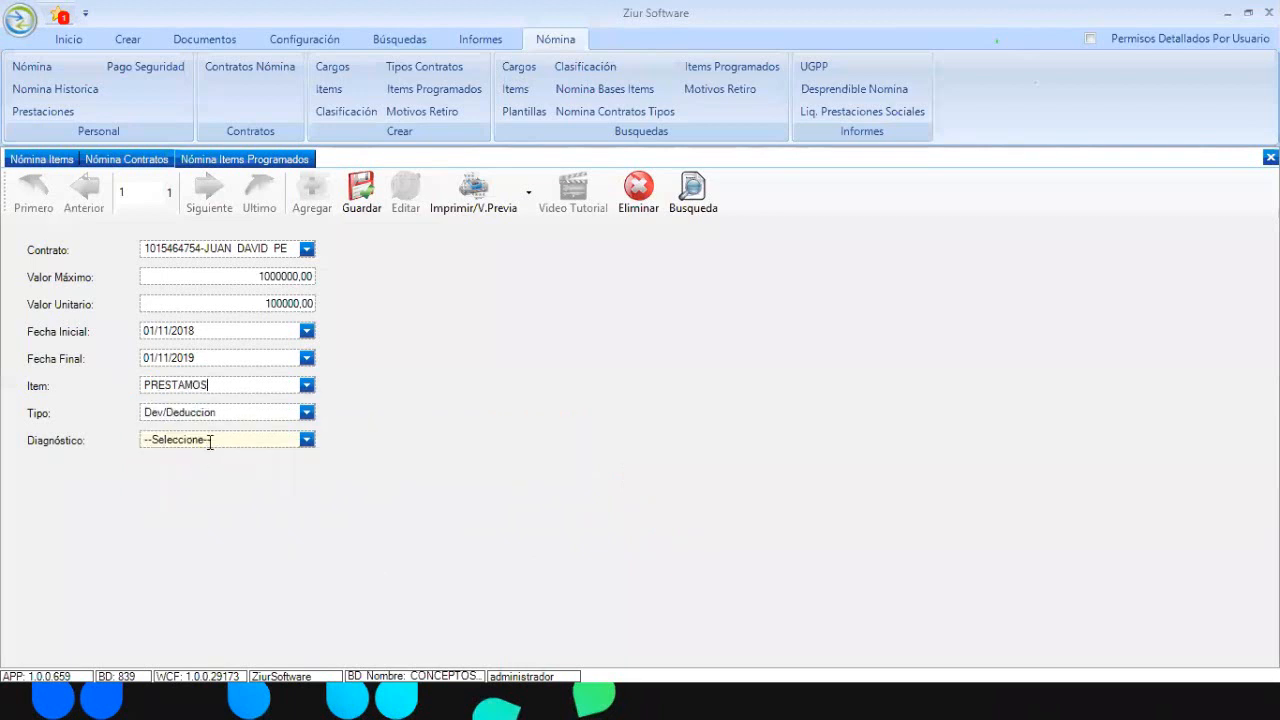
click(307, 414)
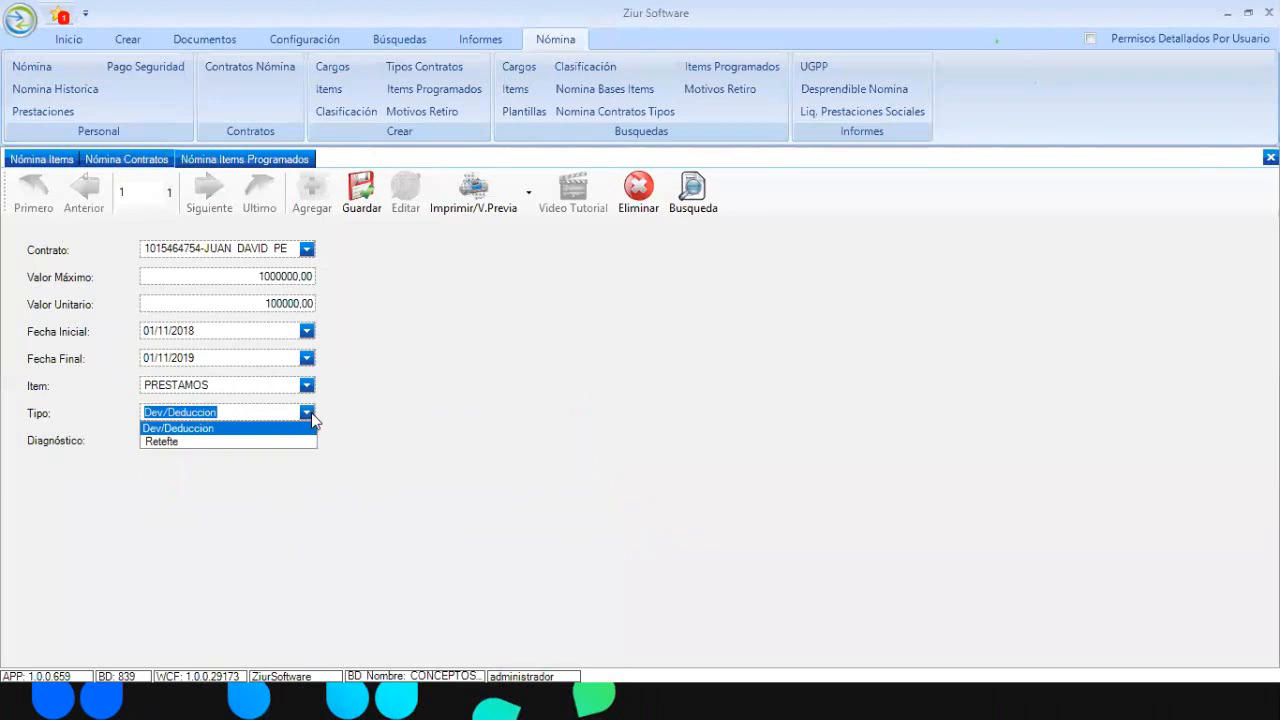
click(219, 384)
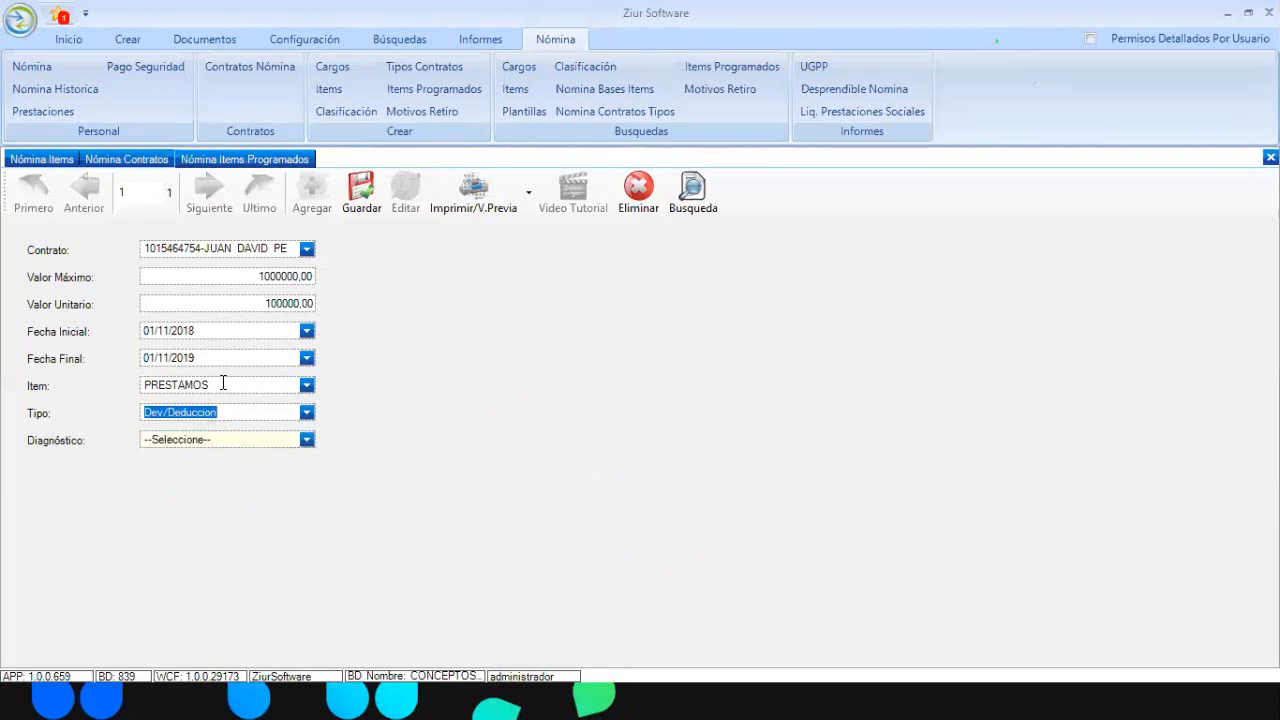
Leave Diagnóstico unset and save the scheduled loan deduction
click(305, 442)
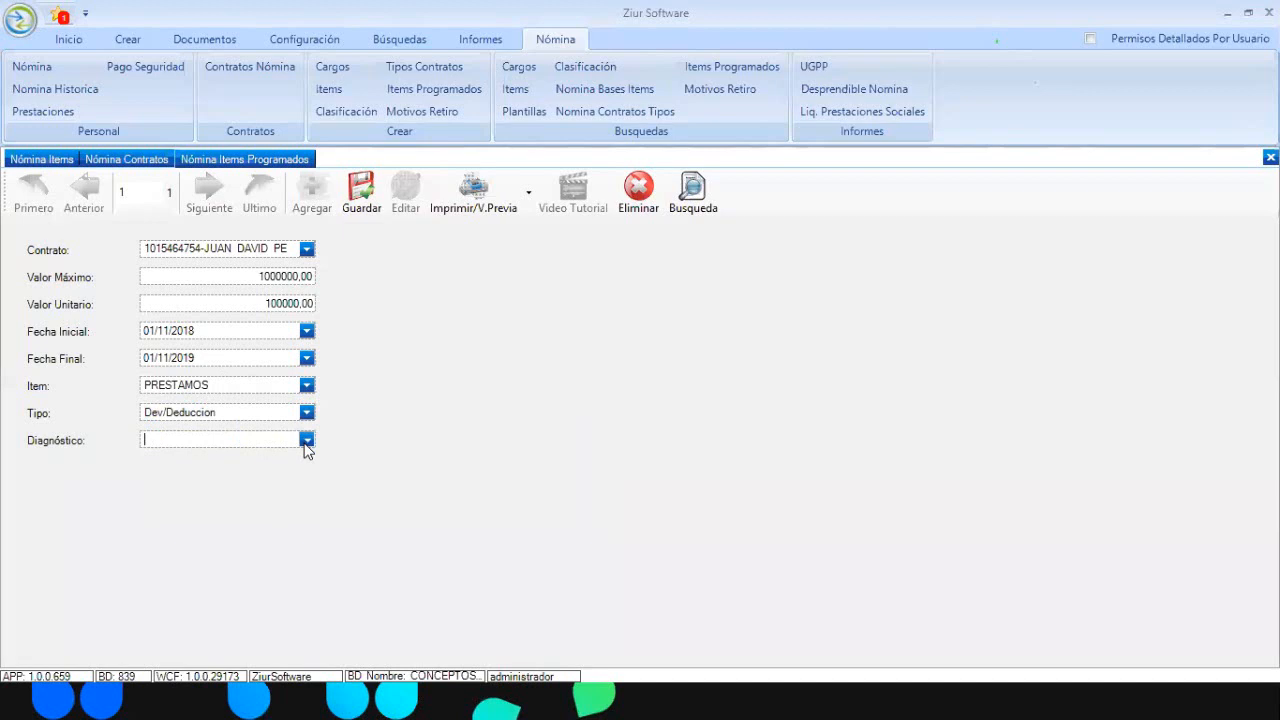
click(243, 330)
click(243, 305)
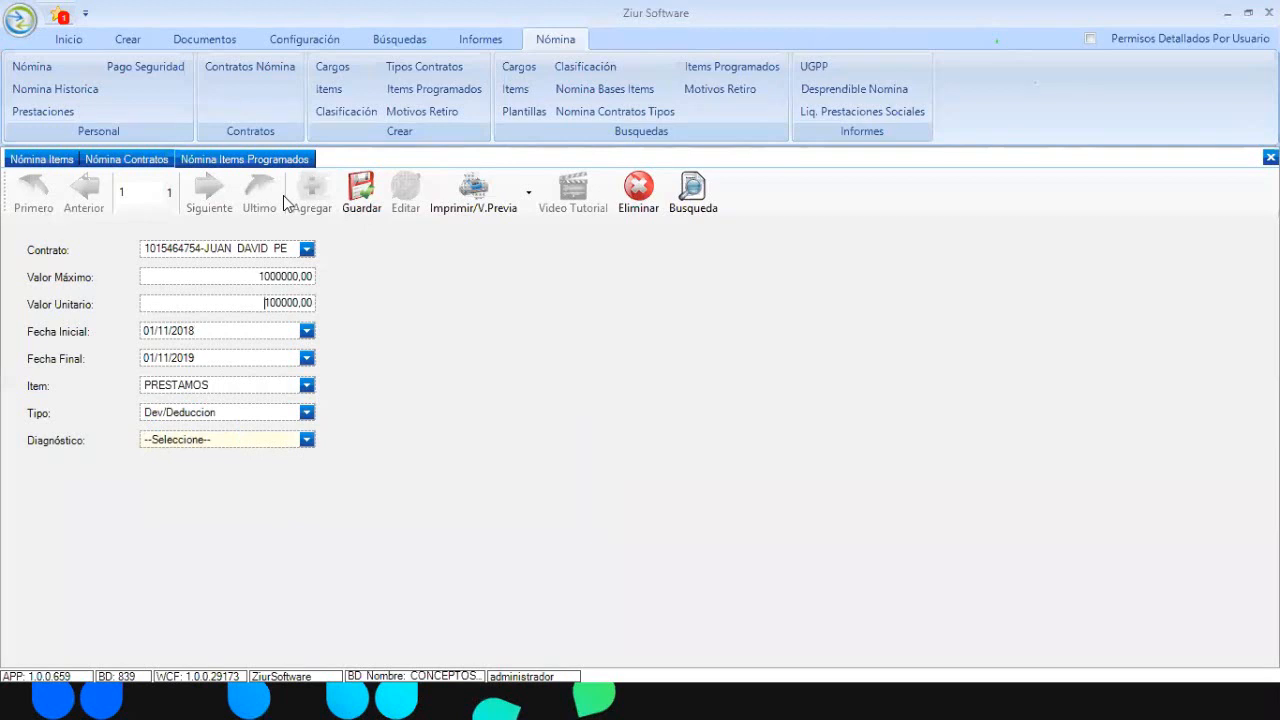
click(360, 196)
Start liquidating payroll for ZIUR SOFTWARE SAS with the preparer and period 01/11/2018–30/11/2018
click(251, 64)
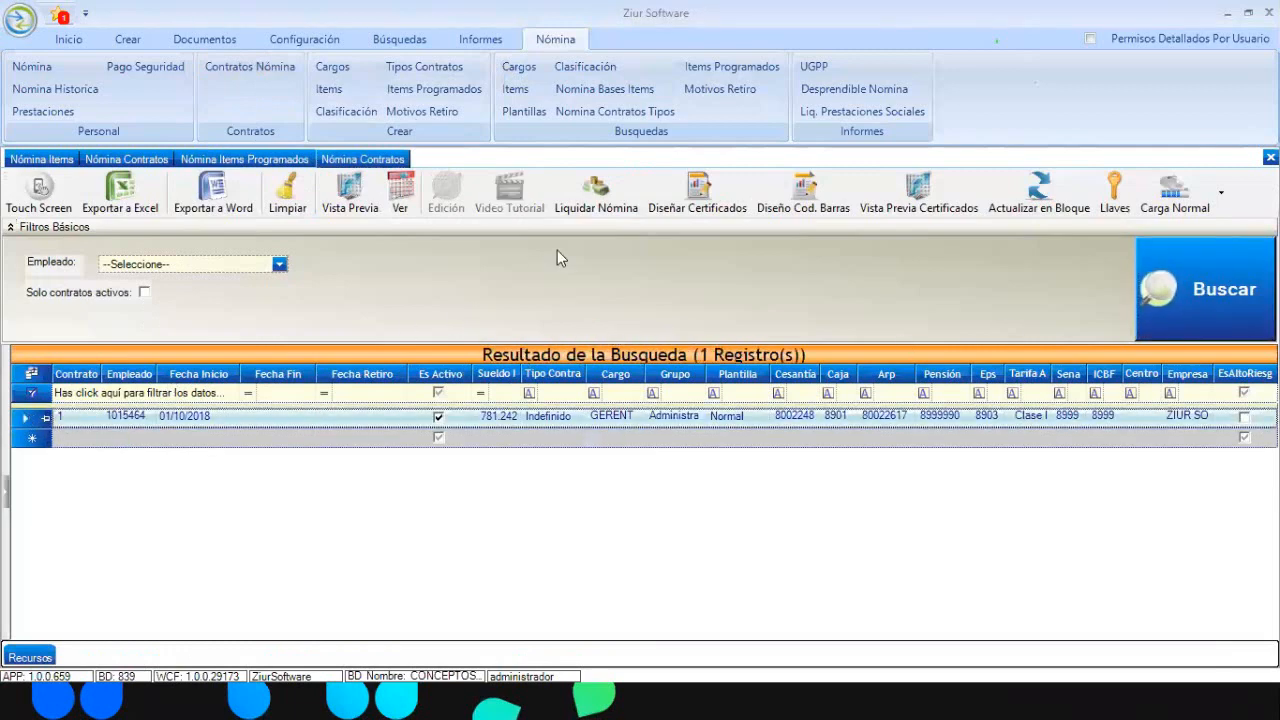
click(595, 200)
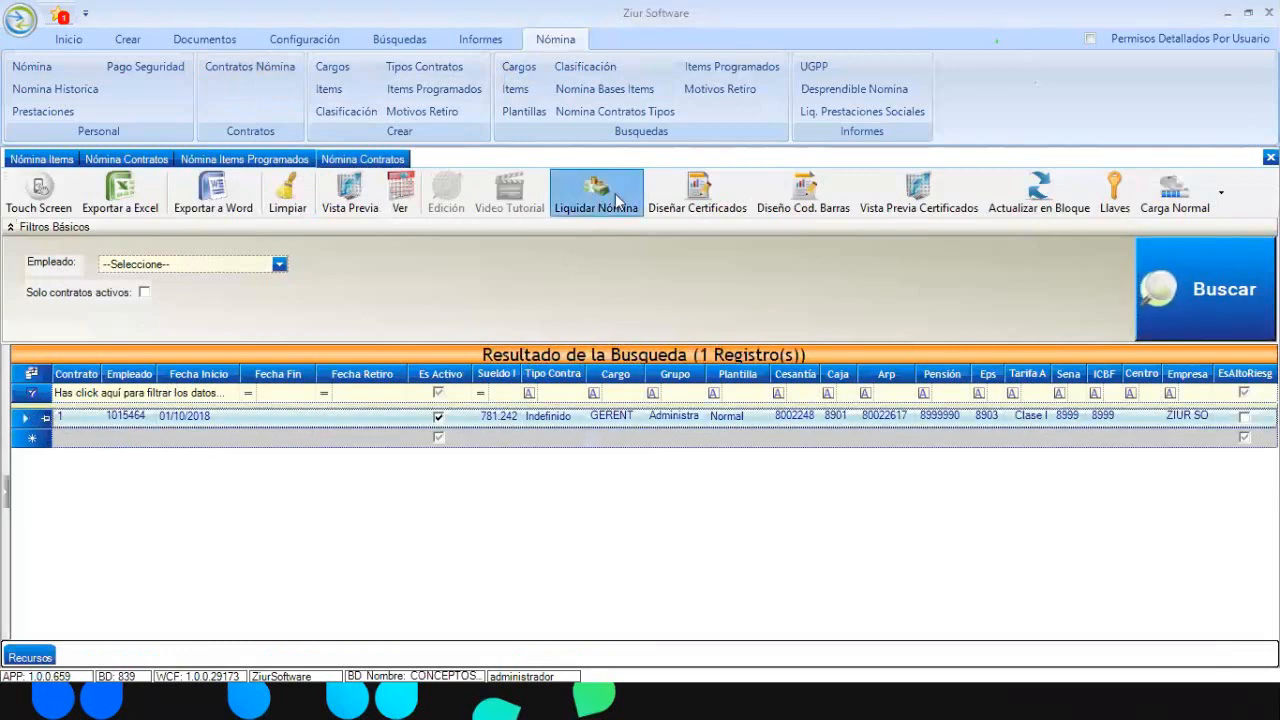
click(758, 157)
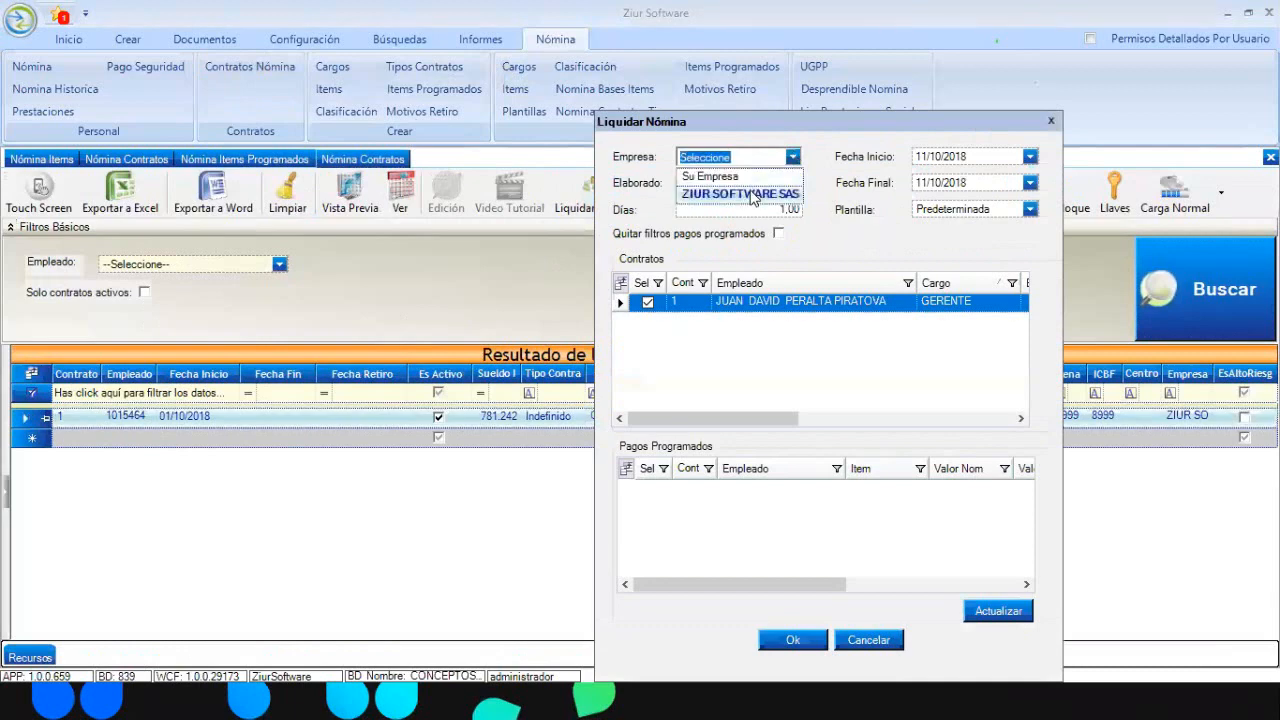
click(757, 194)
click(793, 184)
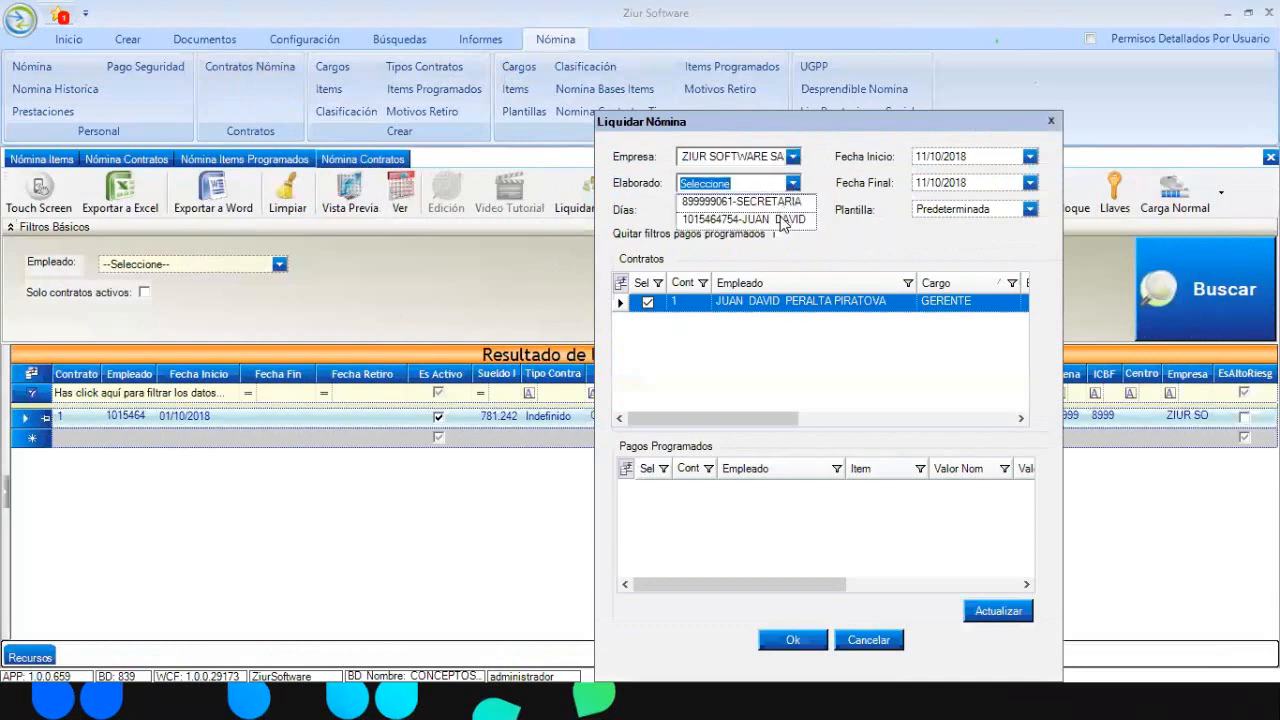
click(1030, 157)
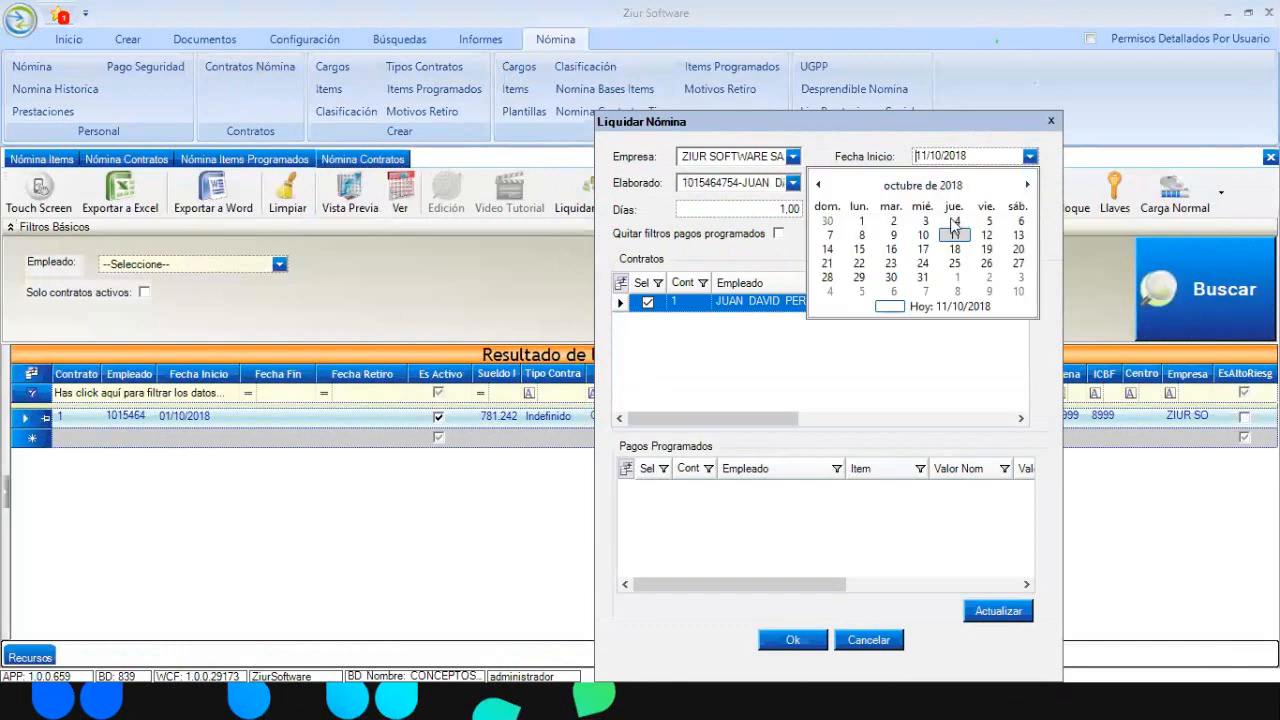
click(1028, 186)
click(955, 221)
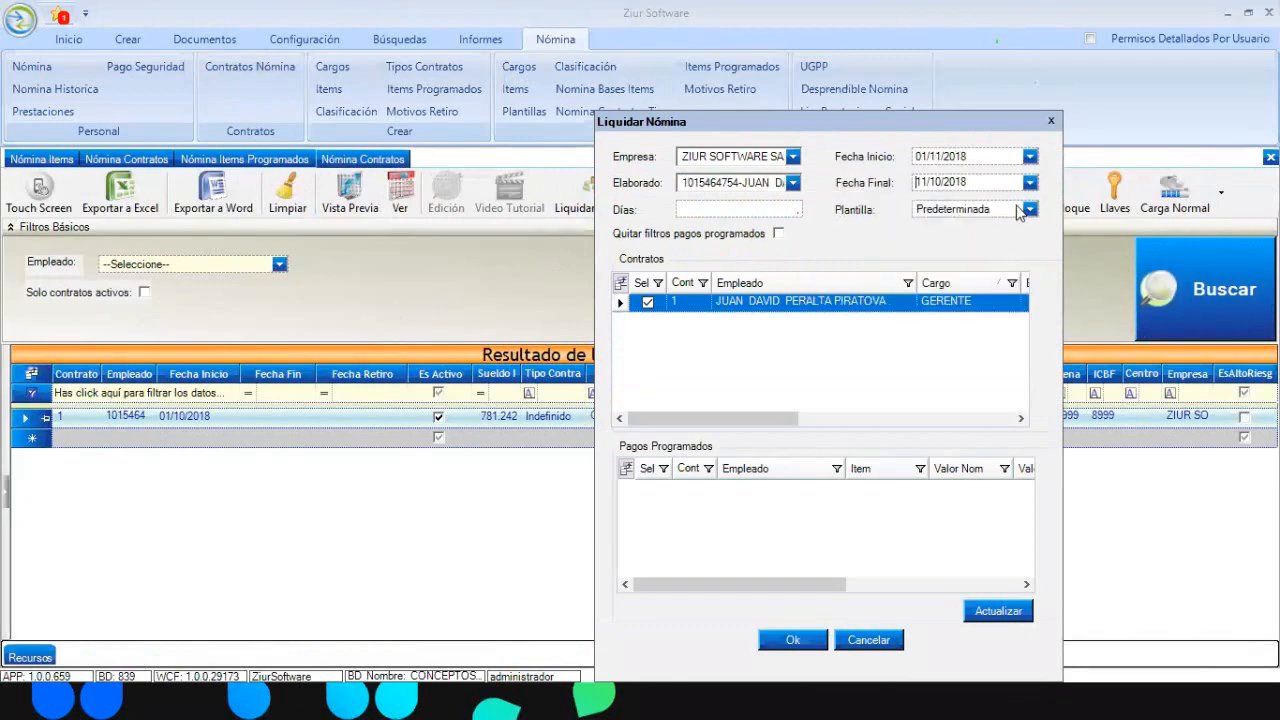
click(1030, 182)
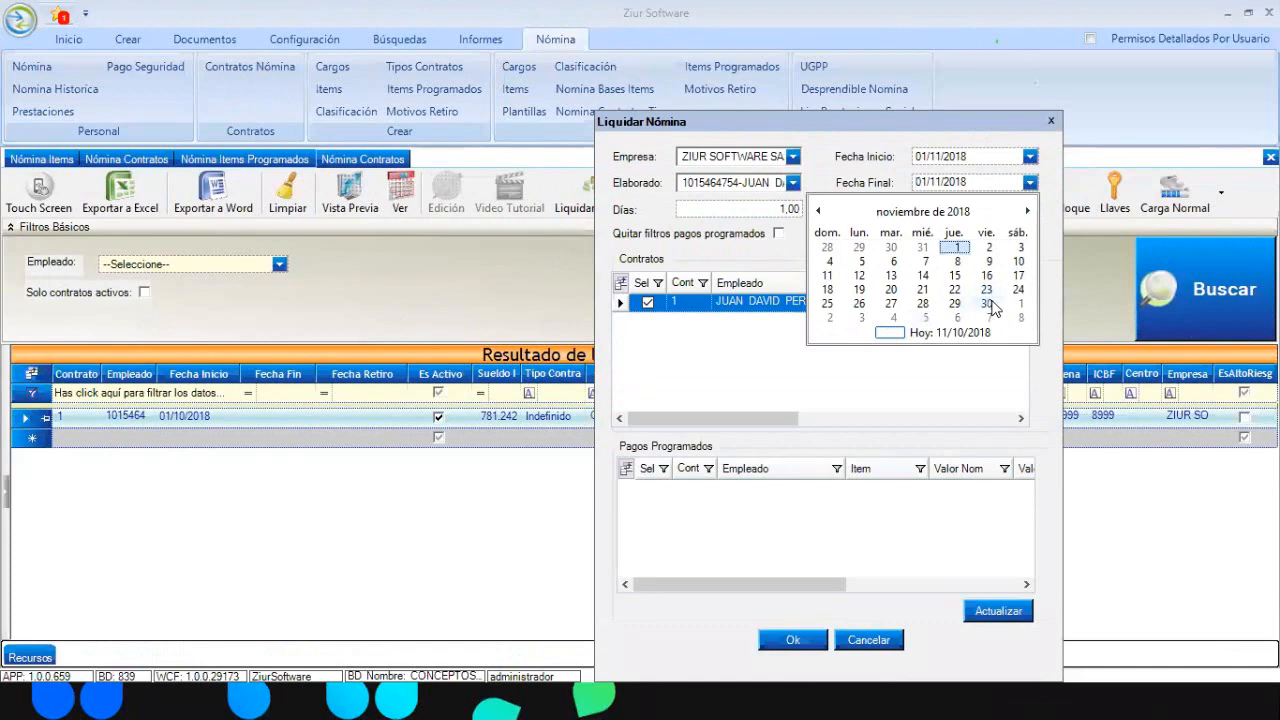
click(988, 303)
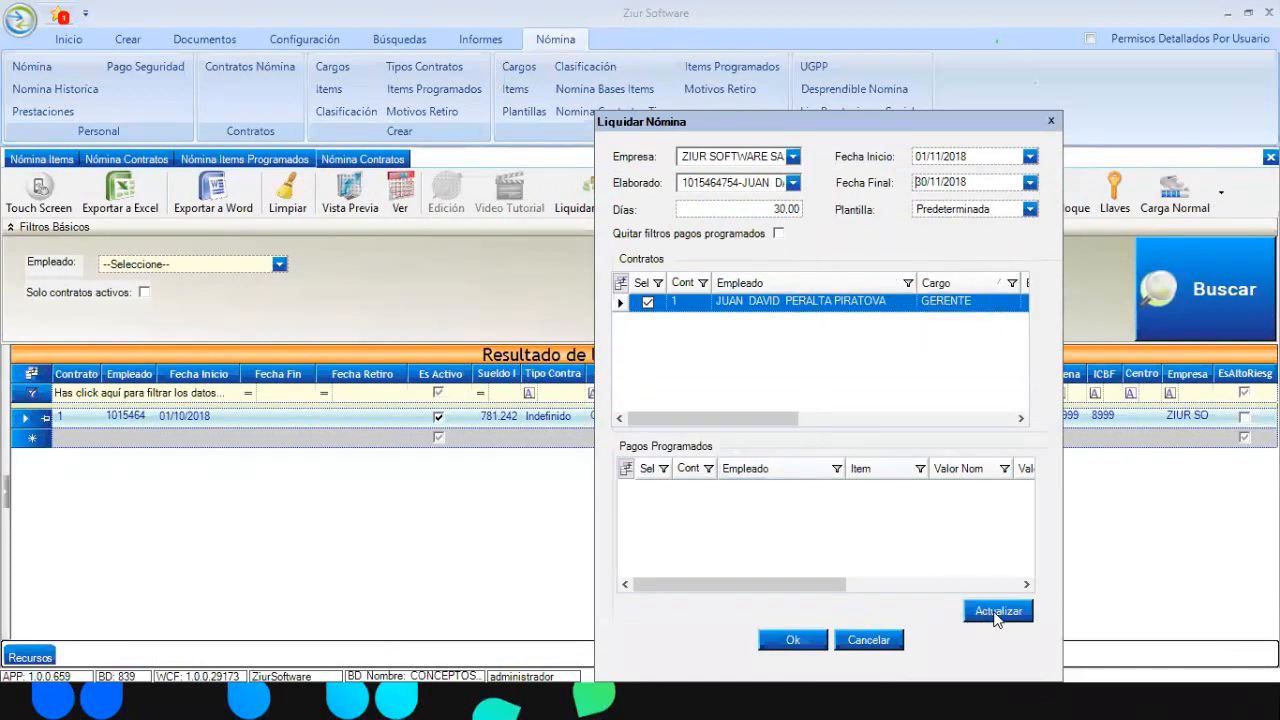
Load the period's scheduled payments, confirm, and verify PRESTAMOS 100.000 under Otros Deducibles with net pay 706.954
click(988, 618)
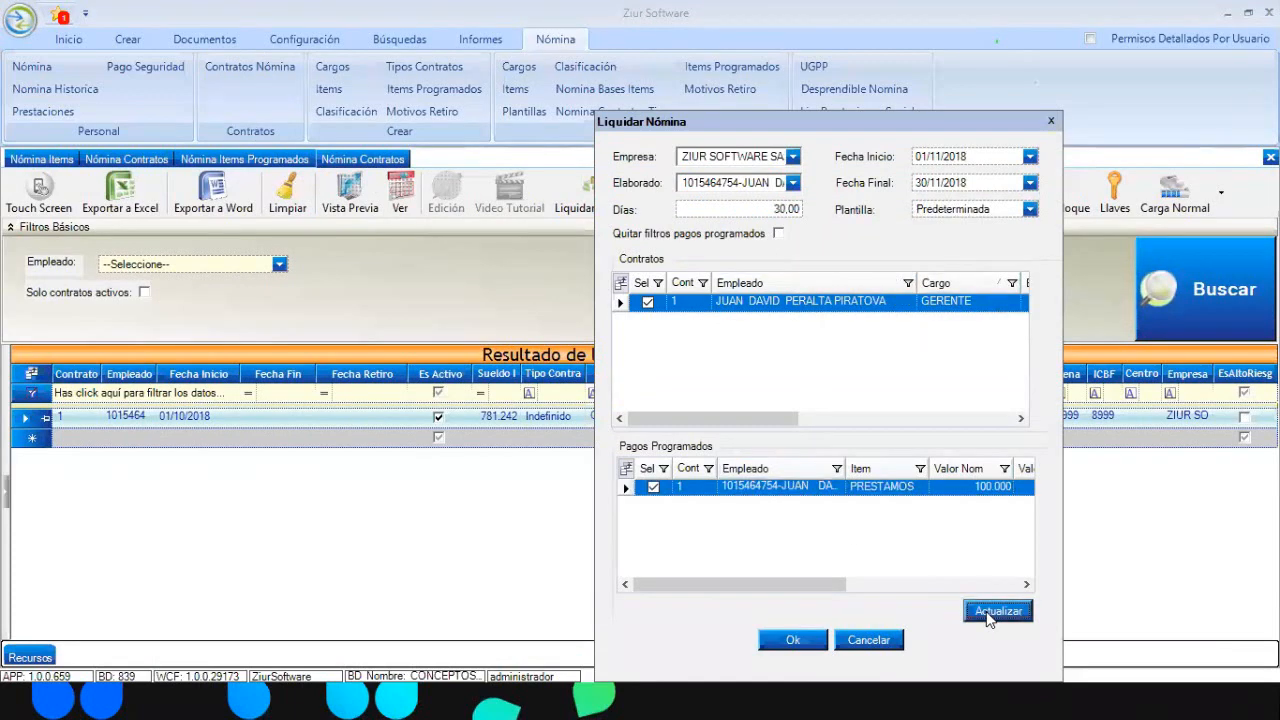
drag(823, 579, 761, 602)
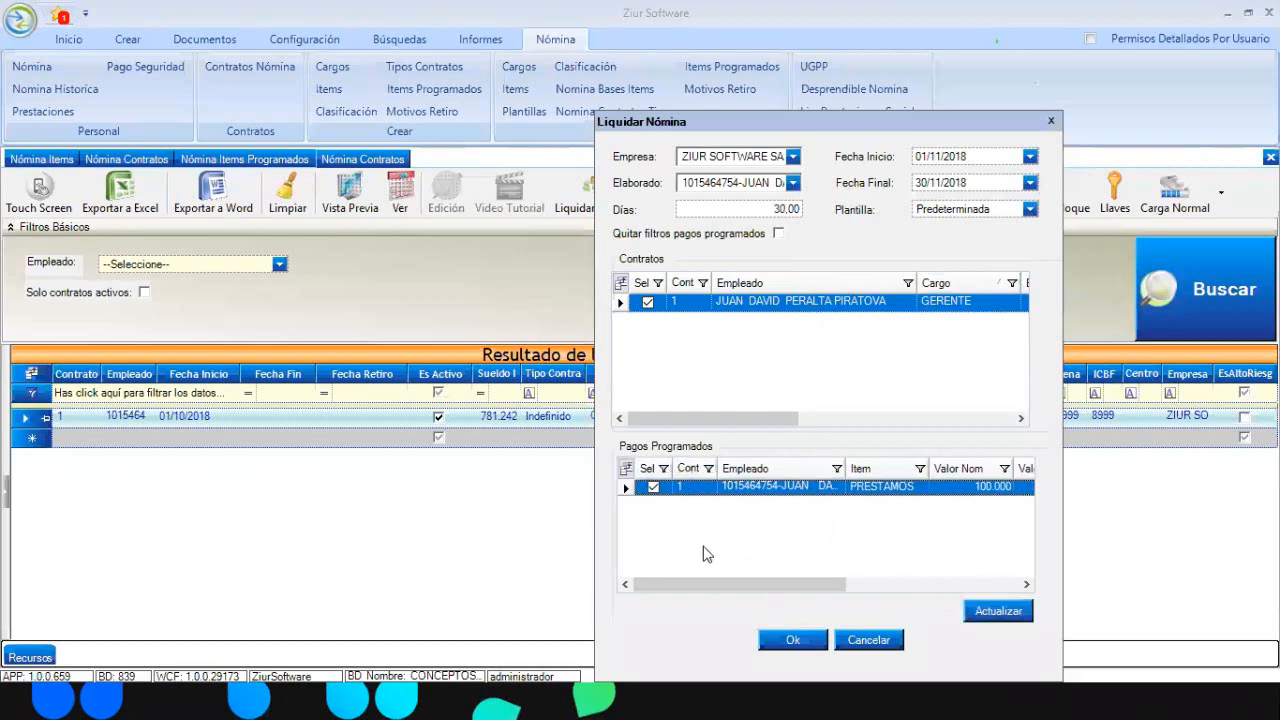
drag(815, 587, 905, 598)
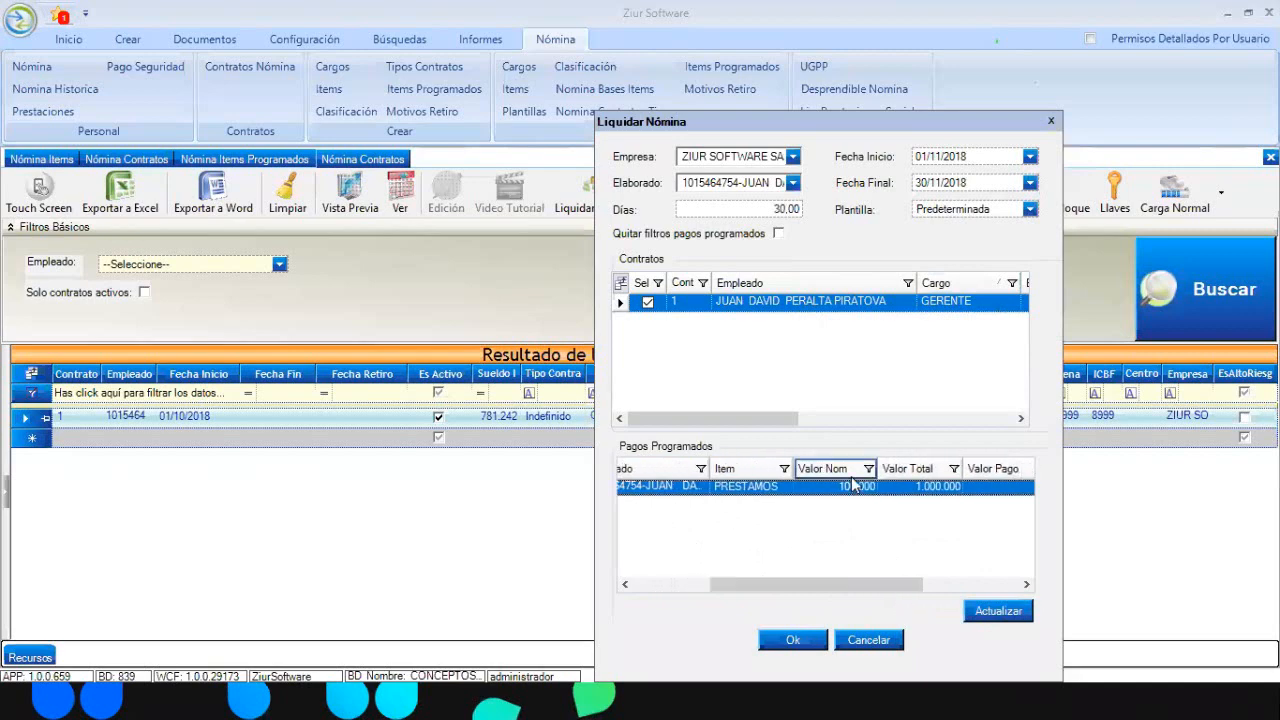
drag(897, 593, 737, 591)
click(794, 644)
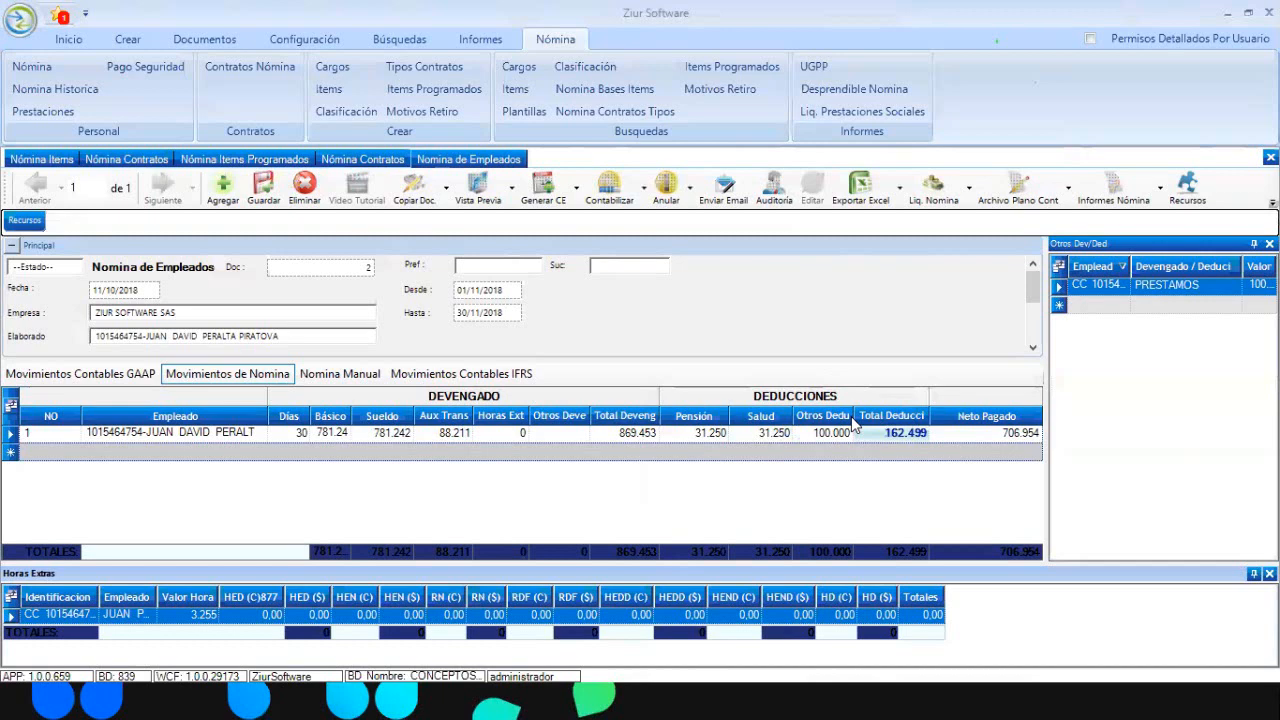
click(1192, 284)
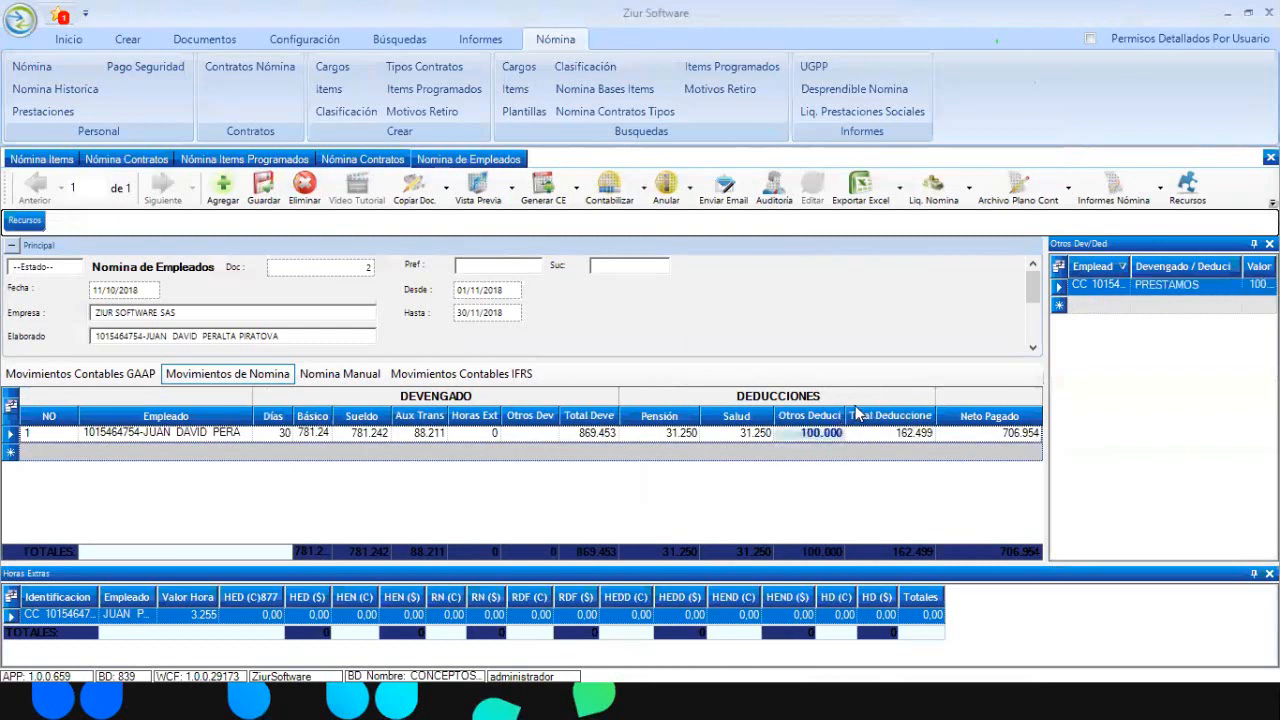
drag(846, 415, 918, 435)
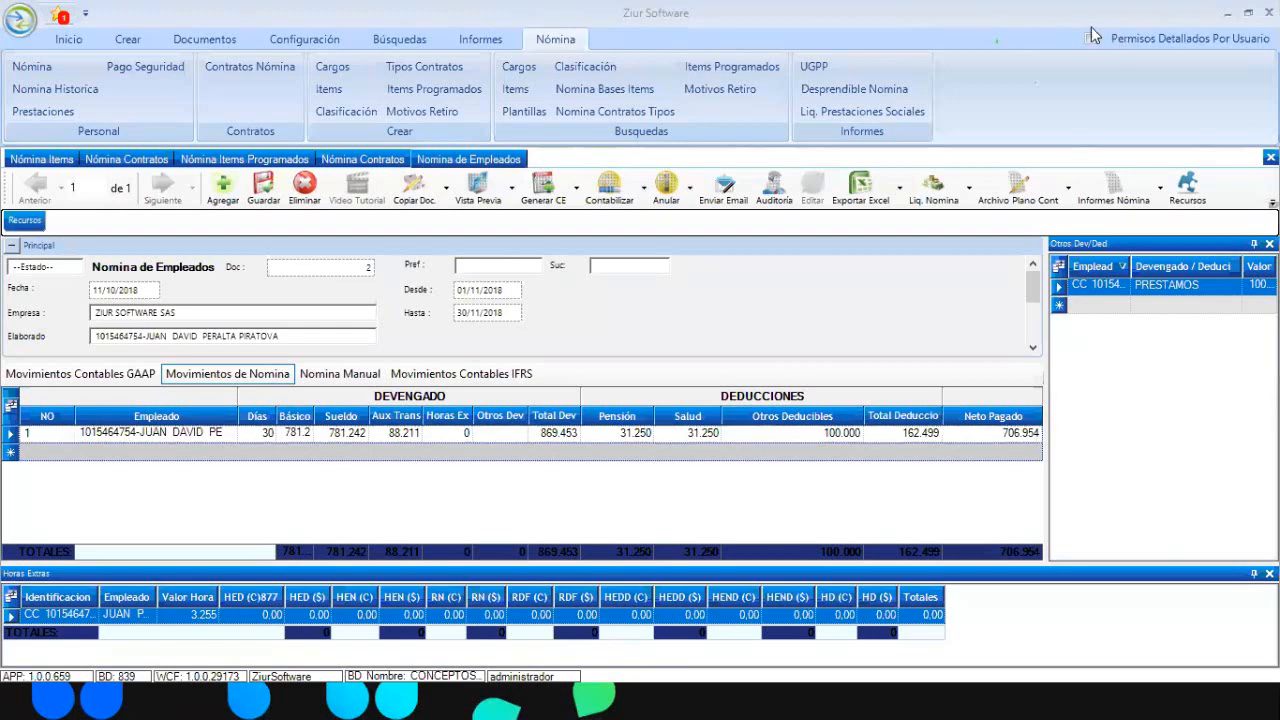
click(300, 36)
click(160, 64)
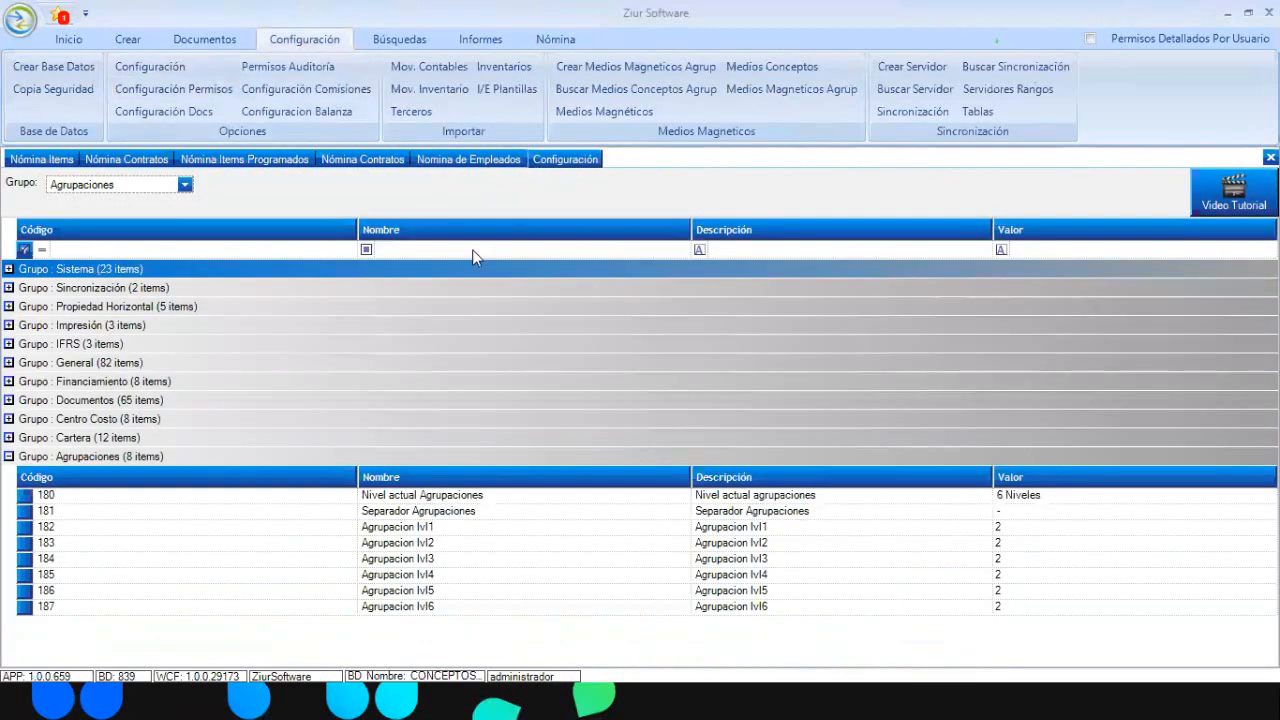
Filter the configuration settings by name and set setting 194's value to 3,00
click(474, 249)
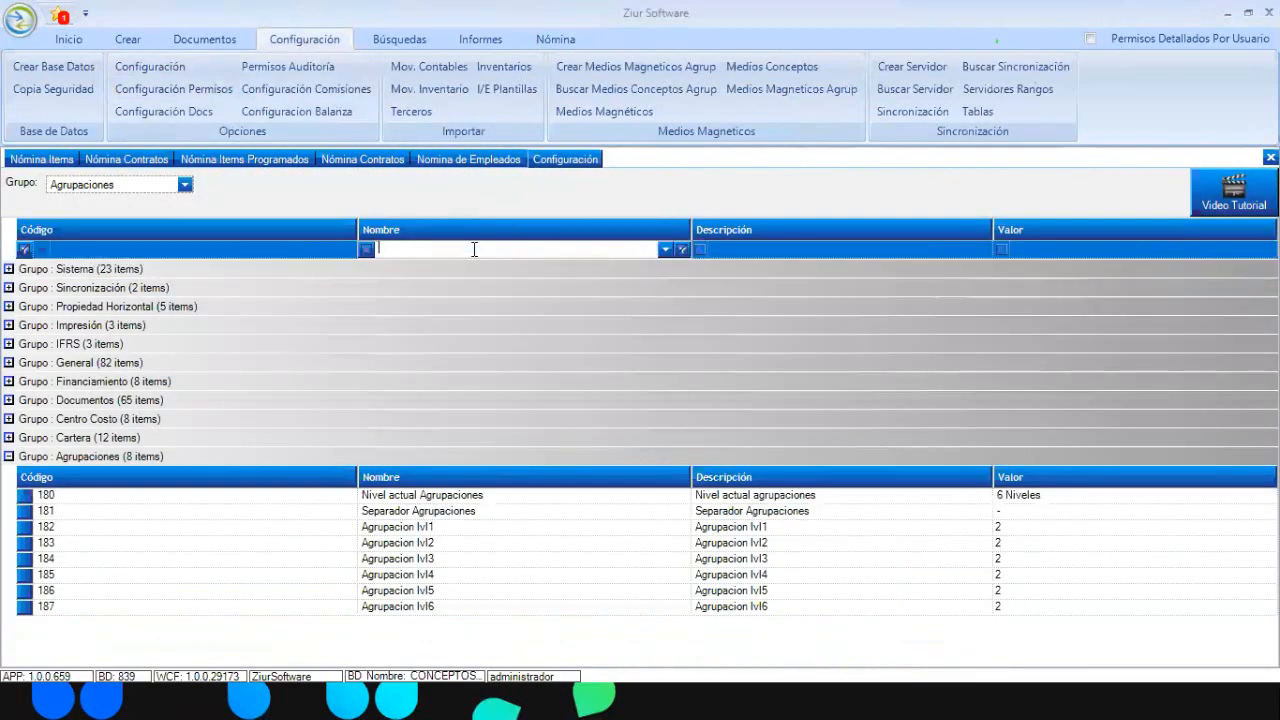
text(INC)
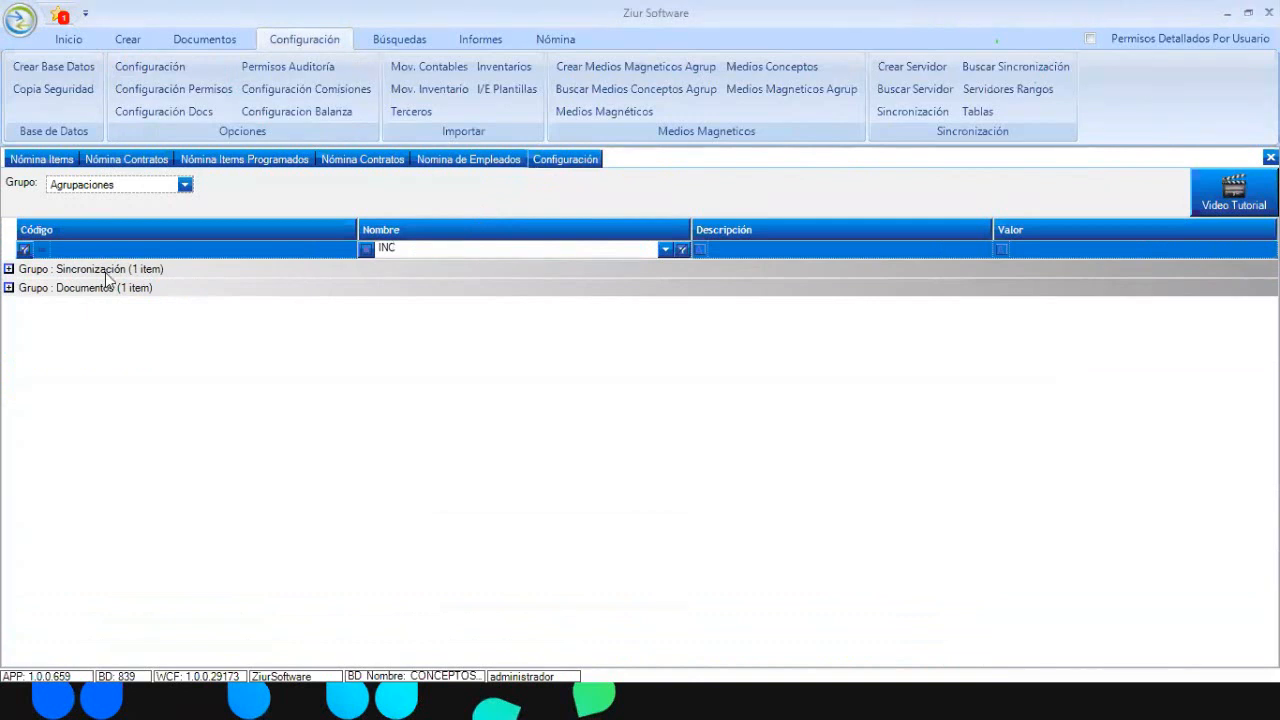
key(BackSpace)
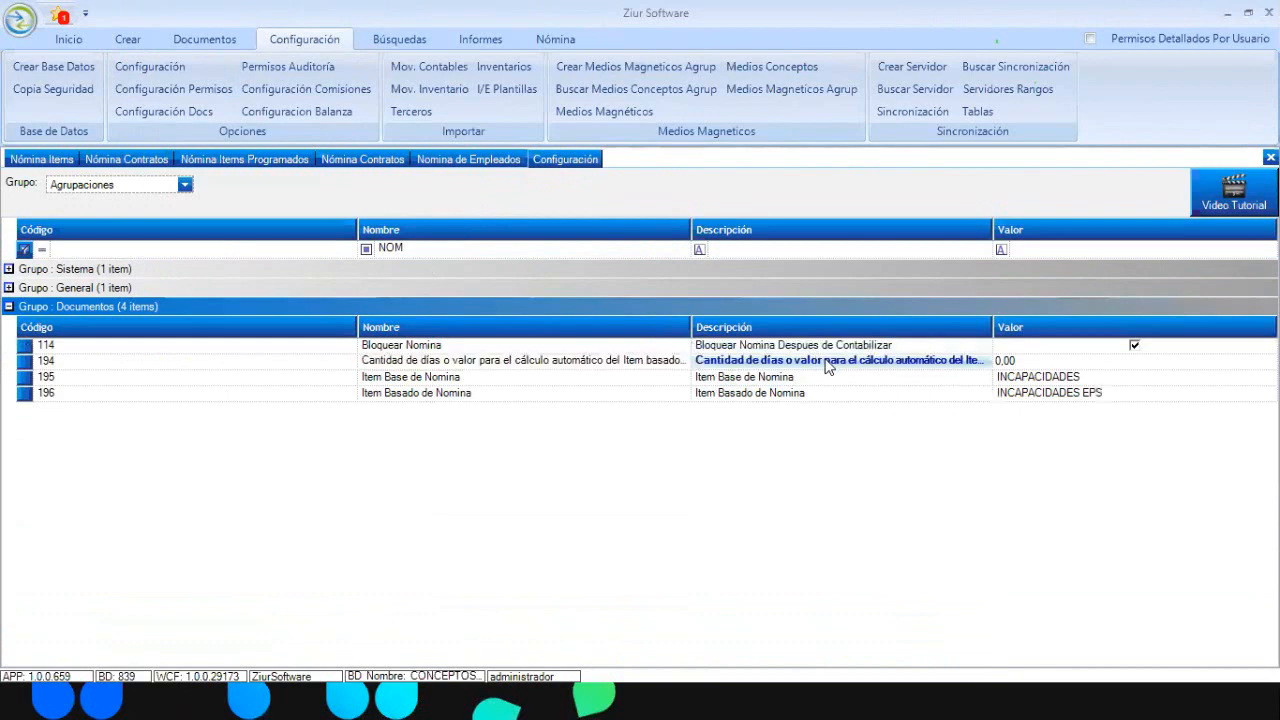
click(1040, 359)
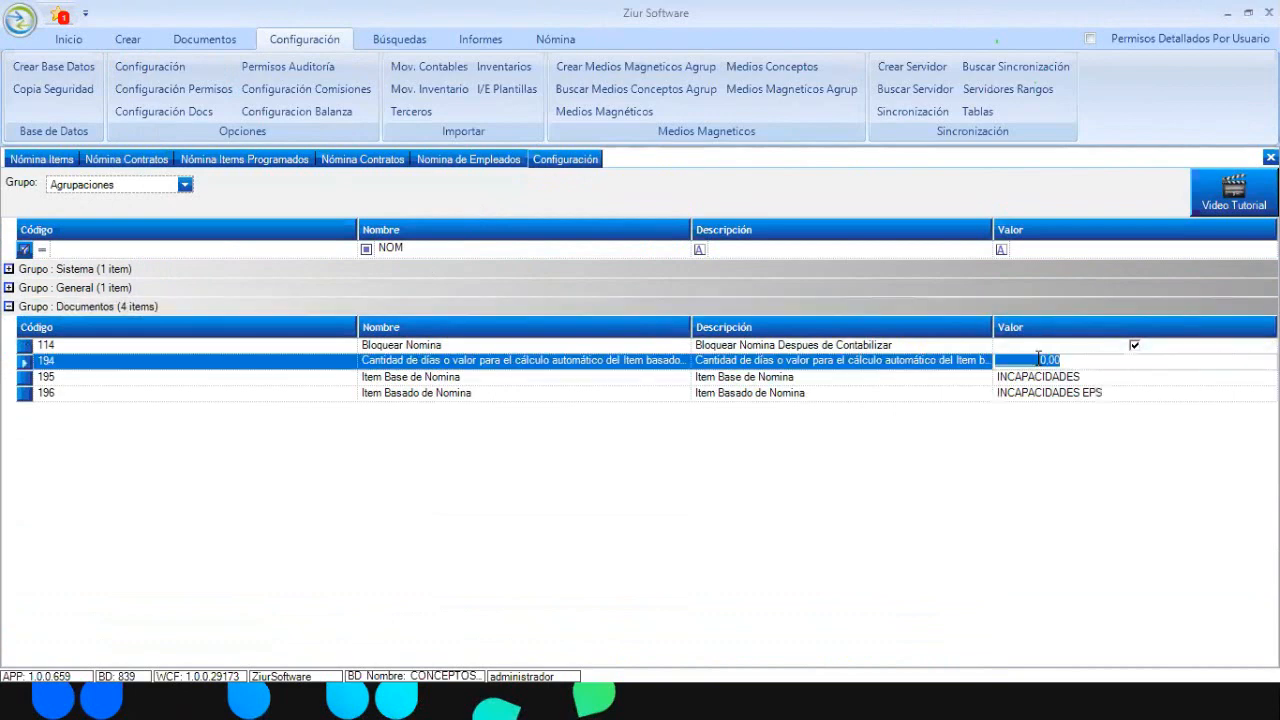
click(1073, 361)
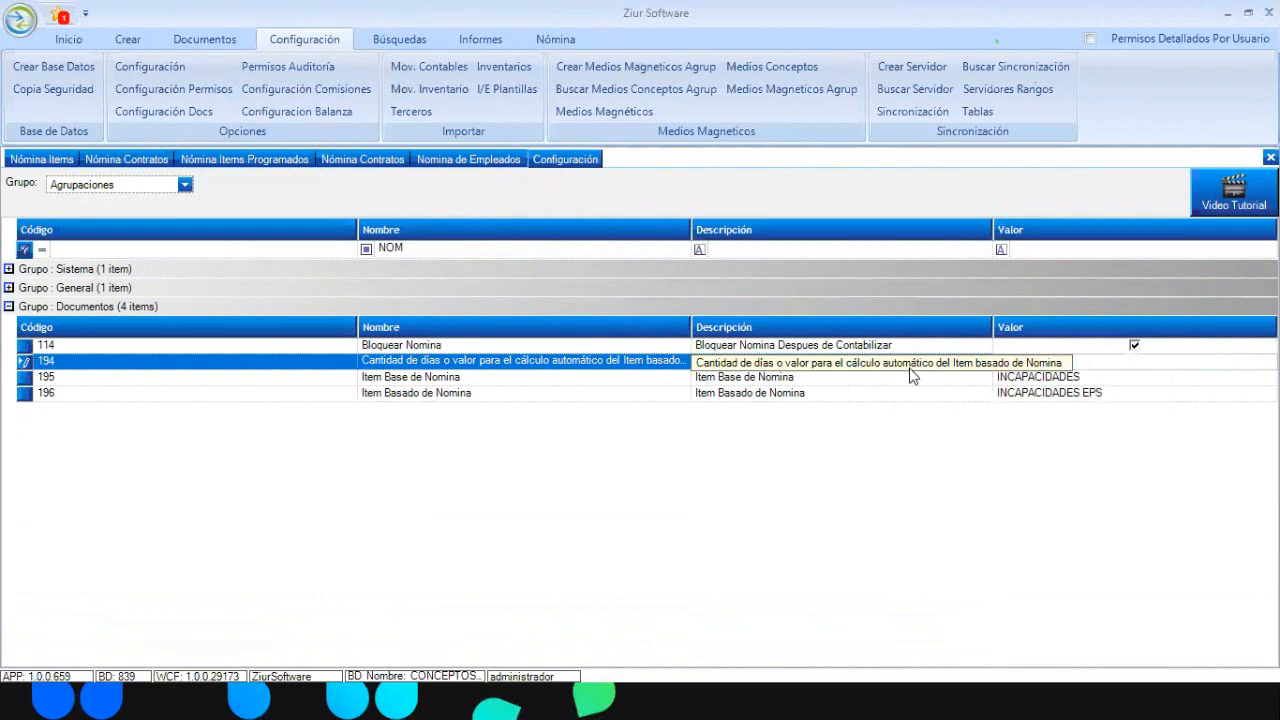
click(1085, 376)
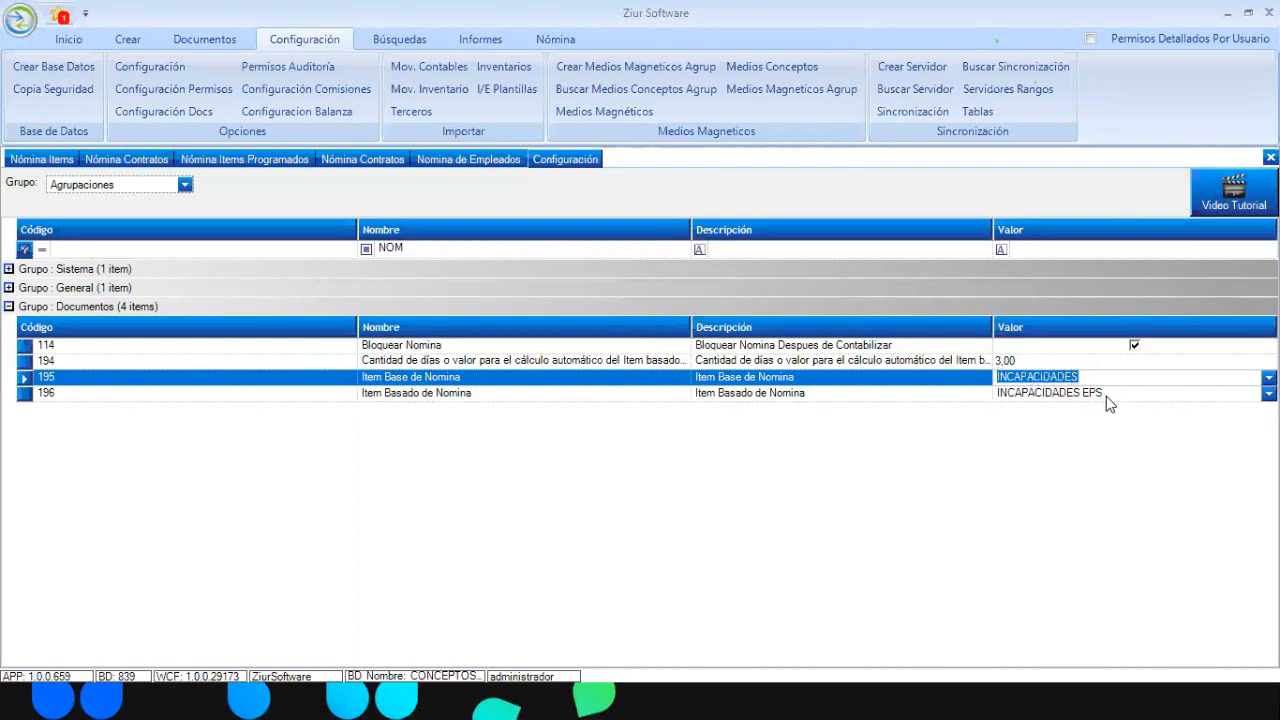
click(1108, 395)
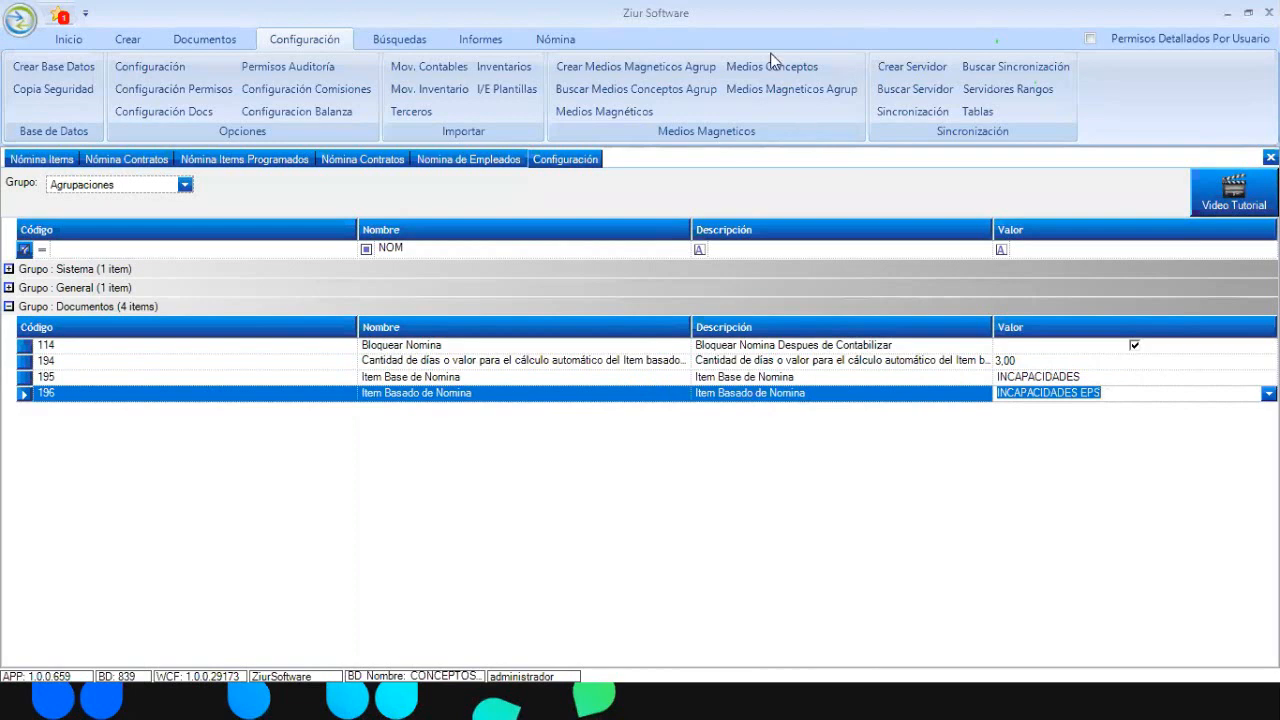
key(alt+Tab)
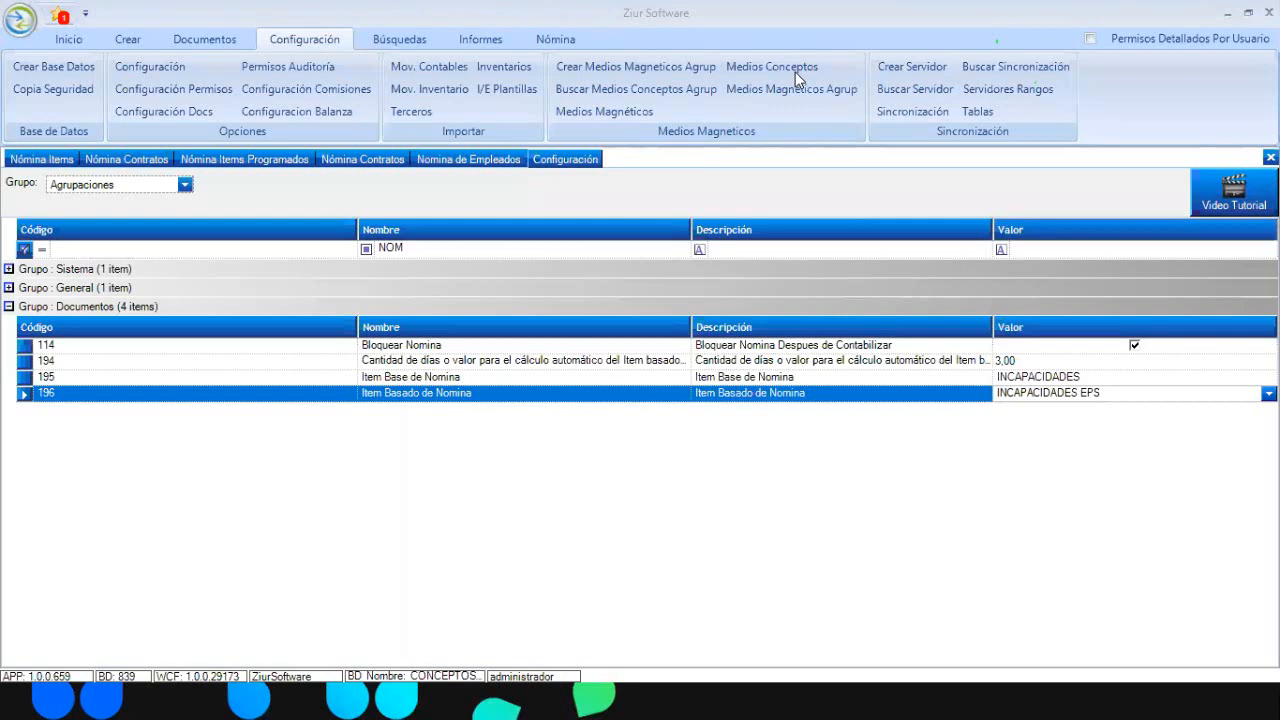
Bring back the PRESTAMOS scheduled item form and browse its payroll item list without changing it
click(234, 161)
click(307, 385)
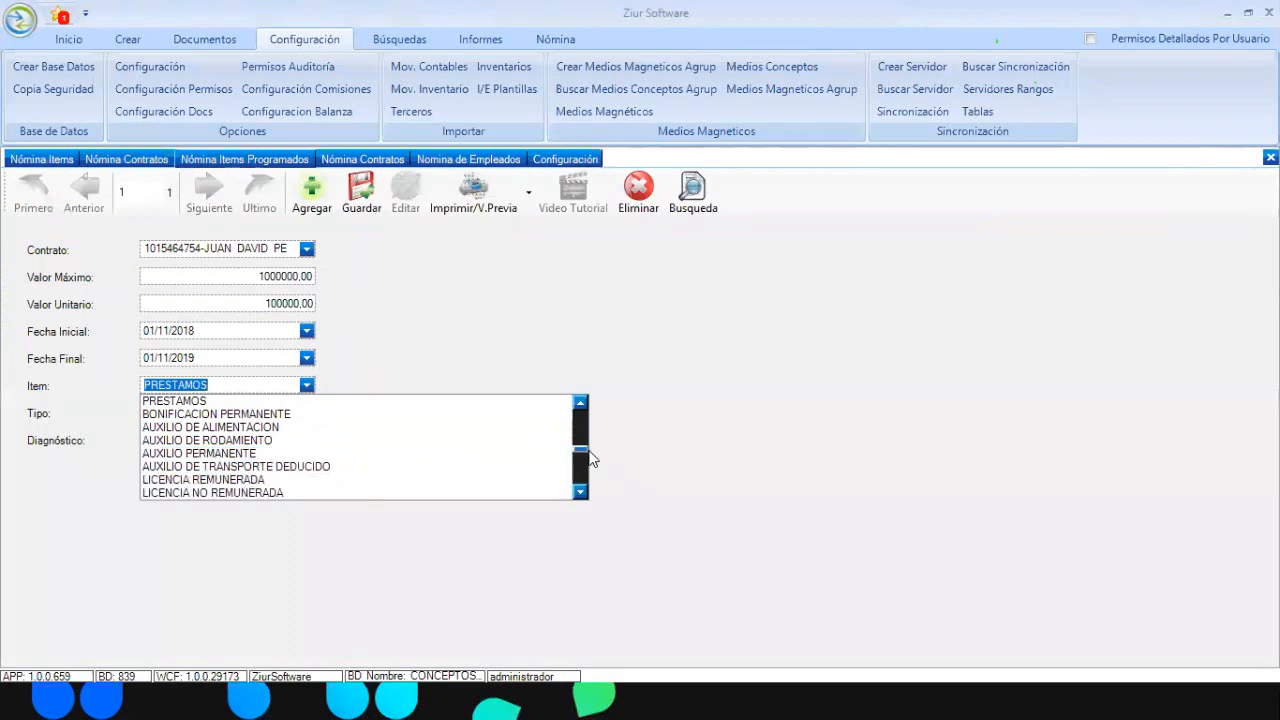
drag(587, 457, 580, 425)
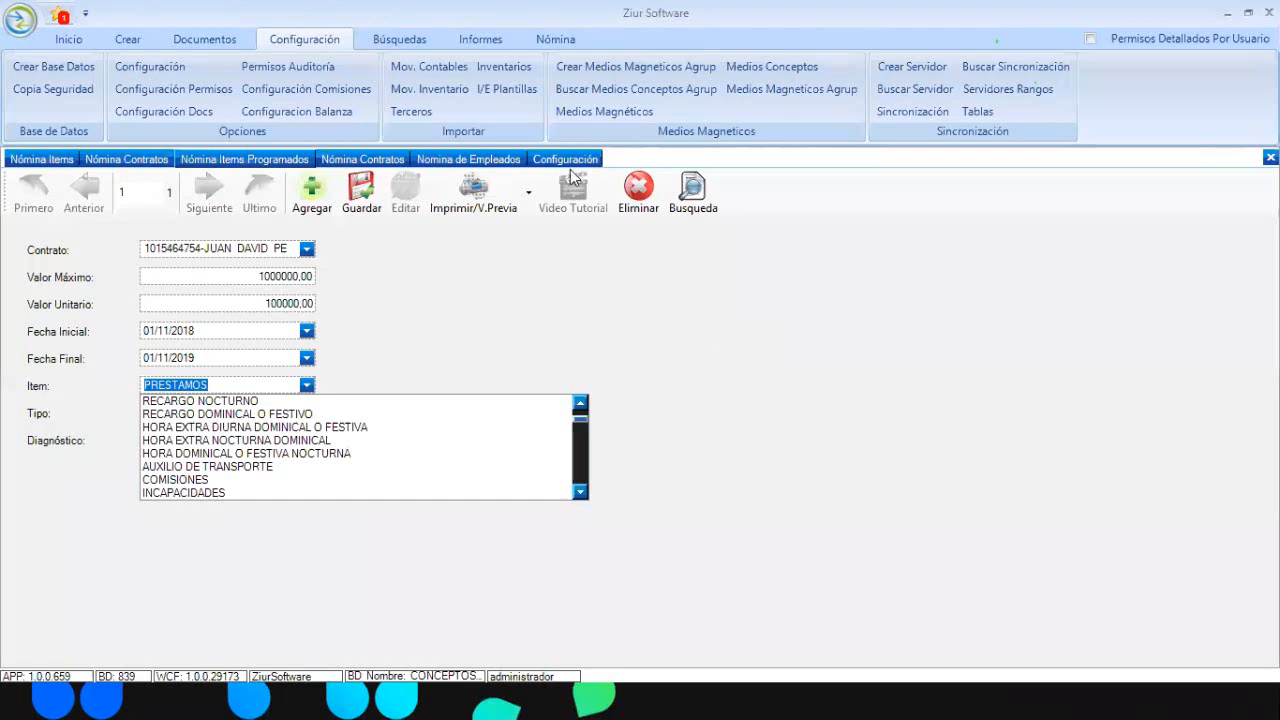
click(322, 167)
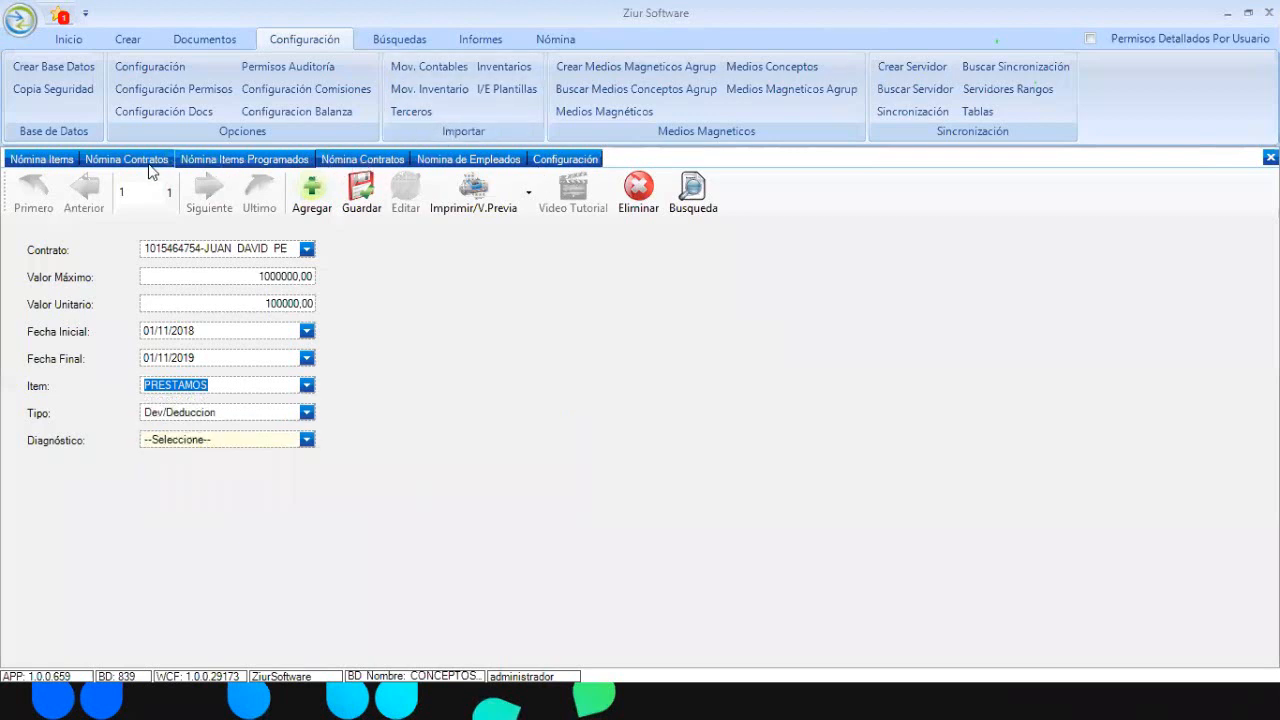
click(550, 39)
Load the PLANTILLA ZIUR template's 33 items and review the INCAPACIDADES item's base
click(521, 115)
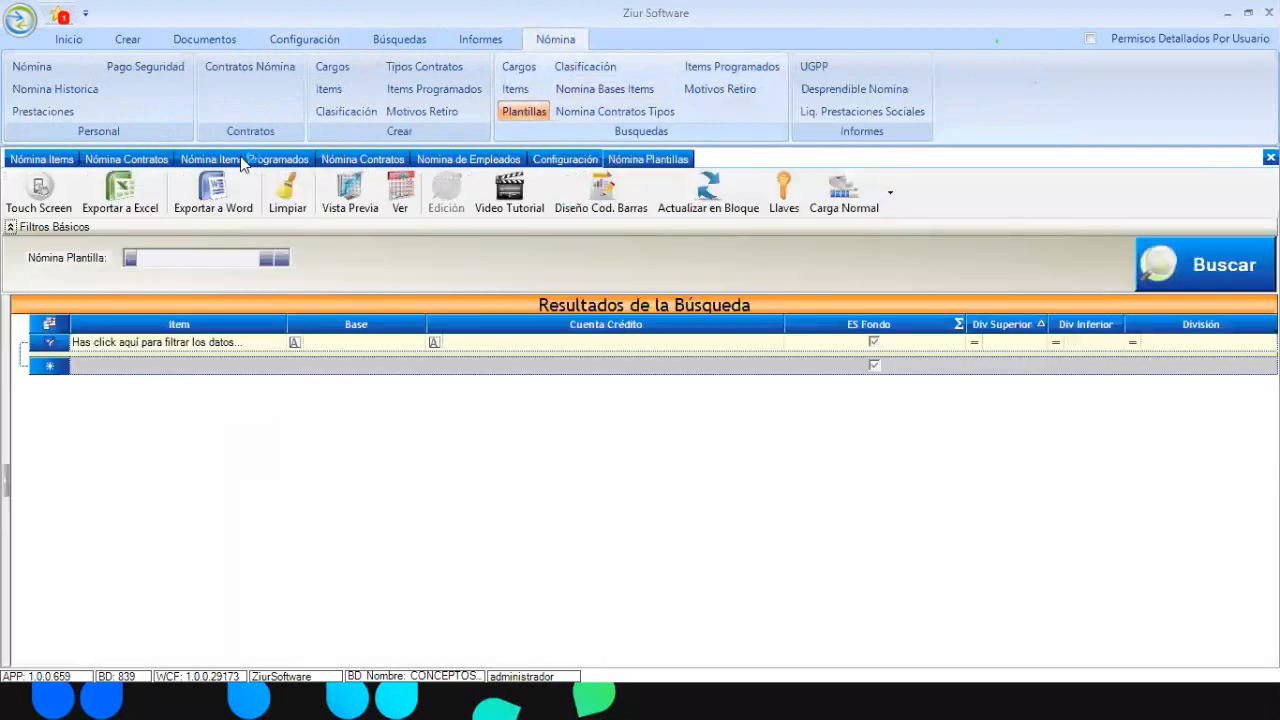
click(282, 258)
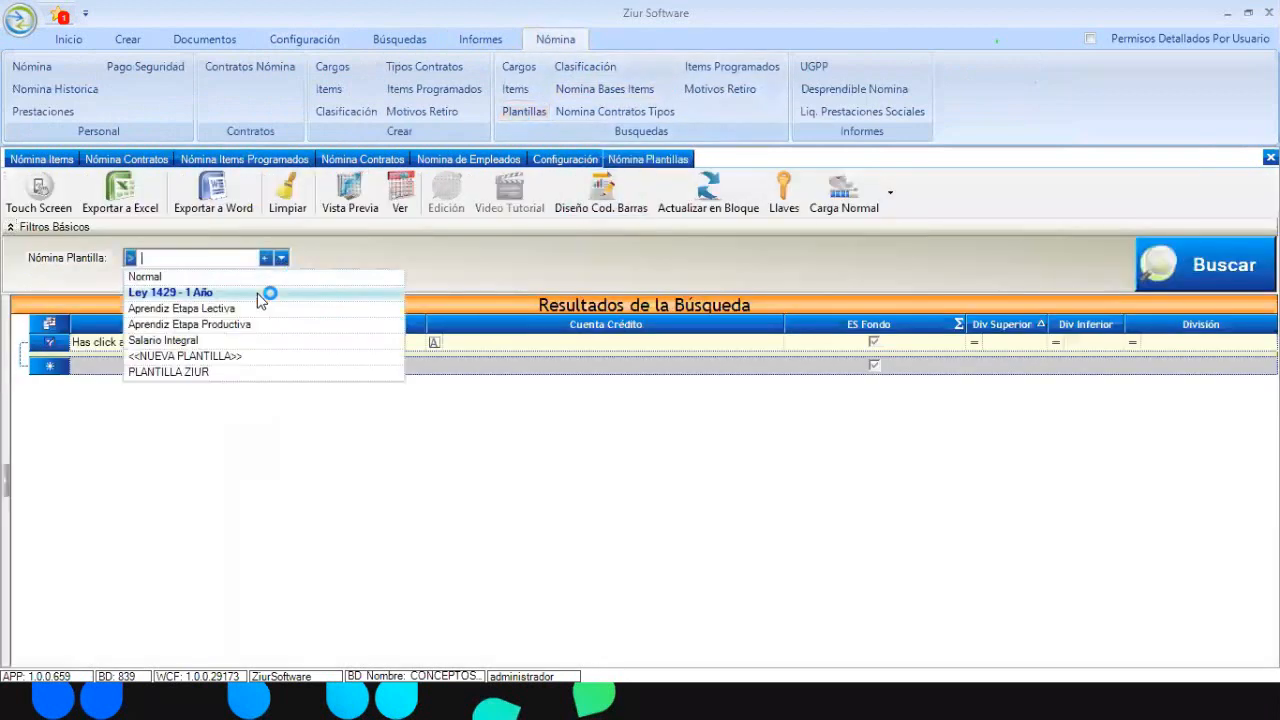
click(205, 372)
click(1205, 265)
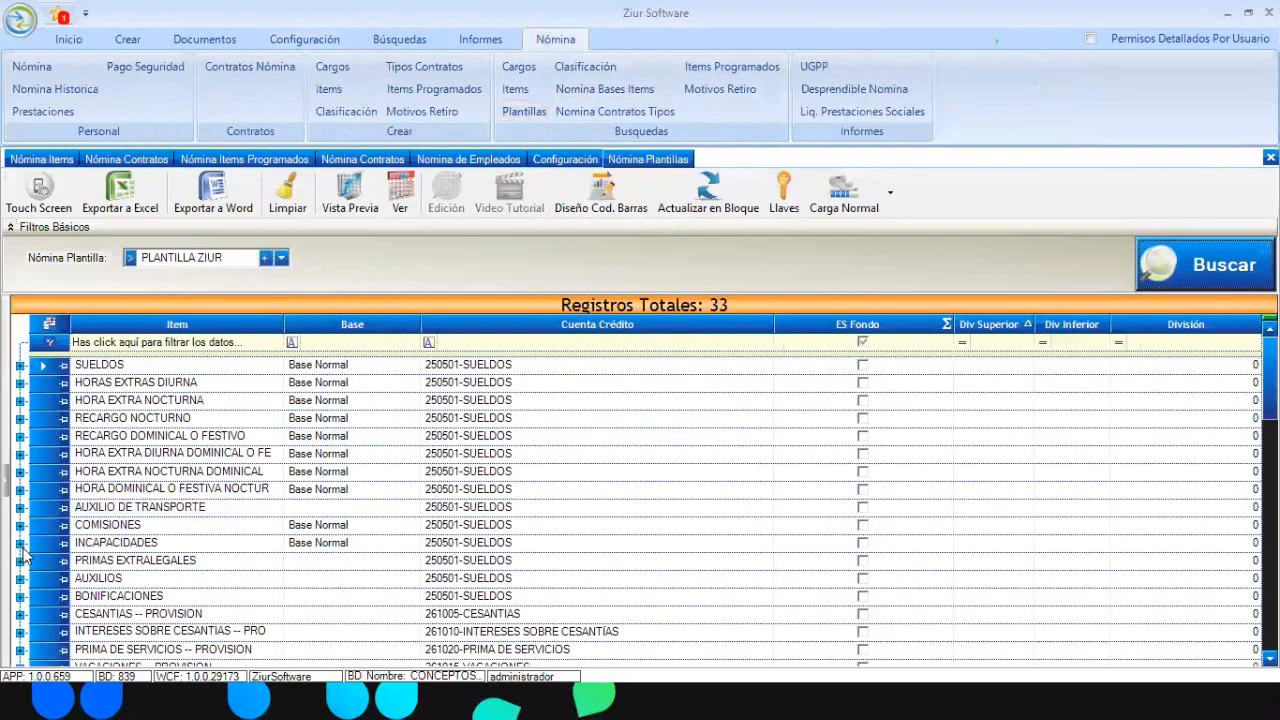
click(26, 548)
click(412, 545)
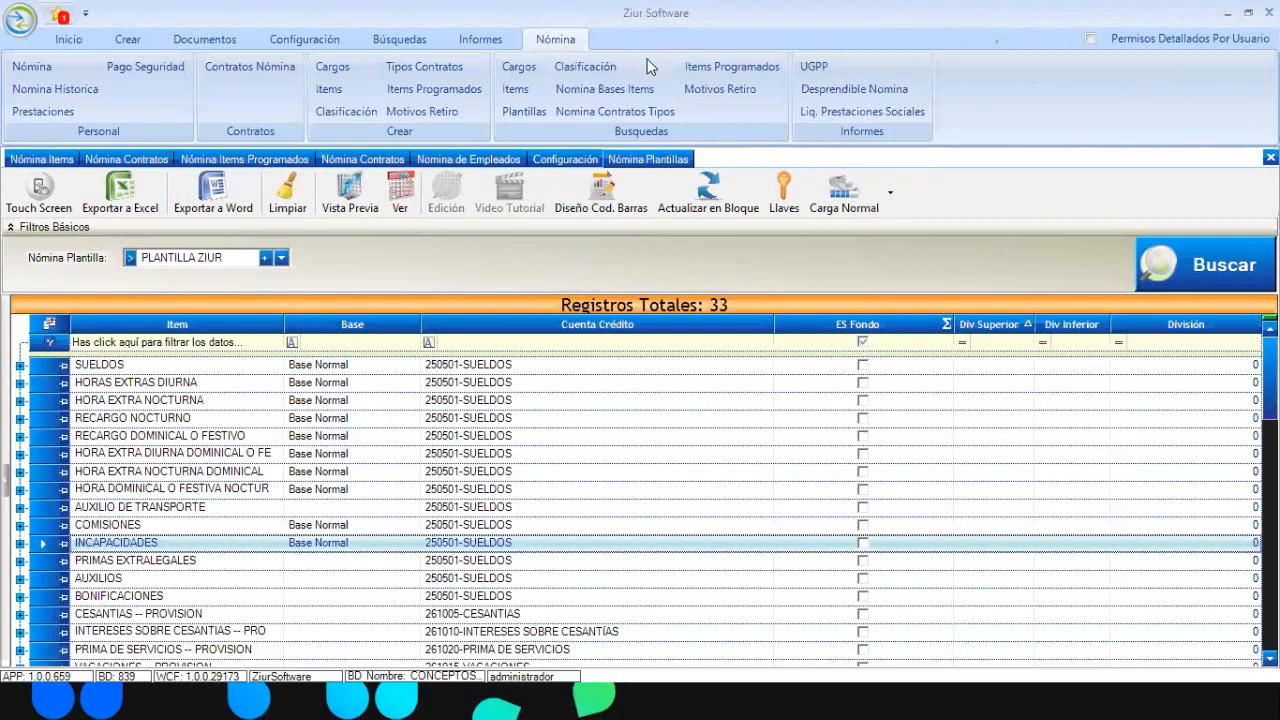
click(300, 40)
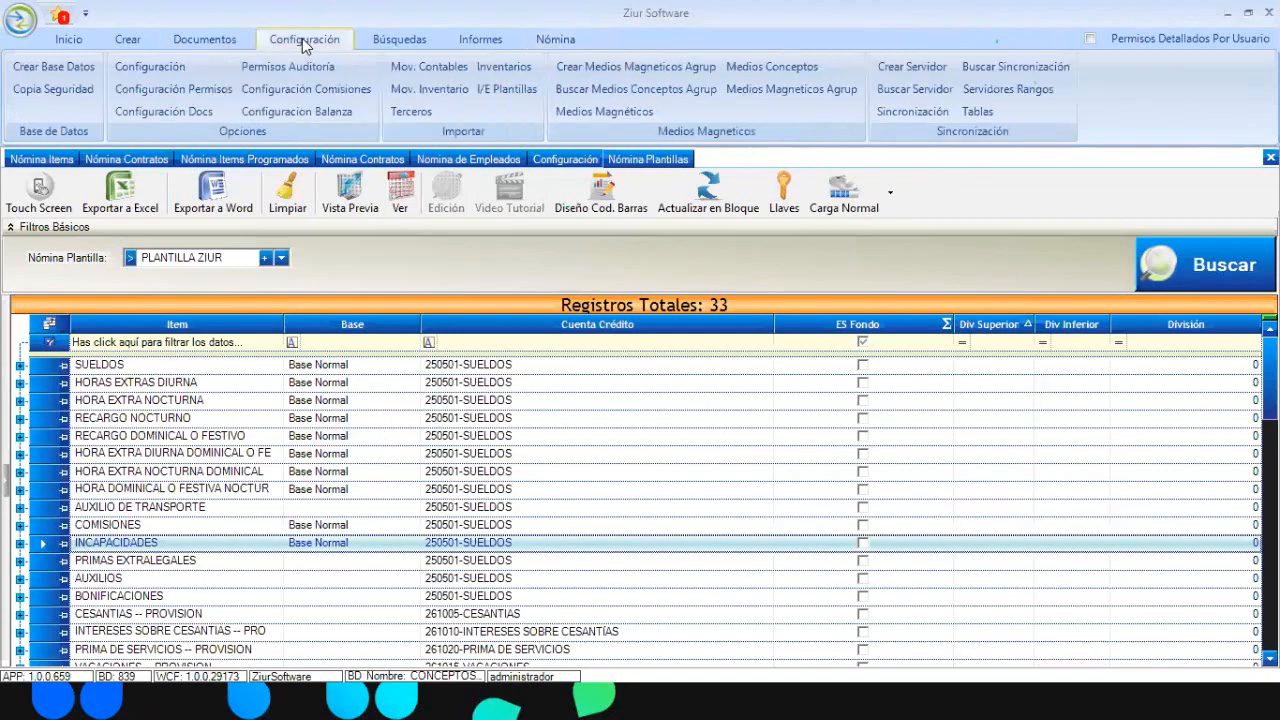
Give the Ventas general commission a base of 100000 to 1000000, 5 %, and value 90000
click(345, 88)
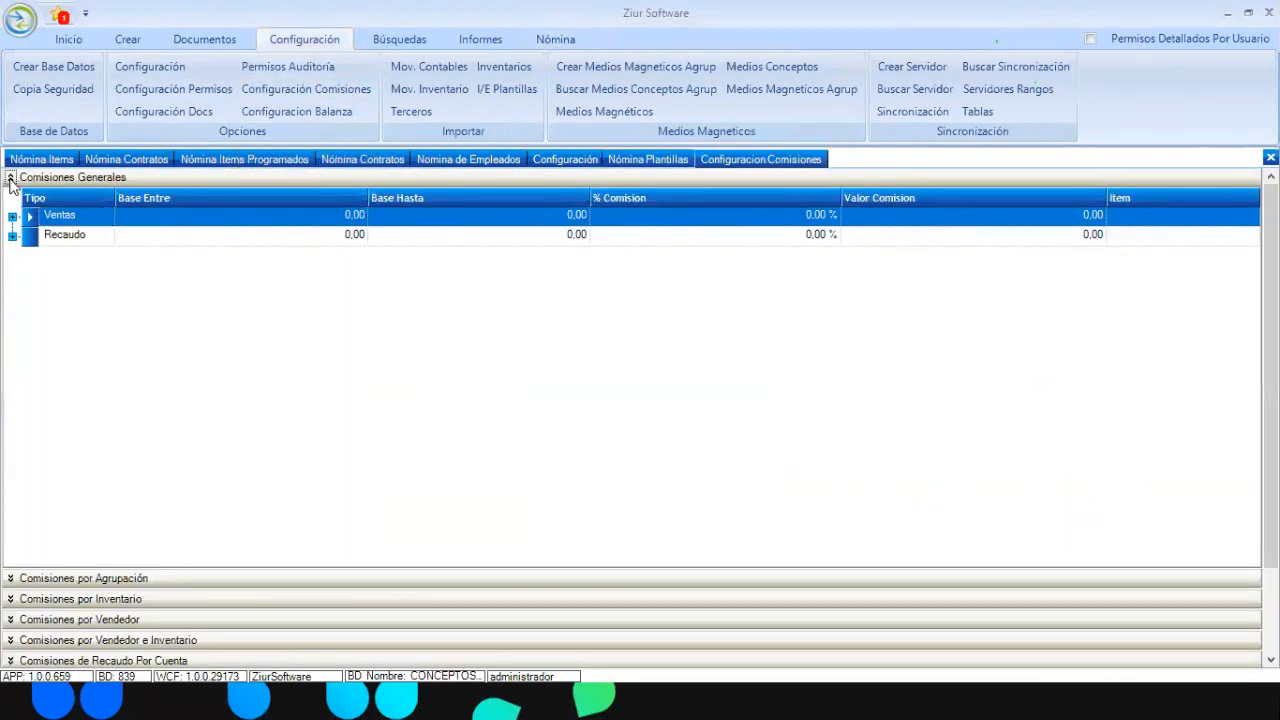
click(10, 178)
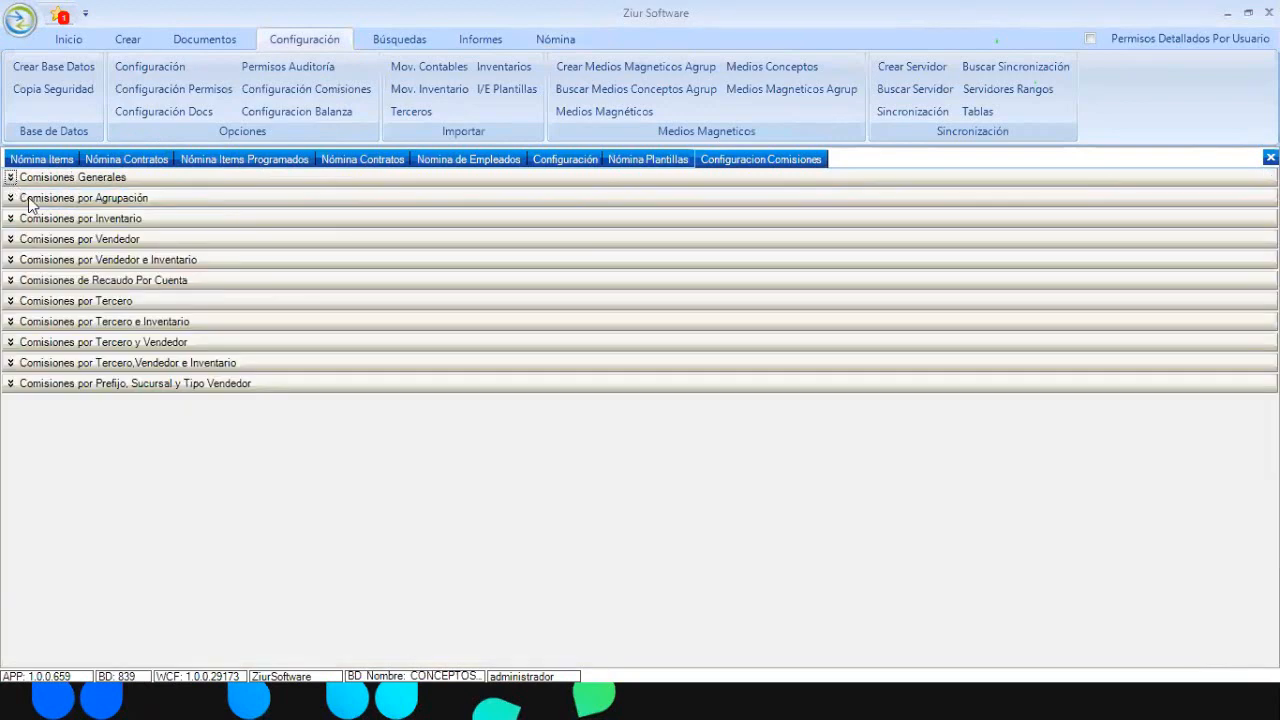
click(10, 178)
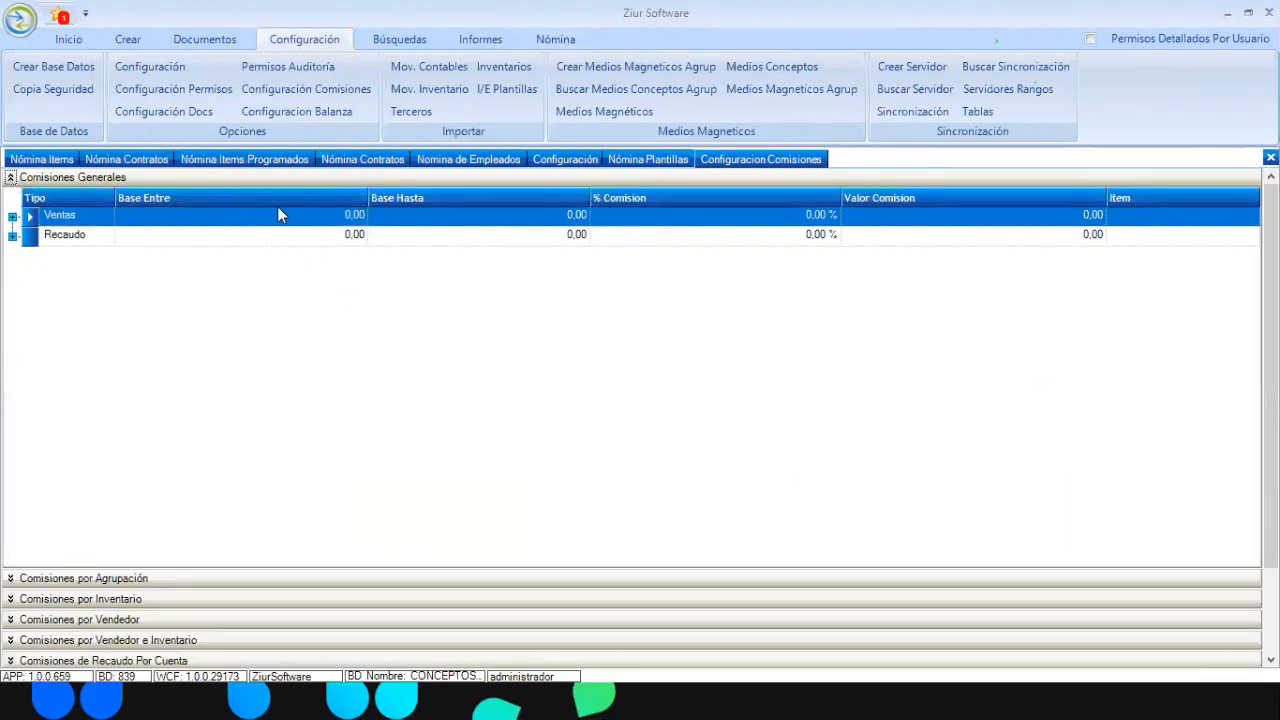
click(305, 215)
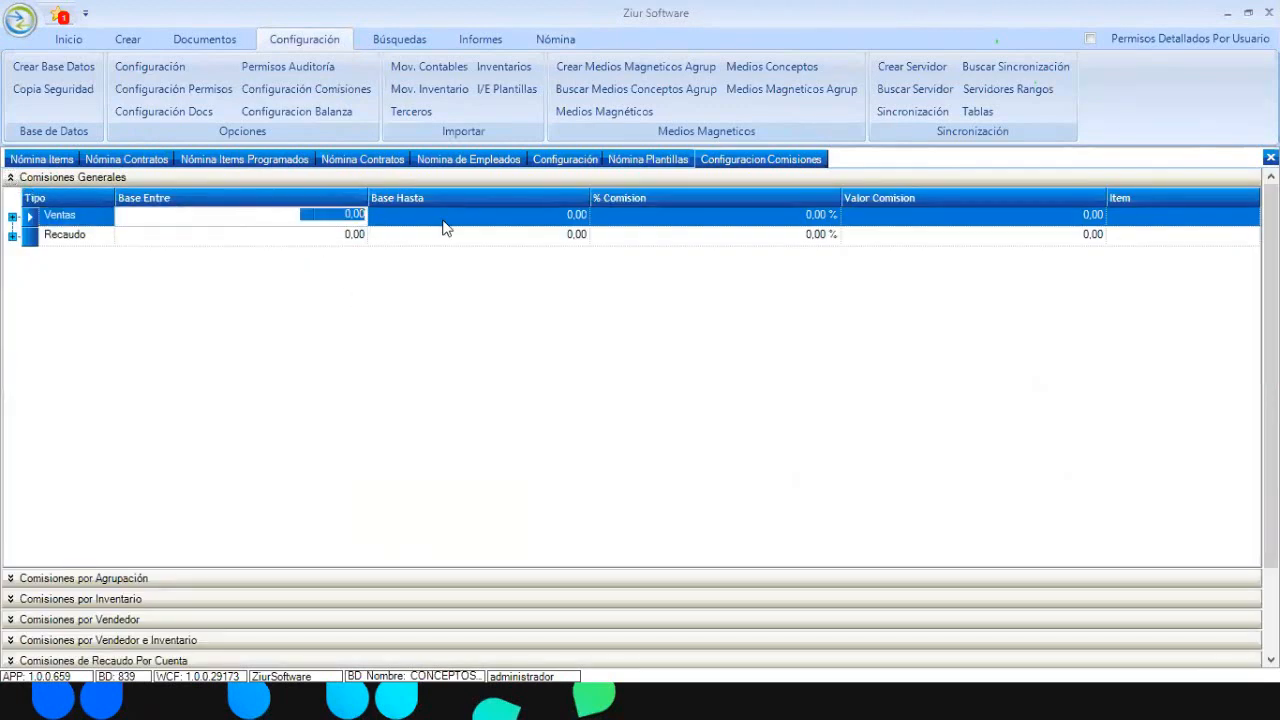
text(100000,)
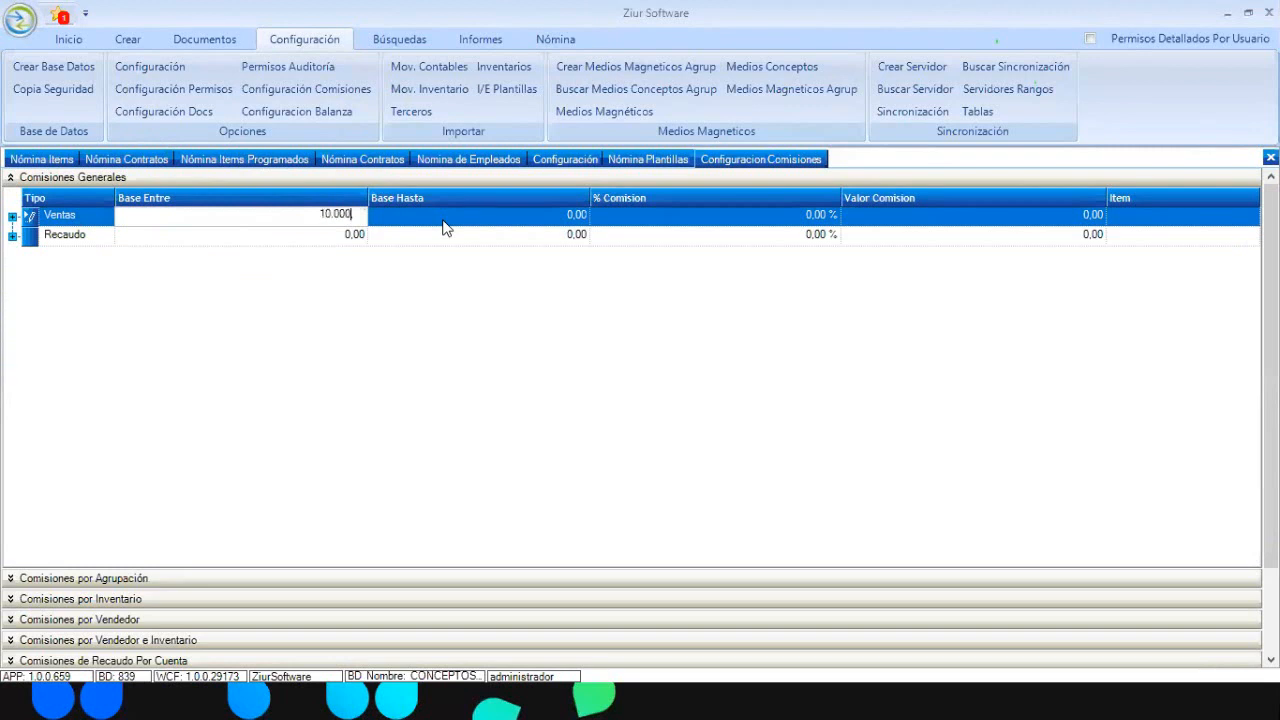
click(443, 218)
text(1000000)
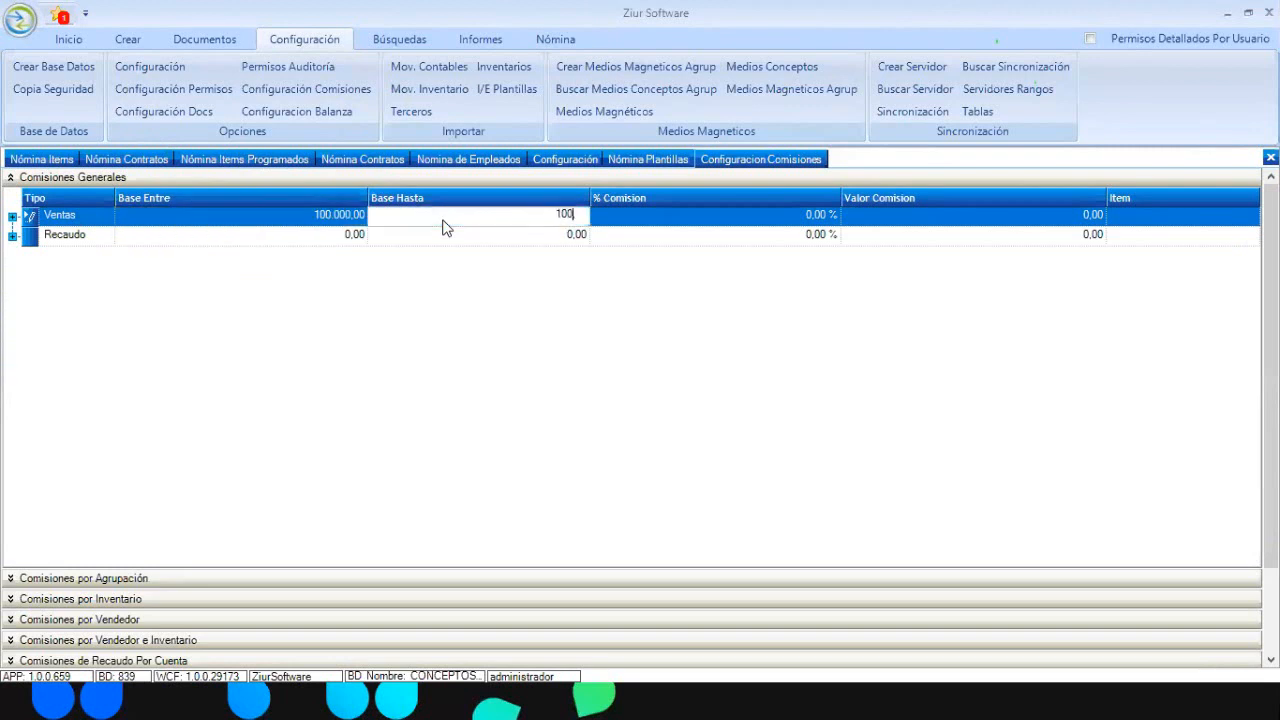
key(Tab)
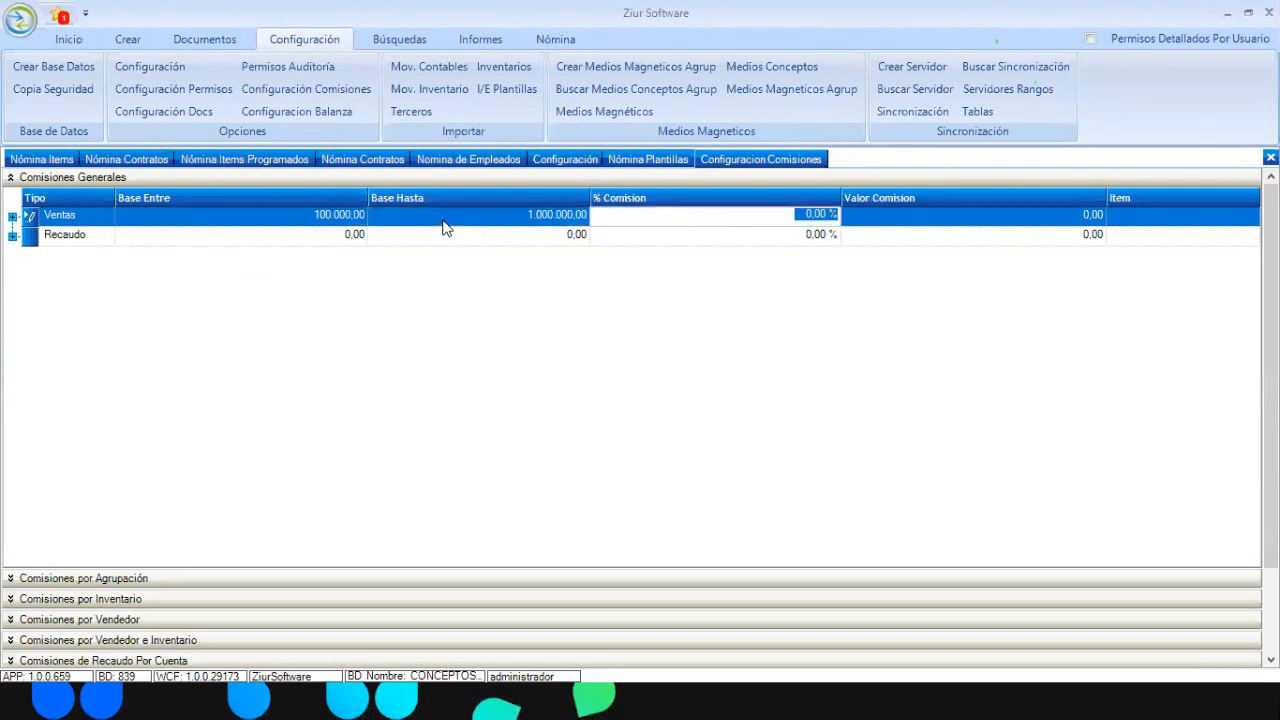
text(5)
key(Tab)
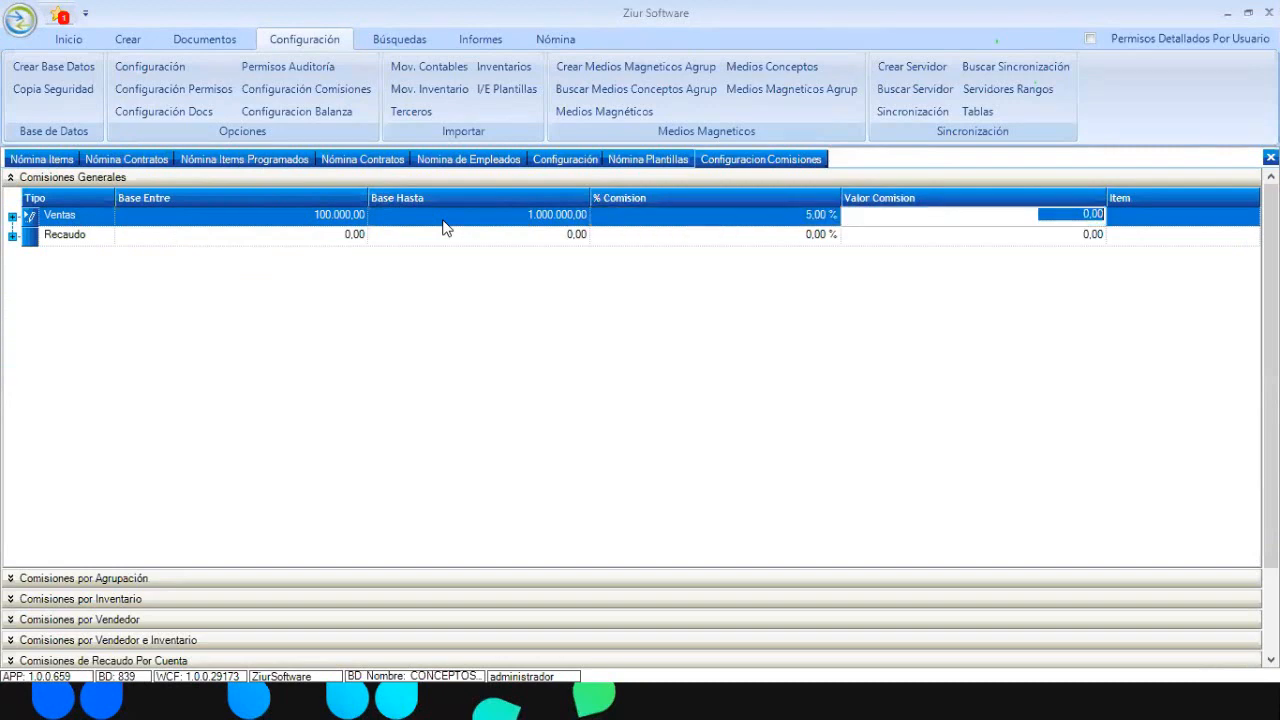
text(900000)
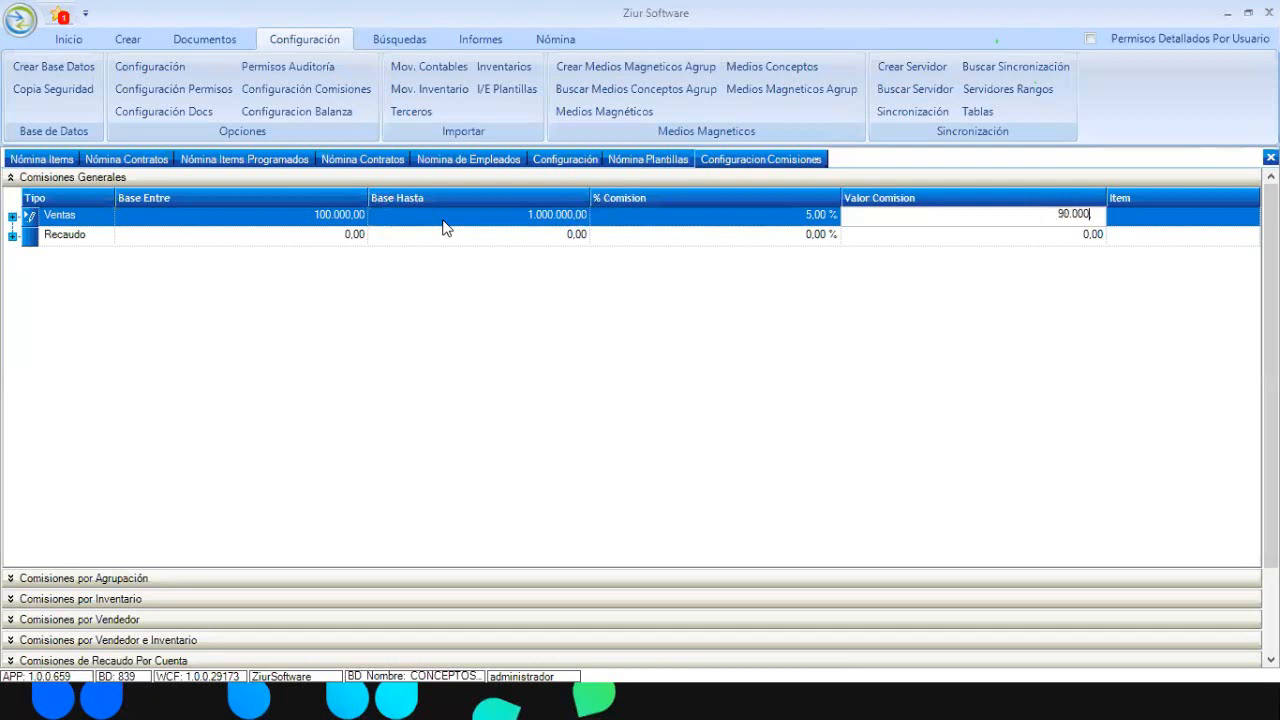
key(Tab)
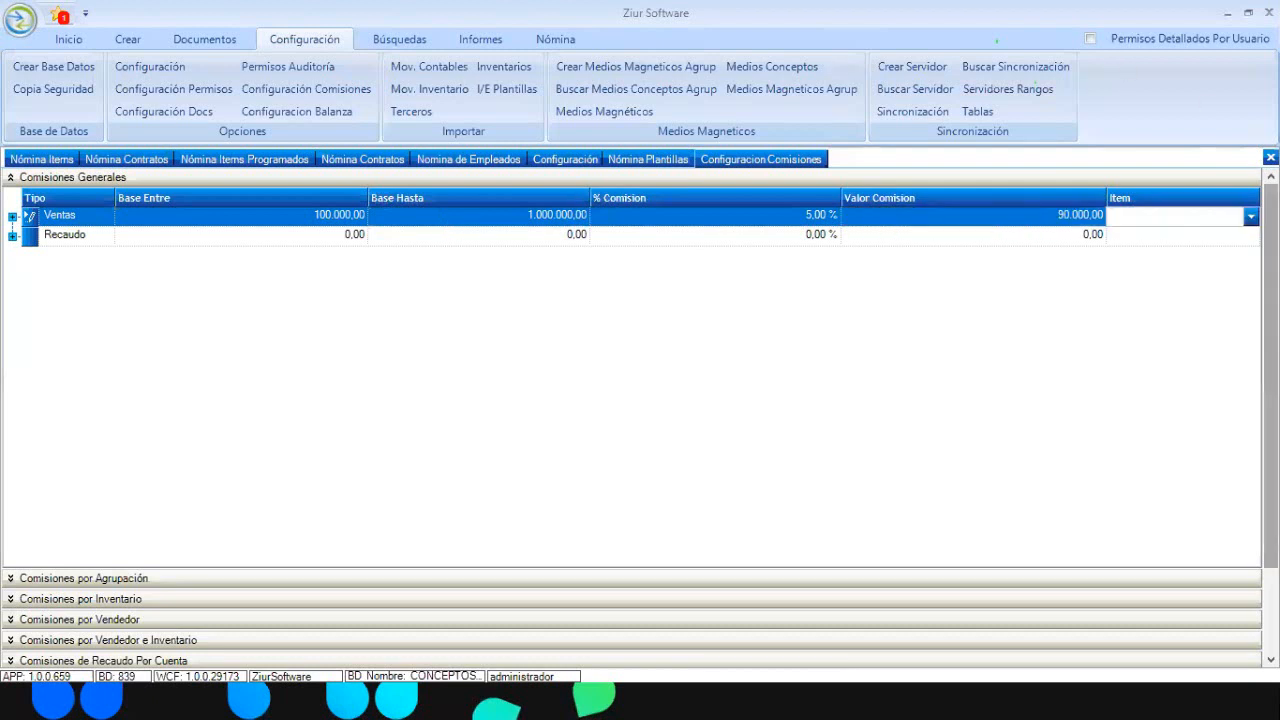
Assign the COMISIONES payroll item to the Ventas commission
key(alt+Down)
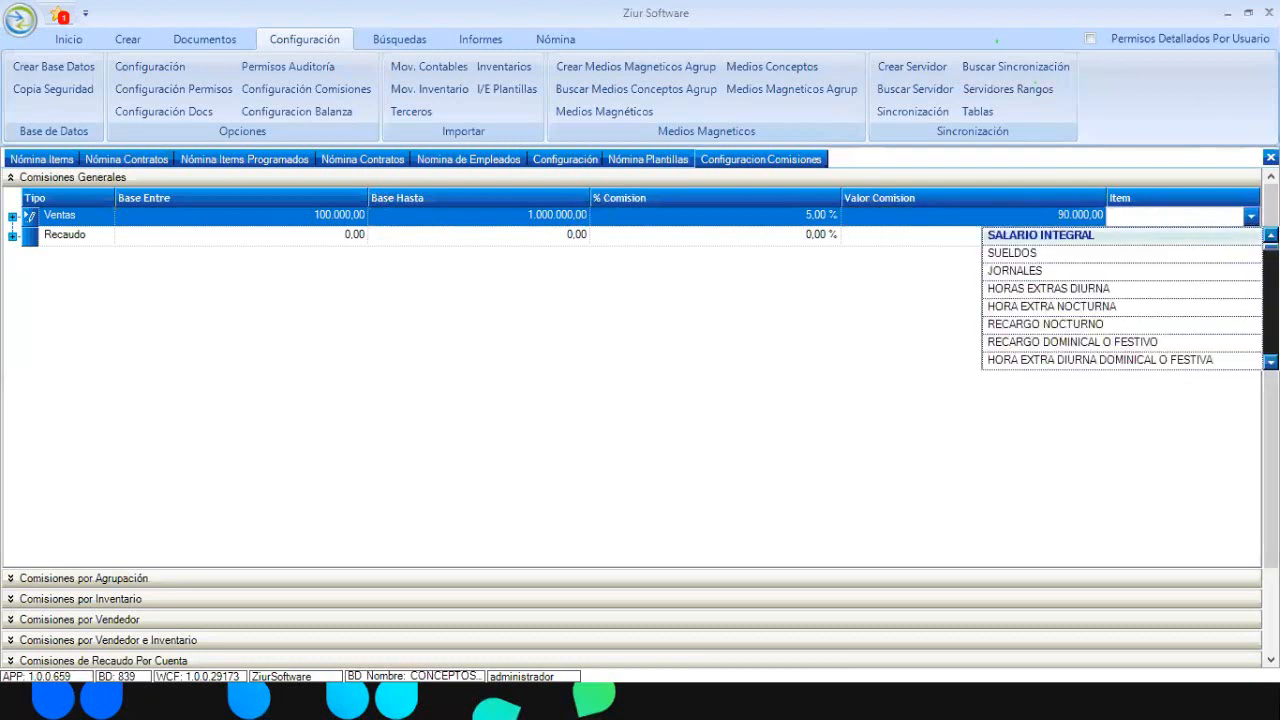
drag(1271, 246, 1271, 260)
drag(1271, 261, 1271, 258)
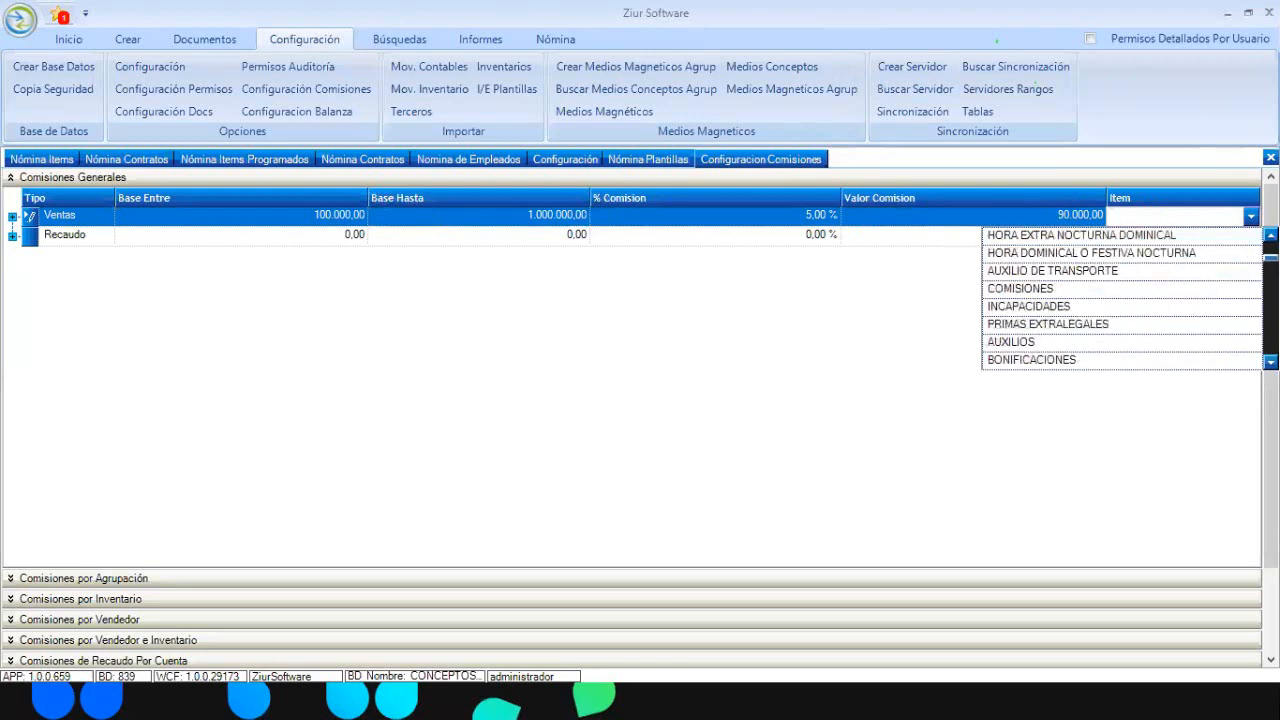
click(1032, 290)
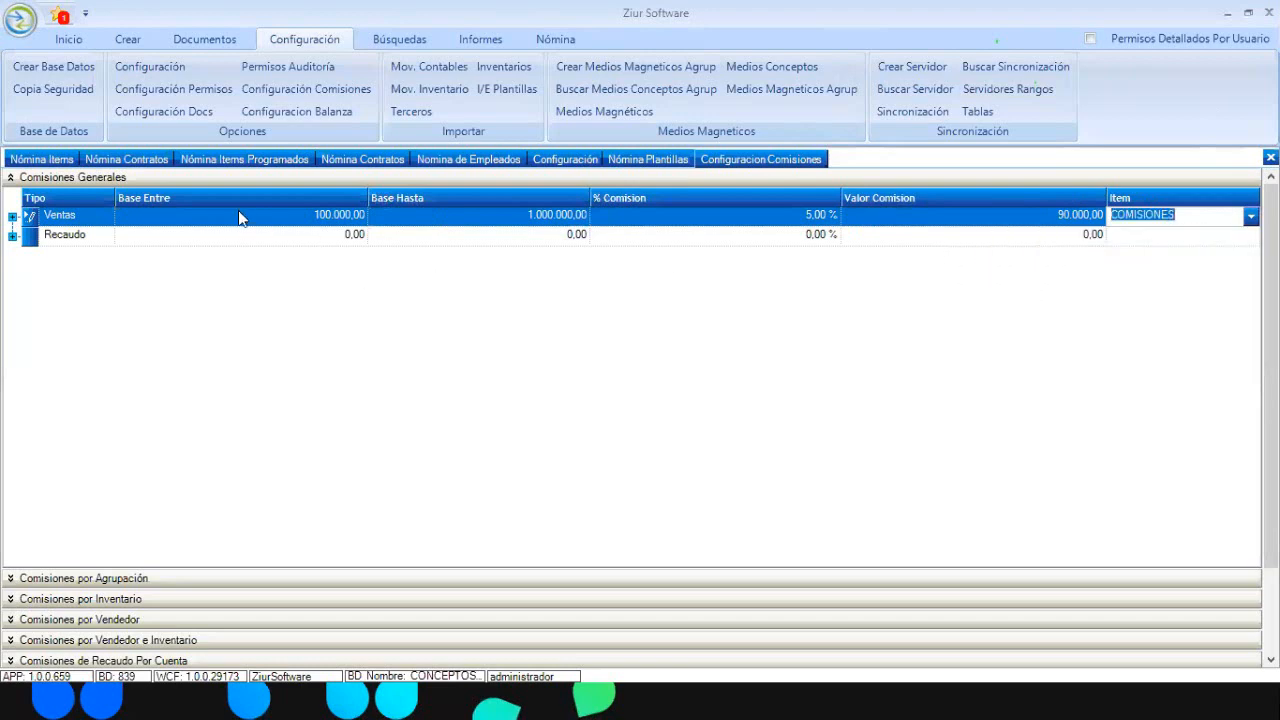
click(313, 234)
click(313, 234)
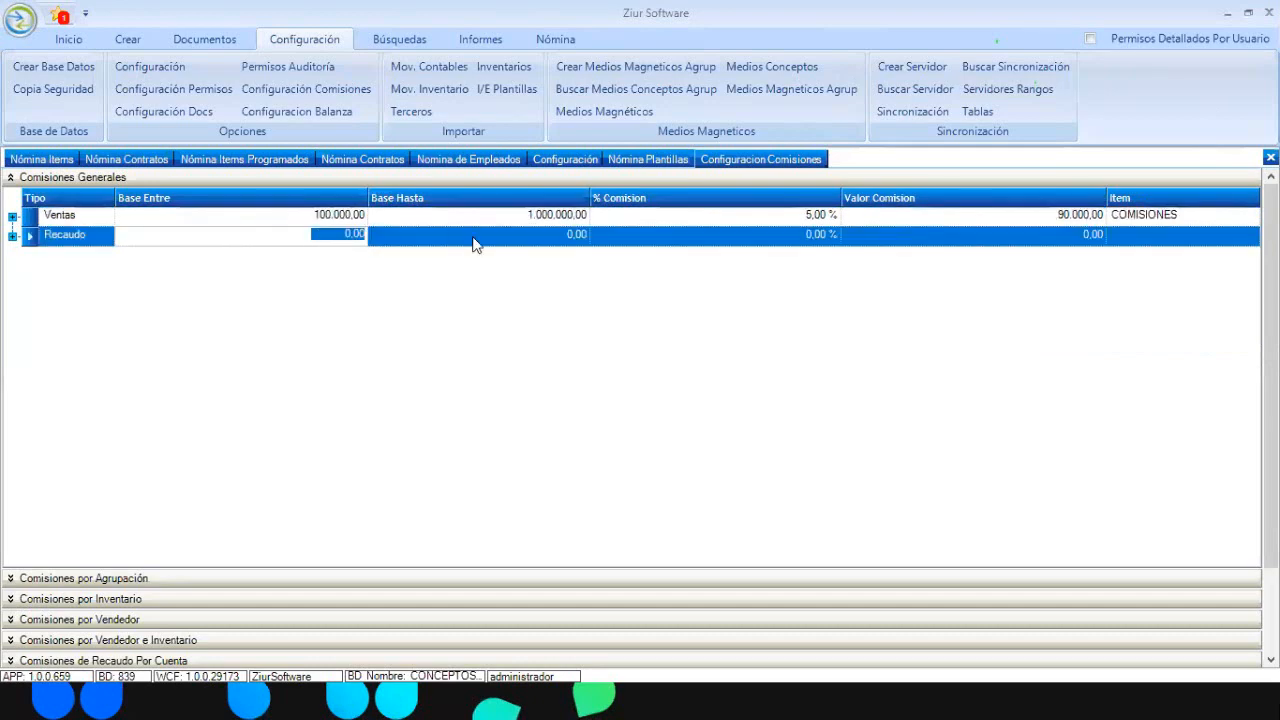
Browse the general and per-salesperson commission sections, then return to the employee payroll document
click(10, 177)
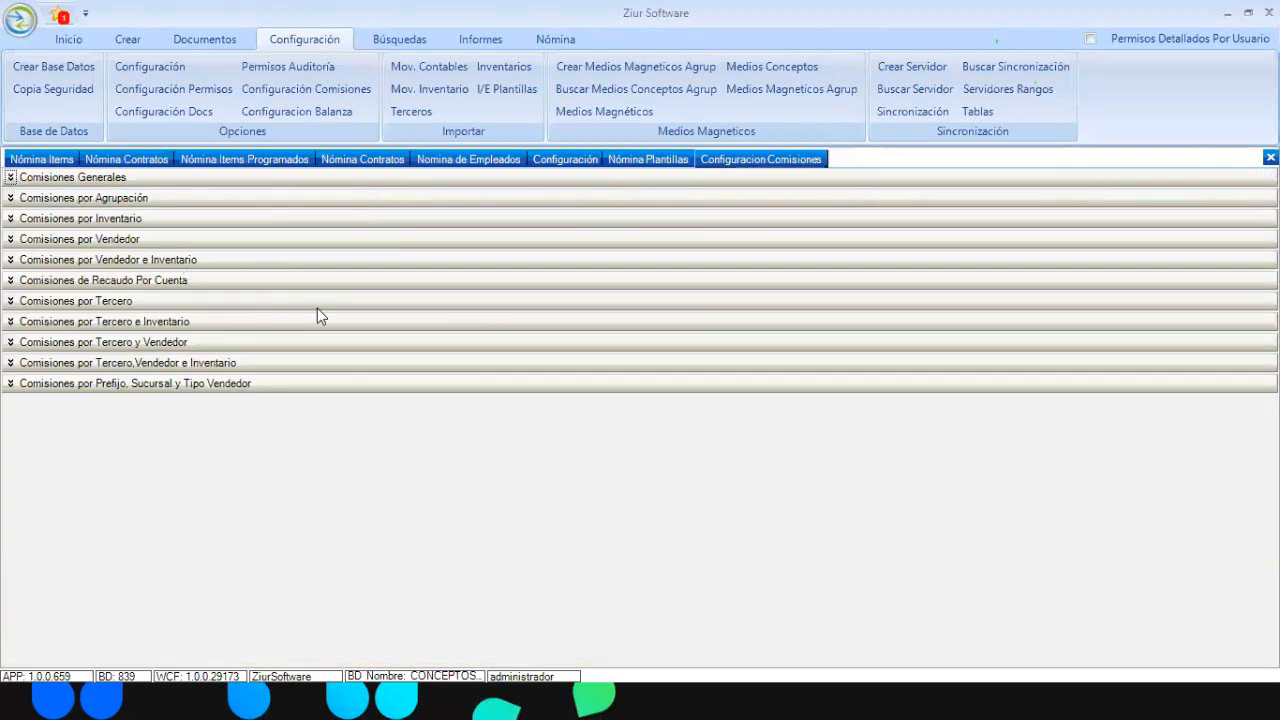
click(10, 177)
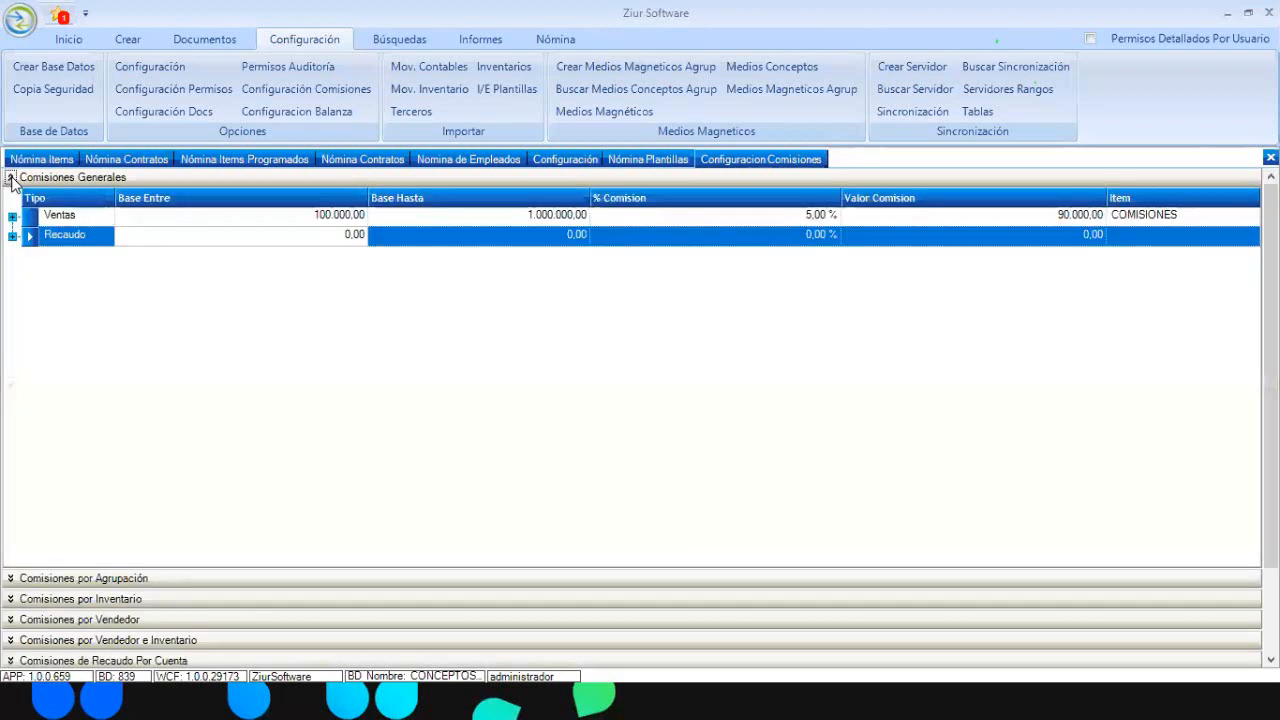
click(10, 178)
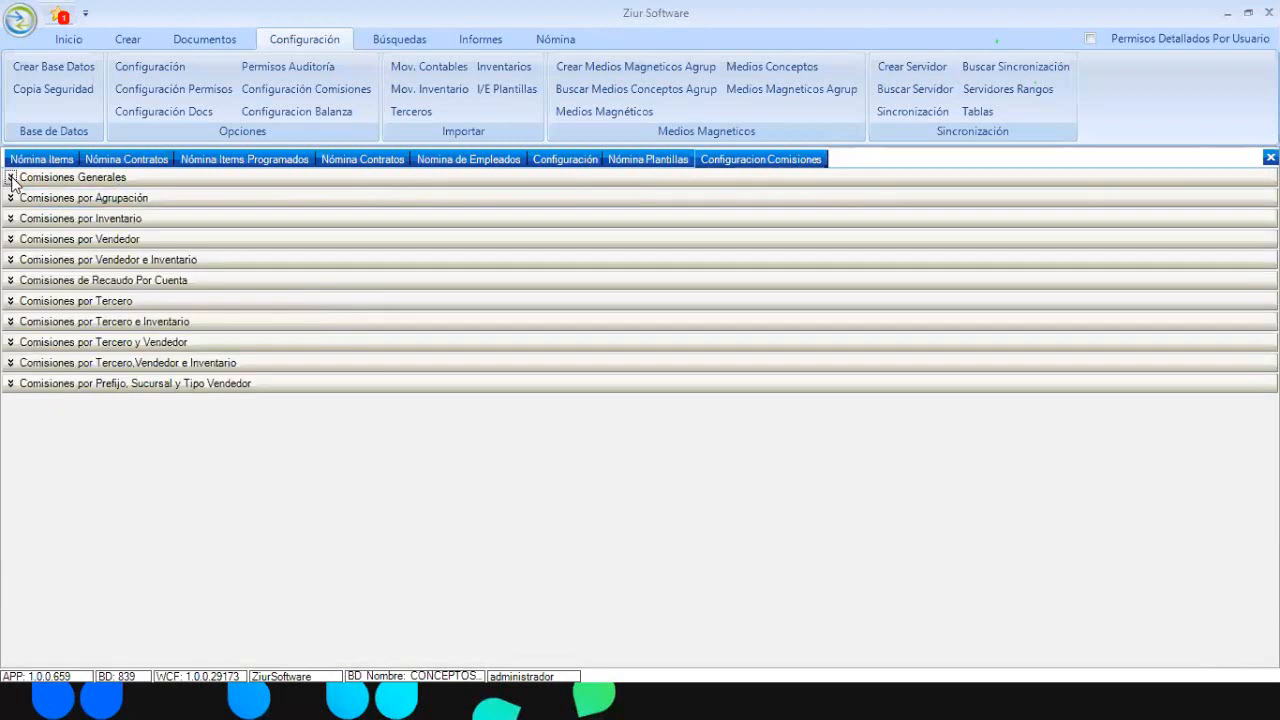
click(10, 240)
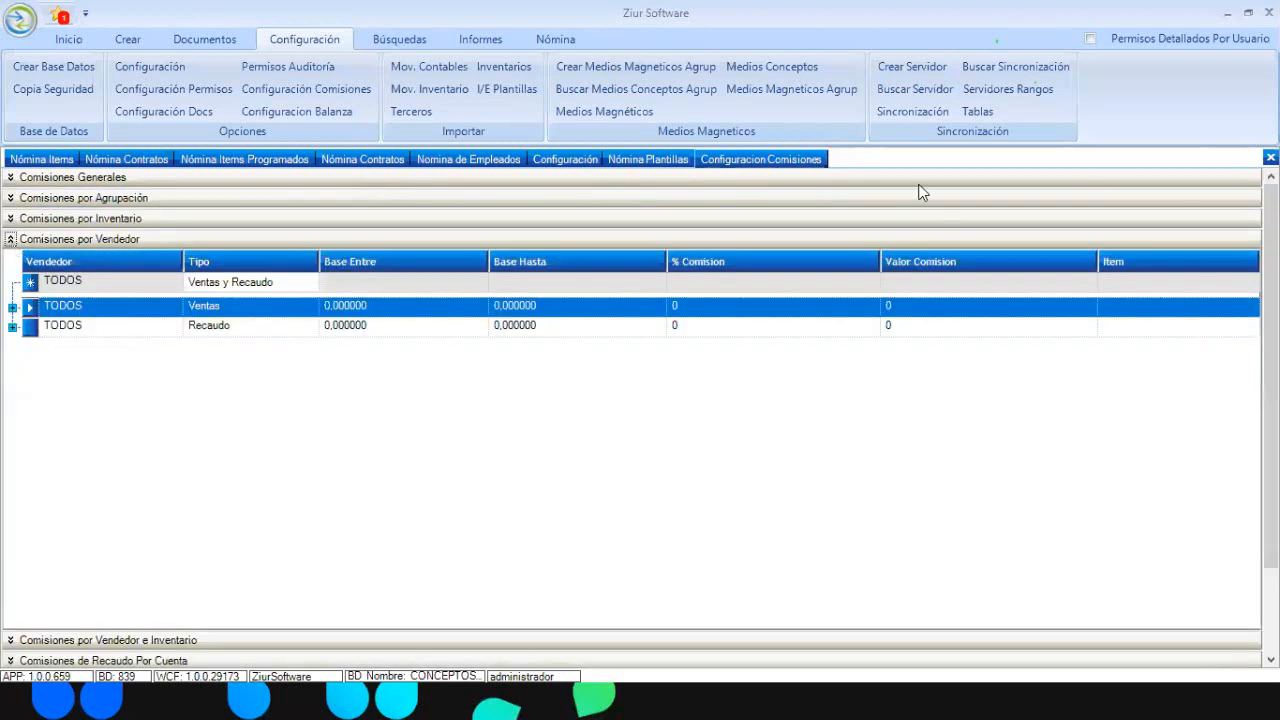
click(11, 240)
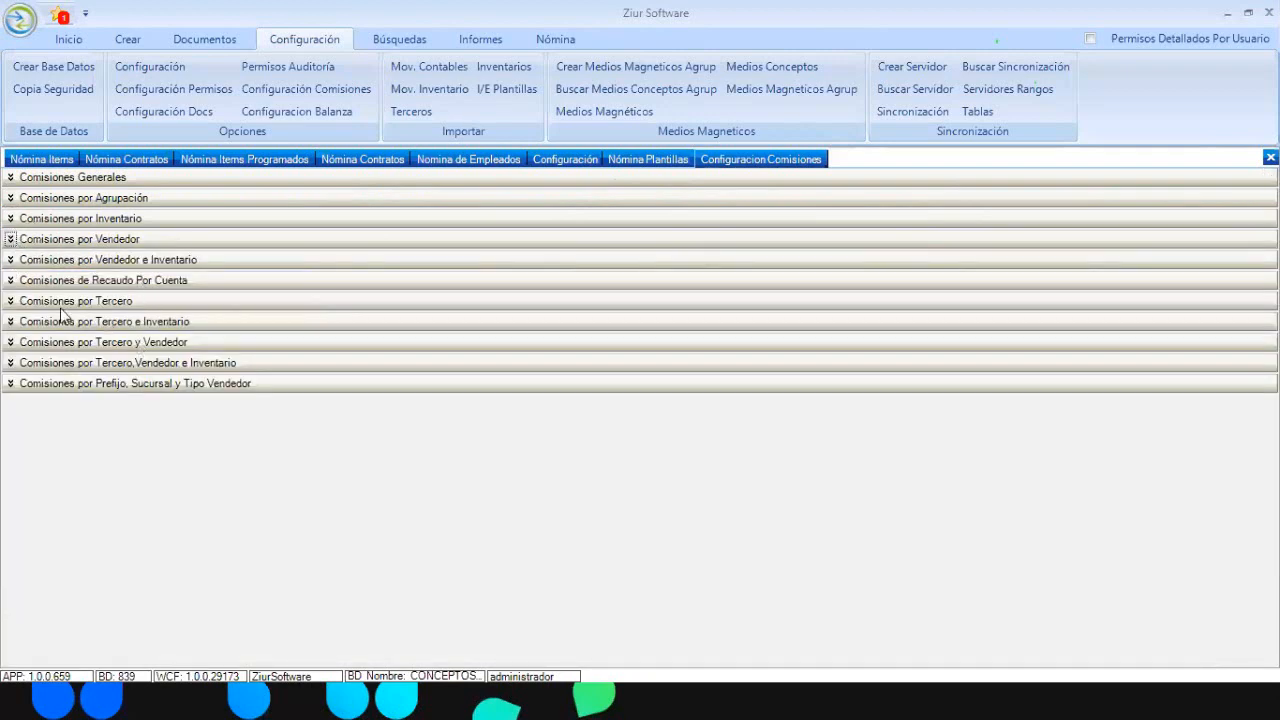
click(10, 240)
click(1183, 285)
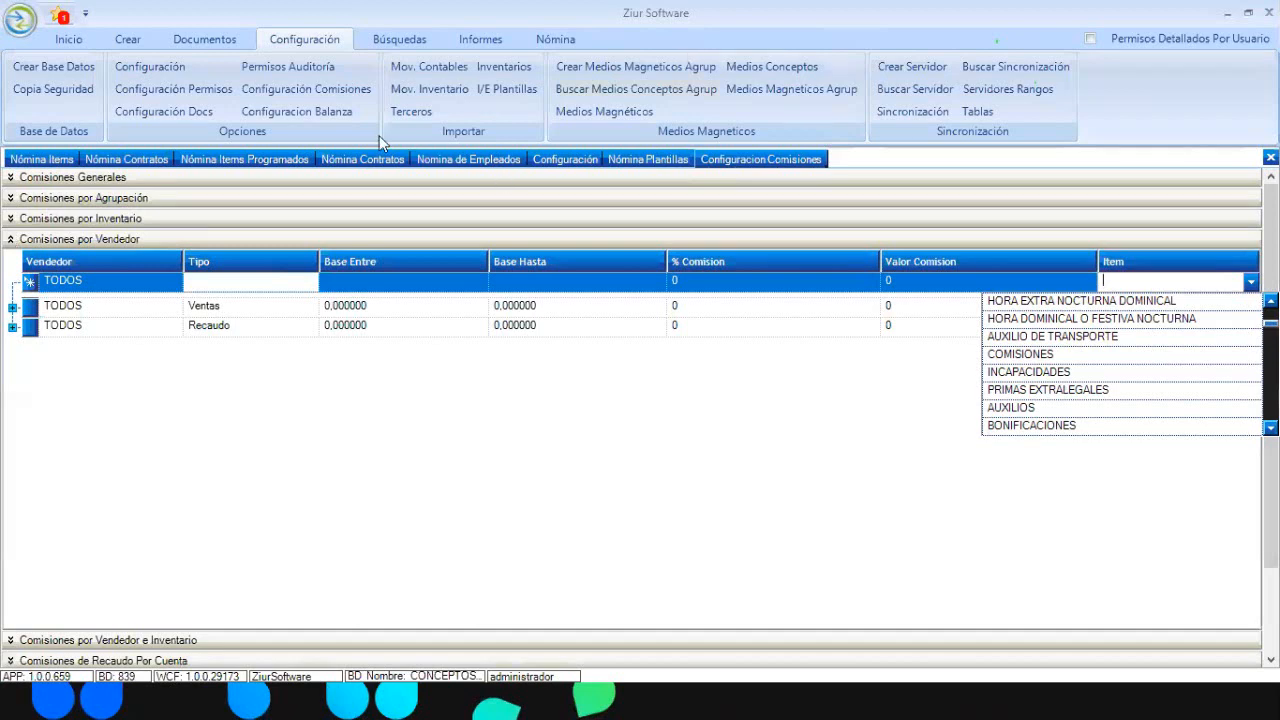
click(477, 165)
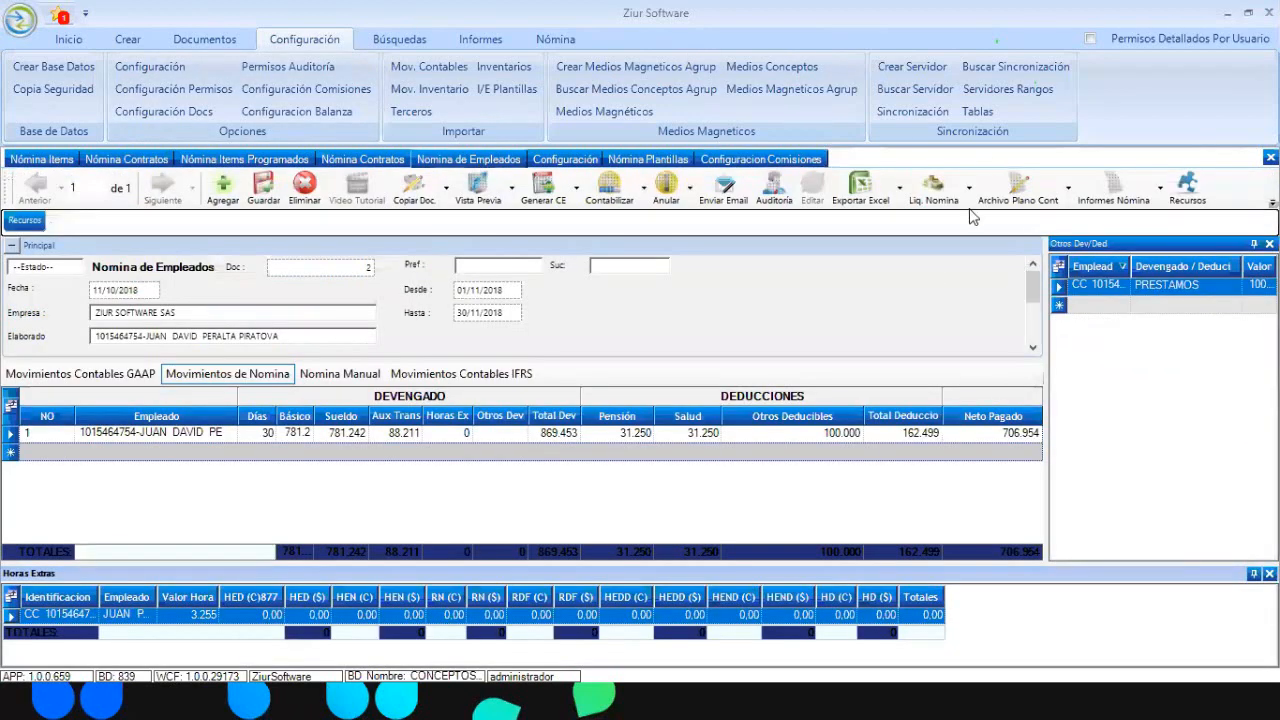
Check the Liq. Nomina options without choosing, then return to the PLANTILLA ZIUR template items
click(968, 188)
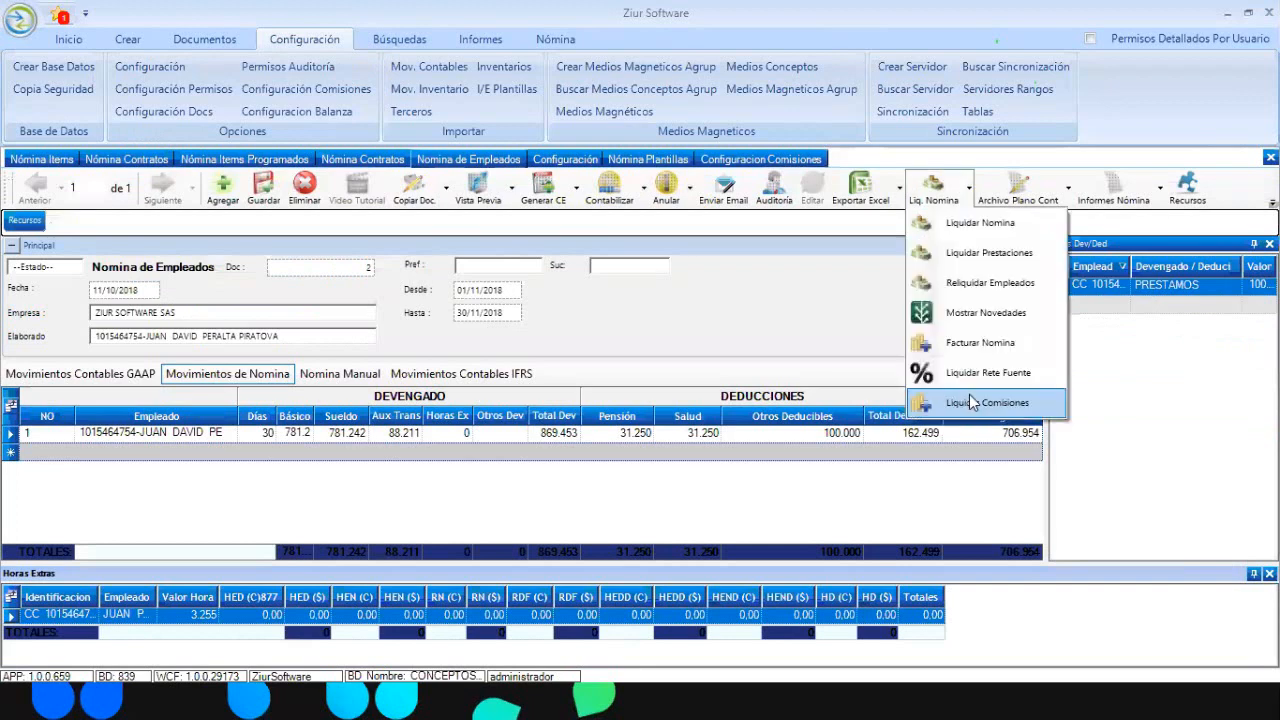
click(940, 95)
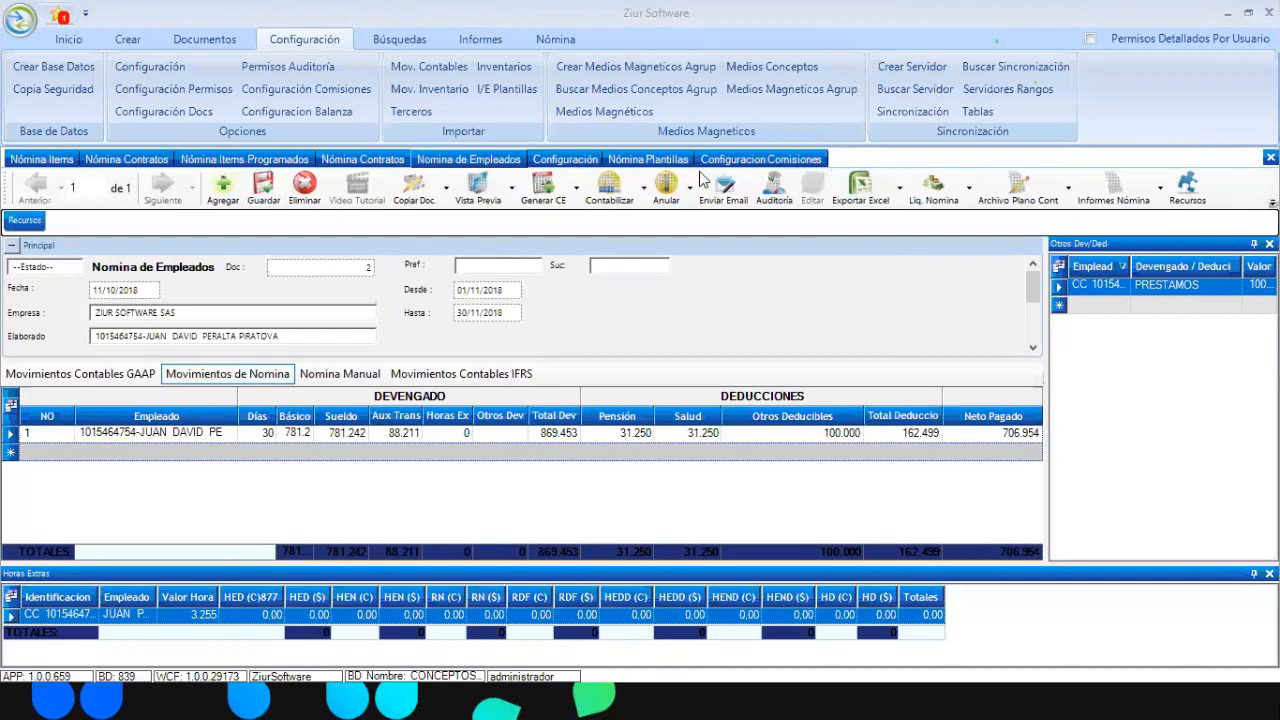
click(628, 159)
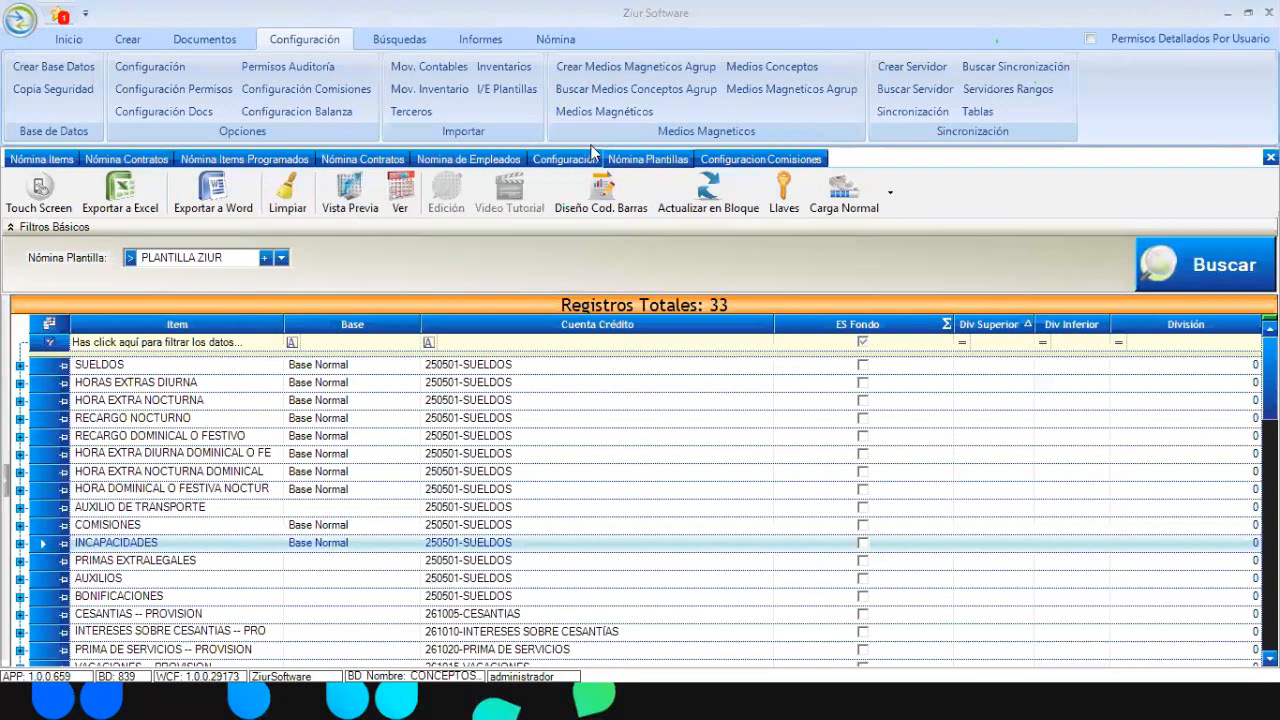
Add a payroll template named SALARIO INTEGRAL, copied from the Normal template
click(562, 162)
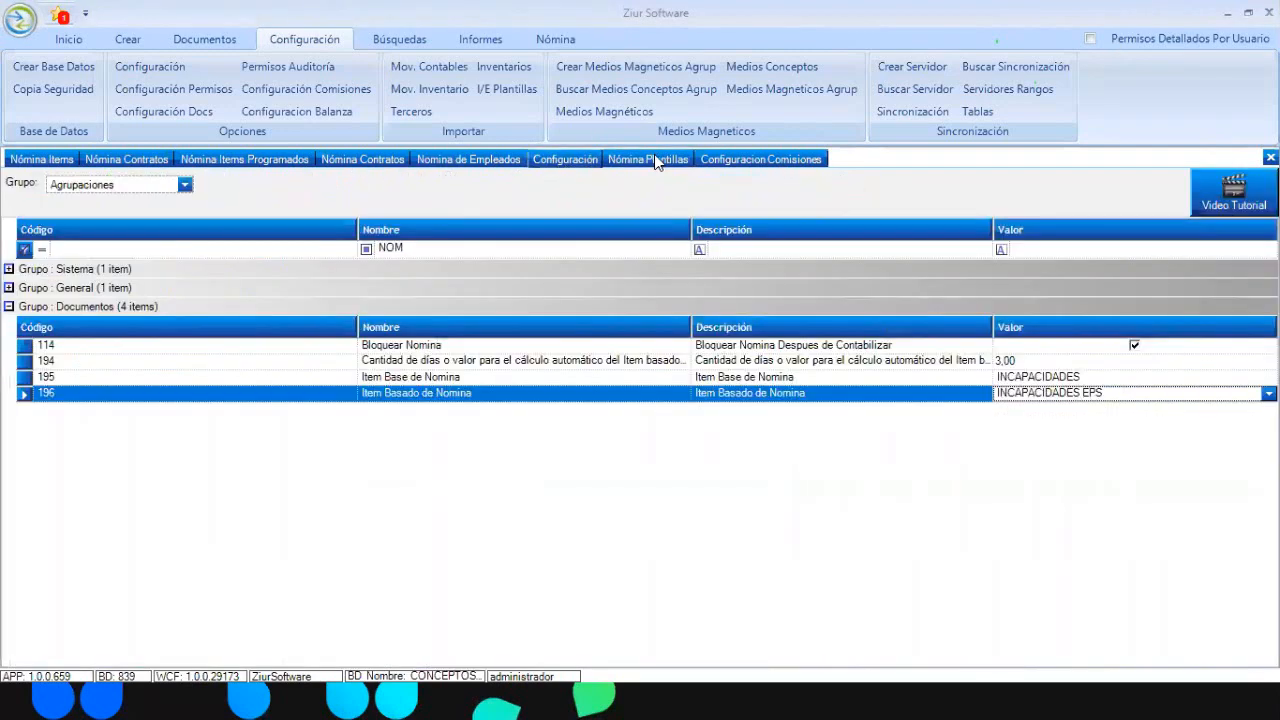
click(654, 160)
click(266, 257)
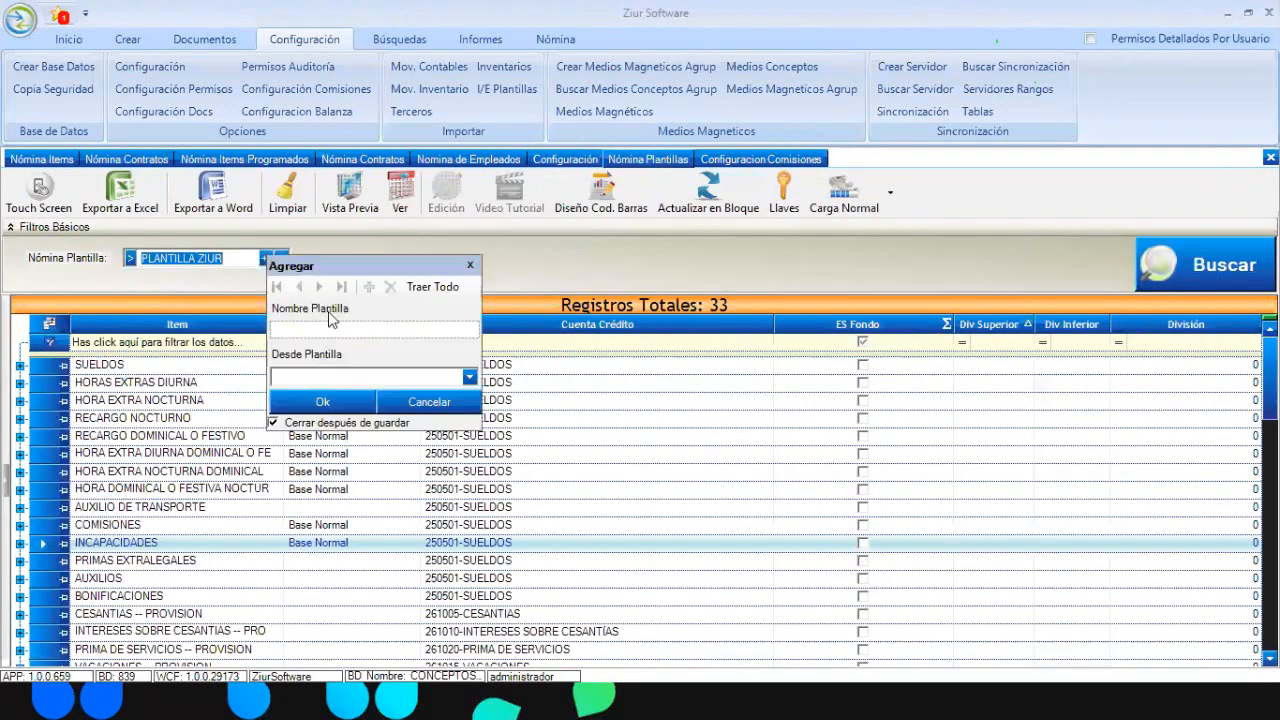
text(SALARIO INTEGRAL)
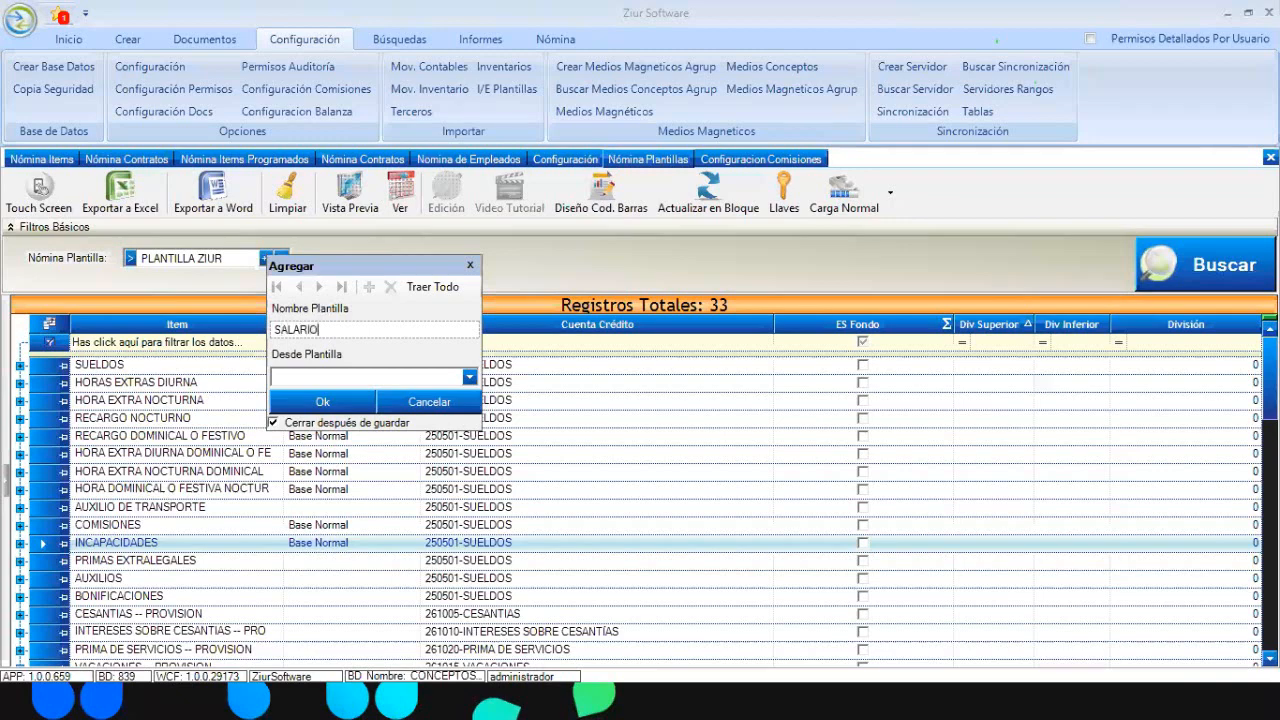
click(469, 378)
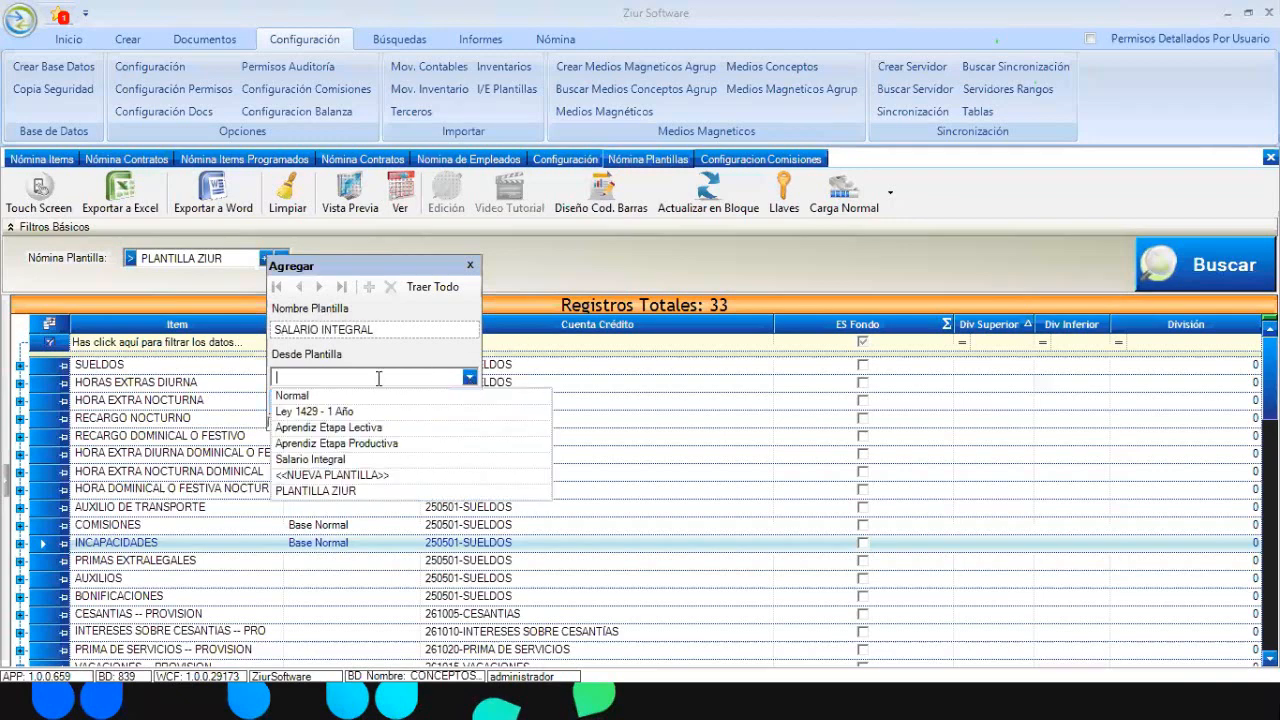
click(355, 397)
click(351, 403)
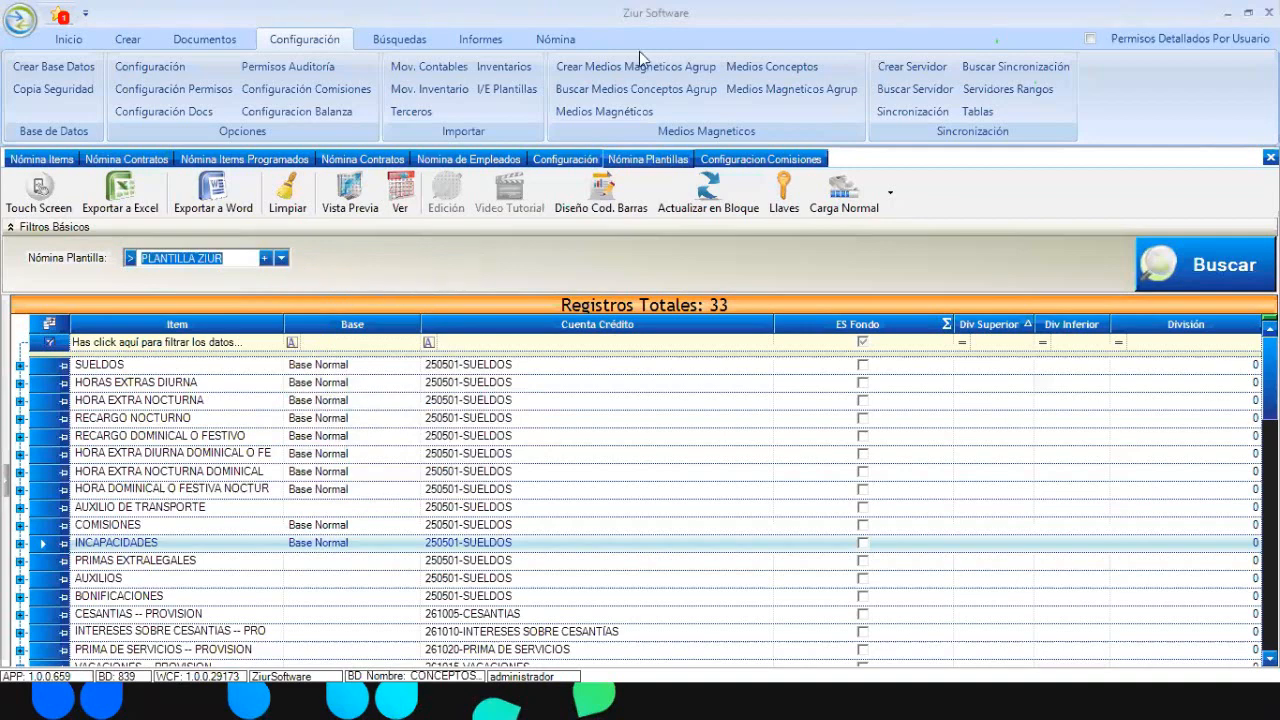
click(548, 38)
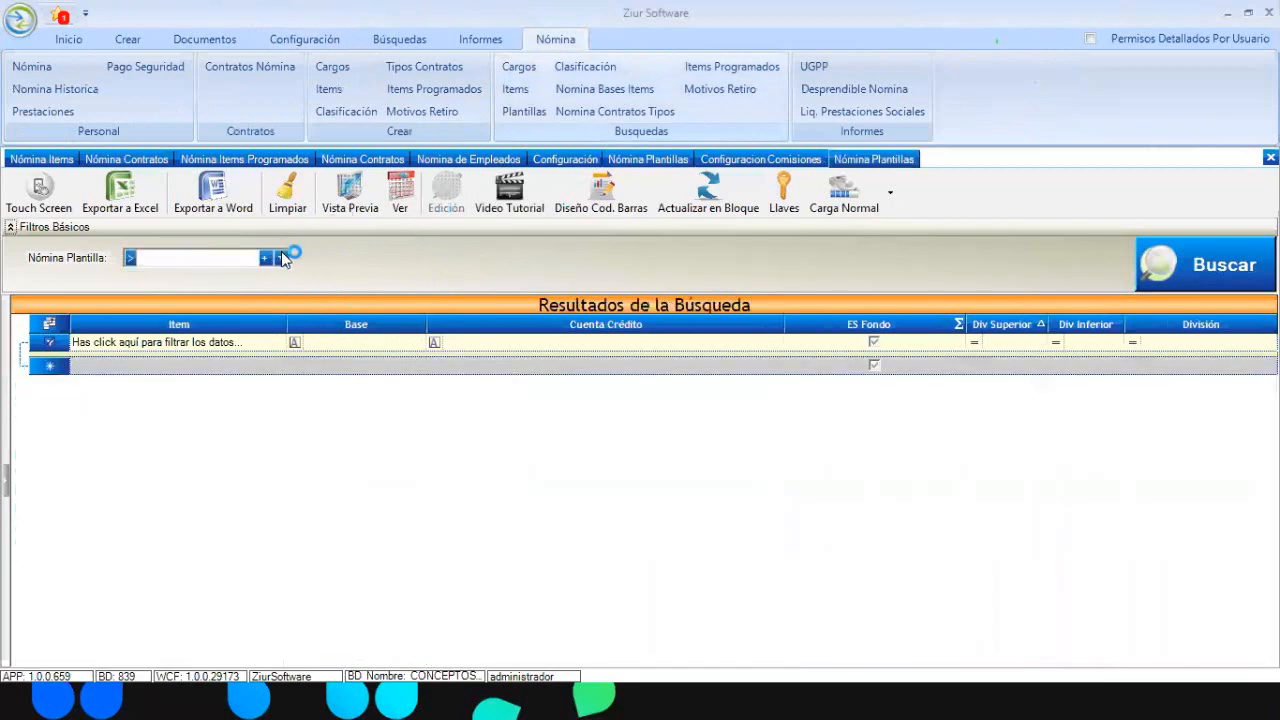
Load SALARIO INTEGRAL's items and delete the seven overtime and night/holiday surcharge rows
click(281, 258)
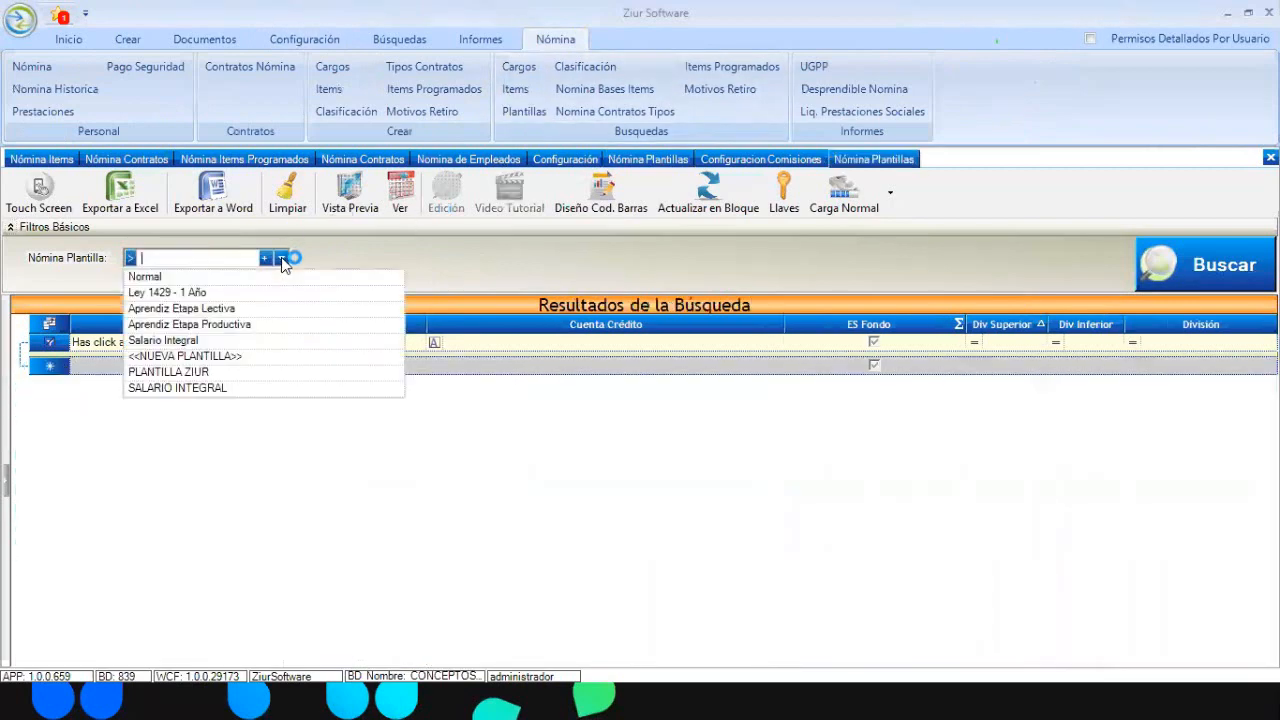
click(203, 389)
click(1160, 258)
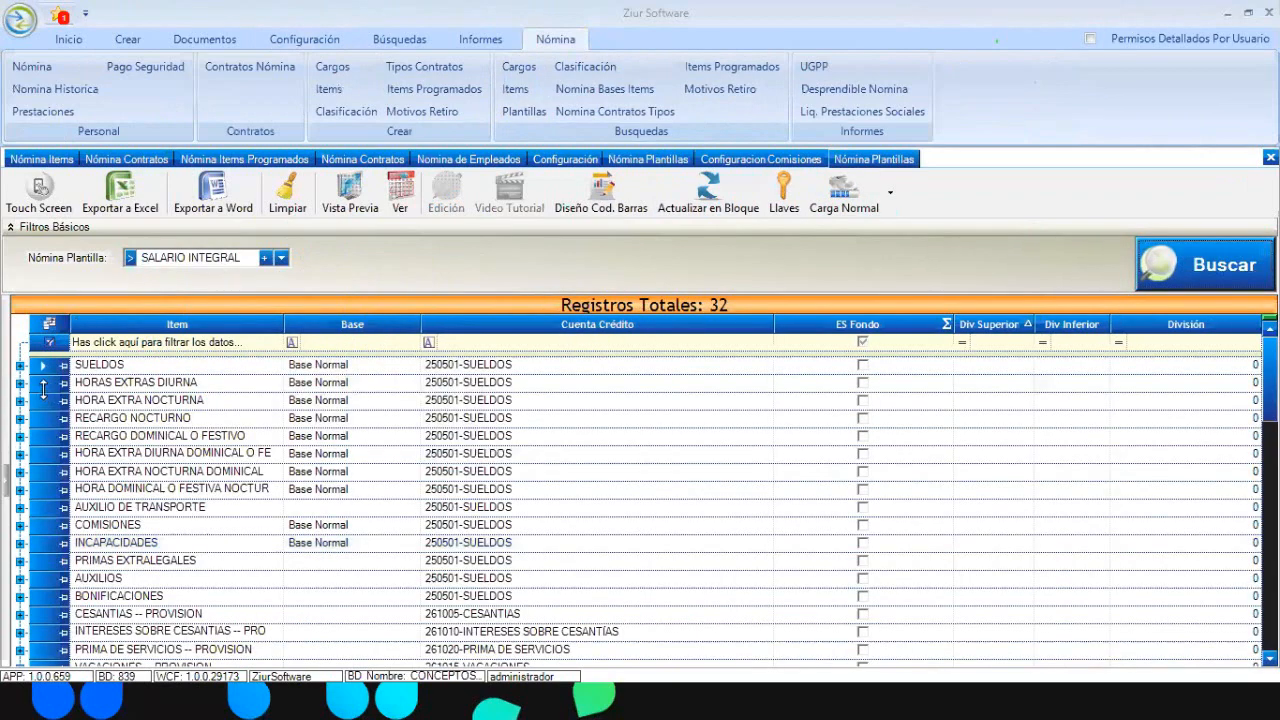
drag(43, 388, 51, 491)
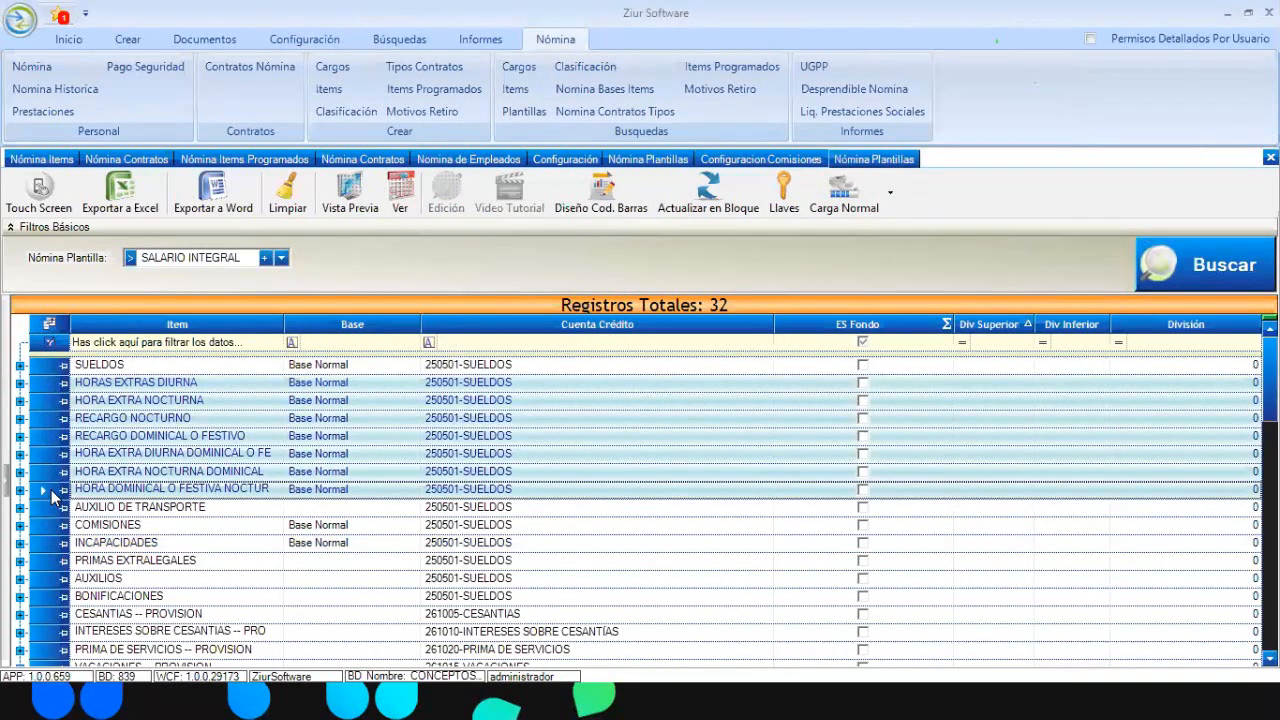
key(Delete)
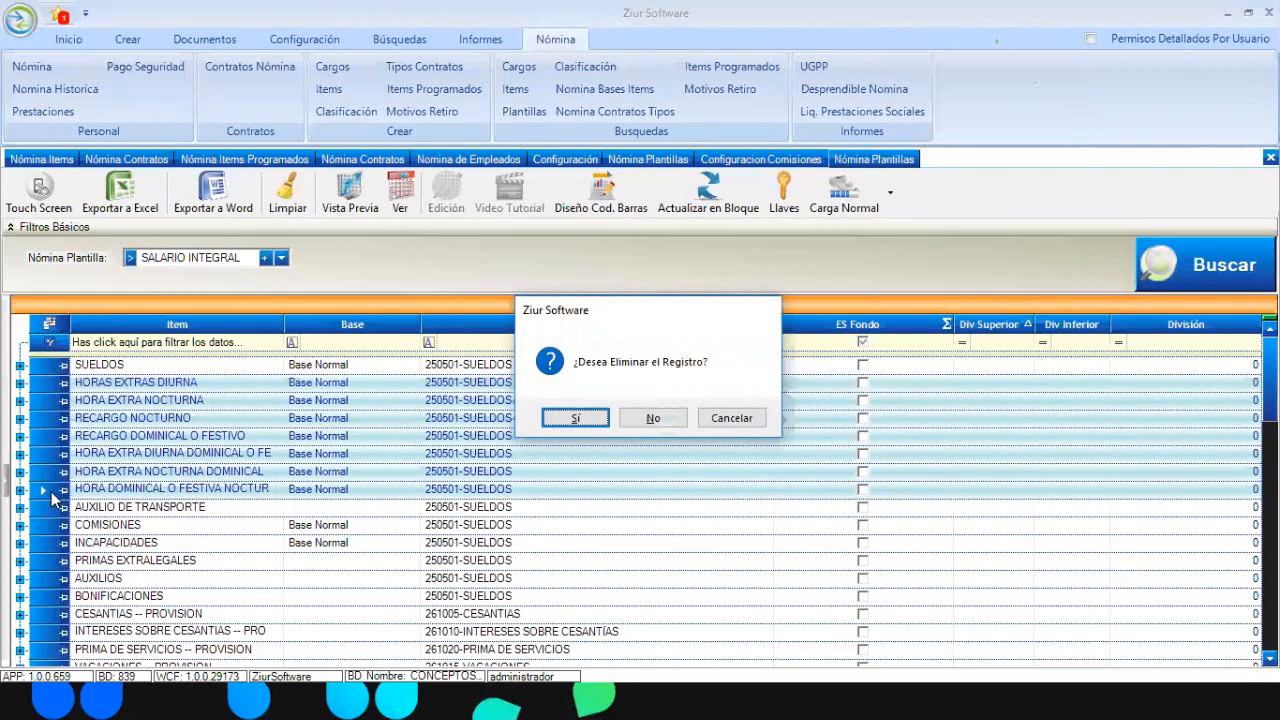
key(Return)
click(418, 368)
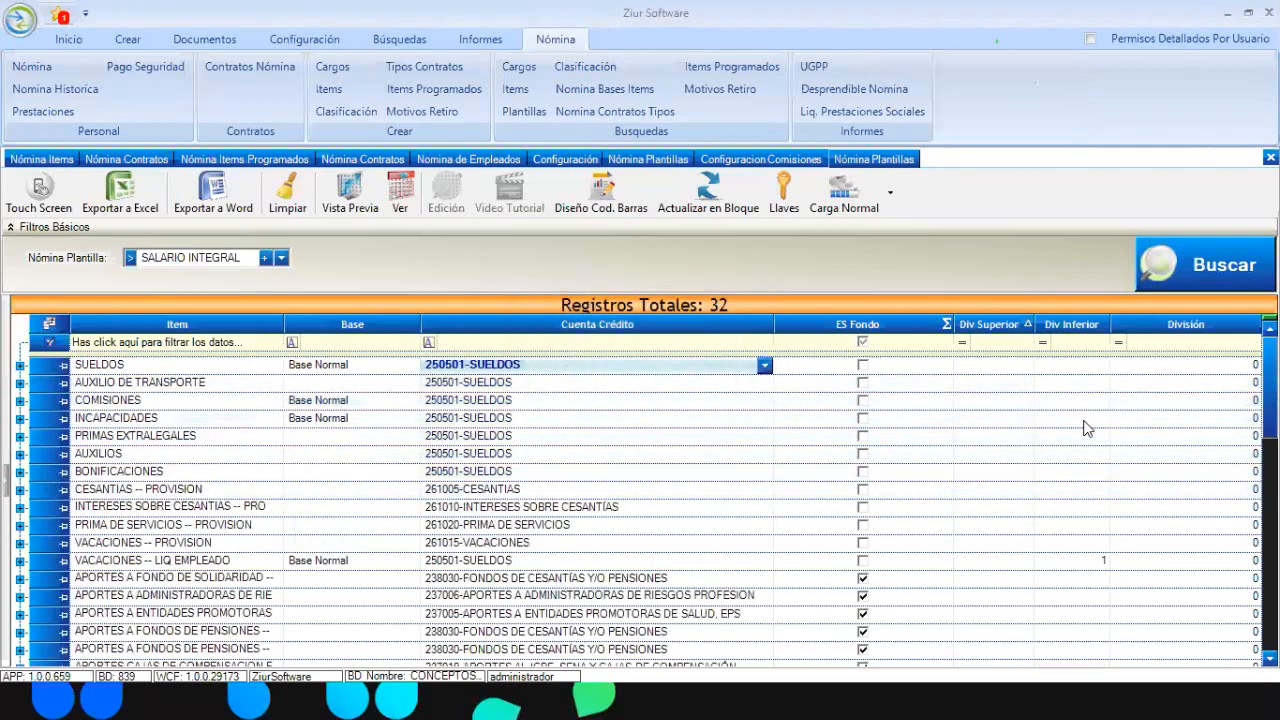
scroll(1068, 398, down, 3)
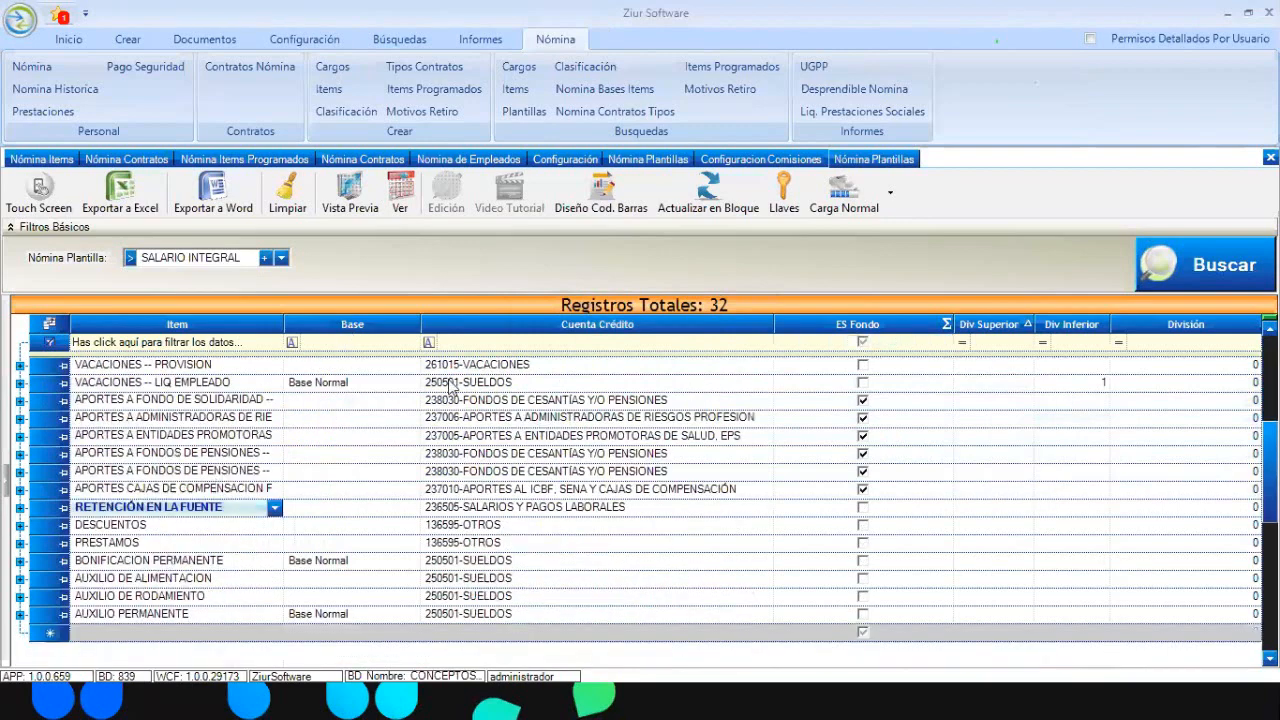
From the VACACIONES -- LIQ EMPLEADO base cell, add base BASE S.I copied from Base Normal
click(395, 386)
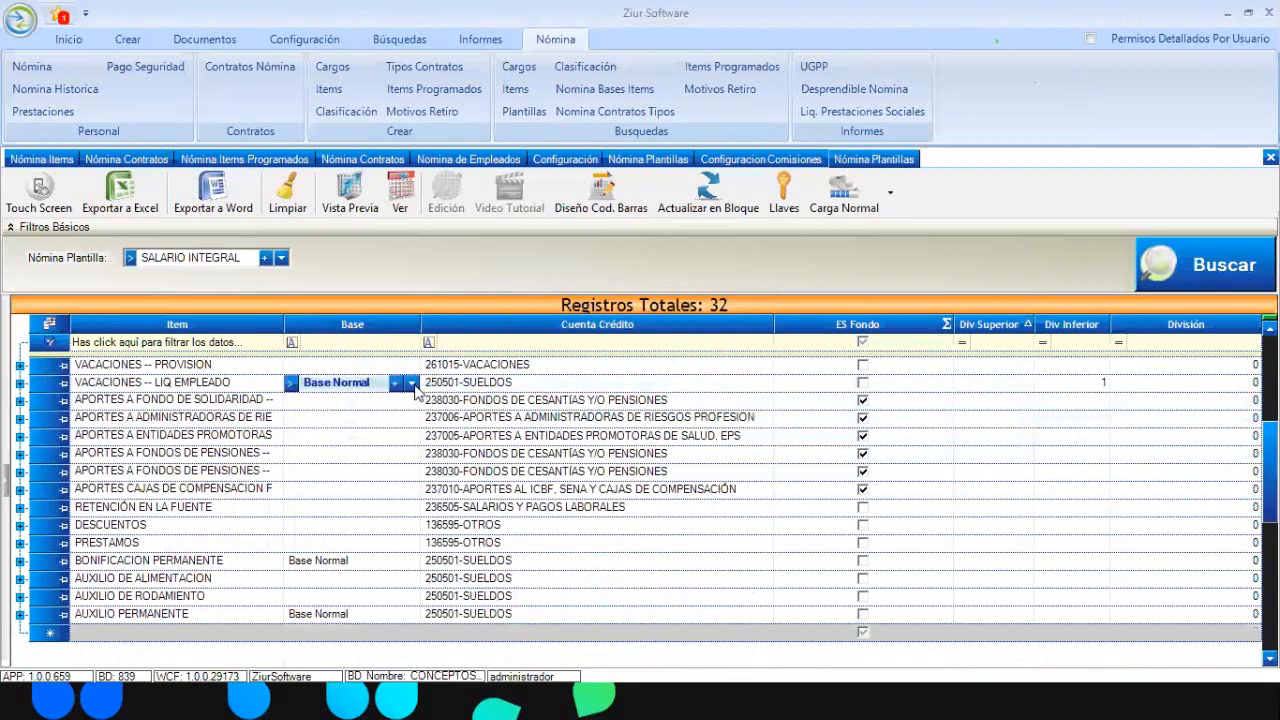
click(411, 384)
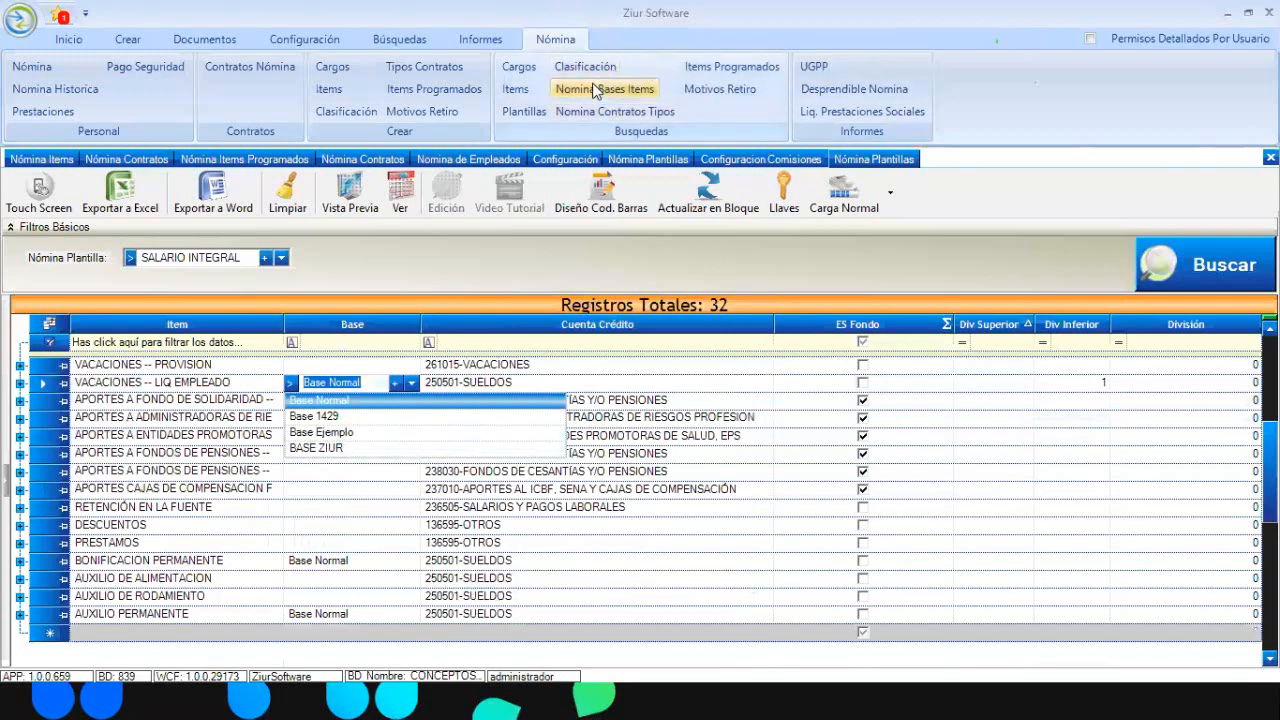
click(394, 386)
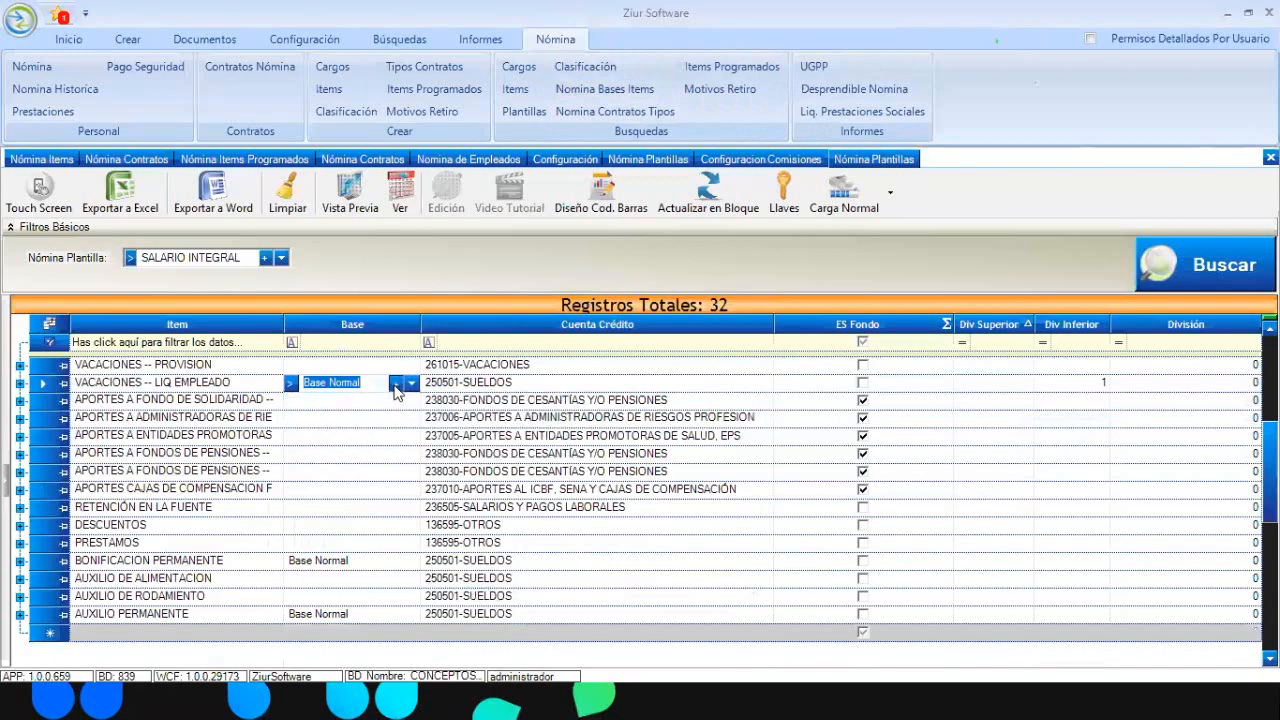
click(396, 385)
text(BAS)
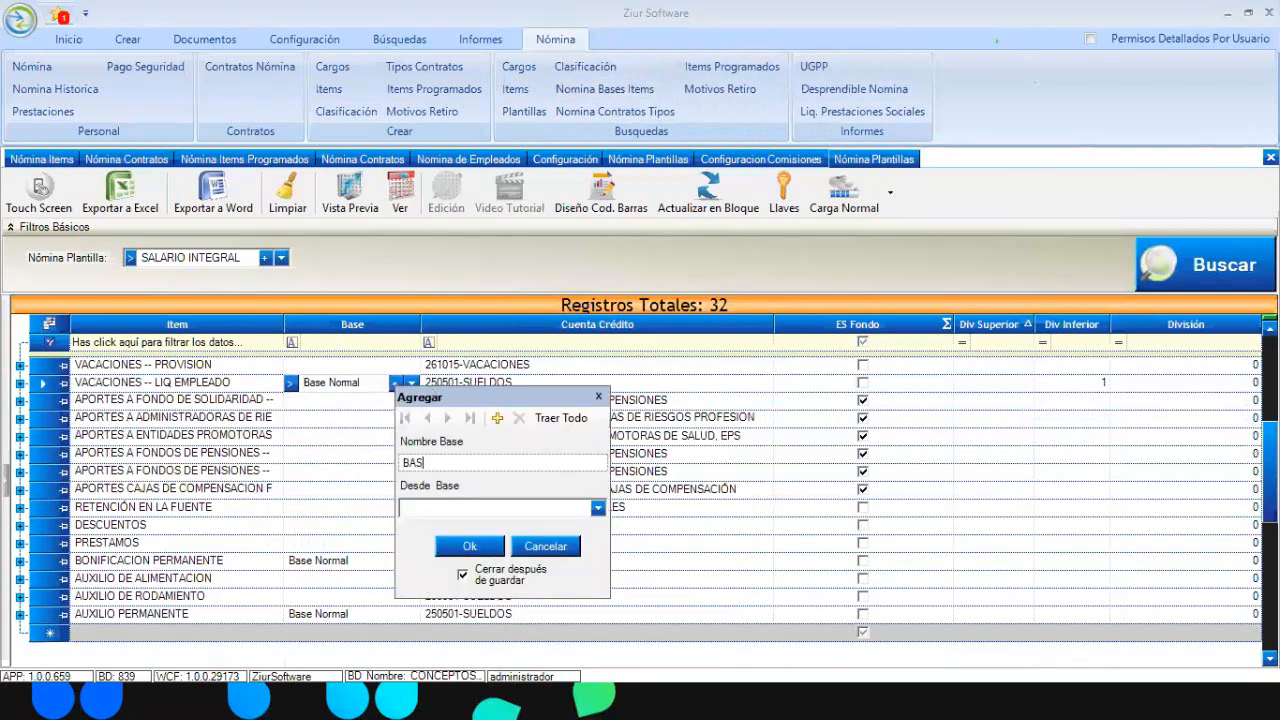
text(E S.I)
click(597, 509)
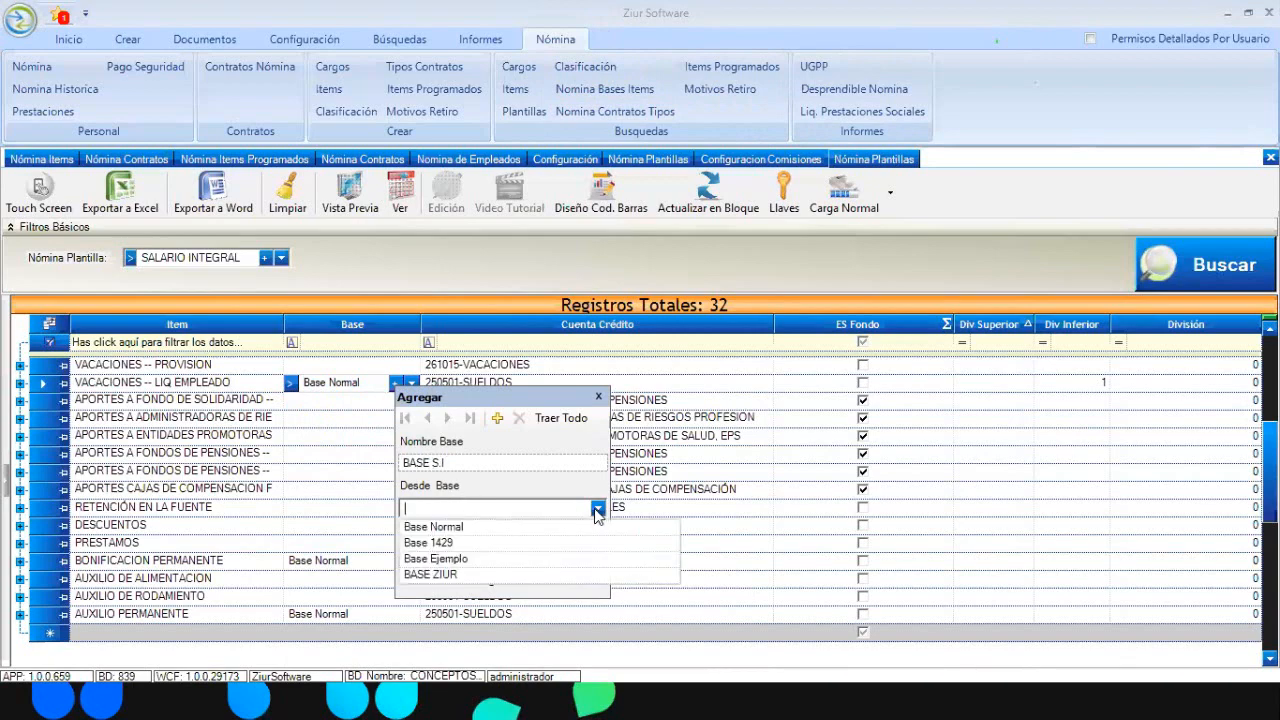
click(522, 528)
click(490, 546)
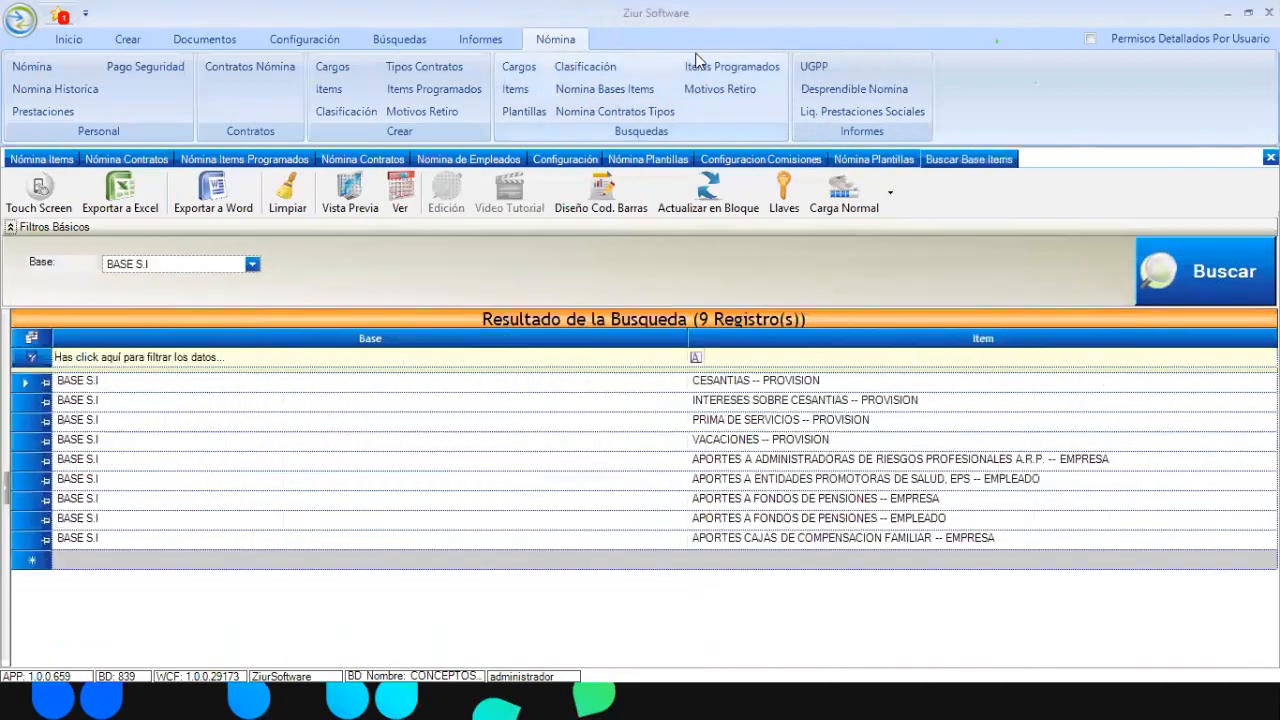
List the items of BASE S.I in the base-items search
click(604, 89)
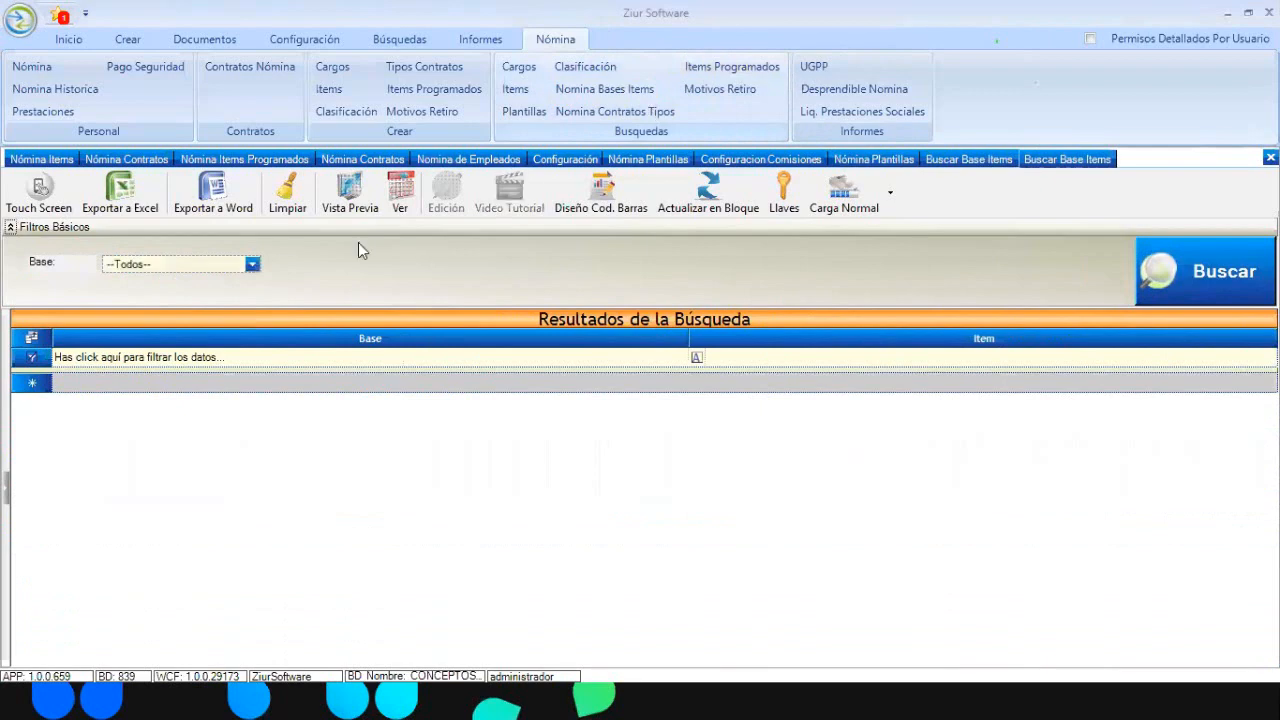
click(252, 264)
click(170, 324)
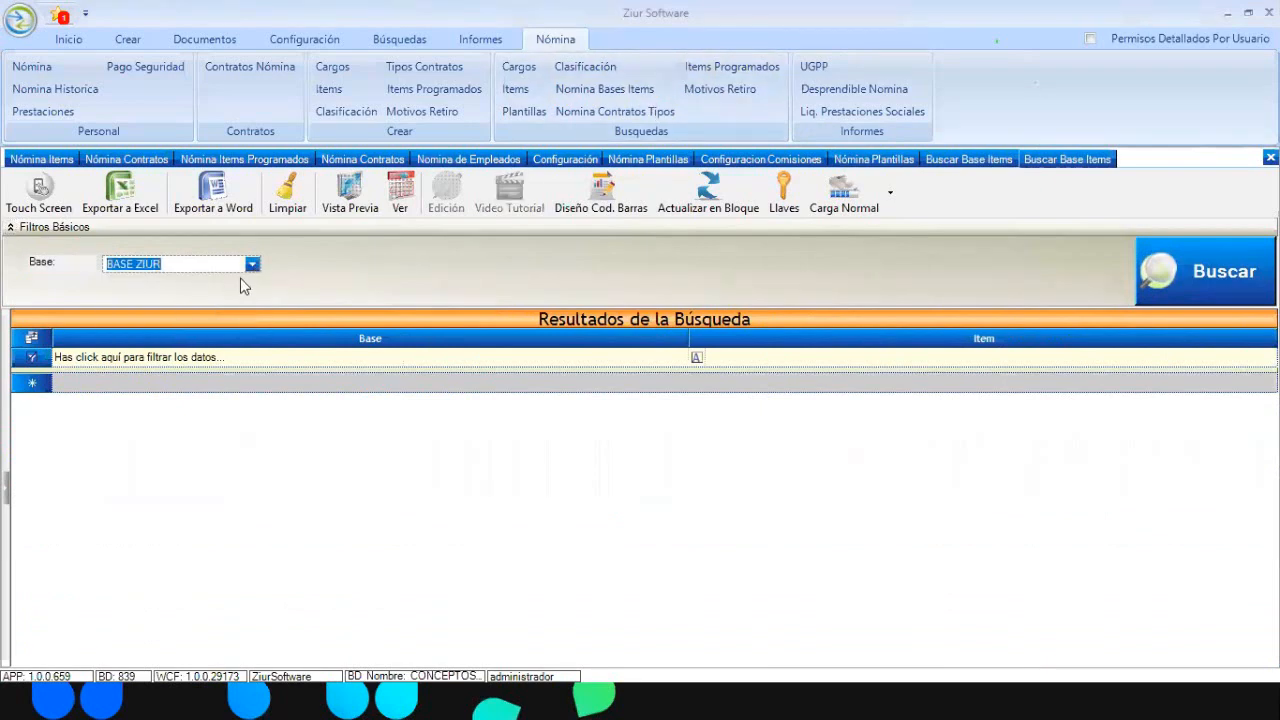
click(252, 264)
click(178, 332)
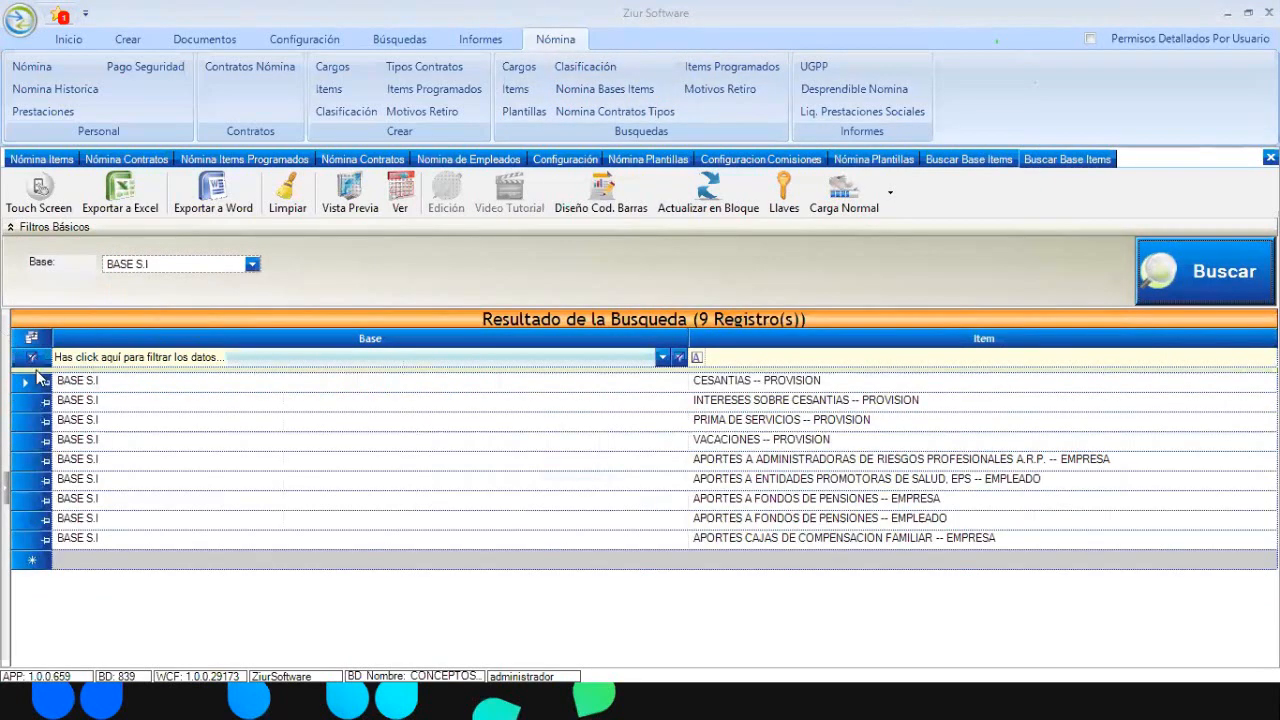
click(32, 385)
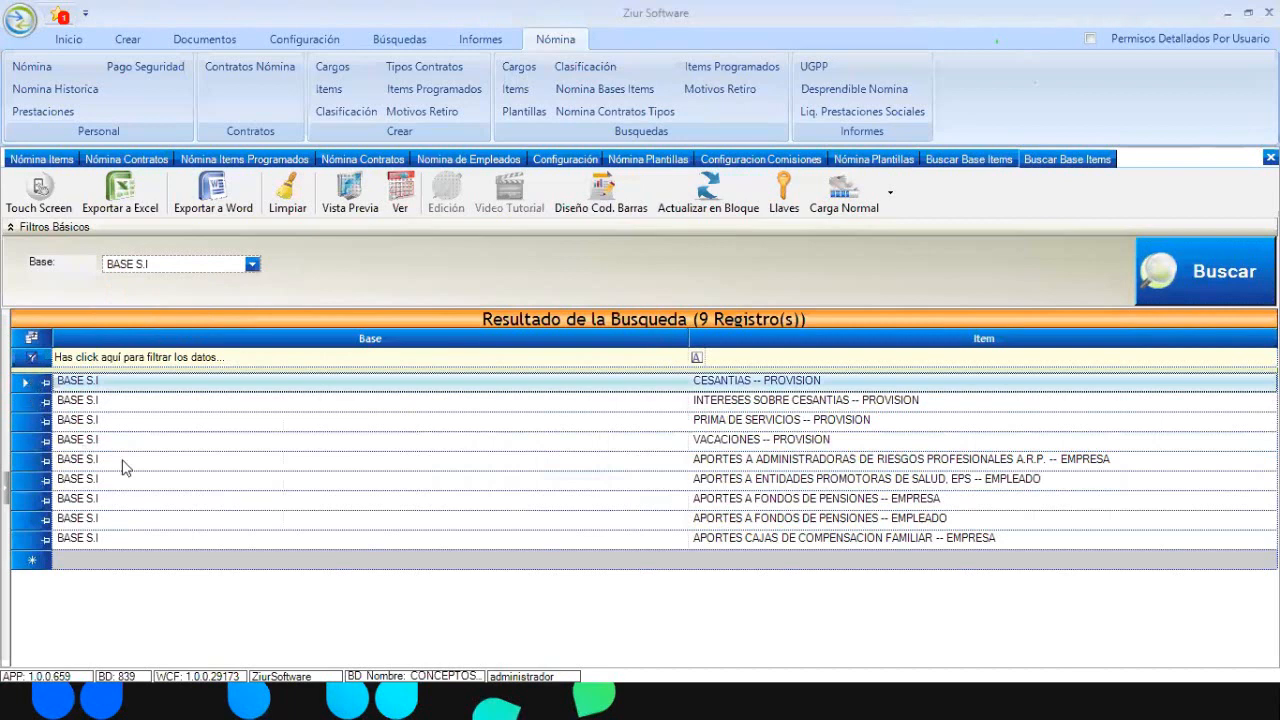
Try deleting both APORTES A FONDOS DE PENSIONES rows together, then dismiss the deletion error
click(32, 503)
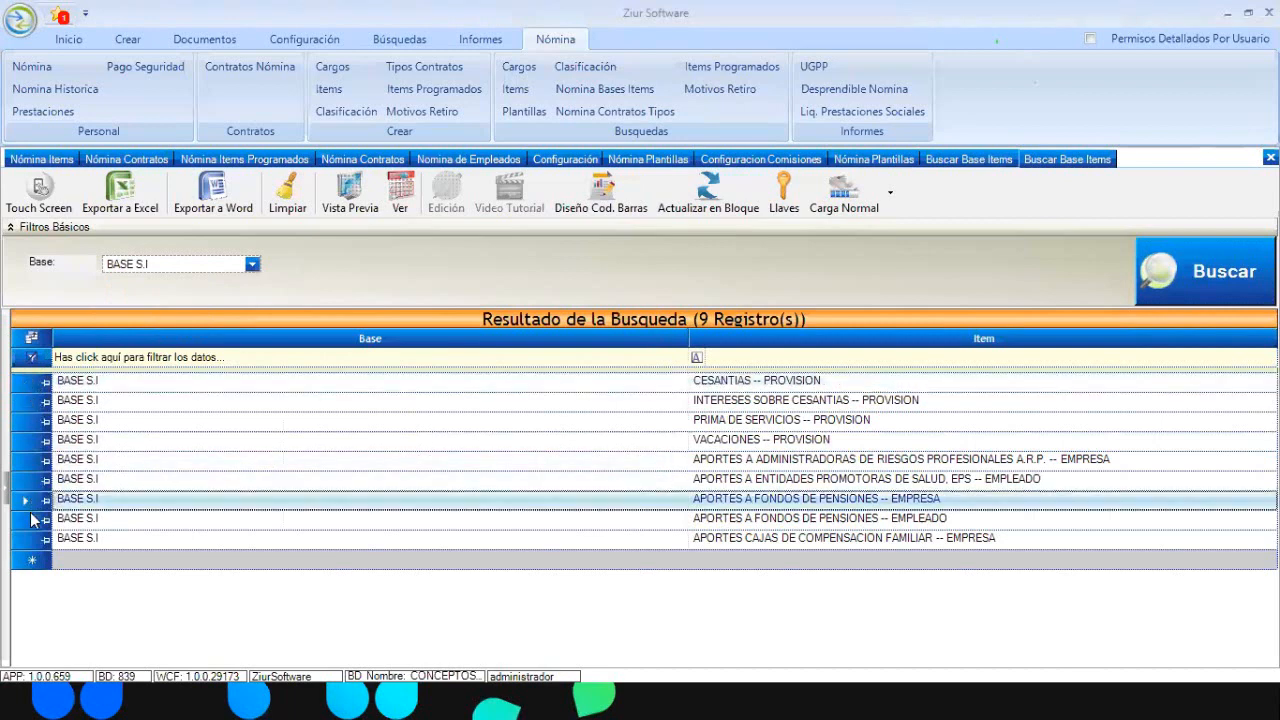
shift+click(32, 521)
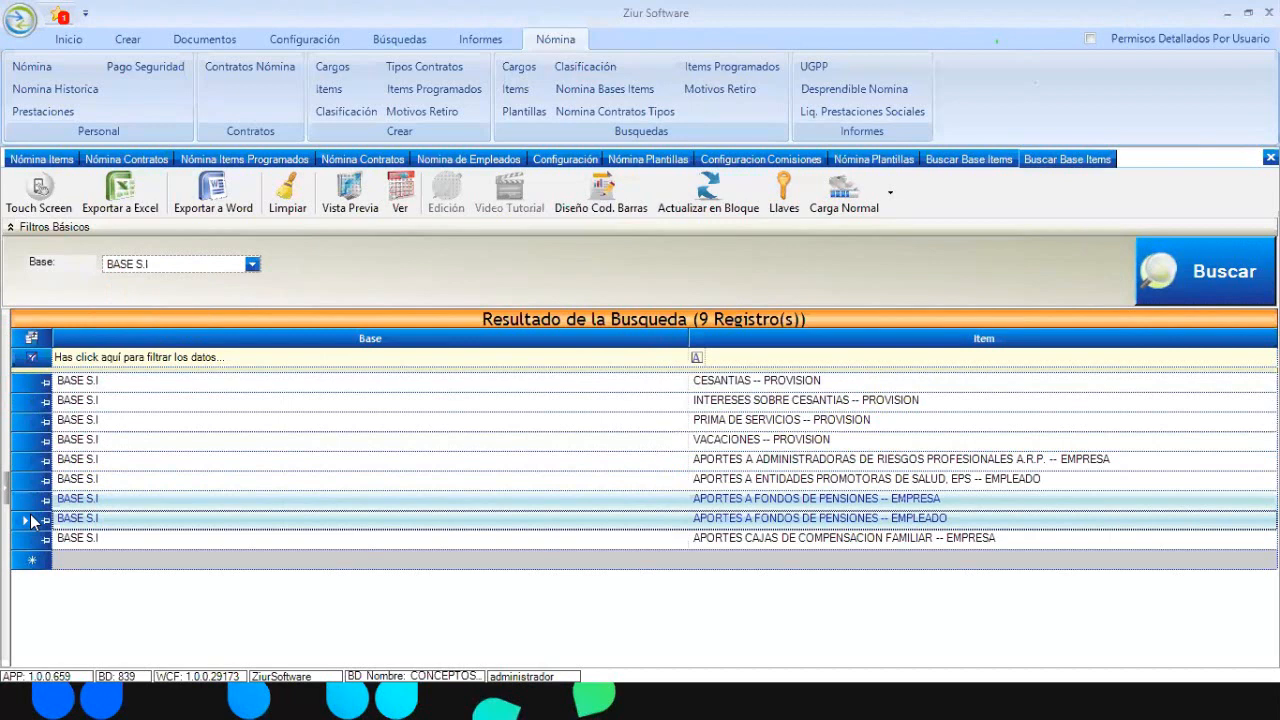
key(Delete)
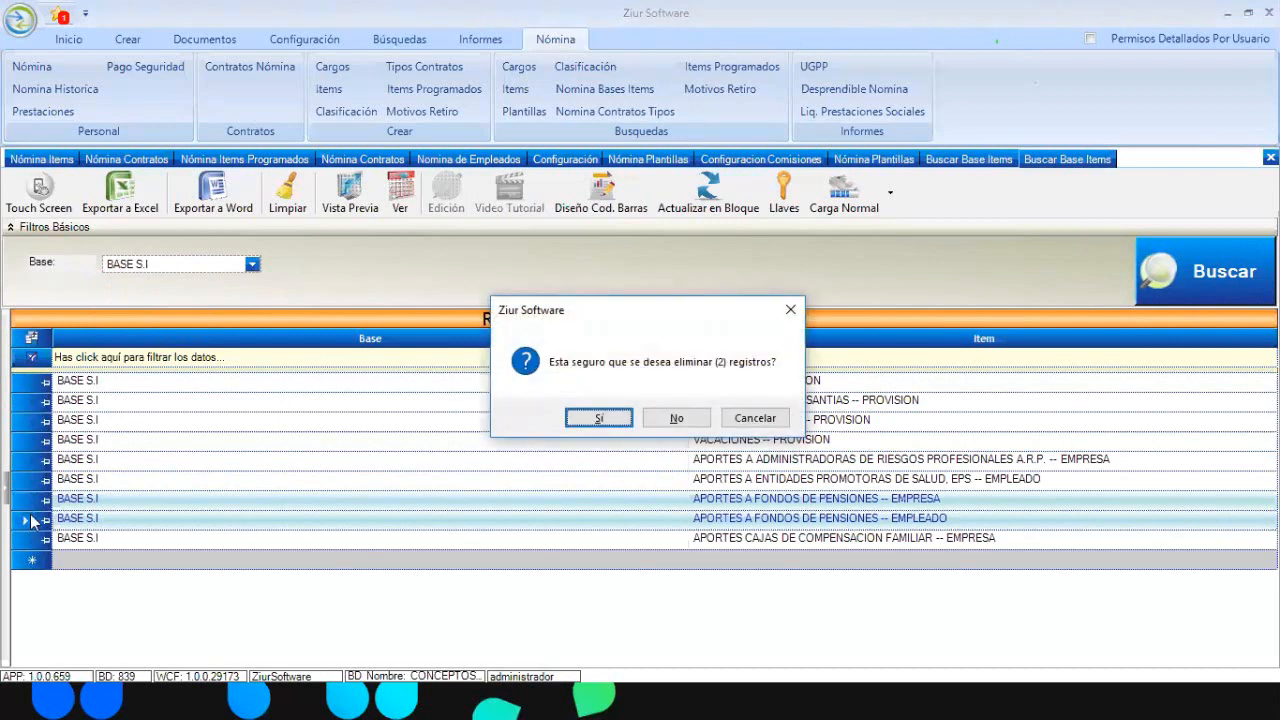
key(Return)
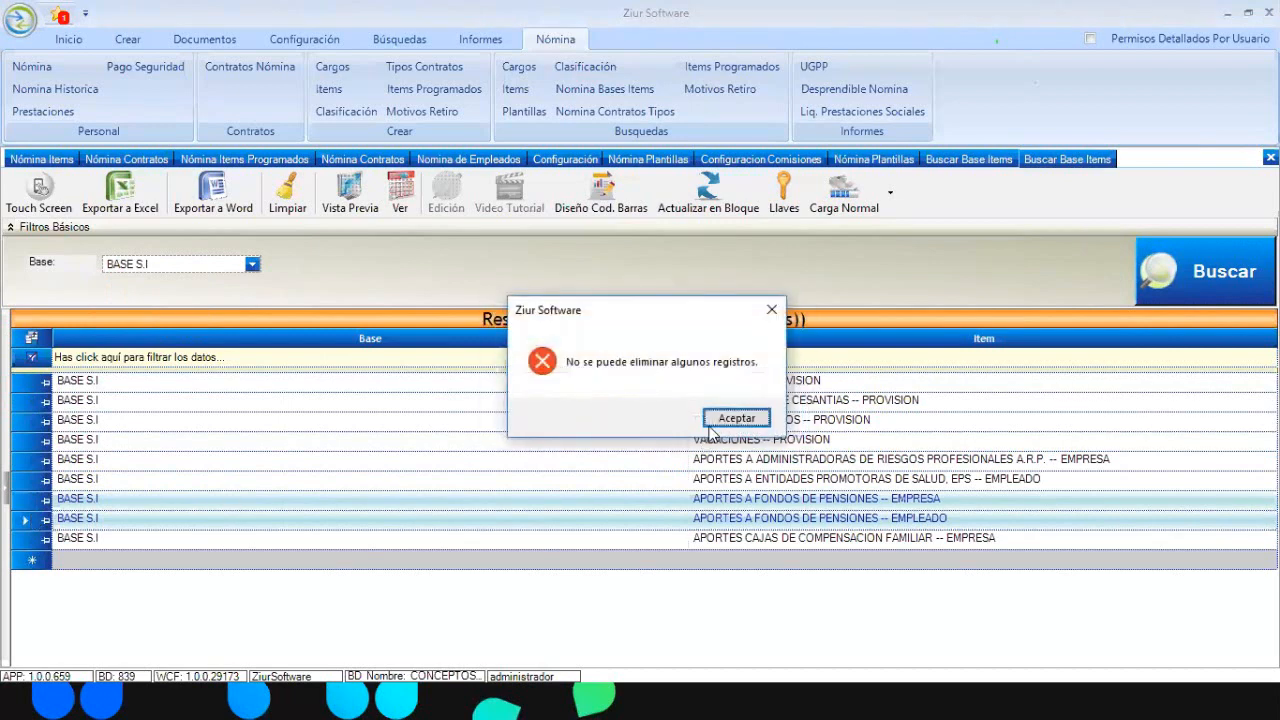
click(711, 424)
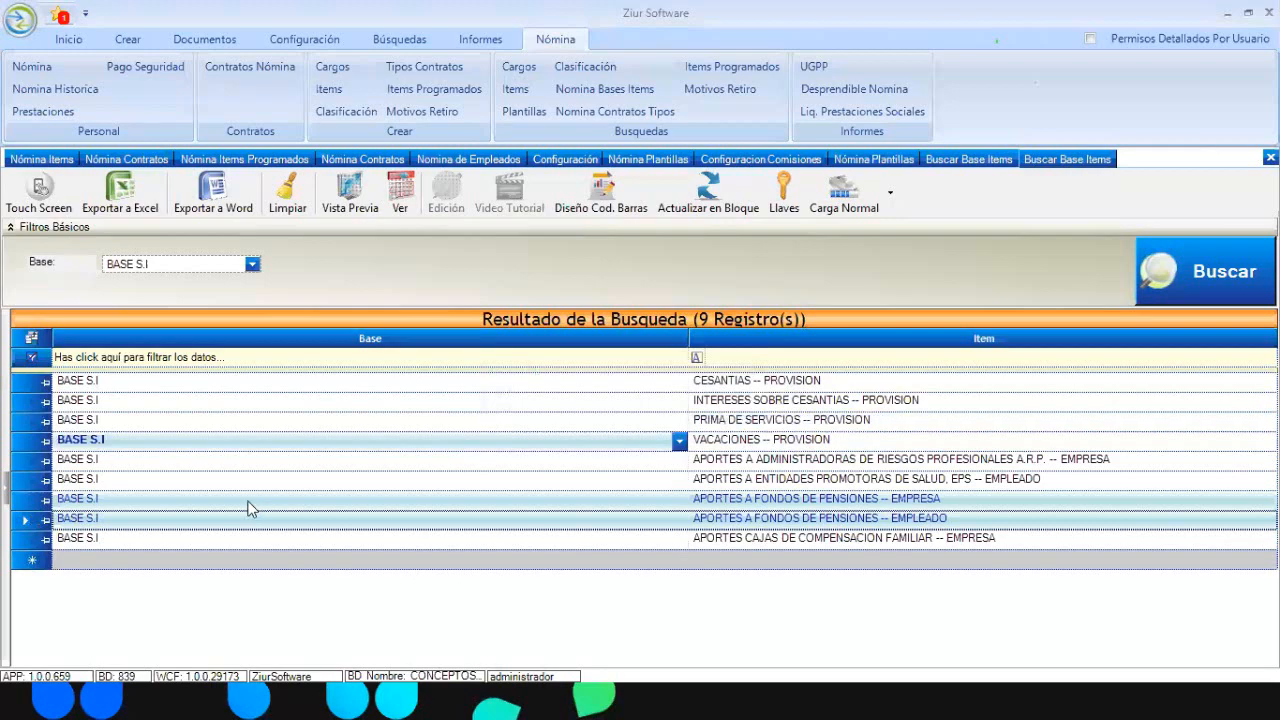
Delete the company and employee pension-fund rows one at a time, refresh, and return to Nómina de Empleados
click(30, 501)
key(Delete)
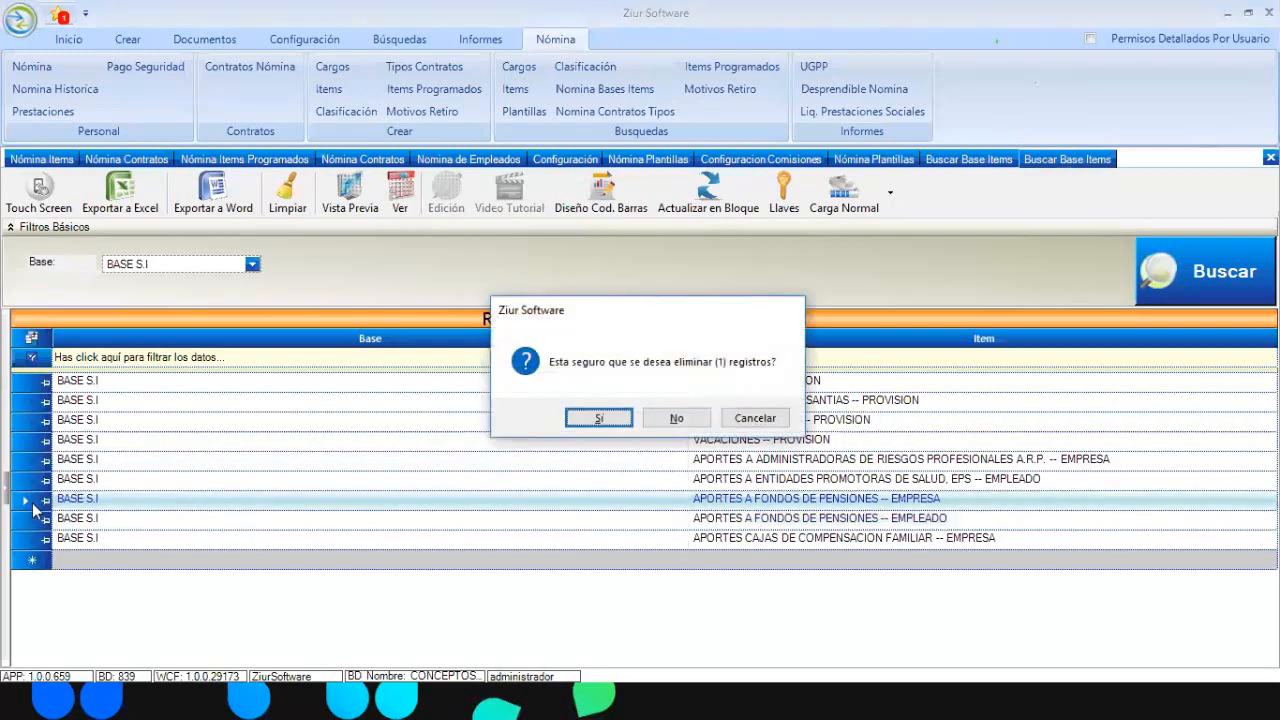
key(Return)
click(30, 501)
key(Delete)
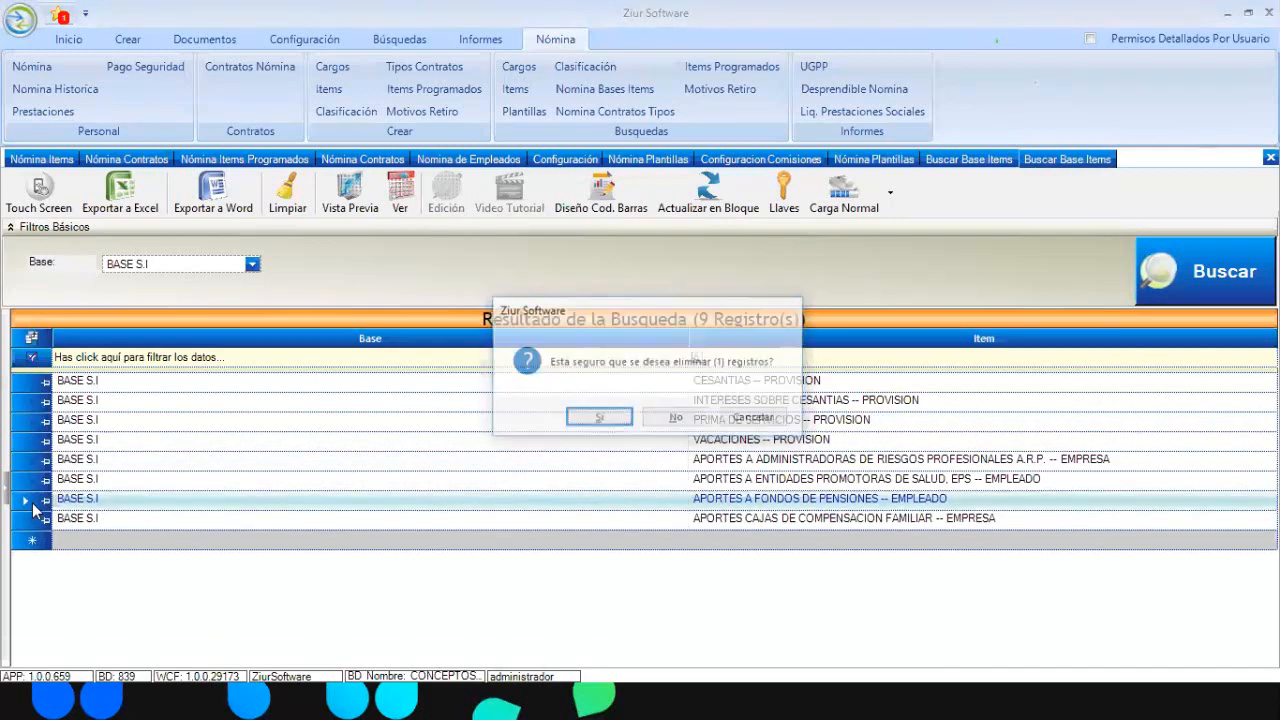
key(Return)
key(Return)
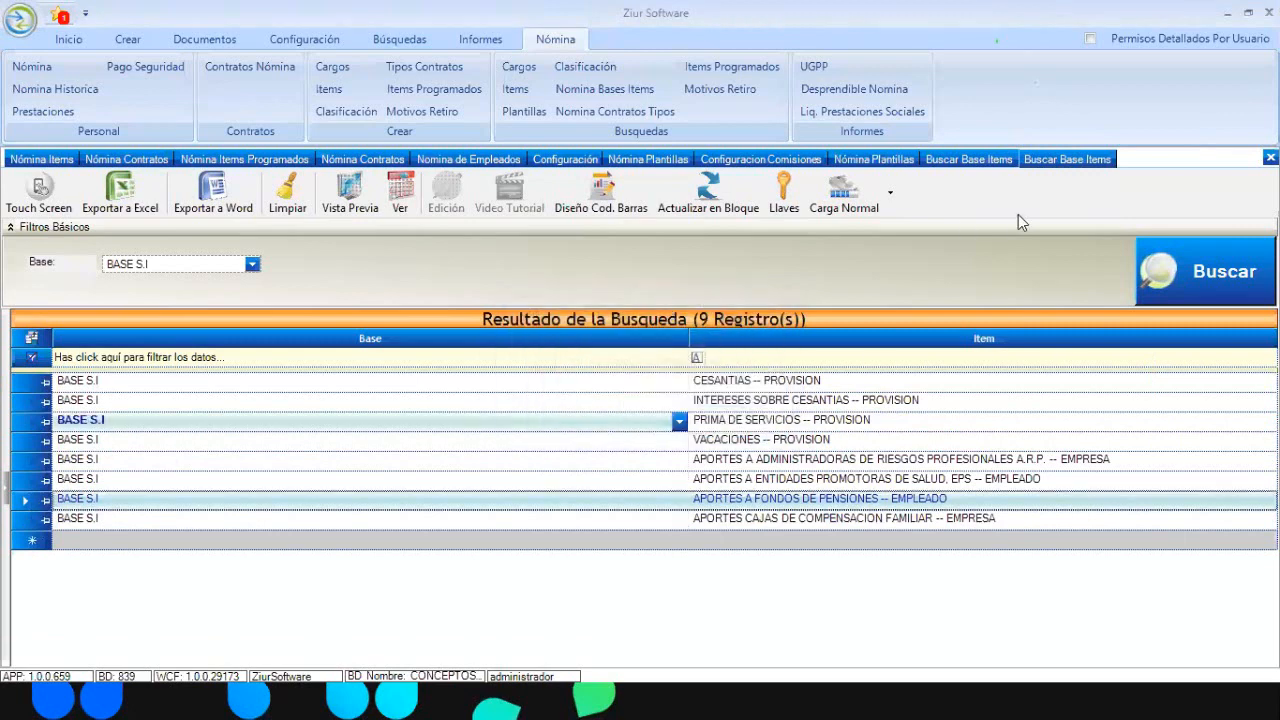
click(1207, 283)
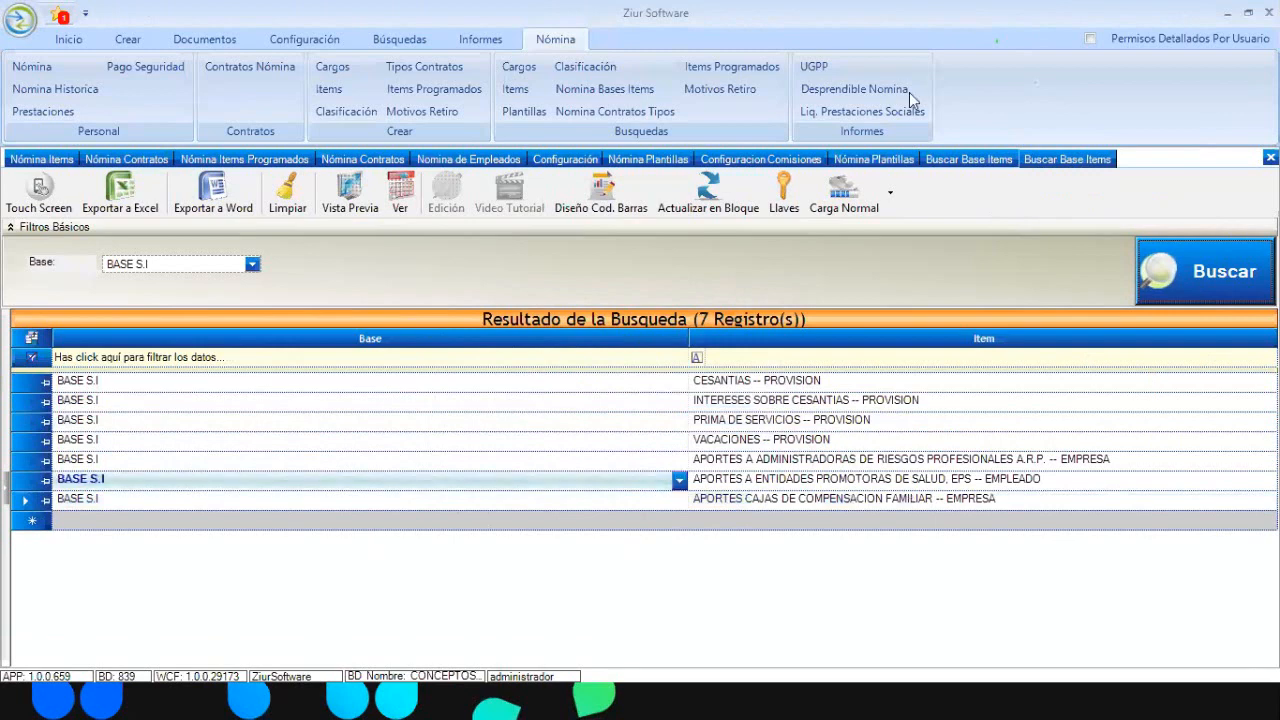
click(444, 162)
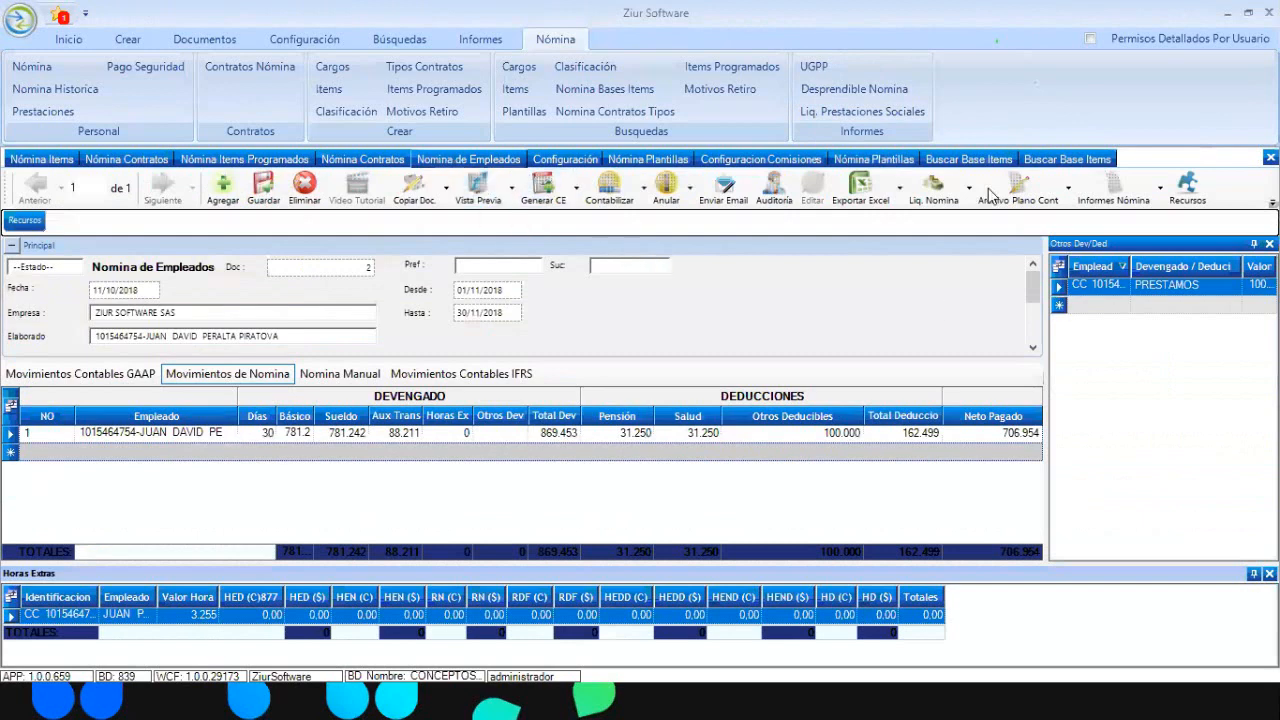
click(1120, 190)
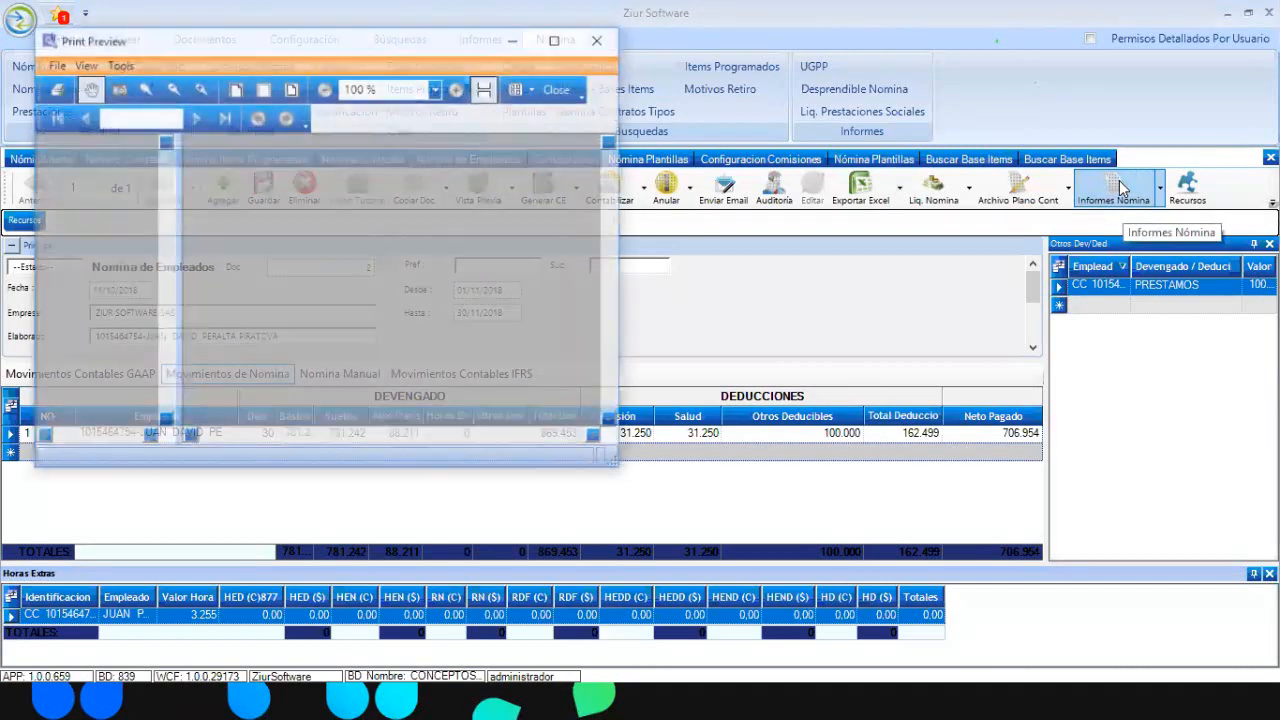
click(558, 40)
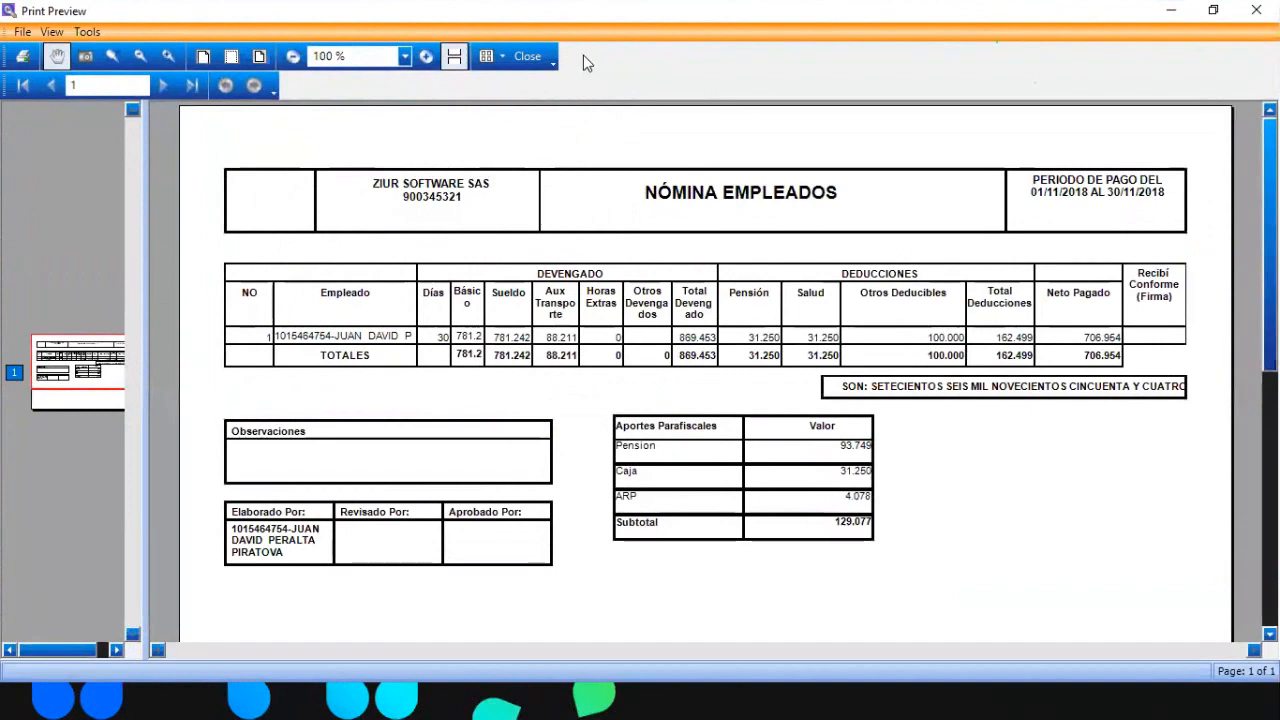
click(520, 58)
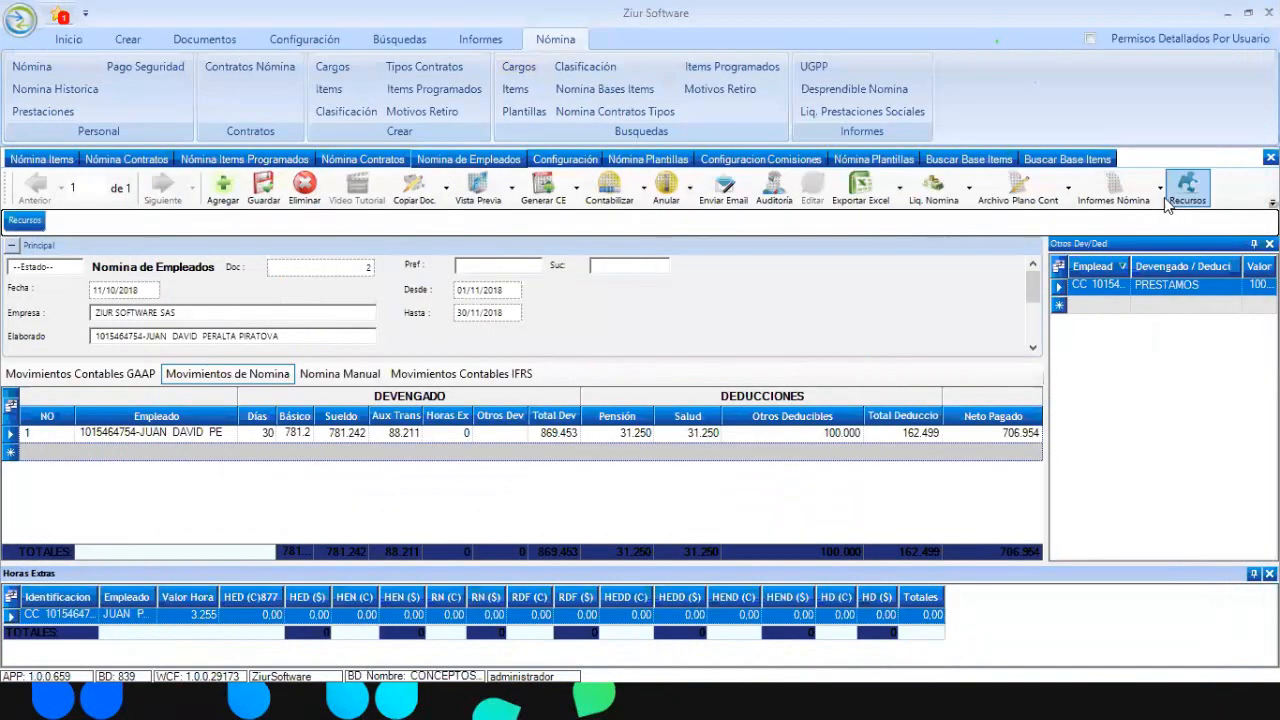
click(1166, 203)
Preview the Desprendible Nómina payslip in its original layout at full screen, then close it
click(1160, 248)
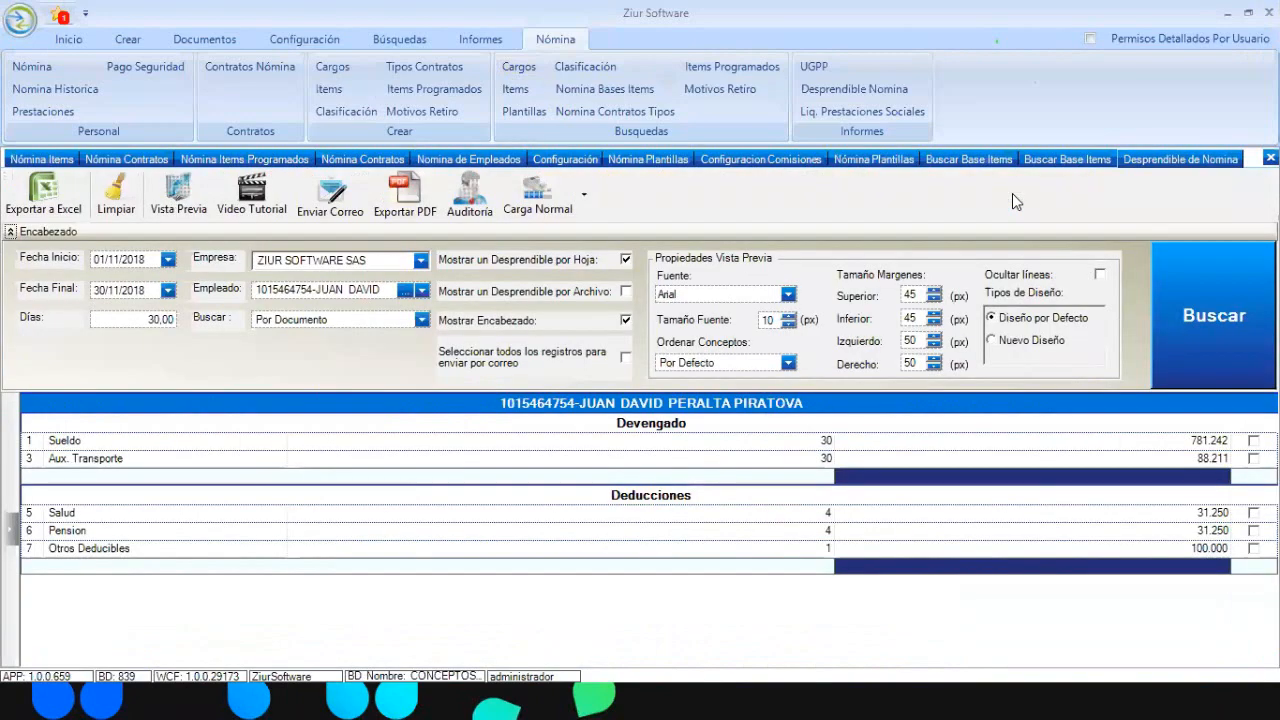
click(170, 205)
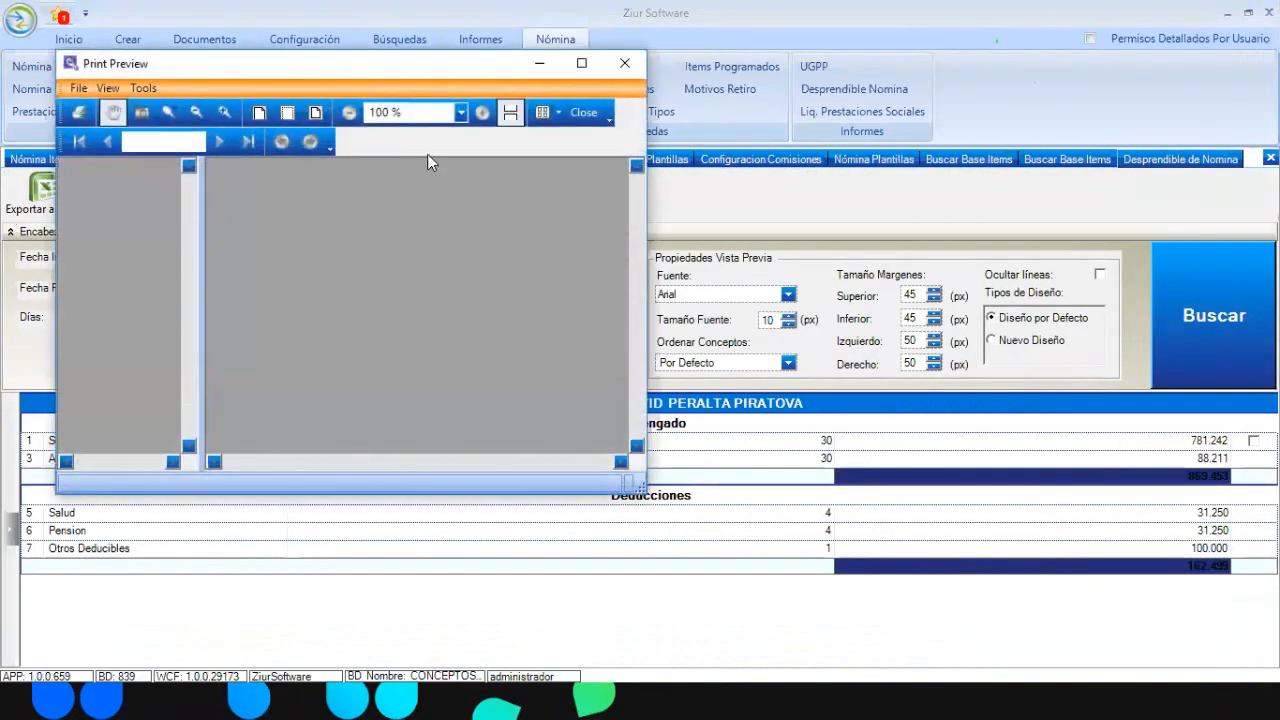
click(581, 63)
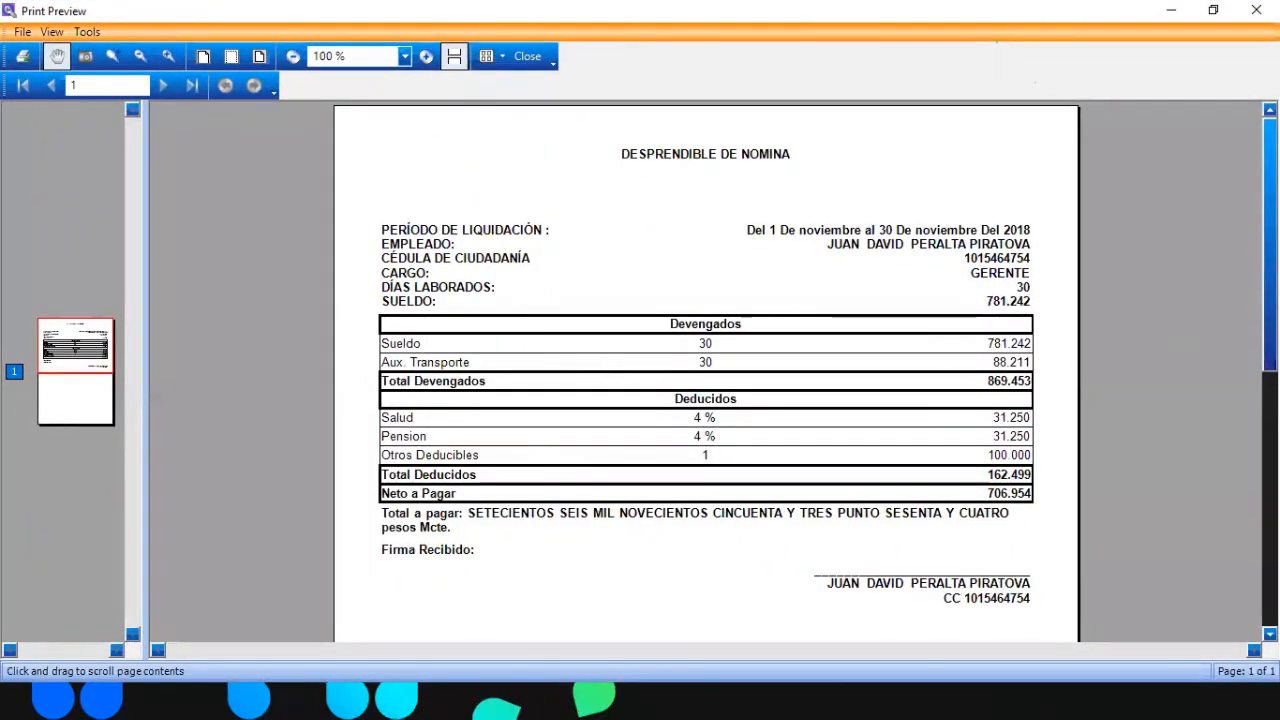
scroll(1239, 325, down, 2)
scroll(1239, 325, up, 2)
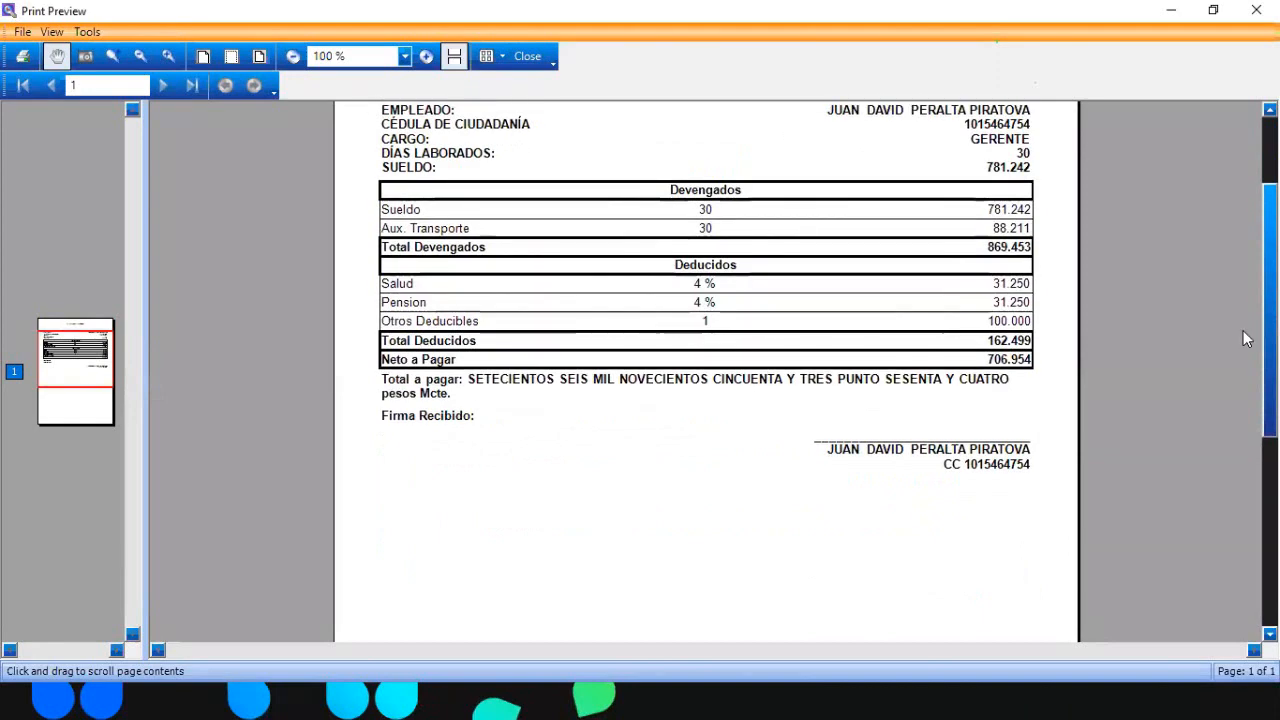
scroll(1243, 381, down, 4)
scroll(1243, 381, up, 4)
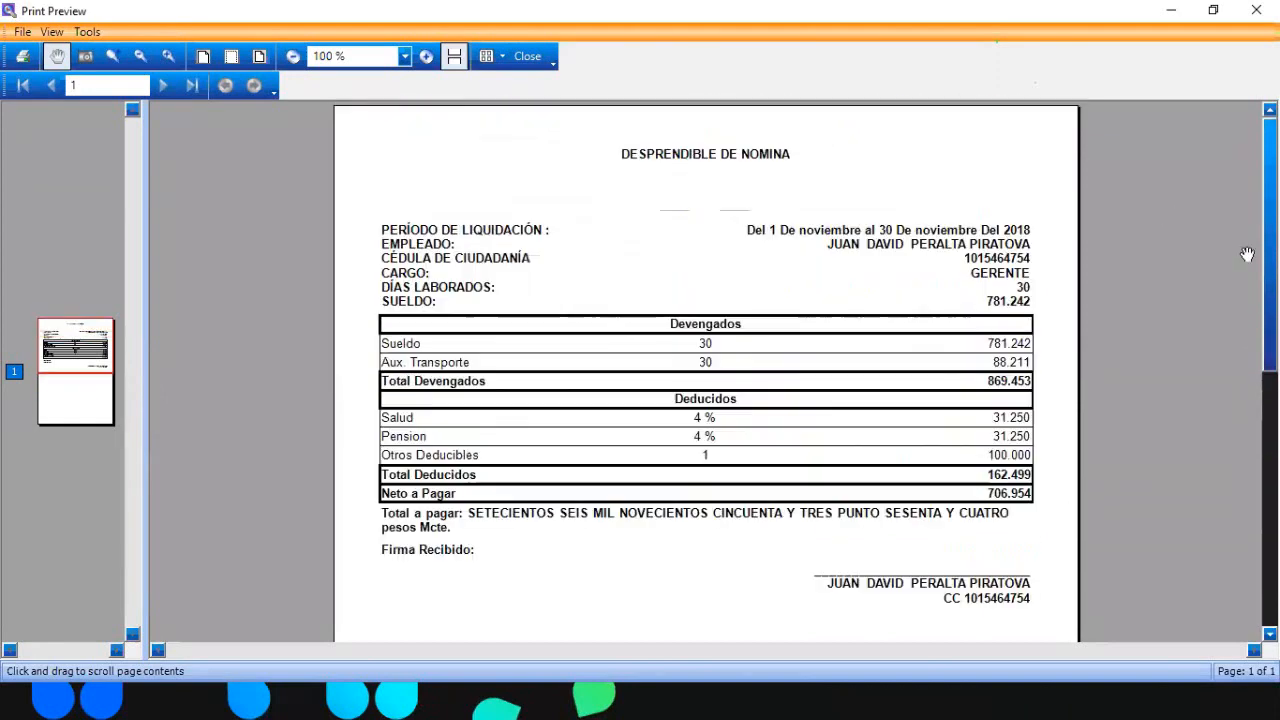
click(527, 57)
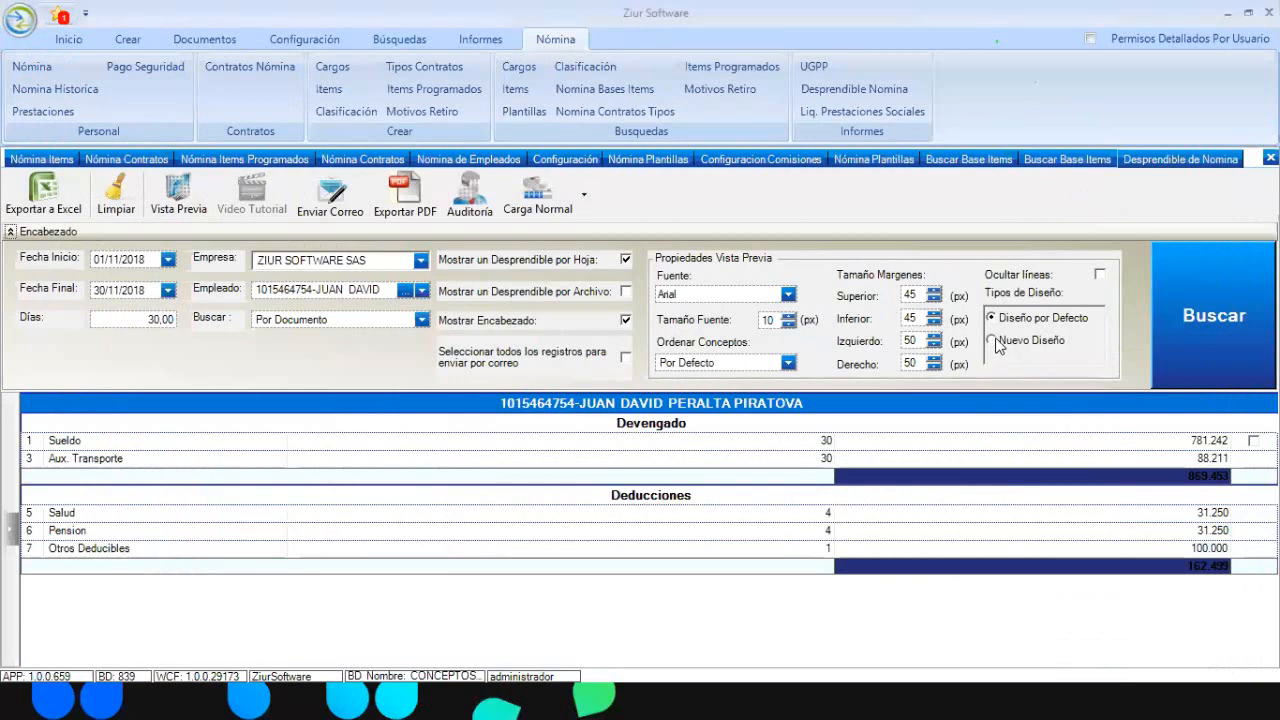
Switch the payslip to Nuevo Diseño and preview it at full screen, then close it
click(991, 340)
click(1209, 321)
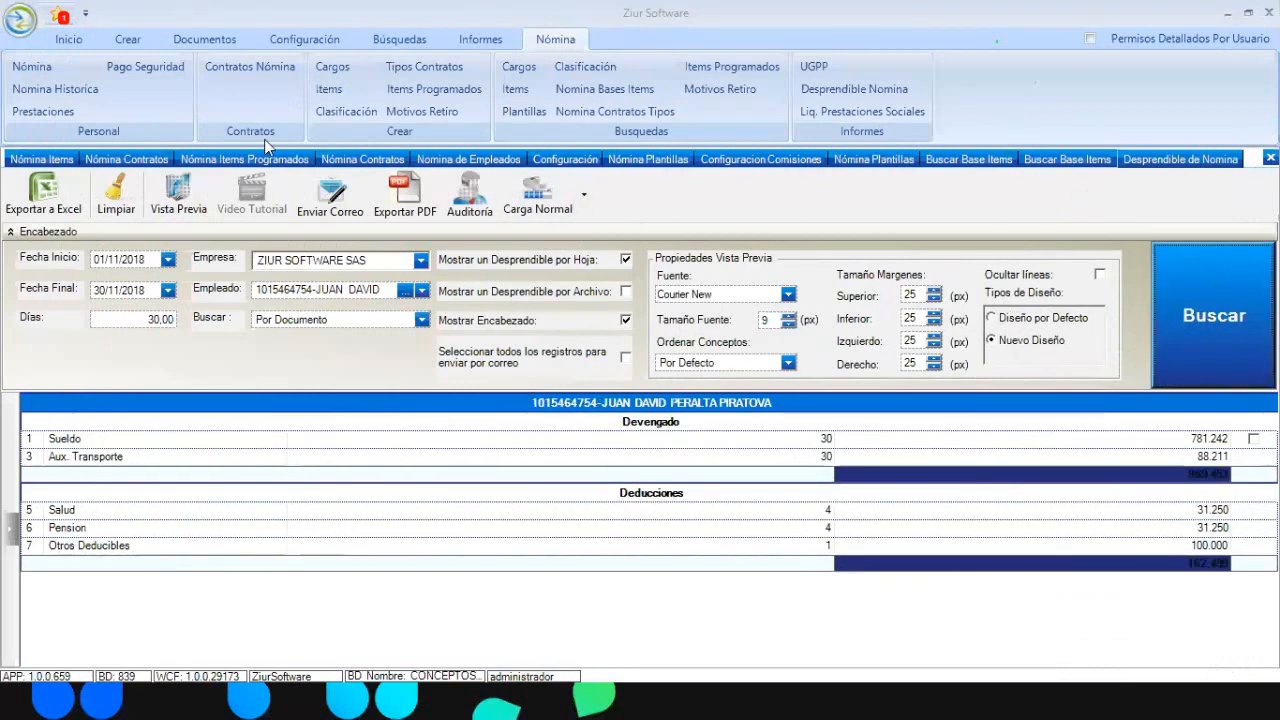
click(178, 195)
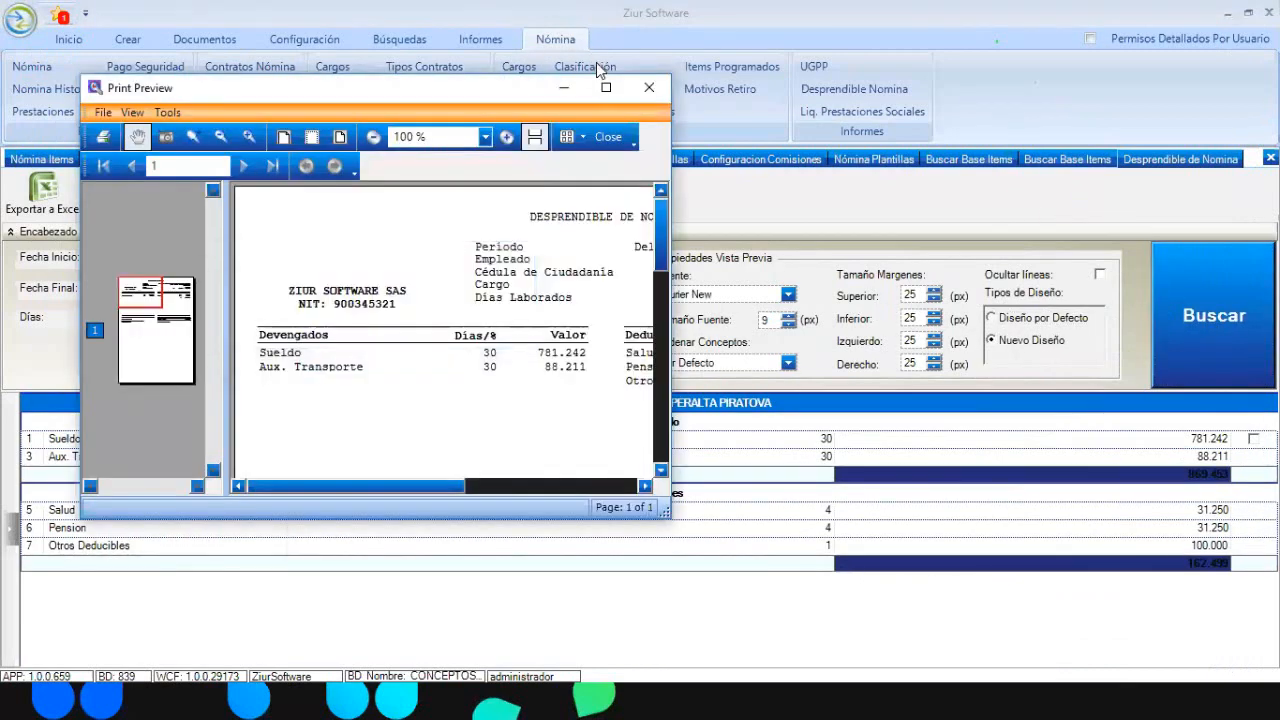
click(604, 88)
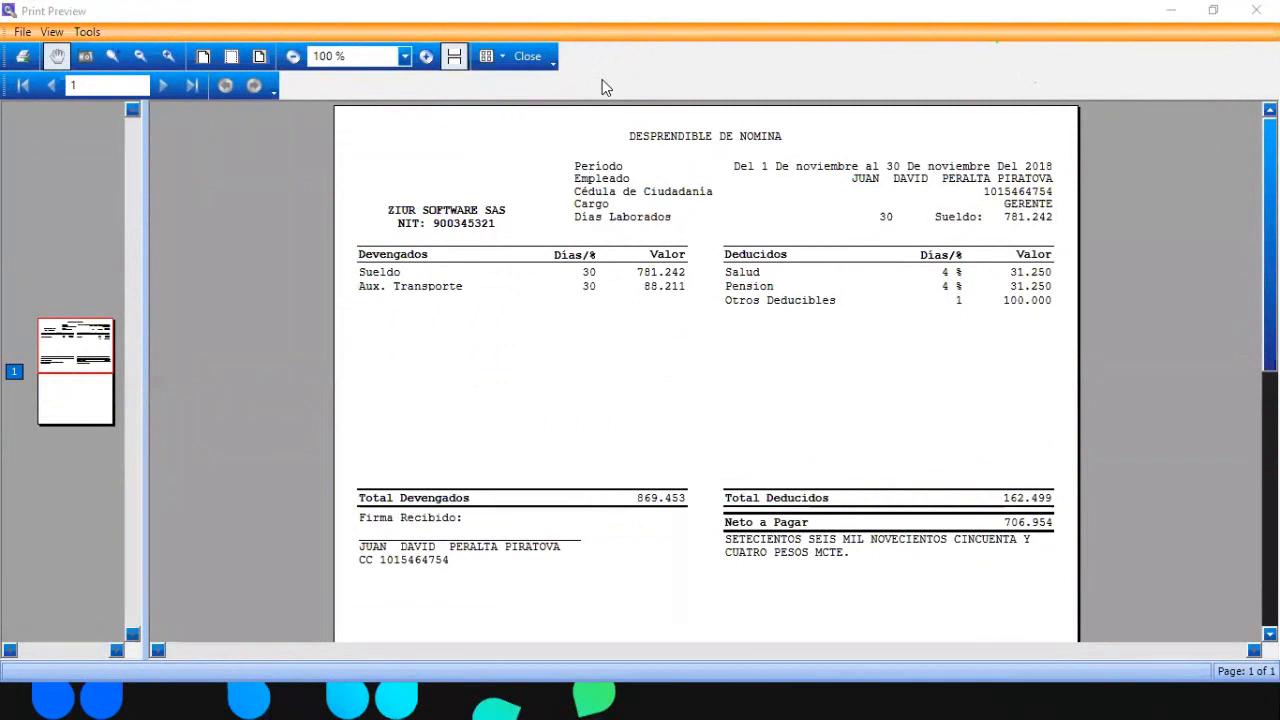
click(1256, 10)
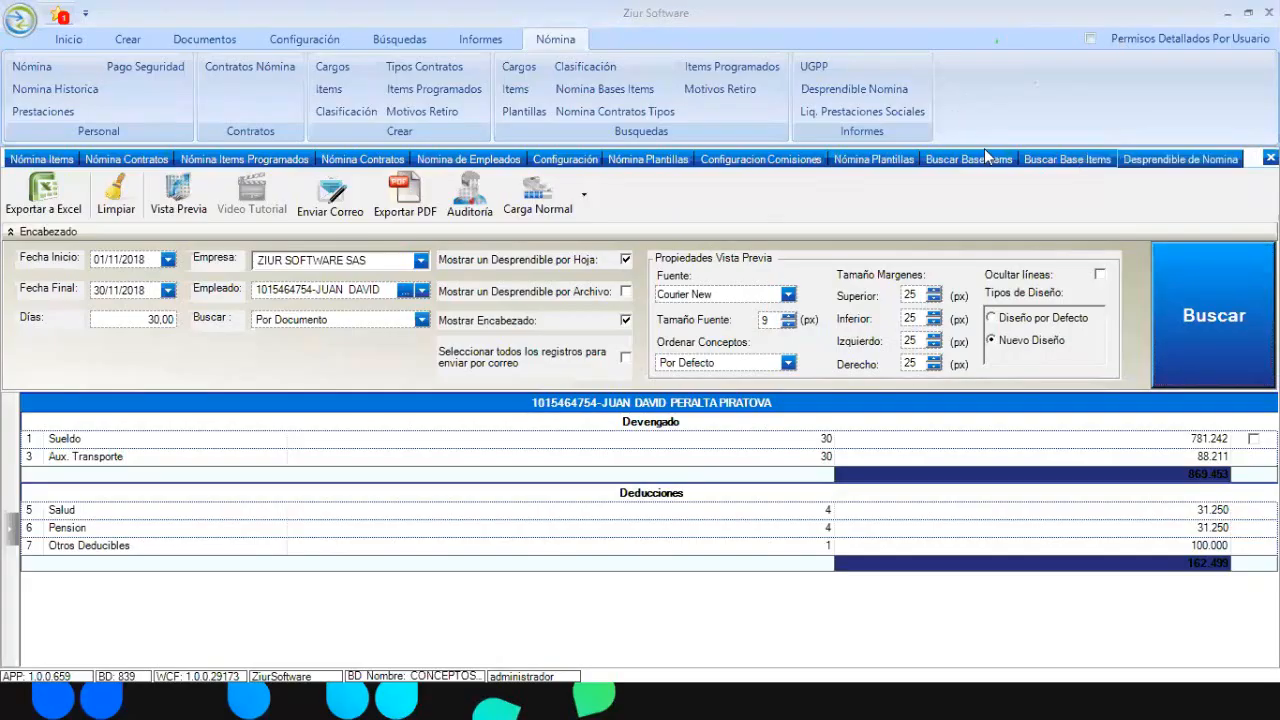
click(1058, 162)
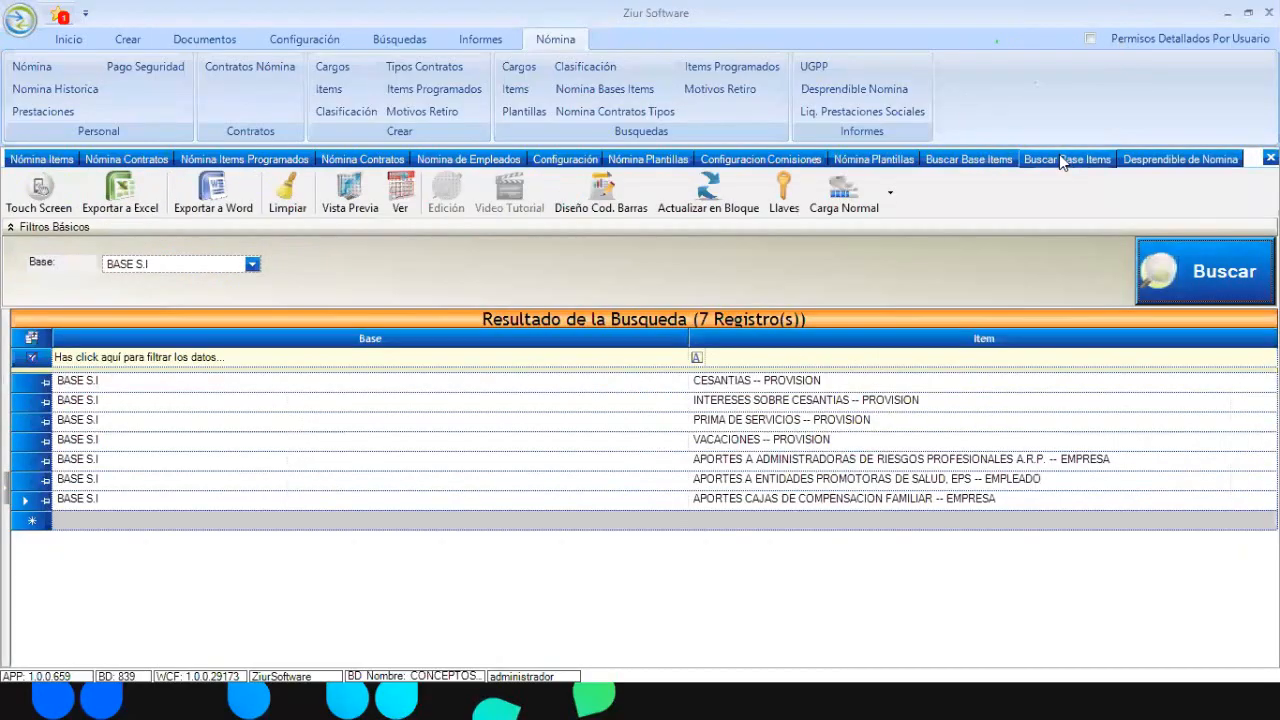
List the items belonging to BASE ZIUR
click(252, 264)
click(187, 313)
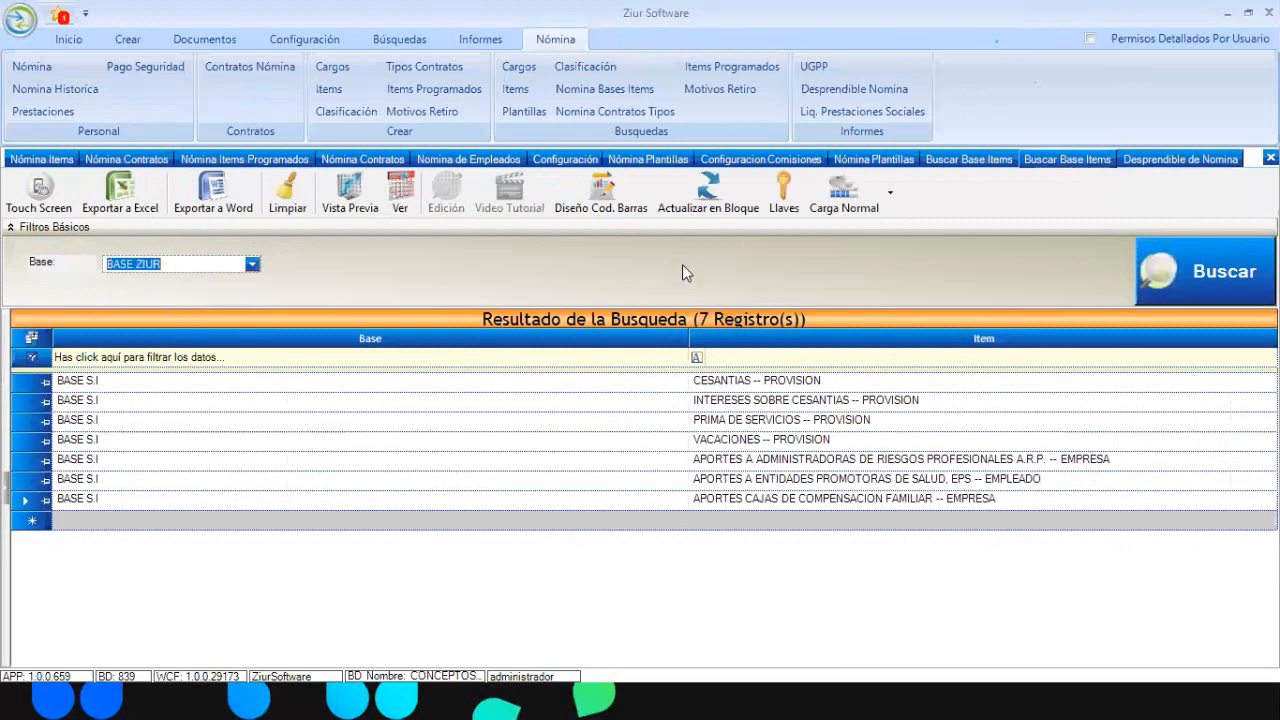
click(1203, 282)
click(214, 396)
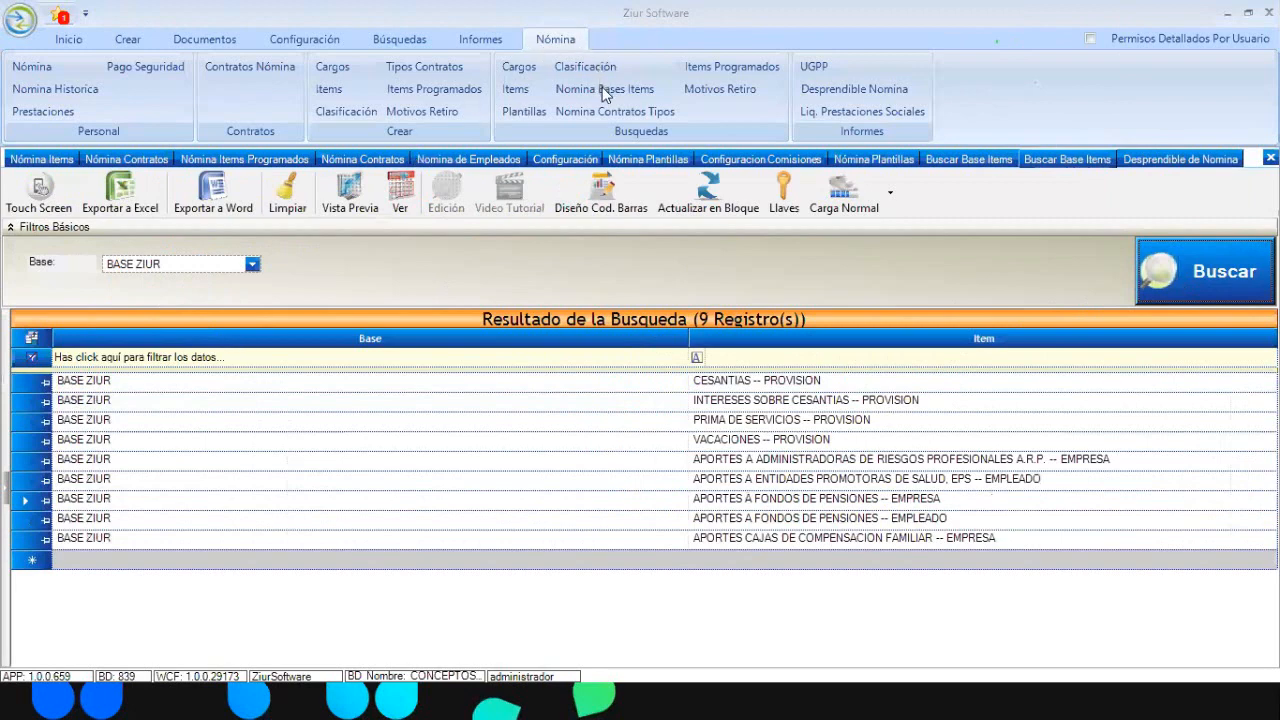
click(1218, 273)
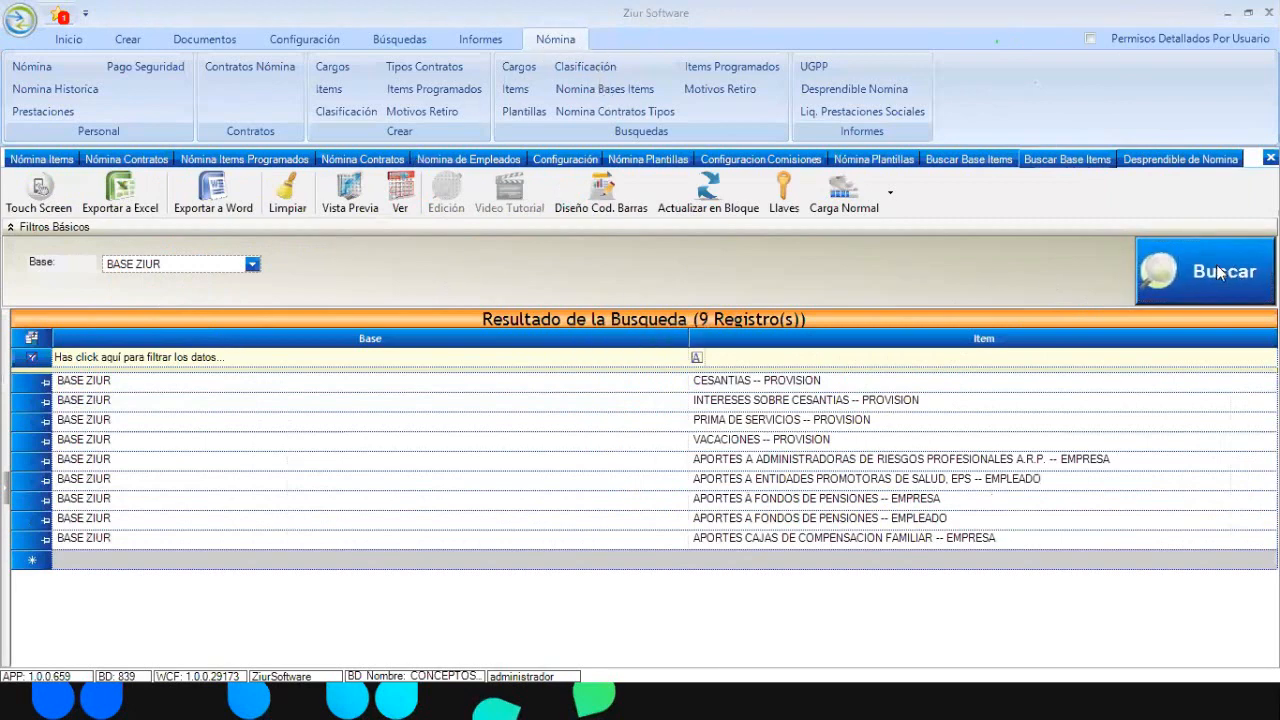
Delete the company and employee APORTES A FONDOS DE PENSIONES rows and refresh the list
click(25, 502)
key(Delete)
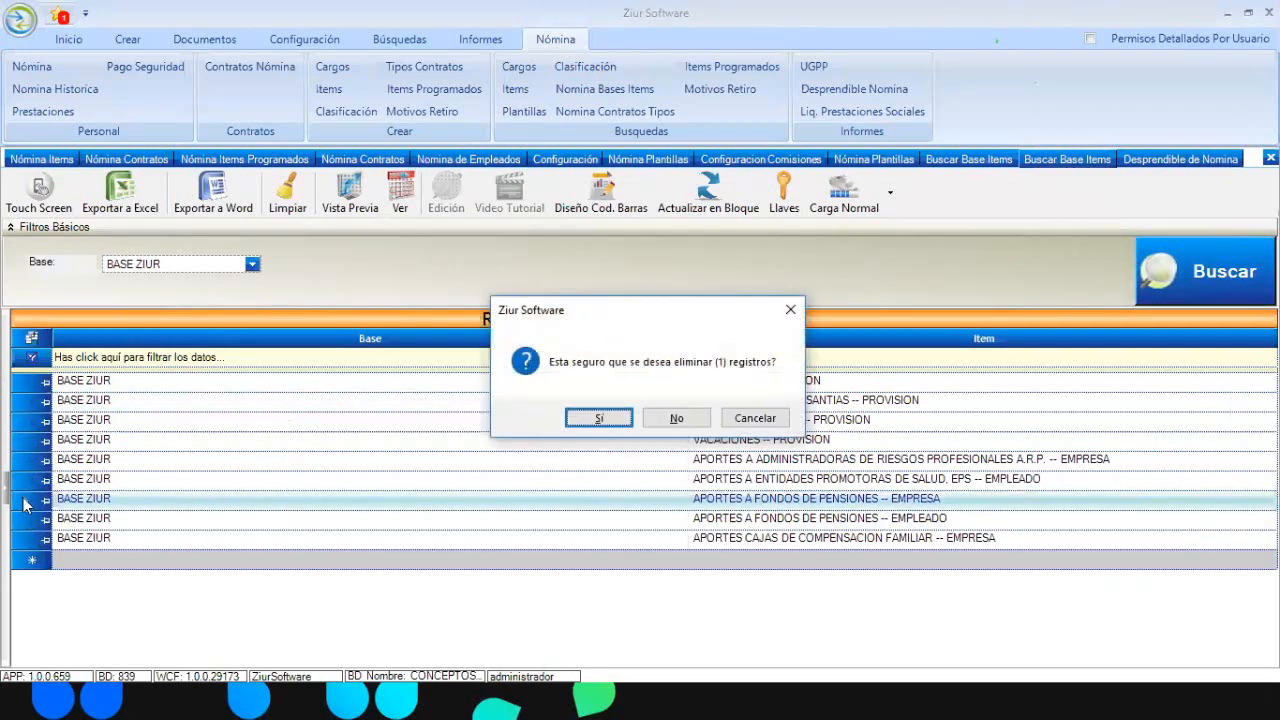
key(Return)
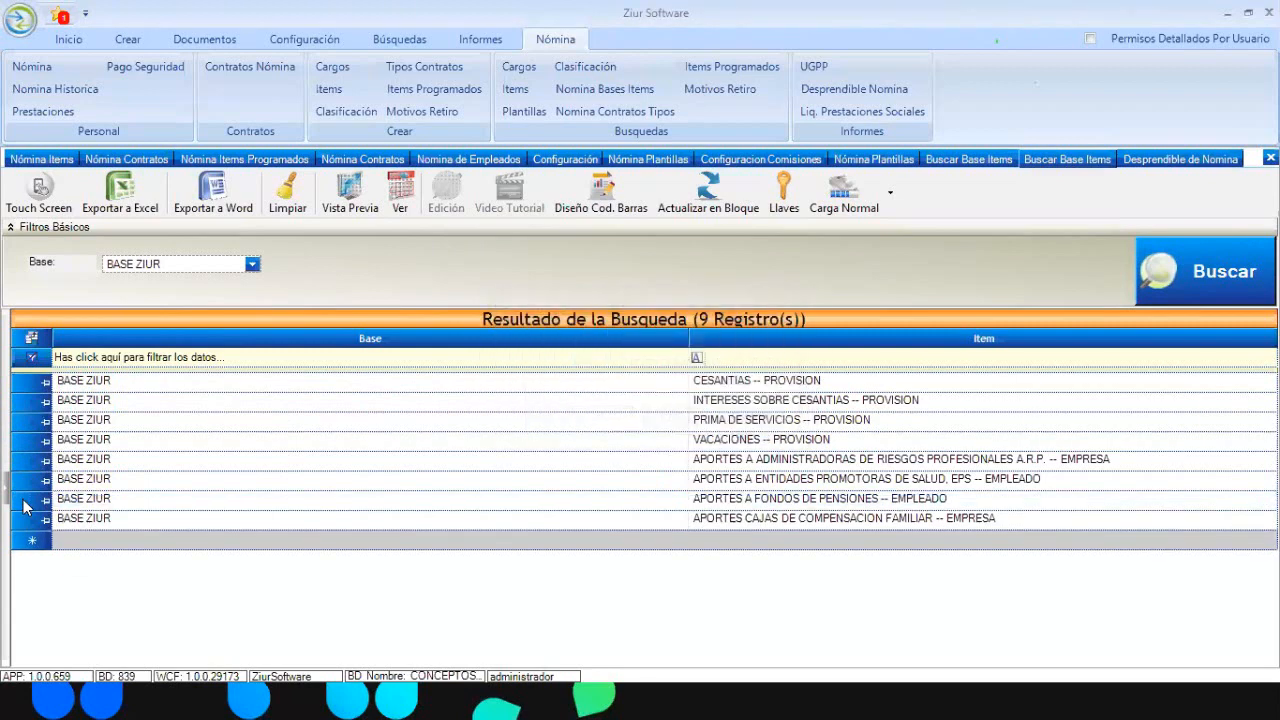
click(25, 502)
key(Delete)
key(Return)
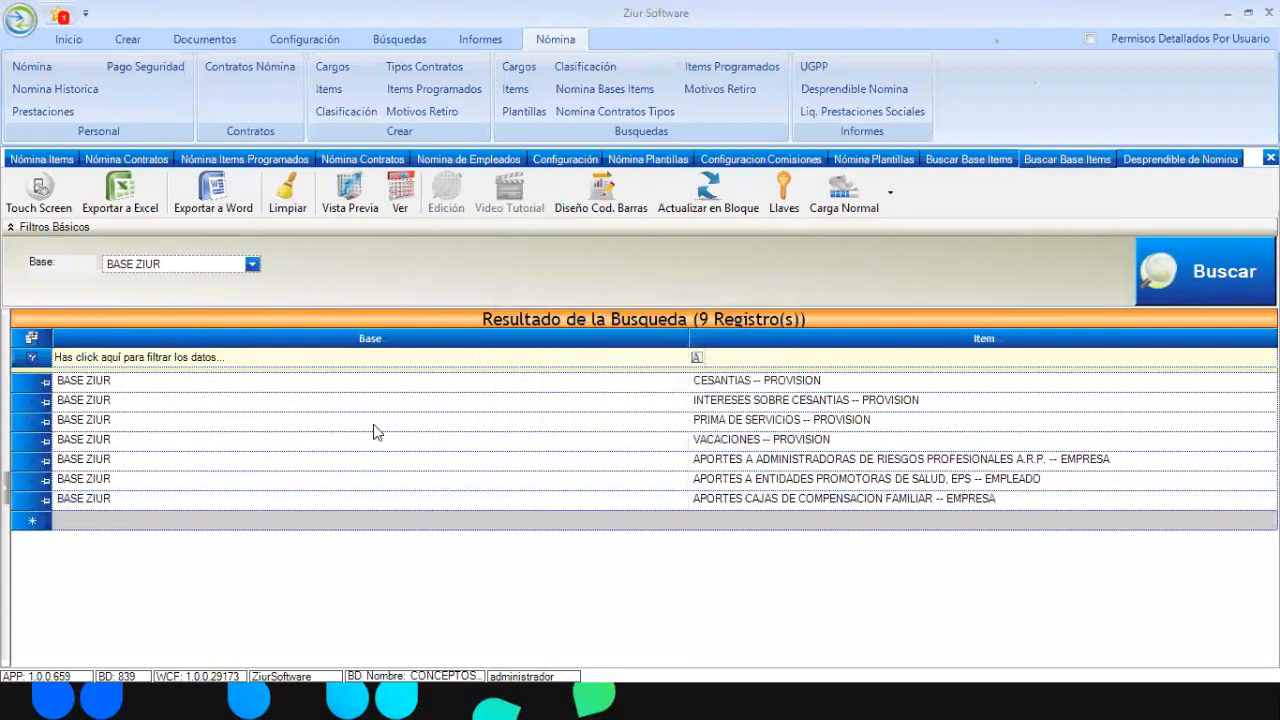
click(1216, 279)
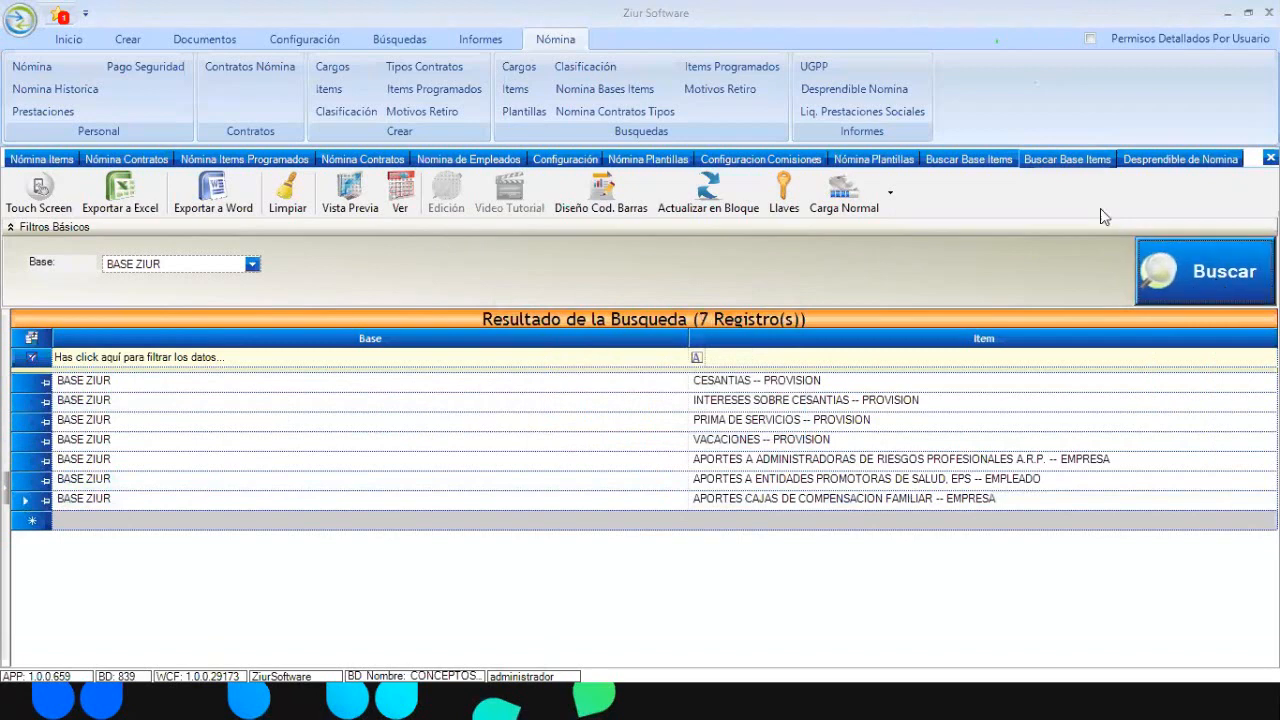
Delete both APORTES A FONDOS DE PENSIONES rows from PLANTILLA ZIUR and reload its 31 items
click(897, 163)
click(281, 258)
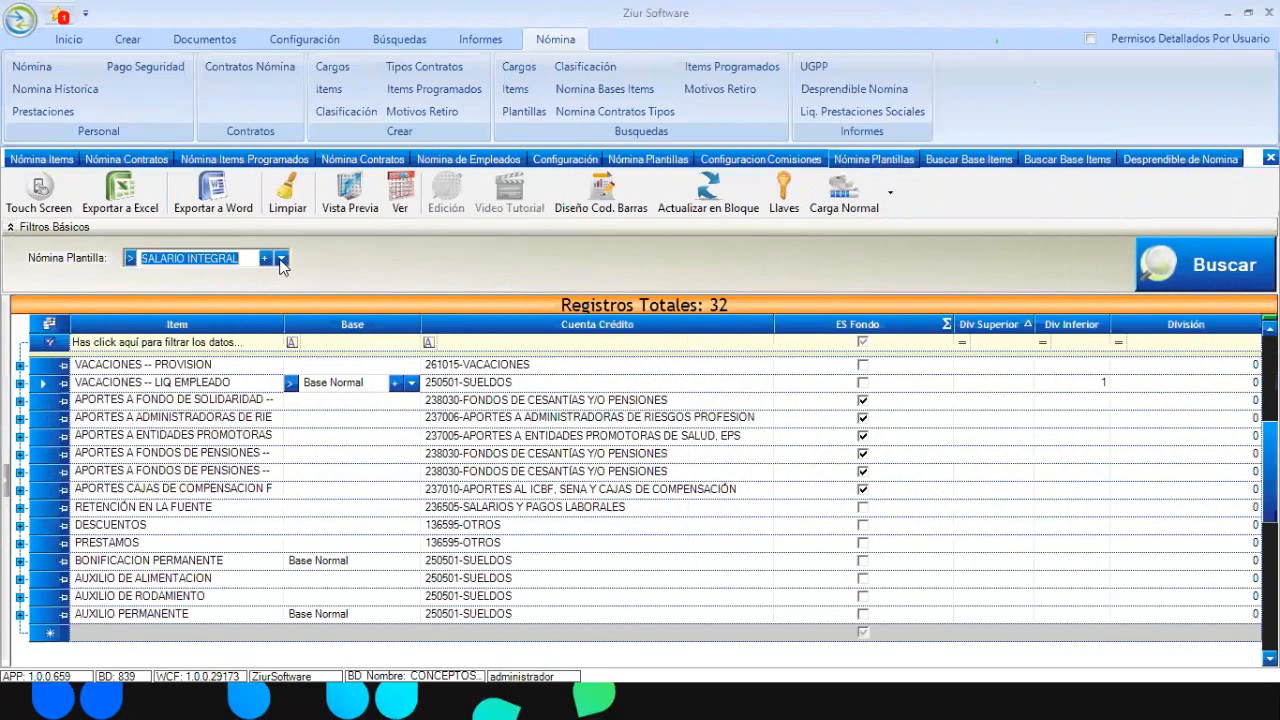
click(168, 371)
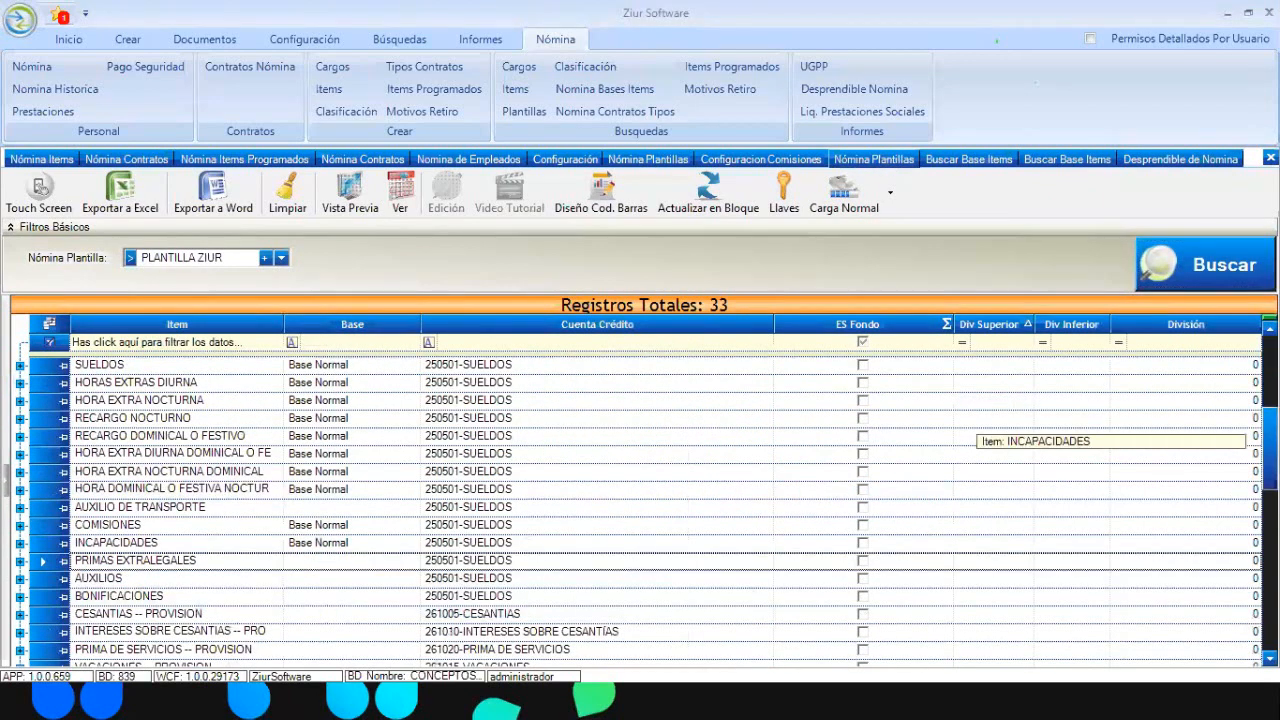
scroll(980, 435, down, 3)
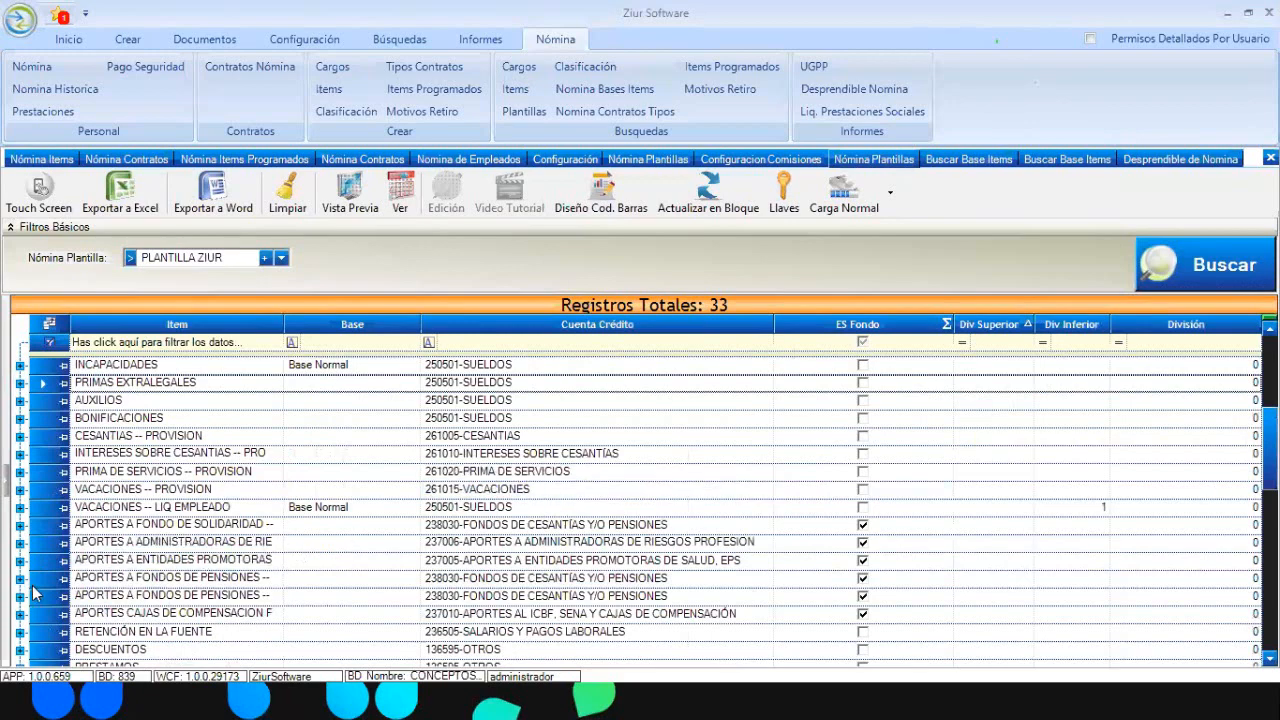
click(36, 582)
shift+click(42, 597)
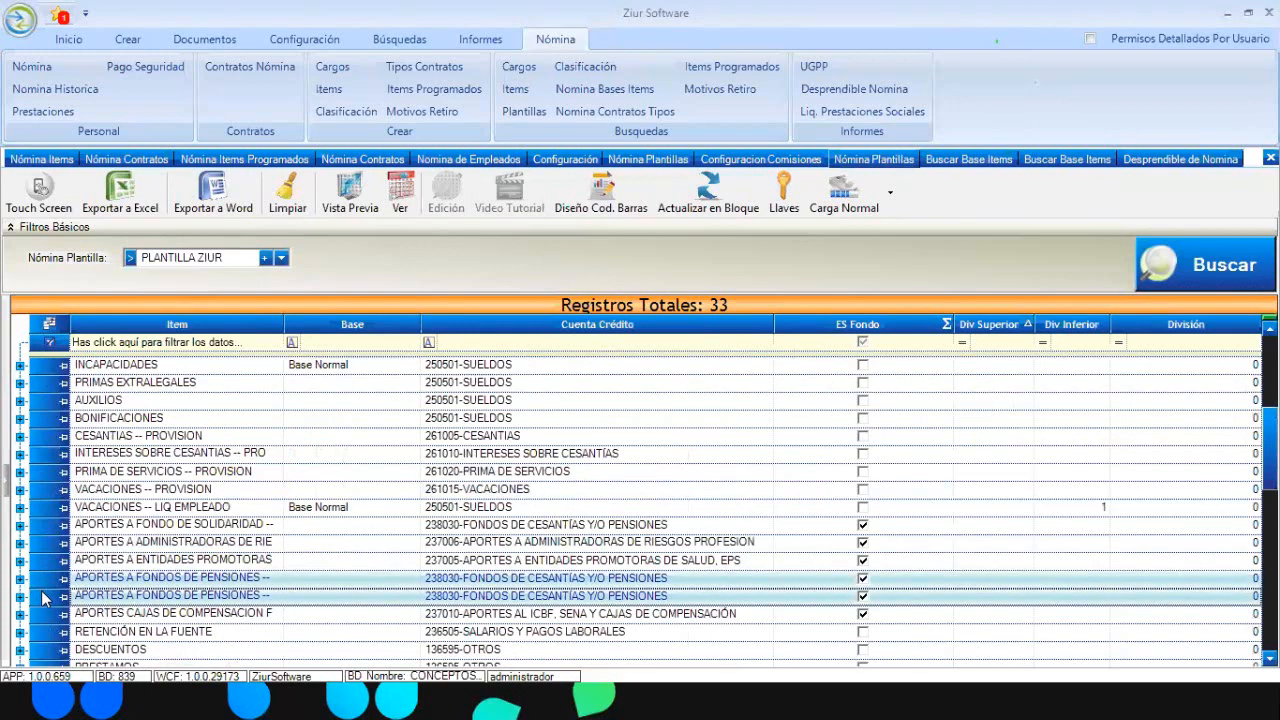
key(Delete)
key(Return)
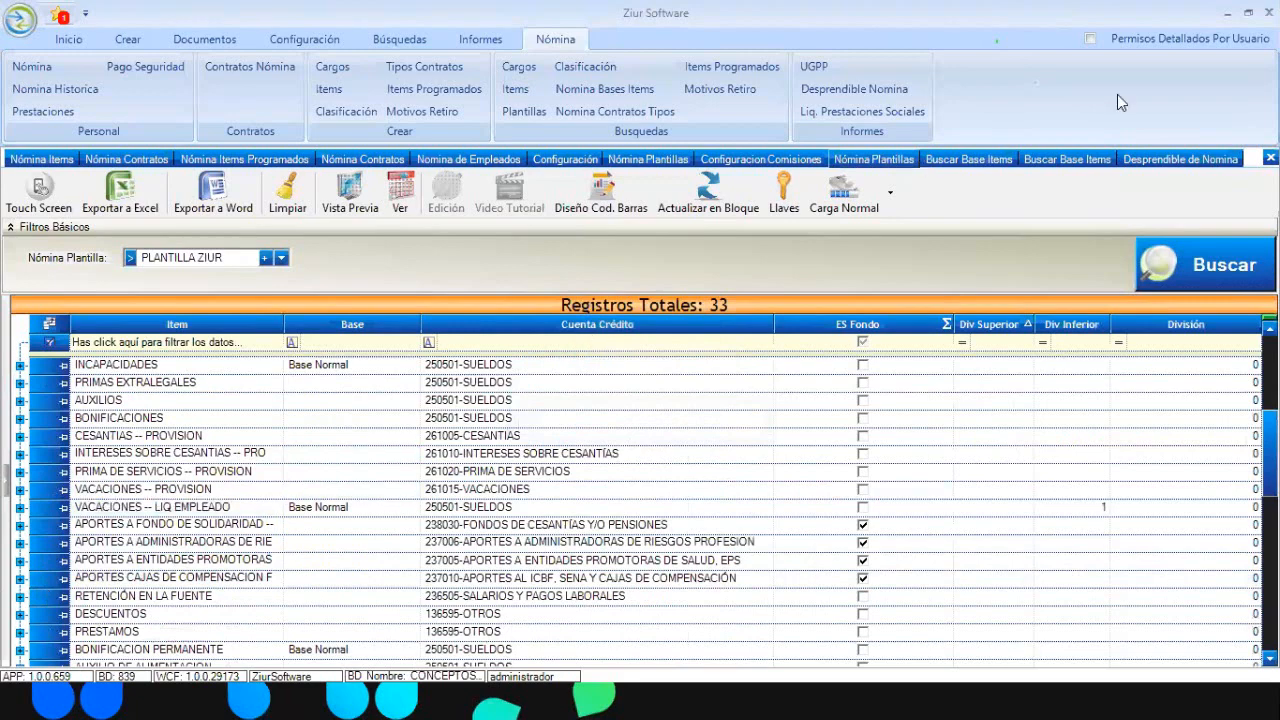
click(1186, 281)
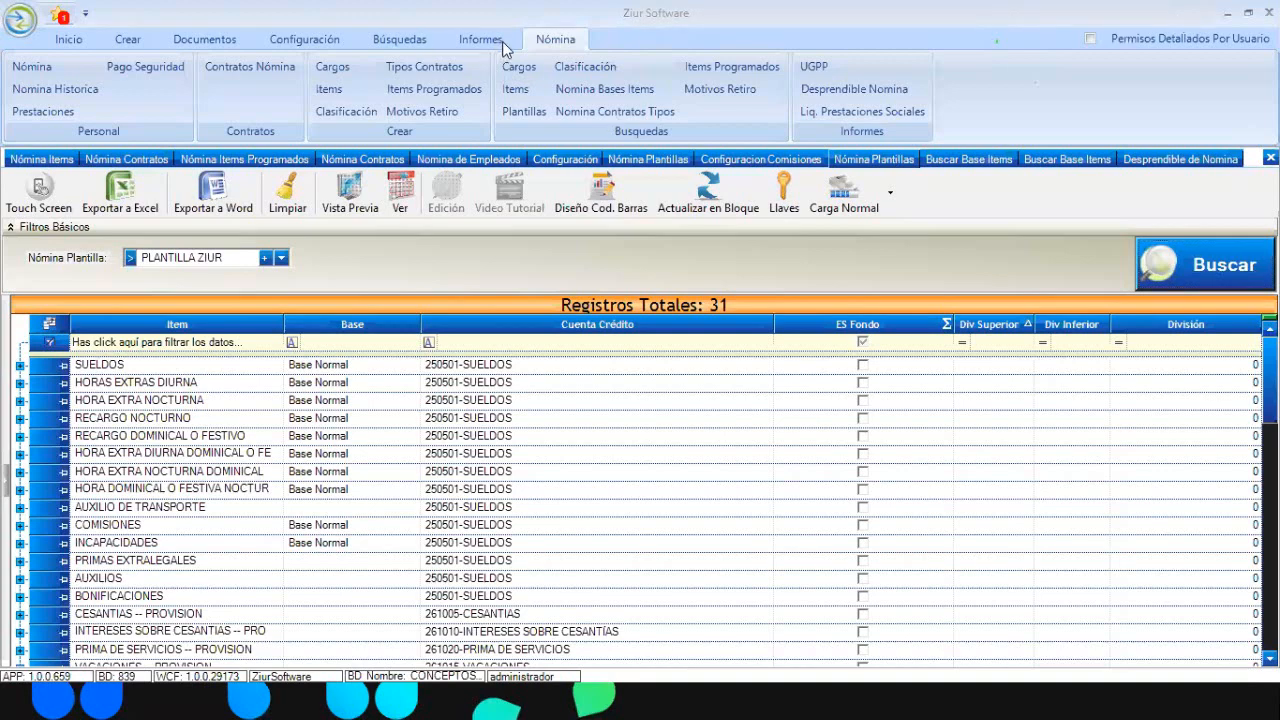
Filter payroll items by Nombre containing 'PRES' and open the PRESTAMOS item (code 212)
click(507, 87)
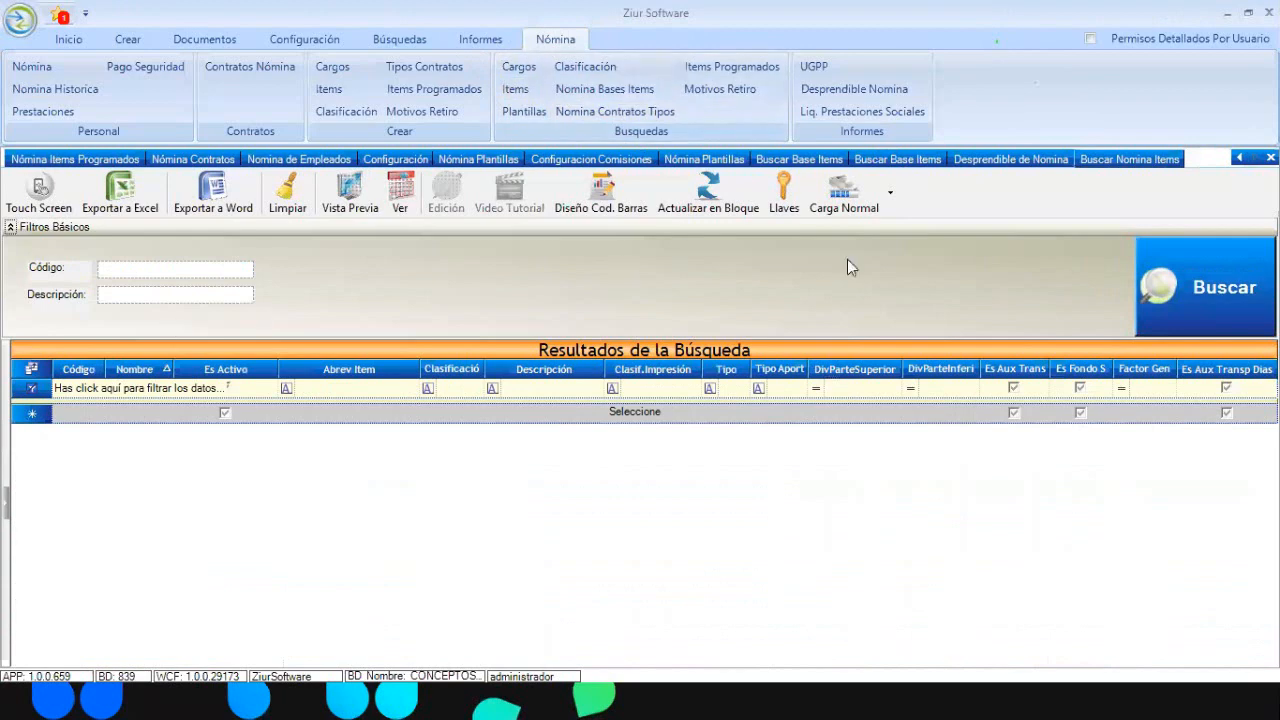
click(1158, 266)
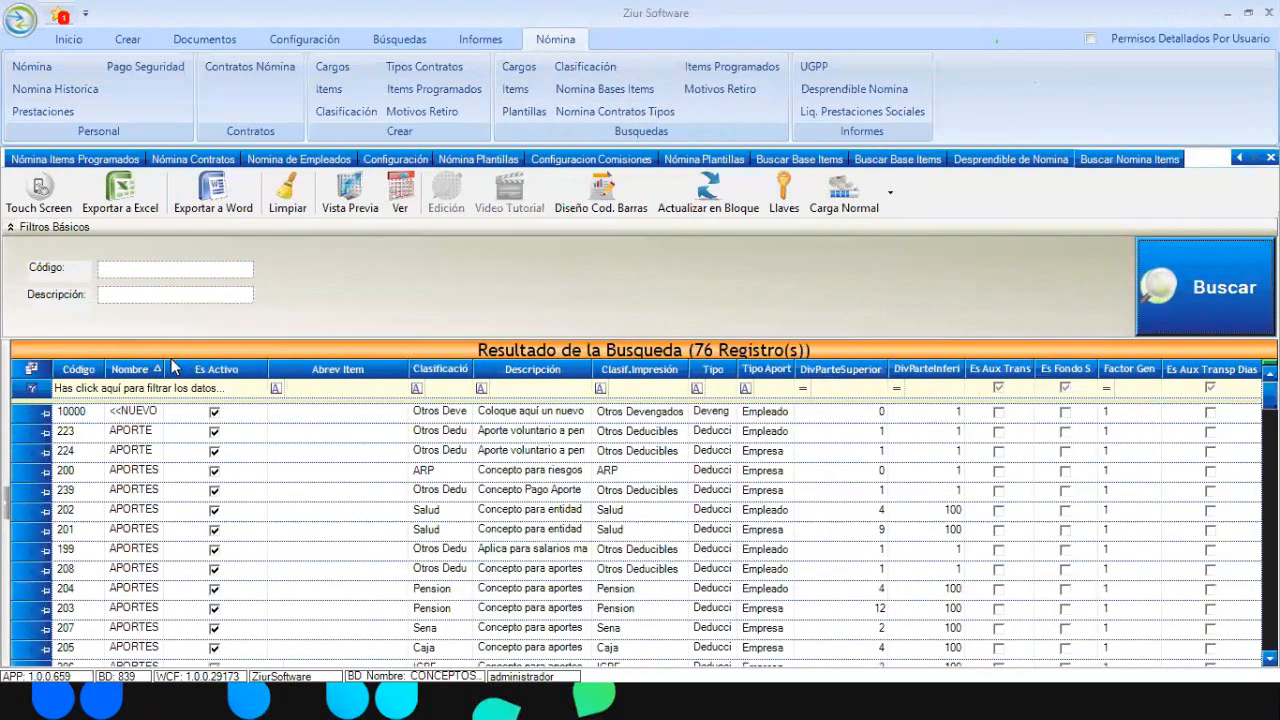
drag(162, 369, 270, 370)
click(132, 392)
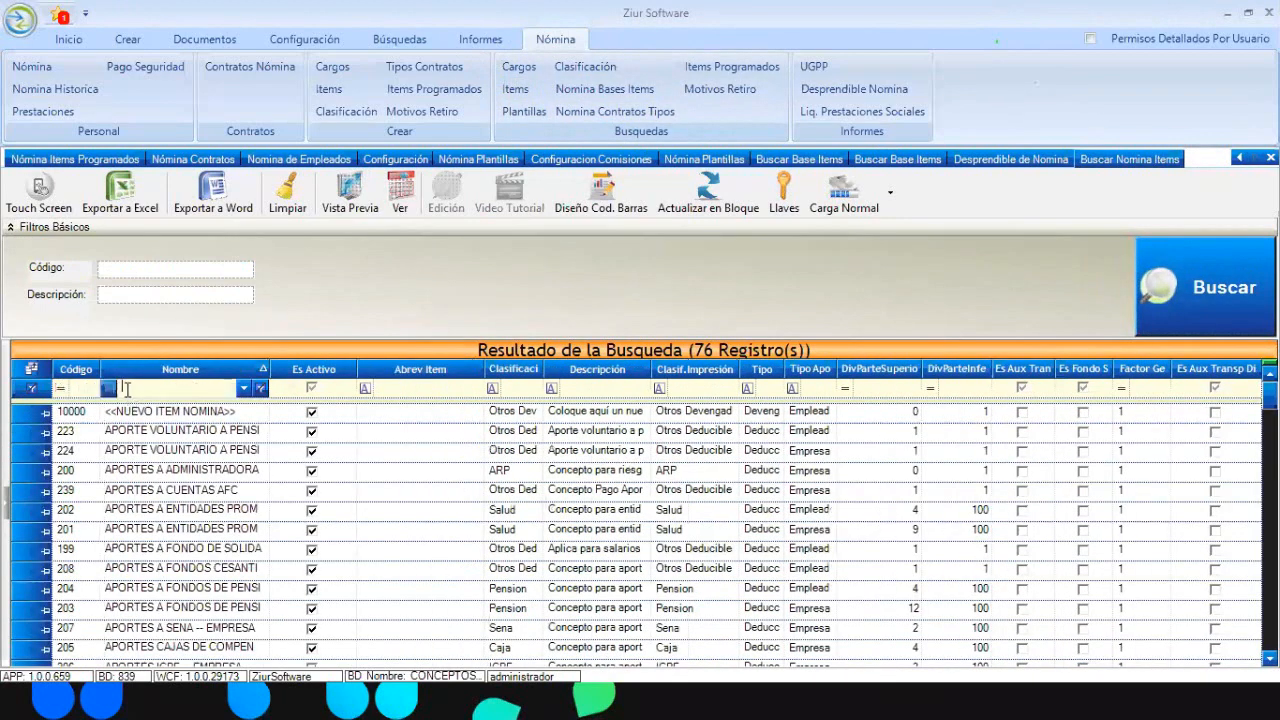
click(113, 388)
click(100, 422)
text(PRES)
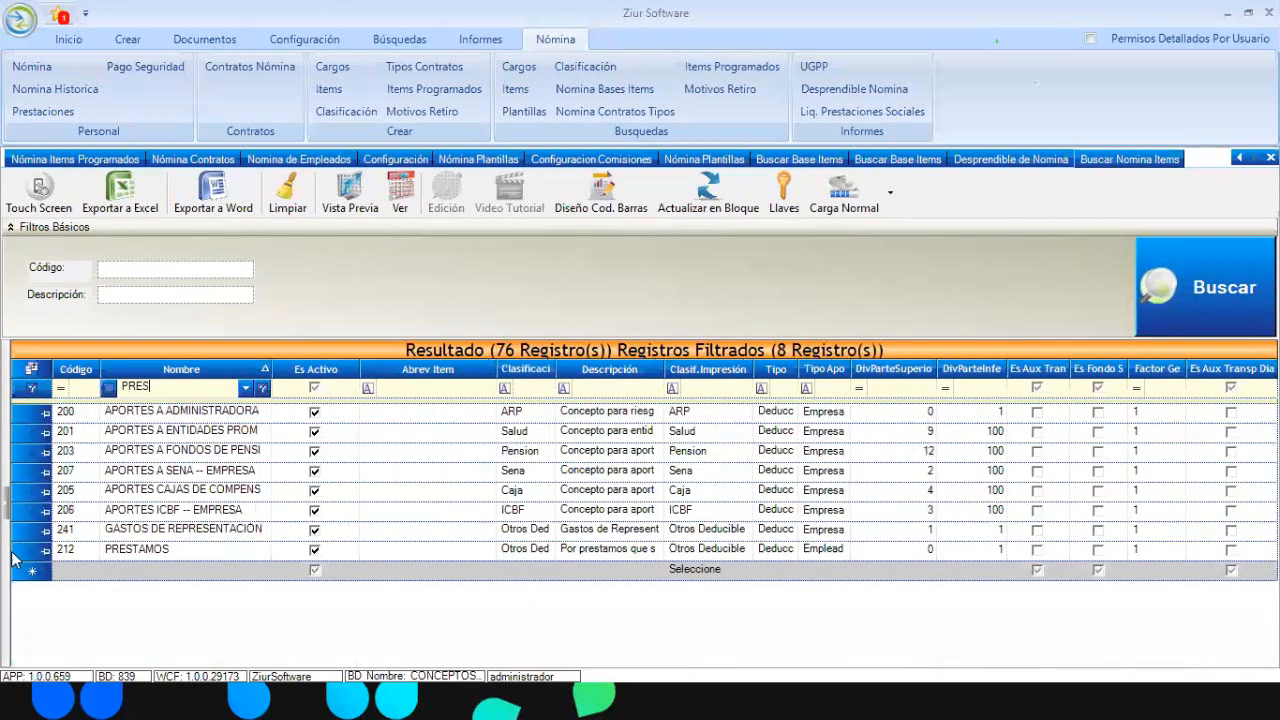
click(20, 553)
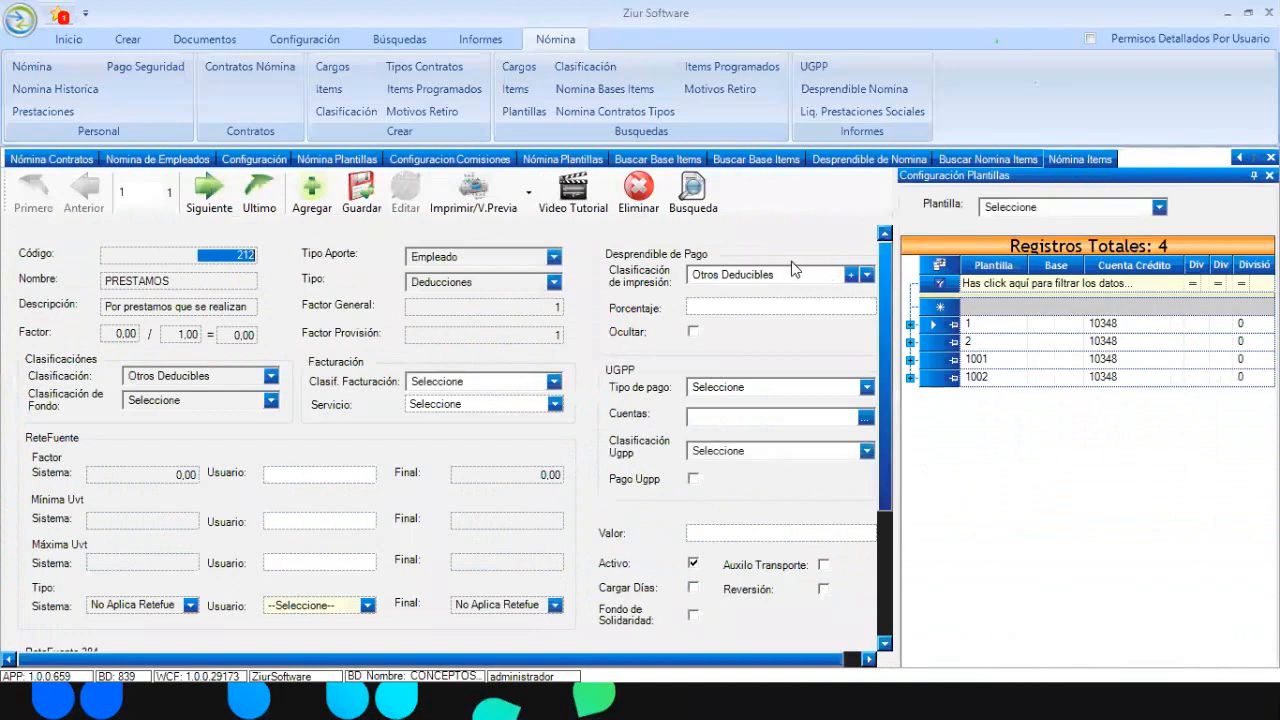
Create a new print classification named PRESTAMOS
click(851, 276)
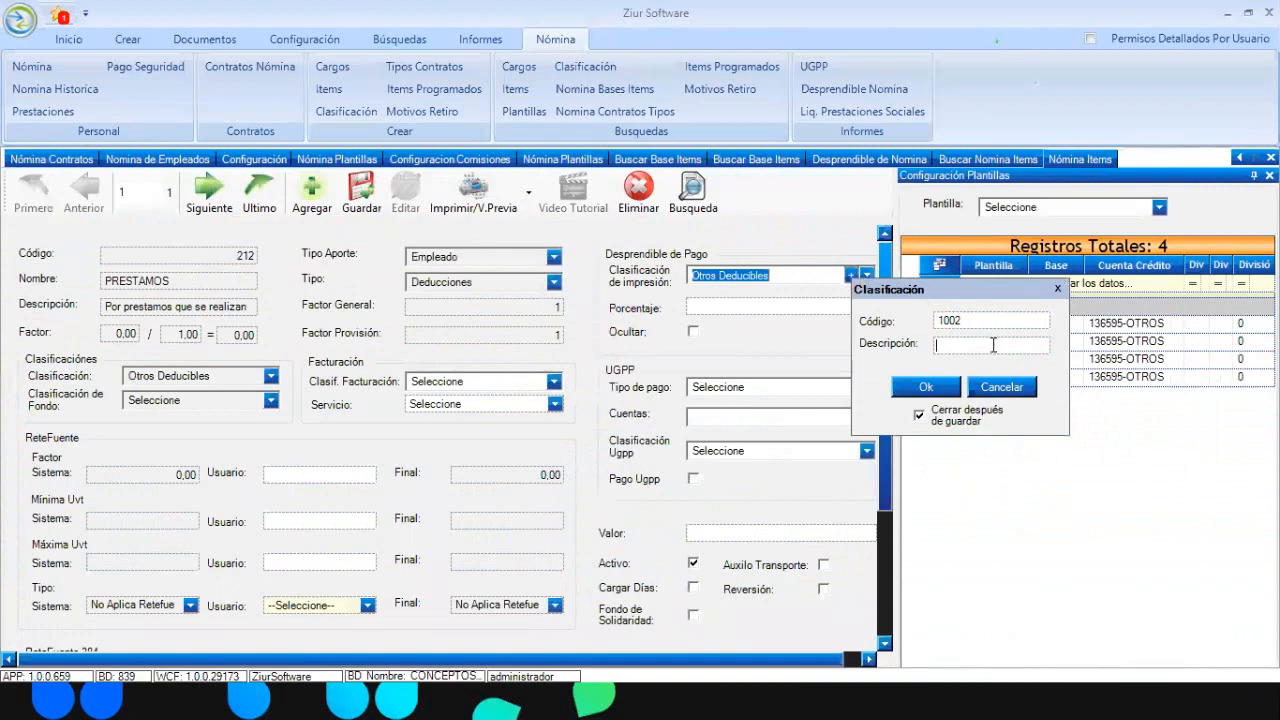
text(PR)
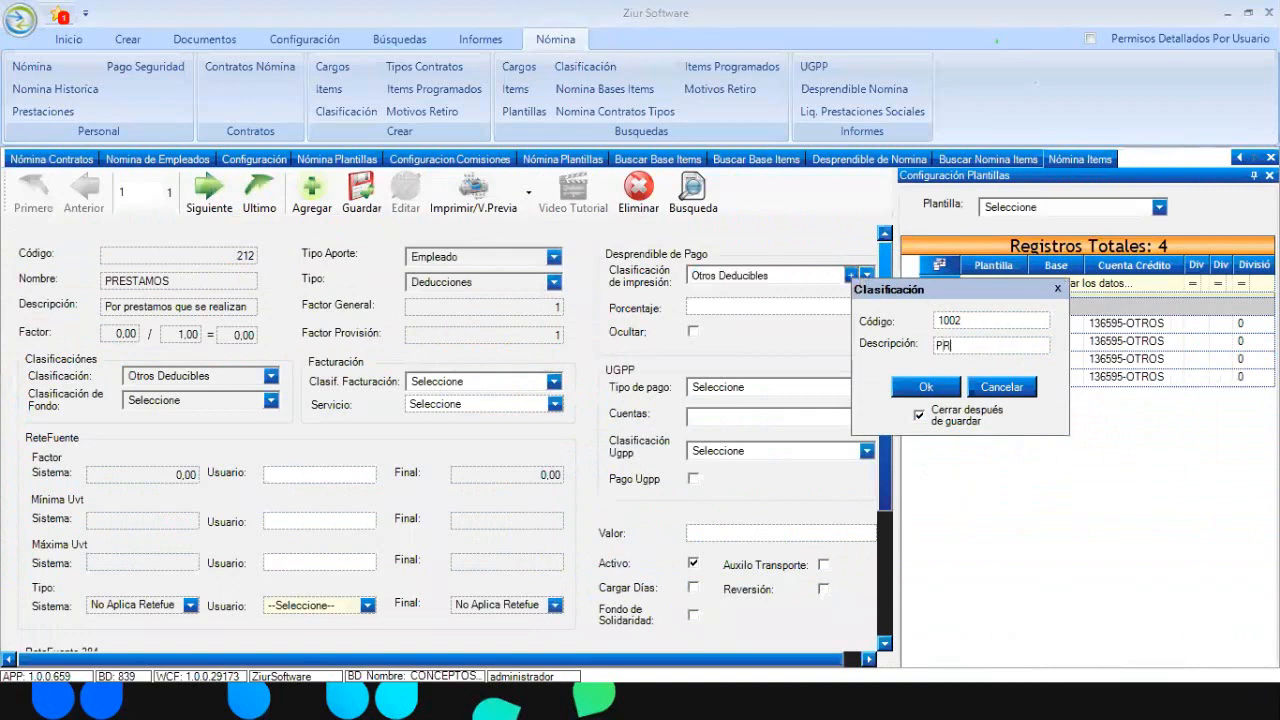
text(ESTAMOS)
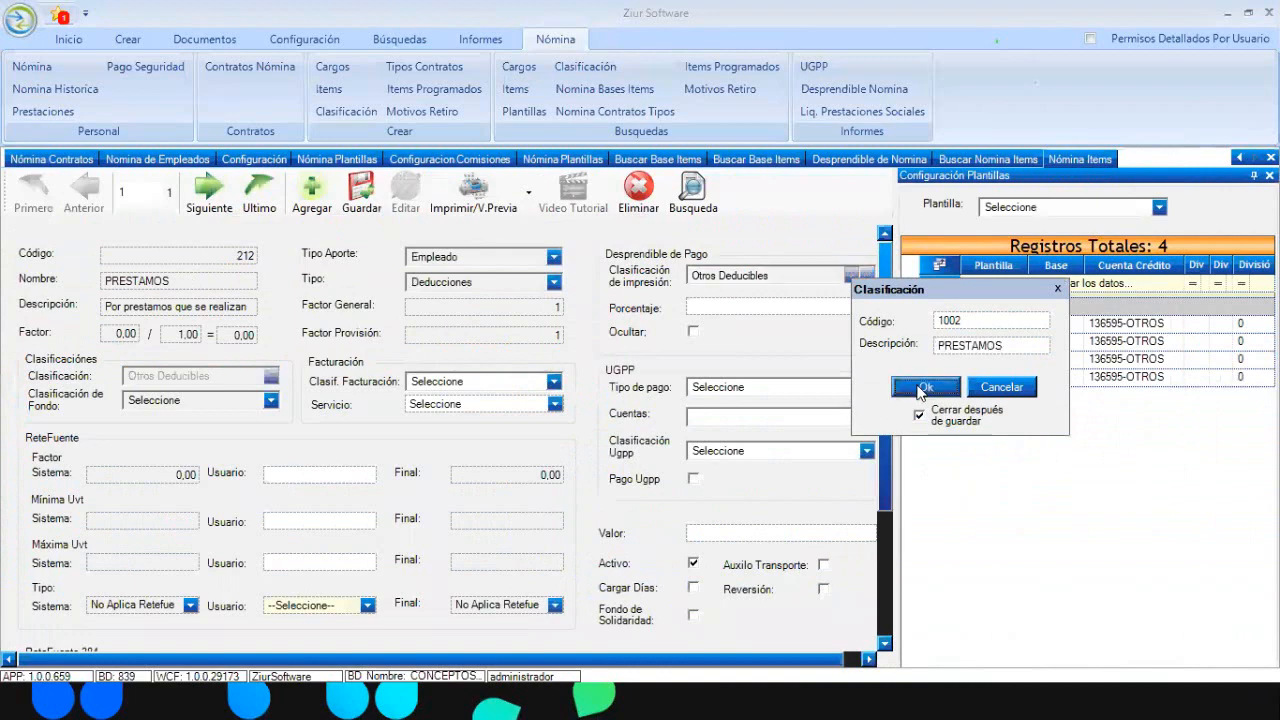
click(920, 389)
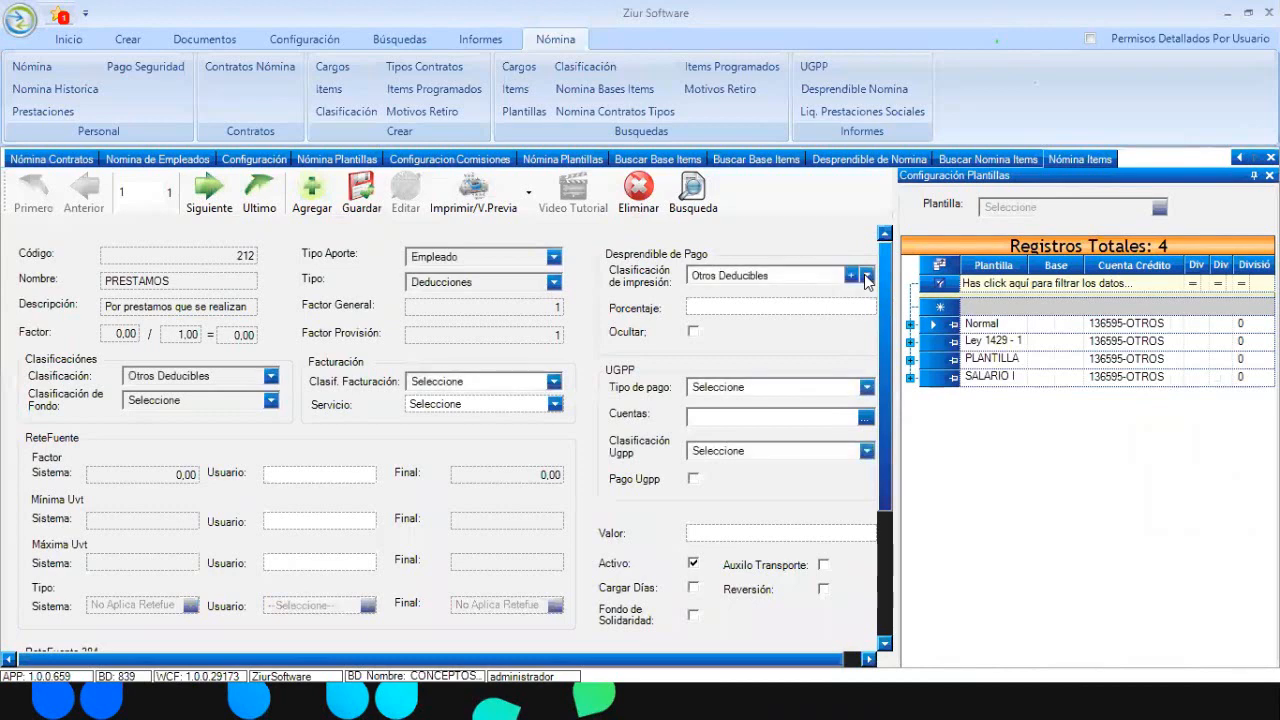
Set the item's print classification to PRESTAMOS and save the item
click(866, 276)
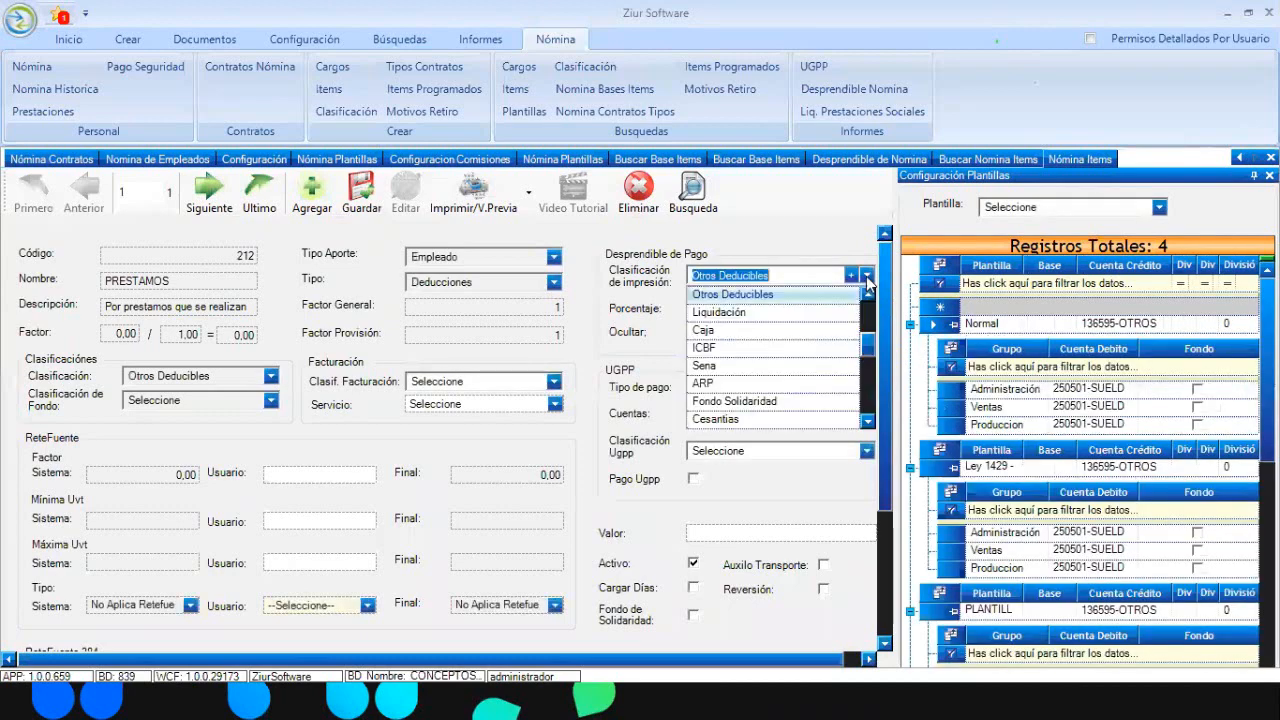
drag(869, 342, 870, 392)
click(757, 314)
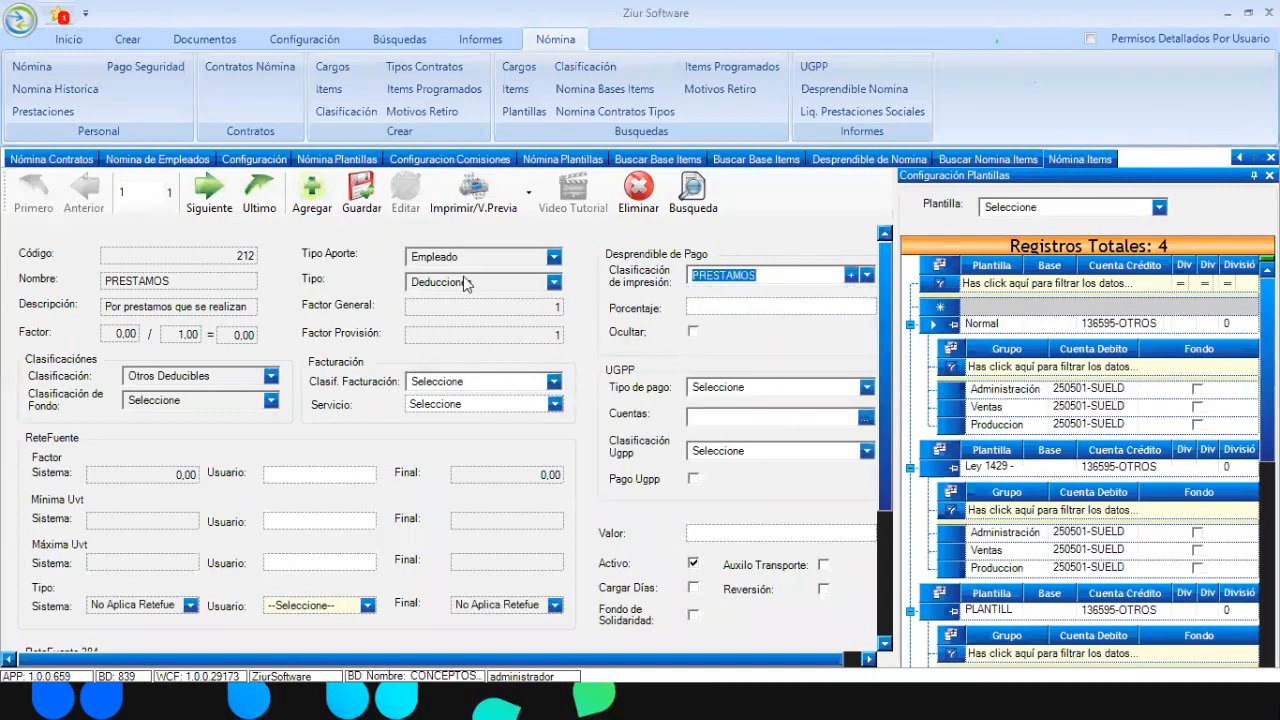
click(356, 200)
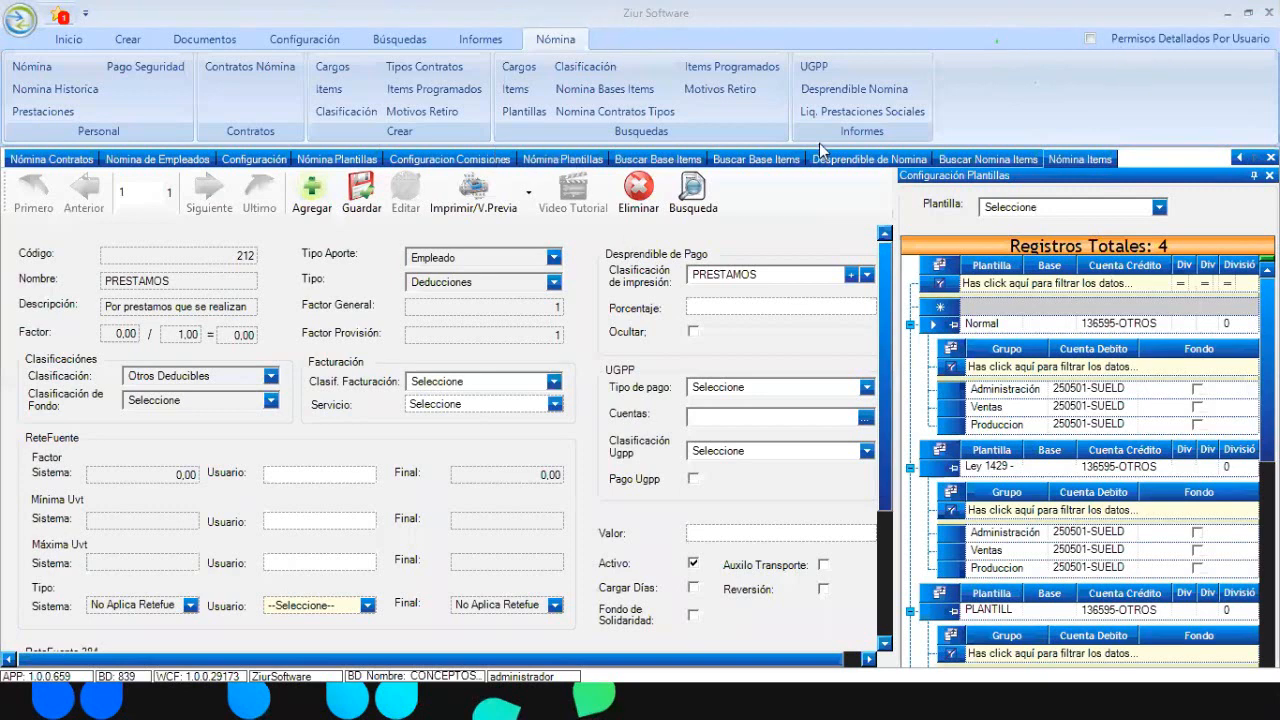
Open the Desprendible Nómina report from Informes Nómina on the employee payroll document
click(188, 161)
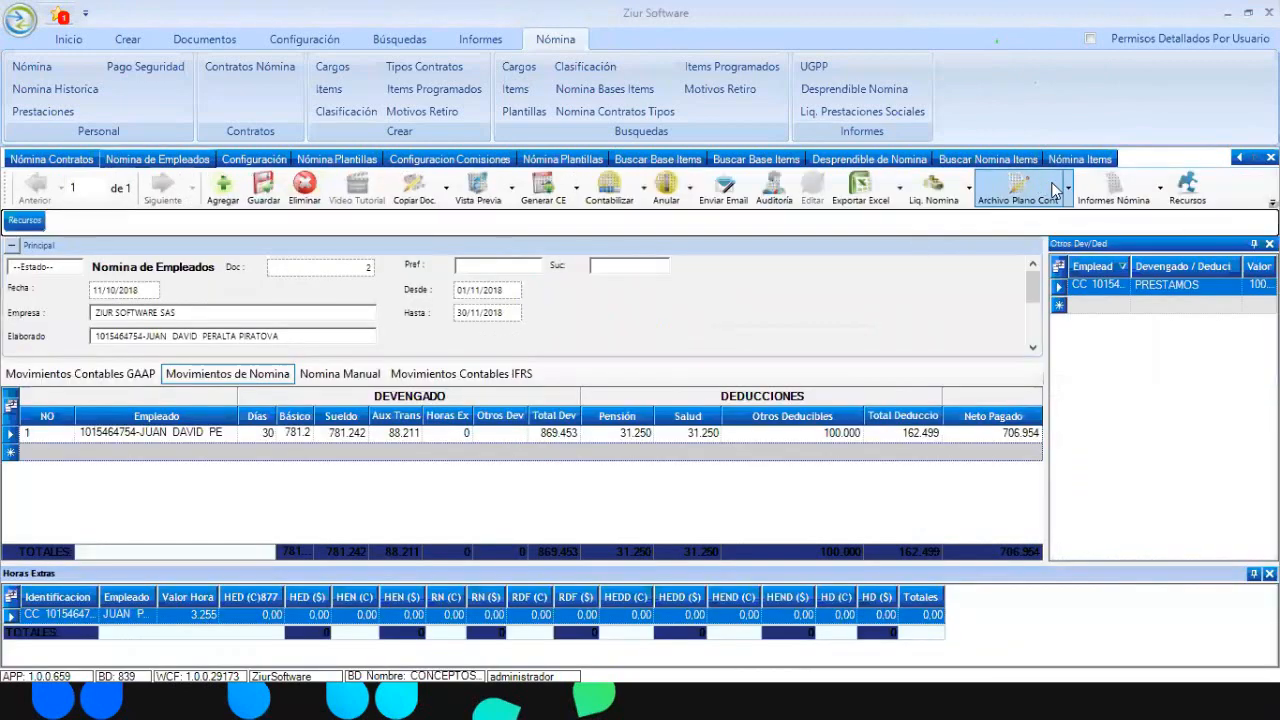
click(1162, 192)
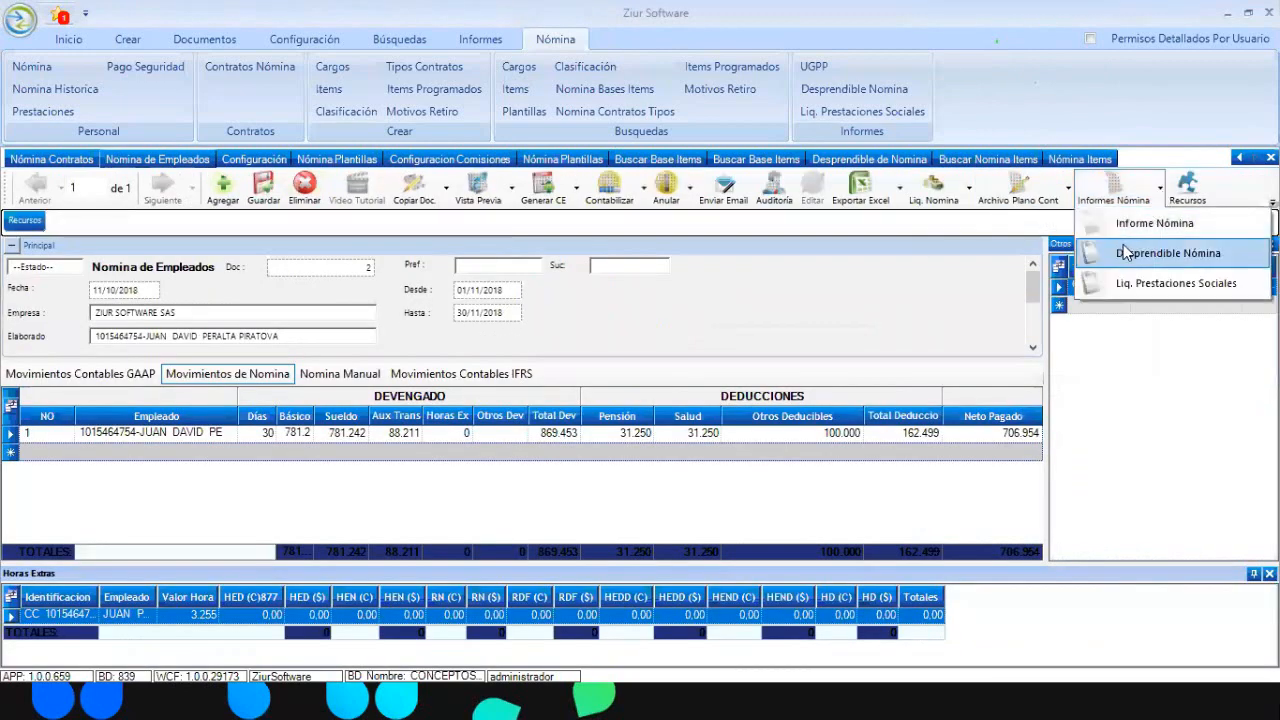
click(1125, 253)
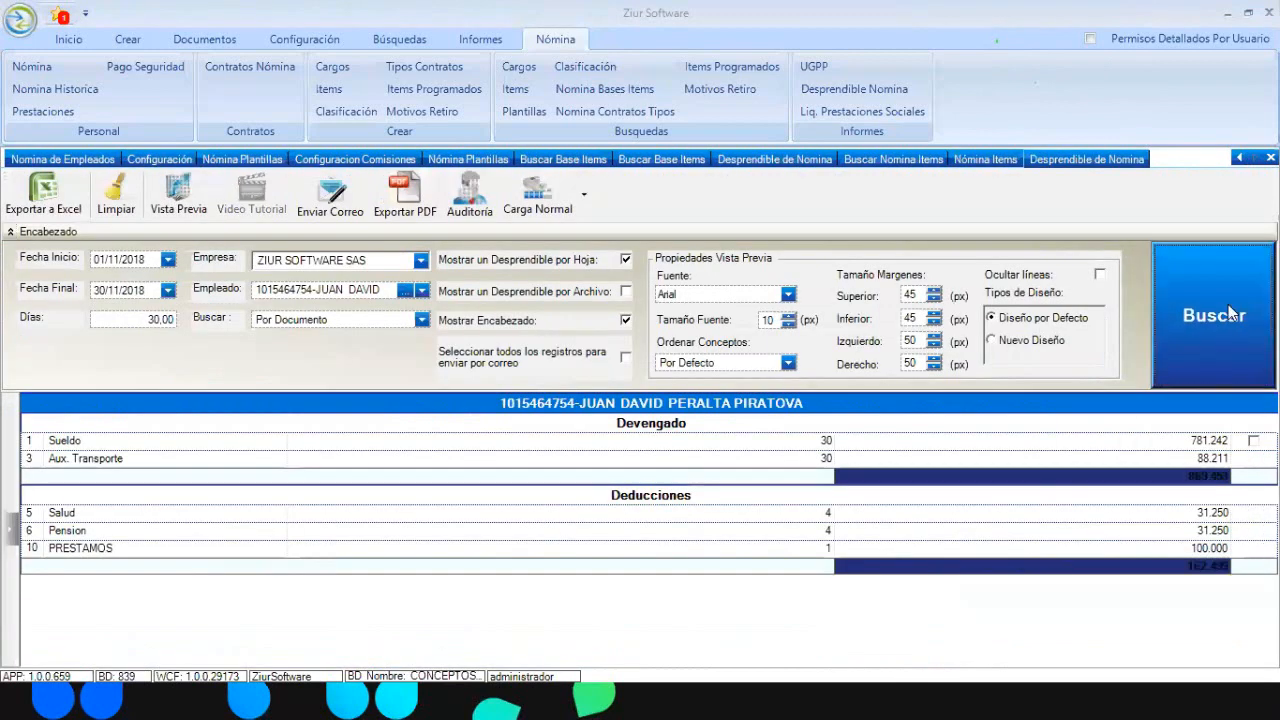
Preview the payslip in its current layout at full screen, then close it
click(197, 215)
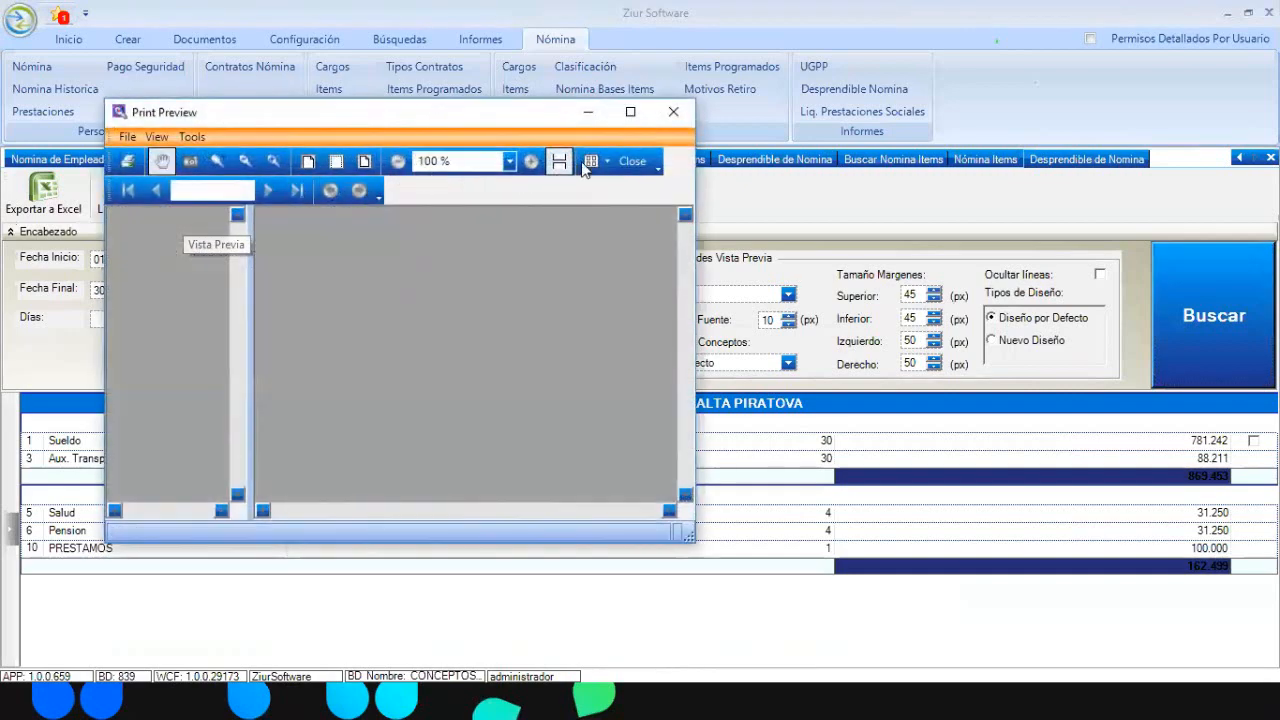
click(630, 112)
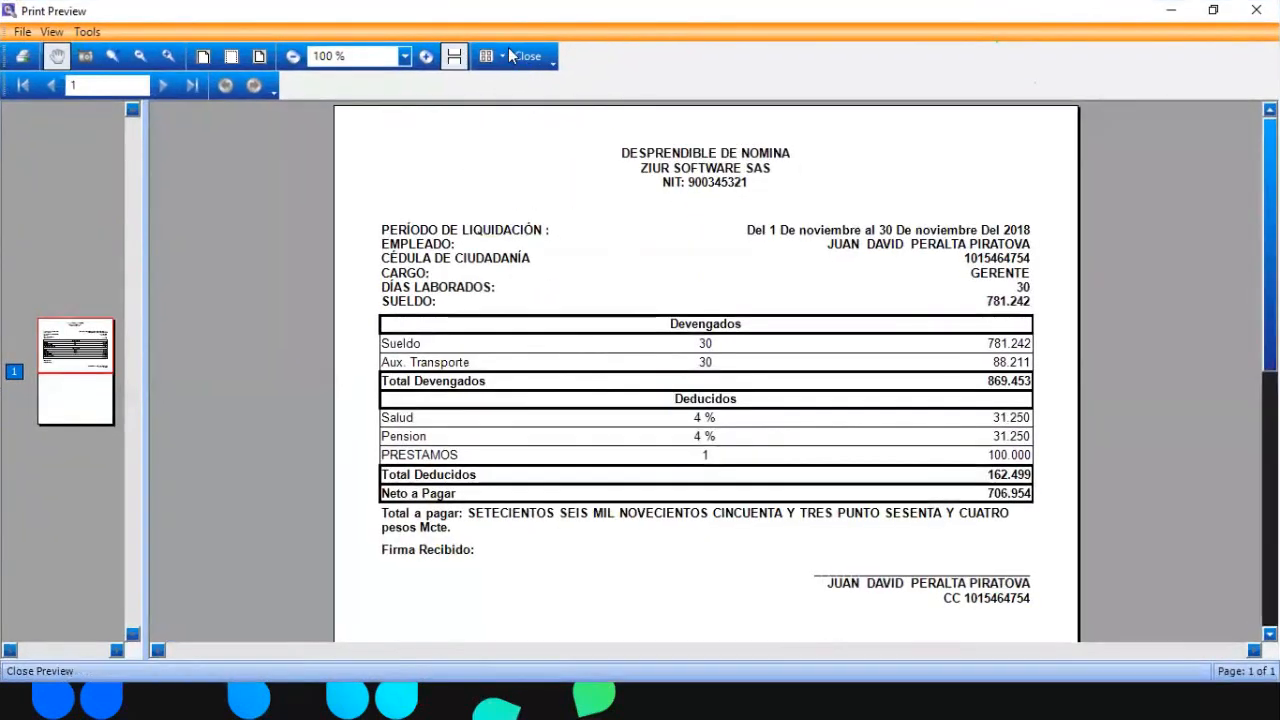
click(537, 58)
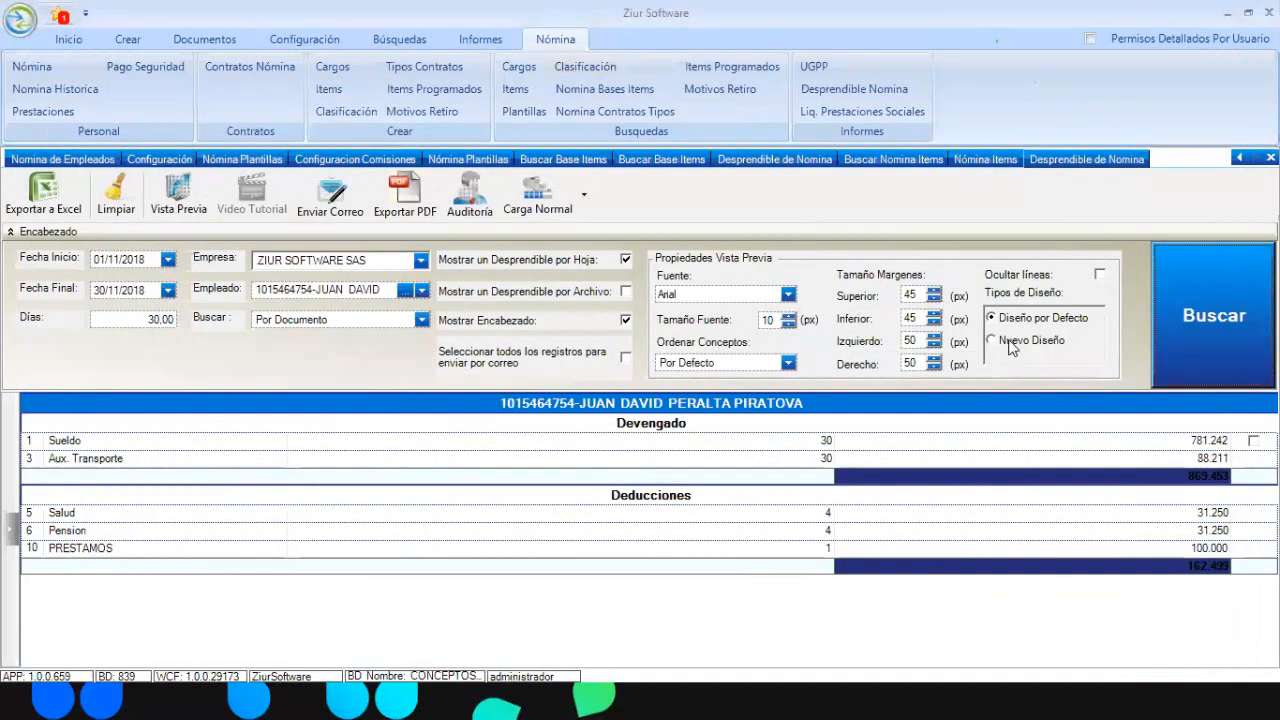
Switch to Nuevo Diseño, refresh, and review the new-design payslip preview at full screen
click(1012, 342)
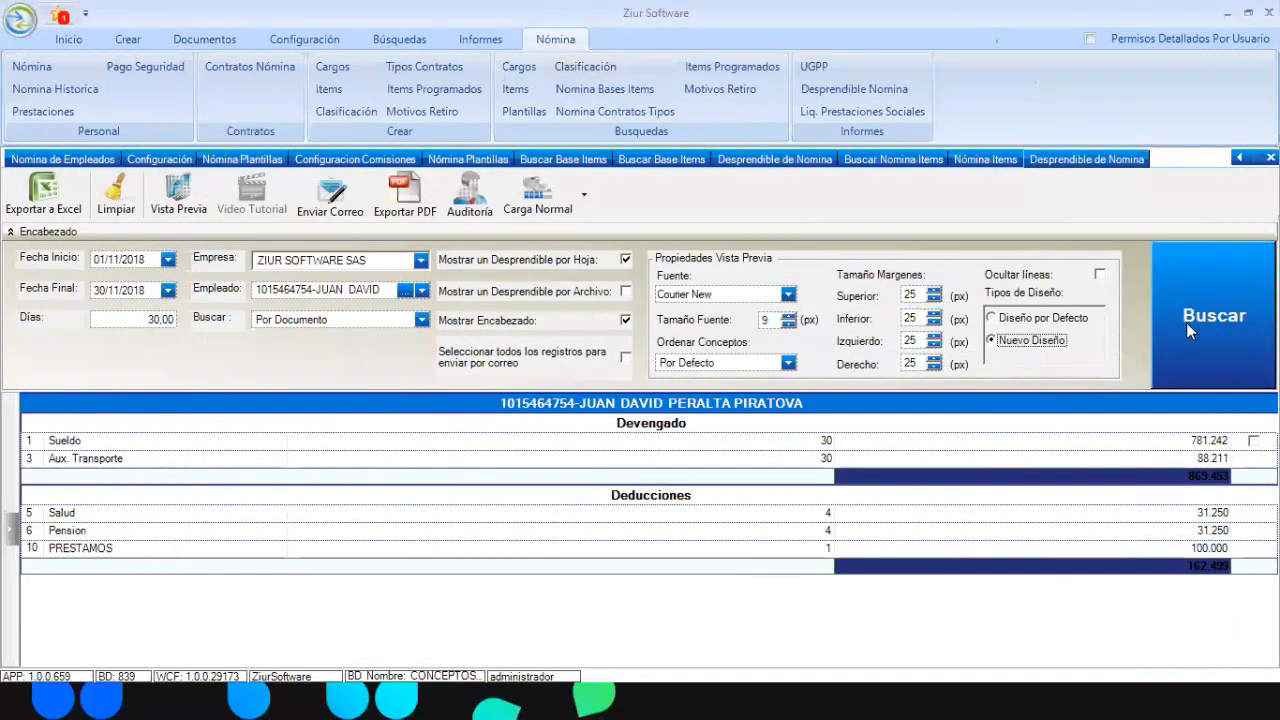
click(1194, 321)
click(174, 196)
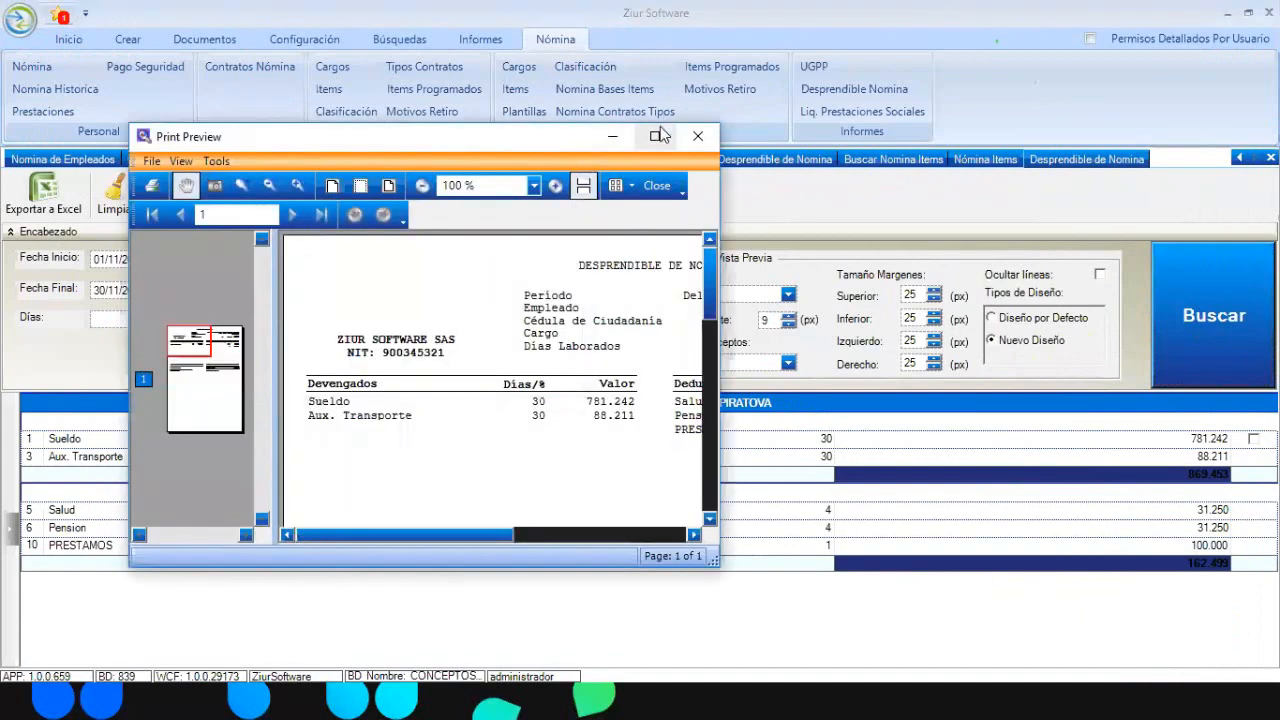
click(655, 135)
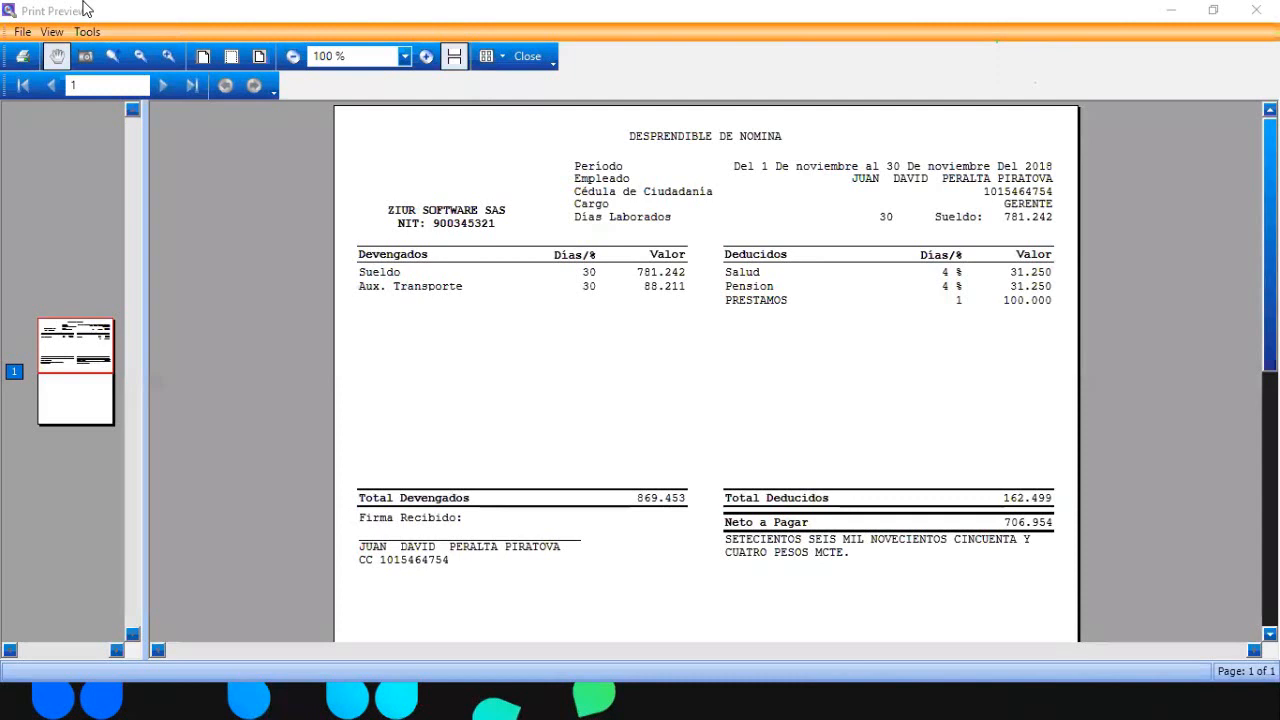
click(527, 57)
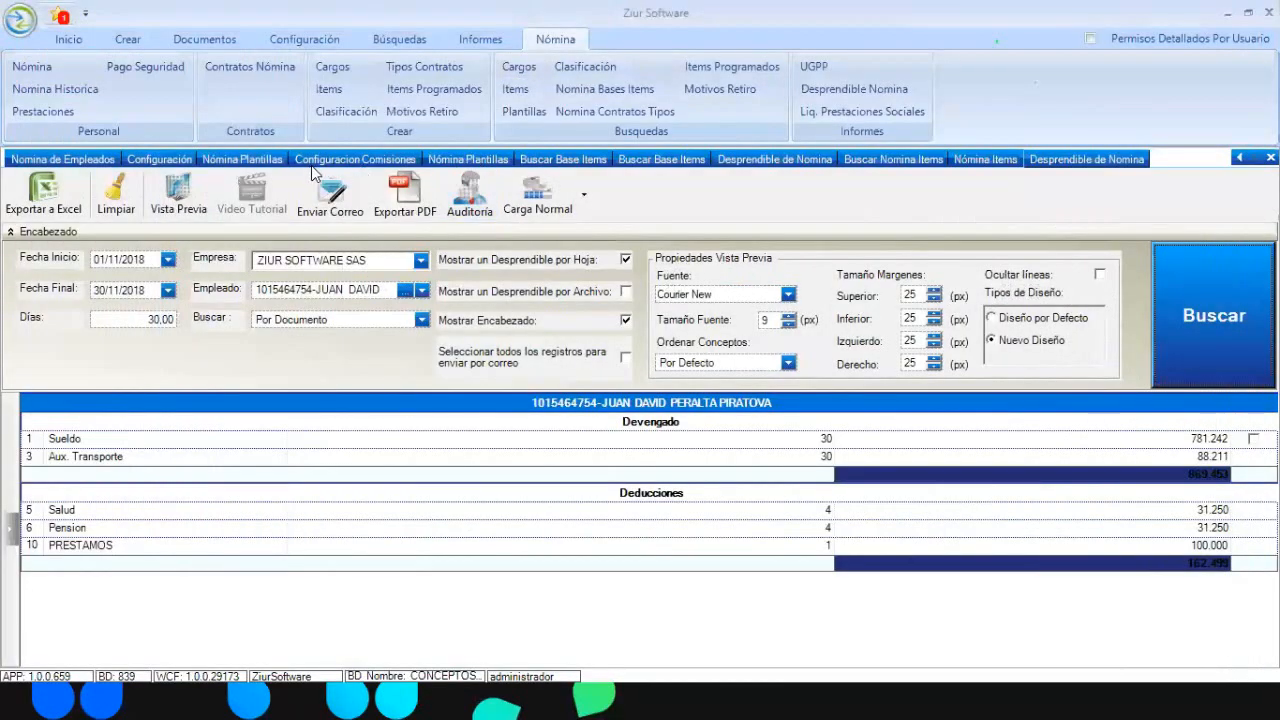
Post Nómina de Empleados document 2 to accounting with Contabilizar
click(80, 164)
click(606, 197)
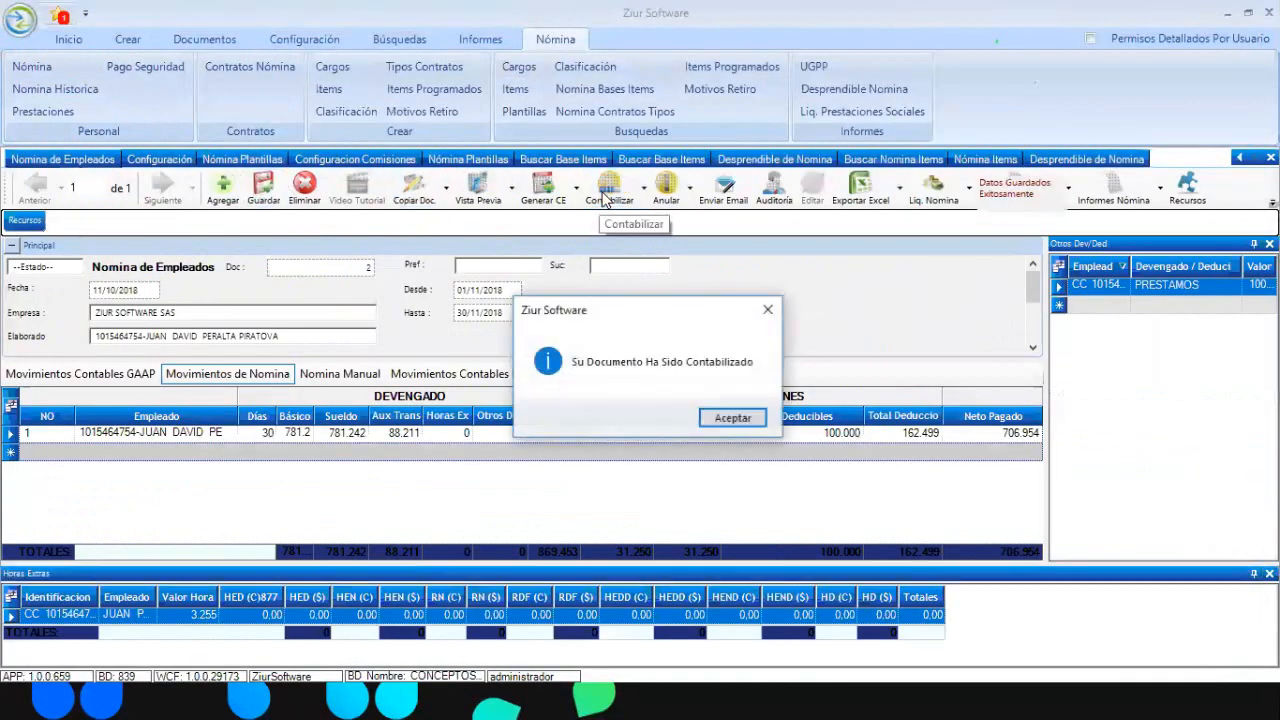
key(Return)
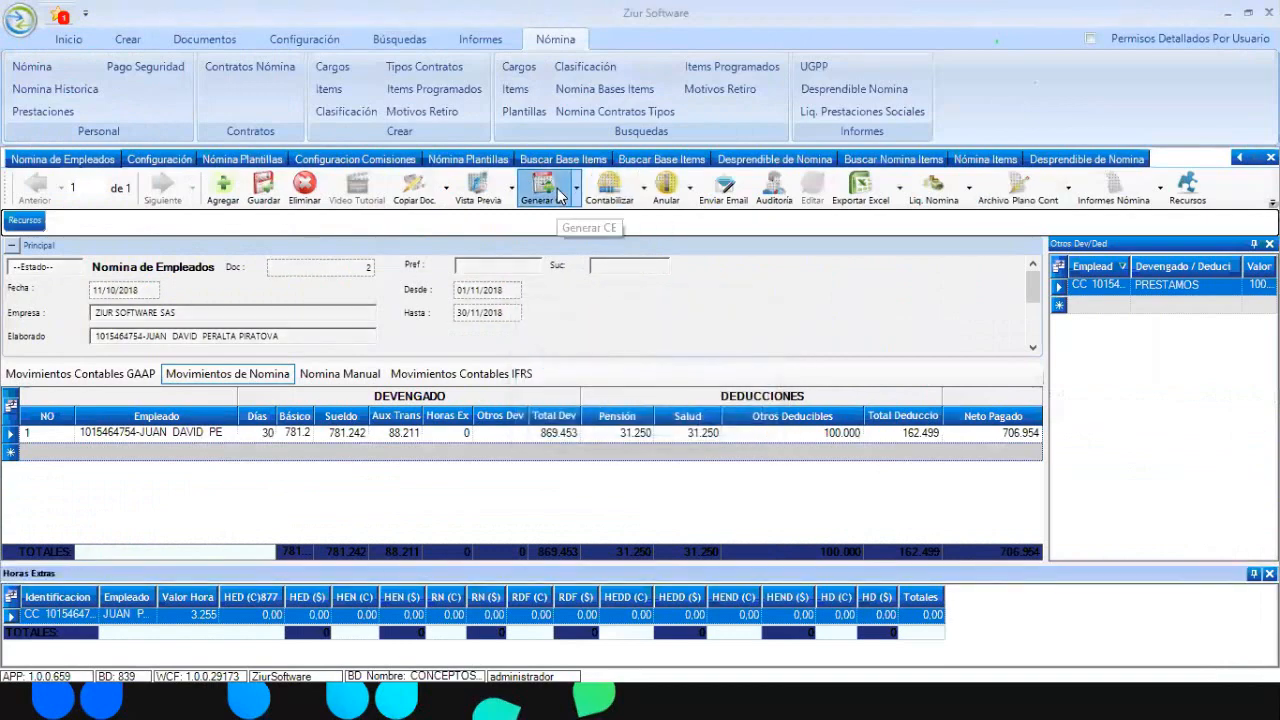
Review the Generar CE Cartera window, marking the 806.954,00 row and checking its Contra Cuenta choices
click(558, 195)
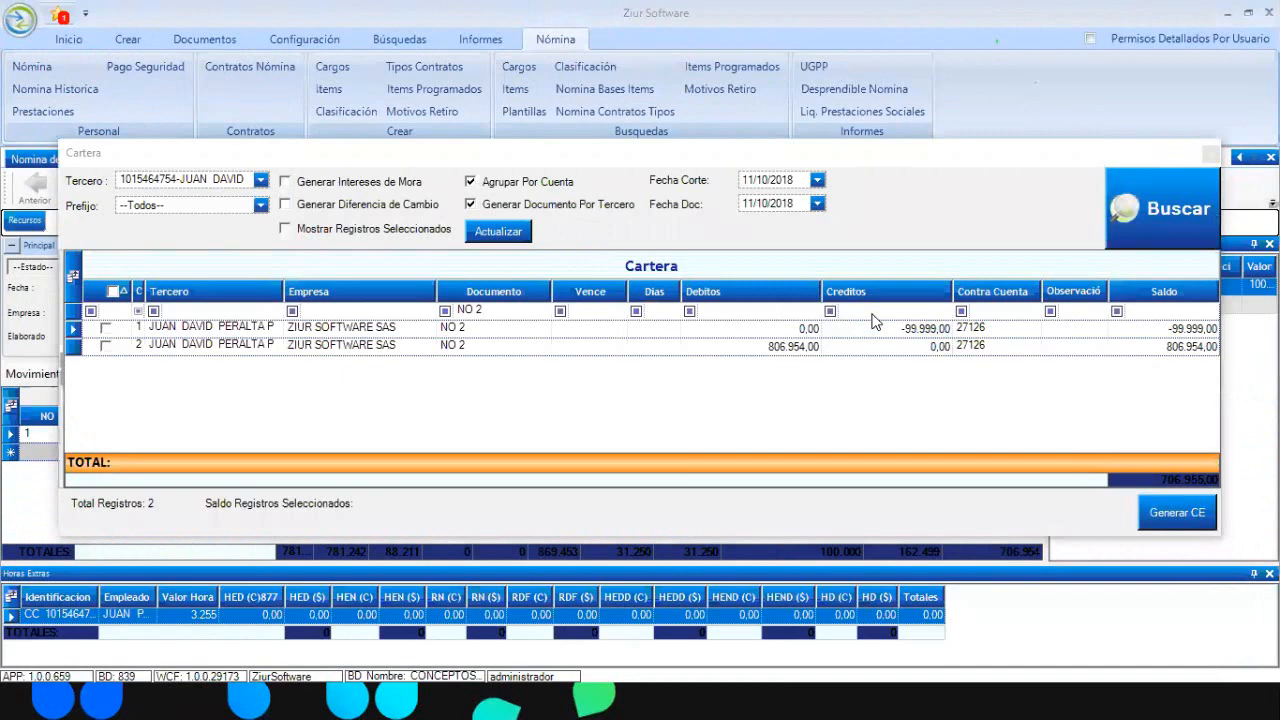
click(1016, 345)
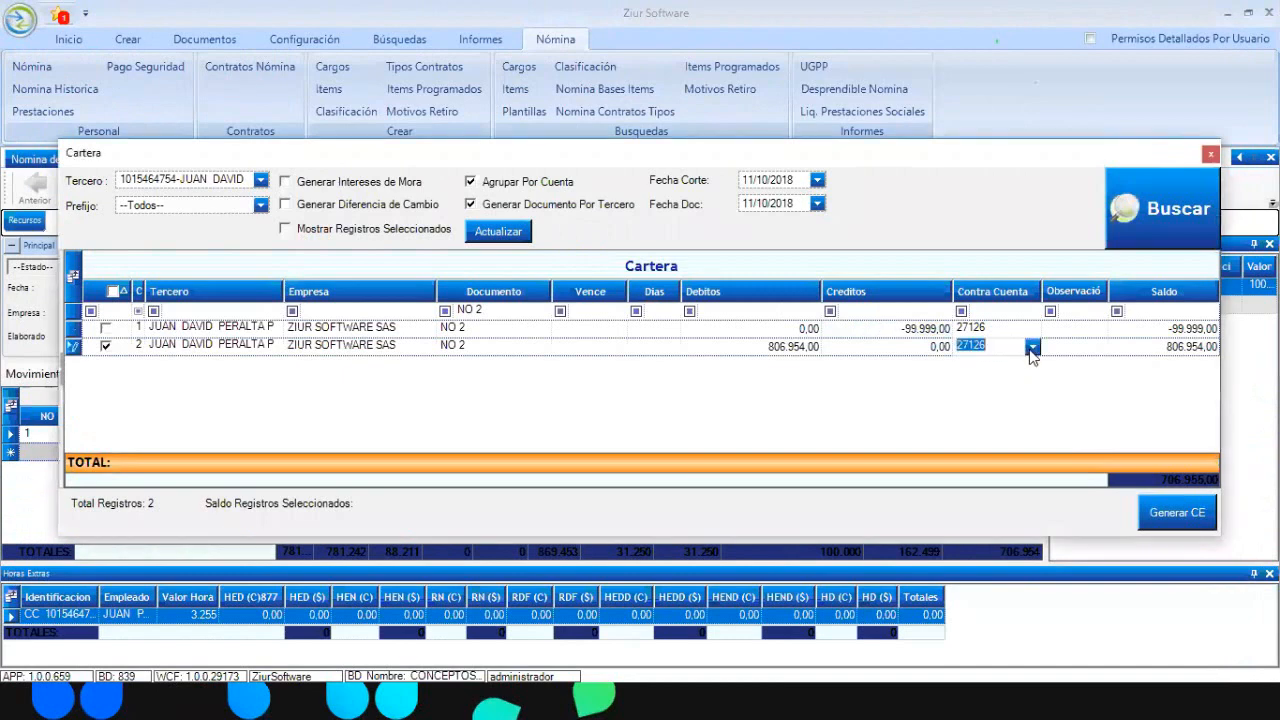
click(1032, 346)
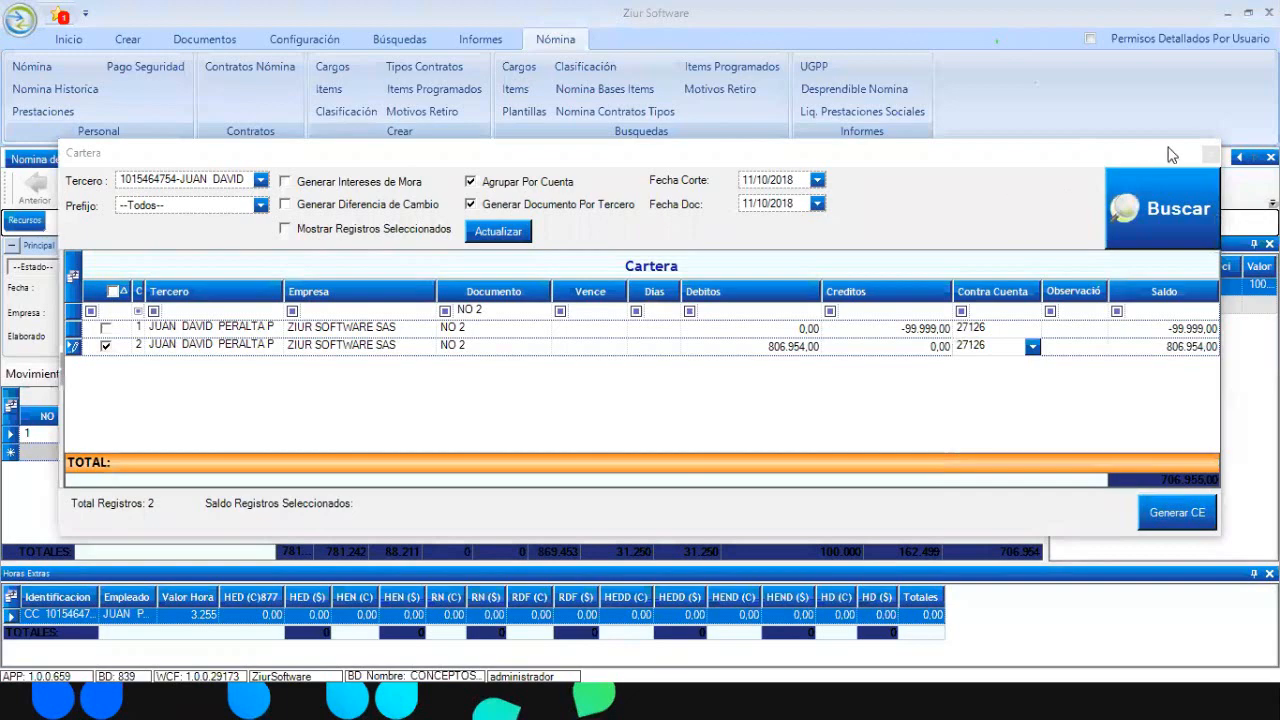
click(1210, 153)
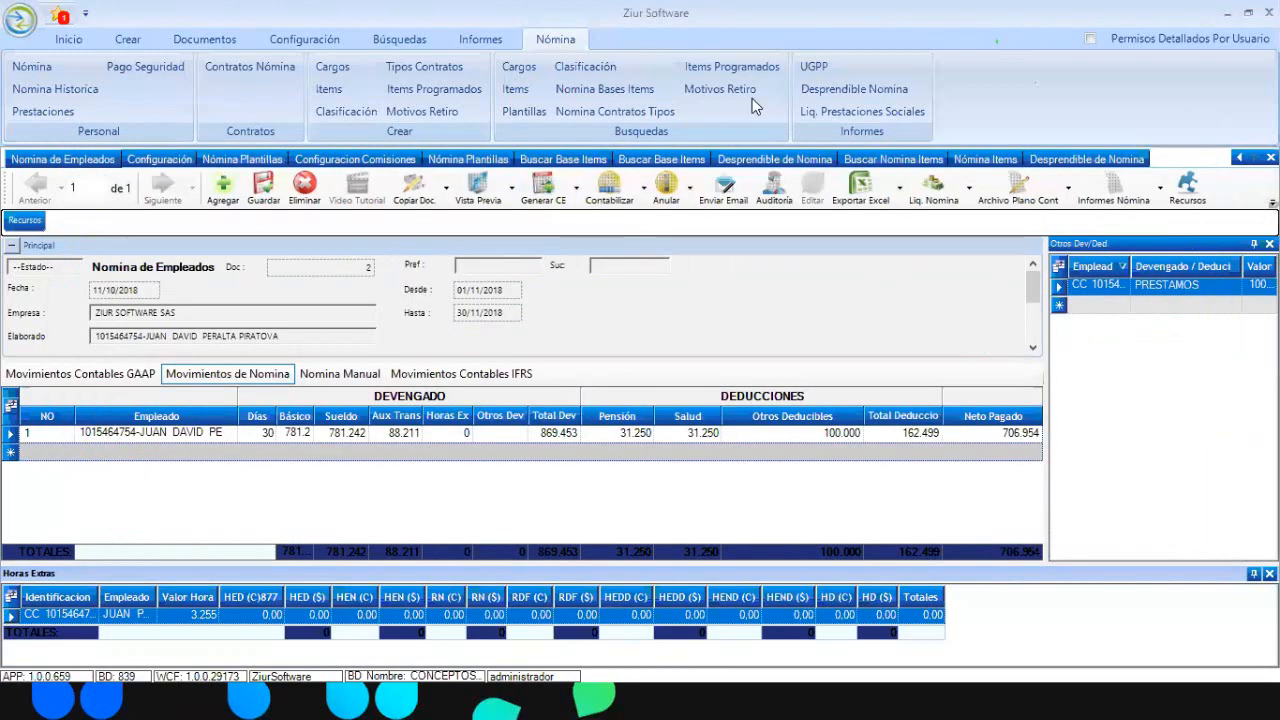
Show PLANTILLA ZIUR's 33 template items and select HORAS EXTRAS DIURNA through AUXILIO DE TRANSPORTE
click(228, 161)
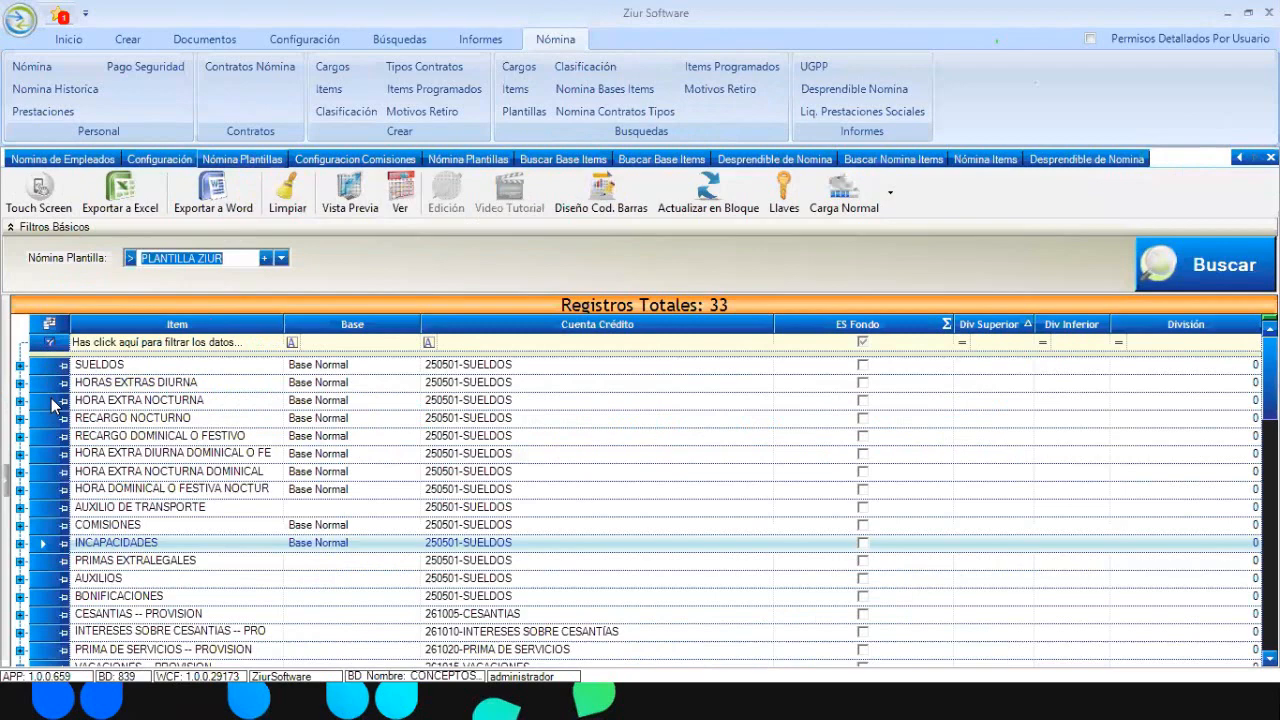
click(44, 384)
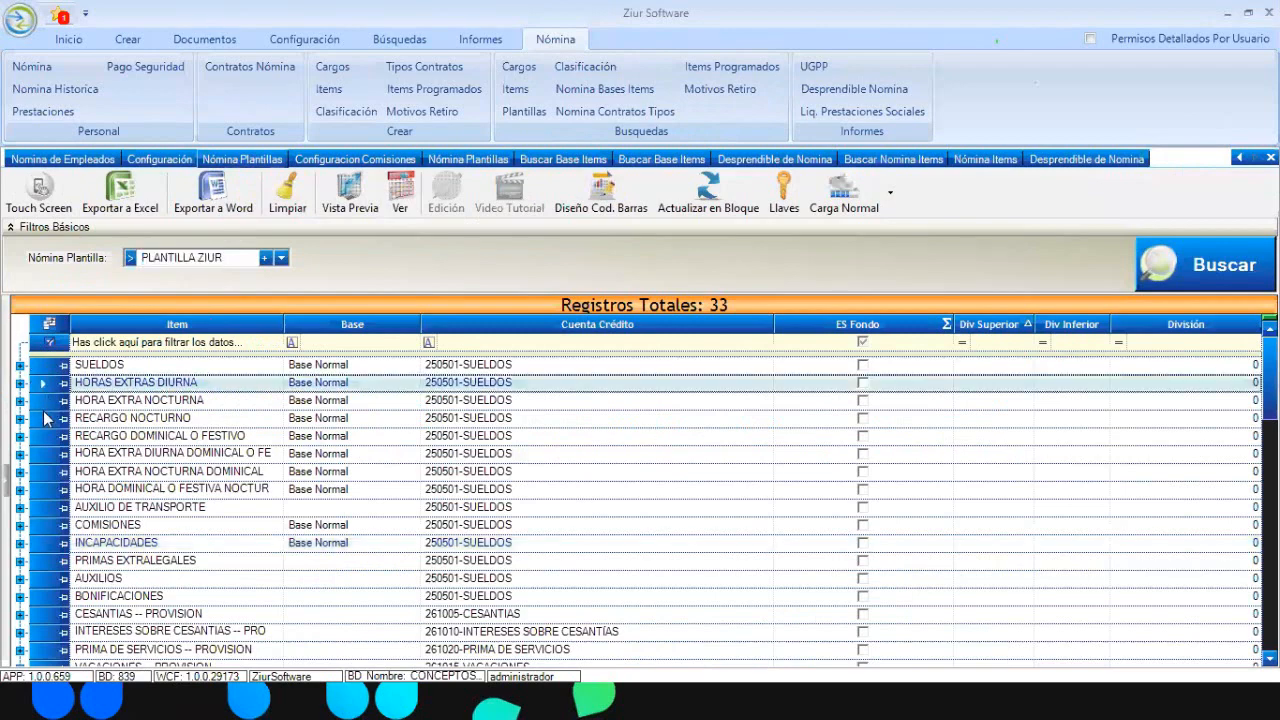
drag(44, 412, 72, 512)
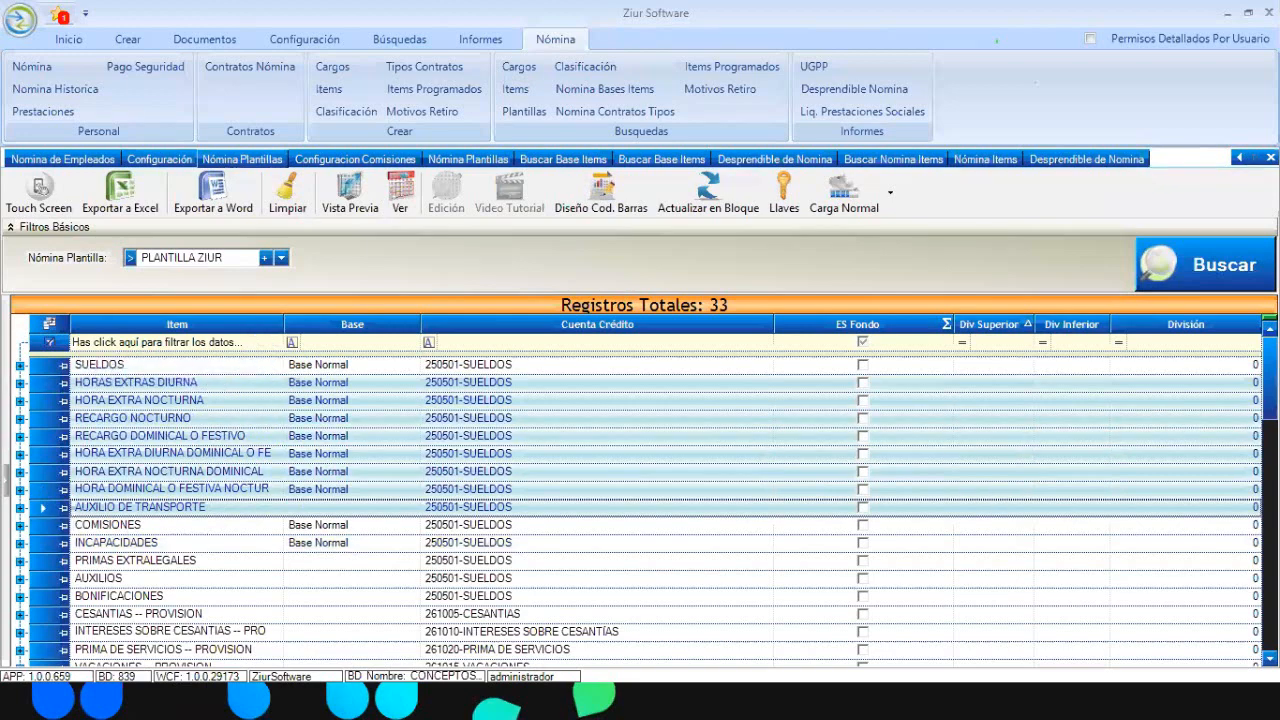
drag(1270, 402, 1270, 470)
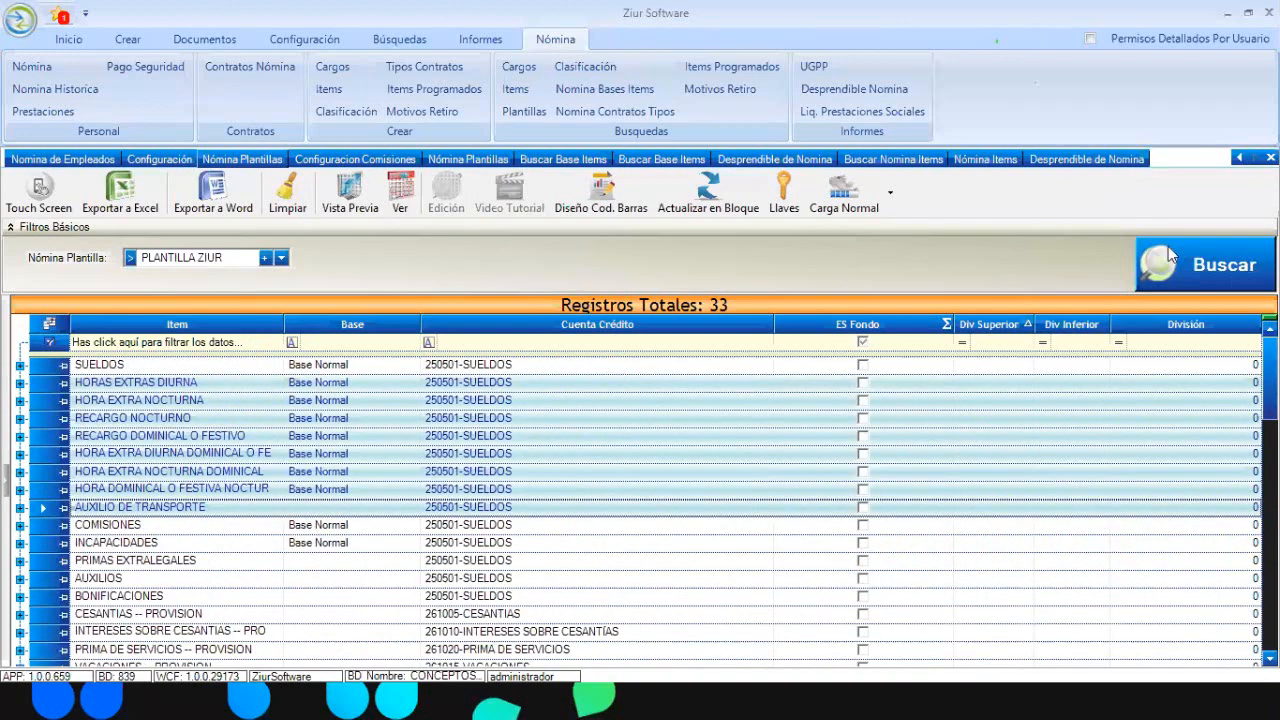